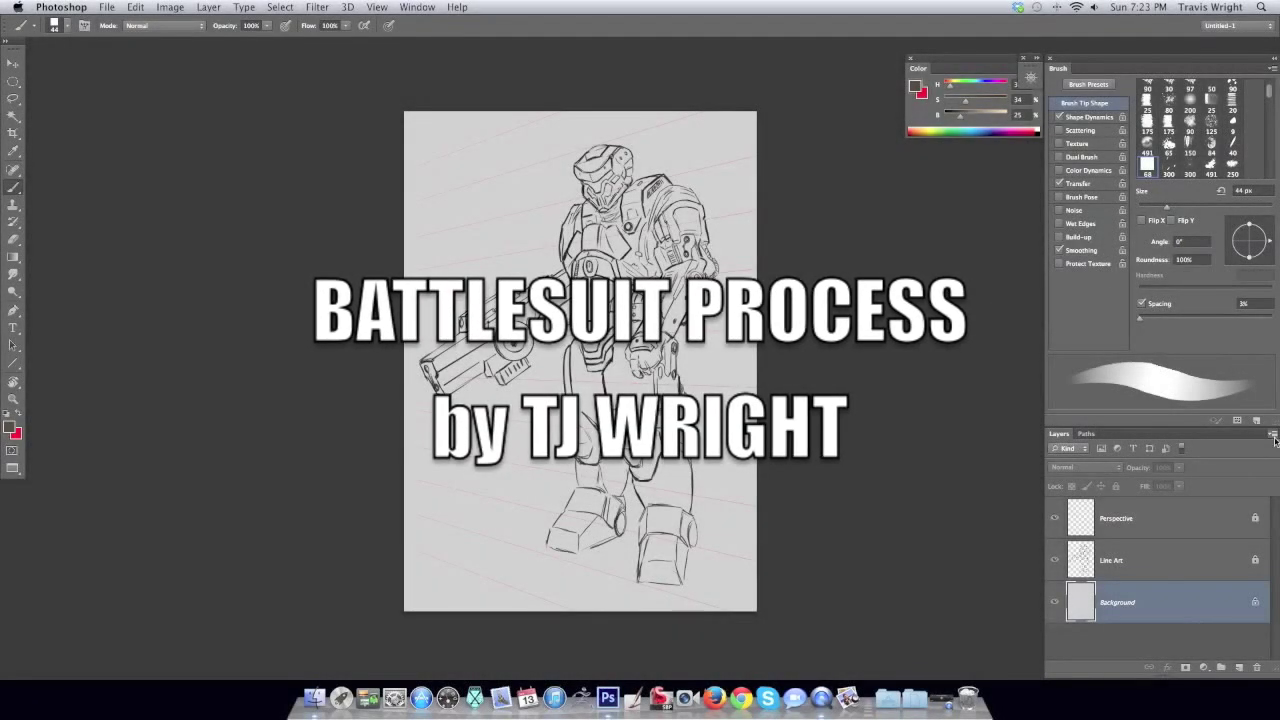
Add a new background layer under the line art and pick a dark blue colour for it.
{"action": "left_click", "coordinate": [1239, 667]}
{"action": "left_click", "coordinate": [12, 428]}
{"action": "left_click", "coordinate": [529, 423]}
Fill the layer dark blue, brush dark shading over the figure, and darken it with a diagonal gradient.
{"action": "key", "text": "alt+BackSpace"}
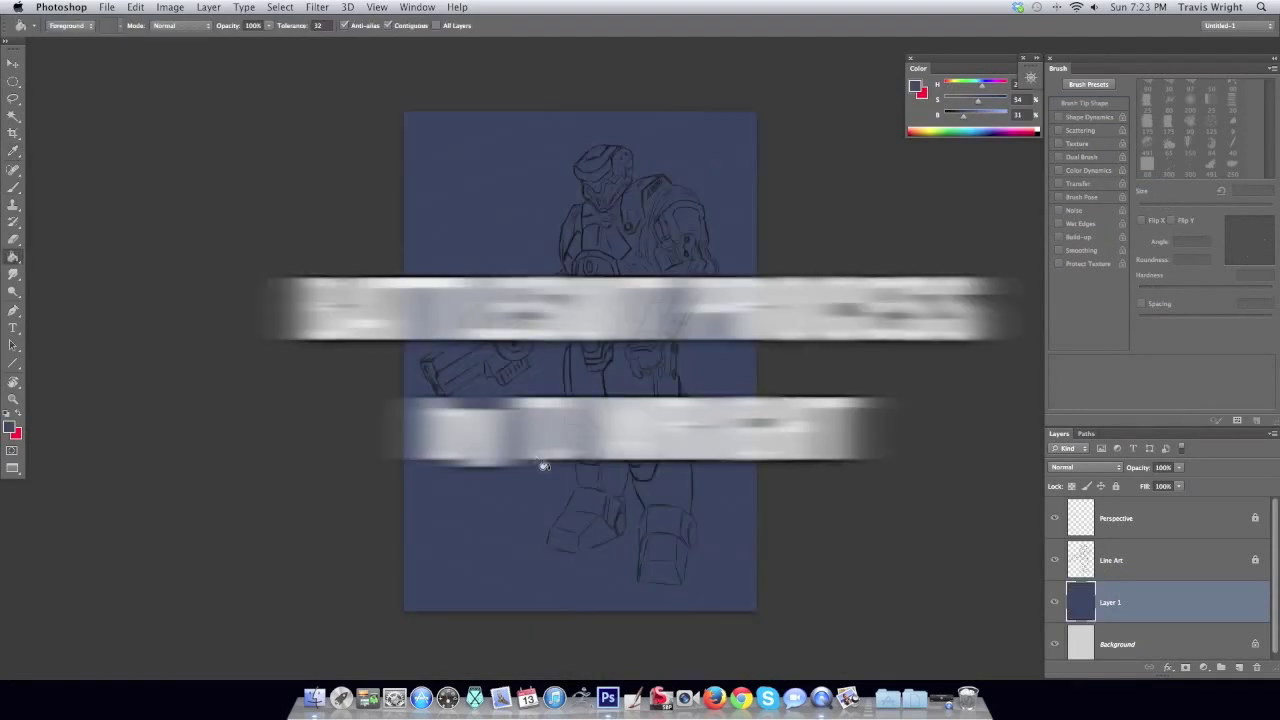
{"action": "right_click", "coordinate": [571, 383]}
{"action": "left_click", "coordinate": [12, 428]}
{"action": "key", "text": "Return"}
{"action": "key", "text": "b"}
{"action": "mouse_move", "coordinate": [589, 177]}
{"action": "left_mouse_down"}
{"action": "mouse_move", "coordinate": [671, 300]}
{"action": "mouse_move", "coordinate": [571, 260]}
{"action": "mouse_move", "coordinate": [579, 368]}
{"action": "mouse_move", "coordinate": [557, 537]}
{"action": "mouse_move", "coordinate": [640, 471]}
{"action": "mouse_move", "coordinate": [597, 280]}
{"action": "mouse_move", "coordinate": [494, 307]}
{"action": "mouse_move", "coordinate": [514, 343]}
{"action": "mouse_move", "coordinate": [586, 306]}
{"action": "mouse_move", "coordinate": [674, 189]}
{"action": "mouse_move", "coordinate": [580, 348]}
{"action": "mouse_move", "coordinate": [663, 363]}
{"action": "left_mouse_up"}
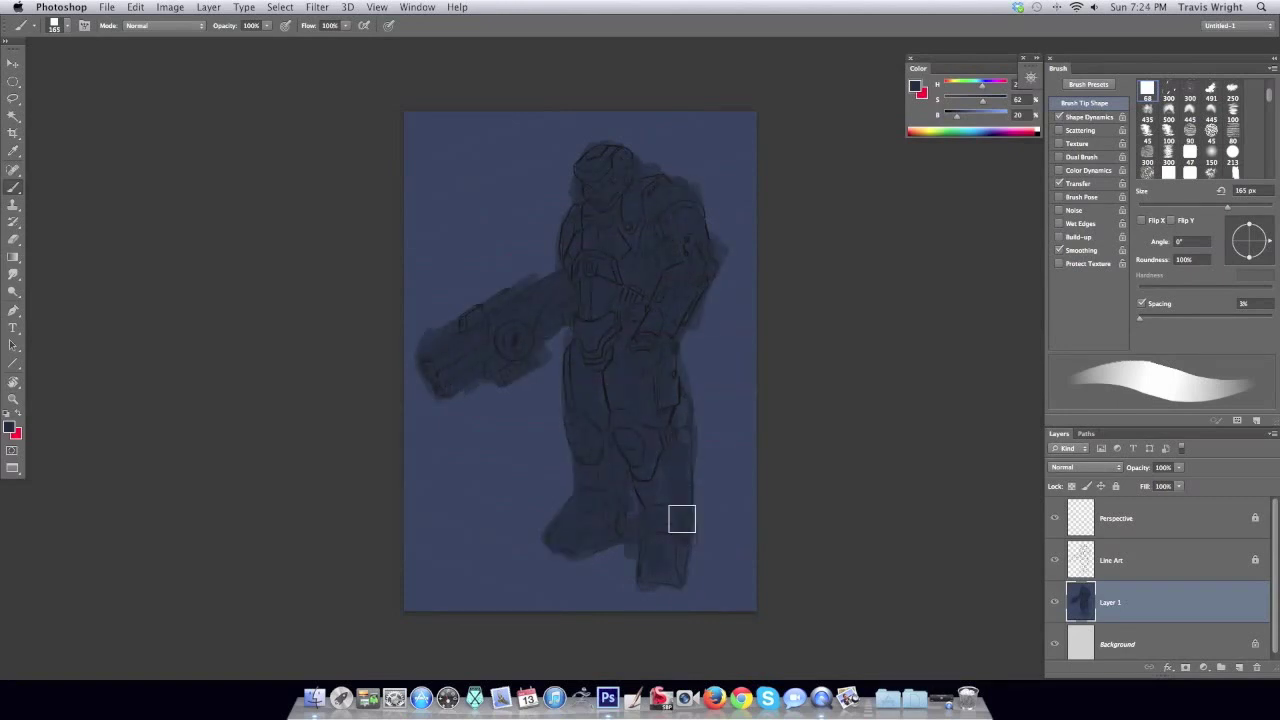
{"action": "key", "text": "g"}
{"action": "left_click_drag", "start_coordinate": [580, 271], "coordinate": [771, 486]}
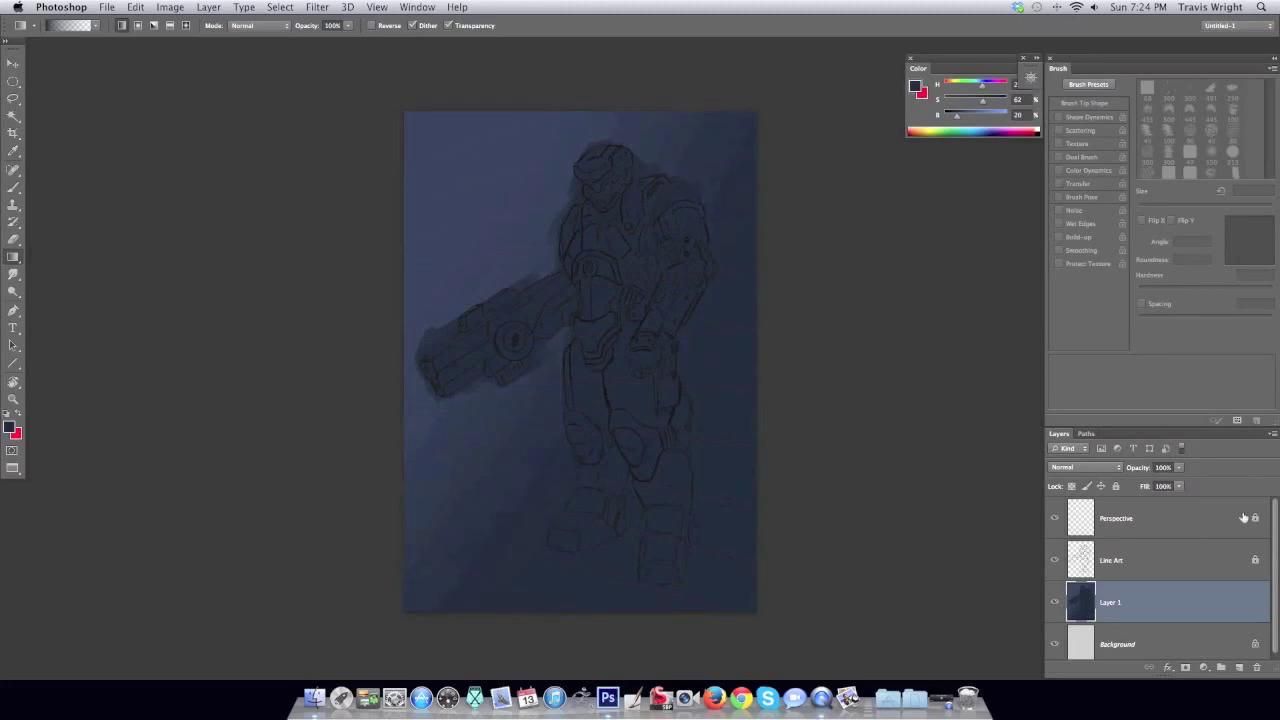
Try reddish, navy and green colours with soft brushes, dabbing green tint at 289 px.
{"action": "left_click", "coordinate": [12, 428]}
{"action": "left_click", "coordinate": [531, 417]}
{"action": "key", "text": "b"}
{"action": "right_click", "coordinate": [575, 405]}
{"action": "key", "text": "Return"}
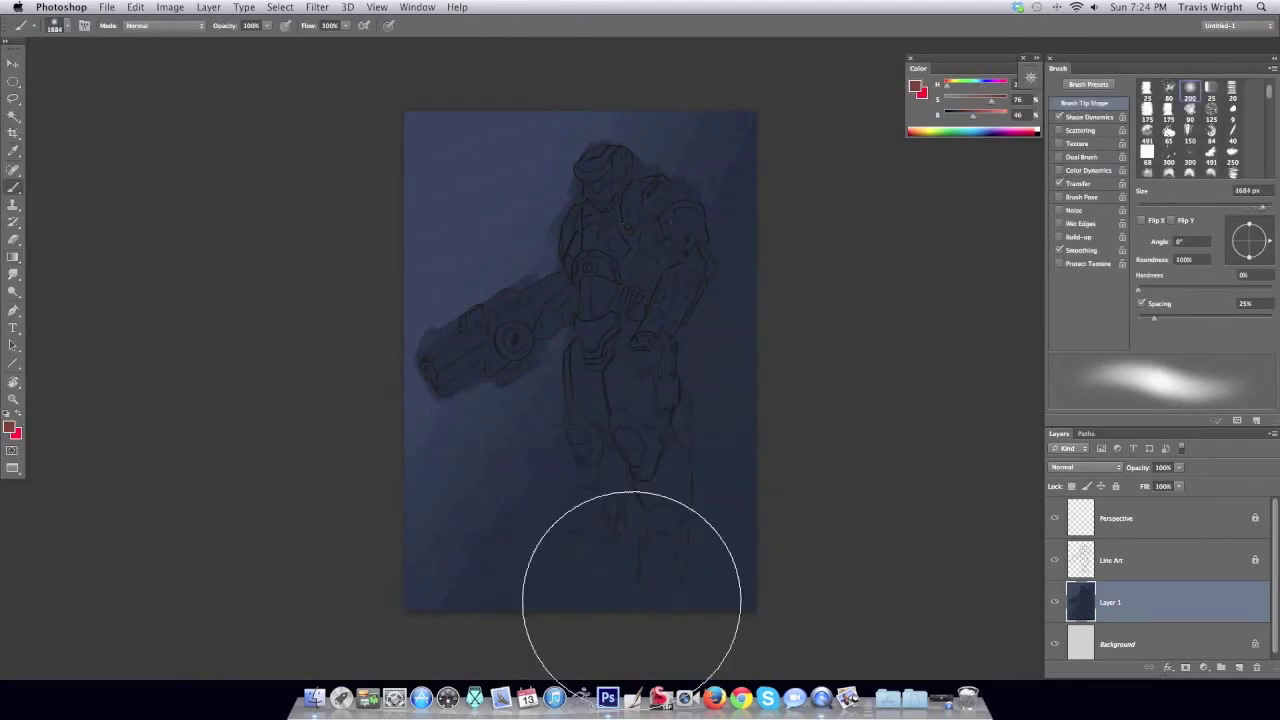
{"action": "left_click", "coordinate": [12, 428]}
{"action": "left_click", "coordinate": [529, 420]}
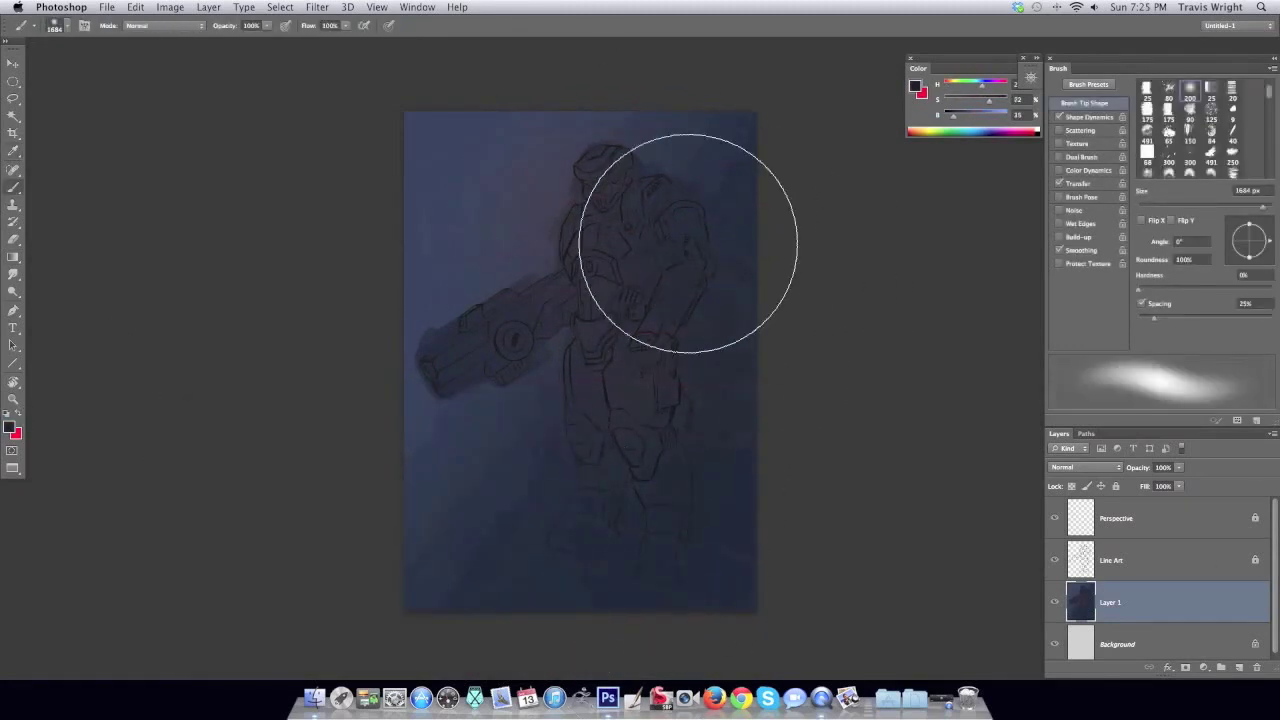
{"action": "left_click", "coordinate": [12, 428]}
{"action": "left_click", "coordinate": [528, 420]}
{"action": "right_click", "coordinate": [571, 320]}
{"action": "key", "text": "Return"}
{"action": "left_click", "coordinate": [688, 245]}
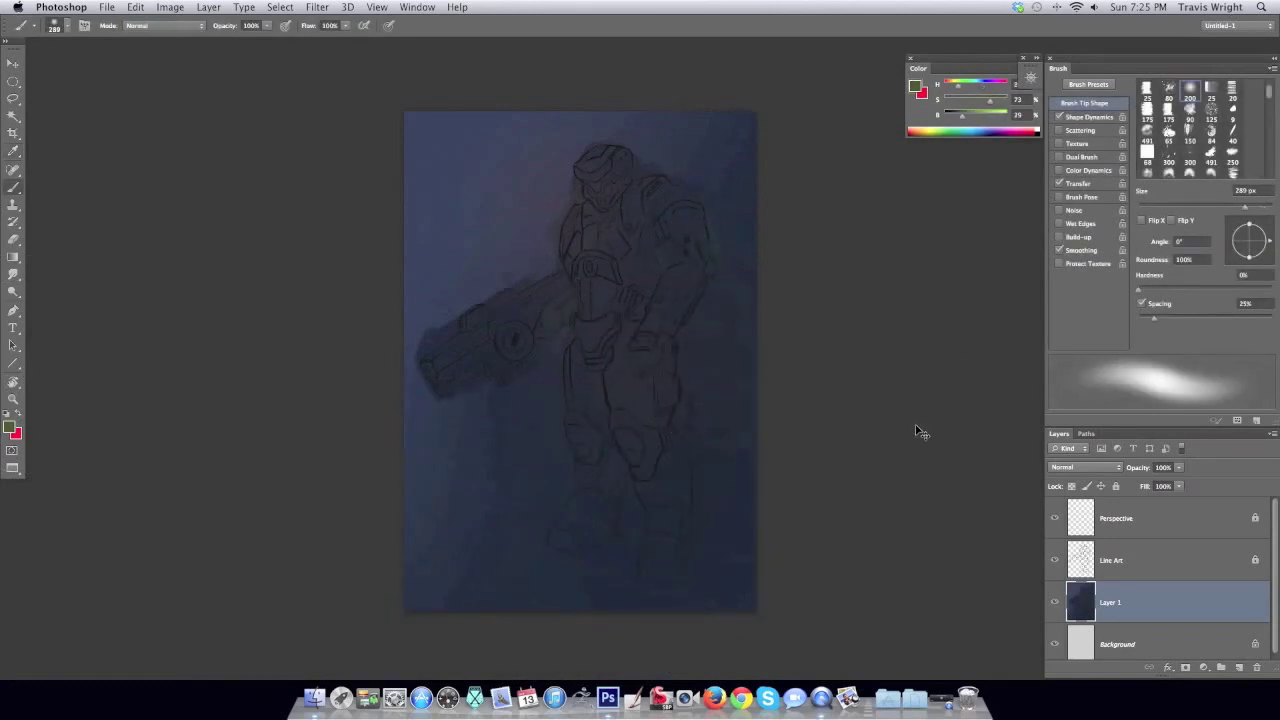
Darken the blue layer with Levels and add a new empty layer for the armour colours.
{"action": "key", "text": "ctrl+l"}
{"action": "key", "text": "Return"}
{"action": "key", "text": "ctrl+shift+alt+n"}
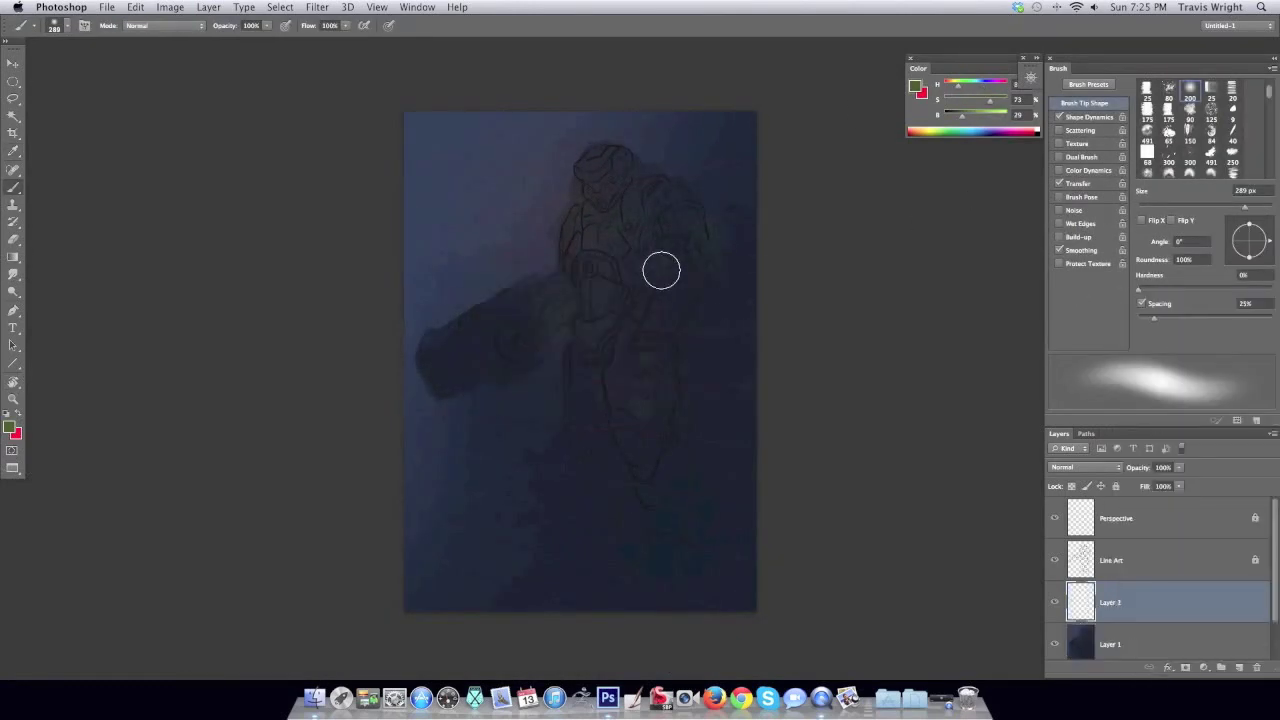
Zoom in and paint the forearm armour orange-yellow with a hard brush.
{"action": "left_click", "coordinate": [12, 428]}
{"action": "left_click", "coordinate": [392, 450]}
{"action": "key", "text": "Return"}
{"action": "scroll", "coordinate": [740, 303], "scroll_direction": "up", "scroll_amount": 2}
{"action": "scroll", "coordinate": [680, 260], "scroll_direction": "up", "scroll_amount": 2}
{"action": "right_click", "coordinate": [628, 223]}
{"action": "mouse_move", "coordinate": [628, 223]}
{"action": "left_mouse_down"}
{"action": "mouse_move", "coordinate": [651, 205]}
{"action": "mouse_move", "coordinate": [585, 335]}
{"action": "left_mouse_up"}
{"action": "left_click_drag", "start_coordinate": [605, 270], "coordinate": [600, 330]}
{"action": "mouse_move", "coordinate": [640, 230]}
{"action": "left_mouse_down"}
{"action": "mouse_move", "coordinate": [648, 248]}
{"action": "mouse_move", "coordinate": [585, 320]}
{"action": "mouse_move", "coordinate": [600, 365]}
{"action": "mouse_move", "coordinate": [635, 280]}
{"action": "mouse_move", "coordinate": [632, 300]}
{"action": "left_mouse_up"}
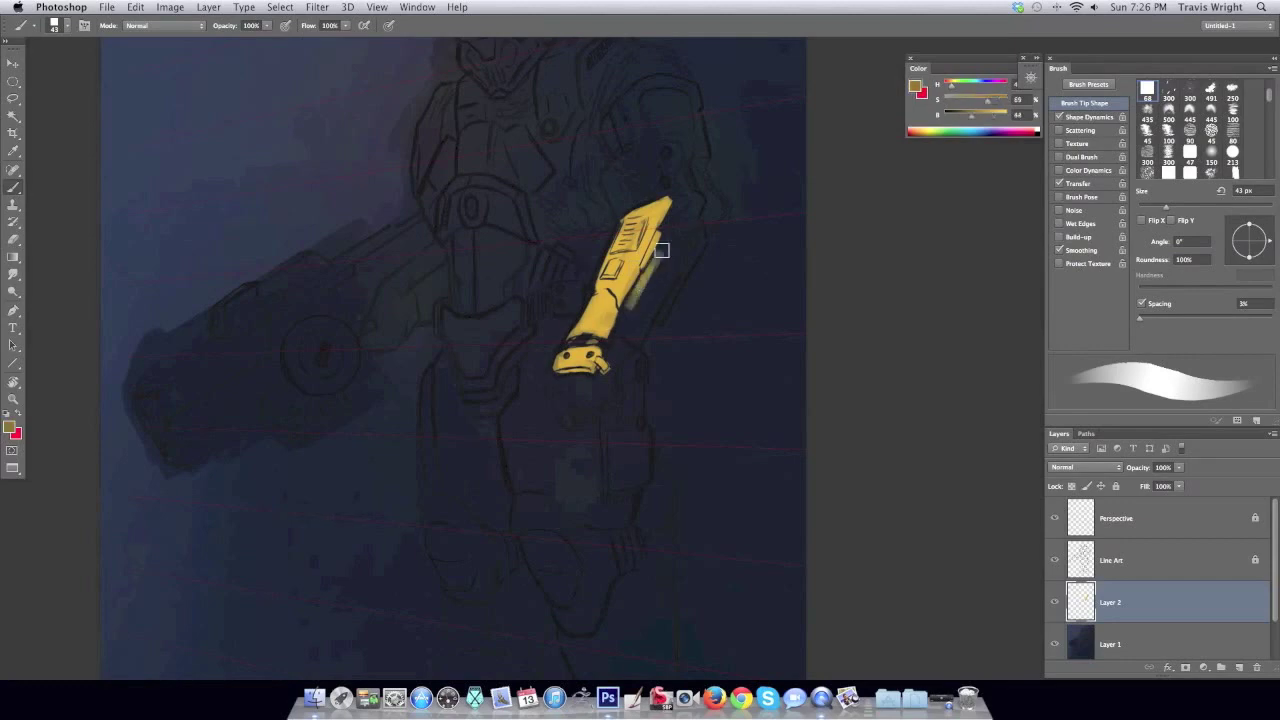
Add olive shading along the forearm, start yellow on the chest plate, and mirror the canvas to check.
{"action": "mouse_move", "coordinate": [661, 250]}
{"action": "left_mouse_down"}
{"action": "mouse_move", "coordinate": [632, 330]}
{"action": "mouse_move", "coordinate": [686, 214]}
{"action": "mouse_move", "coordinate": [697, 285]}
{"action": "left_mouse_up"}
{"action": "left_click_drag", "start_coordinate": [700, 240], "coordinate": [664, 248]}
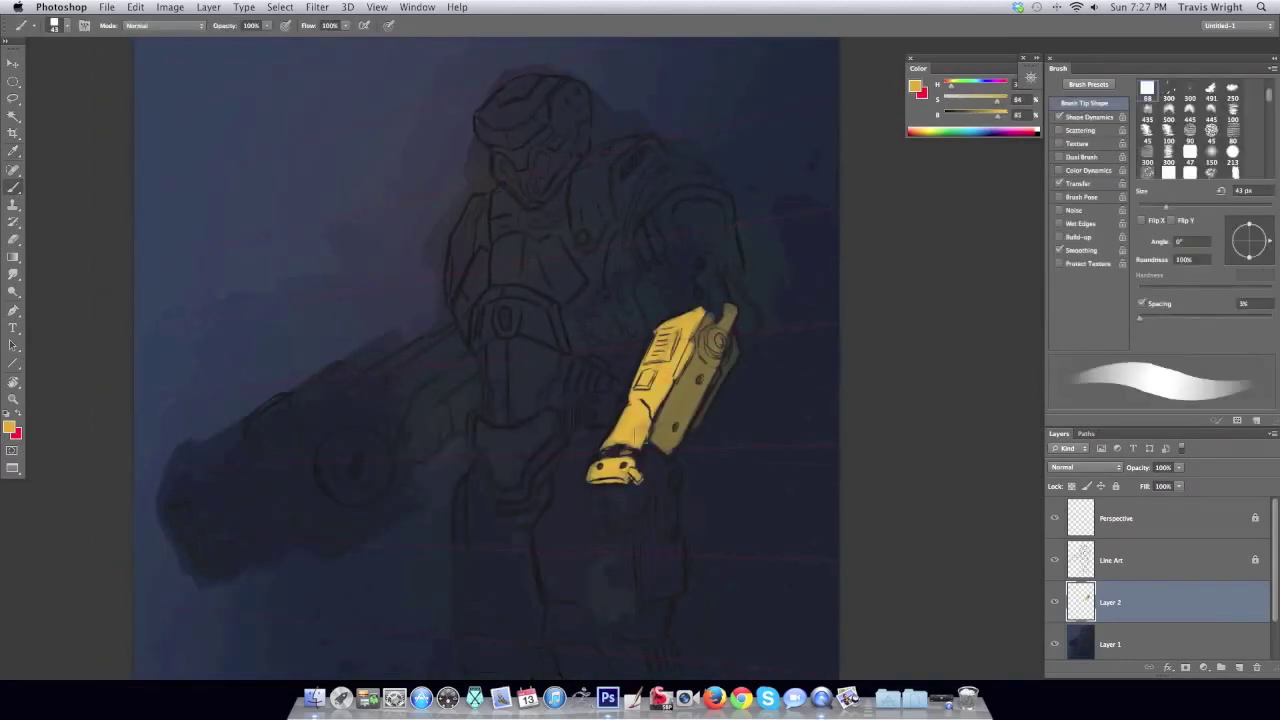
{"action": "mouse_move", "coordinate": [500, 245]}
{"action": "left_mouse_down"}
{"action": "mouse_move", "coordinate": [500, 285]}
{"action": "mouse_move", "coordinate": [555, 295]}
{"action": "left_mouse_up"}
{"action": "left_click", "coordinate": [649, 303], "text": "alt"}
{"action": "key", "text": "super+shift+h"}
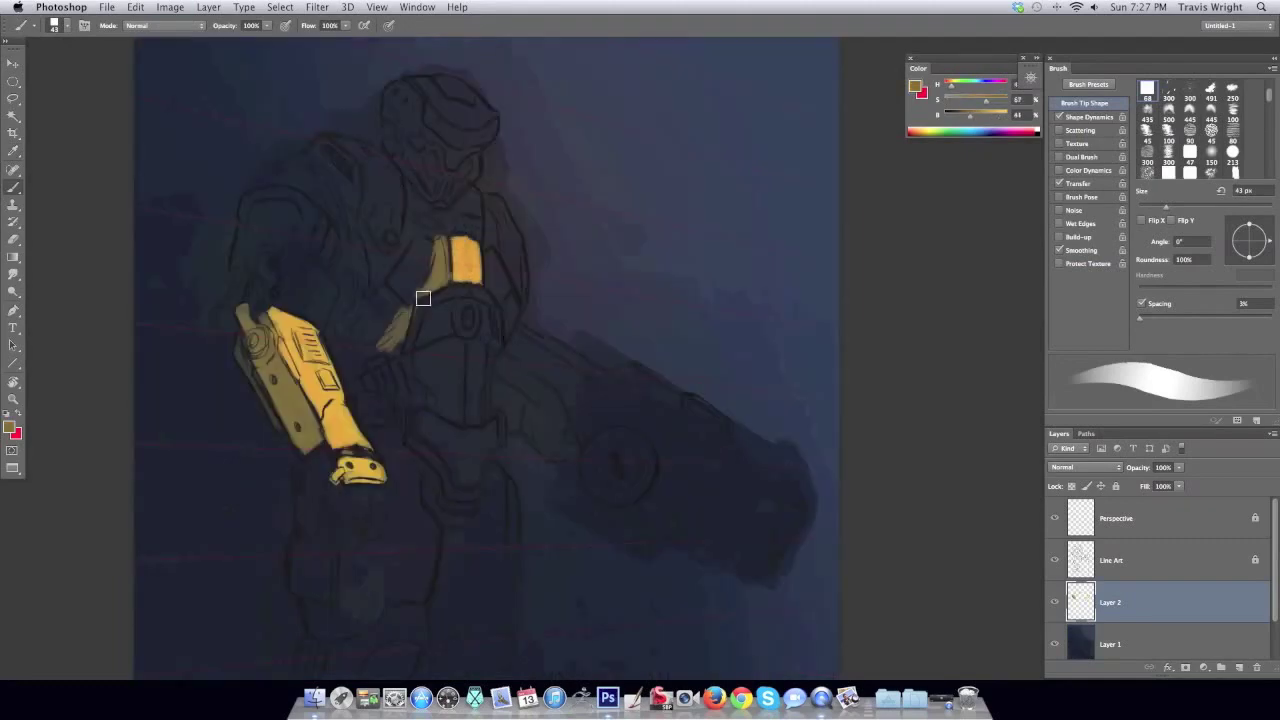
{"action": "key", "text": "super+minus"}
Paint yellow and olive strokes on the chest plates and shoulder collar with a 47 px brush.
{"action": "left_click", "coordinate": [503, 172], "text": "alt"}
{"action": "right_click", "coordinate": [512, 245]}
{"action": "key", "text": "Escape"}
{"action": "left_click", "coordinate": [538, 215], "text": "alt"}
{"action": "mouse_move", "coordinate": [518, 240]}
{"action": "left_mouse_down"}
{"action": "mouse_move", "coordinate": [490, 278]}
{"action": "mouse_move", "coordinate": [470, 268]}
{"action": "mouse_move", "coordinate": [526, 219]}
{"action": "mouse_move", "coordinate": [497, 158]}
{"action": "left_mouse_up"}
{"action": "left_click", "coordinate": [405, 288], "text": "alt"}
{"action": "key", "text": "h"}
{"action": "left_click", "coordinate": [580, 218], "text": "alt"}
{"action": "left_click_drag", "start_coordinate": [612, 205], "coordinate": [622, 240]}
Cover the chest and shoulder plates in yellow and add detail strokes at 27 px.
{"action": "left_click_drag", "start_coordinate": [558, 214], "coordinate": [562, 240]}
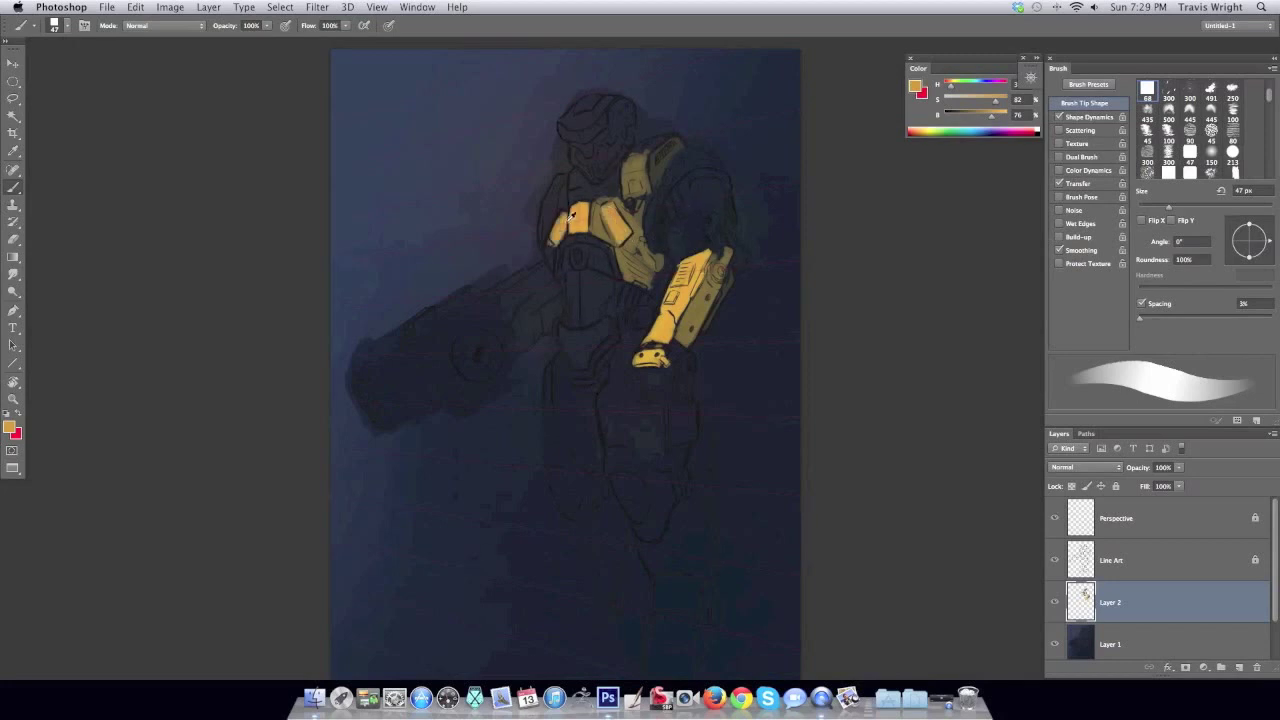
{"action": "left_click_drag", "start_coordinate": [650, 182], "coordinate": [634, 152]}
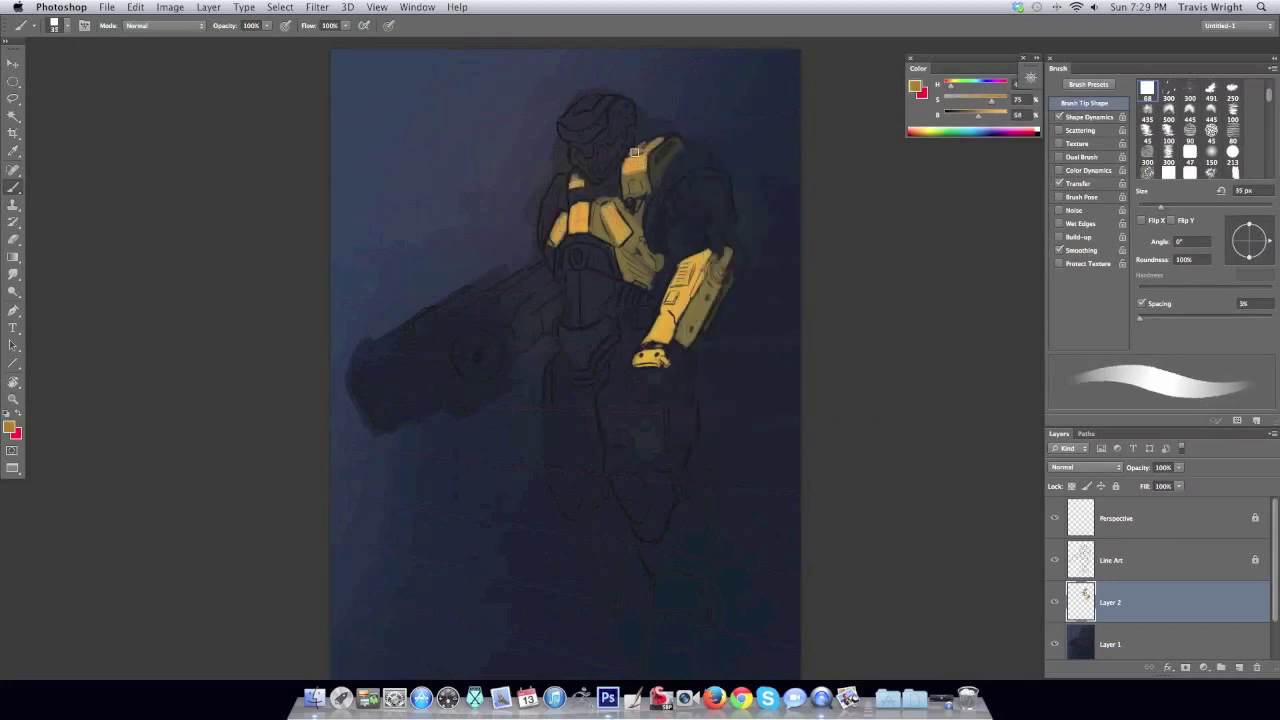
{"action": "left_click", "coordinate": [667, 176], "text": "alt"}
{"action": "left_click", "coordinate": [633, 187], "text": "alt"}
{"action": "right_click", "coordinate": [641, 200]}
{"action": "left_click_drag", "start_coordinate": [760, 163], "coordinate": [745, 163]}
{"action": "key", "text": "Return"}
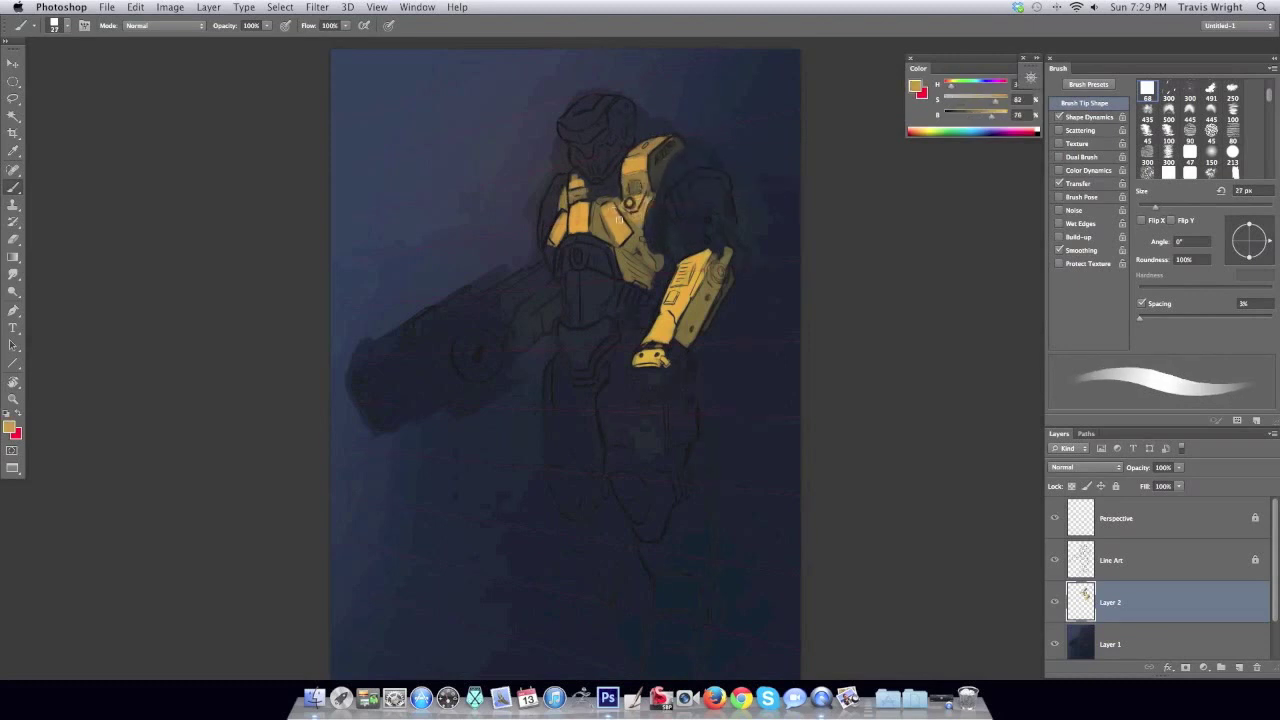
Paint the belly and groin plates yellow with a 39 px brush.
{"action": "right_click", "coordinate": [612, 252]}
{"action": "left_click_drag", "start_coordinate": [745, 268], "coordinate": [760, 268]}
{"action": "key", "text": "Return"}
{"action": "mouse_move", "coordinate": [566, 250]}
{"action": "left_mouse_down"}
{"action": "mouse_move", "coordinate": [610, 268]}
{"action": "mouse_move", "coordinate": [576, 322]}
{"action": "mouse_move", "coordinate": [600, 272]}
{"action": "mouse_move", "coordinate": [586, 328]}
{"action": "mouse_move", "coordinate": [571, 291]}
{"action": "left_mouse_up"}
{"action": "left_click", "coordinate": [600, 290], "text": "alt"}
{"action": "left_click", "coordinate": [597, 314], "text": "alt"}
{"action": "left_click_drag", "start_coordinate": [591, 333], "coordinate": [579, 387]}
Sample yellow and shadow tones at 29 px, mirror to check proportions, and paint the helmet brighter yellow.
{"action": "left_click", "coordinate": [583, 366], "text": "alt"}
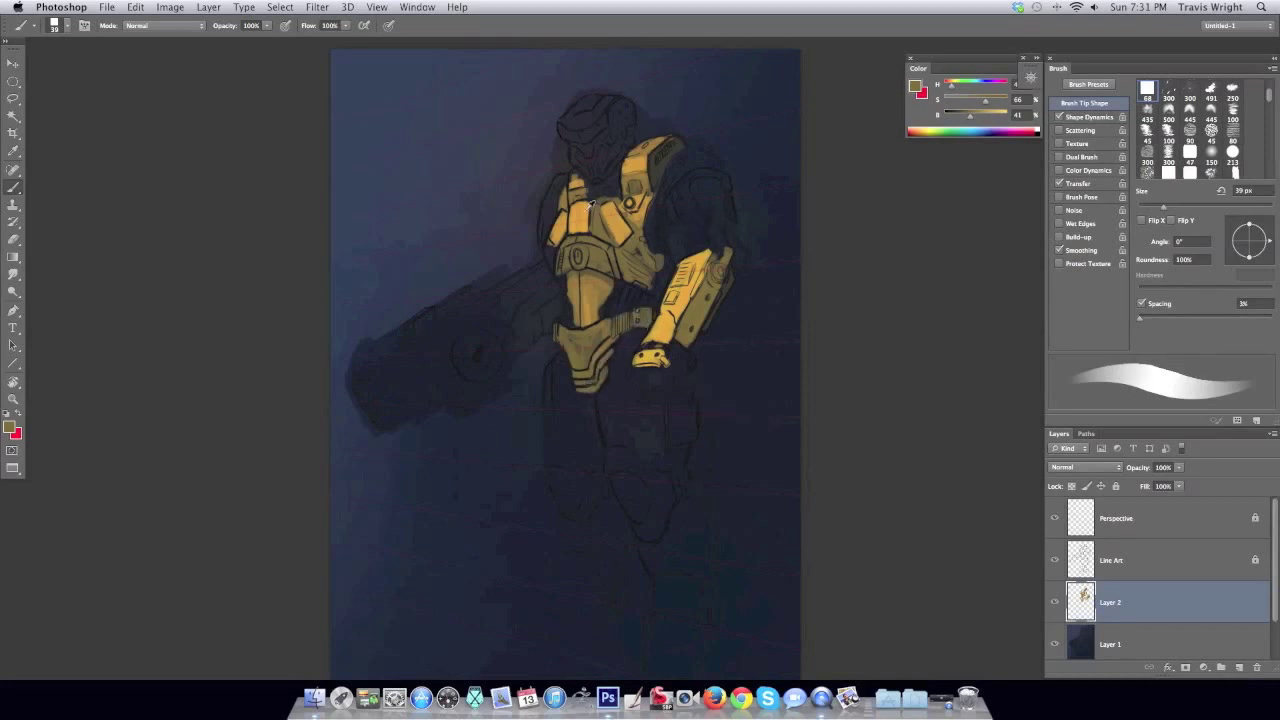
{"action": "left_click", "coordinate": [614, 228], "text": "alt"}
{"action": "left_click", "coordinate": [565, 252], "text": "alt"}
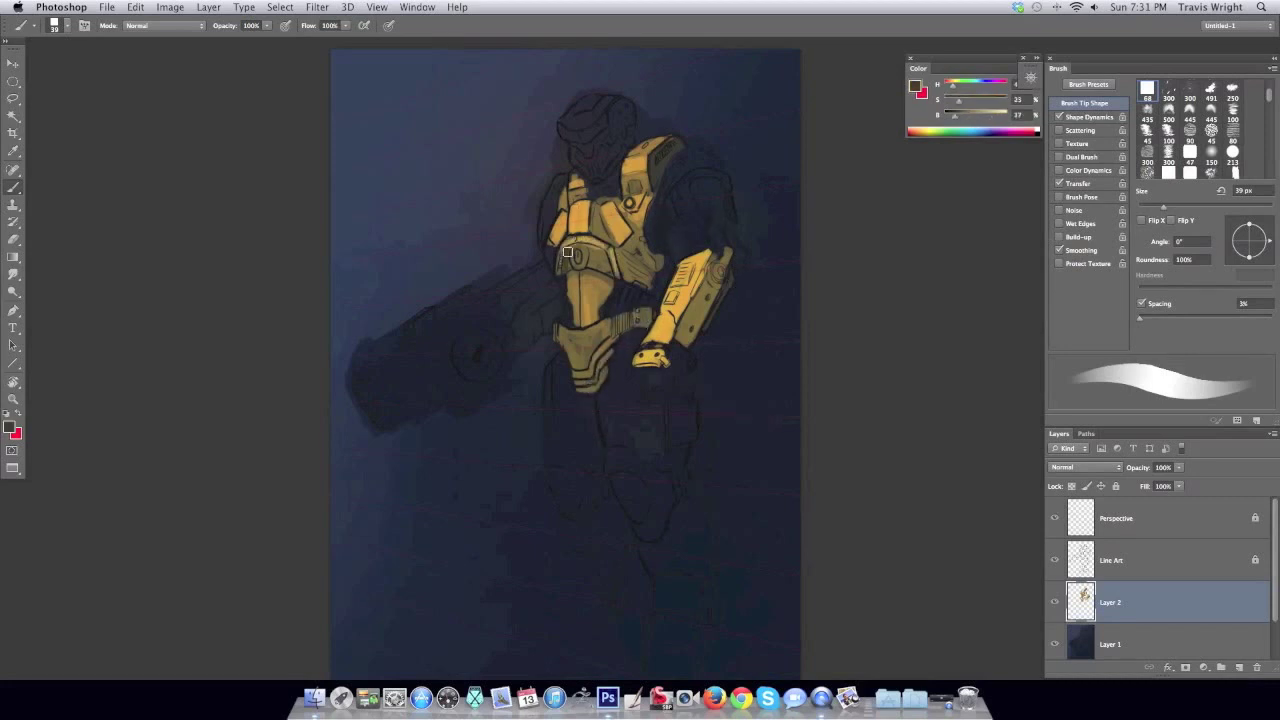
{"action": "right_click", "coordinate": [604, 253]}
{"action": "left_click", "coordinate": [546, 207], "text": "alt"}
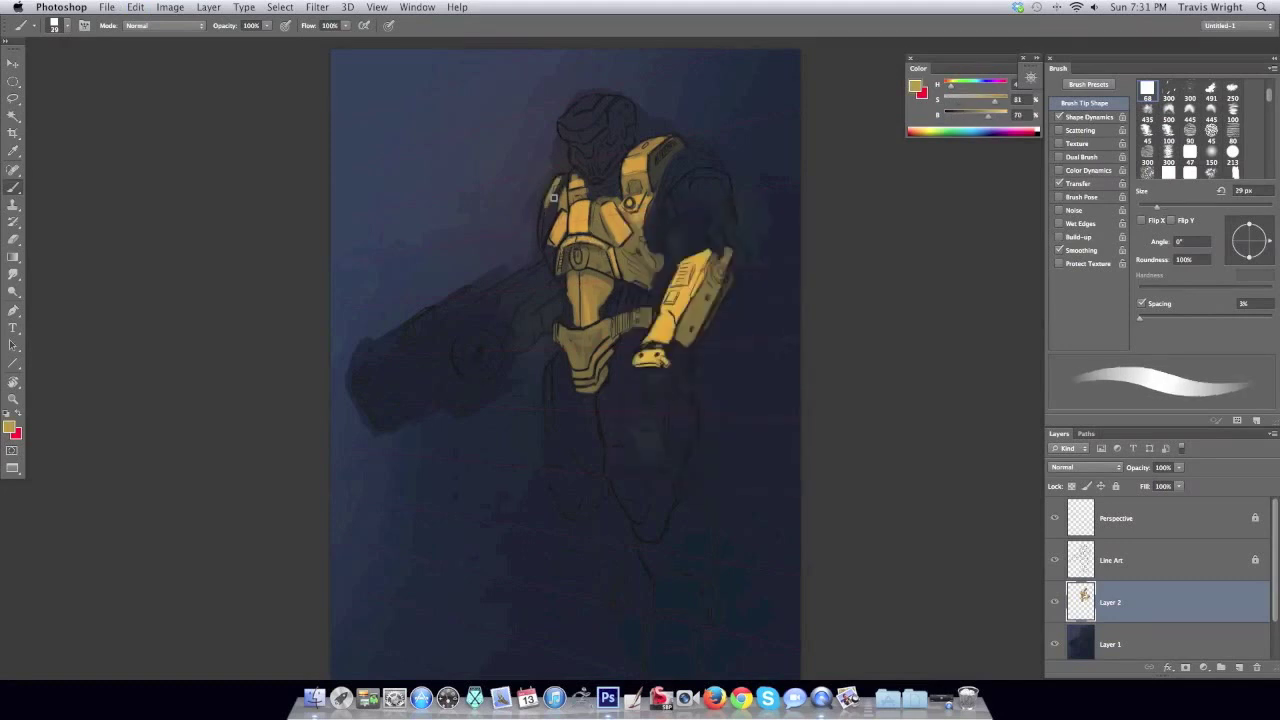
{"action": "left_click", "coordinate": [545, 247], "text": "alt"}
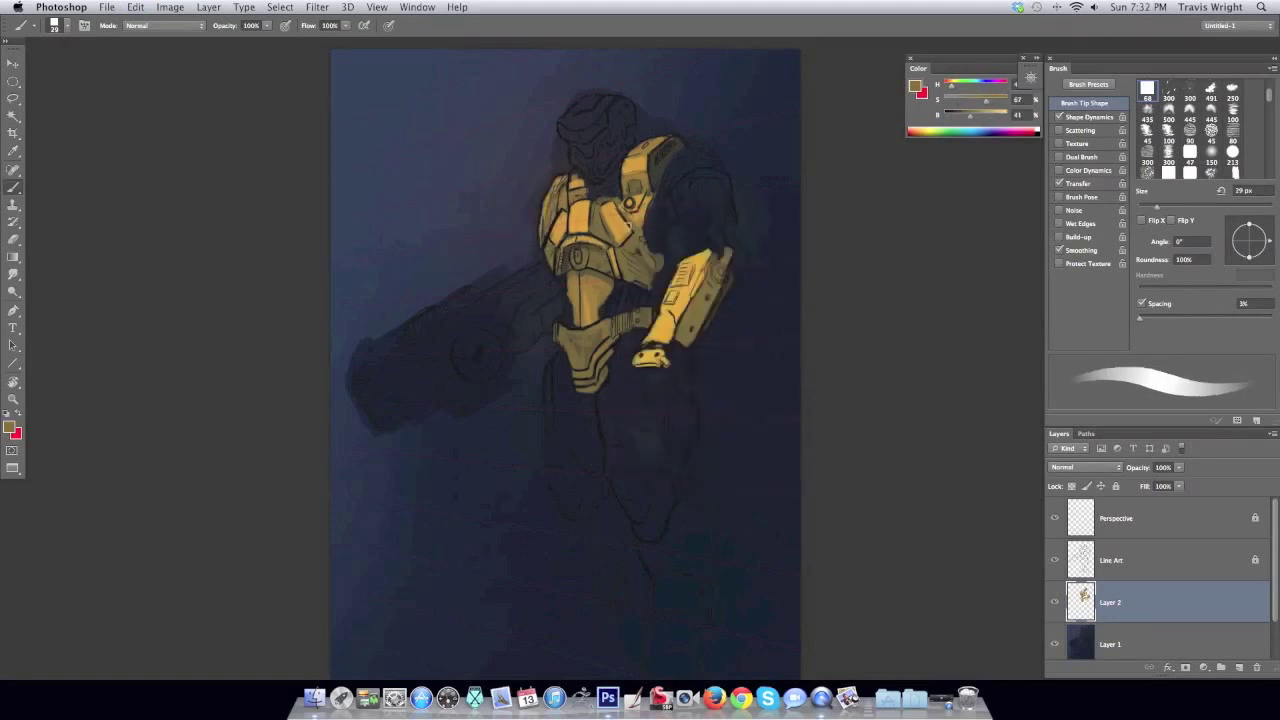
{"action": "key", "text": "h"}
{"action": "left_click", "coordinate": [563, 204], "text": "alt"}
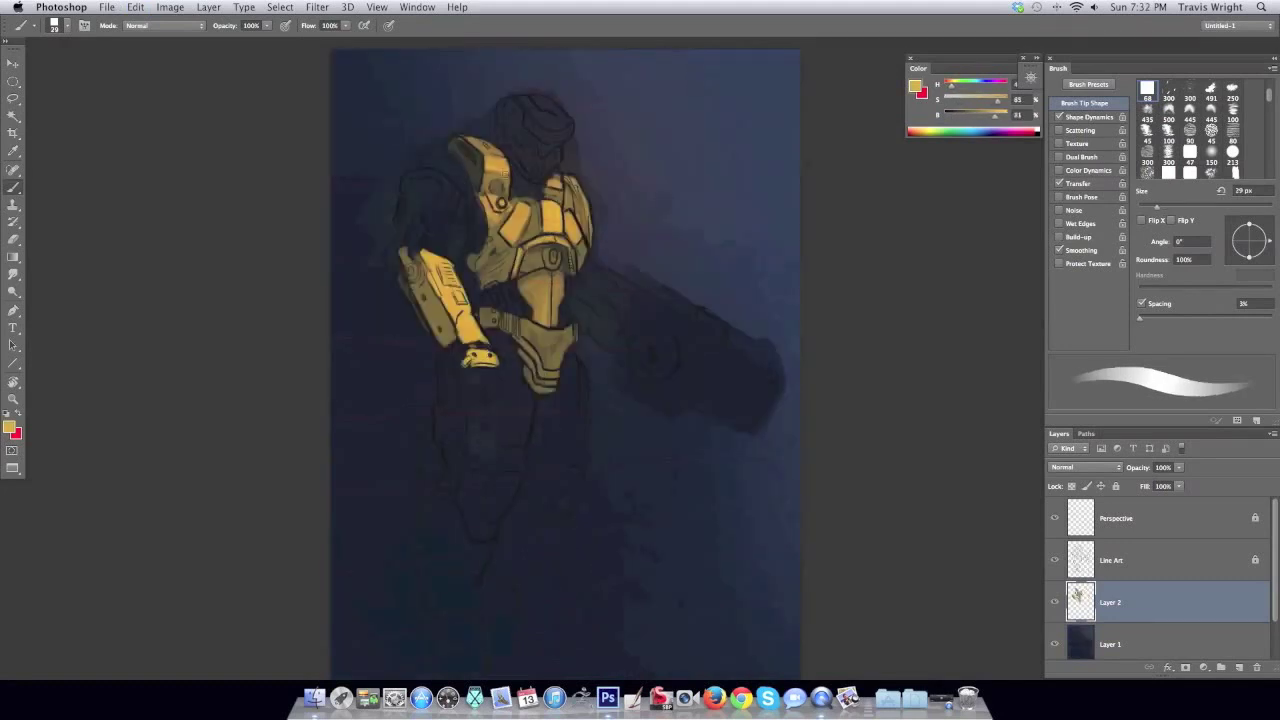
{"action": "left_click", "coordinate": [535, 222], "text": "alt"}
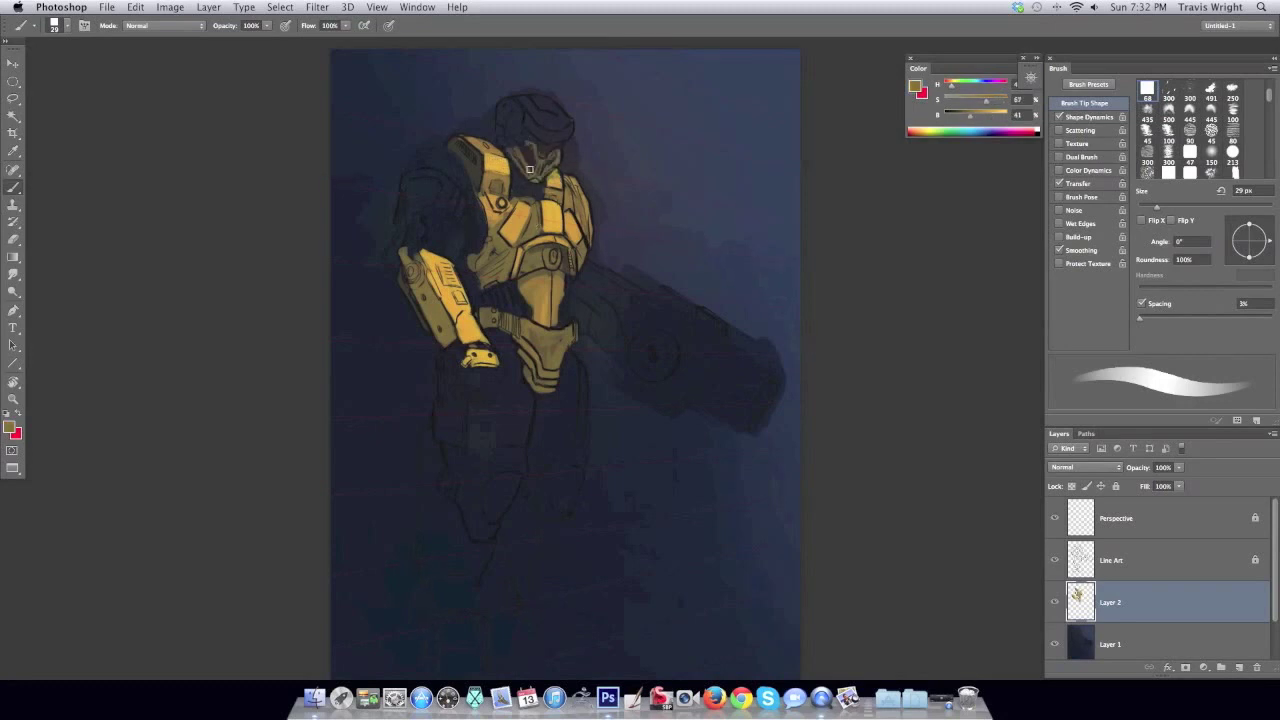
{"action": "mouse_move", "coordinate": [531, 108]}
{"action": "left_mouse_down"}
{"action": "mouse_move", "coordinate": [556, 122]}
{"action": "mouse_move", "coordinate": [505, 112]}
{"action": "mouse_move", "coordinate": [525, 176]}
{"action": "left_mouse_up"}
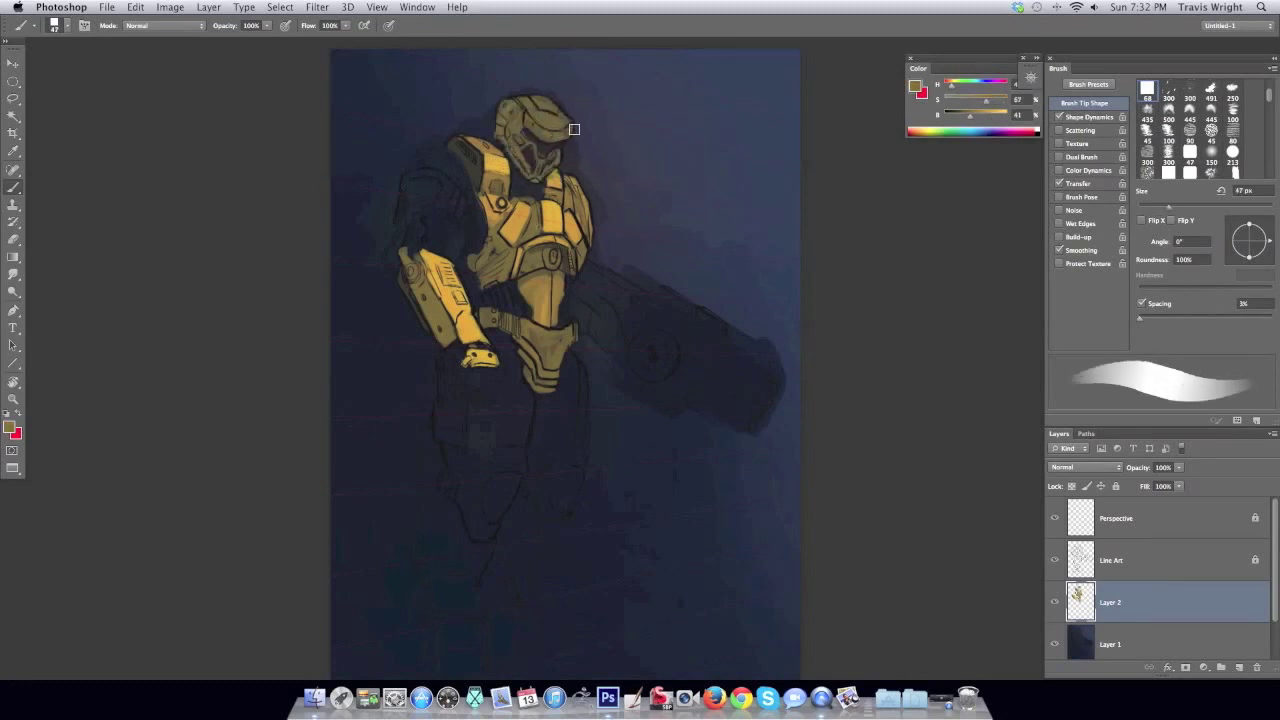
Repaint the top of the helmet brighter yellow and refine it with an 18 px brush.
{"action": "key", "text": "h"}
{"action": "mouse_move", "coordinate": [607, 118]}
{"action": "left_mouse_down"}
{"action": "mouse_move", "coordinate": [575, 120]}
{"action": "mouse_move", "coordinate": [623, 106]}
{"action": "left_mouse_up"}
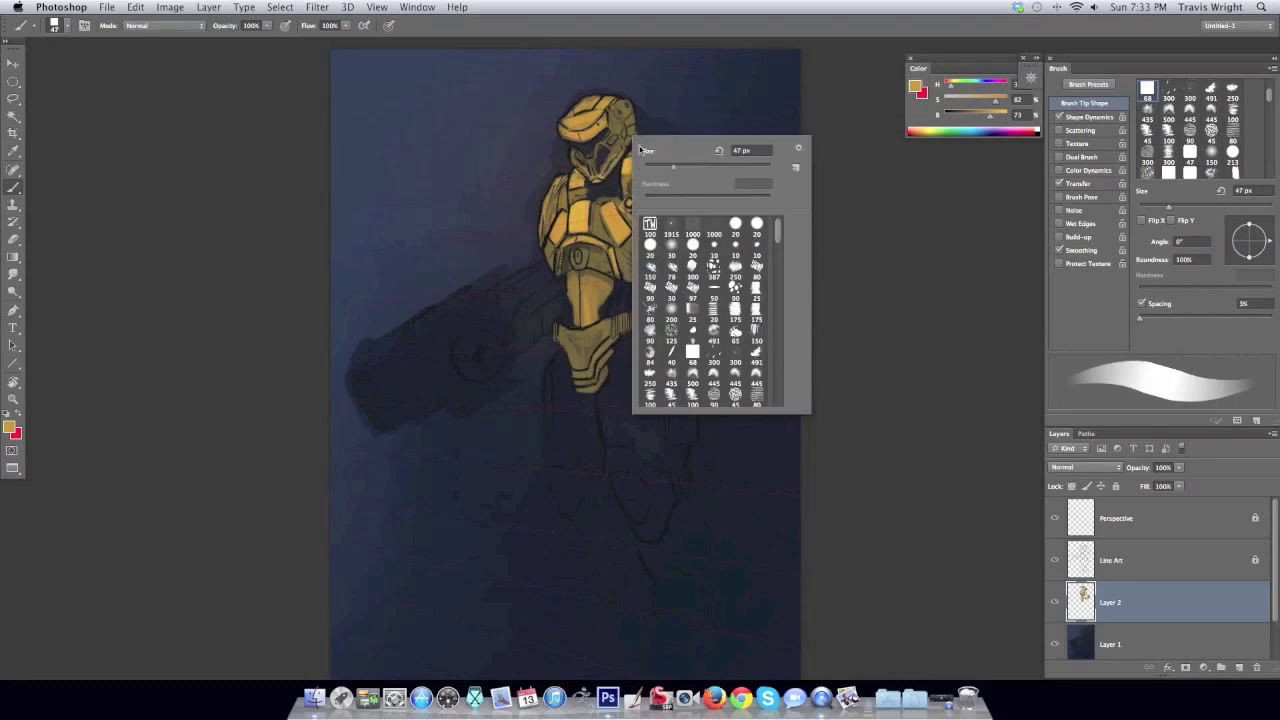
{"action": "right_click", "coordinate": [624, 136]}
{"action": "key", "text": "Return"}
{"action": "left_click", "coordinate": [576, 160], "text": "alt"}
{"action": "left_click", "coordinate": [598, 118], "text": "alt"}
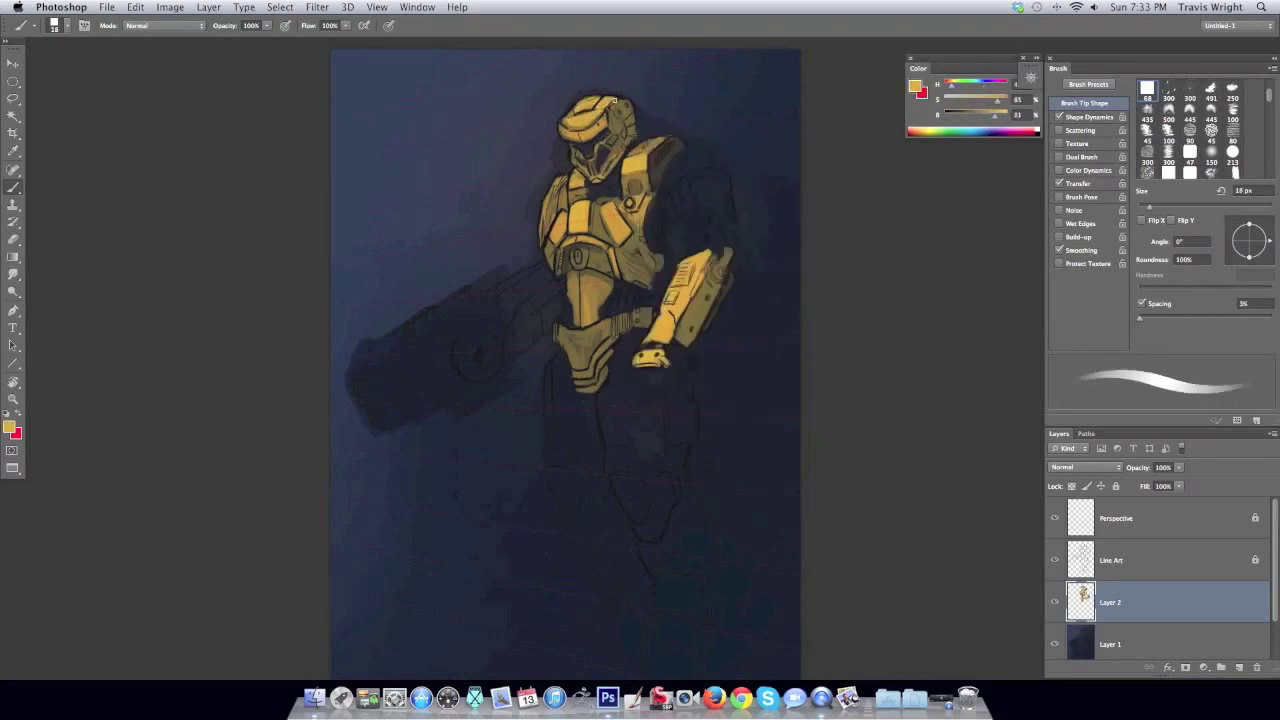
{"action": "key", "text": "h"}
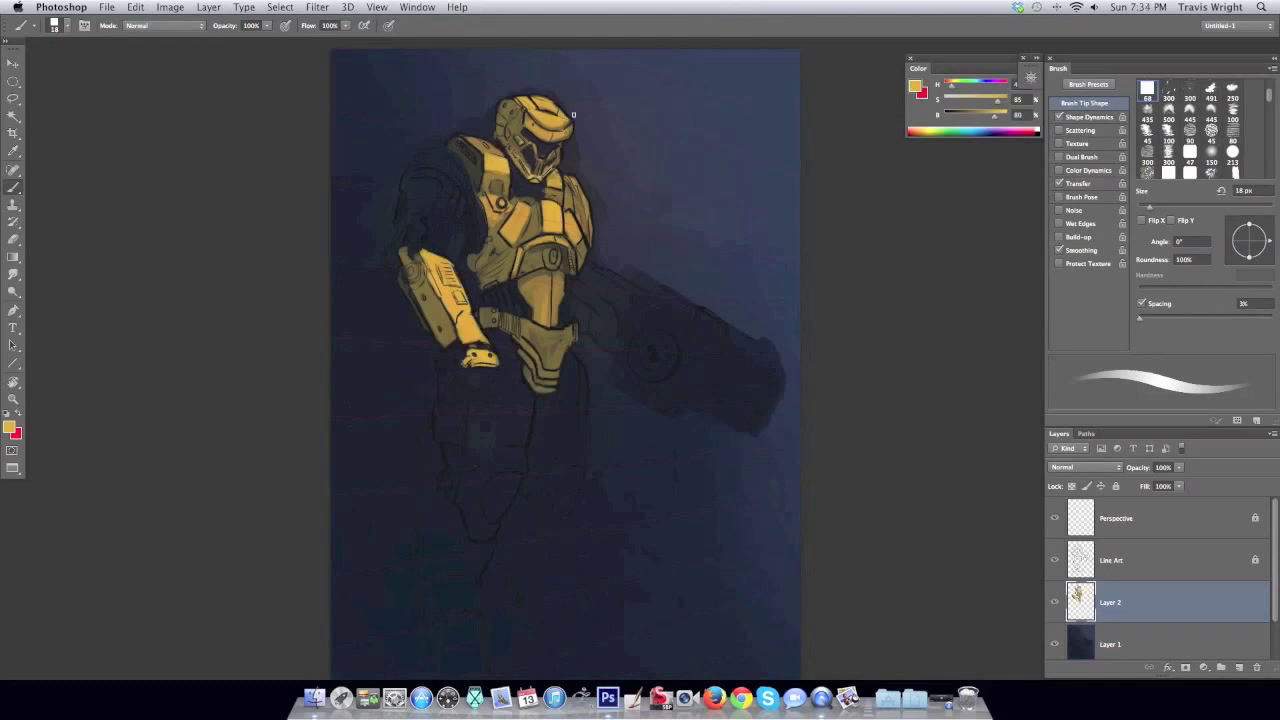
Paint the other shoulder pad yellow with darker and brighter shading at 64 and 44 px.
{"action": "right_click", "coordinate": [463, 228]}
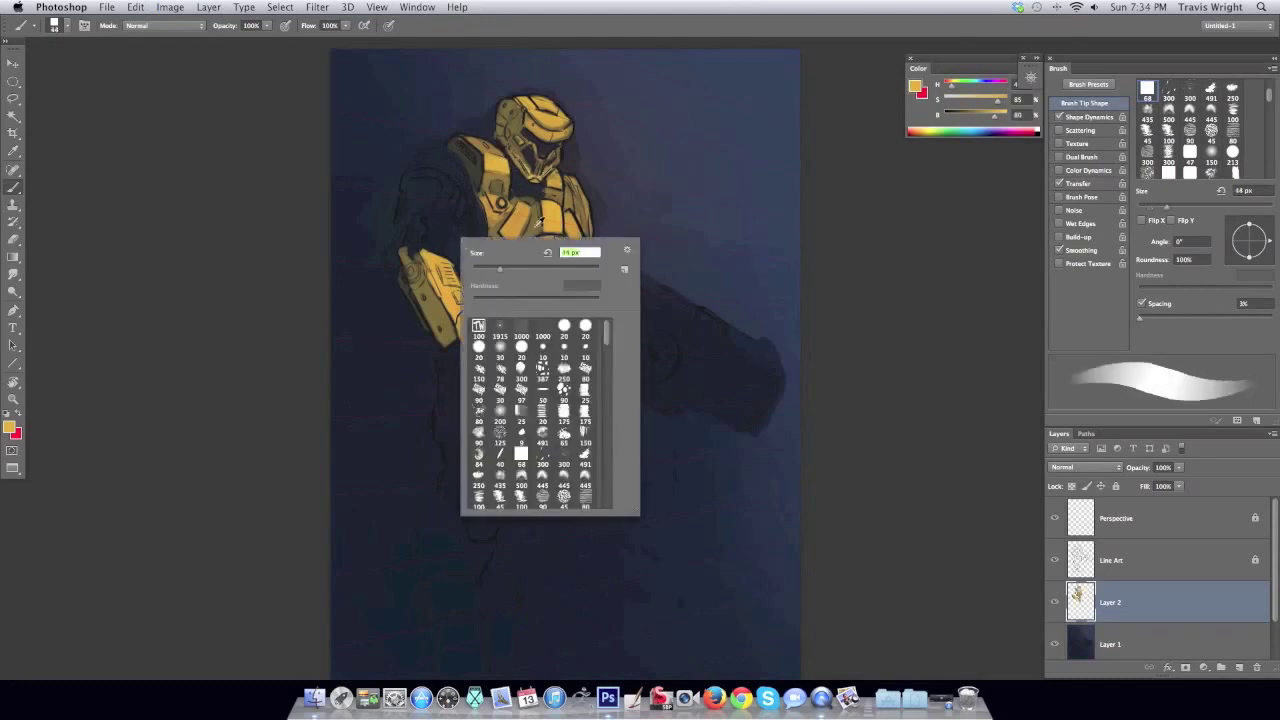
{"action": "key", "text": "Return"}
{"action": "left_click", "coordinate": [420, 200], "text": "alt"}
{"action": "mouse_move", "coordinate": [410, 205]}
{"action": "left_mouse_down"}
{"action": "mouse_move", "coordinate": [449, 183]}
{"action": "mouse_move", "coordinate": [420, 240]}
{"action": "mouse_move", "coordinate": [460, 260]}
{"action": "mouse_move", "coordinate": [410, 240]}
{"action": "left_mouse_up"}
{"action": "key", "text": "bracketleft"}
{"action": "key", "text": "bracketleft"}
{"action": "left_click", "coordinate": [405, 246], "text": "alt"}
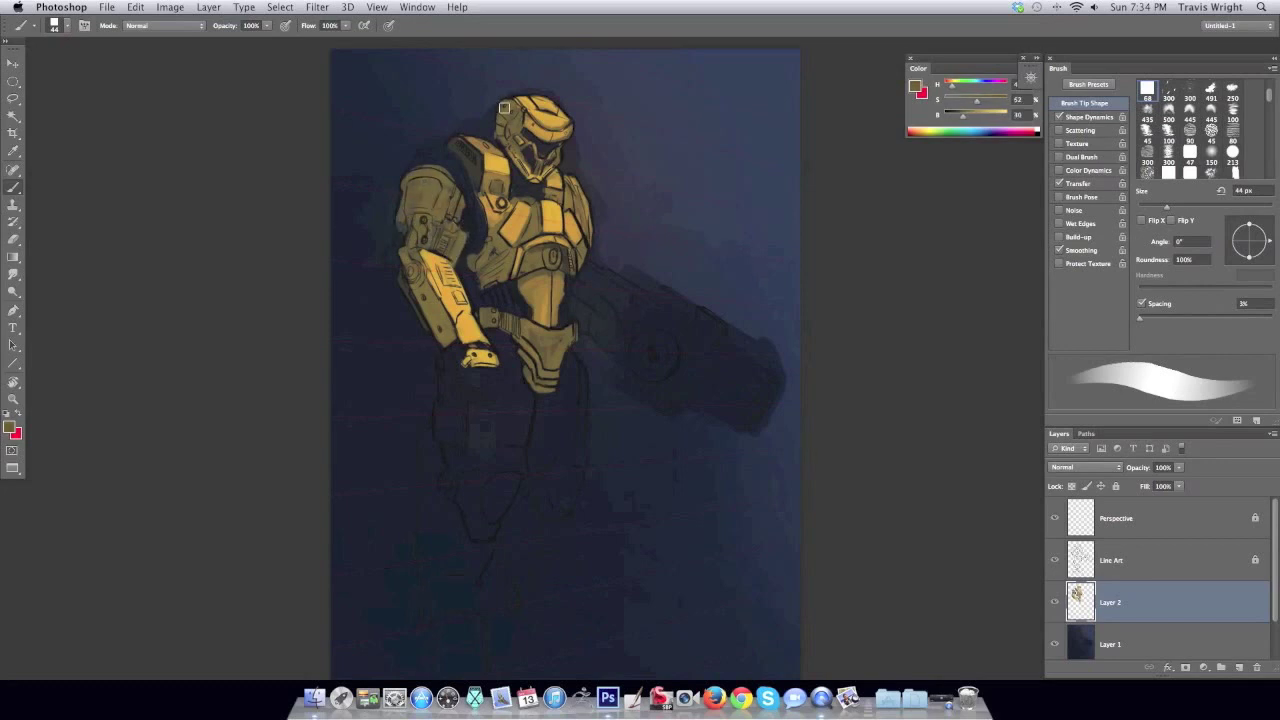
{"action": "left_click", "coordinate": [452, 247], "text": "alt"}
{"action": "right_click", "coordinate": [453, 183]}
{"action": "key", "text": "Return"}
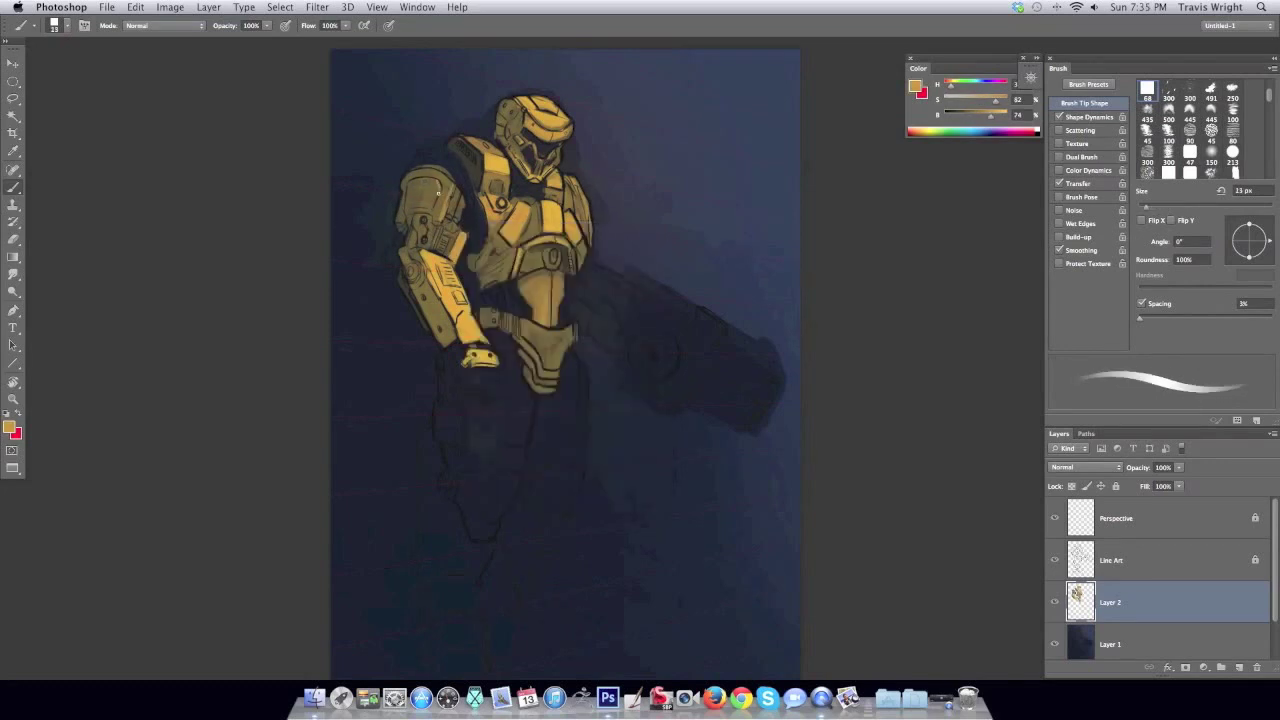
Sample helmet and armour tones, then load a 384 px soft cloud brush with the dark background colour.
{"action": "key", "text": "ctrl+shift+h"}
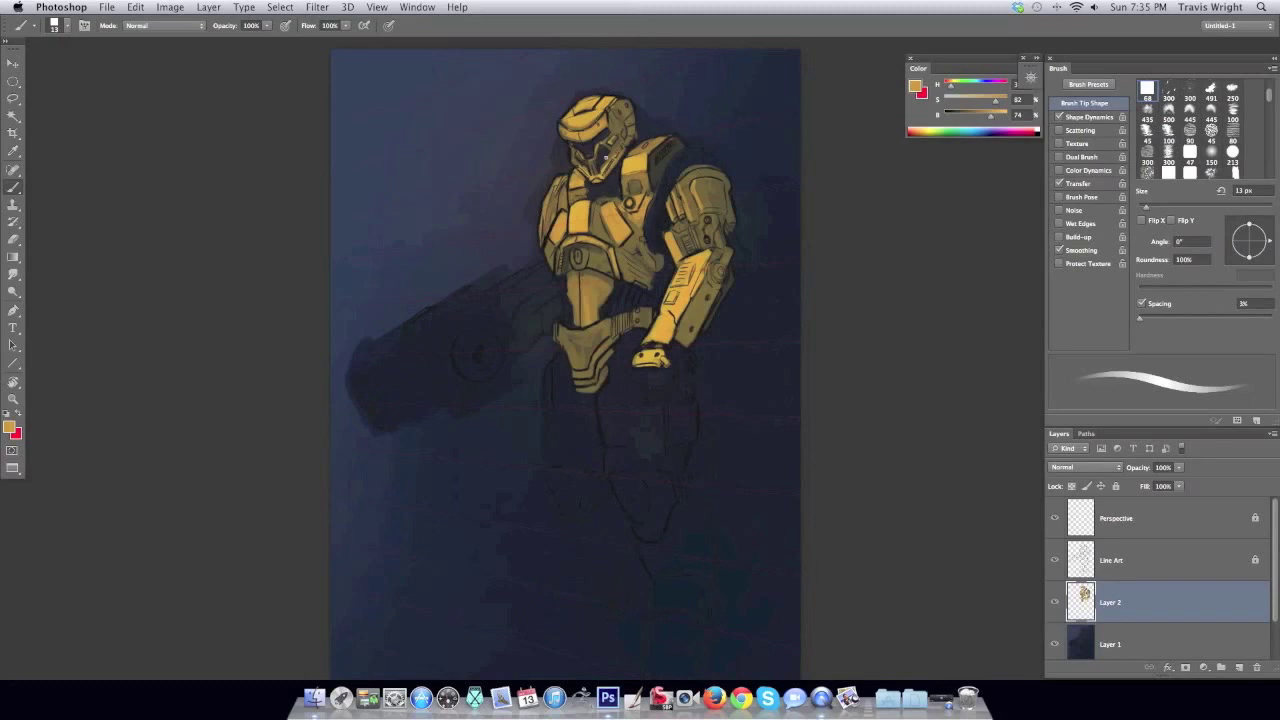
{"action": "left_click", "coordinate": [580, 162], "text": "alt"}
{"action": "left_click", "coordinate": [635, 164], "text": "alt"}
{"action": "left_click", "coordinate": [655, 213], "text": "alt"}
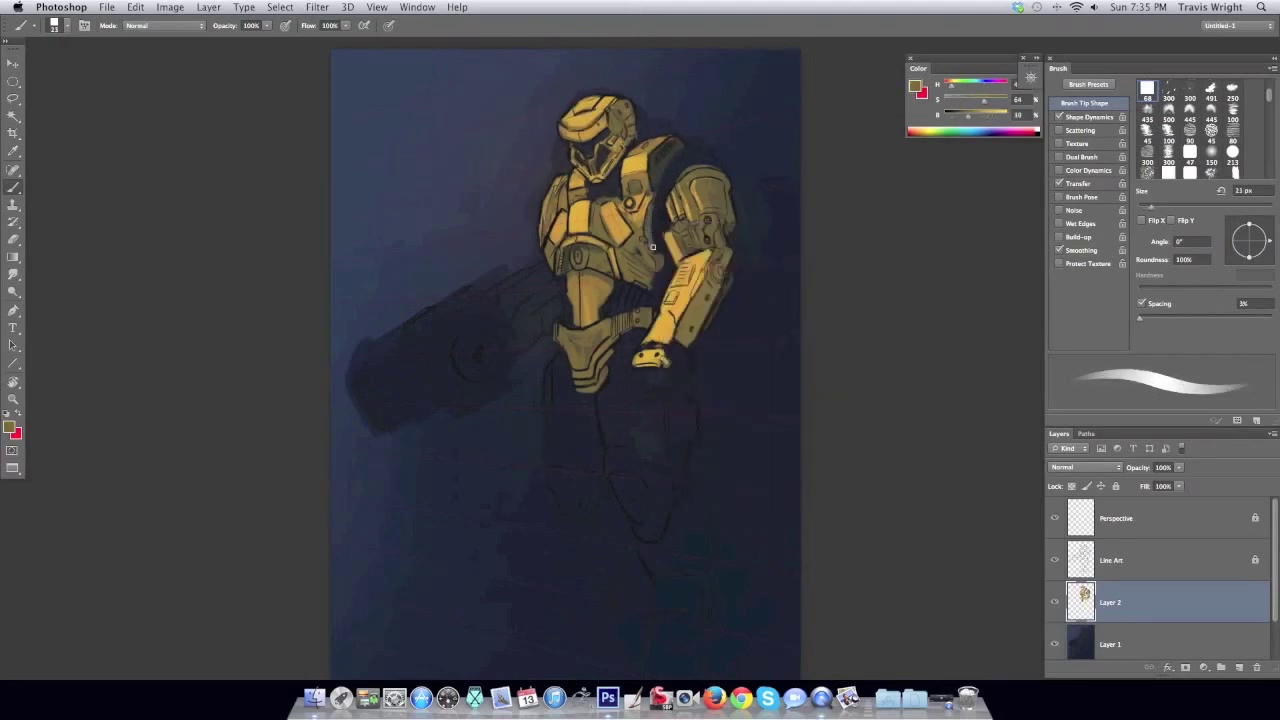
{"action": "left_click", "coordinate": [651, 219], "text": "alt"}
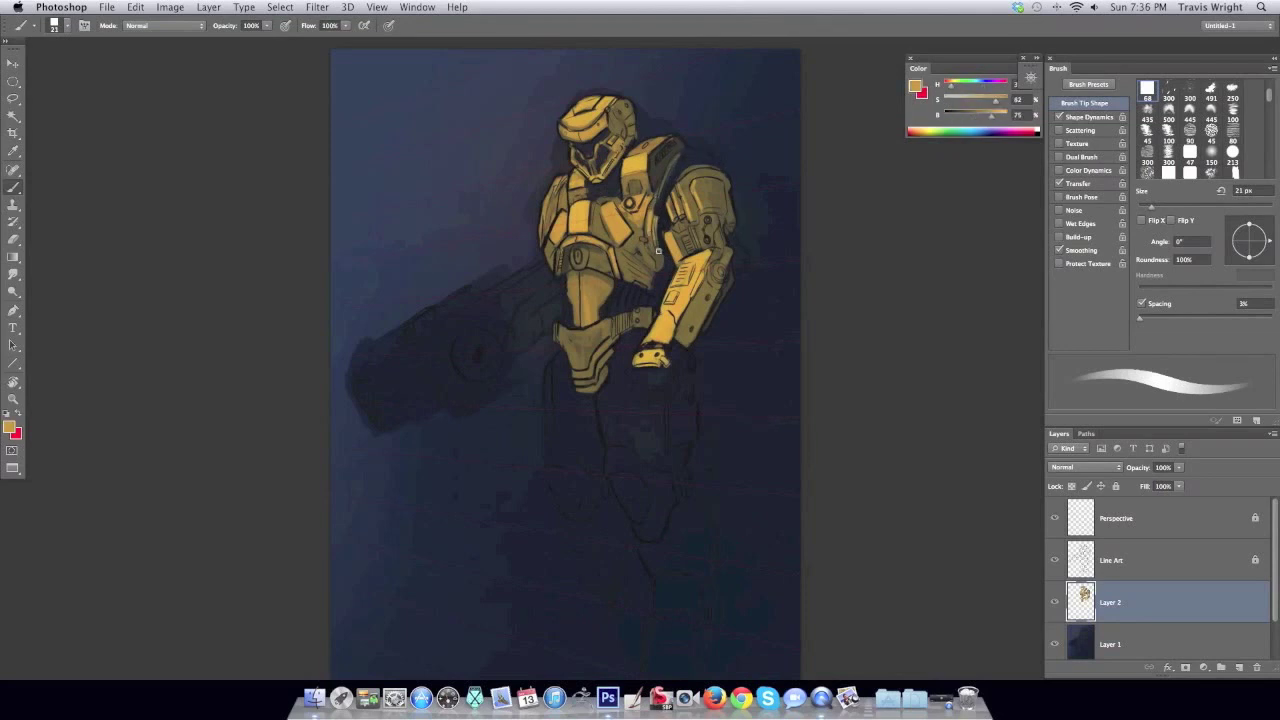
{"action": "left_click", "coordinate": [760, 71], "text": "alt"}
{"action": "key", "text": "h"}
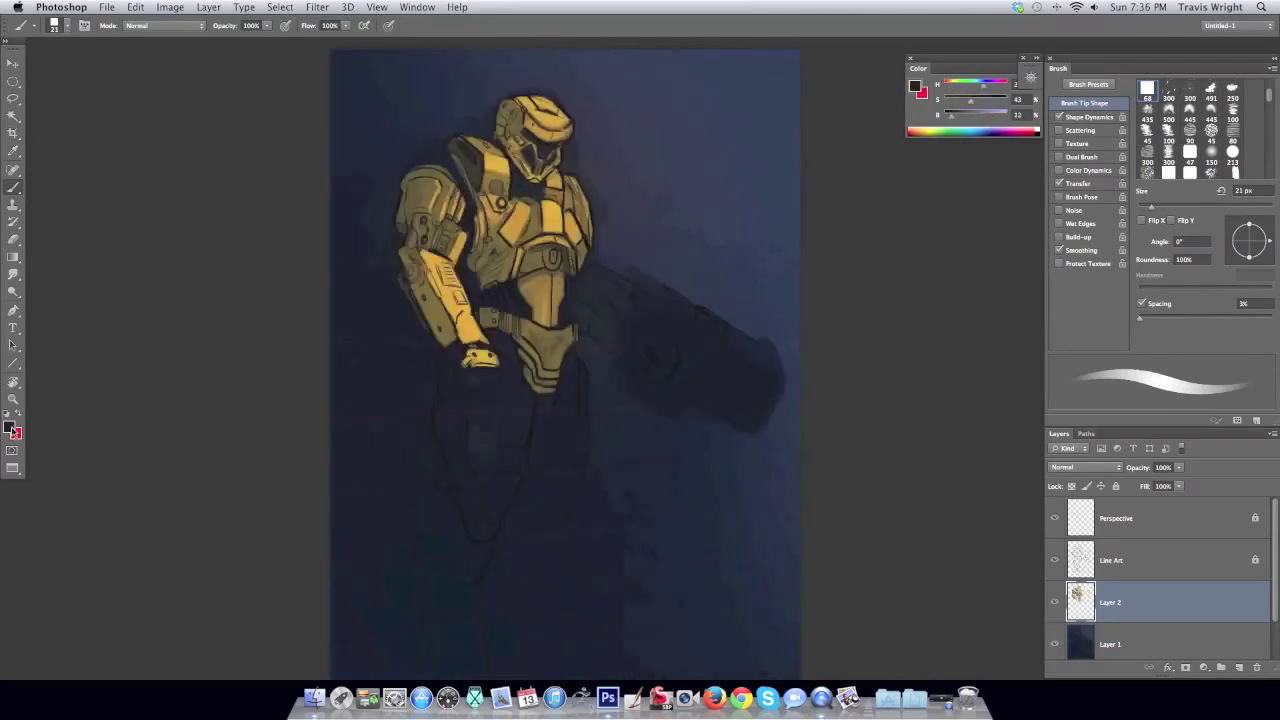
{"action": "right_click", "coordinate": [497, 337]}
{"action": "left_click", "coordinate": [516, 558]}
{"action": "left_click", "coordinate": [423, 312], "text": "alt"}
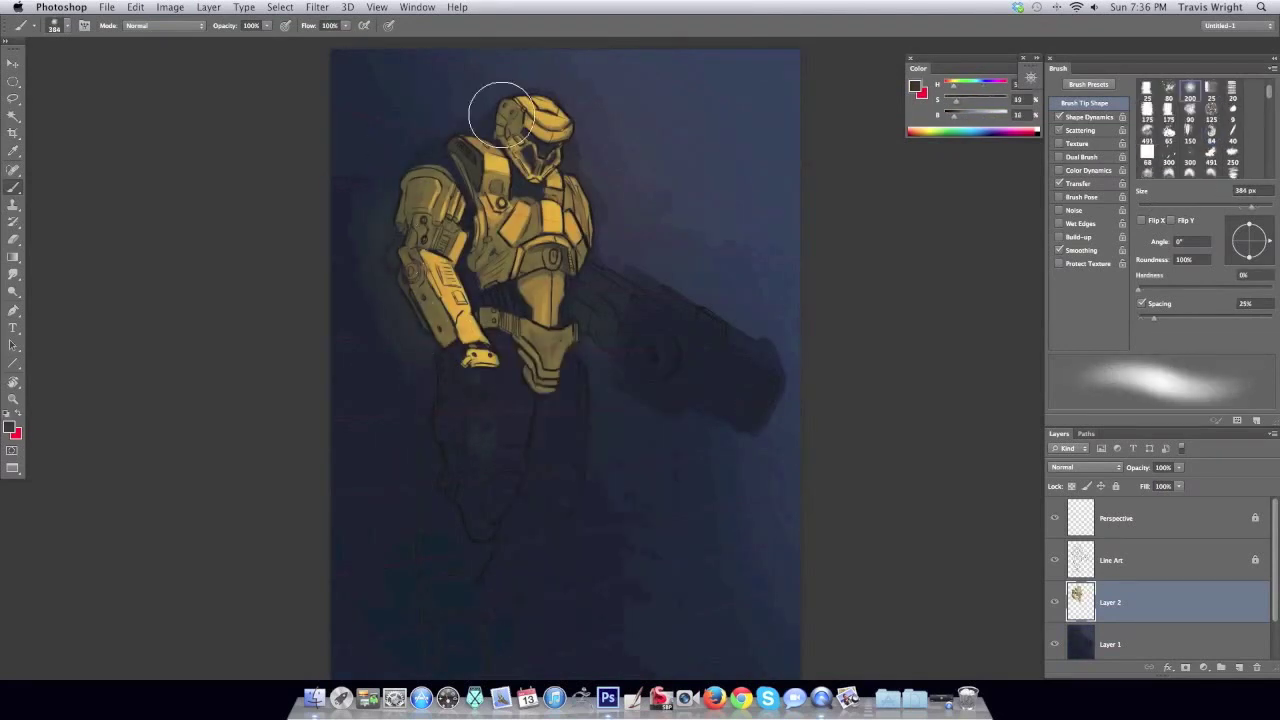
Lighten the lower legs, mirror the canvas, and sample armor yellow with a 13 px brush.
{"action": "left_click_drag", "start_coordinate": [426, 366], "coordinate": [455, 505]}
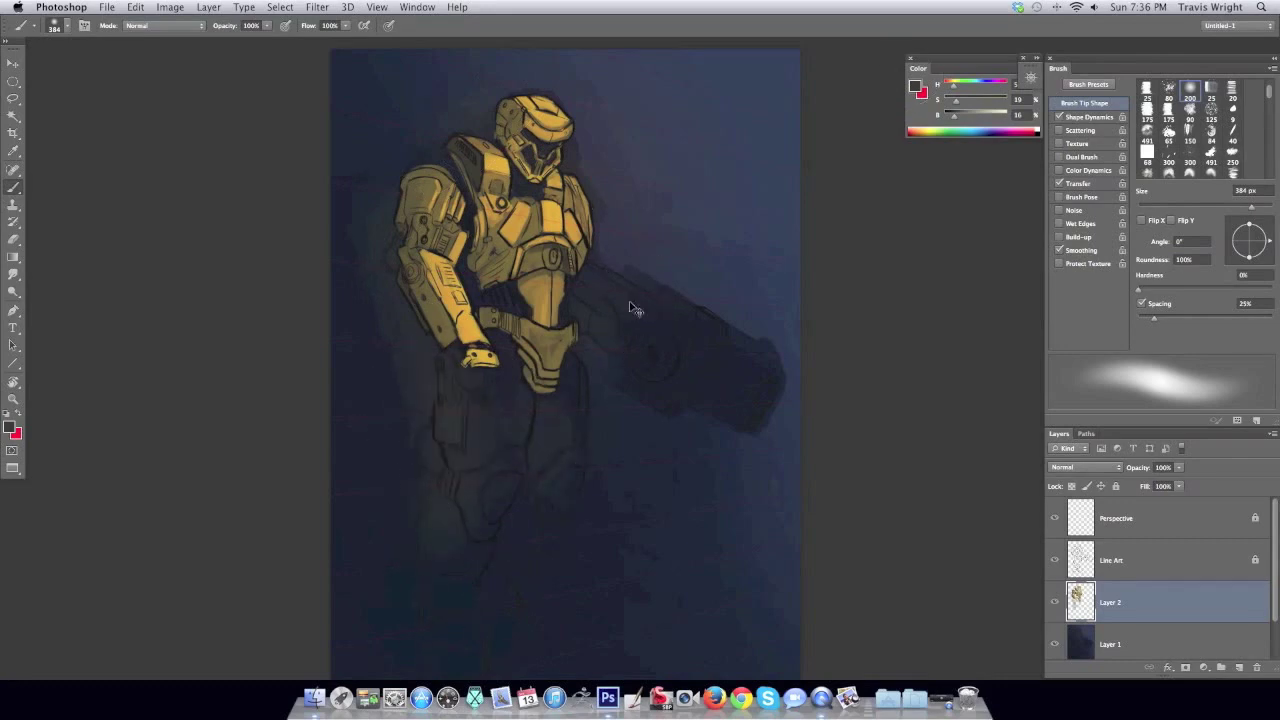
{"action": "key", "text": "h"}
{"action": "left_click", "coordinate": [632, 294], "text": "alt"}
{"action": "right_click", "coordinate": [632, 294]}
{"action": "left_click", "coordinate": [628, 330]}
{"action": "key", "text": "Return"}
Sample darker gold tones from the helmet and armor with the brush enlarged to 23 px.
{"action": "left_click", "coordinate": [914, 87]}
{"action": "key", "text": "Return"}
{"action": "left_click", "coordinate": [598, 116], "text": "alt"}
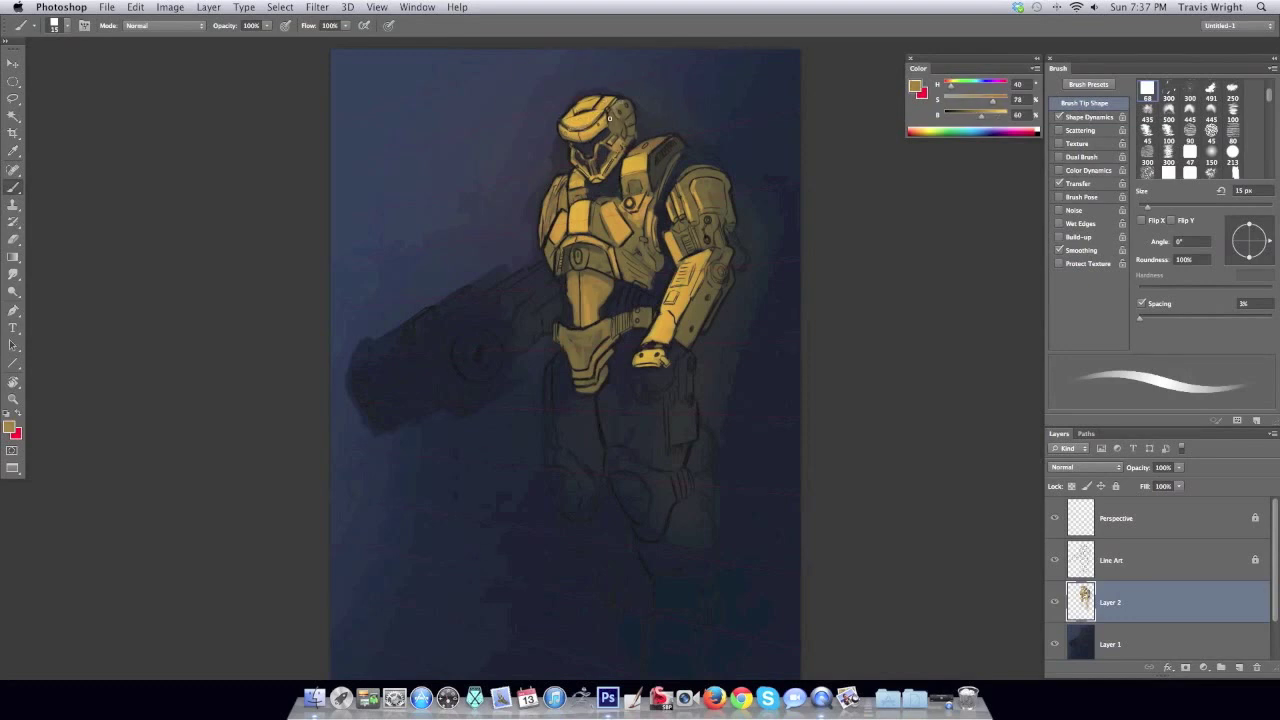
{"action": "left_click", "coordinate": [633, 211], "text": "alt"}
{"action": "right_click", "coordinate": [642, 234]}
{"action": "key", "text": "Return"}
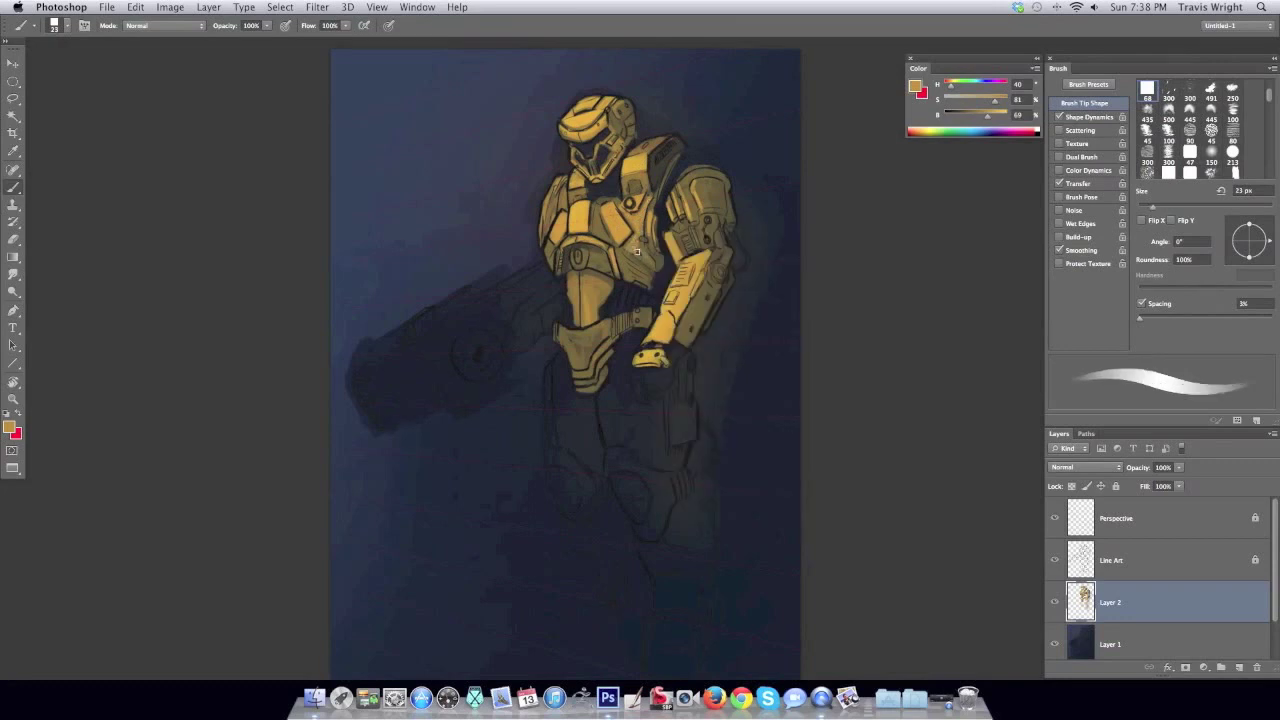
{"action": "key", "text": "ctrl+shift+h"}
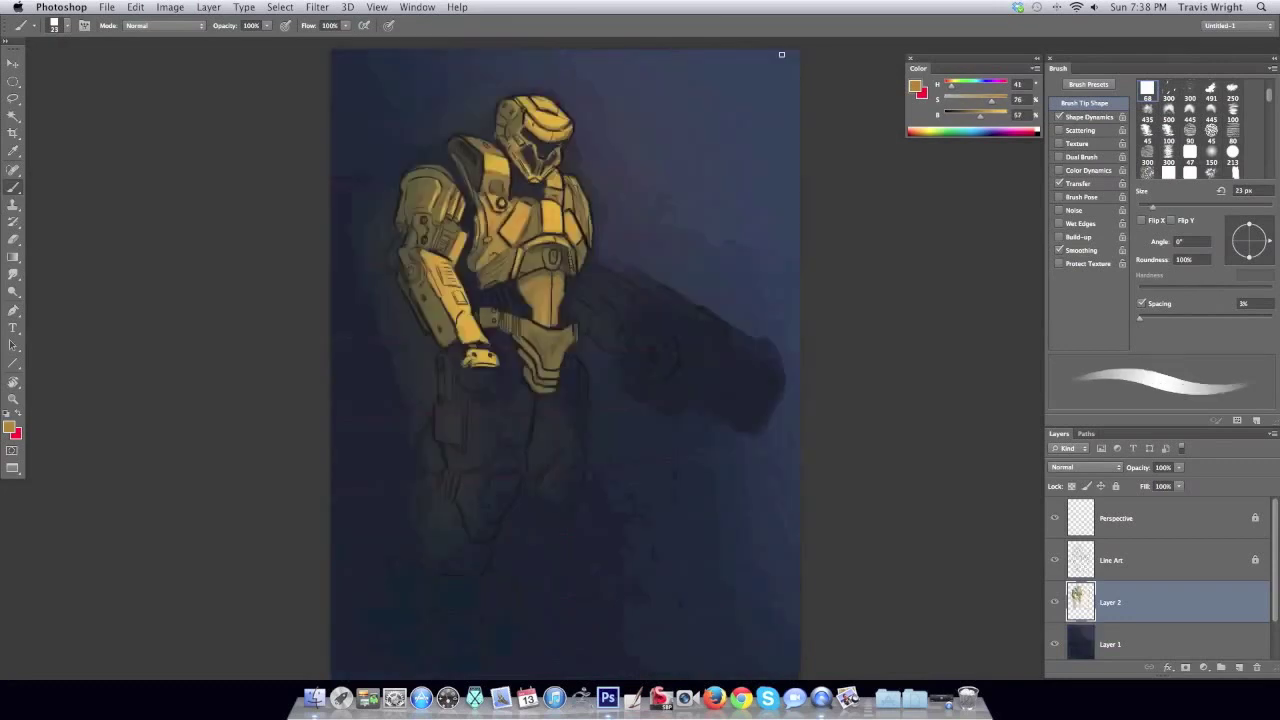
Switch between 66 px soft and 13 px hard brushes, sampling dark brown and yellow-gold.
{"action": "right_click", "coordinate": [557, 284]}
{"action": "key", "text": "Return"}
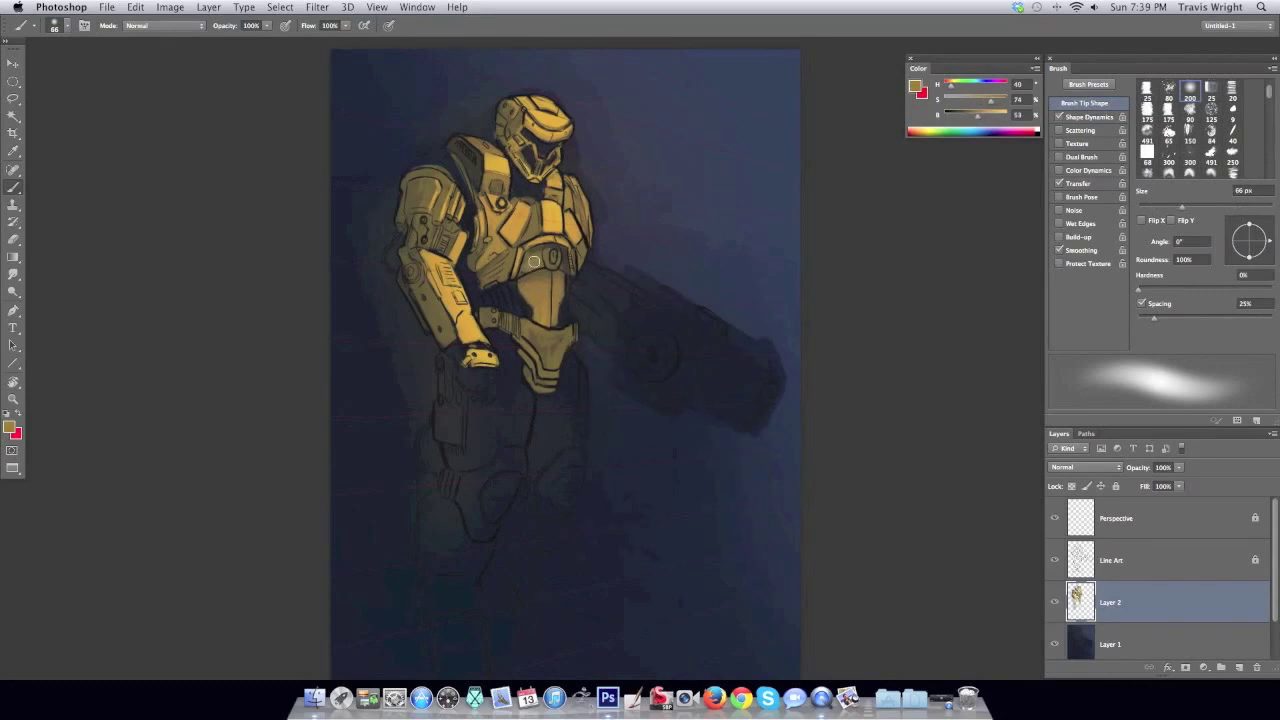
{"action": "right_click", "coordinate": [620, 278]}
{"action": "key", "text": "Return"}
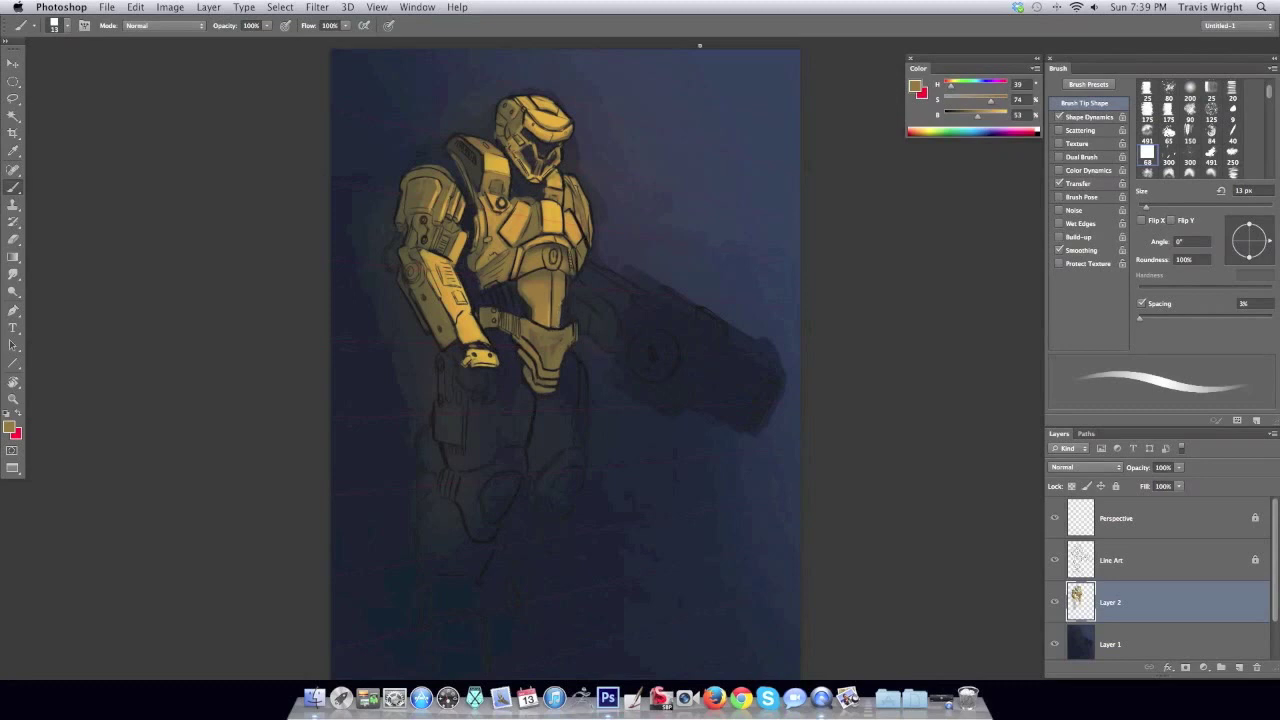
{"action": "key", "text": "ctrl+shift+h"}
{"action": "left_click", "coordinate": [615, 175], "text": "alt"}
{"action": "key", "text": "bracketright"}
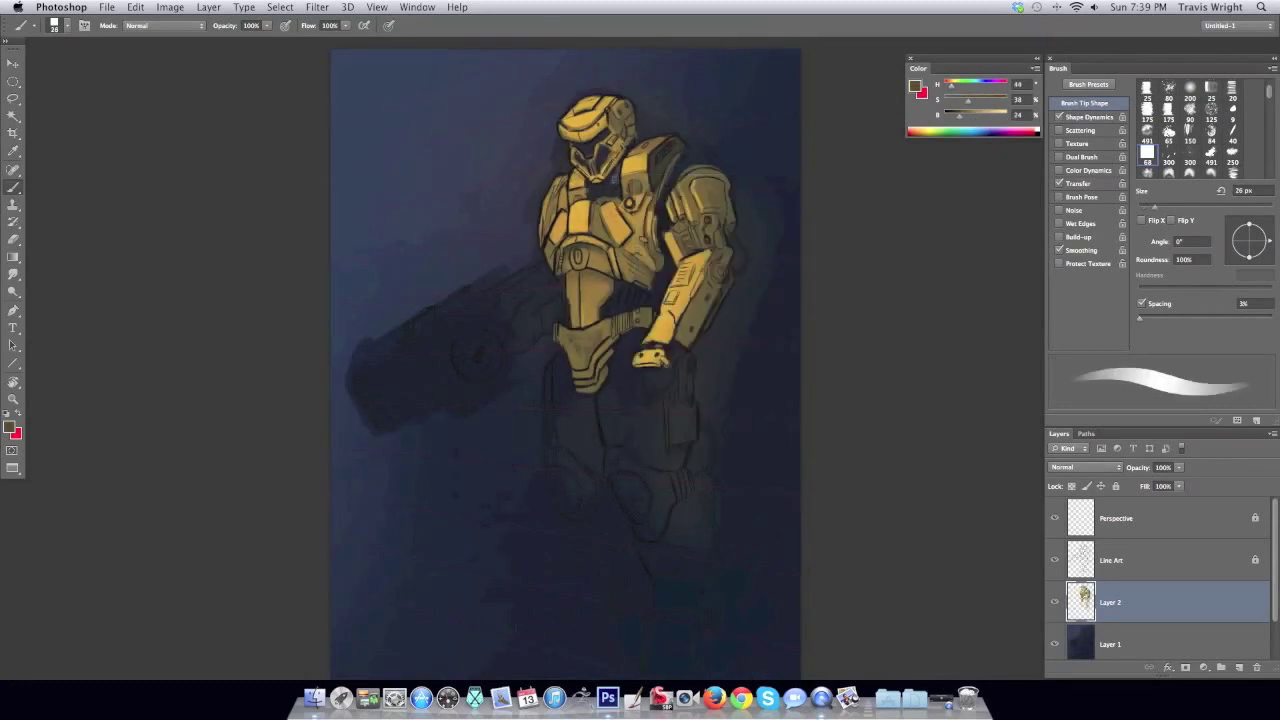
{"action": "left_click", "coordinate": [615, 197], "text": "alt"}
{"action": "key", "text": "ctrl+shift+h"}
Sample darker gold, brown and olive tones from the belt, arm and chest.
{"action": "left_click", "coordinate": [545, 346], "text": "alt"}
{"action": "left_click", "coordinate": [543, 358], "text": "alt"}
{"action": "left_click", "coordinate": [466, 276], "text": "alt"}
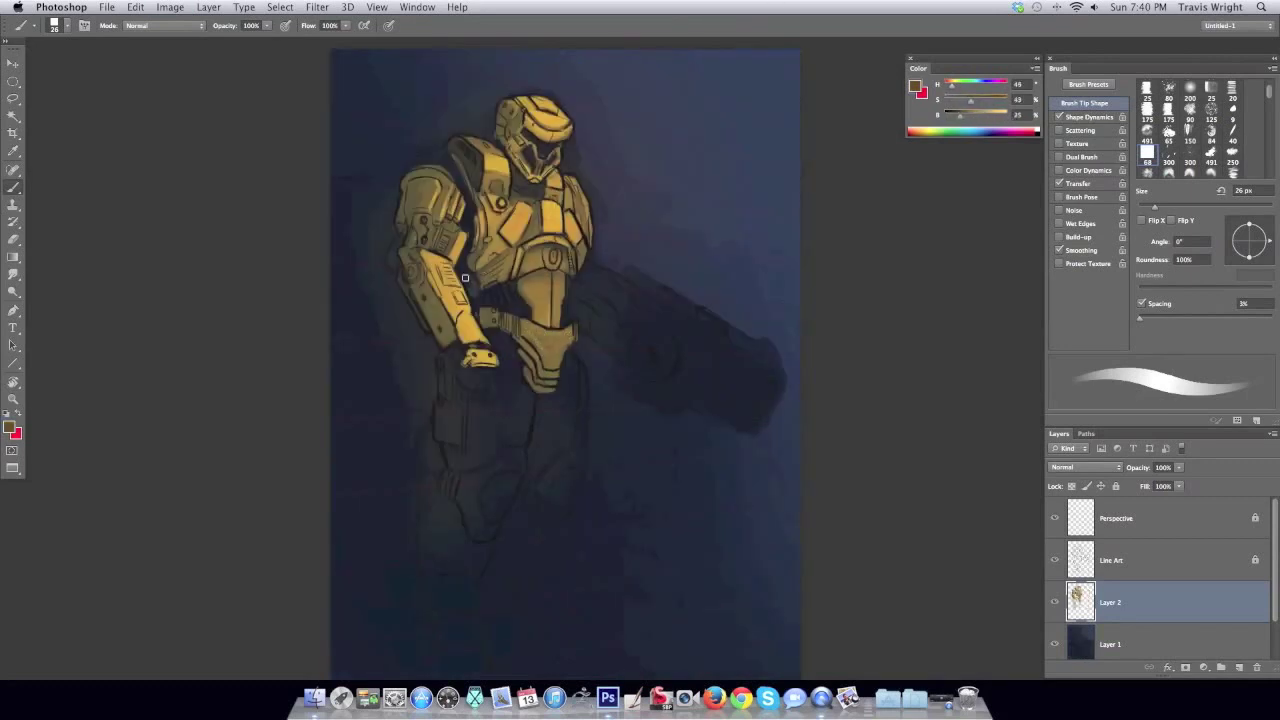
{"action": "left_click", "coordinate": [566, 243], "text": "alt"}
{"action": "key", "text": "ctrl+shift+h"}
{"action": "left_click", "coordinate": [578, 260], "text": "alt"}
{"action": "left_click", "coordinate": [578, 260], "text": "alt"}
Pick a bright gold with a 10 px brush and zoom in on the figure's midsection.
{"action": "left_click", "coordinate": [12, 428]}
{"action": "left_click", "coordinate": [534, 417]}
{"action": "right_click", "coordinate": [686, 172]}
{"action": "double_click", "coordinate": [705, 240]}
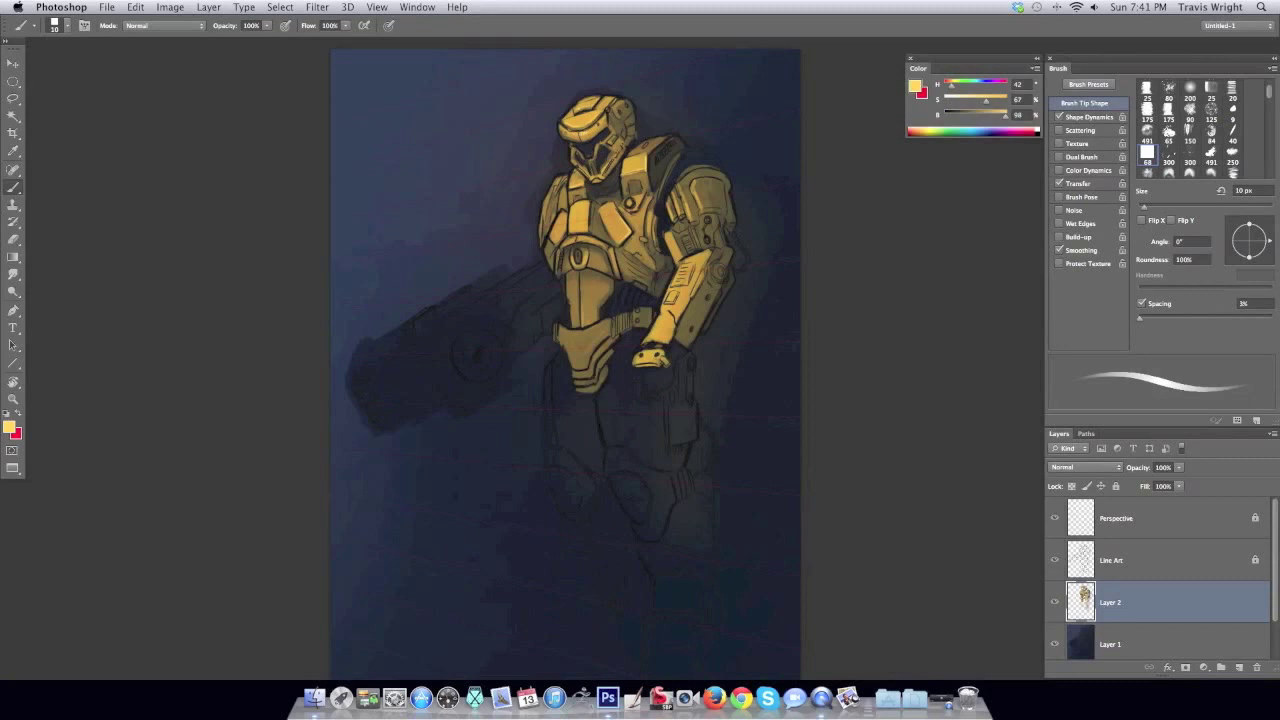
{"action": "key", "text": "ctrl+shift+h"}
{"action": "left_click", "coordinate": [650, 197], "text": "alt"}
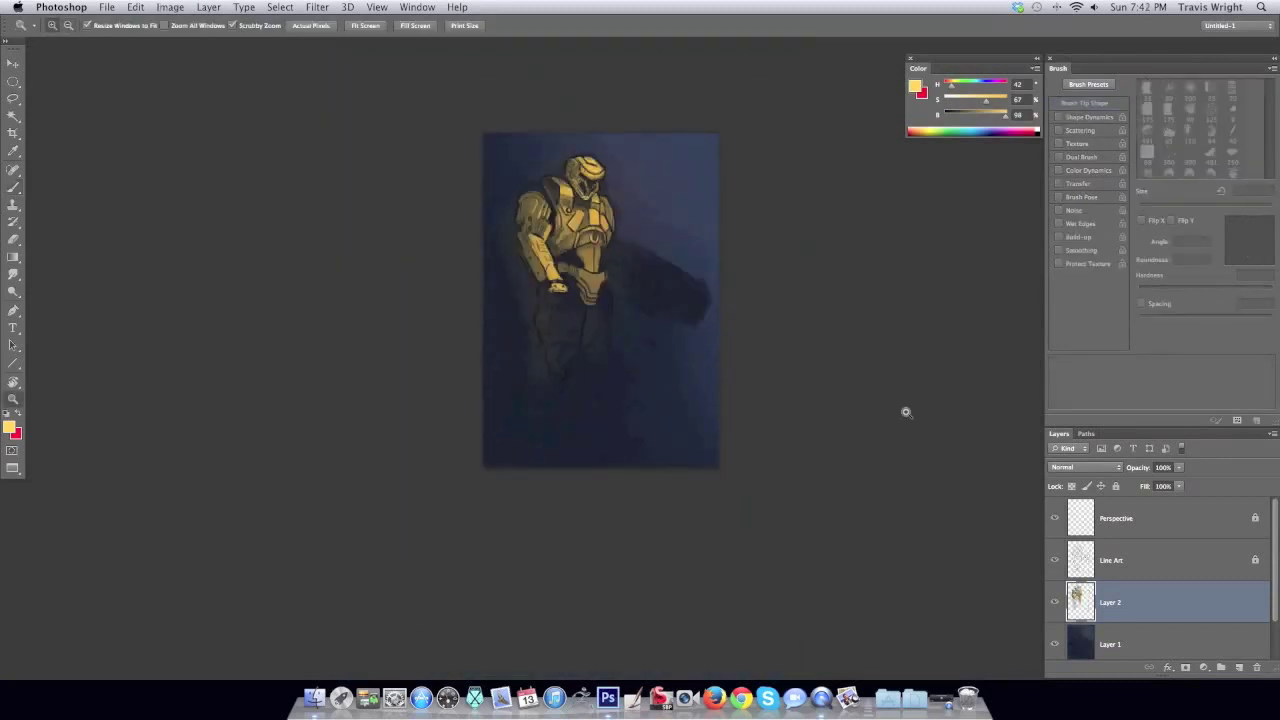
{"action": "left_click", "coordinate": [608, 307]}
Paint gold over the lower torso and thigh, then shrink the brush to 35 px.
{"action": "key", "text": "b"}
{"action": "right_click", "coordinate": [556, 324]}
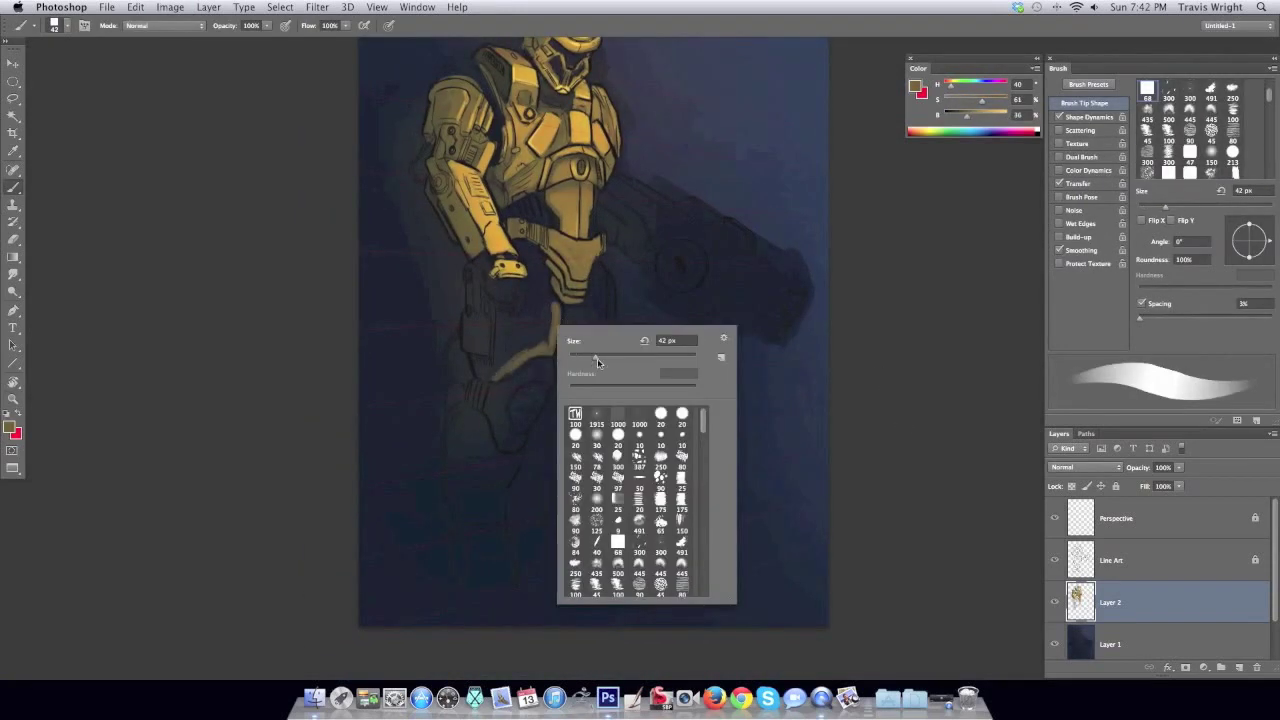
{"action": "key", "text": "Escape"}
{"action": "mouse_move", "coordinate": [469, 331]}
{"action": "left_mouse_down"}
{"action": "mouse_move", "coordinate": [530, 350]}
{"action": "mouse_move", "coordinate": [535, 255]}
{"action": "mouse_move", "coordinate": [550, 315]}
{"action": "mouse_move", "coordinate": [475, 336]}
{"action": "mouse_move", "coordinate": [583, 309]}
{"action": "mouse_move", "coordinate": [605, 282]}
{"action": "left_mouse_up"}
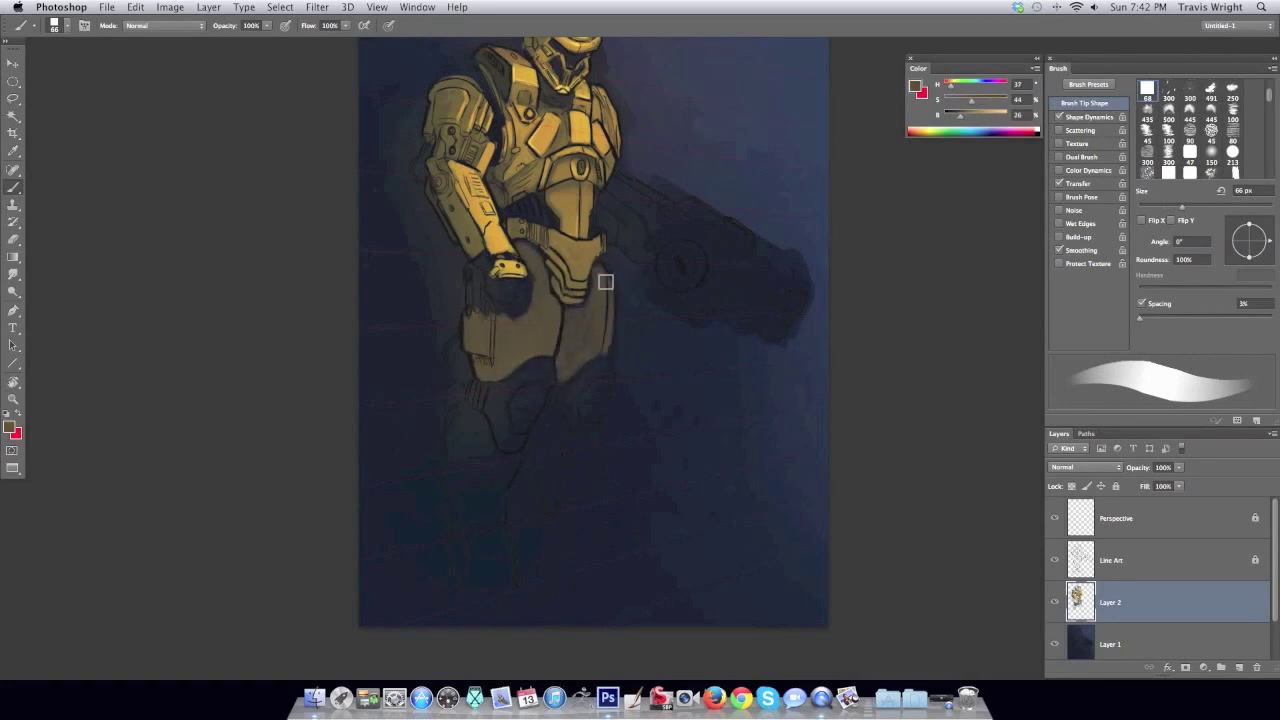
{"action": "right_click", "coordinate": [598, 238]}
{"action": "key", "text": "Escape"}
Paint gold onto the lower leg with a newly sampled colour and a 58 px brush.
{"action": "key", "text": "ctrl+shift+h"}
{"action": "left_click", "coordinate": [697, 338], "text": "alt"}
{"action": "right_click", "coordinate": [690, 390]}
{"action": "key", "text": "Escape"}
{"action": "left_click", "coordinate": [680, 345], "text": "alt"}
{"action": "left_click_drag", "start_coordinate": [665, 370], "coordinate": [675, 445]}
Paint darker gold onto the left lower leg, left thigh and crotch.
{"action": "left_click", "coordinate": [646, 366], "text": "alt"}
{"action": "left_click_drag", "start_coordinate": [602, 396], "coordinate": [578, 375]}
{"action": "left_click", "coordinate": [597, 334], "text": "alt"}
{"action": "mouse_move", "coordinate": [585, 270]}
{"action": "left_mouse_down"}
{"action": "mouse_move", "coordinate": [583, 314]}
{"action": "mouse_move", "coordinate": [600, 345]}
{"action": "mouse_move", "coordinate": [646, 303]}
{"action": "left_mouse_up"}
{"action": "key", "text": "z"}
{"action": "left_click", "coordinate": [646, 303], "text": "alt"}
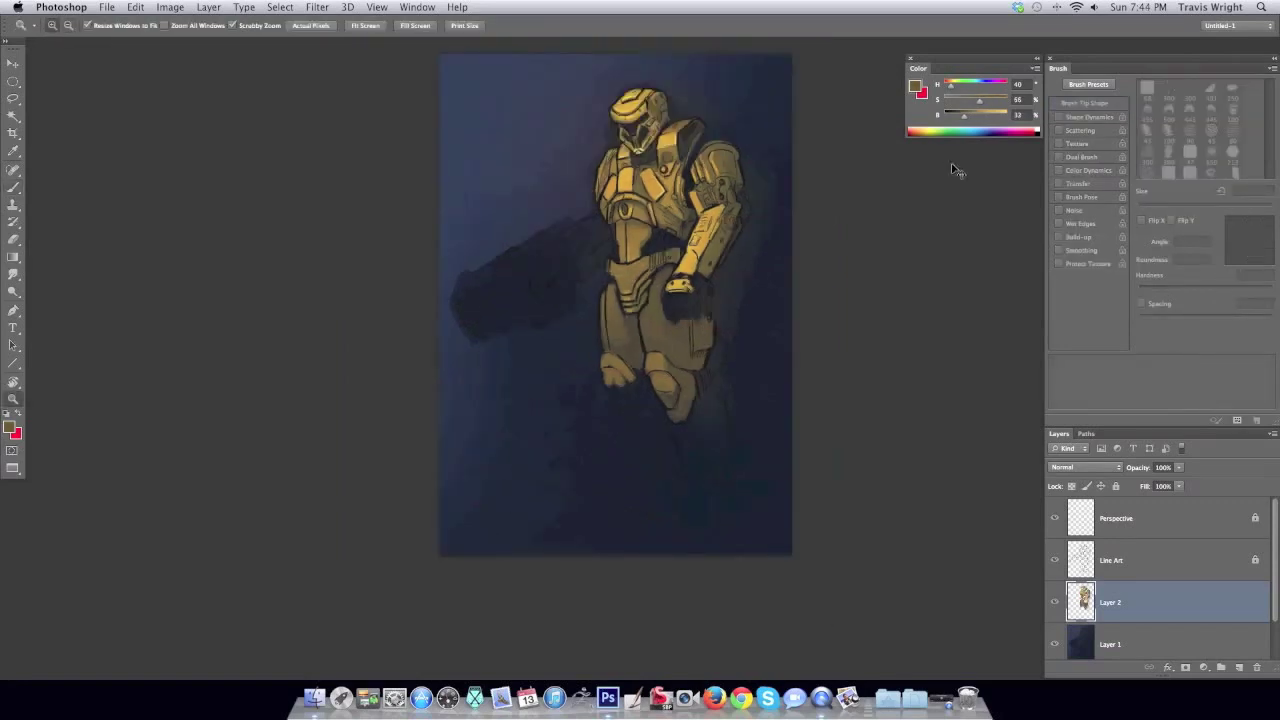
Open a second window of the painting and shrink it to an 8.3% overview.
{"action": "left_click", "coordinate": [417, 7]}
{"action": "left_click", "coordinate": [600, 289]}
{"action": "left_click", "coordinate": [176, 291], "text": "alt"}
Paint light gray highlights along the gun, resizing the brush between 68 px and 22 px.
{"action": "key", "text": "b"}
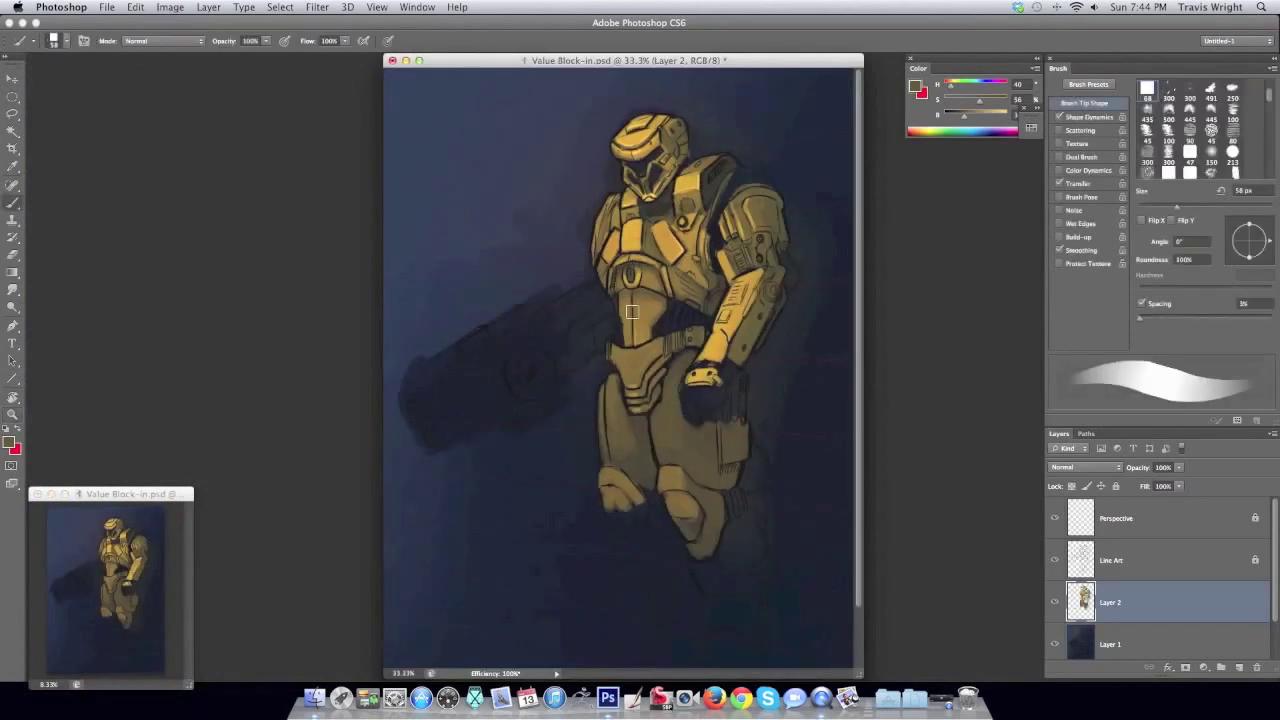
{"action": "mouse_move", "coordinate": [598, 294]}
{"action": "left_mouse_down"}
{"action": "mouse_move", "coordinate": [489, 360]}
{"action": "mouse_move", "coordinate": [466, 393]}
{"action": "mouse_move", "coordinate": [557, 334]}
{"action": "mouse_move", "coordinate": [557, 300]}
{"action": "mouse_move", "coordinate": [529, 314]}
{"action": "mouse_move", "coordinate": [436, 443]}
{"action": "mouse_move", "coordinate": [529, 400]}
{"action": "mouse_move", "coordinate": [441, 409]}
{"action": "mouse_move", "coordinate": [469, 360]}
{"action": "left_mouse_up"}
{"action": "right_click", "coordinate": [600, 320]}
{"action": "key", "text": "Return"}
{"action": "right_click", "coordinate": [582, 340]}
{"action": "key", "text": "Return"}
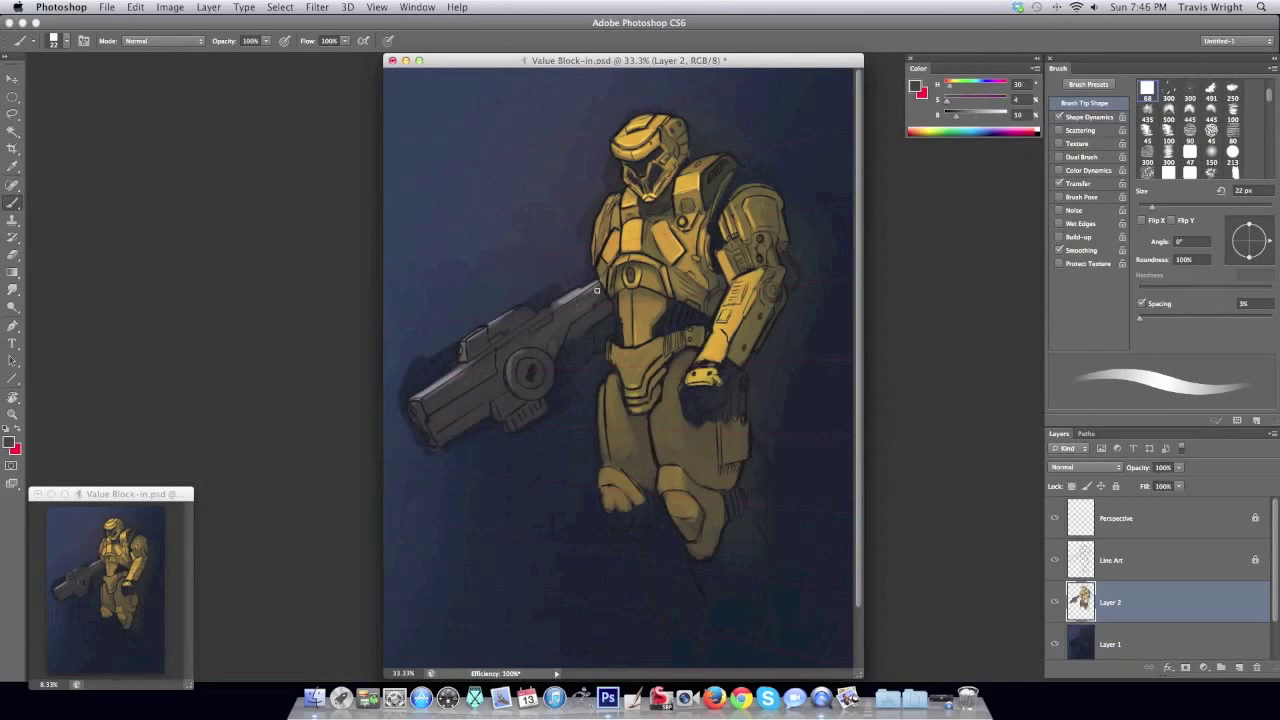
Sample a darker gold near the hand for the fist, checking in the mirrored view.
{"action": "left_click", "coordinate": [576, 311], "text": "alt"}
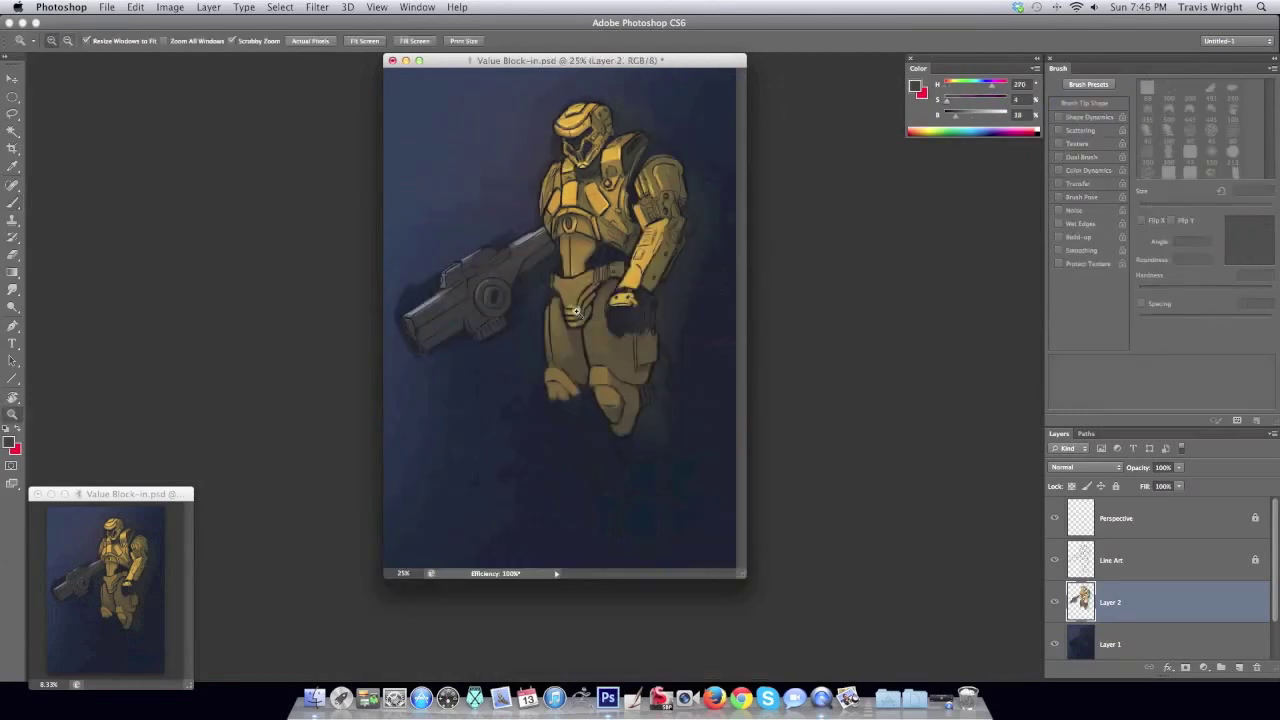
{"action": "left_click", "coordinate": [576, 311]}
{"action": "key", "text": "ctrl+shift+h"}
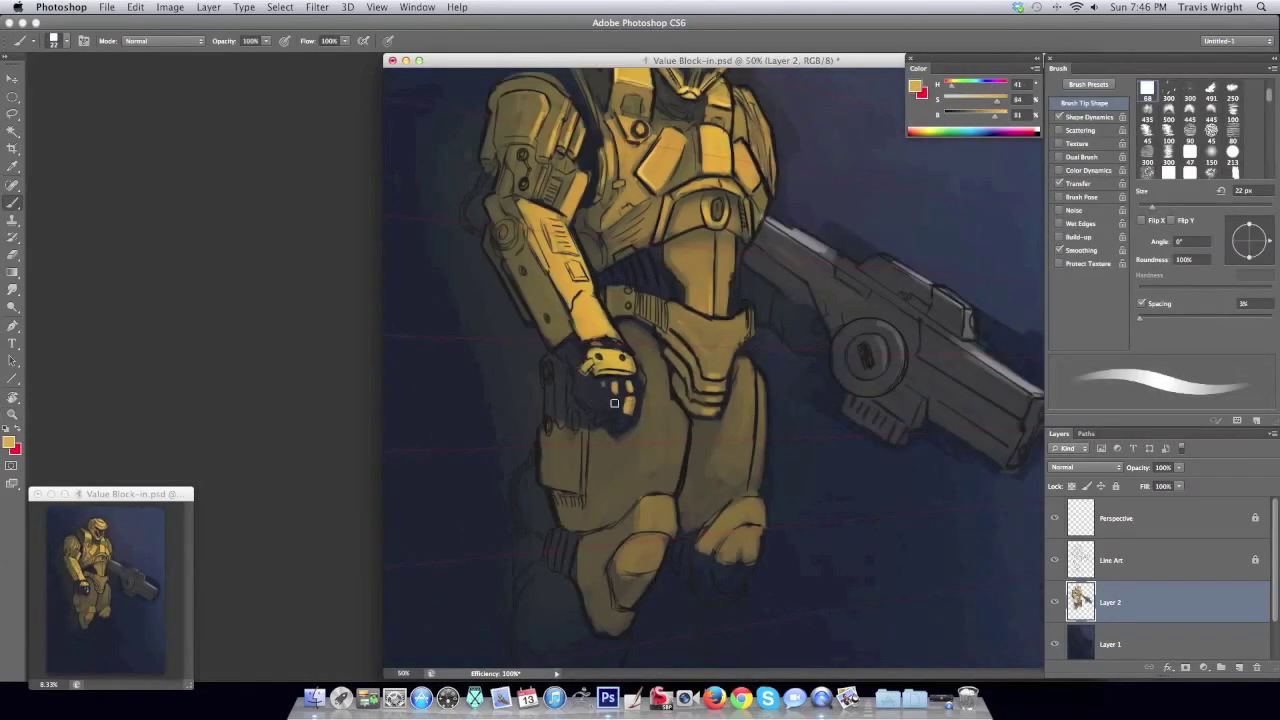
{"action": "left_click", "coordinate": [593, 412], "text": "alt"}
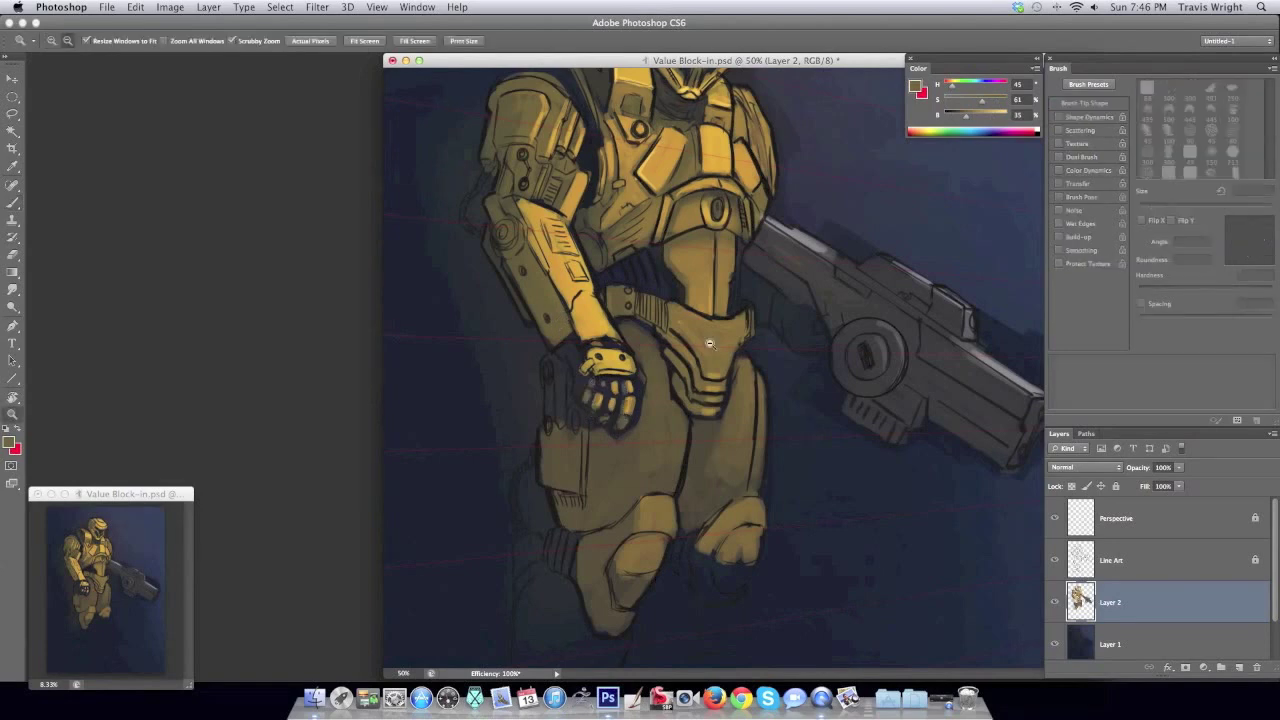
{"action": "key", "text": "ctrl+shift+h"}
{"action": "key", "text": "z"}
{"action": "left_click", "coordinate": [725, 308], "text": "alt"}
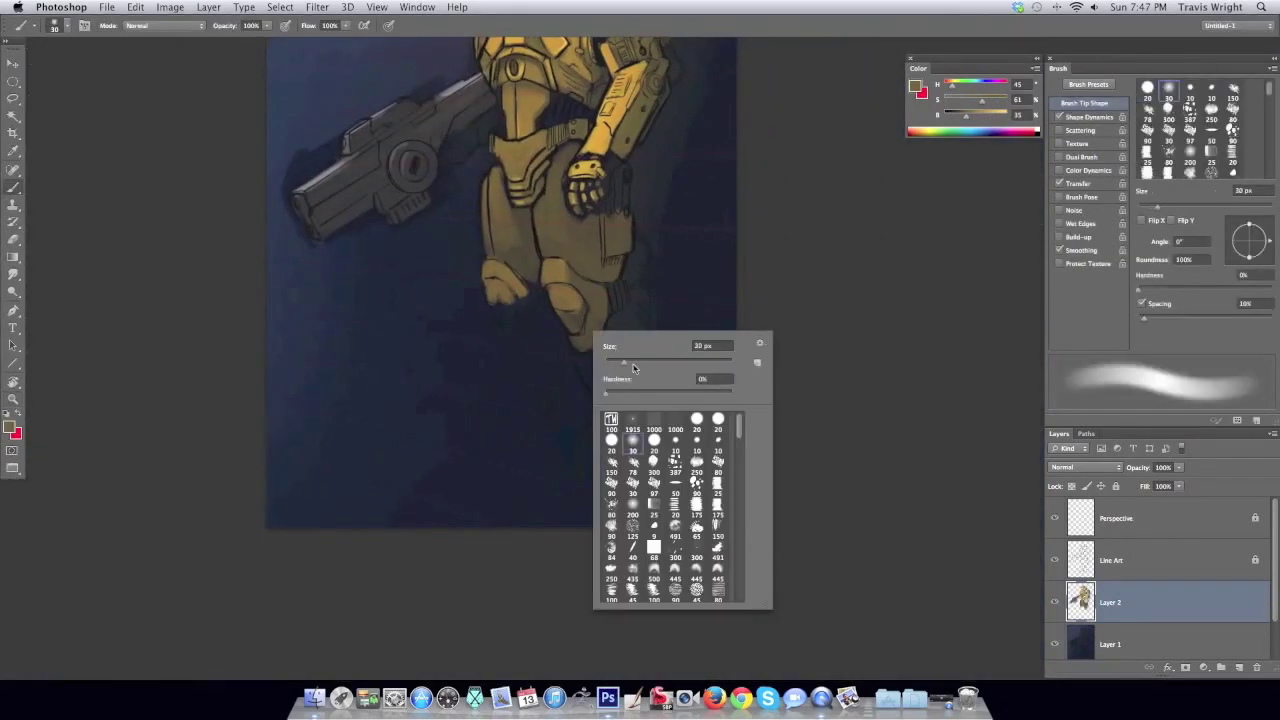
Paint soft highlights on the lower legs and a warm glow on the ground around the feet.
{"action": "double_click", "coordinate": [620, 378]}
{"action": "mouse_move", "coordinate": [589, 473]}
{"action": "left_mouse_down"}
{"action": "mouse_move", "coordinate": [529, 380]}
{"action": "mouse_move", "coordinate": [551, 403]}
{"action": "left_mouse_up"}
{"action": "key", "text": "ctrl+minus"}
{"action": "left_click_drag", "start_coordinate": [570, 523], "coordinate": [690, 510]}
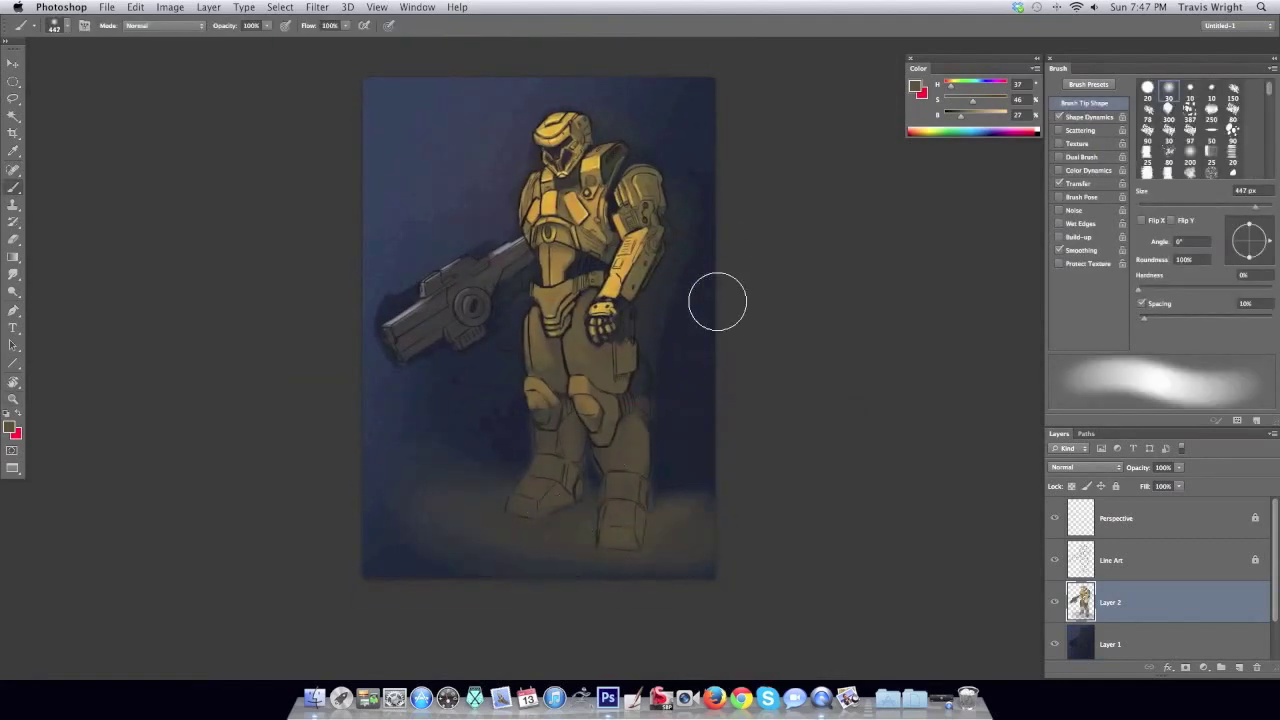
Choose a dark brown foreground colour and a 41 px brush.
{"action": "left_click", "coordinate": [663, 220], "text": "alt"}
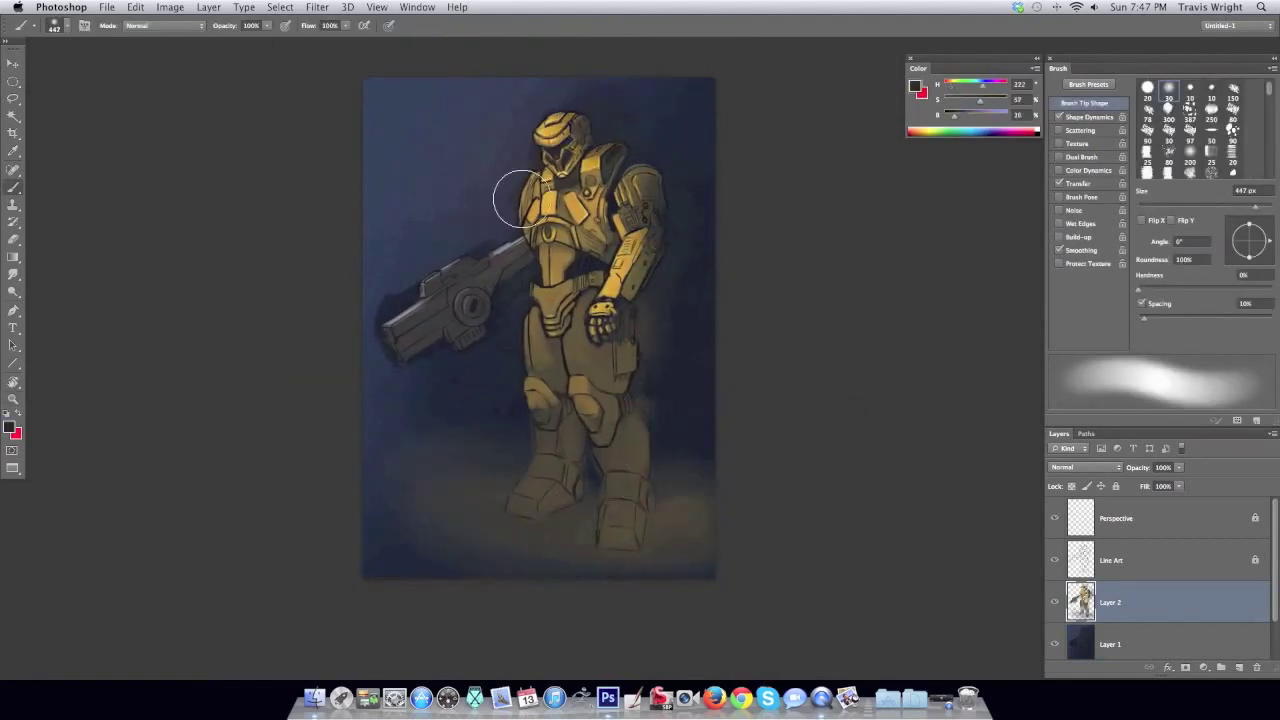
{"action": "left_click", "coordinate": [11, 428]}
{"action": "left_click", "coordinate": [526, 419]}
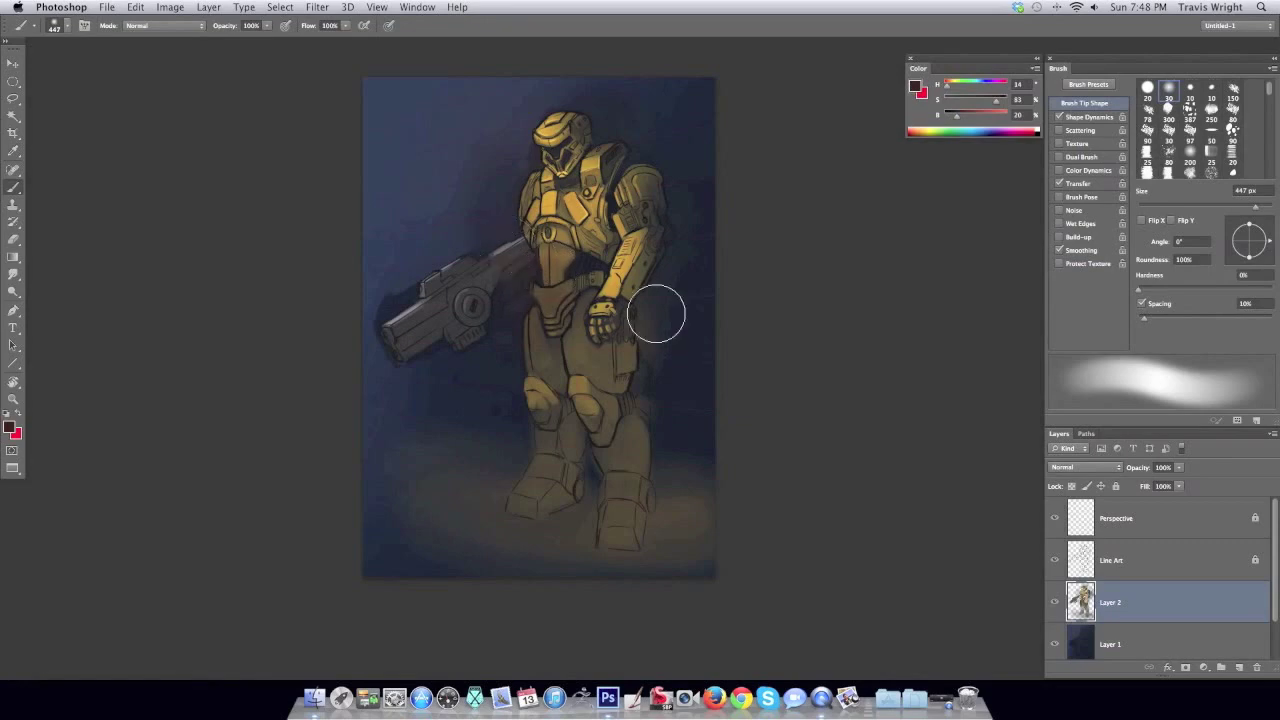
{"action": "scroll", "coordinate": [604, 265], "scroll_direction": "up", "scroll_amount": 3}
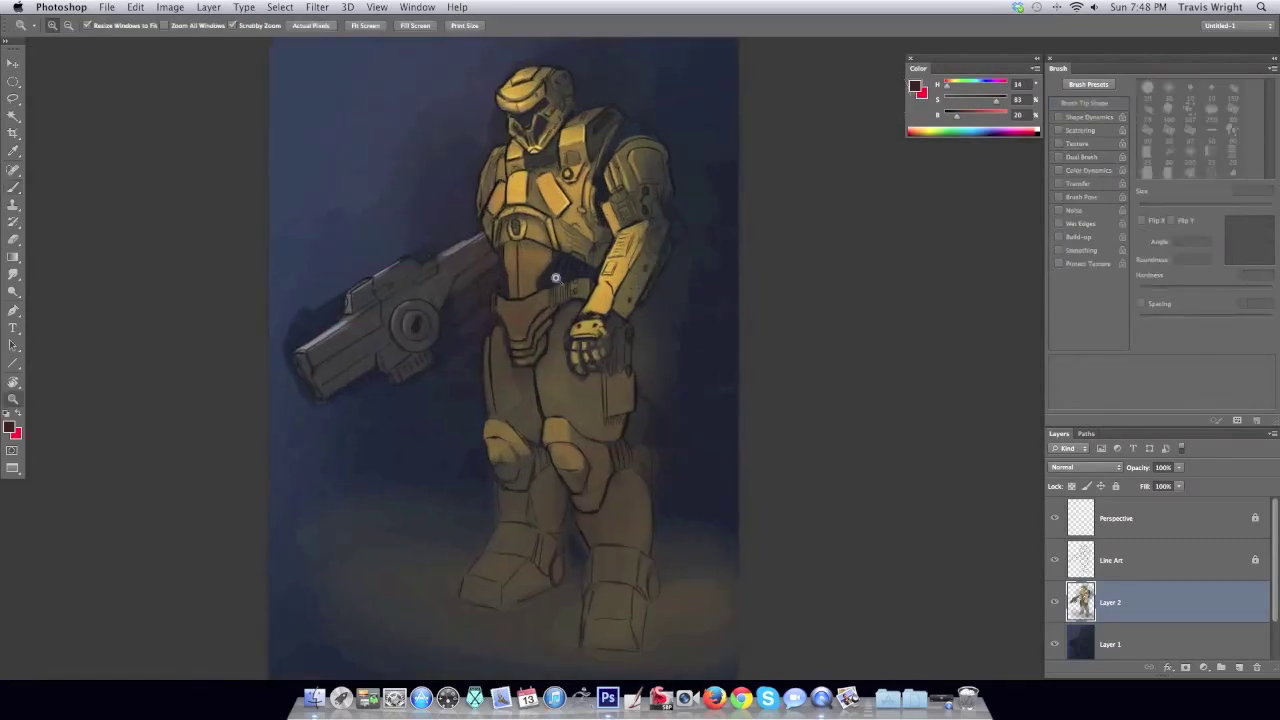
{"action": "right_click", "coordinate": [556, 262]}
{"action": "double_click", "coordinate": [600, 400]}
Lighten the left abdomen panel and darken the shoulder edge with sampled armor tones.
{"action": "left_click", "coordinate": [510, 271], "text": "alt"}
{"action": "left_click", "coordinate": [509, 264], "text": "alt"}
{"action": "left_click_drag", "start_coordinate": [509, 264], "coordinate": [486, 278]}
{"action": "left_click", "coordinate": [540, 277], "text": "alt"}
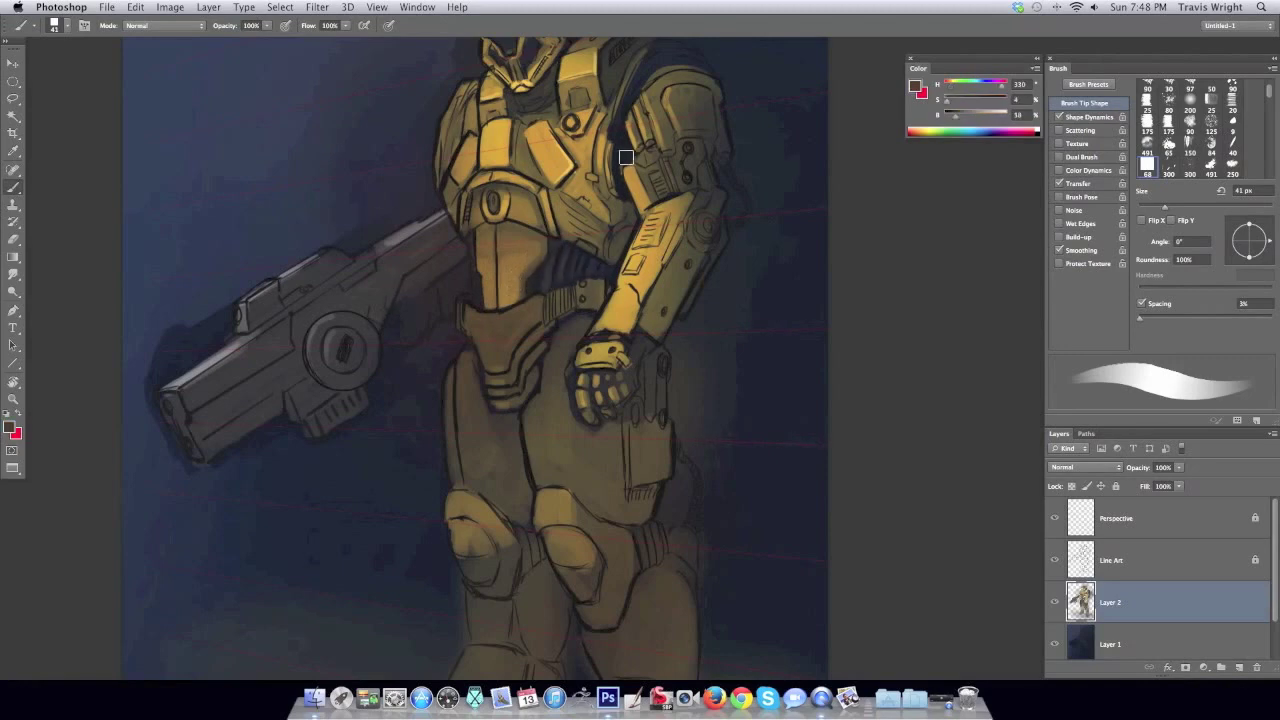
{"action": "left_click_drag", "start_coordinate": [625, 157], "coordinate": [601, 246]}
{"action": "left_click_drag", "start_coordinate": [655, 186], "coordinate": [592, 262]}
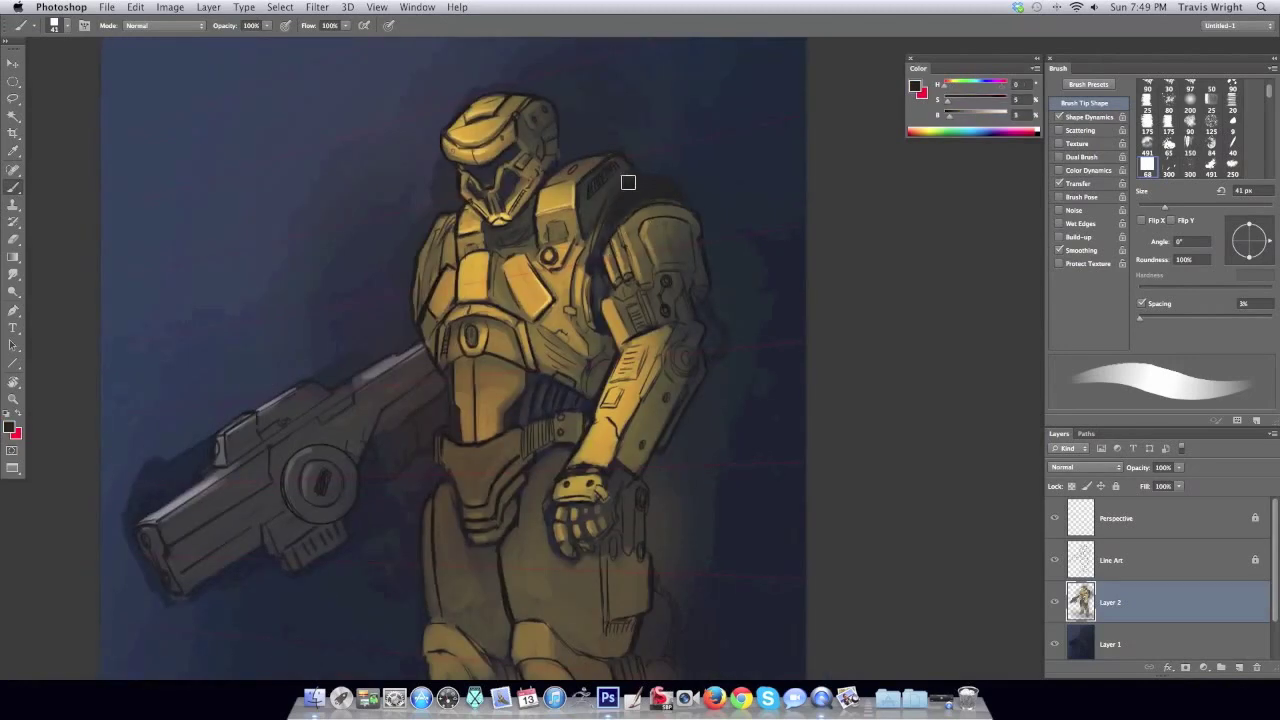
Shrink the brush to 26 px and zoom in on the legs and gun.
{"action": "right_click", "coordinate": [718, 226]}
{"action": "left_click", "coordinate": [634, 221], "text": "alt"}
{"action": "key", "text": "z"}
{"action": "key", "text": "ctrl+0"}
{"action": "left_click", "coordinate": [676, 274]}
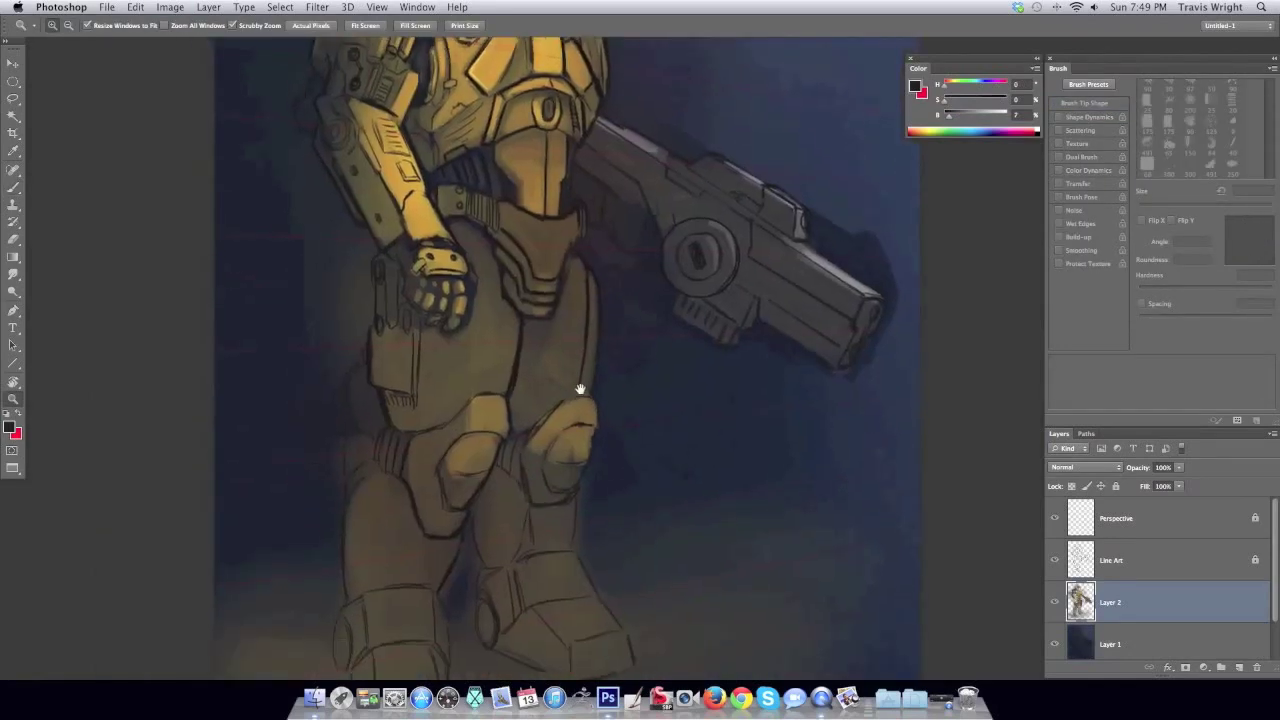
{"action": "key", "text": "b"}
Sample darker gold and dark brown tones from the legs and painting.
{"action": "left_click", "coordinate": [452, 364], "text": "alt"}
{"action": "left_click", "coordinate": [476, 235], "text": "alt"}
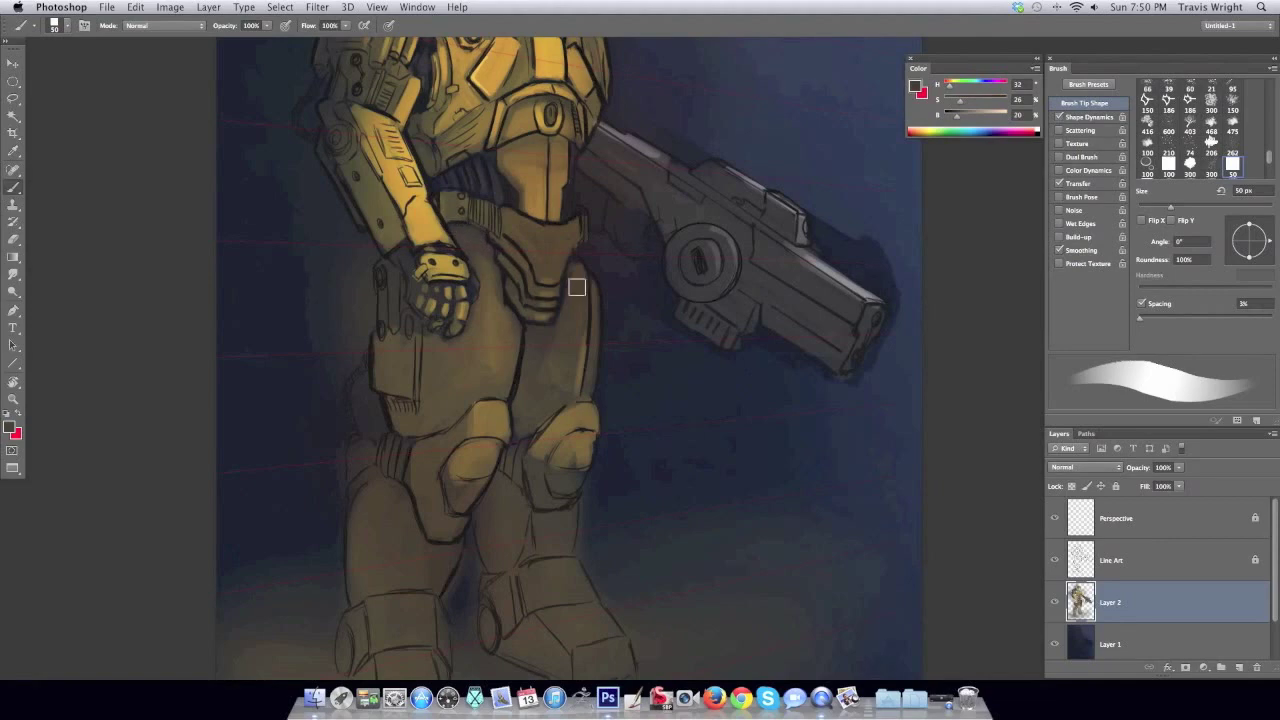
{"action": "left_click", "coordinate": [574, 384], "text": "alt"}
{"action": "left_click", "coordinate": [550, 340], "text": "alt"}
{"action": "left_click", "coordinate": [690, 565], "text": "alt"}
Brighten strokes on the lower leg and both feet, resampling gold from the armor.
{"action": "mouse_move", "coordinate": [695, 575]}
{"action": "left_mouse_down"}
{"action": "mouse_move", "coordinate": [715, 535]}
{"action": "mouse_move", "coordinate": [686, 528]}
{"action": "left_mouse_up"}
{"action": "mouse_move", "coordinate": [612, 500]}
{"action": "left_mouse_down"}
{"action": "mouse_move", "coordinate": [571, 517]}
{"action": "mouse_move", "coordinate": [600, 494]}
{"action": "left_mouse_up"}
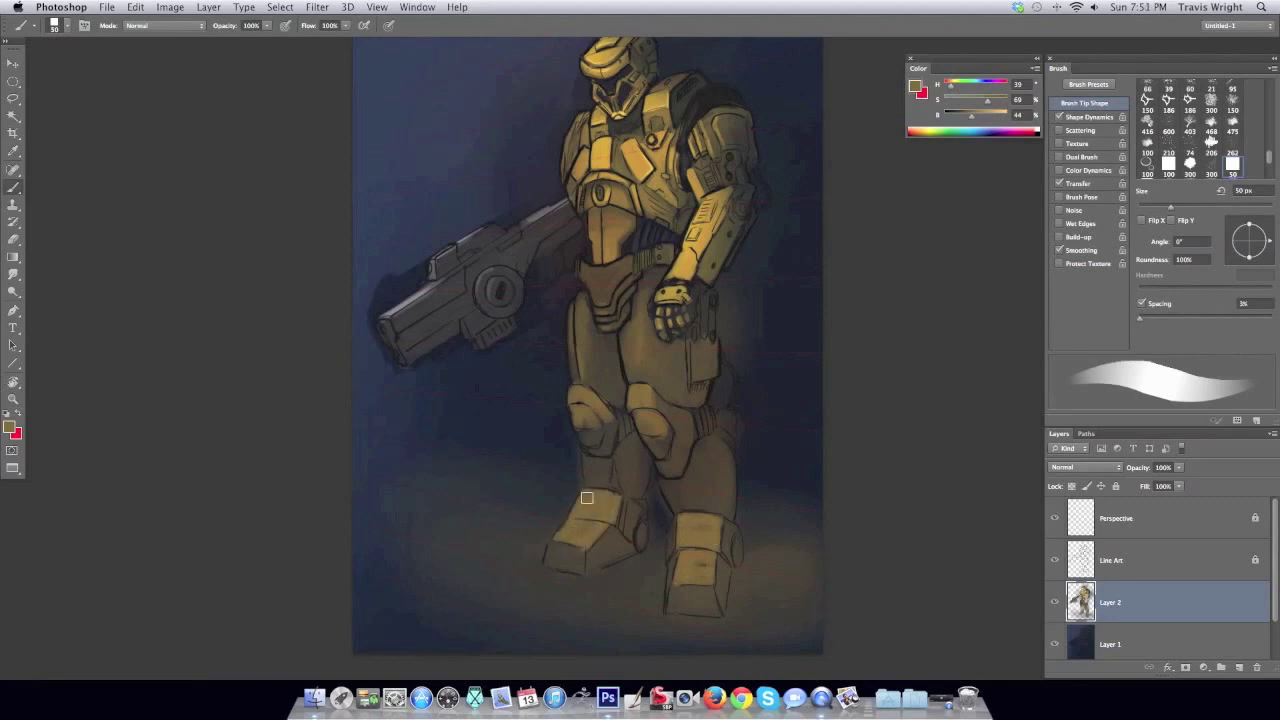
{"action": "left_click", "coordinate": [654, 369], "text": "alt"}
{"action": "left_click_drag", "start_coordinate": [560, 545], "coordinate": [575, 560]}
{"action": "left_click_drag", "start_coordinate": [680, 598], "coordinate": [712, 607]}
{"action": "left_click", "coordinate": [655, 440], "text": "alt"}
Paint lighter strokes on the crotch plate after re-zooming around the chest.
{"action": "key", "text": "ctrl+shift+h"}
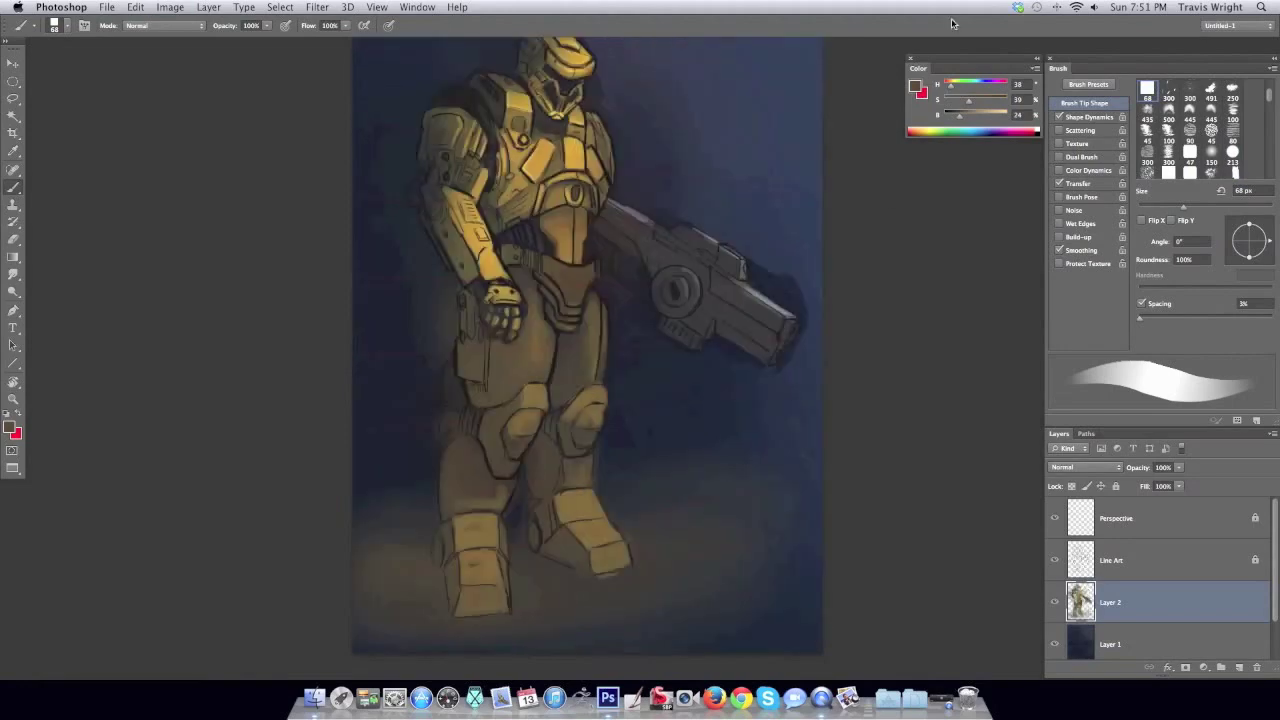
{"action": "key", "text": "z"}
{"action": "left_click", "coordinate": [707, 269], "text": "alt"}
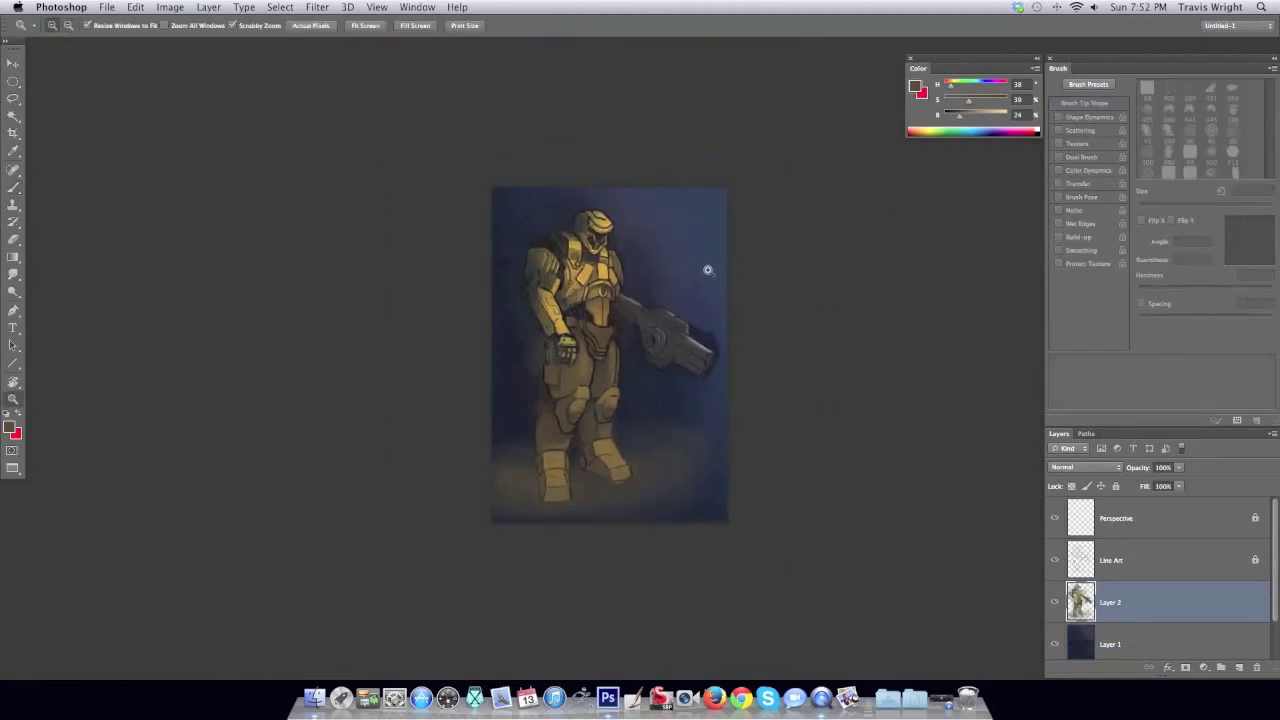
{"action": "left_click", "coordinate": [634, 289]}
{"action": "key", "text": "b"}
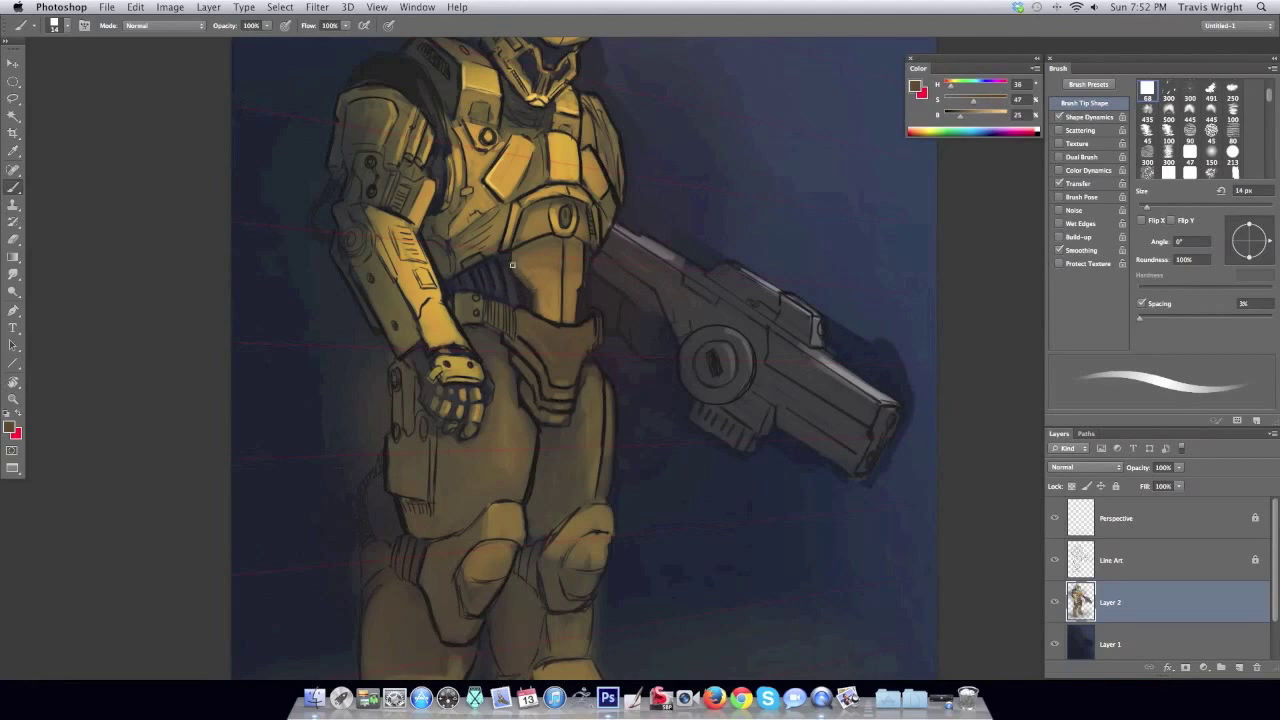
{"action": "left_click_drag", "start_coordinate": [543, 314], "coordinate": [570, 352]}
Sample lighter, muted and darker yellows from the chest plate and armour.
{"action": "left_click", "coordinate": [567, 353], "text": "alt"}
{"action": "key", "text": "ctrl+shift+h"}
{"action": "left_click", "coordinate": [666, 178], "text": "alt"}
{"action": "left_click", "coordinate": [602, 170], "text": "alt"}
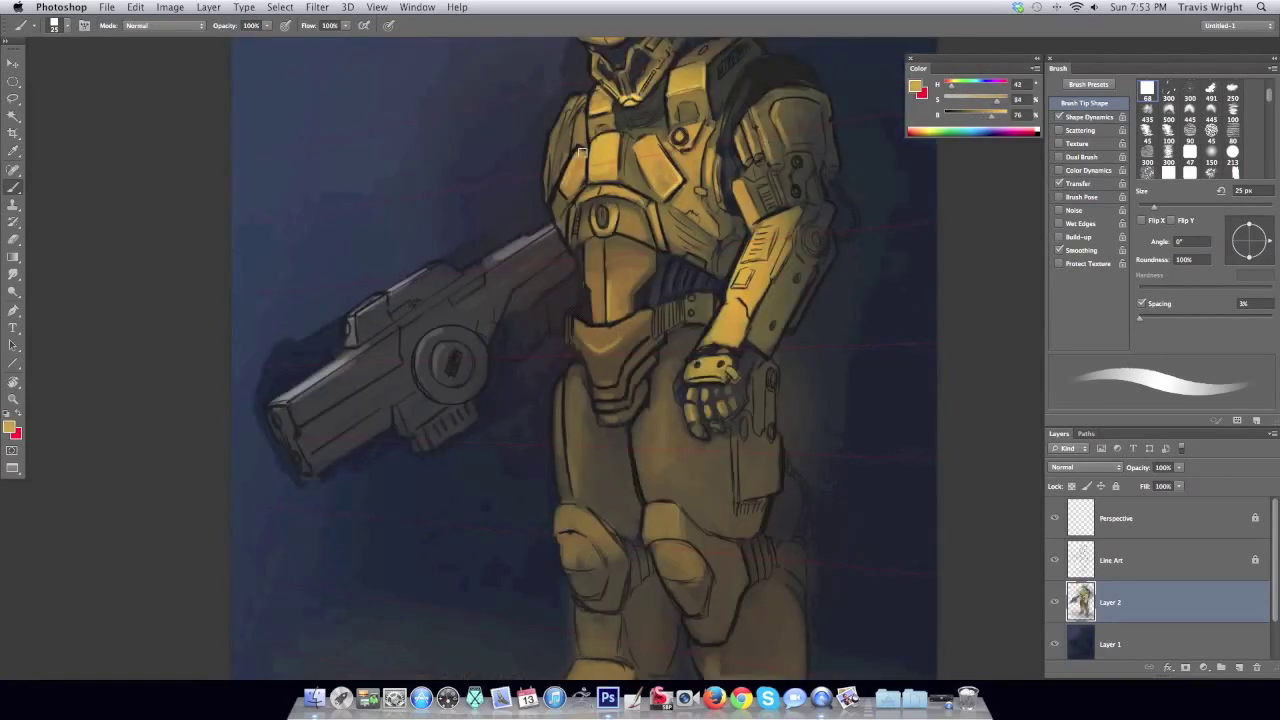
{"action": "left_click", "coordinate": [560, 214], "text": "alt"}
{"action": "key", "text": "ctrl+0"}
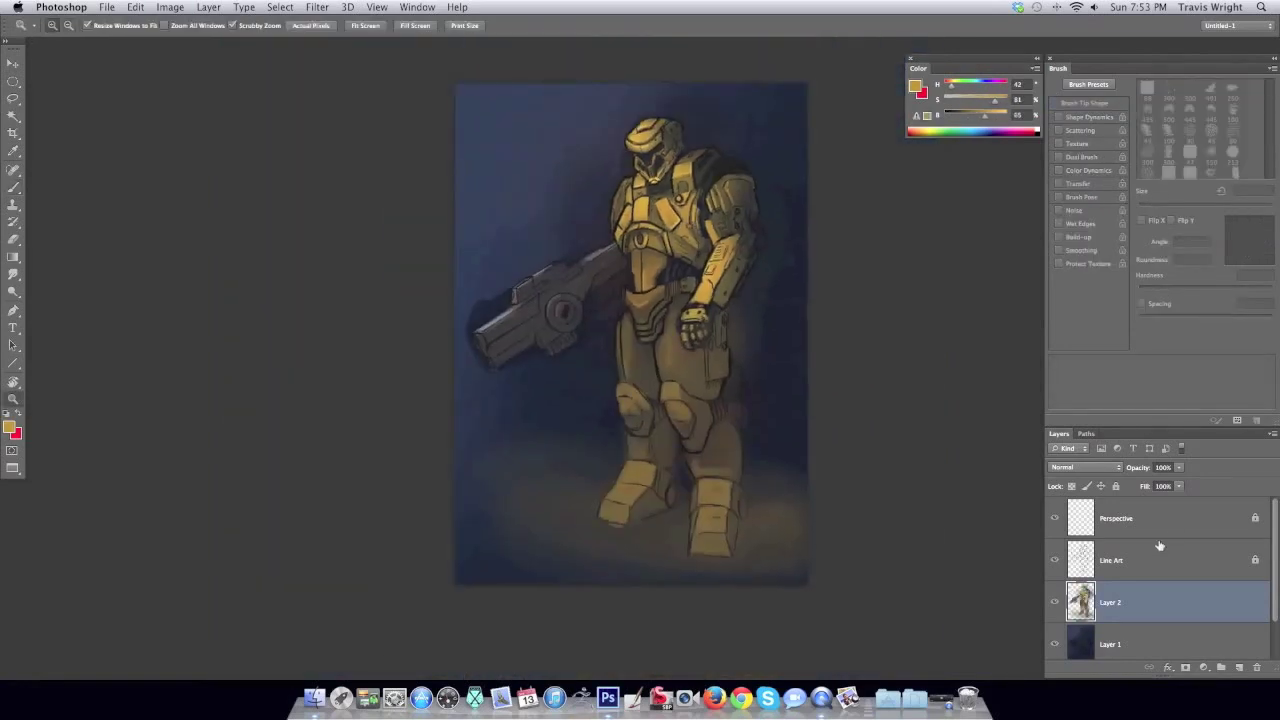
Add a new empty Layer 3 above the Line Art layer.
{"action": "left_click", "coordinate": [1166, 556]}
{"action": "key", "text": "ctrl+shift+alt+n"}
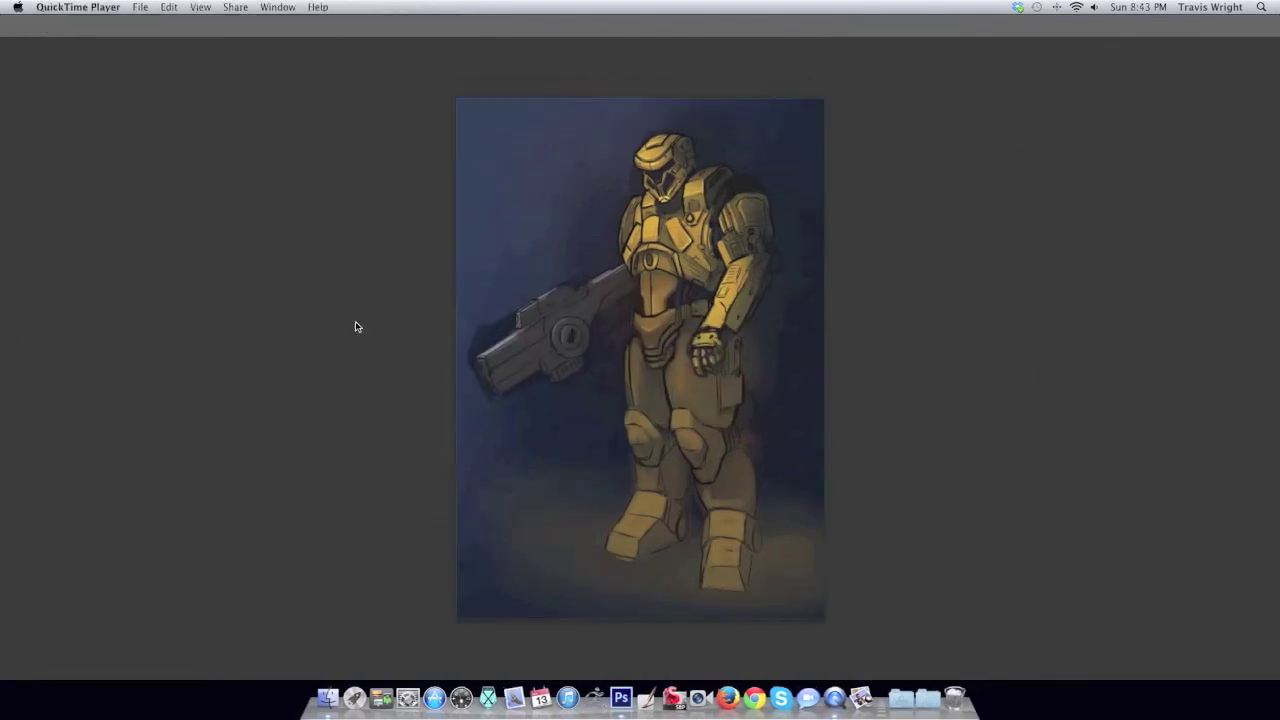
{"action": "left_click", "coordinate": [669, 261]}
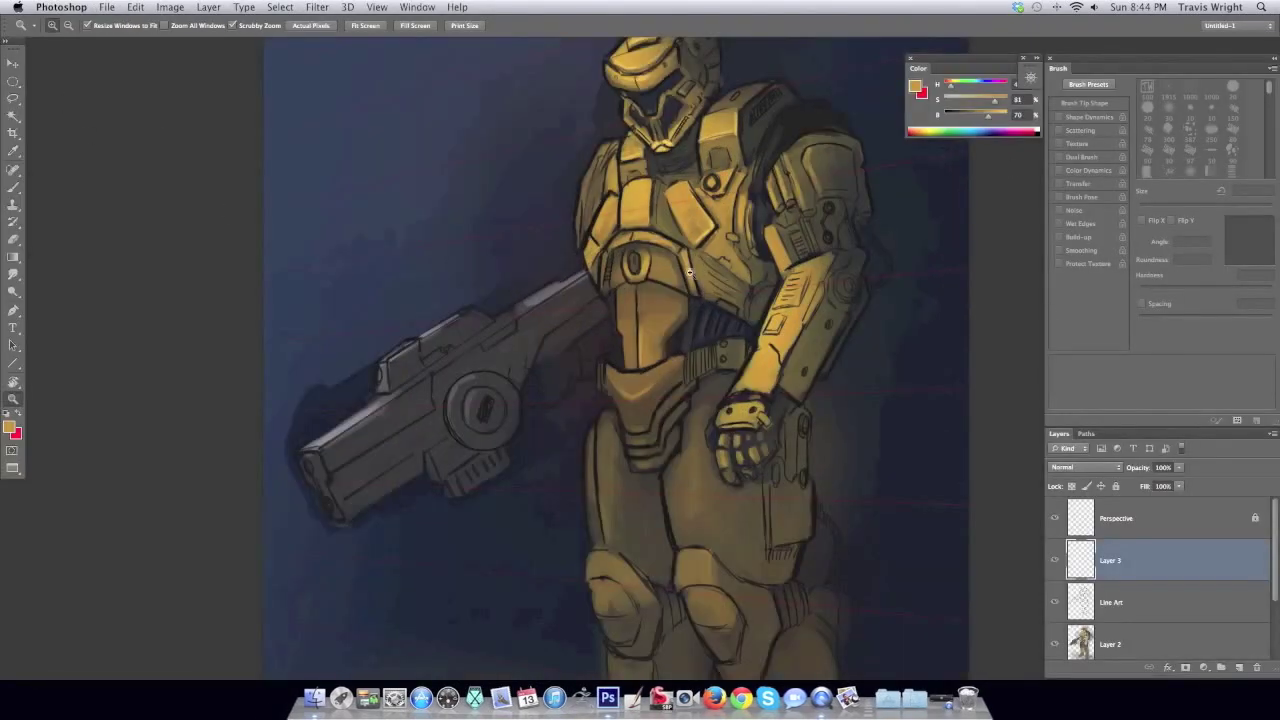
Set the brush to 28 px and sample a tan from the armour, mirroring the canvas to check proportions.
{"action": "key", "text": "b"}
{"action": "right_click", "coordinate": [690, 252]}
{"action": "key", "text": "Escape"}
{"action": "key", "text": "ctrl+shift+h"}
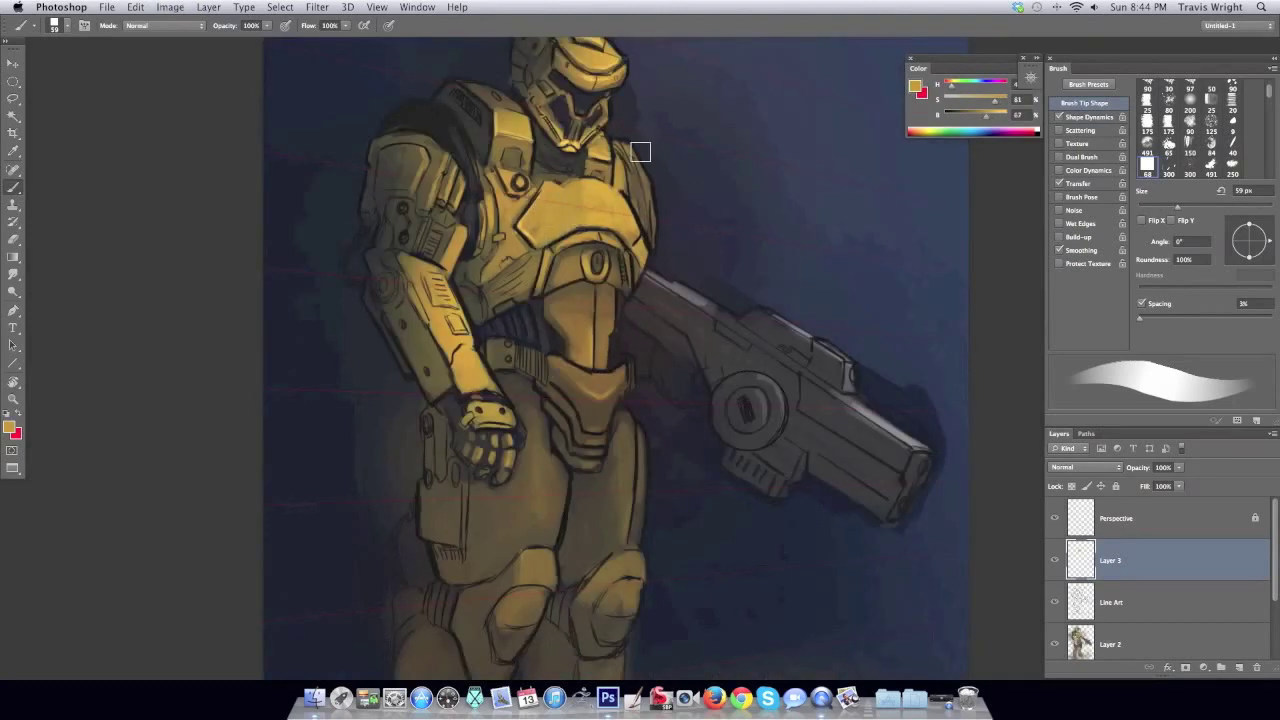
{"action": "right_click", "coordinate": [612, 206]}
{"action": "left_click_drag", "start_coordinate": [756, 222], "coordinate": [712, 222]}
{"action": "key", "text": "Return"}
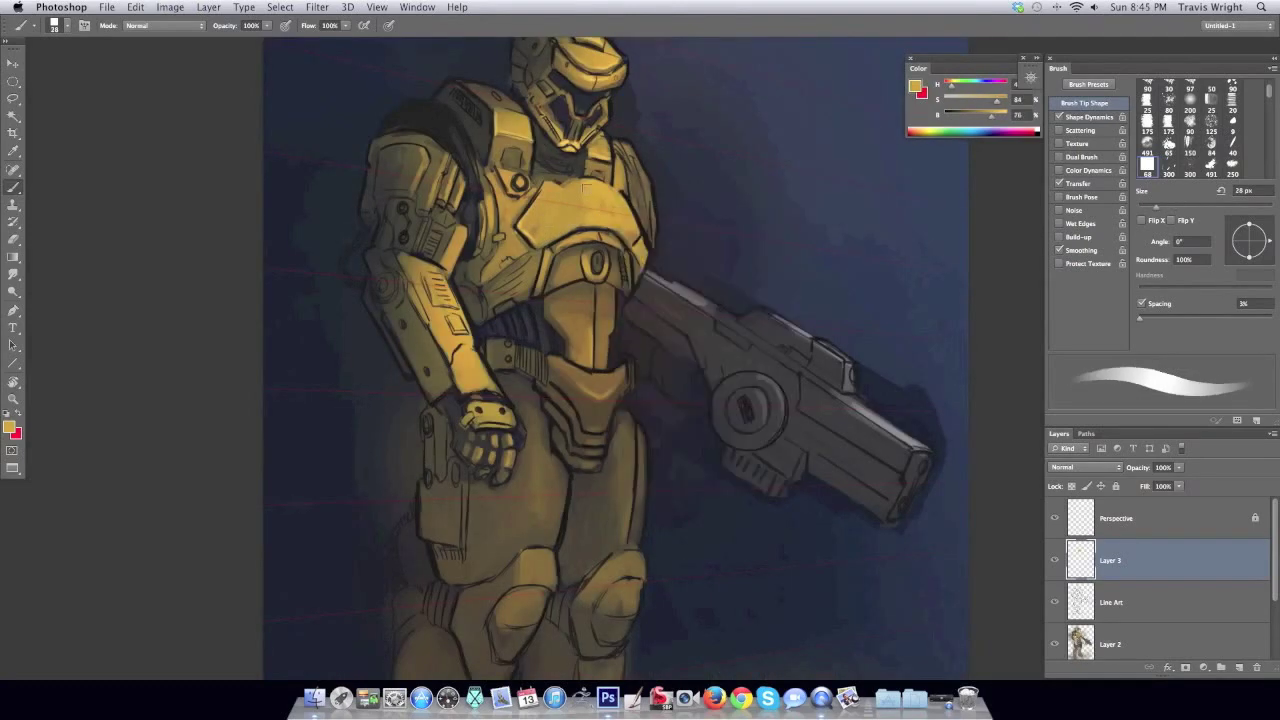
{"action": "right_click", "coordinate": [612, 226]}
{"action": "key", "text": "Return"}
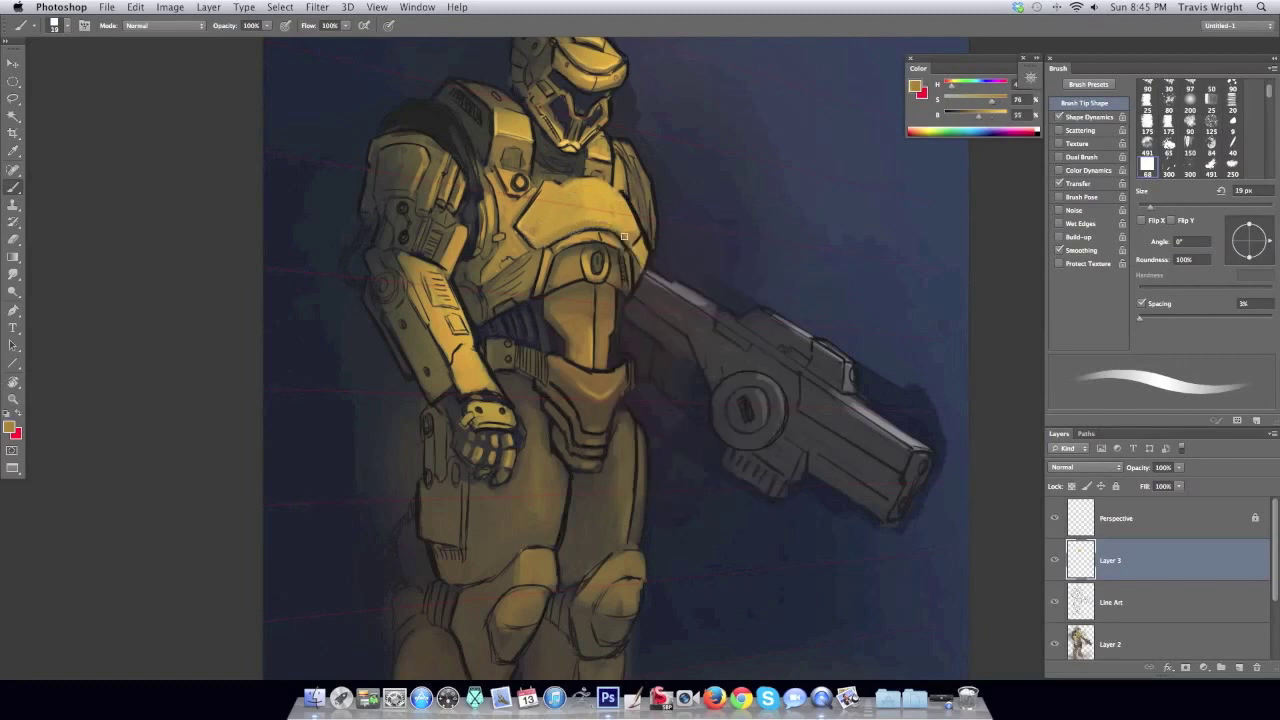
{"action": "left_click", "coordinate": [608, 208], "text": "alt"}
{"action": "key", "text": "ctrl+shift+h"}
Sample red-brown and tan yellows at 15 px, then enlarge the brush to 22 px.
{"action": "right_click", "coordinate": [623, 186]}
{"action": "key", "text": "Return"}
{"action": "left_click", "coordinate": [623, 186], "text": "alt"}
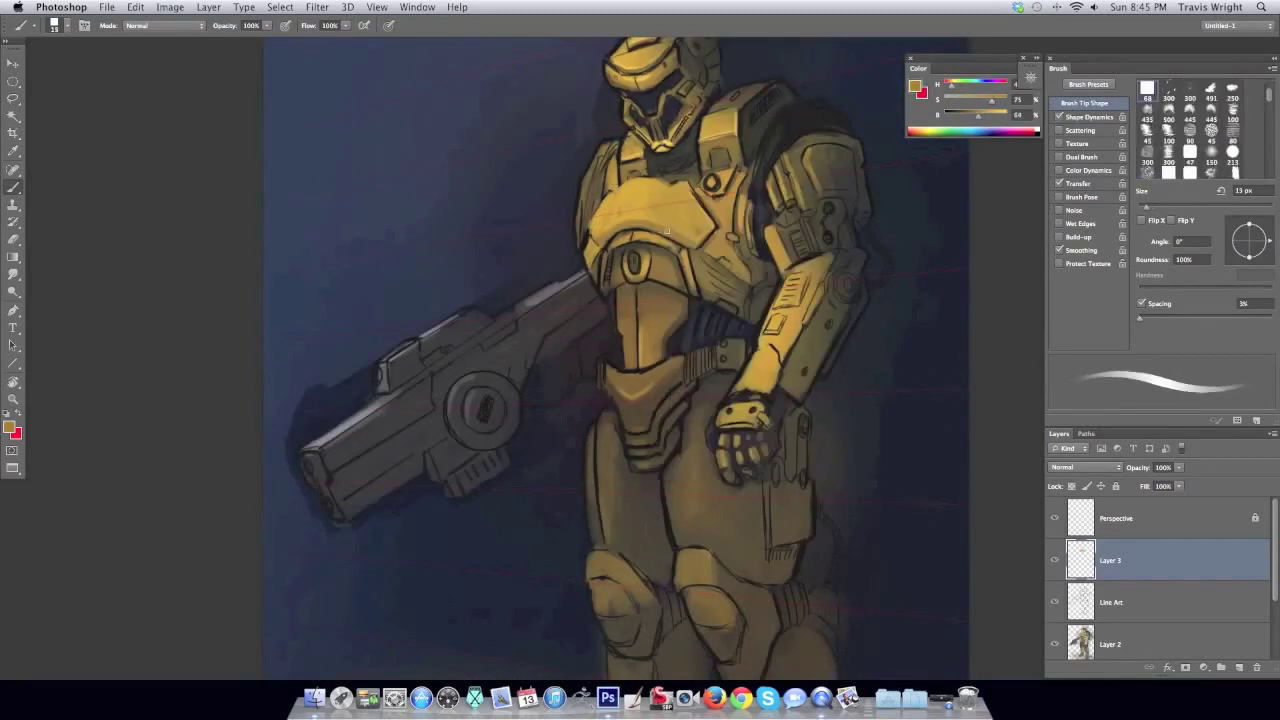
{"action": "left_click", "coordinate": [689, 196], "text": "alt"}
{"action": "key", "text": "ctrl+shift+h"}
{"action": "left_click", "coordinate": [518, 206], "text": "alt"}
{"action": "left_click", "coordinate": [522, 208], "text": "alt"}
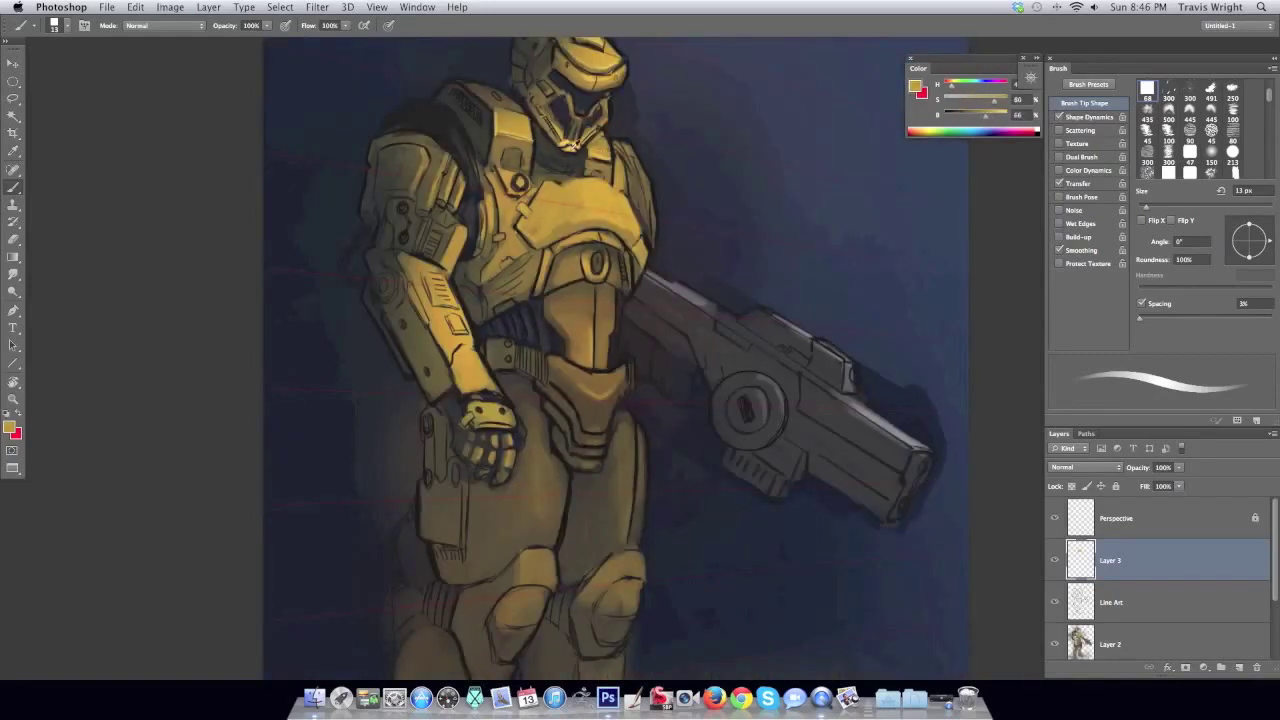
{"action": "key", "text": "bracketright"}
{"action": "key", "text": "ctrl+shift+h"}
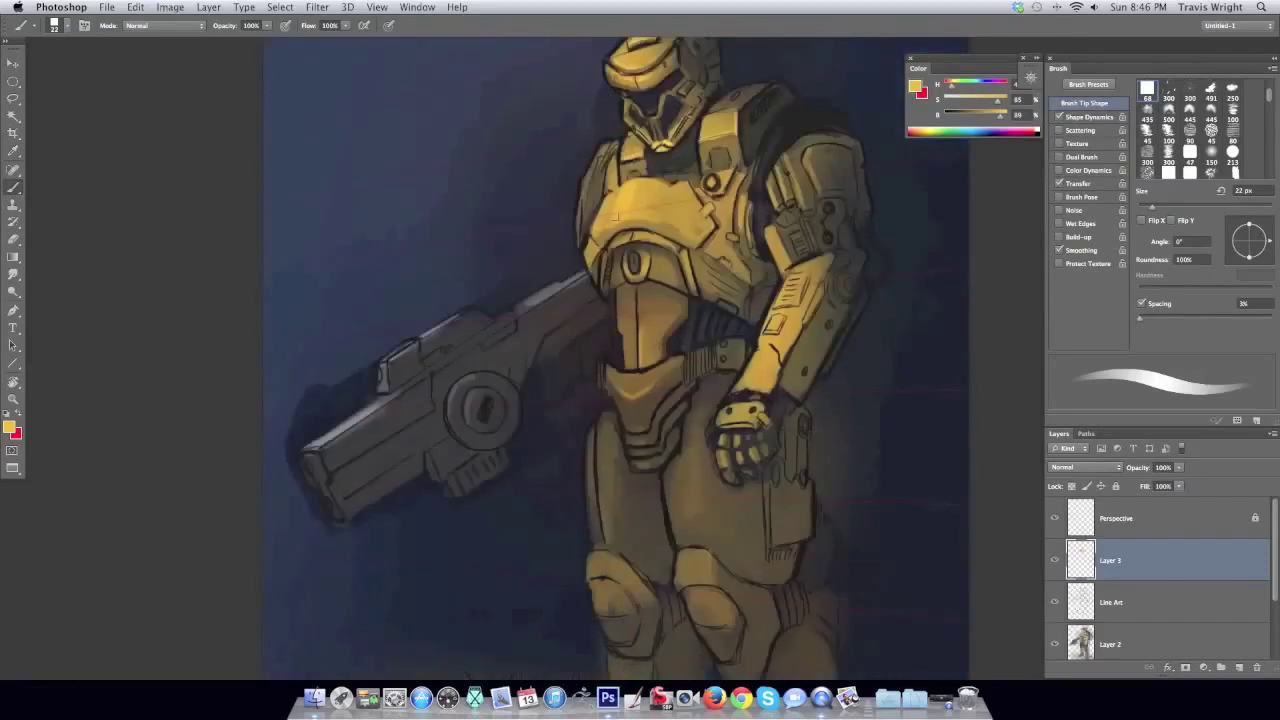
Pick yellows and a darker tone from the chest plate, then flip the canvas.
{"action": "left_click", "coordinate": [620, 190], "text": "alt"}
{"action": "left_click_drag", "start_coordinate": [620, 190], "coordinate": [771, 137]}
{"action": "left_click", "coordinate": [618, 212], "text": "alt"}
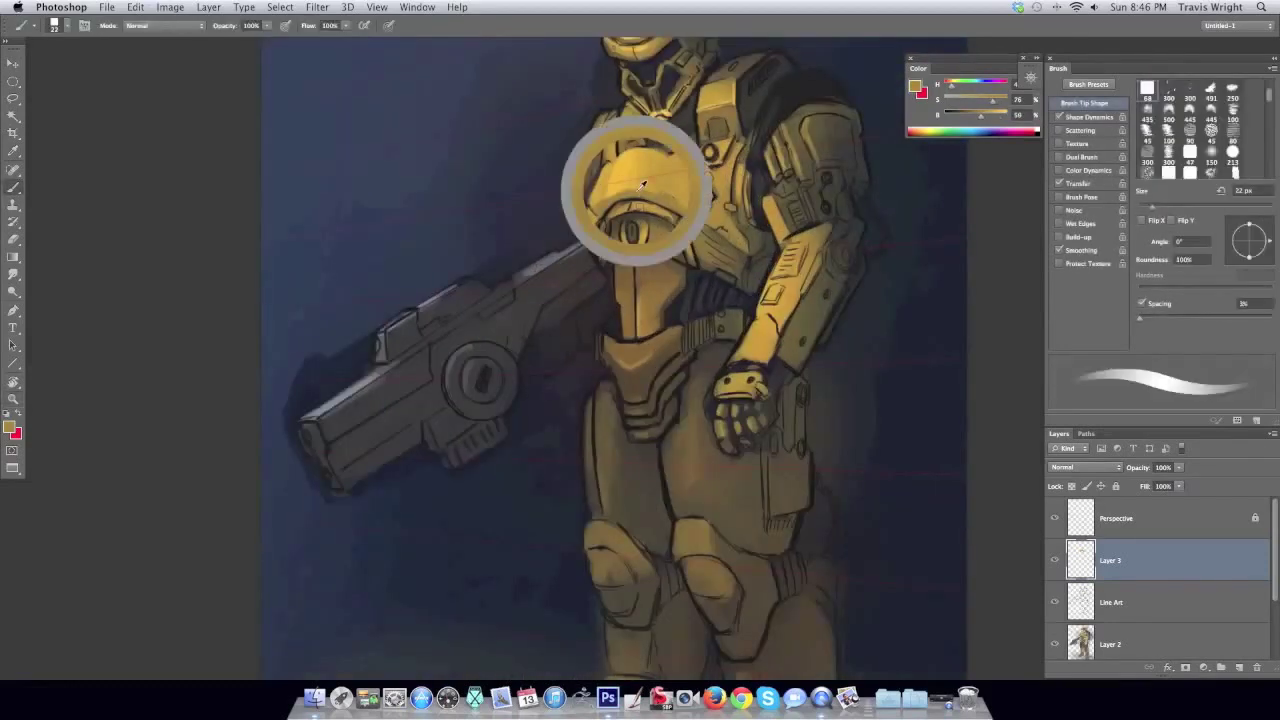
{"action": "left_click", "coordinate": [618, 212], "text": "alt"}
{"action": "key", "text": "ctrl+shift+h"}
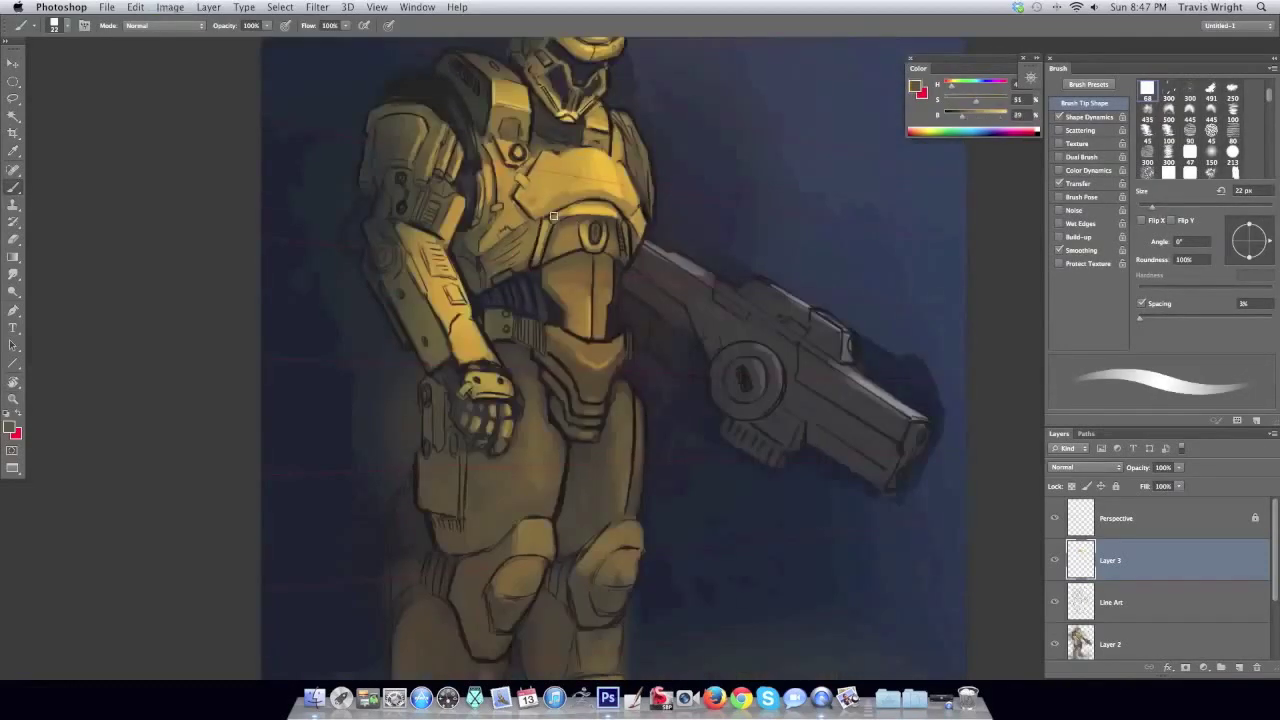
Paint yellow highlights over the belly armour, resampling yellow and flipping to check.
{"action": "left_click", "coordinate": [626, 232], "text": "alt"}
{"action": "left_click_drag", "start_coordinate": [612, 244], "coordinate": [545, 250]}
{"action": "right_click", "coordinate": [612, 240]}
{"action": "key", "text": "Return"}
{"action": "left_click", "coordinate": [572, 242], "text": "alt"}
{"action": "key", "text": "ctrl+shift+h"}
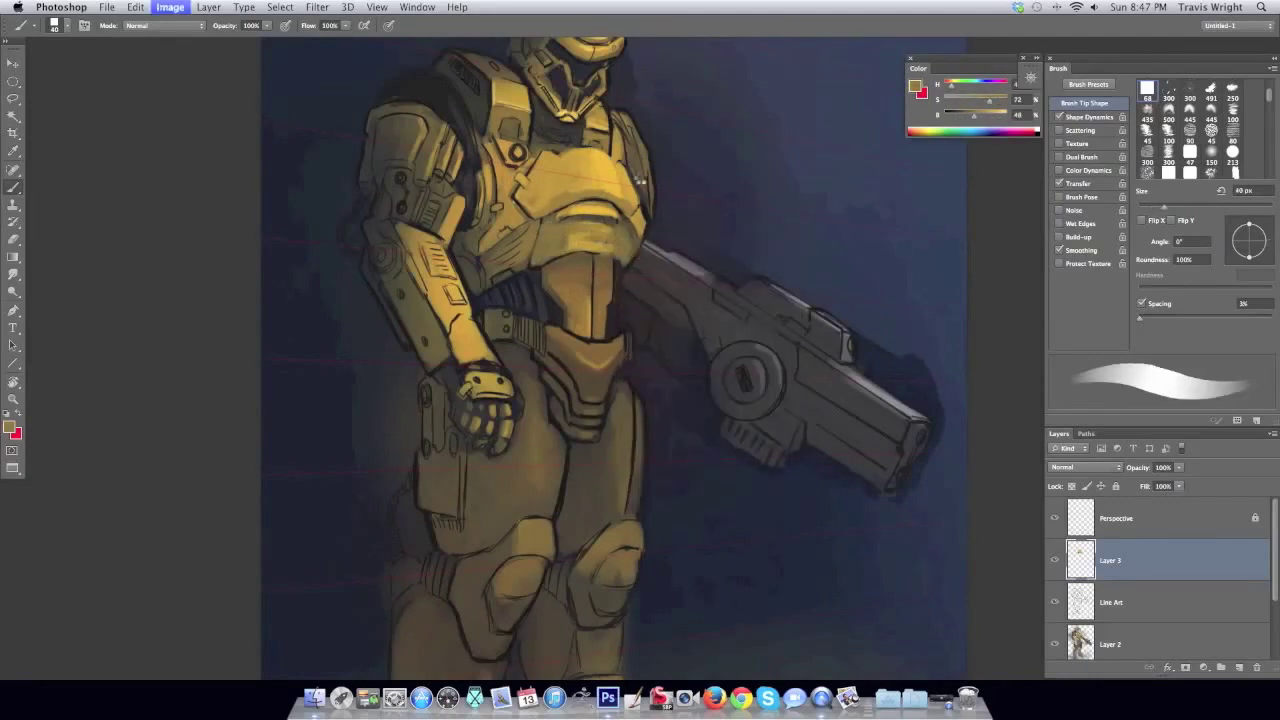
{"action": "left_click_drag", "start_coordinate": [631, 261], "coordinate": [600, 230]}
Reduce the brush to 18 px and sample fresh yellows from the armour.
{"action": "right_click", "coordinate": [634, 256]}
{"action": "key", "text": "Return"}
{"action": "left_click", "coordinate": [601, 246], "text": "alt"}
{"action": "right_click", "coordinate": [601, 246]}
{"action": "key", "text": "Return"}
{"action": "left_click", "coordinate": [604, 233], "text": "alt"}
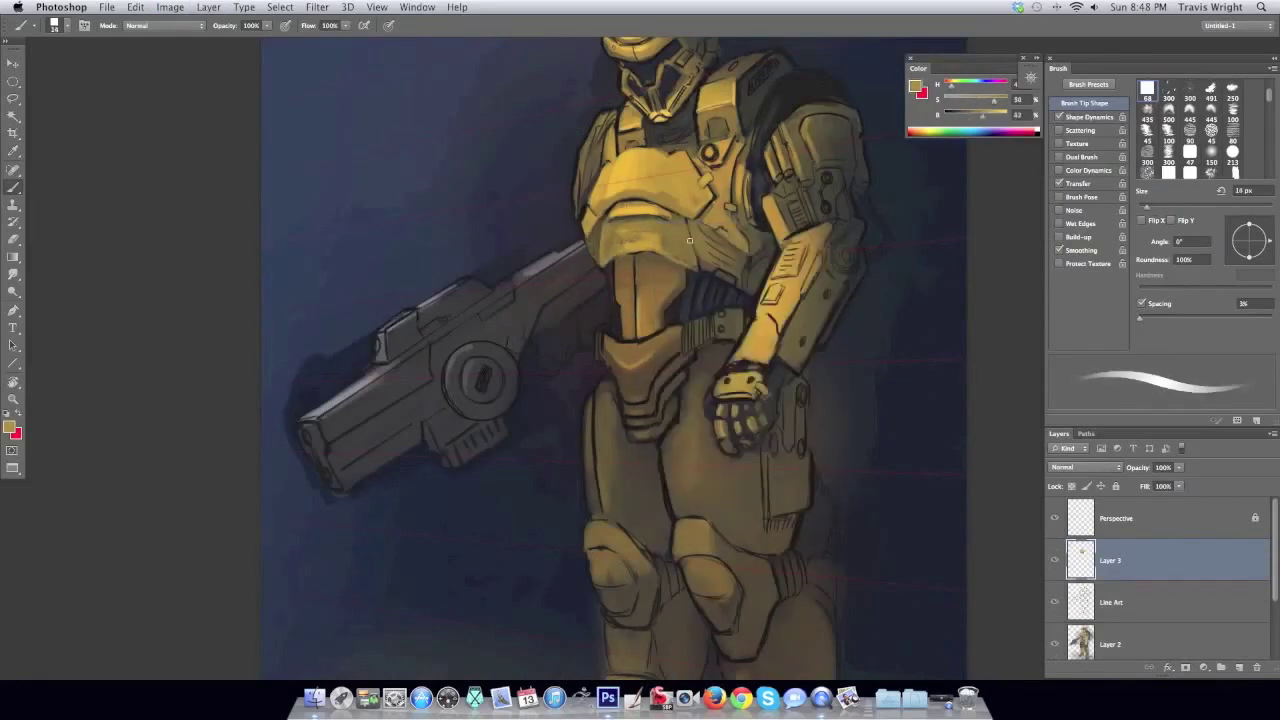
{"action": "key", "text": "ctrl+shift+h"}
Sample further armour yellows, flip the canvas back, and fit the whole painting on screen.
{"action": "left_click", "coordinate": [622, 277], "text": "alt"}
{"action": "left_click", "coordinate": [620, 293], "text": "alt"}
{"action": "key", "text": "ctrl+shift+h"}
{"action": "key", "text": "z"}
{"action": "key", "text": "ctrl+0"}
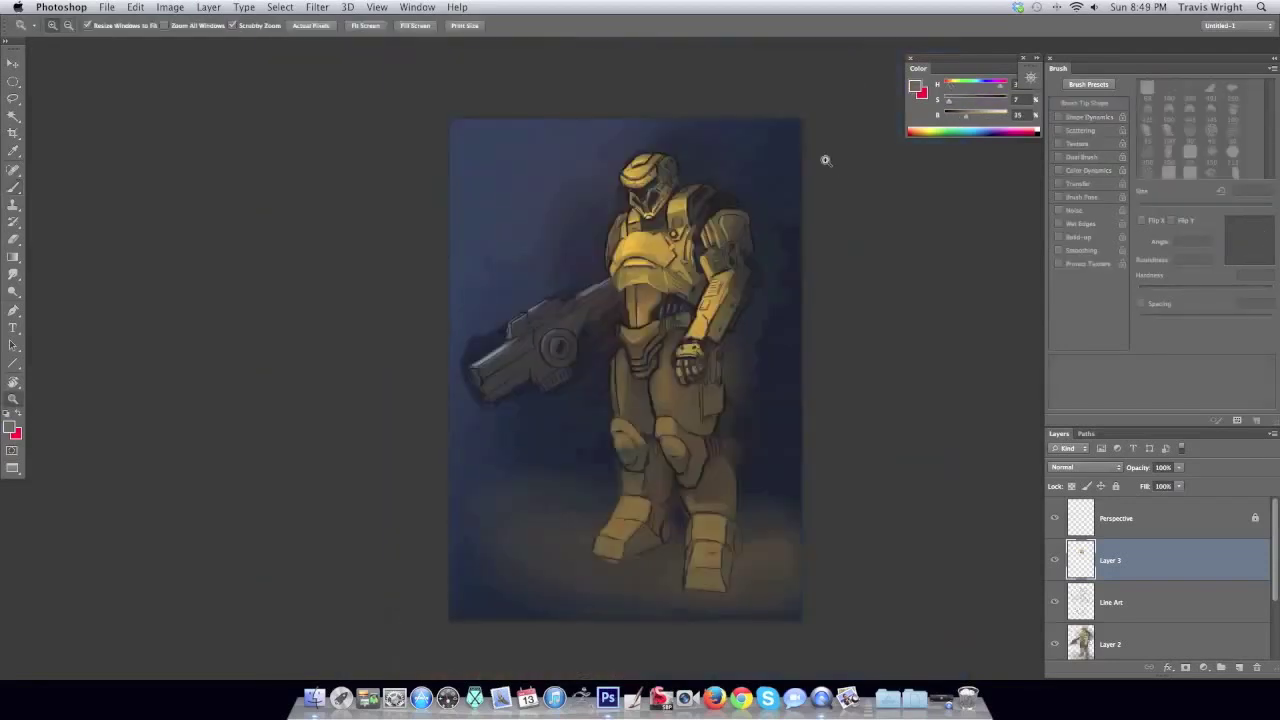
Lasso a small chest patch beside the helmet and paint a darker tone inside it.
{"action": "left_click", "coordinate": [690, 221]}
{"action": "key", "text": "b"}
{"action": "left_click", "coordinate": [682, 195], "text": "alt"}
{"action": "key", "text": "l"}
{"action": "mouse_move", "coordinate": [722, 165]}
{"action": "left_mouse_down"}
{"action": "mouse_move", "coordinate": [680, 198]}
{"action": "mouse_move", "coordinate": [716, 196]}
{"action": "mouse_move", "coordinate": [705, 178]}
{"action": "mouse_move", "coordinate": [714, 200]}
{"action": "mouse_move", "coordinate": [691, 189]}
{"action": "left_mouse_up"}
{"action": "key", "text": "b"}
{"action": "left_click", "coordinate": [690, 190], "text": "alt"}
{"action": "left_click", "coordinate": [712, 175], "text": "alt"}
{"action": "left_click", "coordinate": [705, 178], "text": "alt"}
Outline a second chest patch, sample a brighter armour tone, and zoom out to the whole figure.
{"action": "left_click", "coordinate": [698, 176], "text": "alt"}
{"action": "key", "text": "l"}
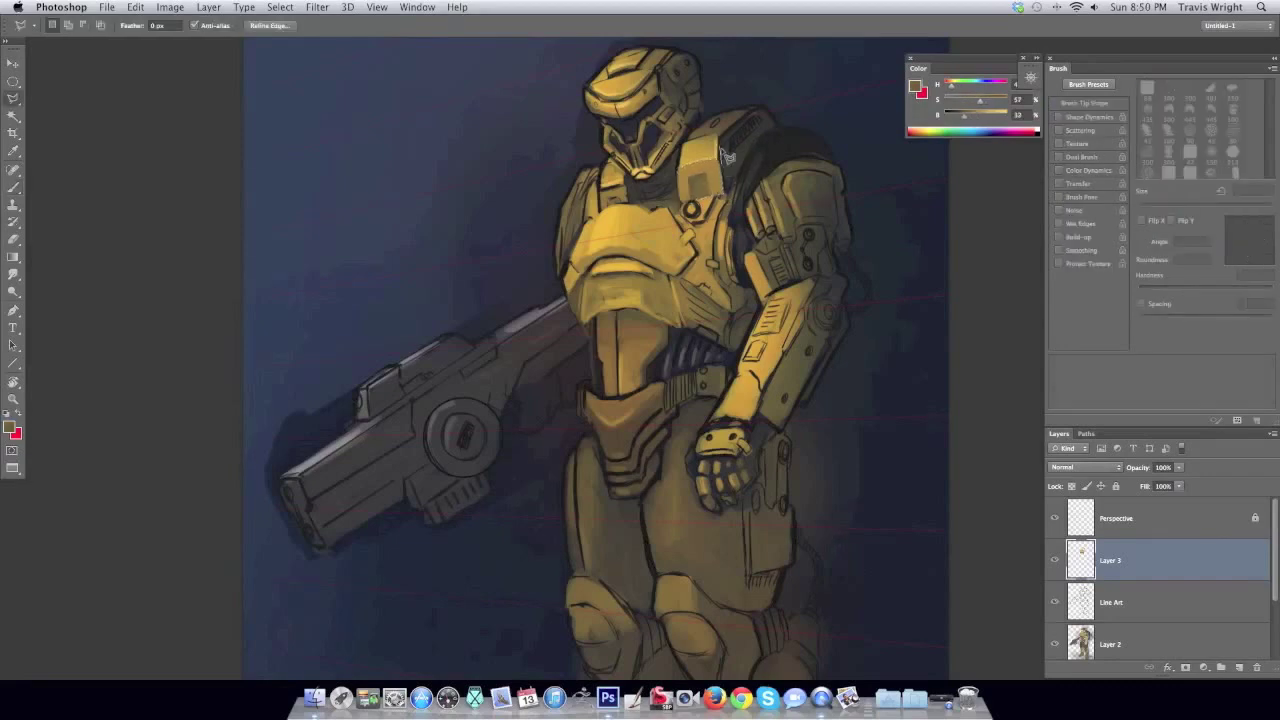
{"action": "left_click_drag", "start_coordinate": [686, 176], "coordinate": [684, 170]}
{"action": "key", "text": "b"}
{"action": "left_click", "coordinate": [704, 150], "text": "alt"}
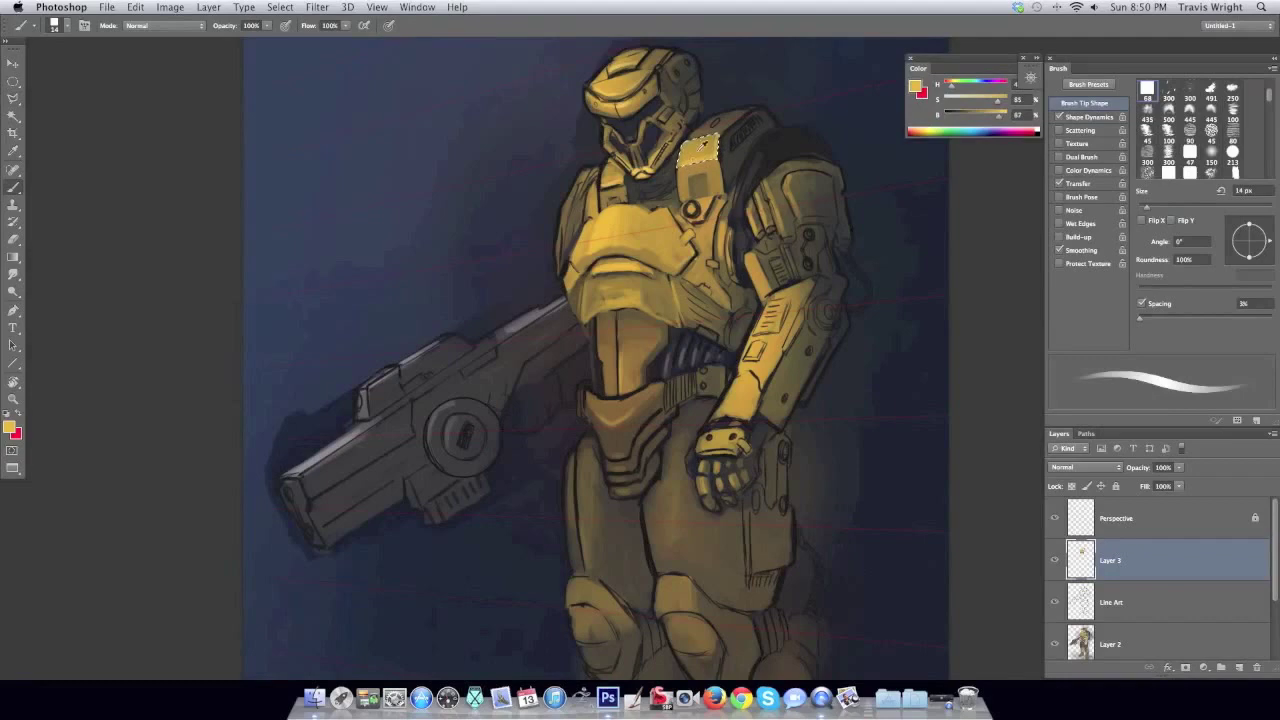
{"action": "key", "text": "z"}
{"action": "key", "text": "ctrl+0"}
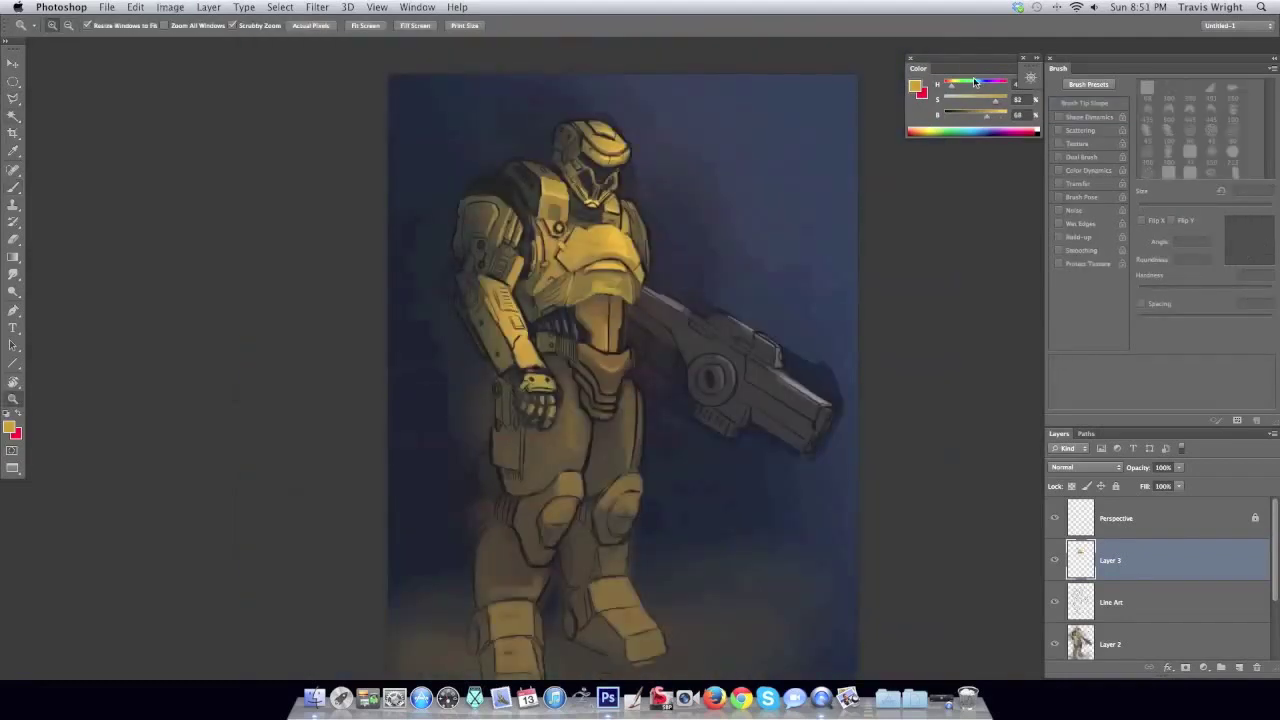
Hide the Perspective guide layer and sample a light yellow from the armour.
{"action": "left_click", "coordinate": [590, 250]}
{"action": "key", "text": "b"}
{"action": "right_click", "coordinate": [610, 246]}
{"action": "key", "text": "Escape"}
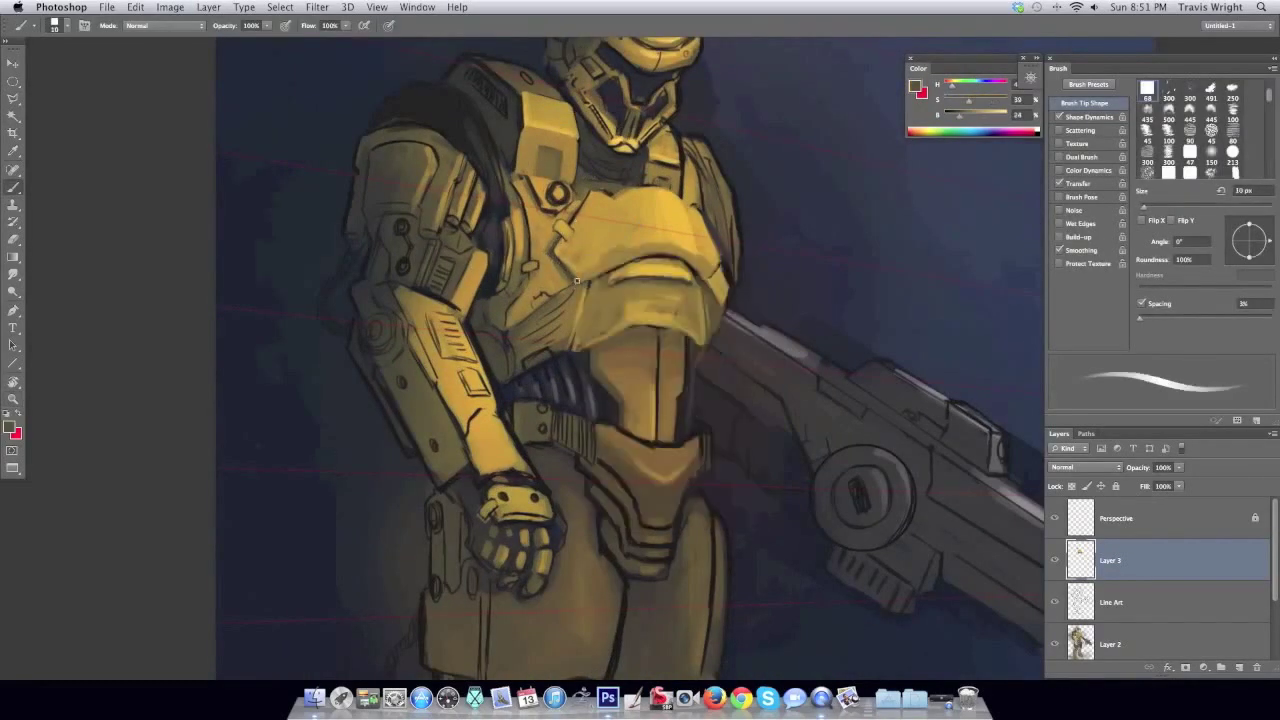
{"action": "left_click", "coordinate": [1054, 518]}
{"action": "left_click", "coordinate": [541, 193], "text": "alt"}
Paint light strokes on the chest with a 12 px brush, sampling dark brown and yellow.
{"action": "left_click_drag", "start_coordinate": [530, 180], "coordinate": [556, 200]}
{"action": "key", "text": "ctrl+shift+h"}
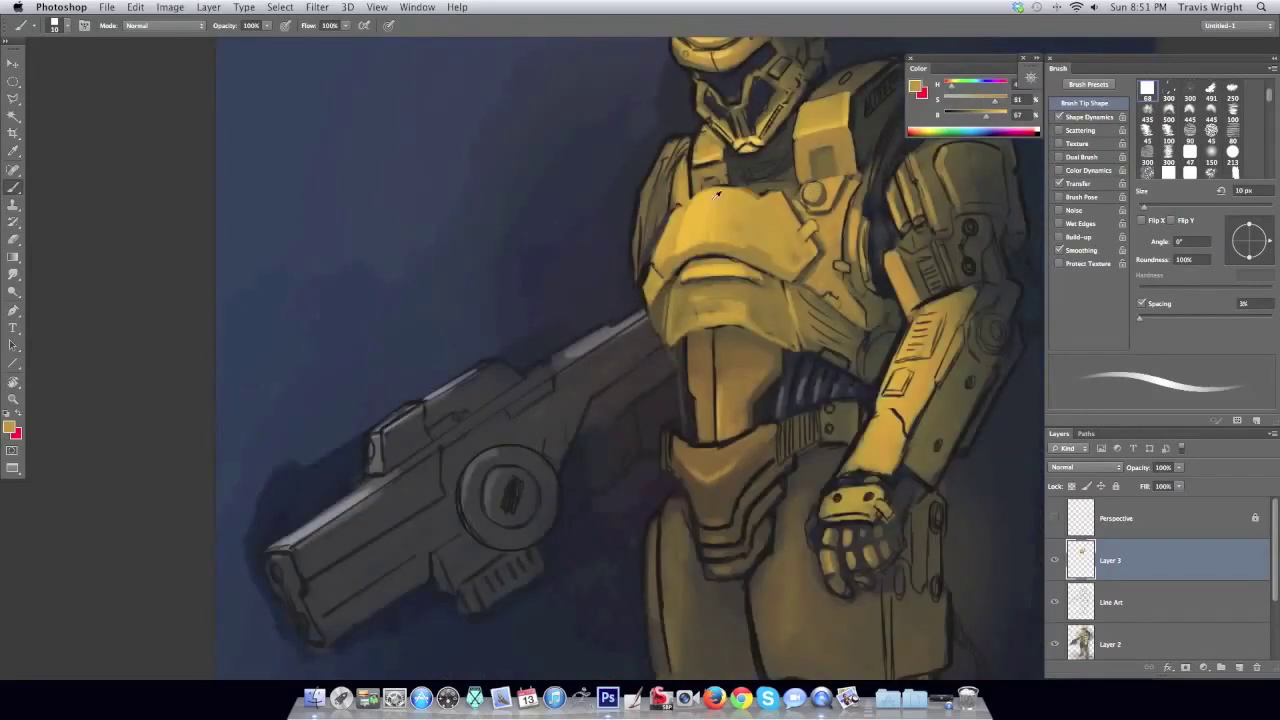
{"action": "right_click", "coordinate": [870, 196]}
{"action": "key", "text": "Escape"}
{"action": "left_click", "coordinate": [845, 233], "text": "alt"}
{"action": "left_click", "coordinate": [790, 214], "text": "alt"}
{"action": "key", "text": "ctrl+0"}
{"action": "key", "text": "ctrl+shift+h"}
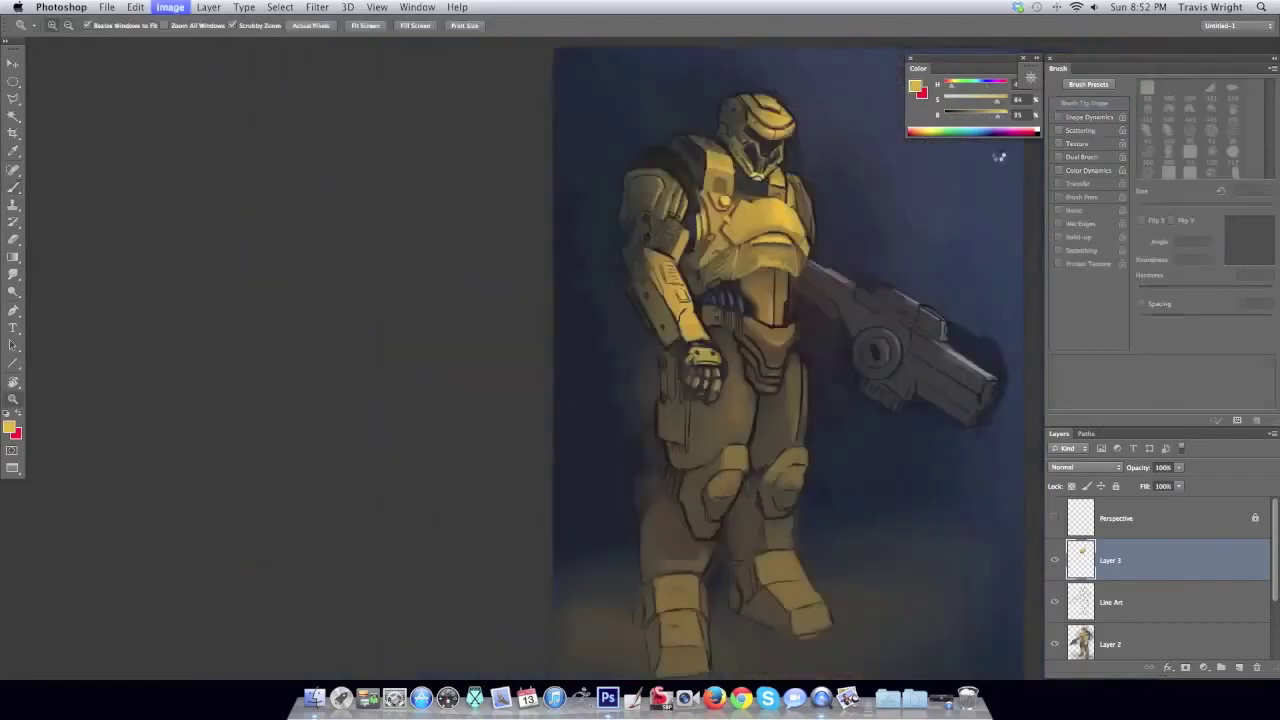
Review the torso up close and at full view, flipping the canvas to check.
{"action": "left_click", "coordinate": [810, 266]}
{"action": "key", "text": "b"}
{"action": "right_click", "coordinate": [812, 228]}
{"action": "key", "text": "Escape"}
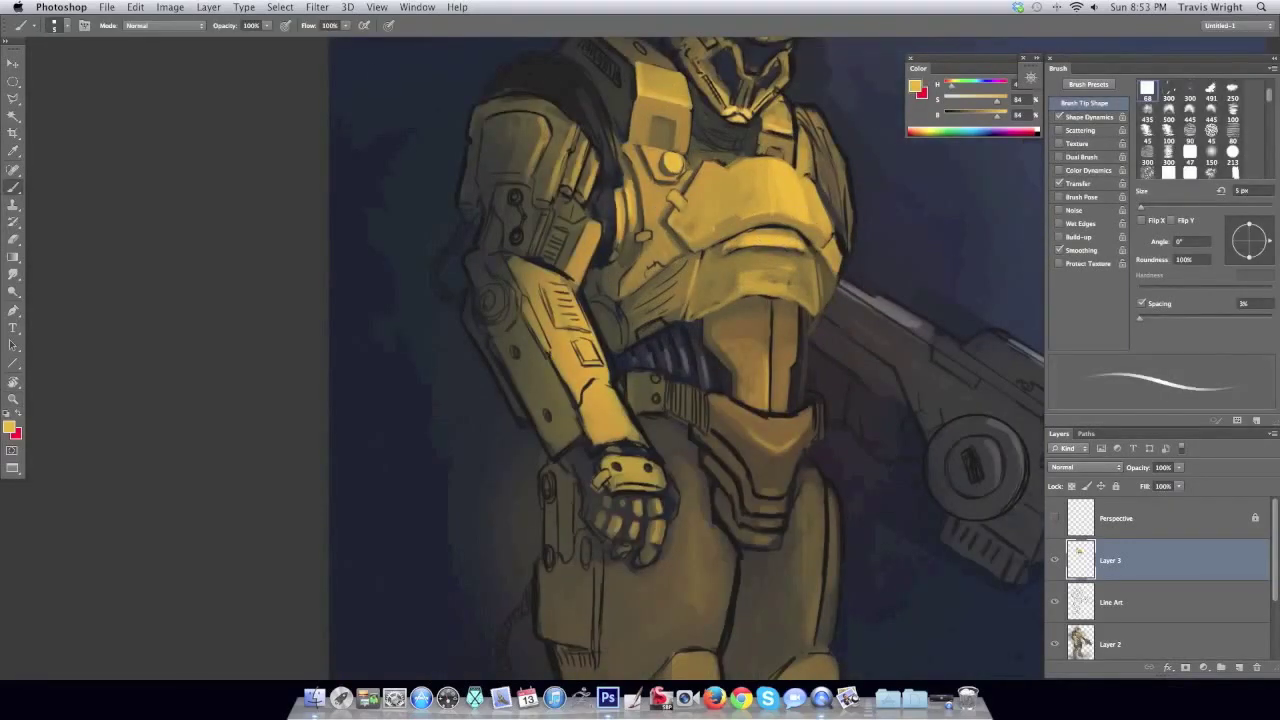
{"action": "key", "text": "ctrl+shift+h"}
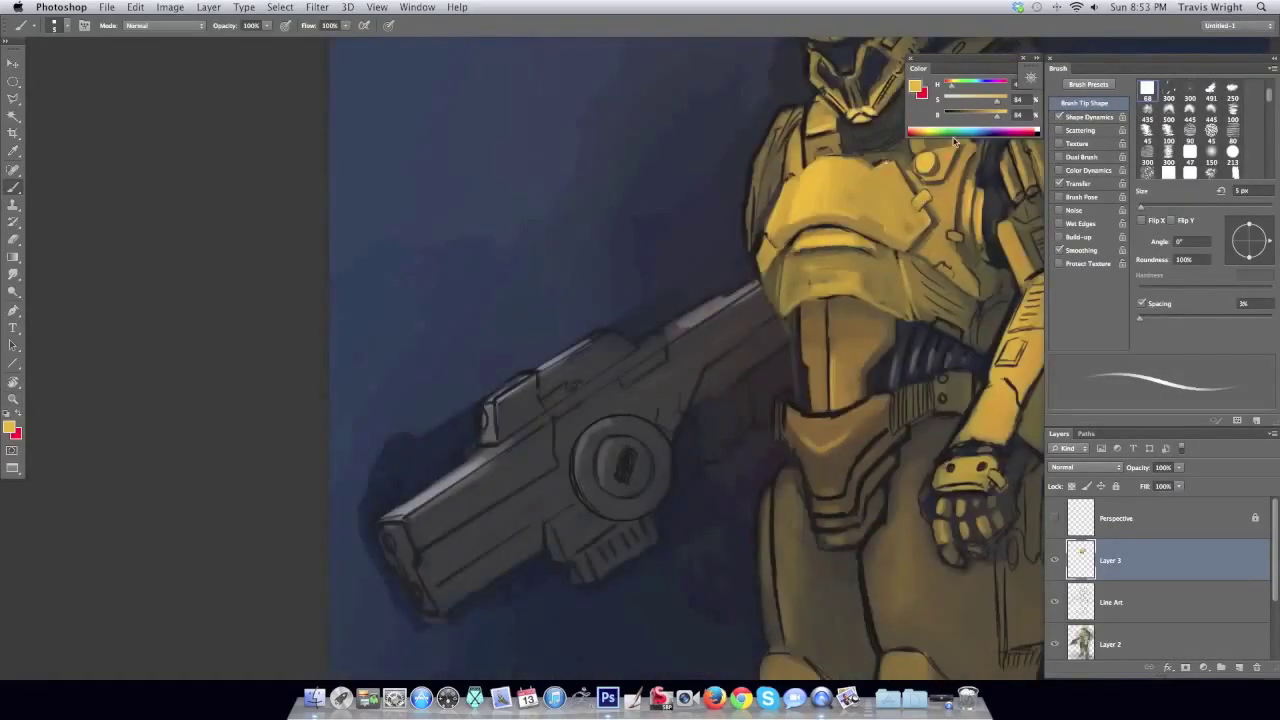
{"action": "key", "text": "z"}
{"action": "left_click", "coordinate": [887, 145], "text": "alt"}
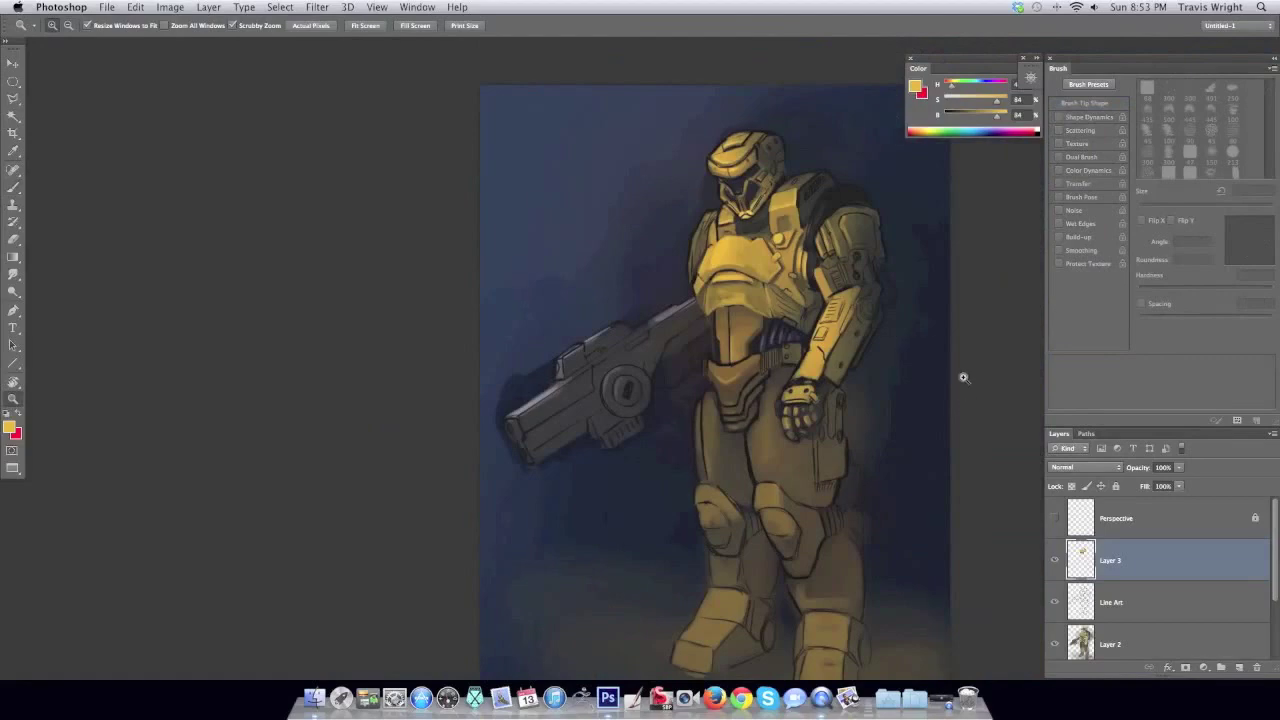
{"action": "left_click", "coordinate": [801, 195]}
Sample tans, yellow and dark brown from the armour and set the brush to 16 px.
{"action": "key", "text": "b"}
{"action": "left_click", "coordinate": [689, 337], "text": "alt"}
{"action": "right_click", "coordinate": [632, 258]}
{"action": "left_click", "coordinate": [620, 259], "text": "alt"}
{"action": "left_click", "coordinate": [618, 245], "text": "alt"}
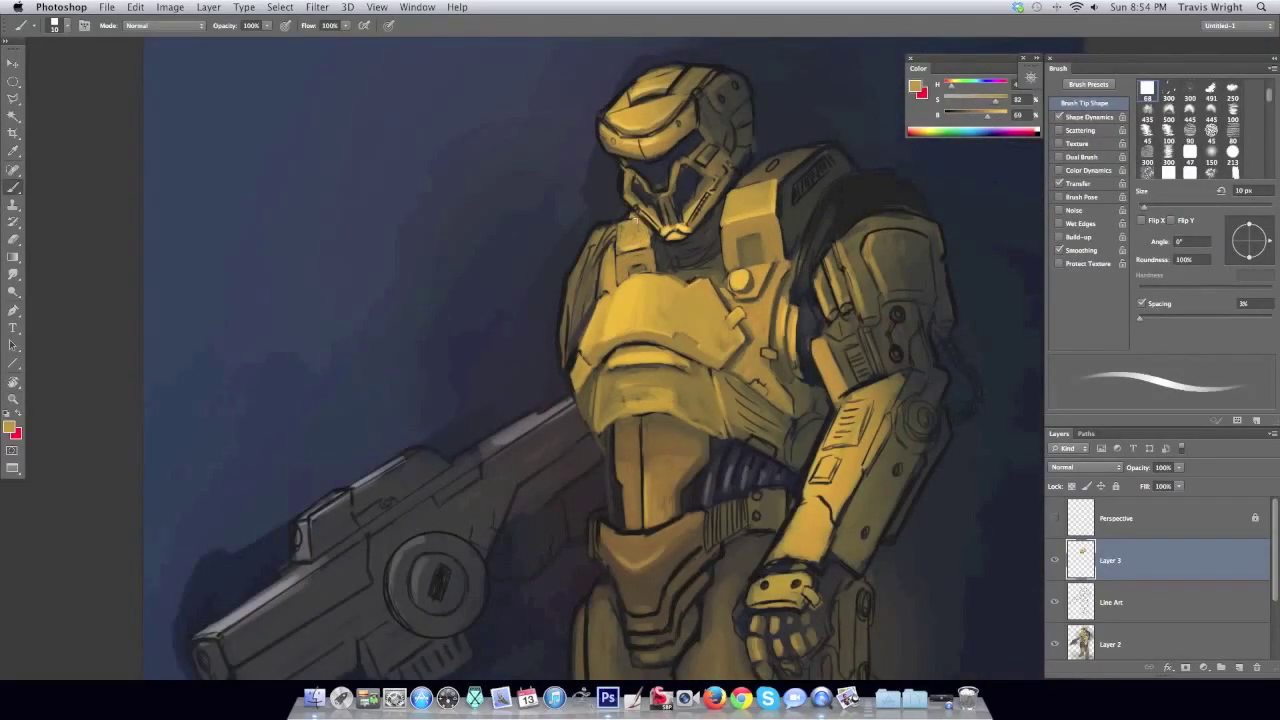
{"action": "left_click", "coordinate": [733, 291], "text": "alt"}
{"action": "left_click", "coordinate": [634, 331], "text": "alt"}
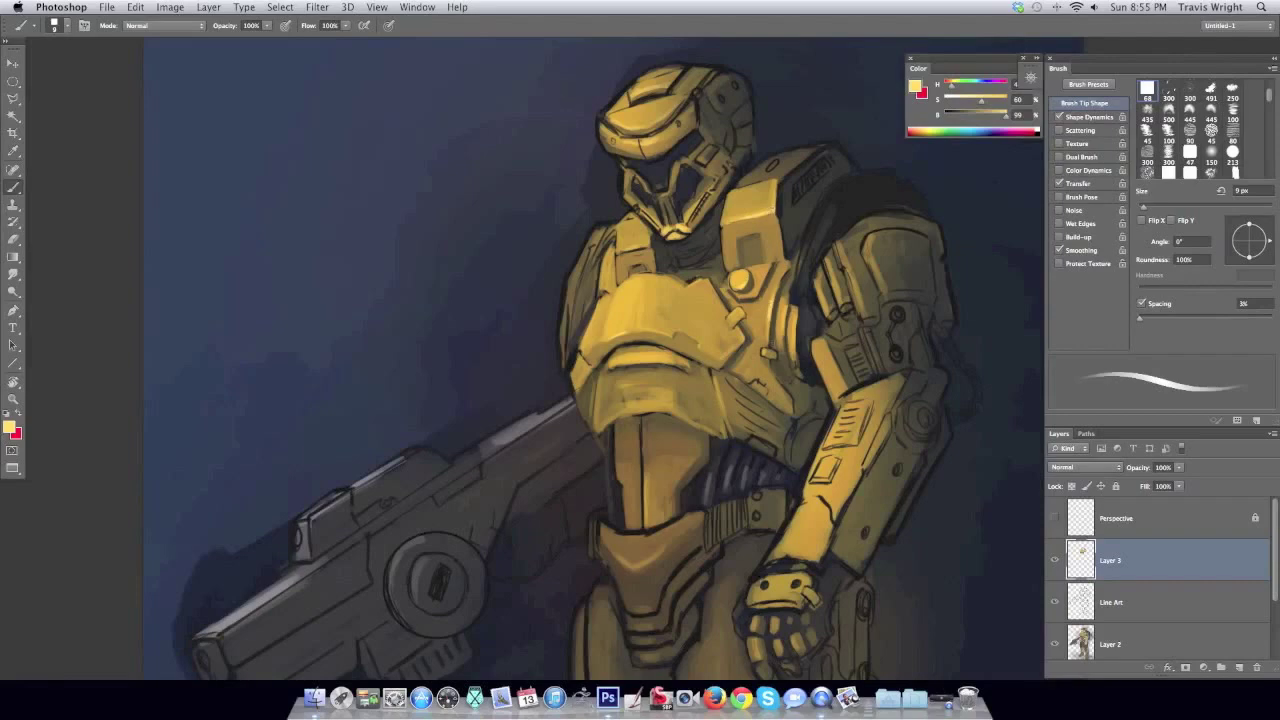
{"action": "right_click", "coordinate": [690, 400]}
{"action": "double_click", "coordinate": [760, 500]}
Paint broad light-tan strokes across the chest plate with a 38 px brush.
{"action": "key", "text": "h"}
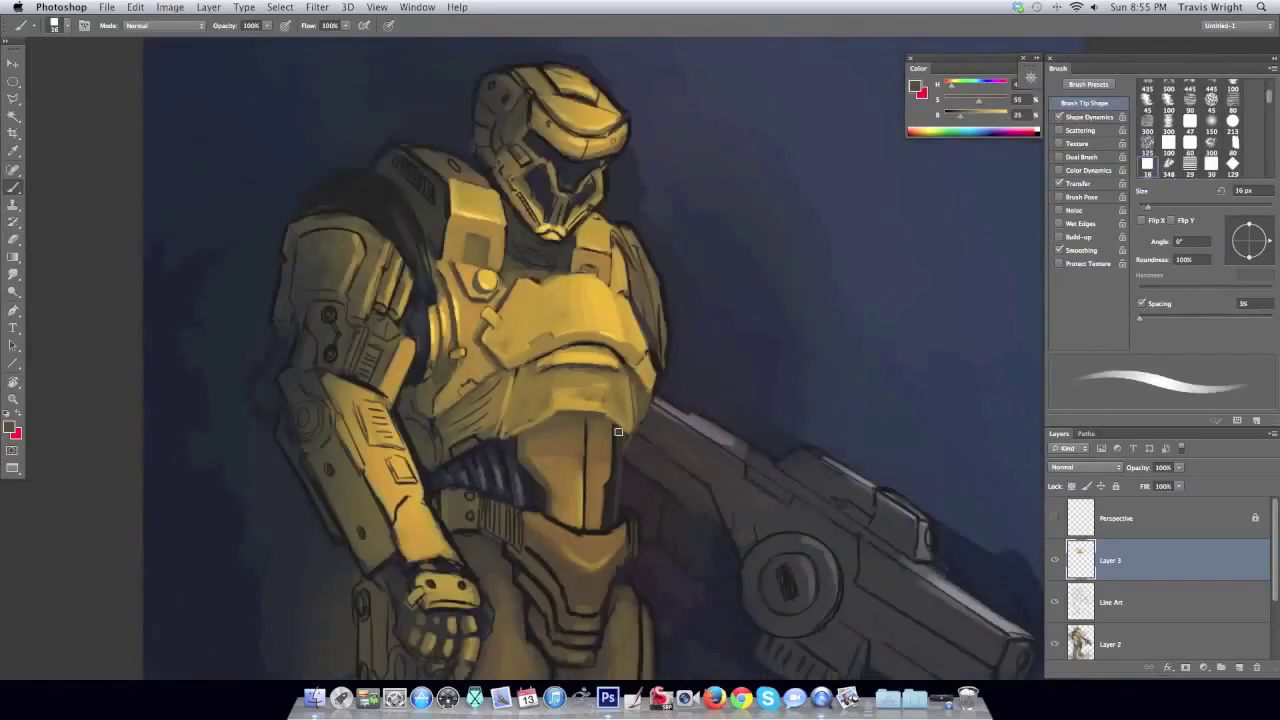
{"action": "left_click", "coordinate": [548, 408], "text": "alt"}
{"action": "key", "text": "bracketright"}
{"action": "key", "text": "bracketright"}
{"action": "left_click_drag", "start_coordinate": [570, 400], "coordinate": [615, 375]}
{"action": "left_click_drag", "start_coordinate": [605, 420], "coordinate": [621, 367]}
{"action": "left_click", "coordinate": [620, 366], "text": "alt"}
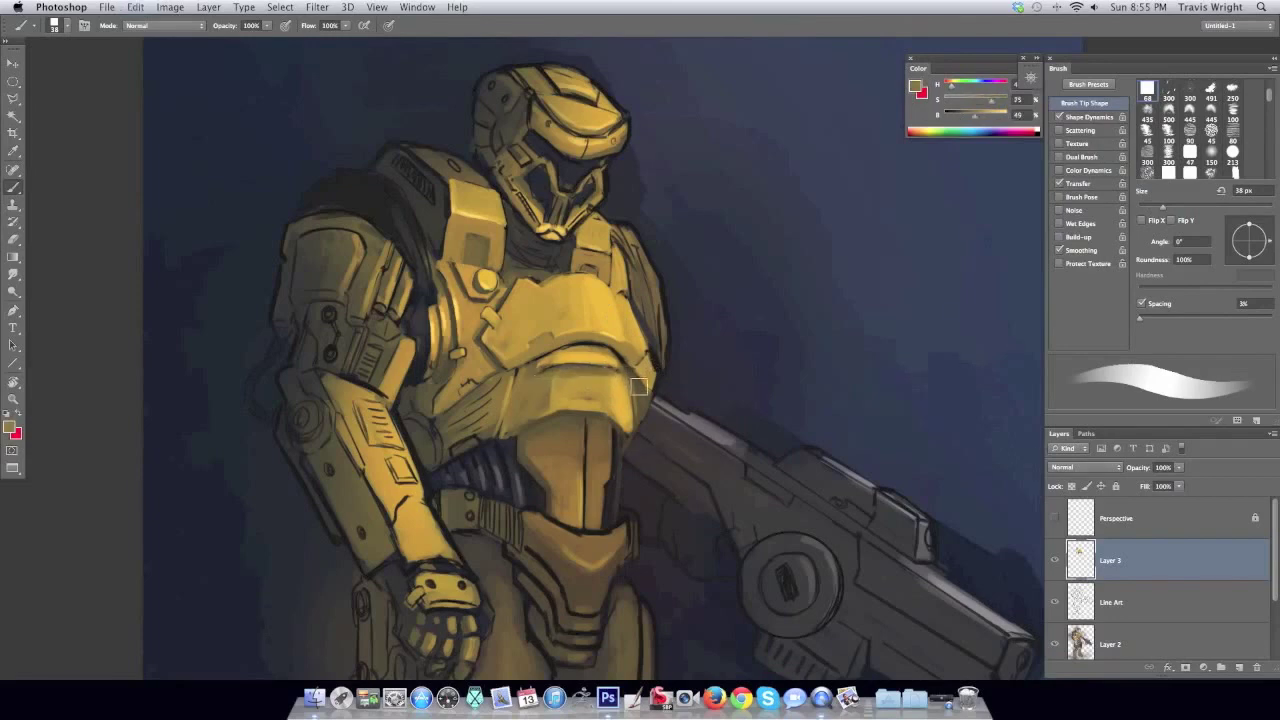
Zoom out to check the whole figure, then zoom back in on the armour.
{"action": "key", "text": "z"}
{"action": "key", "text": "h"}
{"action": "left_click", "coordinate": [828, 260], "text": "alt"}
{"action": "left_click", "coordinate": [713, 384]}
{"action": "left_click", "coordinate": [713, 384]}
{"action": "key", "text": "b"}
{"action": "right_click", "coordinate": [712, 362]}
{"action": "key", "text": "Escape"}
Sample muted tans at 29 px, then load a fine-tuned grey-blue from the background.
{"action": "left_click", "coordinate": [635, 480], "text": "alt"}
{"action": "left_click", "coordinate": [643, 455], "text": "alt"}
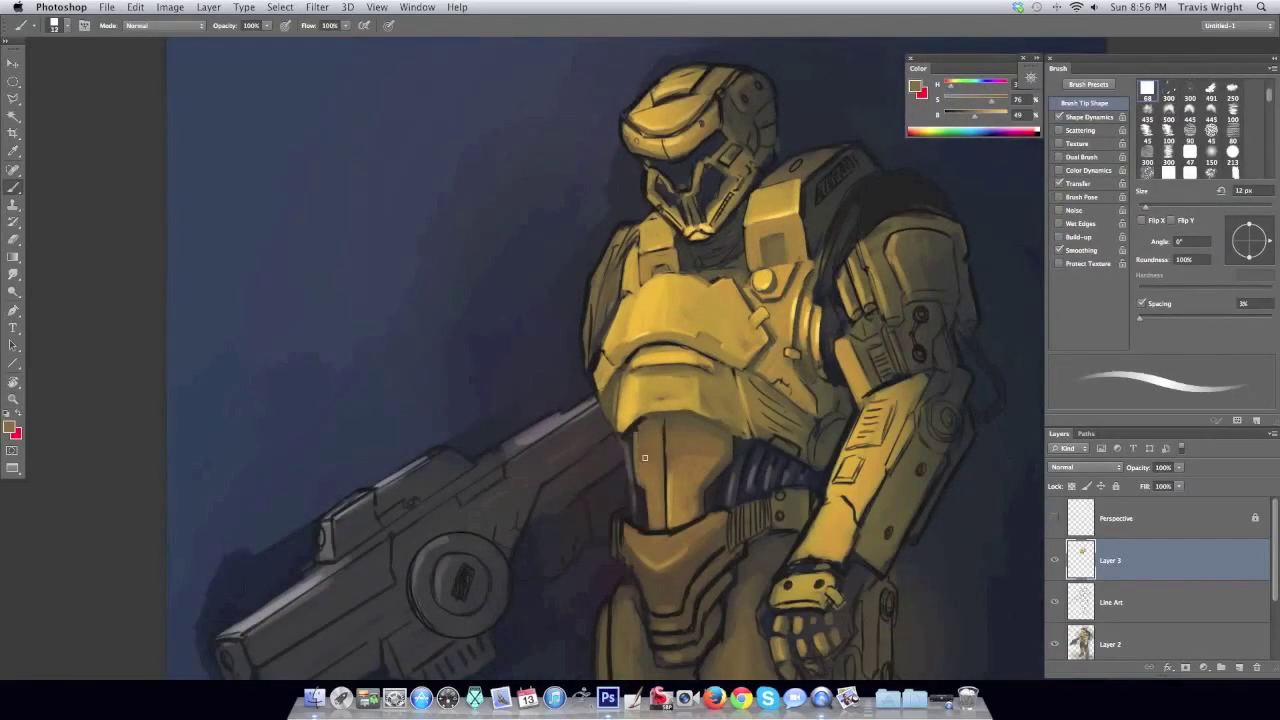
{"action": "right_click", "coordinate": [654, 400]}
{"action": "key", "text": "Escape"}
{"action": "left_click", "coordinate": [680, 470], "text": "alt"}
{"action": "key", "text": "h"}
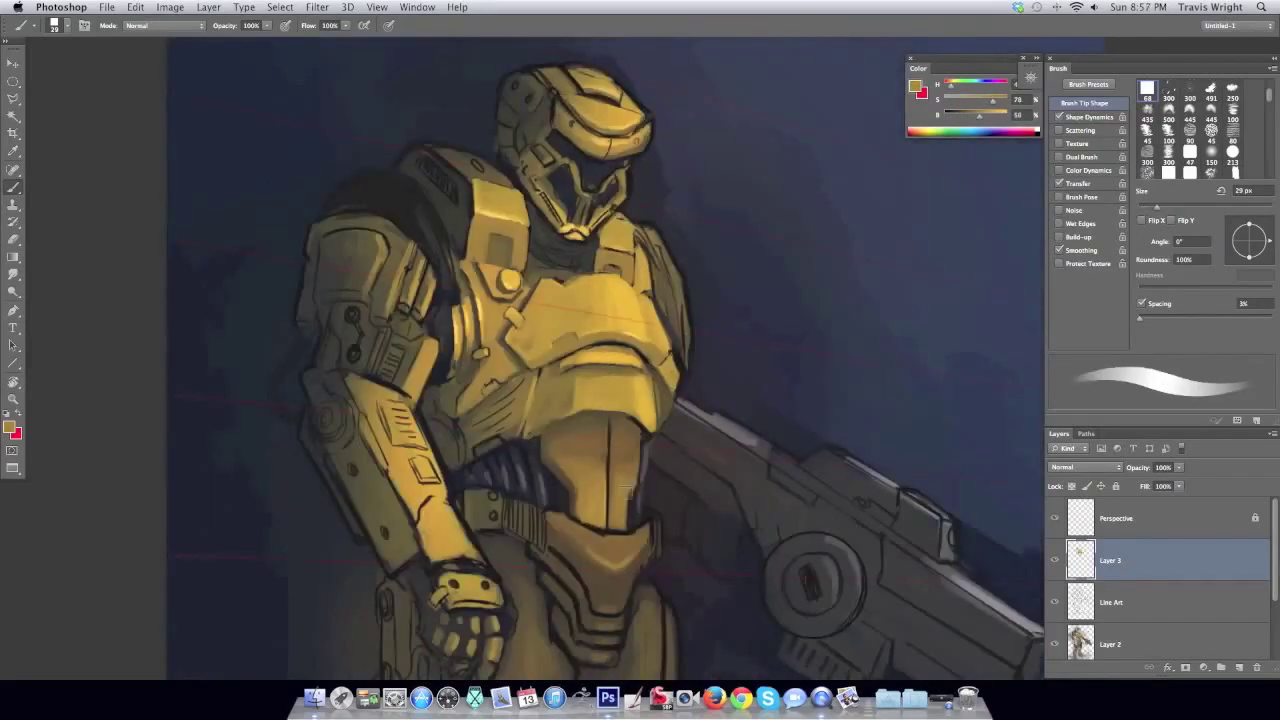
{"action": "key", "text": "ctrl+minus"}
{"action": "left_click", "coordinate": [826, 249], "text": "alt"}
{"action": "left_click_drag", "start_coordinate": [960, 114], "coordinate": [984, 118]}
Lasso the top of the shoulder plate, paint it pale blue-grey, and deselect.
{"action": "key", "text": "l"}
{"action": "left_click_drag", "start_coordinate": [537, 253], "coordinate": [555, 245]}
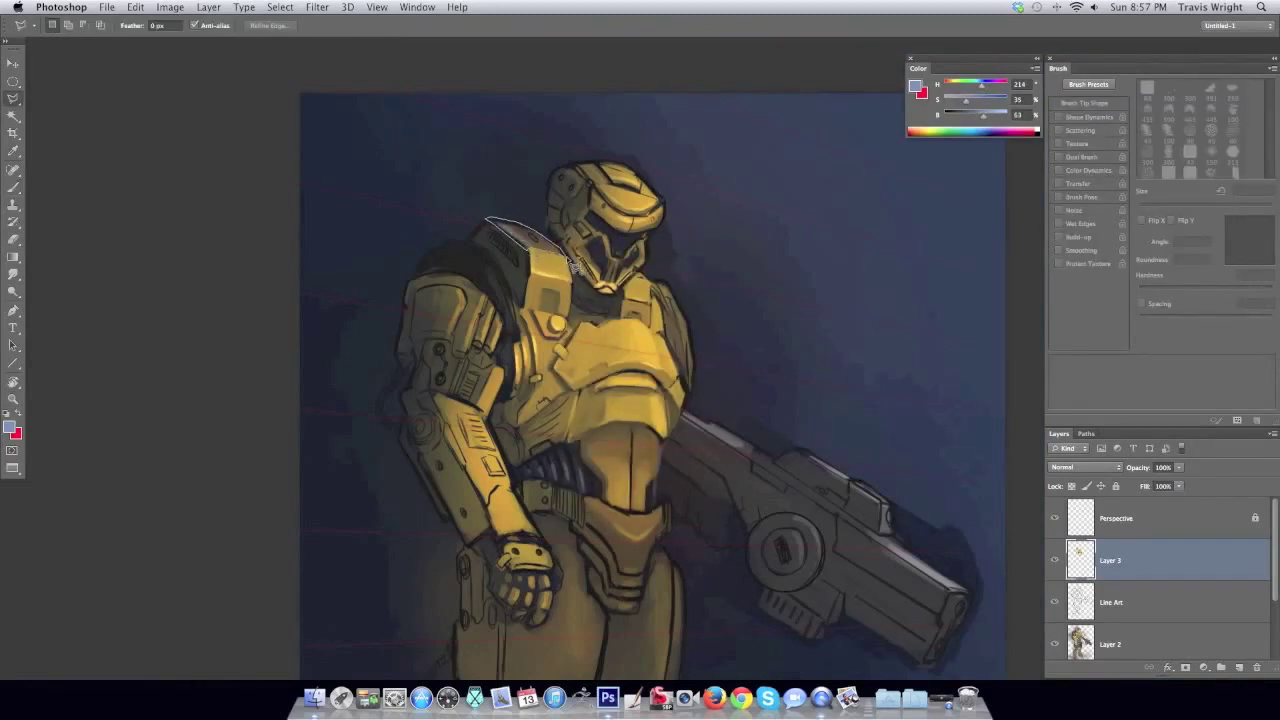
{"action": "key", "text": "b"}
{"action": "left_click_drag", "start_coordinate": [560, 255], "coordinate": [480, 222]}
{"action": "key", "text": "ctrl+d"}
Mirror the canvas to check the shoulder highlight, sample a dark tone, and zoom out.
{"action": "key", "text": "w"}
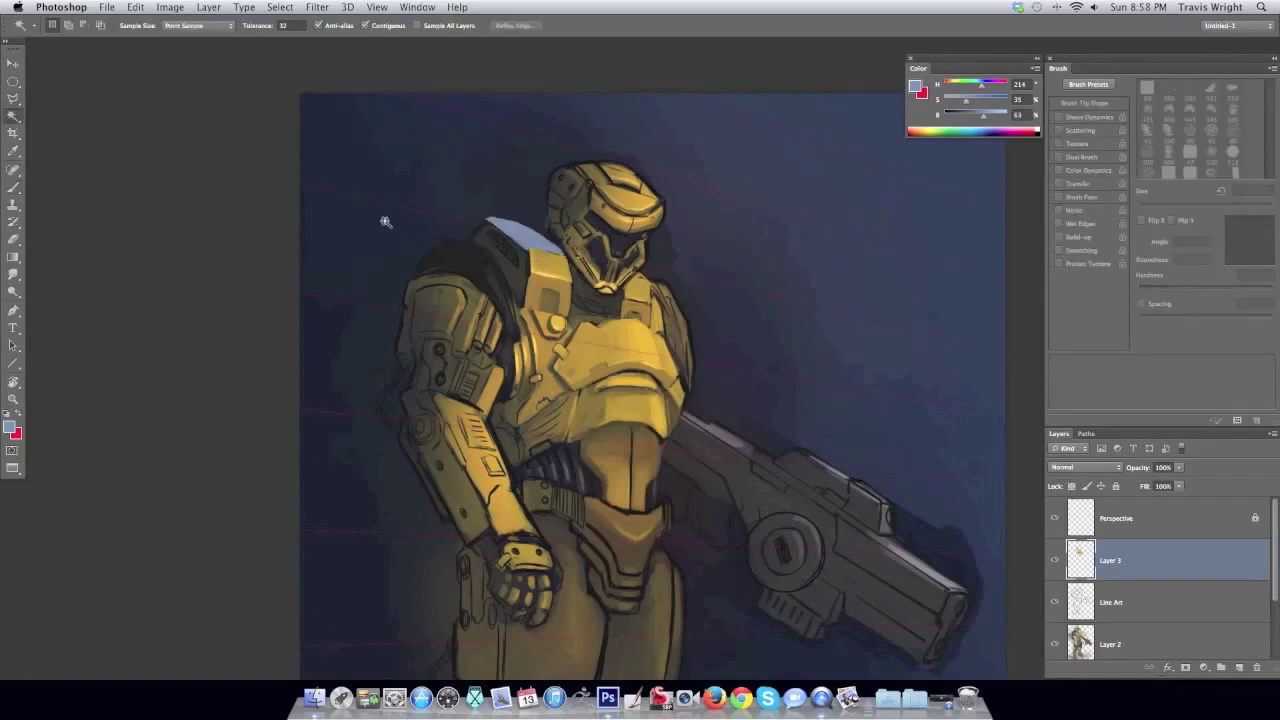
{"action": "key", "text": "b"}
{"action": "key", "text": "h"}
{"action": "left_click", "coordinate": [791, 280], "text": "alt"}
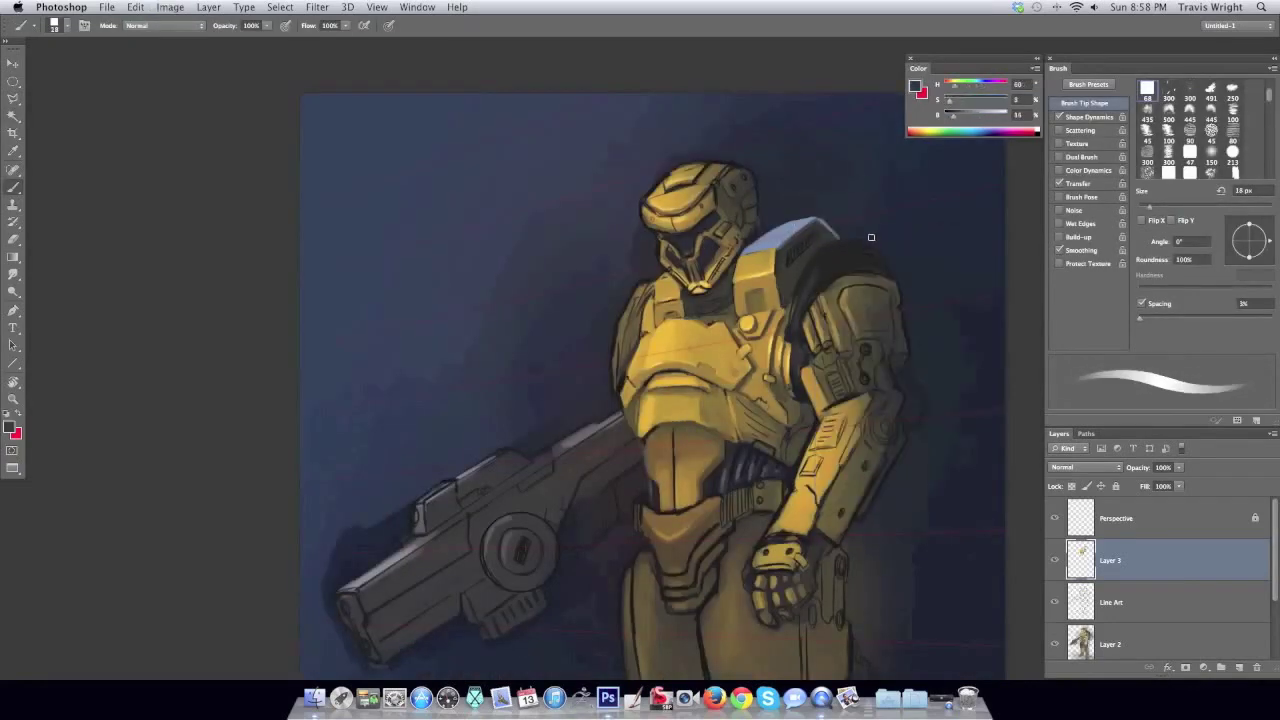
{"action": "key", "text": "h"}
{"action": "right_click", "coordinate": [757, 185]}
{"action": "key", "text": "Return"}
{"action": "key", "text": "z"}
{"action": "left_click", "coordinate": [683, 289], "text": "alt"}
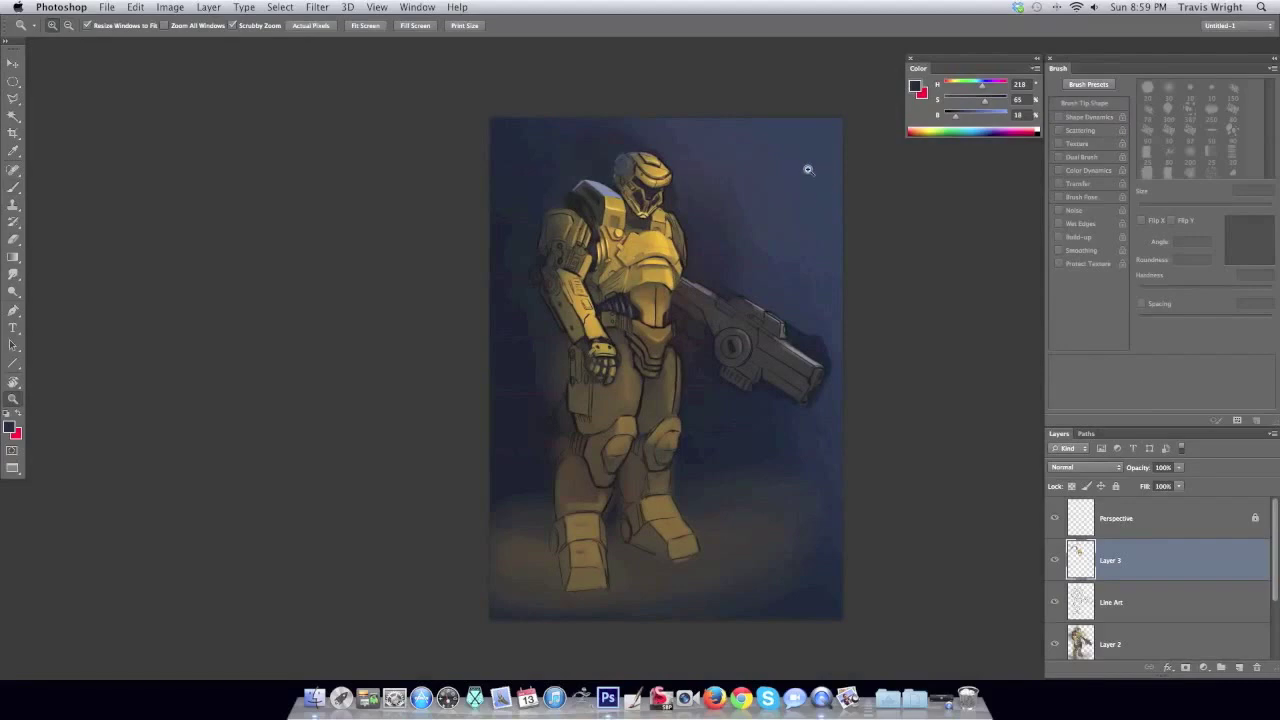
Zoom in on the soldier, sample tan and dark grey armour tones, and set a 10 px brush.
{"action": "left_click", "coordinate": [643, 229]}
{"action": "key", "text": "b"}
{"action": "right_click", "coordinate": [656, 210]}
{"action": "key", "text": "Return"}
{"action": "left_click", "coordinate": [627, 225], "text": "alt"}
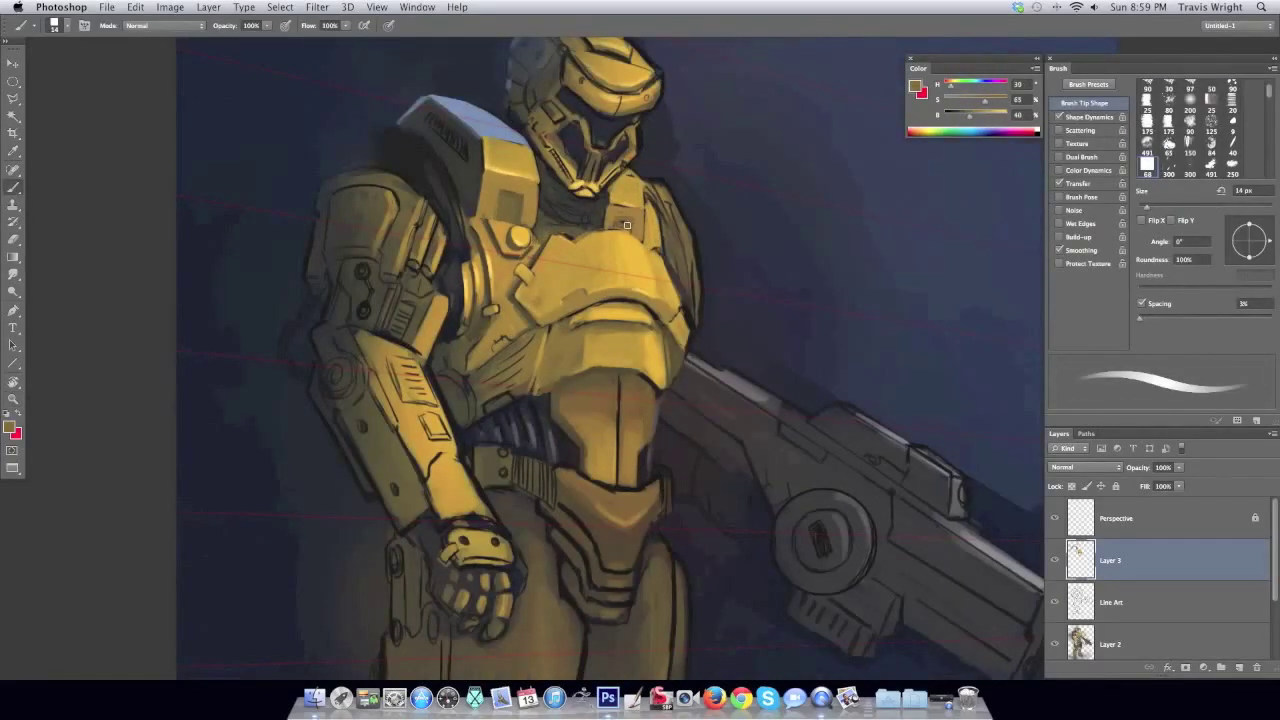
{"action": "left_click", "coordinate": [606, 214], "text": "alt"}
{"action": "right_click", "coordinate": [651, 144]}
{"action": "key", "text": "Return"}
{"action": "left_click", "coordinate": [592, 148], "text": "alt"}
{"action": "right_click", "coordinate": [592, 148]}
{"action": "type", "text": "10"}
{"action": "key", "text": "Return"}
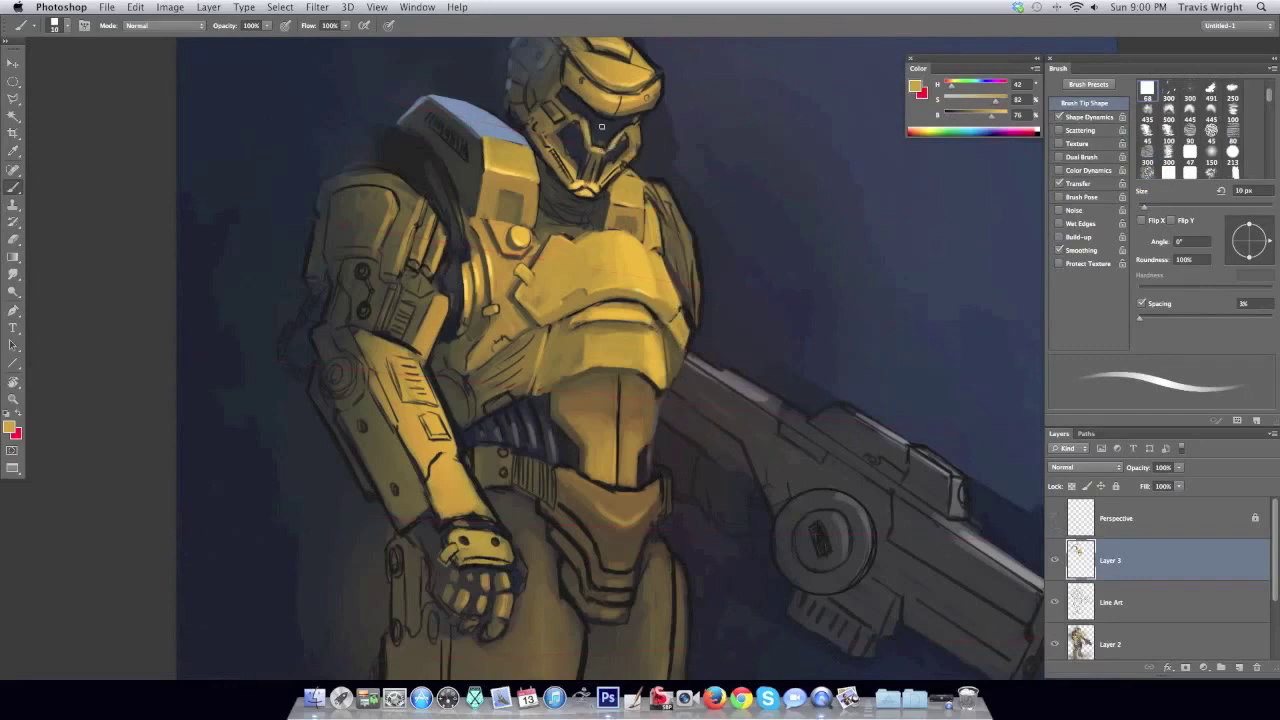
Sample brown, yellow and near-black helmet tones, shrink the brush to 8 px, and mirror the canvas.
{"action": "left_click", "coordinate": [573, 175], "text": "alt"}
{"action": "left_click", "coordinate": [538, 145], "text": "alt"}
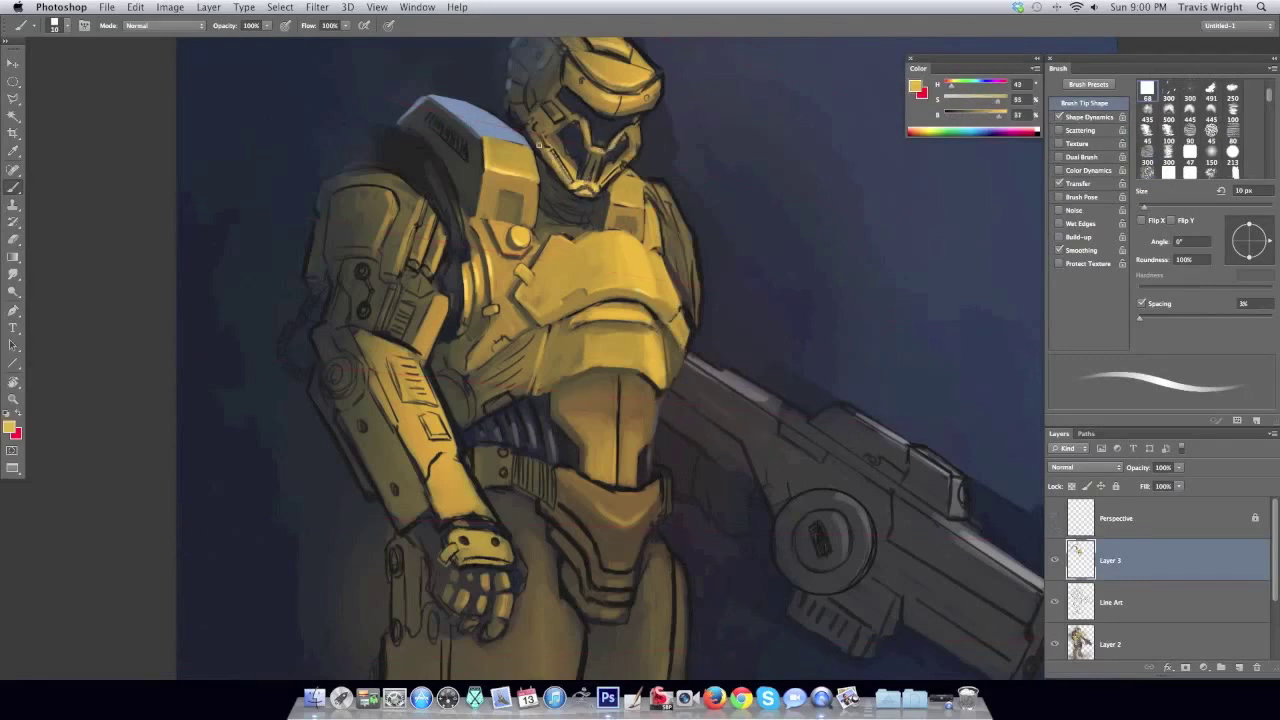
{"action": "left_click", "coordinate": [578, 159], "text": "alt"}
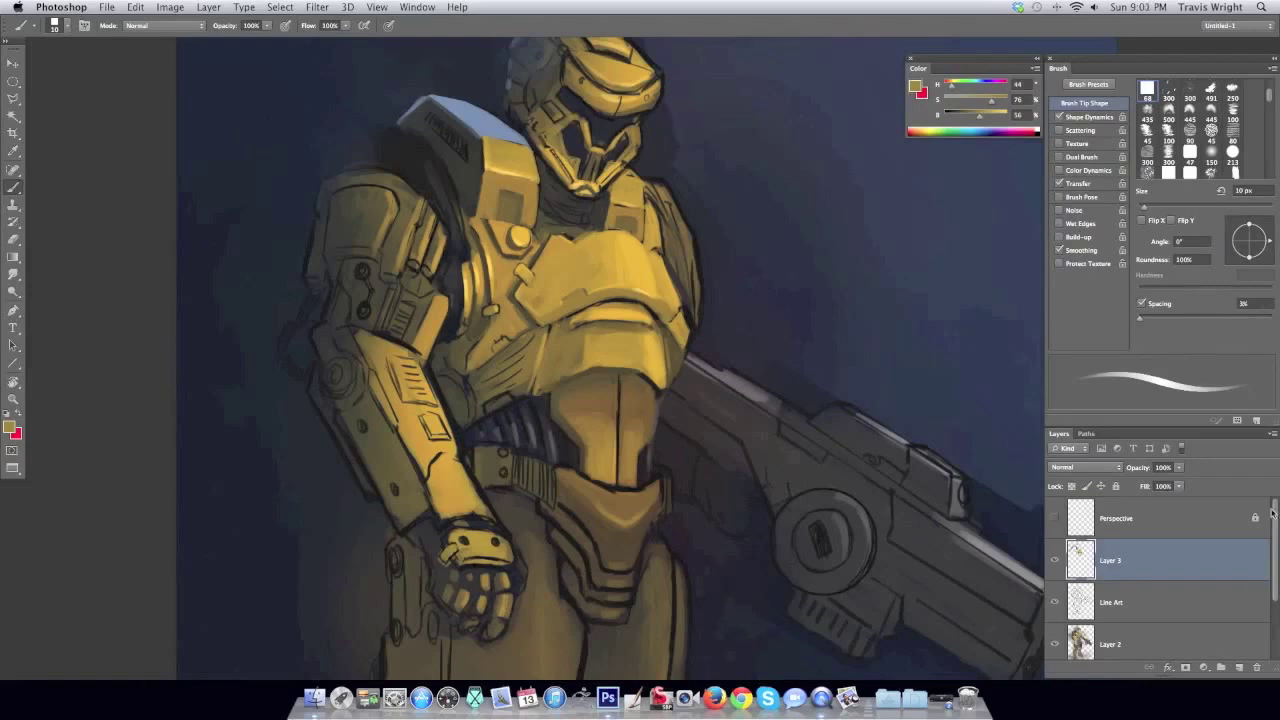
{"action": "left_click", "coordinate": [600, 140], "text": "alt"}
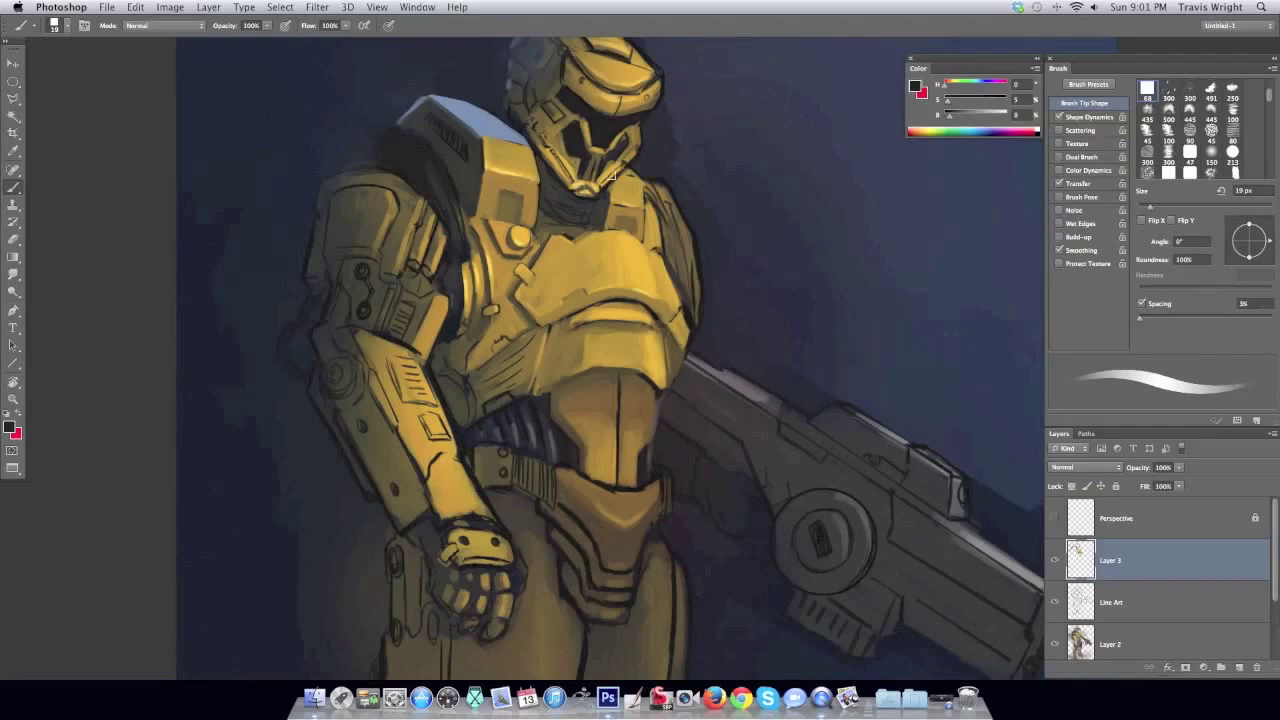
{"action": "right_click", "coordinate": [640, 190]}
{"action": "key", "text": "Return"}
{"action": "left_click", "coordinate": [617, 75], "text": "alt"}
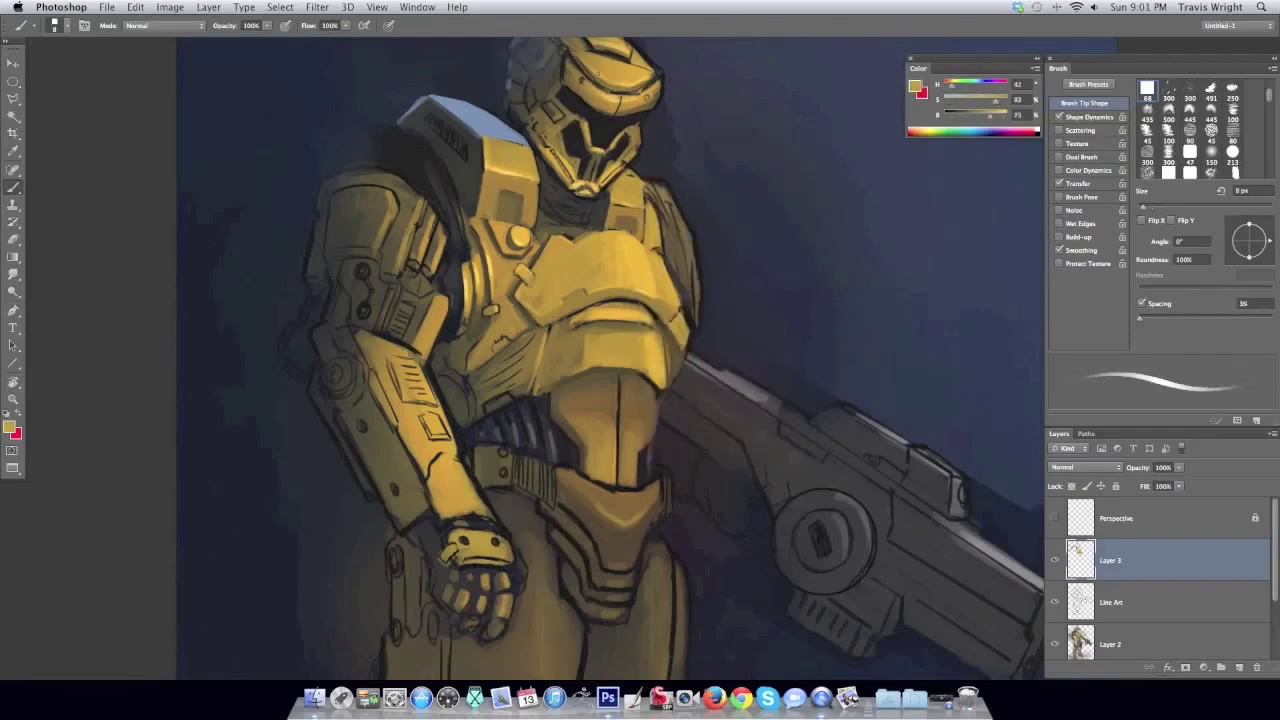
{"action": "key", "text": "ctrl+shift+h"}
Paint small yellow highlight strokes across the helmet with a smaller brush, checking in mirrored view.
{"action": "mouse_move", "coordinate": [730, 205]}
{"action": "left_mouse_down"}
{"action": "mouse_move", "coordinate": [765, 180]}
{"action": "mouse_move", "coordinate": [745, 156]}
{"action": "left_mouse_up"}
{"action": "key", "text": "bracketleft"}
{"action": "left_click_drag", "start_coordinate": [682, 200], "coordinate": [775, 160]}
{"action": "left_click_drag", "start_coordinate": [680, 205], "coordinate": [770, 153]}
{"action": "left_click", "coordinate": [713, 229], "text": "alt"}
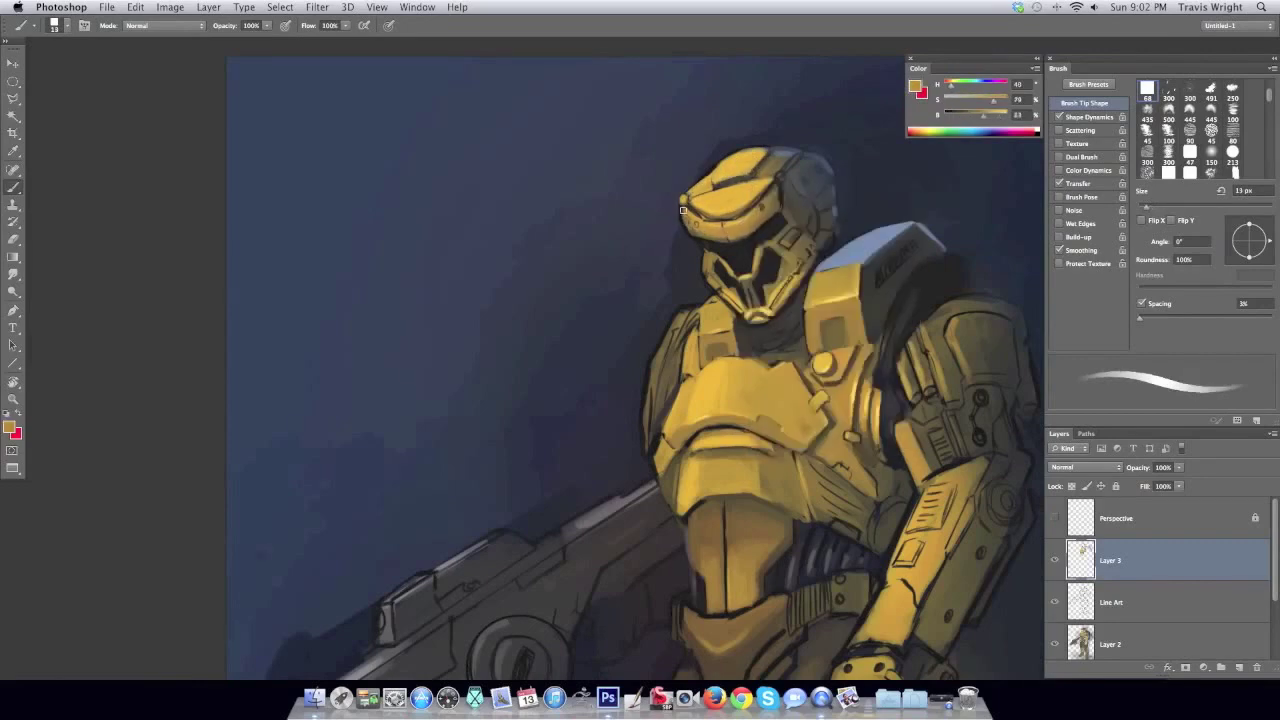
{"action": "key", "text": "ctrl+shift+h"}
Sample darker and warmer armour yellows and switch between 16 px and 13 px brush presets.
{"action": "left_click", "coordinate": [617, 202], "text": "alt"}
{"action": "right_click", "coordinate": [710, 220]}
{"action": "double_click", "coordinate": [740, 460]}
{"action": "left_click", "coordinate": [633, 225], "text": "alt"}
{"action": "left_click", "coordinate": [640, 181], "text": "alt"}
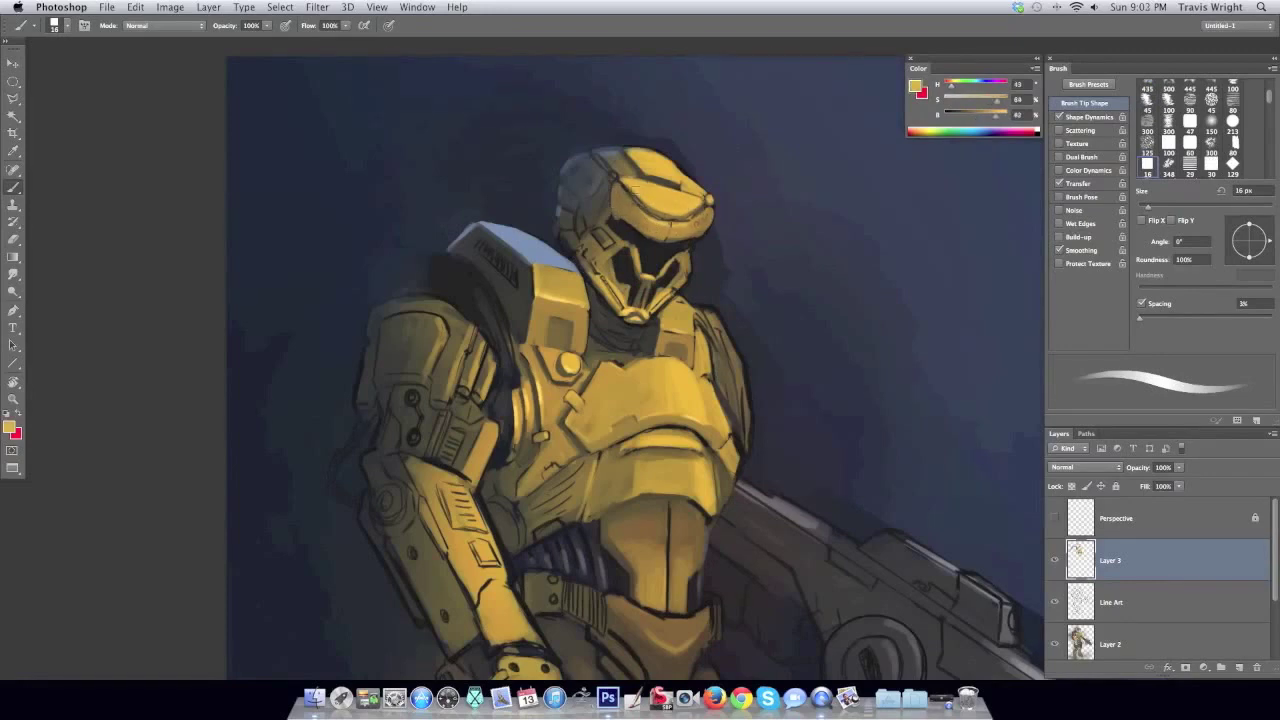
{"action": "key", "text": "ctrl+shift+h"}
{"action": "left_click", "coordinate": [785, 176], "text": "alt"}
{"action": "right_click", "coordinate": [785, 176]}
{"action": "double_click", "coordinate": [850, 250]}
Brighten the top of the helmet with a bright yellow highlight and touch it up.
{"action": "left_click", "coordinate": [783, 176], "text": "alt"}
{"action": "left_click_drag", "start_coordinate": [778, 180], "coordinate": [800, 150]}
{"action": "left_click", "coordinate": [784, 172], "text": "alt"}
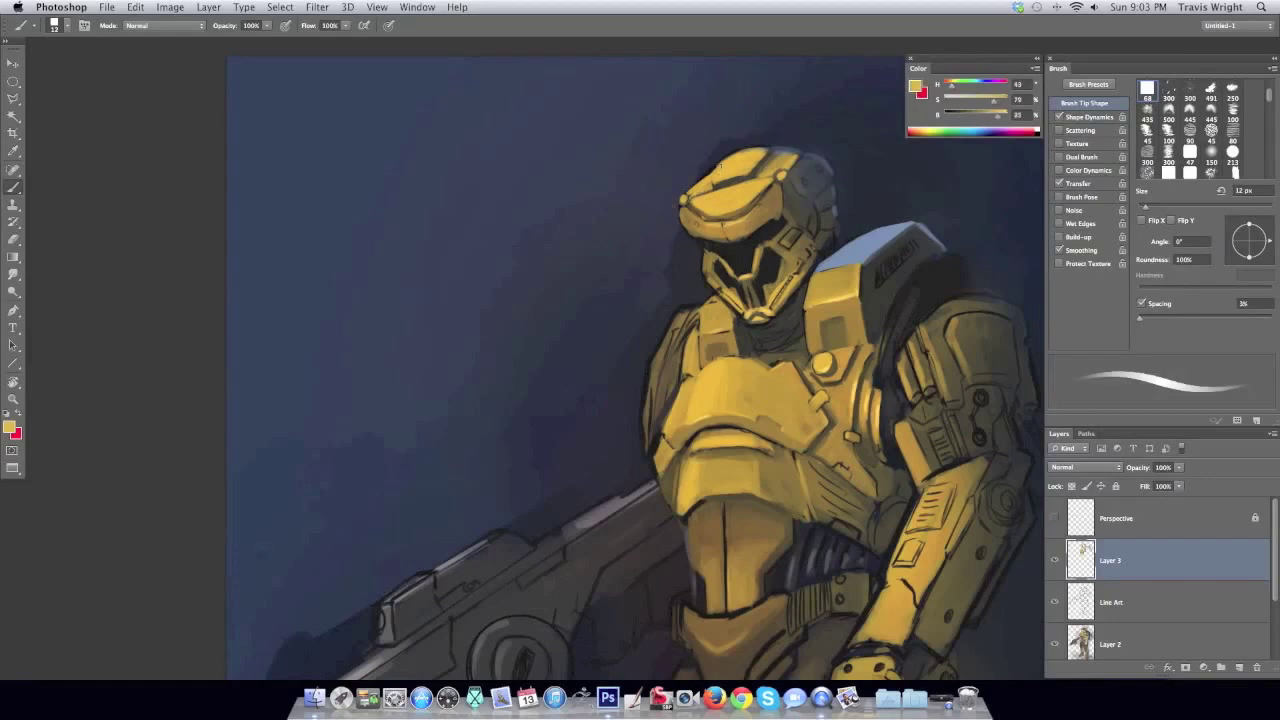
{"action": "left_click", "coordinate": [828, 190], "text": "alt"}
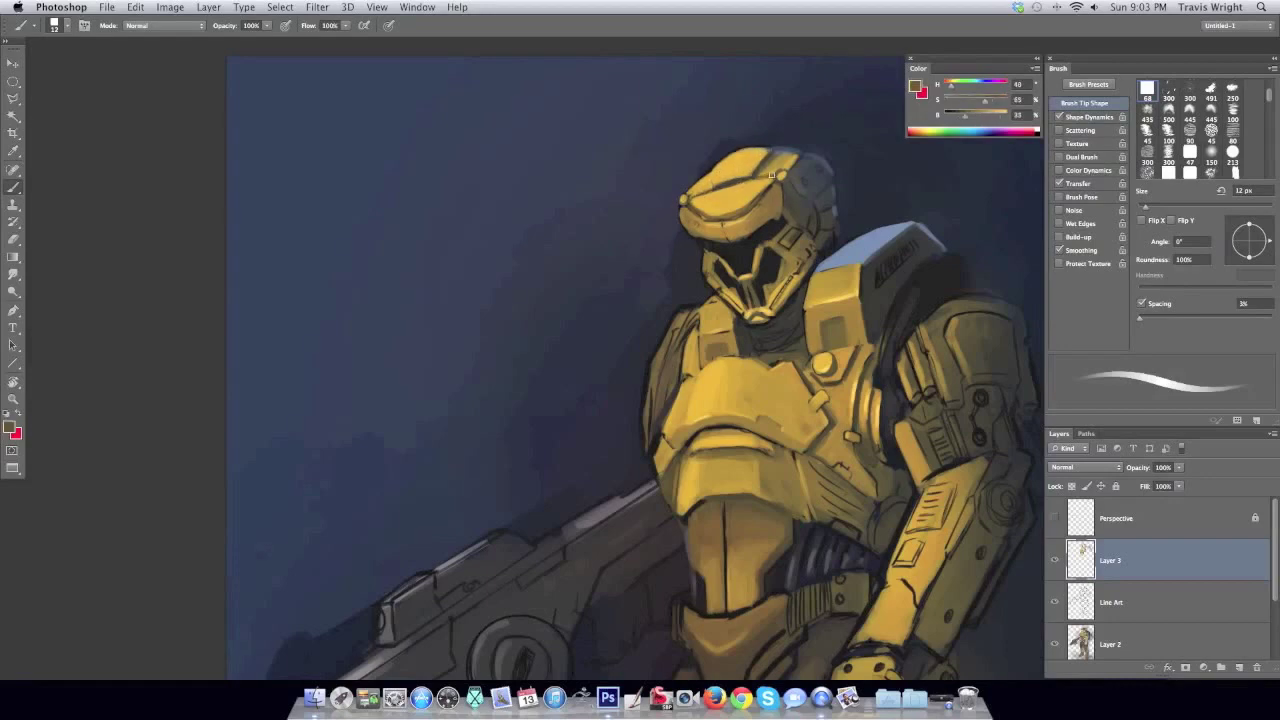
{"action": "key", "text": "ctrl+shift+h"}
{"action": "key", "text": "bracketright"}
{"action": "key", "text": "bracketright"}
{"action": "key", "text": "bracketright"}
Refine the dark visor lines with near-black and gold tones using a 7 px brush.
{"action": "left_click", "coordinate": [637, 212], "text": "alt"}
{"action": "key", "text": "bracketleft"}
{"action": "left_click", "coordinate": [694, 238], "text": "alt"}
{"action": "key", "text": "bracketleft"}
{"action": "key", "text": "bracketleft"}
{"action": "key", "text": "bracketleft"}
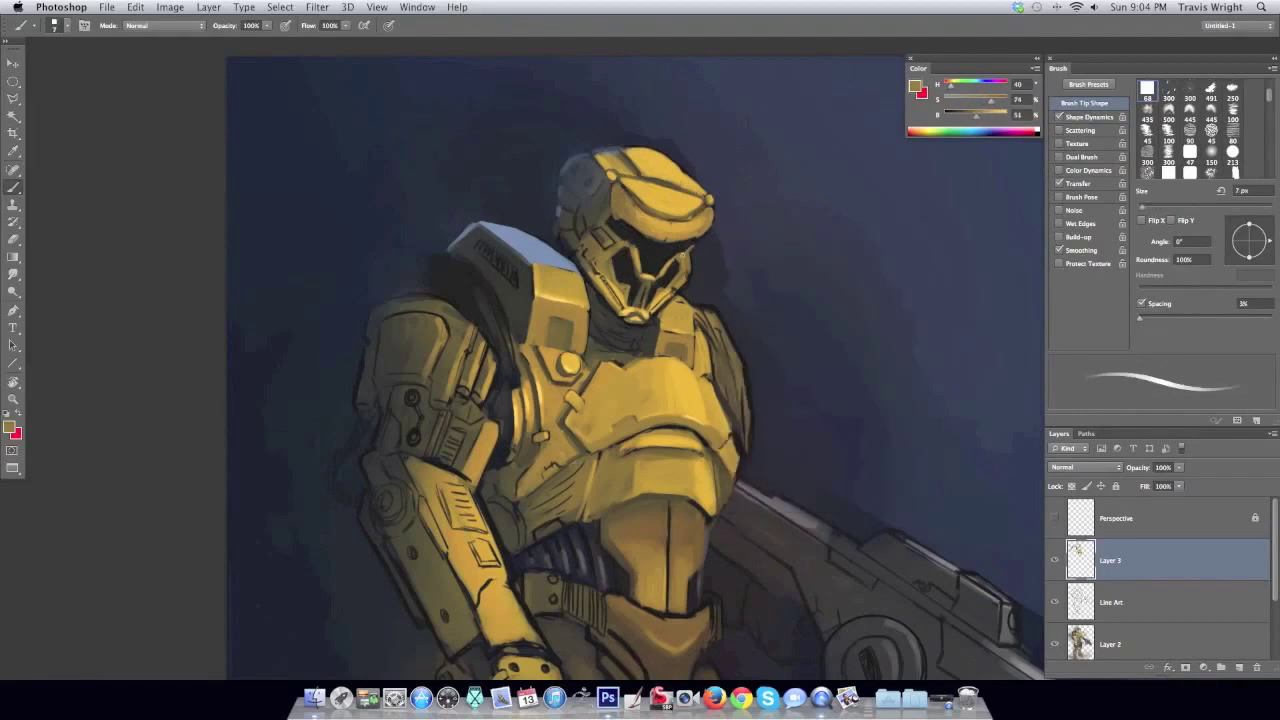
{"action": "left_click", "coordinate": [689, 246], "text": "alt"}
{"action": "left_click", "coordinate": [661, 231], "text": "alt"}
{"action": "key", "text": "ctrl+shift+h"}
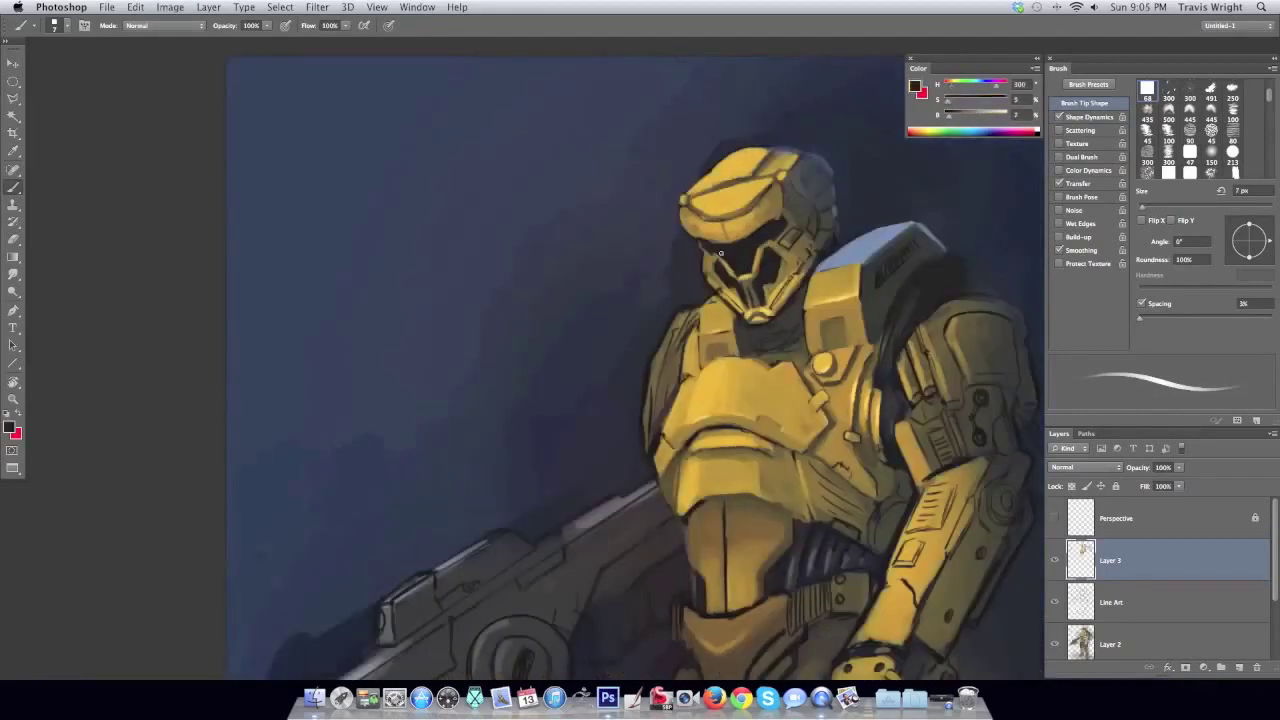
{"action": "left_click", "coordinate": [752, 285], "text": "alt"}
{"action": "left_click", "coordinate": [739, 277], "text": "alt"}
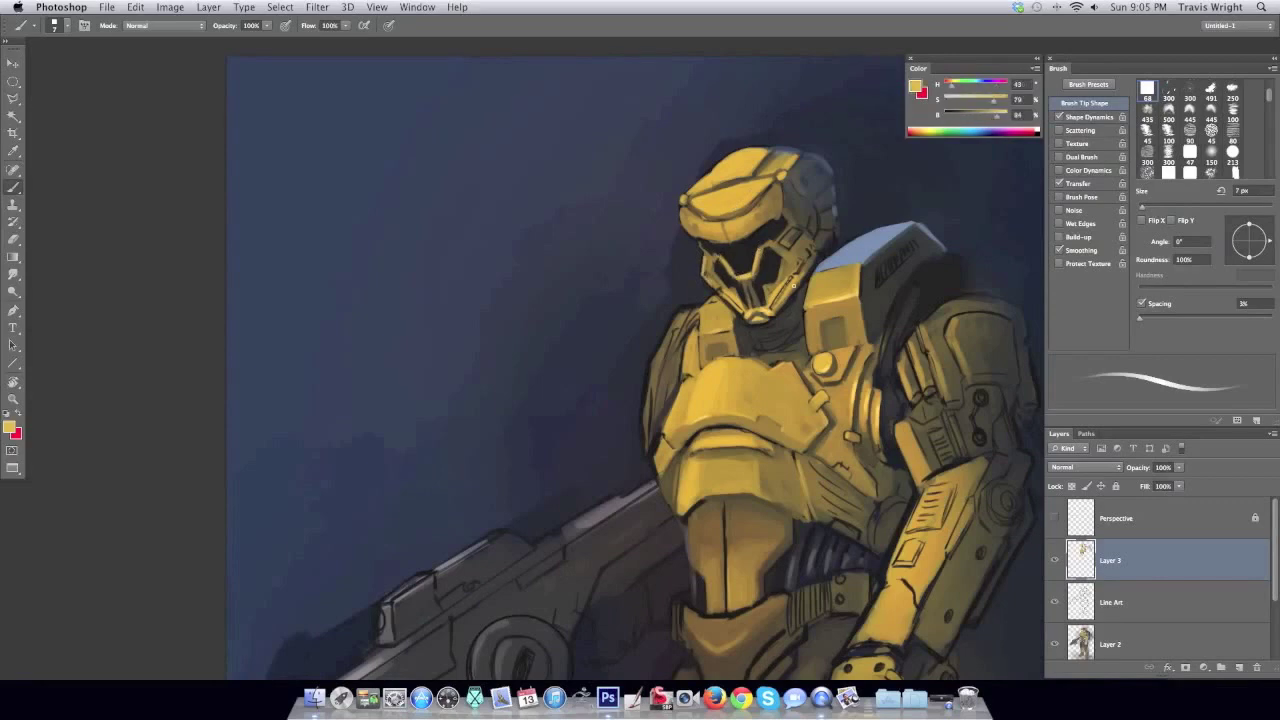
{"action": "left_click", "coordinate": [798, 233], "text": "alt"}
Restore the normal canvas orientation and zoom out to view the whole painting.
{"action": "key", "text": "z"}
{"action": "left_click", "coordinate": [949, 187], "text": "alt"}
{"action": "key", "text": "ctrl+shift+h"}
{"action": "left_click", "coordinate": [949, 187], "text": "alt"}
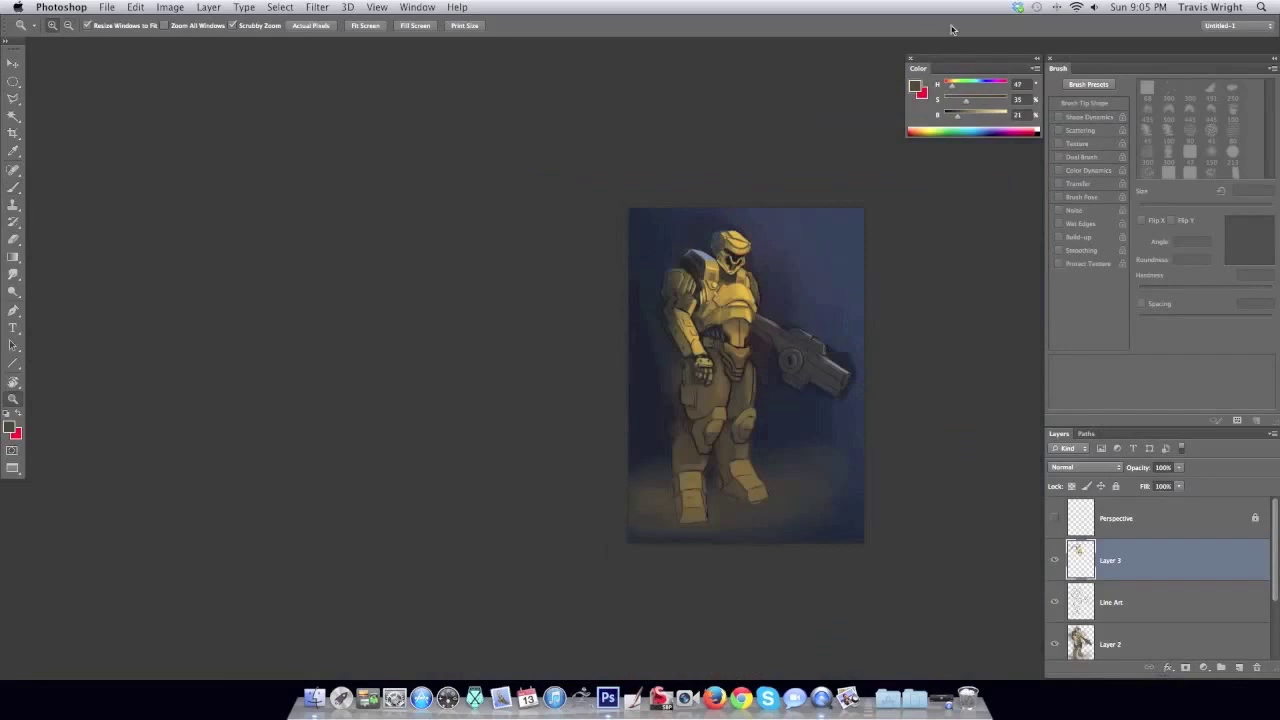
Zoom in on the chest and paint a lighter stroke over its shadow with a 23 px brush.
{"action": "left_click", "coordinate": [757, 282]}
{"action": "left_click", "coordinate": [592, 385], "text": "alt"}
{"action": "right_click", "coordinate": [600, 380]}
{"action": "double_click", "coordinate": [645, 440]}
{"action": "left_click", "coordinate": [580, 385], "text": "alt"}
{"action": "left_click", "coordinate": [572, 367], "text": "alt"}
{"action": "left_click_drag", "start_coordinate": [572, 367], "coordinate": [545, 415]}
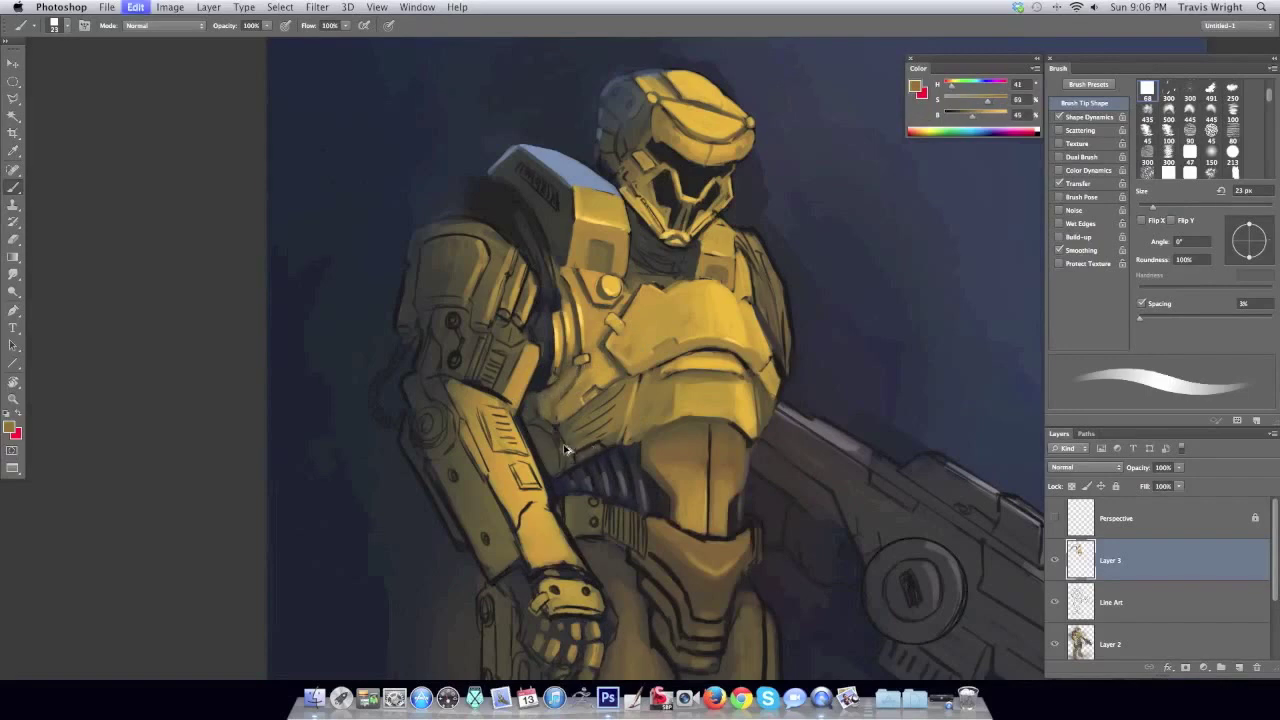
Sample brighter yellow and dark olive chest tones at 13–16 px brush sizes, comparing in mirrored view.
{"action": "key", "text": "ctrl+shift+h"}
{"action": "key", "text": "bracketleft"}
{"action": "left_click", "coordinate": [929, 435], "text": "alt"}
{"action": "right_click", "coordinate": [875, 433]}
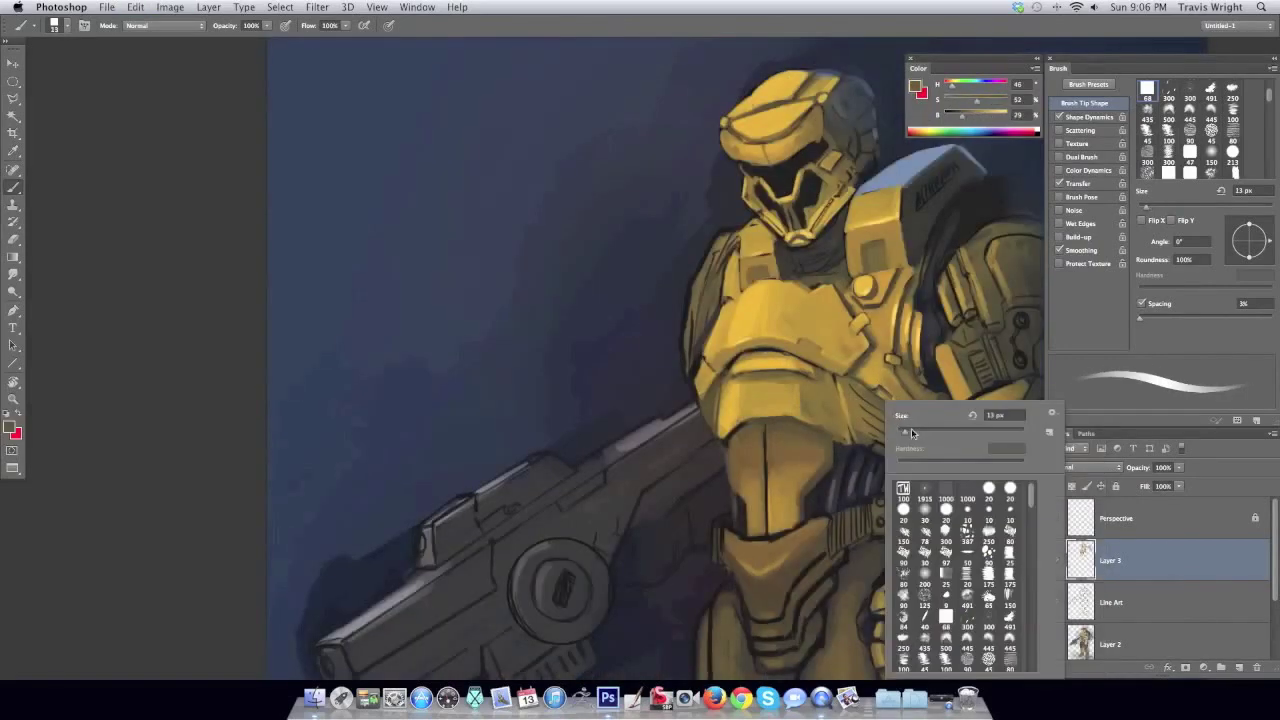
{"action": "left_click", "coordinate": [877, 406], "text": "alt"}
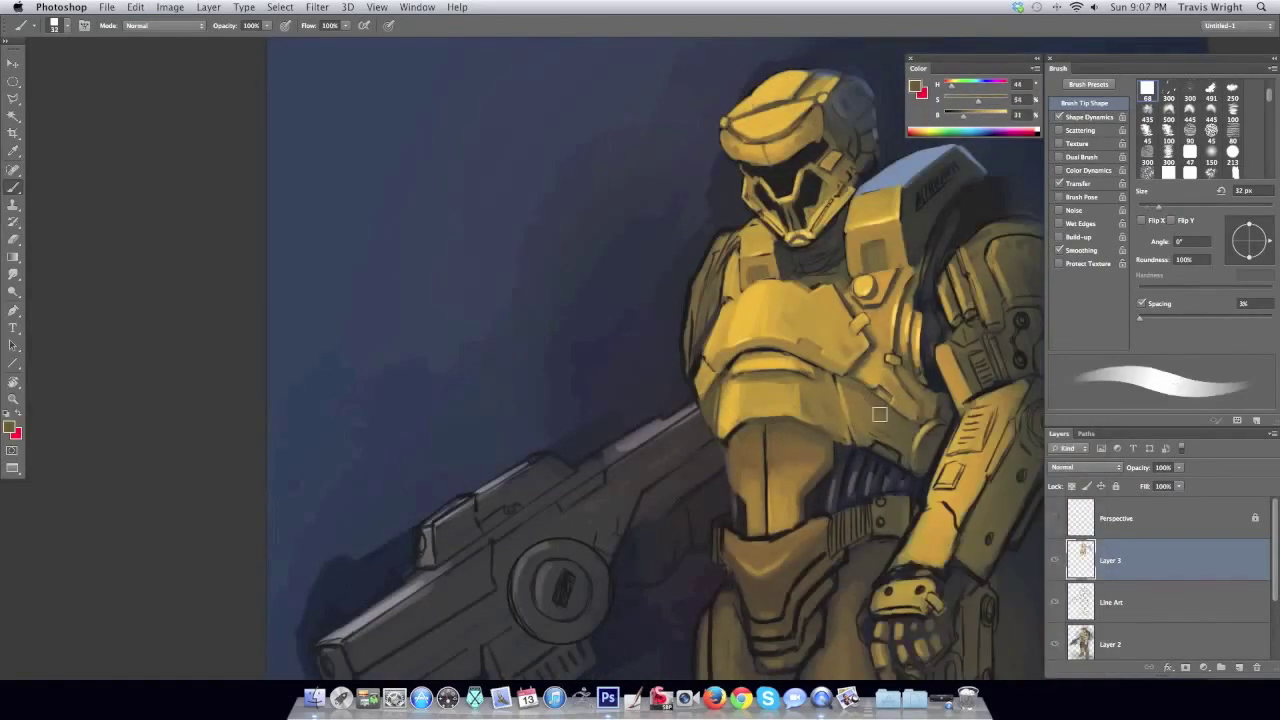
{"action": "key", "text": "bracketleft"}
{"action": "left_click", "coordinate": [895, 452], "text": "alt"}
{"action": "left_click", "coordinate": [897, 448], "text": "alt"}
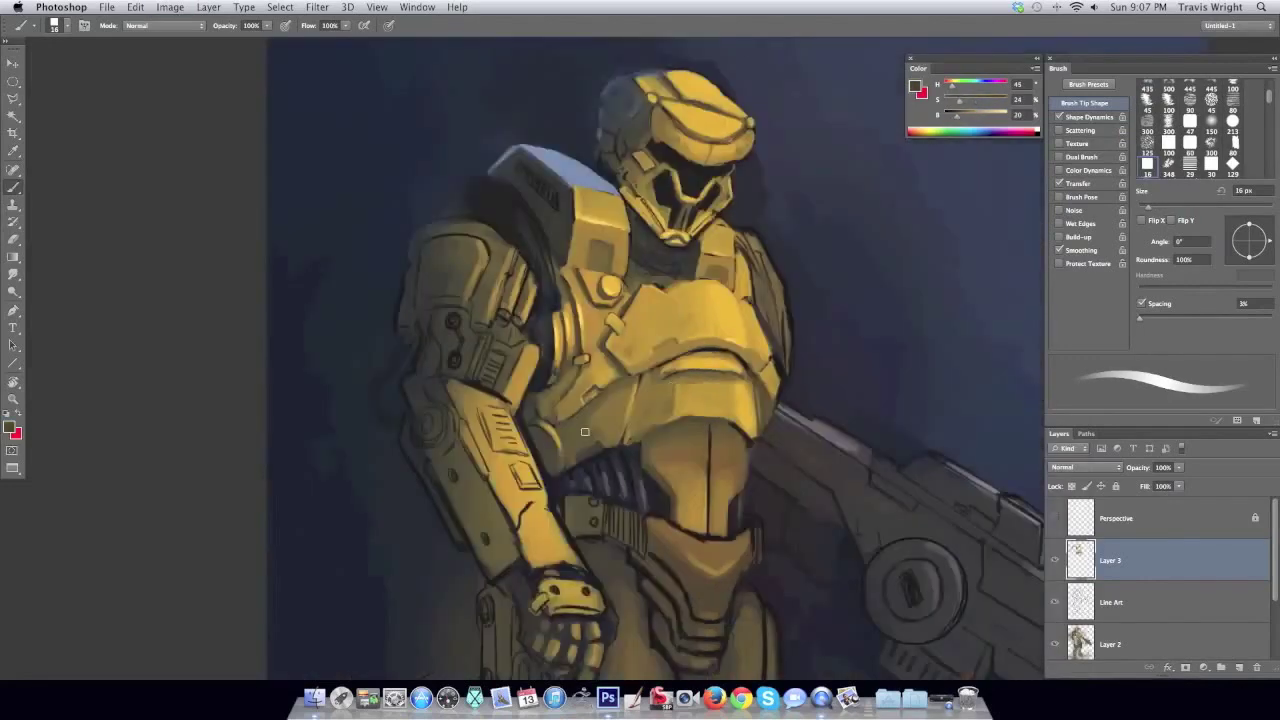
{"action": "key", "text": "ctrl+shift+h"}
{"action": "right_click", "coordinate": [637, 435]}
Reframe the view on the helmet and chest and sample yellow from the chest armour.
{"action": "key", "text": "z"}
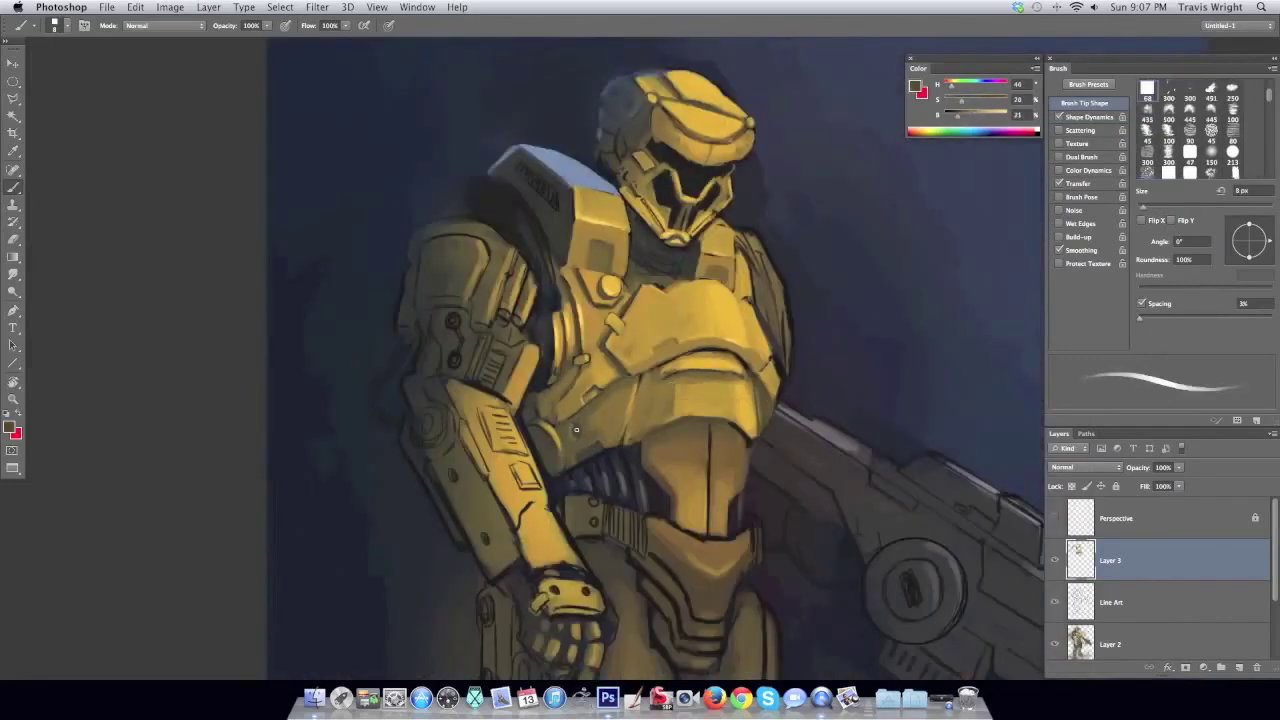
{"action": "left_click", "coordinate": [748, 350], "text": "alt"}
{"action": "left_click", "coordinate": [748, 350]}
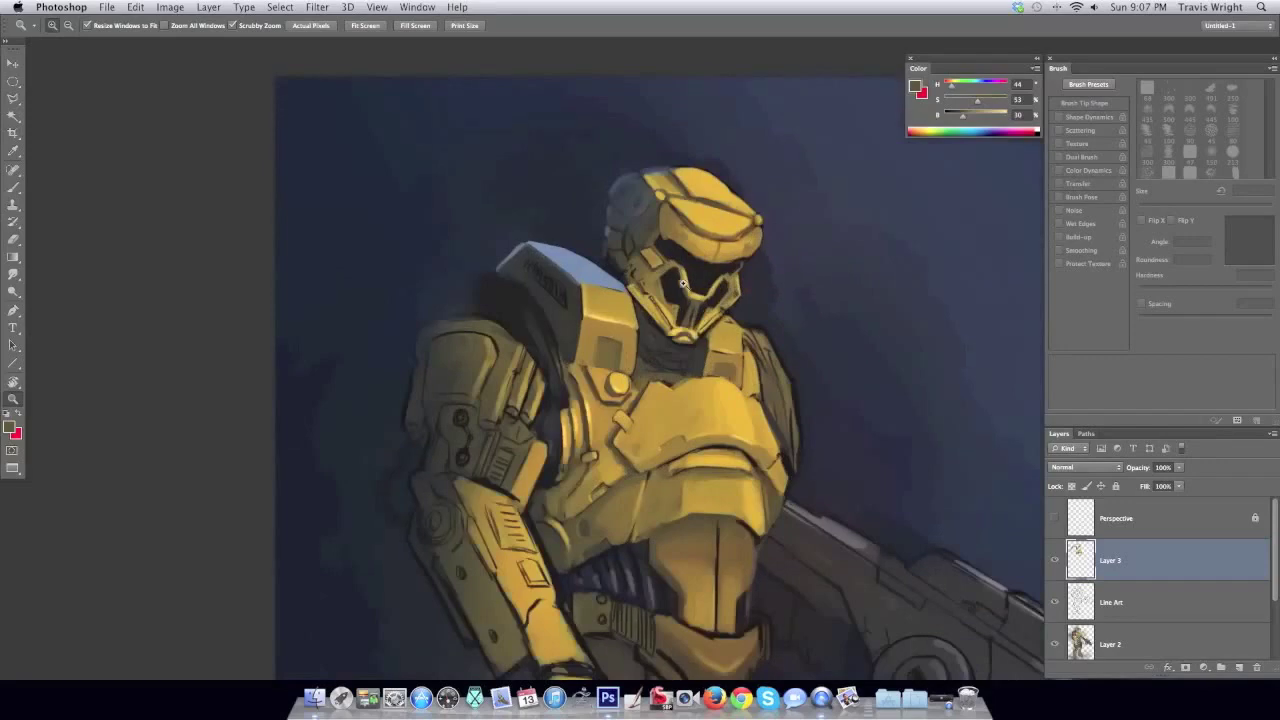
{"action": "key", "text": "b"}
{"action": "right_click", "coordinate": [700, 253]}
{"action": "key", "text": "Escape"}
{"action": "left_click", "coordinate": [776, 403], "text": "alt"}
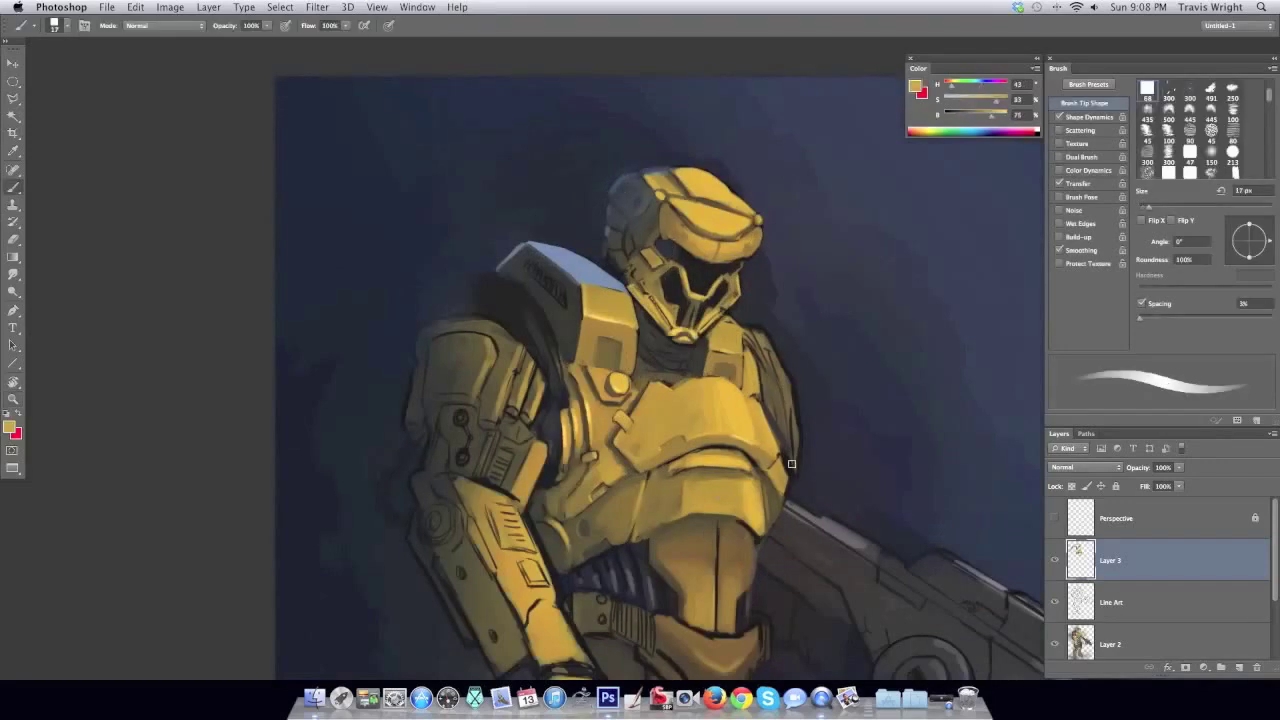
{"action": "right_click", "coordinate": [660, 400]}
{"action": "key", "text": "Escape"}
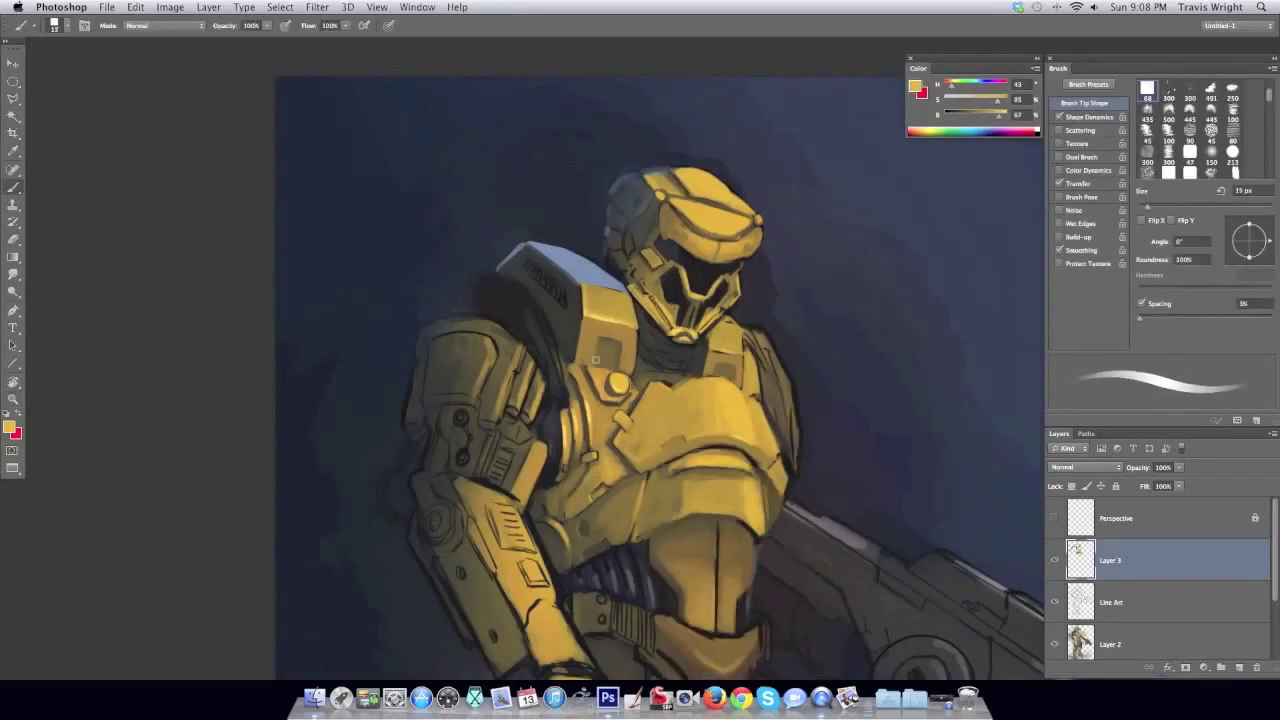
{"action": "left_click", "coordinate": [608, 327], "text": "alt"}
Fit the whole painting in view, flip it back, and zoom in on the figure.
{"action": "key", "text": "ctrl+0"}
{"action": "key", "text": "ctrl+shift+h"}
{"action": "key", "text": "ctrl+plus"}
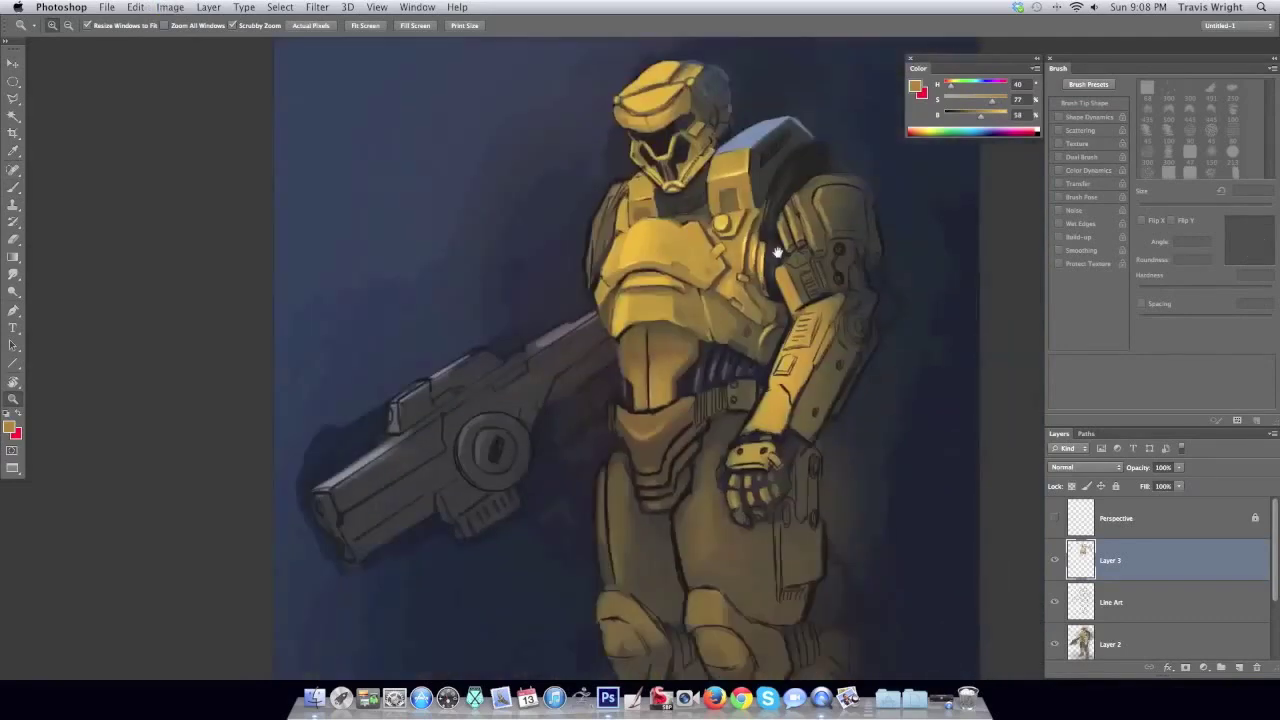
{"action": "key", "text": "ctrl+plus"}
Softly shade the abdomen with a sampled armour colour and a large soft round brush.
{"action": "left_click", "coordinate": [604, 330], "text": "alt"}
{"action": "right_click", "coordinate": [630, 312]}
{"action": "double_click", "coordinate": [669, 420]}
{"action": "left_click_drag", "start_coordinate": [590, 330], "coordinate": [610, 400]}
Pick brighter gold with a 14 px then 10 px brush, flipping the canvas to check.
{"action": "right_click", "coordinate": [655, 375]}
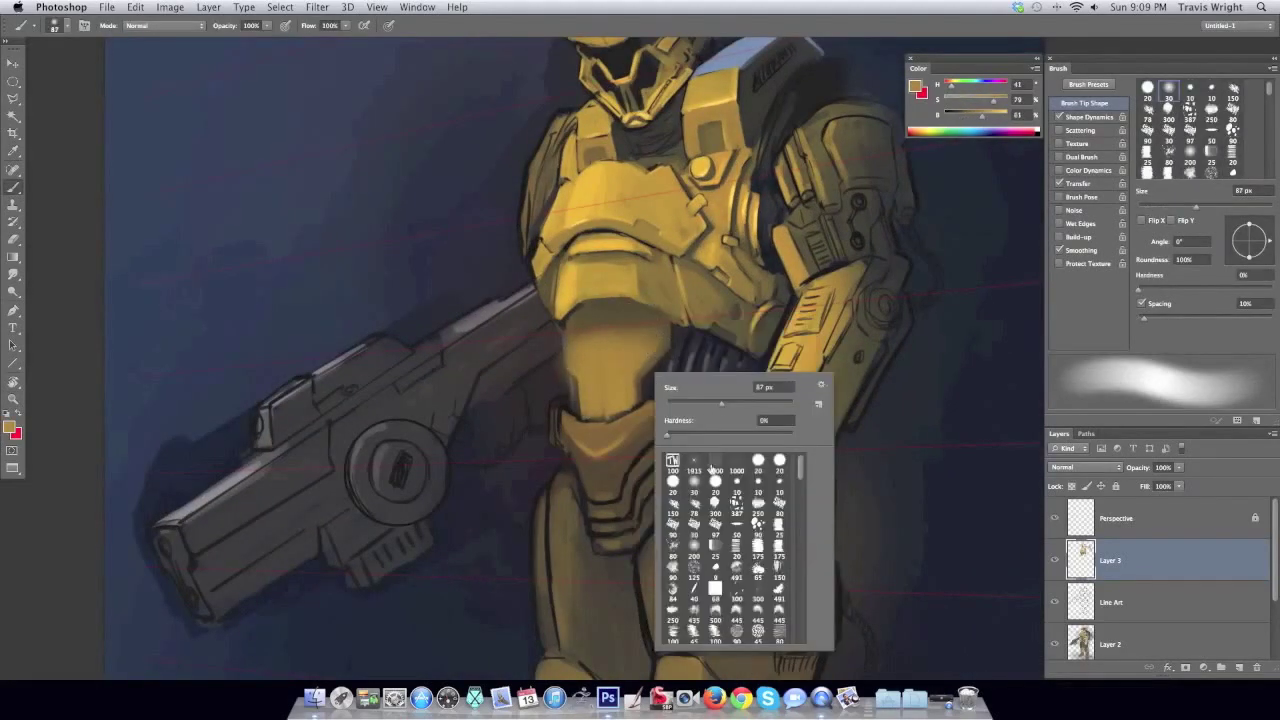
{"action": "double_click", "coordinate": [711, 466]}
{"action": "left_click", "coordinate": [631, 376], "text": "alt"}
{"action": "key", "text": "bracketleft"}
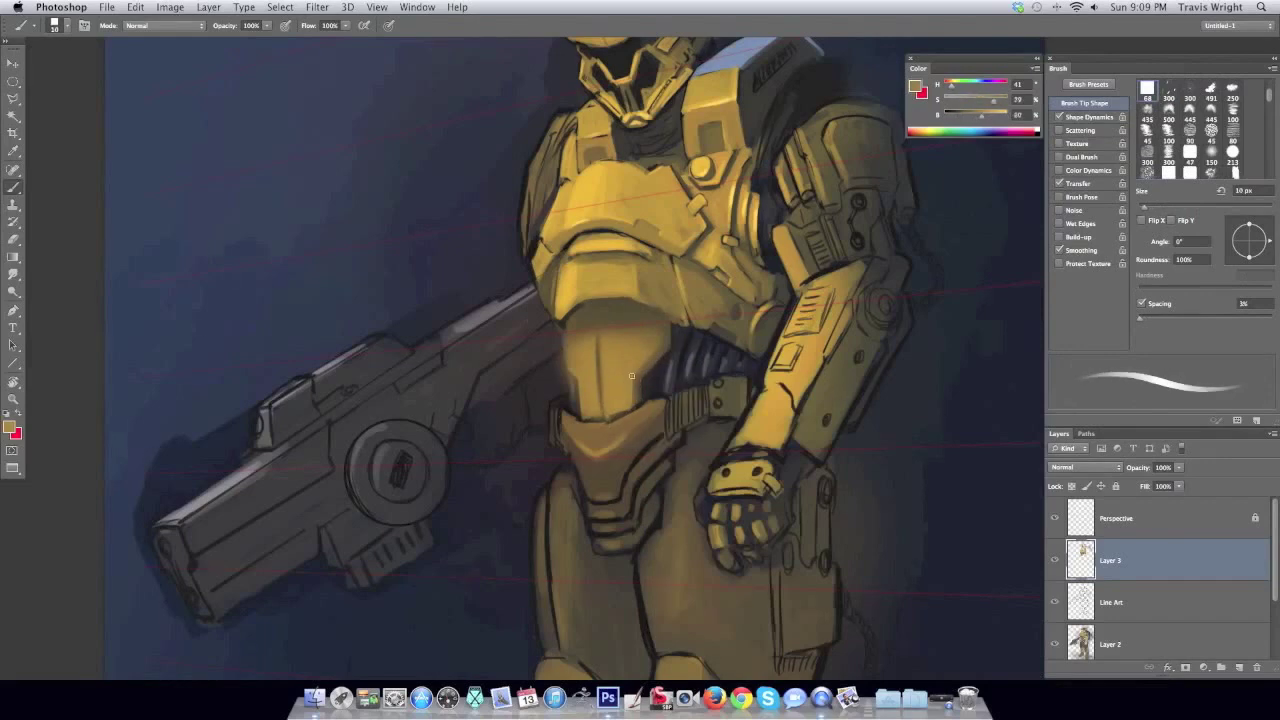
{"action": "left_click", "coordinate": [592, 419], "text": "alt"}
{"action": "key", "text": "ctrl+shift+h"}
{"action": "key", "text": "ctrl+0"}
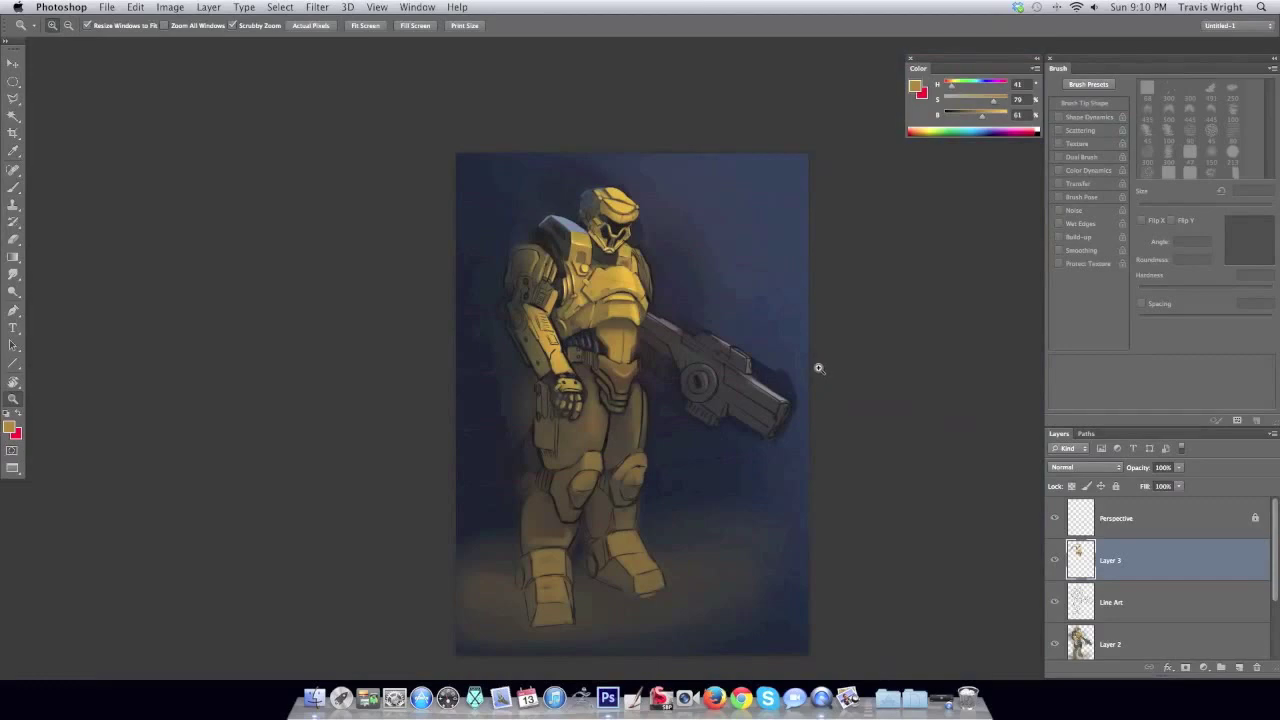
{"action": "key", "text": "ctrl+shift+h"}
{"action": "key", "text": "ctrl+plus"}
{"action": "key", "text": "b"}
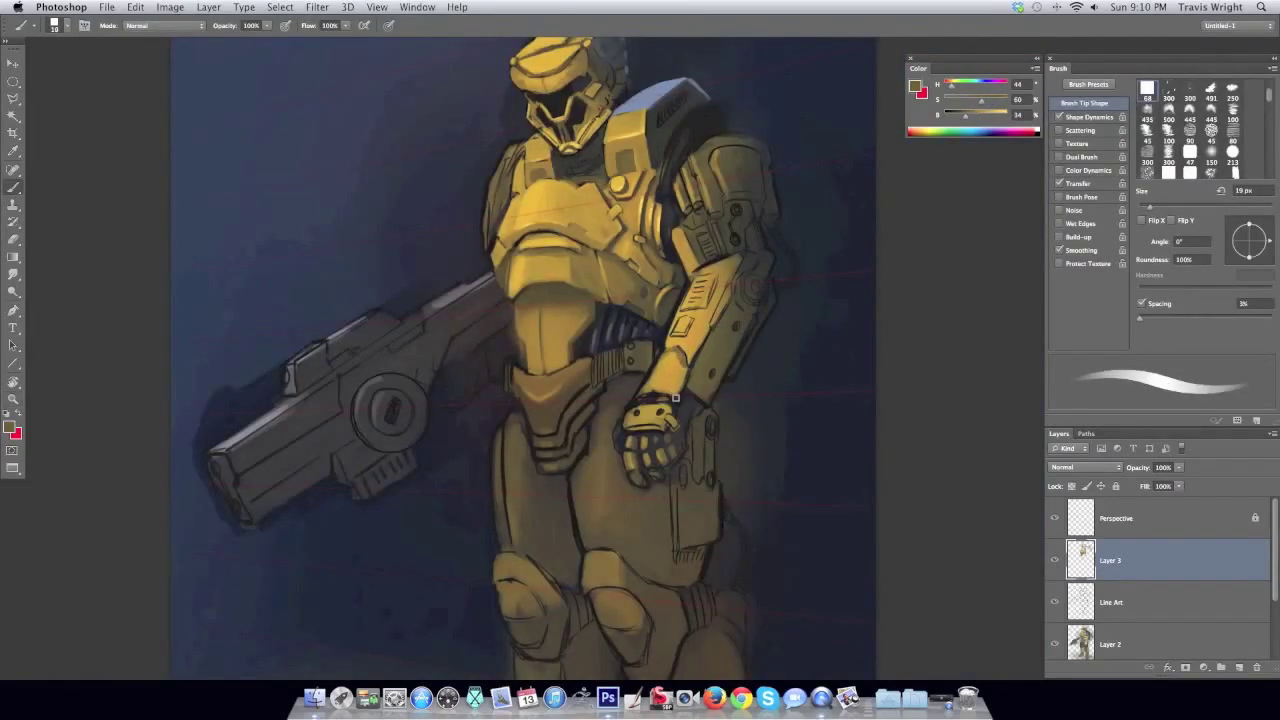
Paint the belly plates with darker and brighter armour golds, brush from 10 to 18 px.
{"action": "left_click", "coordinate": [677, 373], "text": "alt"}
{"action": "right_click", "coordinate": [655, 395]}
{"action": "key", "text": "Escape"}
{"action": "left_click", "coordinate": [673, 400], "text": "alt"}
{"action": "left_click", "coordinate": [680, 395], "text": "alt"}
{"action": "left_click", "coordinate": [628, 408], "text": "alt"}
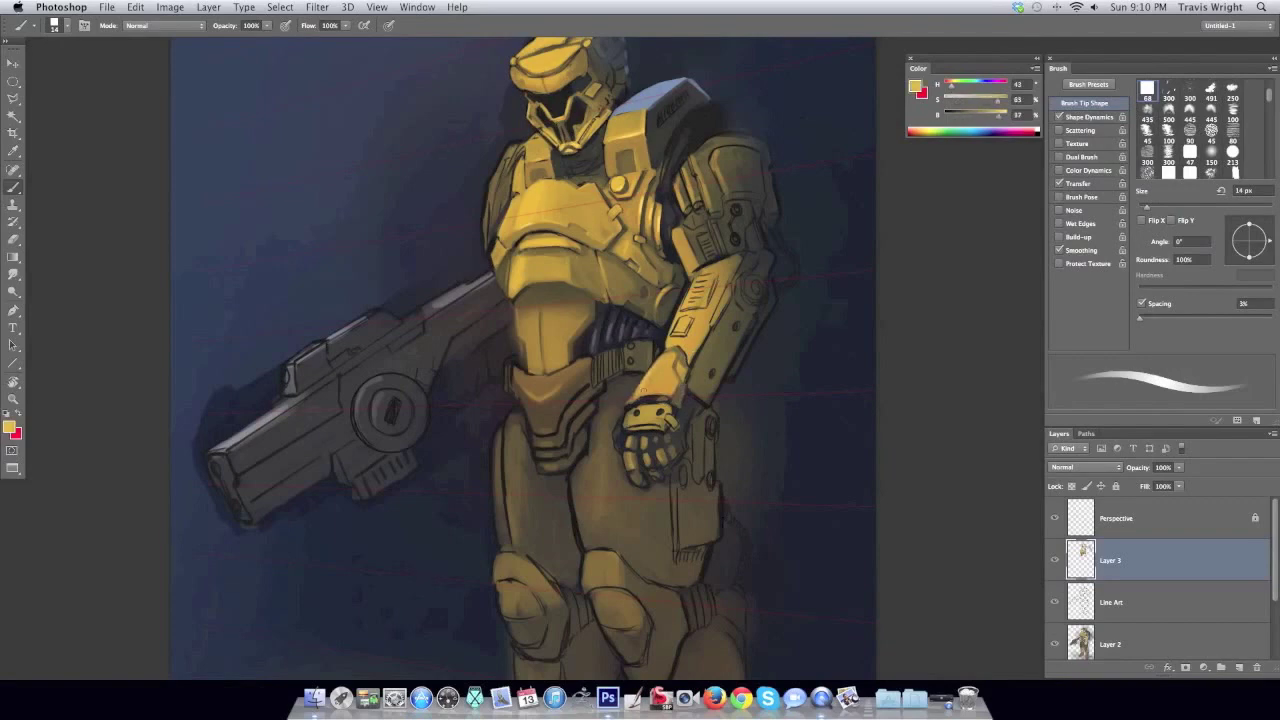
{"action": "right_click", "coordinate": [750, 340]}
{"action": "key", "text": "Escape"}
{"action": "left_click", "coordinate": [662, 346], "text": "alt"}
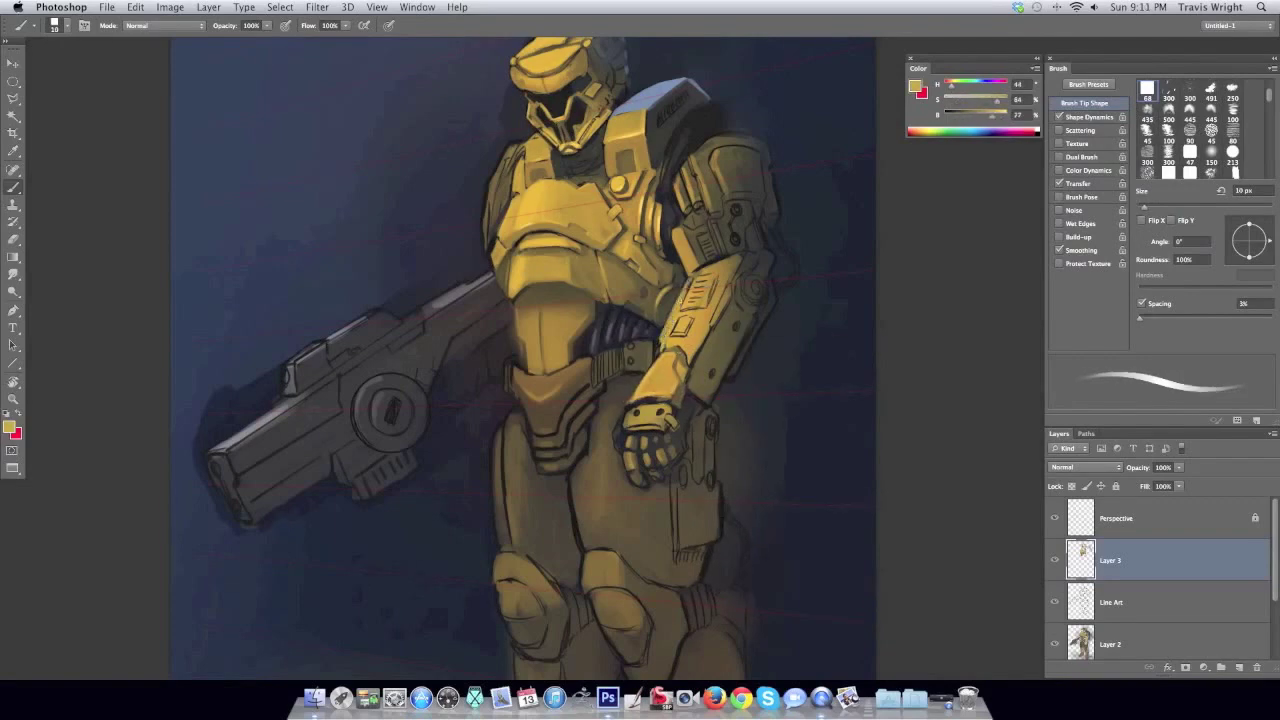
{"action": "left_click", "coordinate": [684, 356], "text": "alt"}
{"action": "left_click", "coordinate": [712, 318], "text": "alt"}
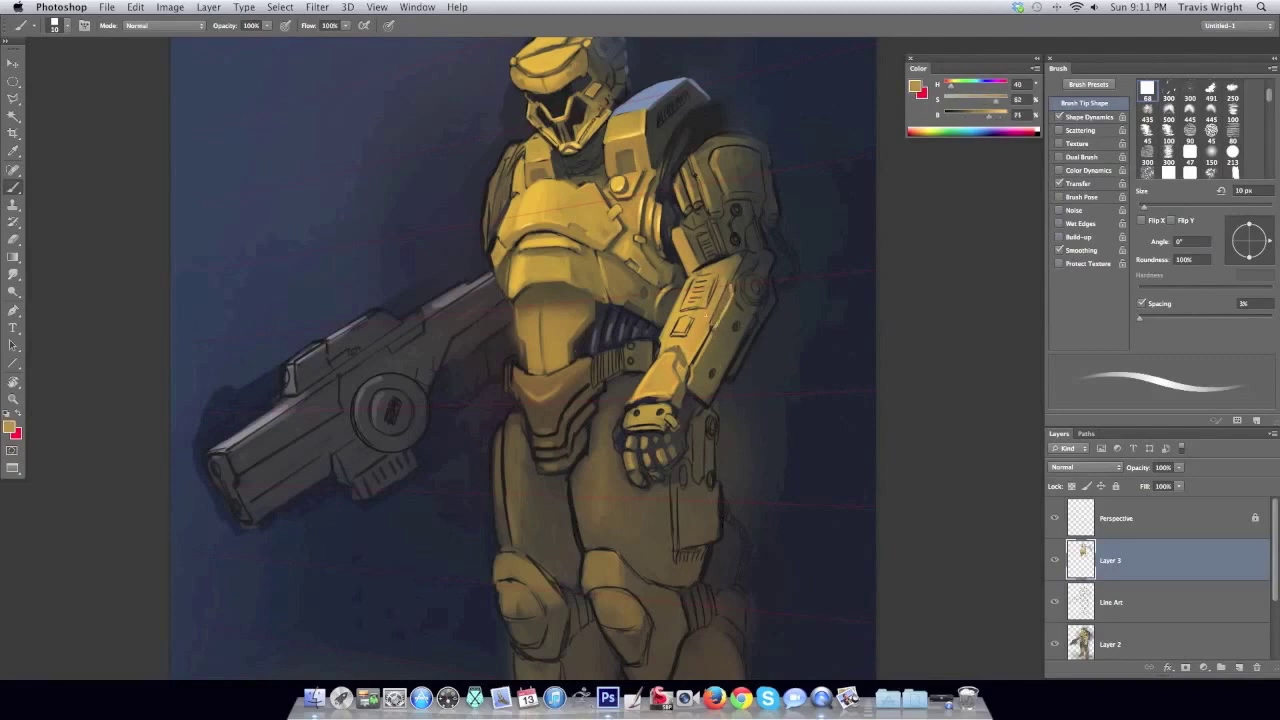
{"action": "right_click", "coordinate": [728, 304]}
{"action": "key", "text": "Escape"}
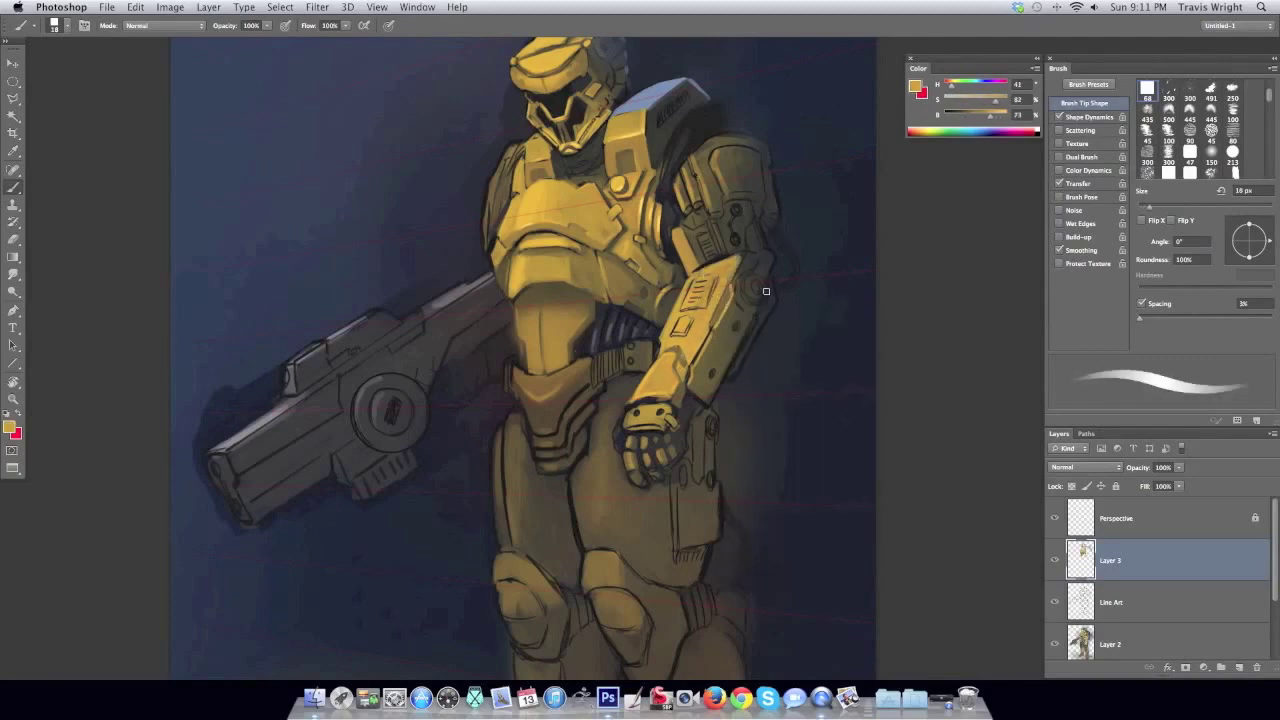
Refine chest plate shading with darker brown and brighter yellow, mirroring the canvas to review.
{"action": "key", "text": "z"}
{"action": "left_click", "coordinate": [828, 261], "text": "alt"}
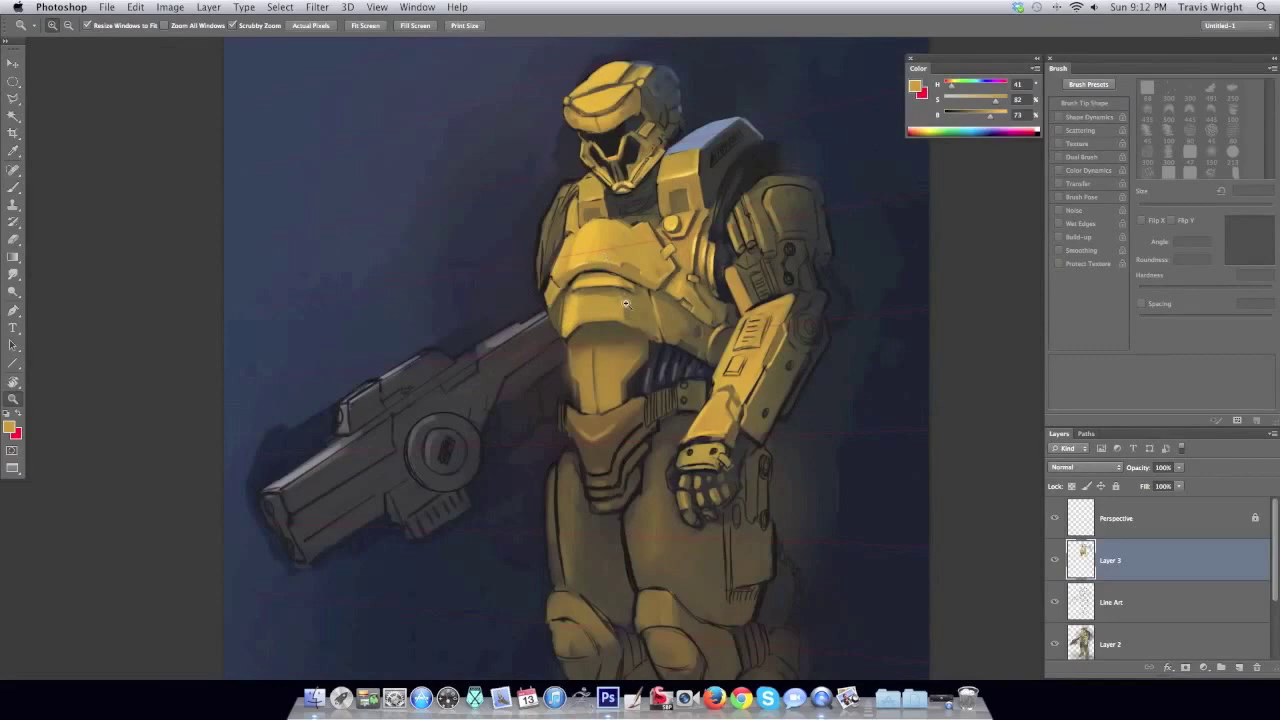
{"action": "key", "text": "b"}
{"action": "right_click", "coordinate": [622, 312]}
{"action": "left_click", "coordinate": [602, 316], "text": "alt"}
{"action": "right_click", "coordinate": [622, 312]}
{"action": "key", "text": "Escape"}
{"action": "left_click", "coordinate": [600, 316], "text": "alt"}
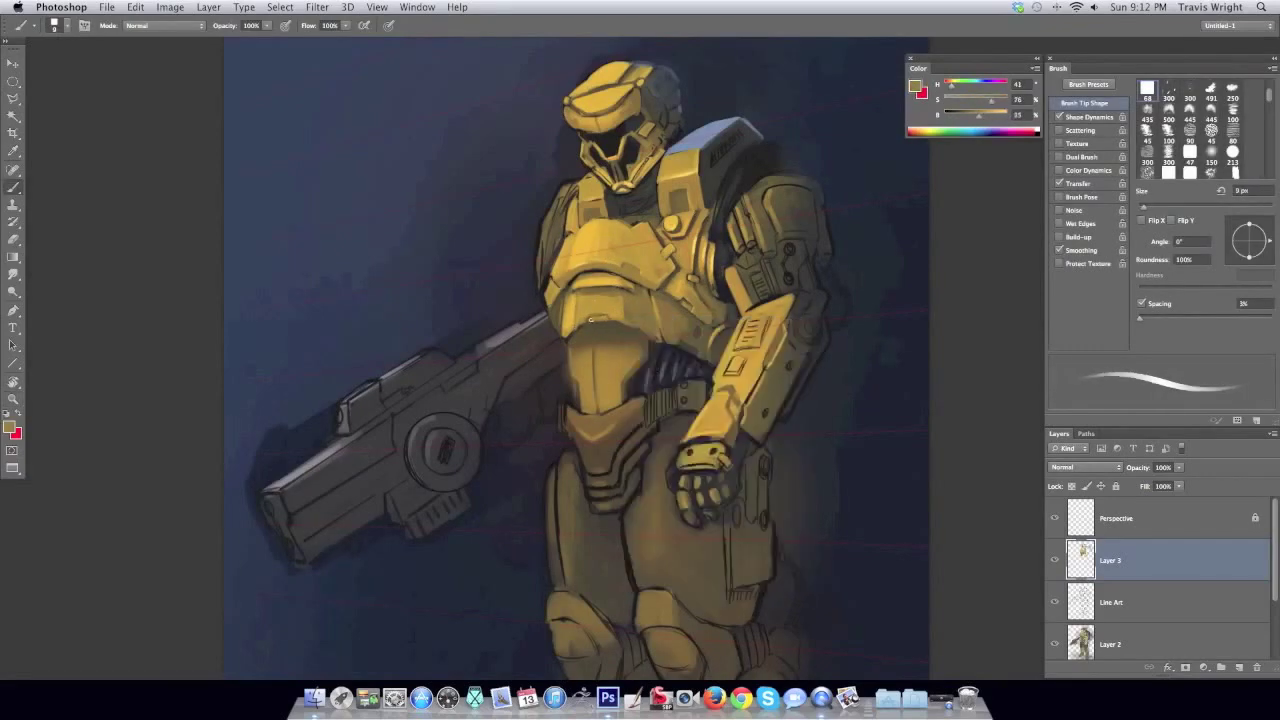
{"action": "key", "text": "super+shift+h"}
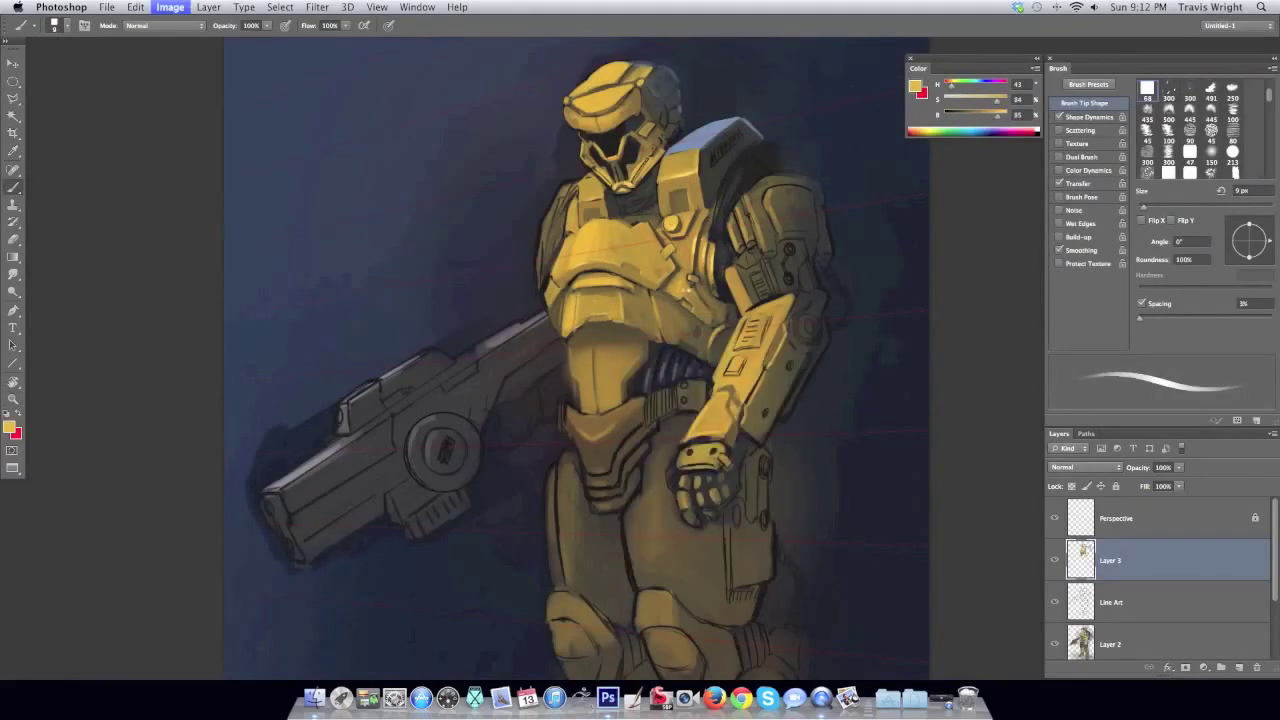
{"action": "left_click", "coordinate": [556, 241], "text": "alt"}
{"action": "left_click", "coordinate": [560, 248], "text": "alt"}
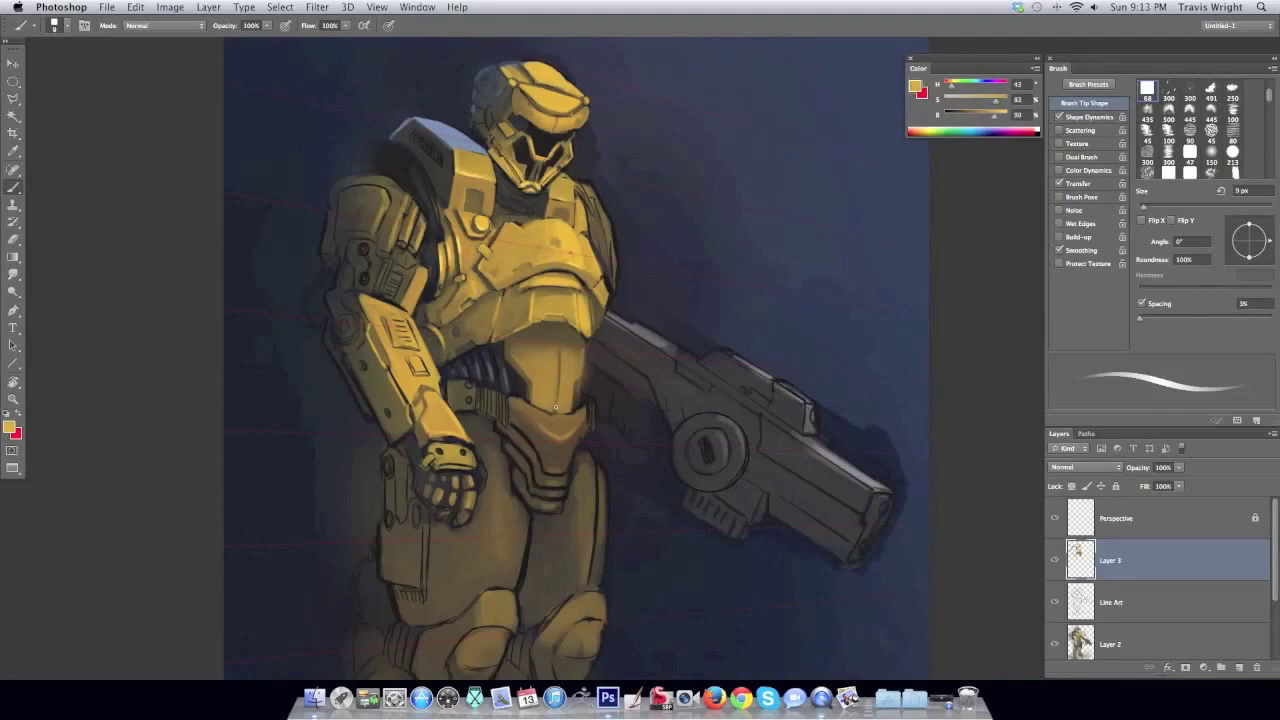
{"action": "key", "text": "super+shift+h"}
Shade the forearm with dull dark yellow, shadow and bright yellow at 22, 15 and 27 px.
{"action": "left_click", "coordinate": [758, 370], "text": "alt"}
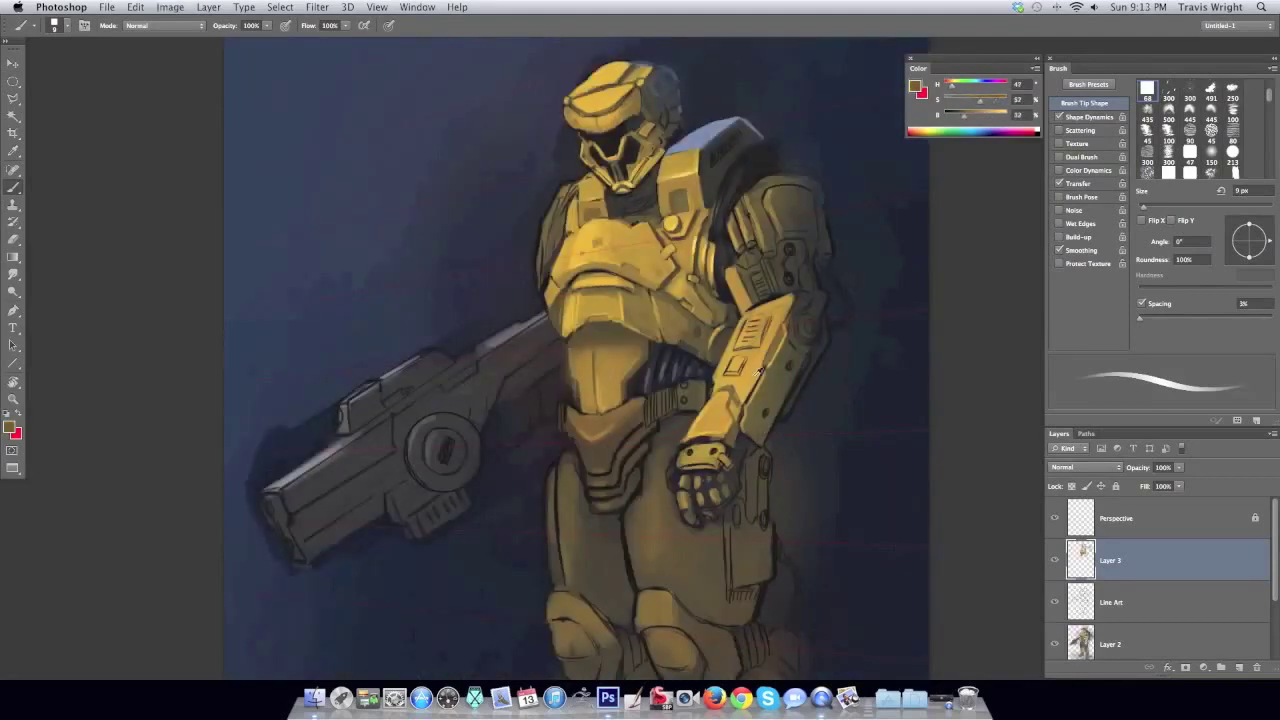
{"action": "right_click", "coordinate": [814, 365]}
{"action": "double_click", "coordinate": [838, 393]}
{"action": "left_click", "coordinate": [817, 364], "text": "alt"}
{"action": "right_click", "coordinate": [738, 400]}
{"action": "double_click", "coordinate": [762, 428]}
{"action": "left_click", "coordinate": [671, 461], "text": "alt"}
{"action": "right_click", "coordinate": [700, 452]}
{"action": "double_click", "coordinate": [750, 470]}
{"action": "left_click", "coordinate": [714, 438], "text": "alt"}
{"action": "key", "text": "super+shift+h"}
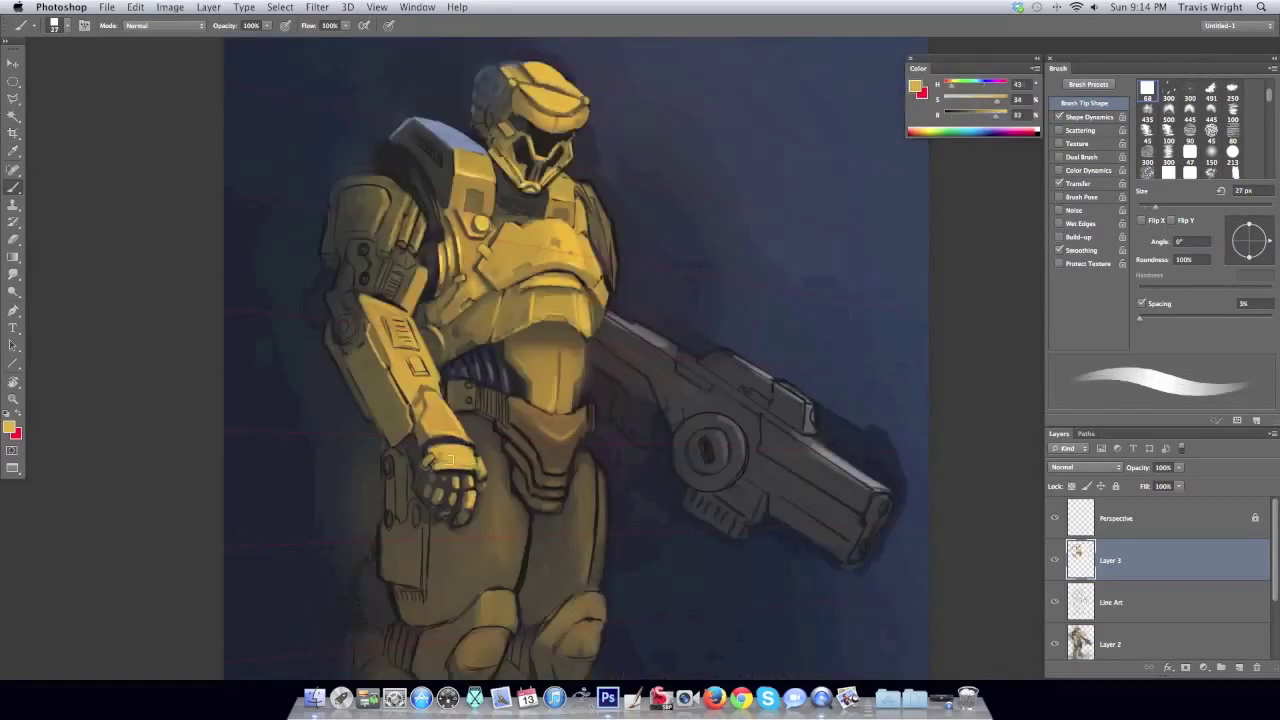
Define the armoured hand using black outline and dark blue tones with a 9 px brush.
{"action": "left_click", "coordinate": [450, 466], "text": "alt"}
{"action": "left_click", "coordinate": [424, 460], "text": "alt"}
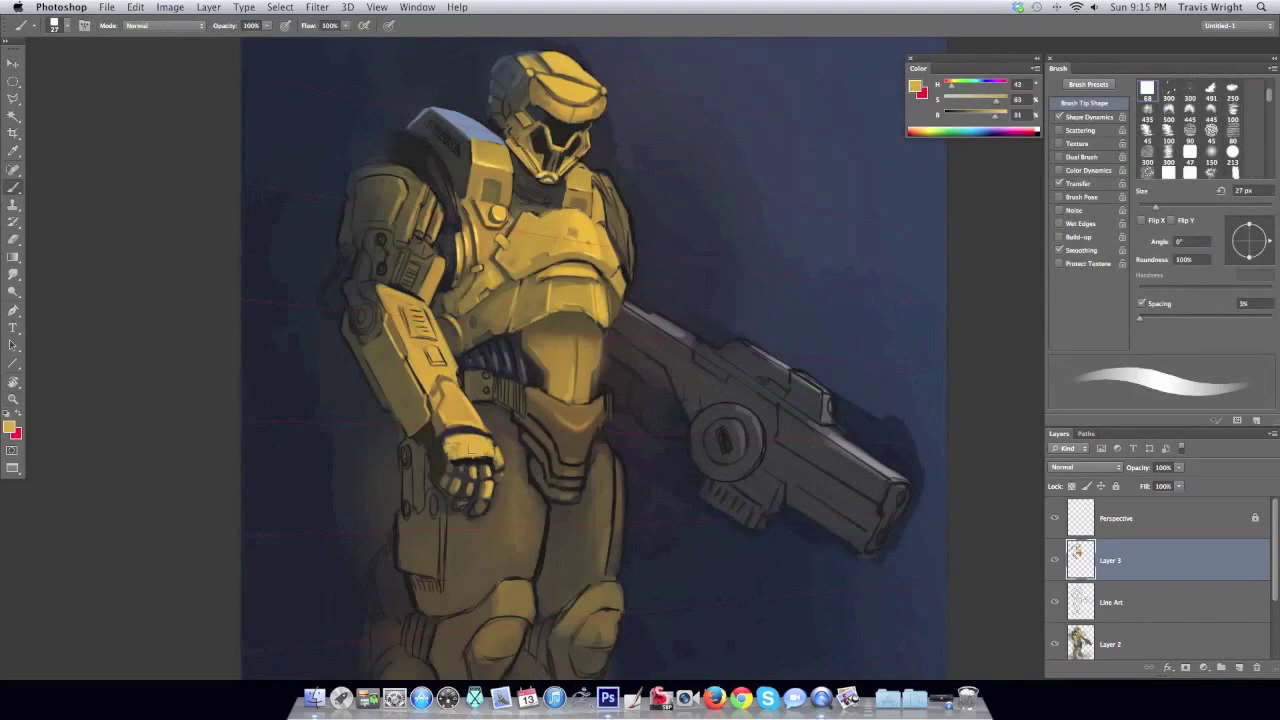
{"action": "left_click", "coordinate": [439, 421], "text": "alt"}
{"action": "key", "text": "h"}
{"action": "right_click", "coordinate": [781, 436]}
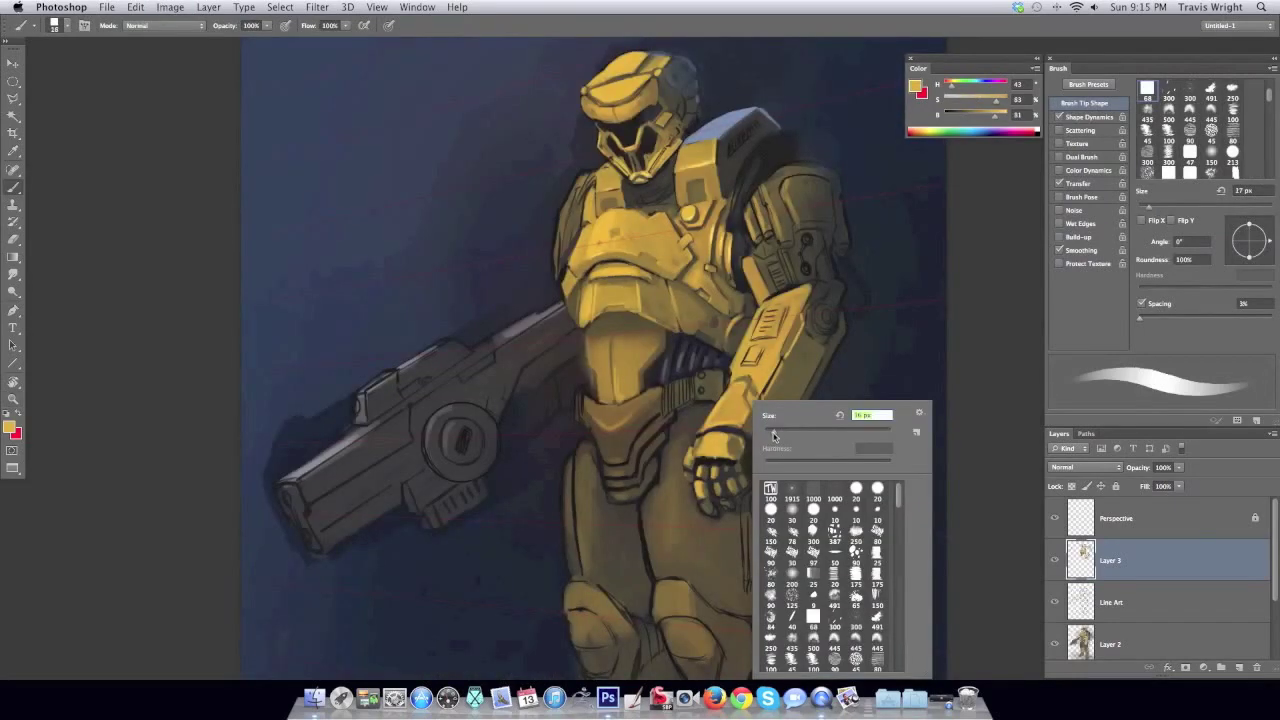
{"action": "left_click_drag", "start_coordinate": [781, 436], "coordinate": [771, 436]}
{"action": "left_click", "coordinate": [697, 452]}
{"action": "key", "text": "z"}
{"action": "left_click", "coordinate": [822, 377], "text": "alt"}
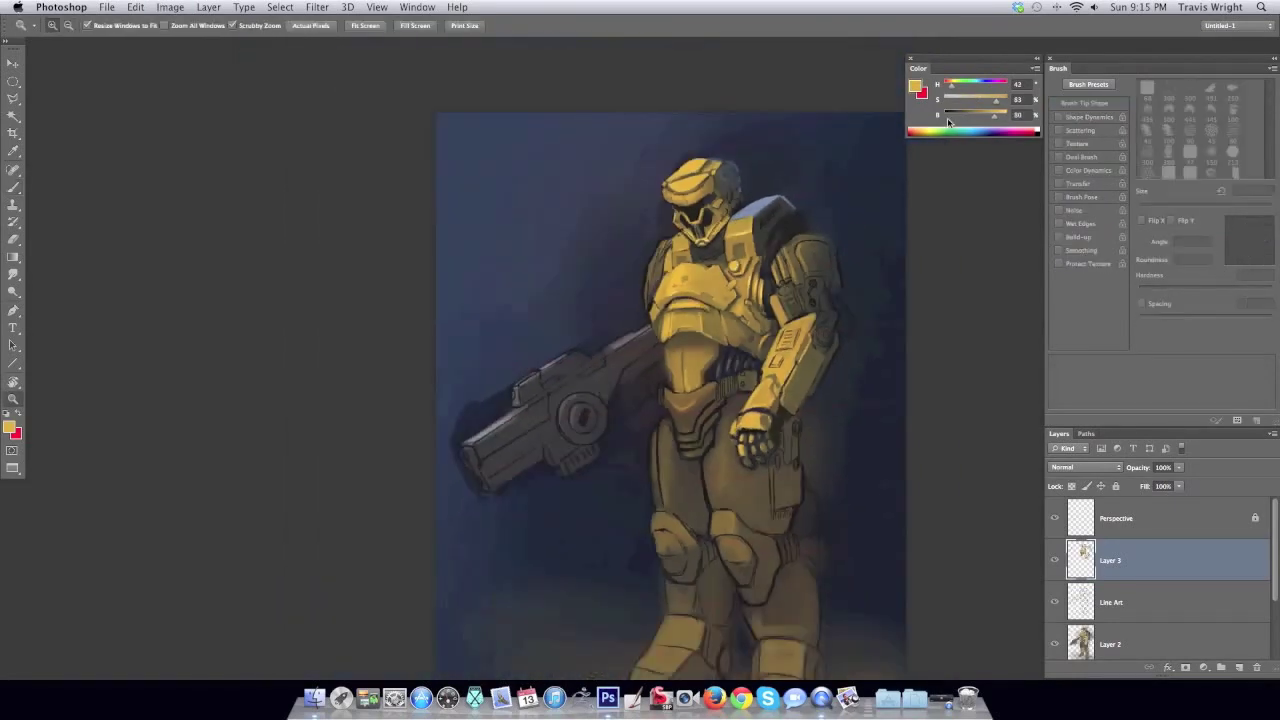
Add crisper highlights to the upper chest plates with a 21 px brush and sampled chest colours.
{"action": "key", "text": "h"}
{"action": "left_click", "coordinate": [620, 260]}
{"action": "key", "text": "b"}
{"action": "left_click", "coordinate": [594, 190], "text": "alt"}
{"action": "left_click", "coordinate": [677, 243], "text": "alt"}
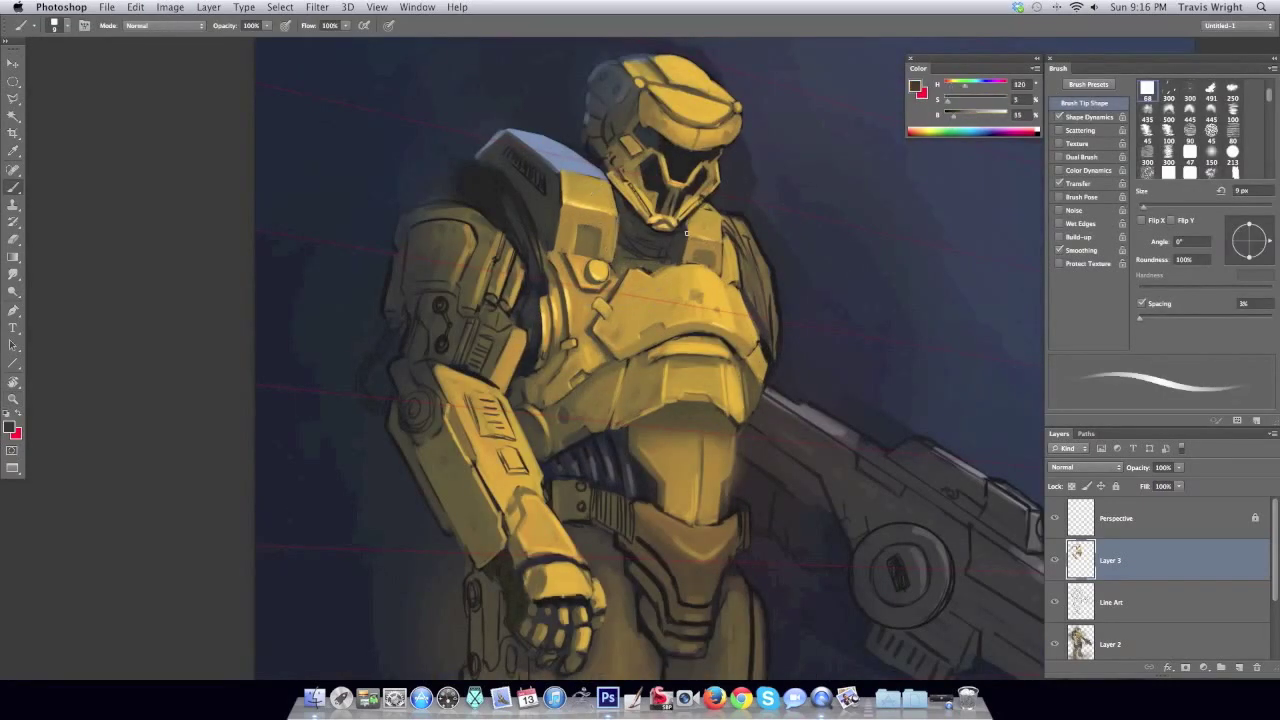
{"action": "left_click_drag", "start_coordinate": [677, 243], "coordinate": [677, 253]}
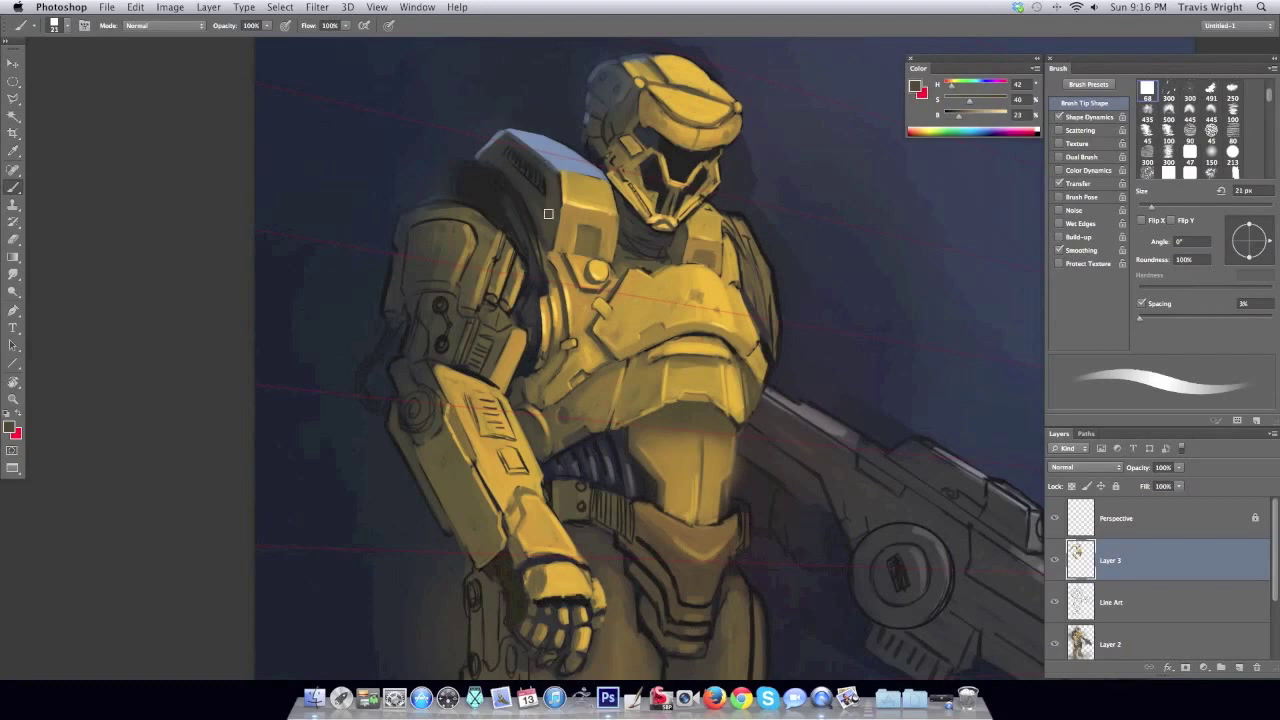
{"action": "right_click", "coordinate": [540, 165]}
{"action": "left_click", "coordinate": [505, 166], "text": "alt"}
{"action": "key", "text": "h"}
Paint helmet tans and dark edge tones with a 10 px brush.
{"action": "mouse_move", "coordinate": [931, 301]}
{"action": "left_mouse_down"}
{"action": "mouse_move", "coordinate": [785, 220]}
{"action": "mouse_move", "coordinate": [821, 330]}
{"action": "left_mouse_up"}
{"action": "right_click", "coordinate": [766, 150]}
{"action": "left_click", "coordinate": [800, 250]}
{"action": "left_click", "coordinate": [742, 135], "text": "alt"}
{"action": "left_click", "coordinate": [730, 142], "text": "alt"}
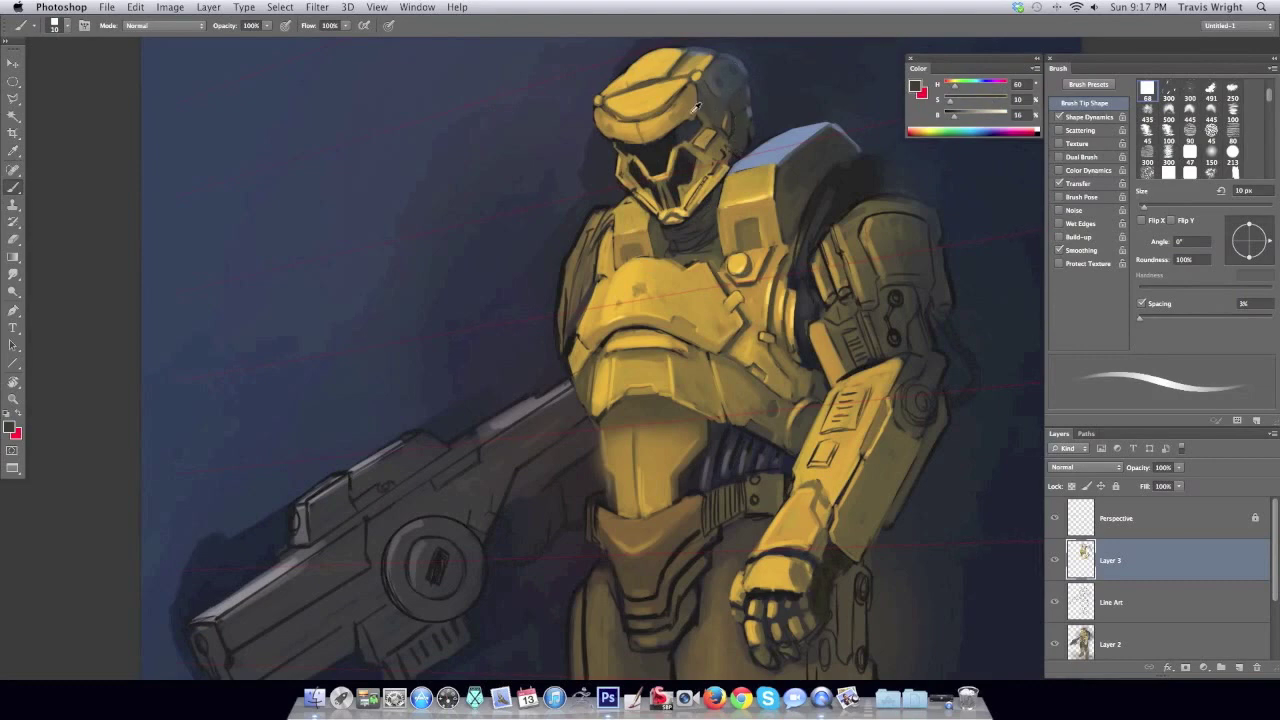
{"action": "key", "text": "h"}
Refine helmet details with lighter and darker tans using a 6 px brush.
{"action": "right_click", "coordinate": [562, 96]}
{"action": "left_click", "coordinate": [686, 112]}
{"action": "key", "text": "Return"}
{"action": "left_click", "coordinate": [613, 127], "text": "alt"}
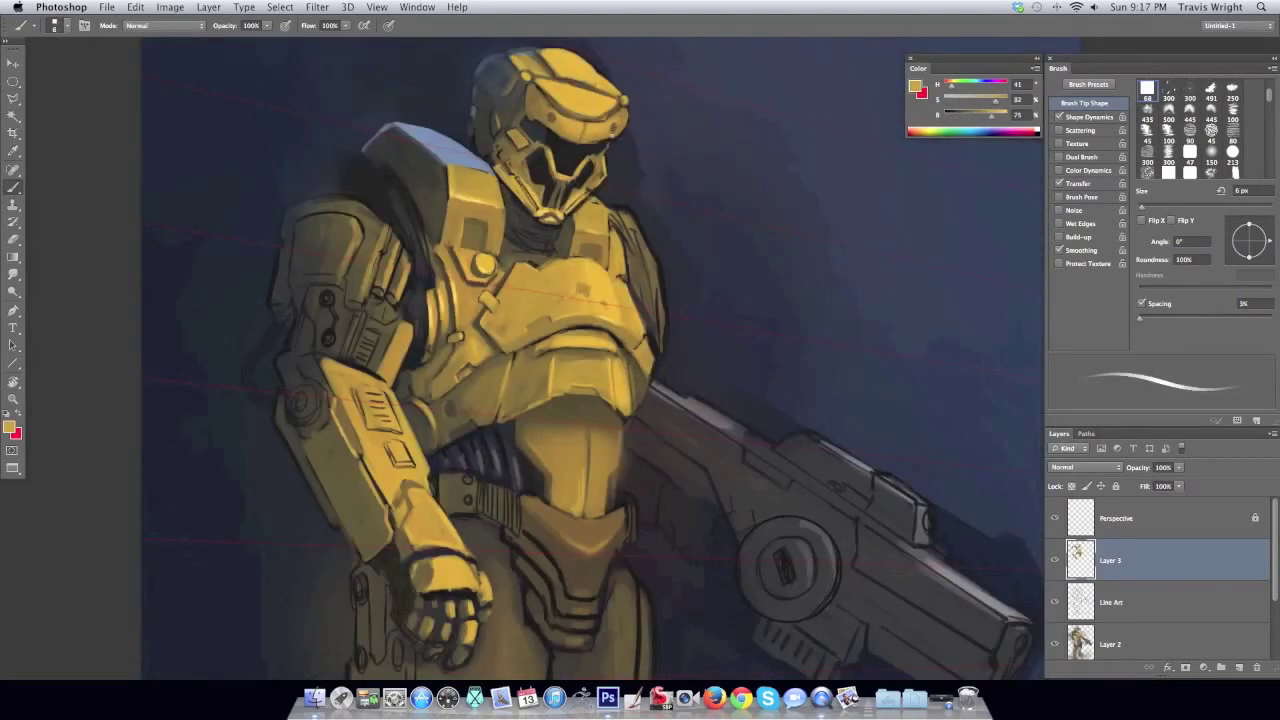
{"action": "left_click", "coordinate": [604, 130], "text": "alt"}
{"action": "left_click", "coordinate": [583, 143], "text": "alt"}
{"action": "left_click", "coordinate": [516, 136], "text": "alt"}
{"action": "left_click", "coordinate": [536, 201], "text": "alt"}
{"action": "key", "text": "z"}
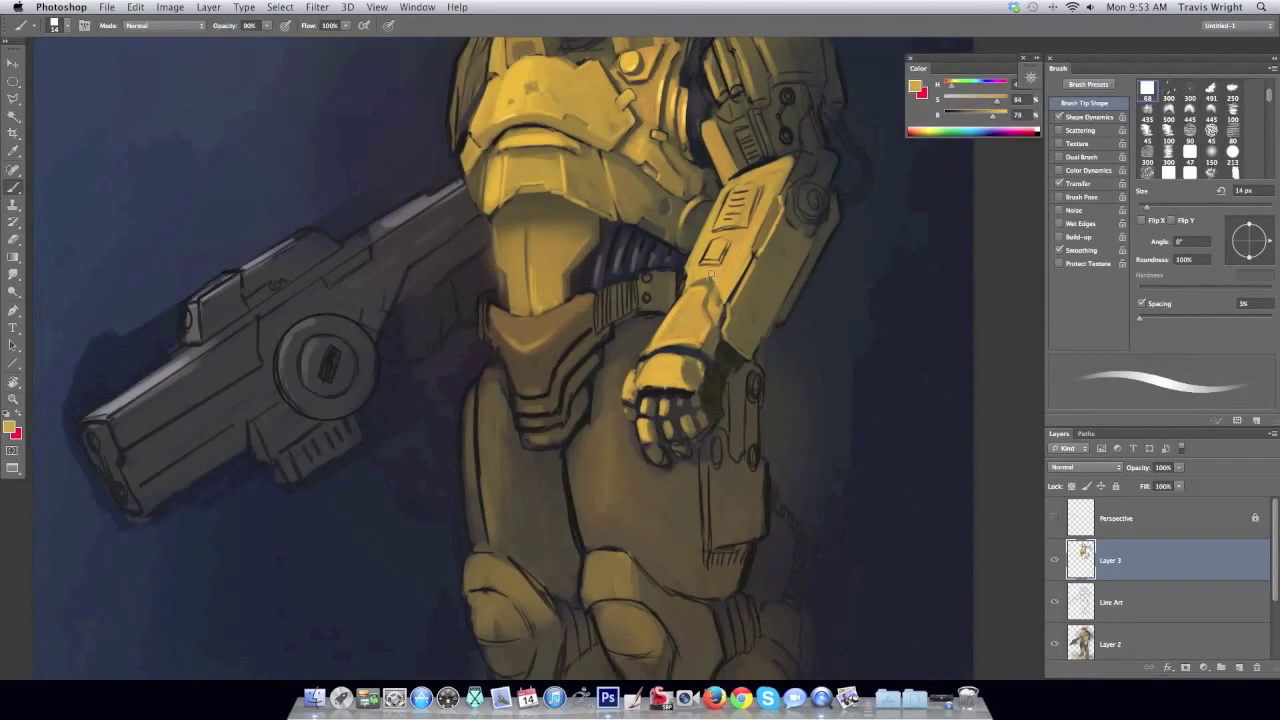
Paint darker then lighter yellow strokes along the forearm with a 9-20 px brush.
{"action": "right_click", "coordinate": [748, 260]}
{"action": "left_click_drag", "start_coordinate": [795, 289], "coordinate": [790, 289]}
{"action": "left_click", "coordinate": [747, 276], "text": "alt"}
{"action": "left_click", "coordinate": [759, 252], "text": "alt"}
{"action": "left_click_drag", "start_coordinate": [714, 252], "coordinate": [800, 150]}
{"action": "left_click", "coordinate": [735, 220], "text": "alt"}
{"action": "left_click", "coordinate": [736, 186], "text": "alt"}
{"action": "key", "text": "bracketleft"}
{"action": "left_click_drag", "start_coordinate": [730, 182], "coordinate": [775, 156]}
Select and reshape an oval at the forearm's elbow end for the joint.
{"action": "key", "text": "ctrl+shift+h"}
{"action": "key", "text": "bracketleft"}
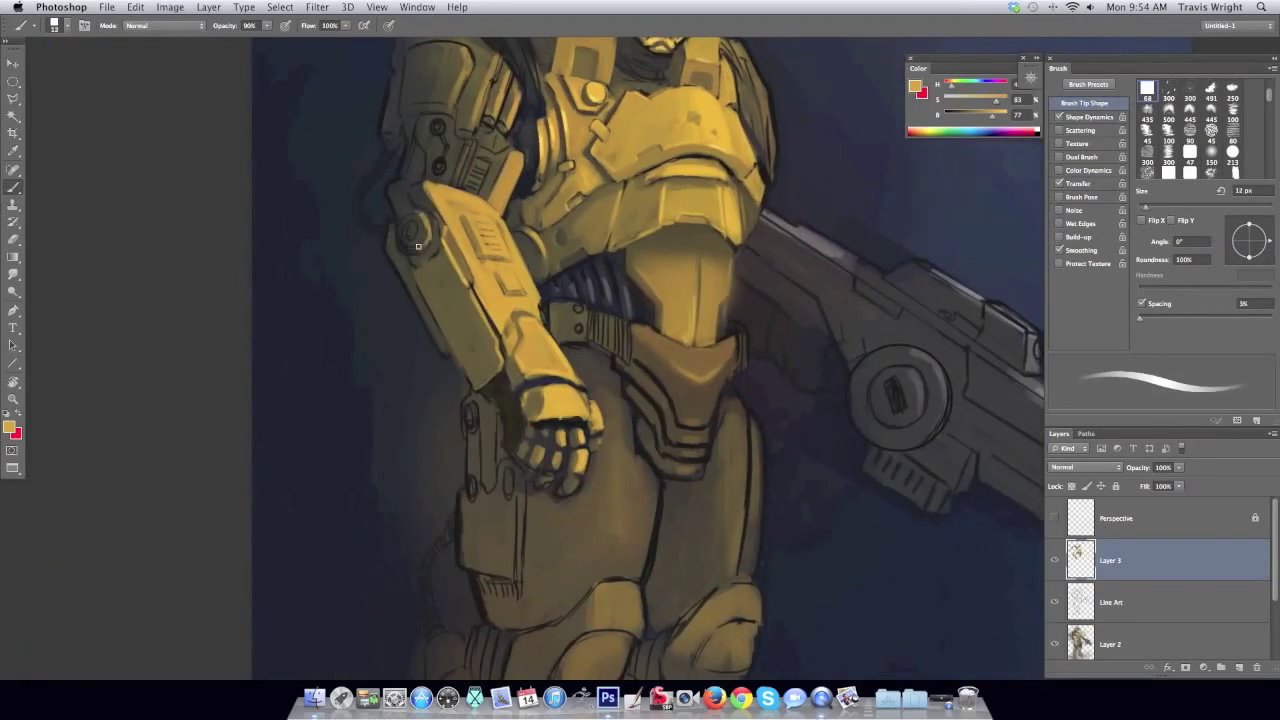
{"action": "key", "text": "ctrl+shift+h"}
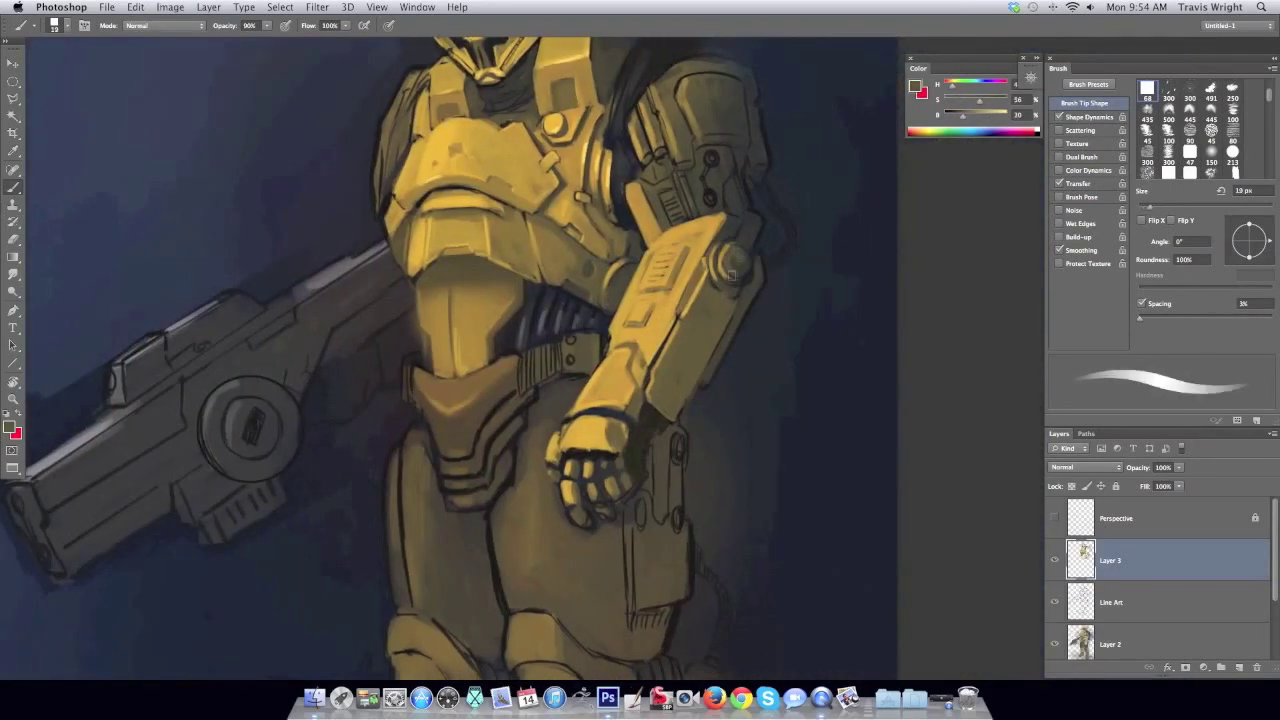
{"action": "key", "text": "m"}
{"action": "left_click_drag", "start_coordinate": [721, 244], "coordinate": [757, 279]}
{"action": "right_click", "coordinate": [742, 262]}
{"action": "left_click", "coordinate": [800, 411]}
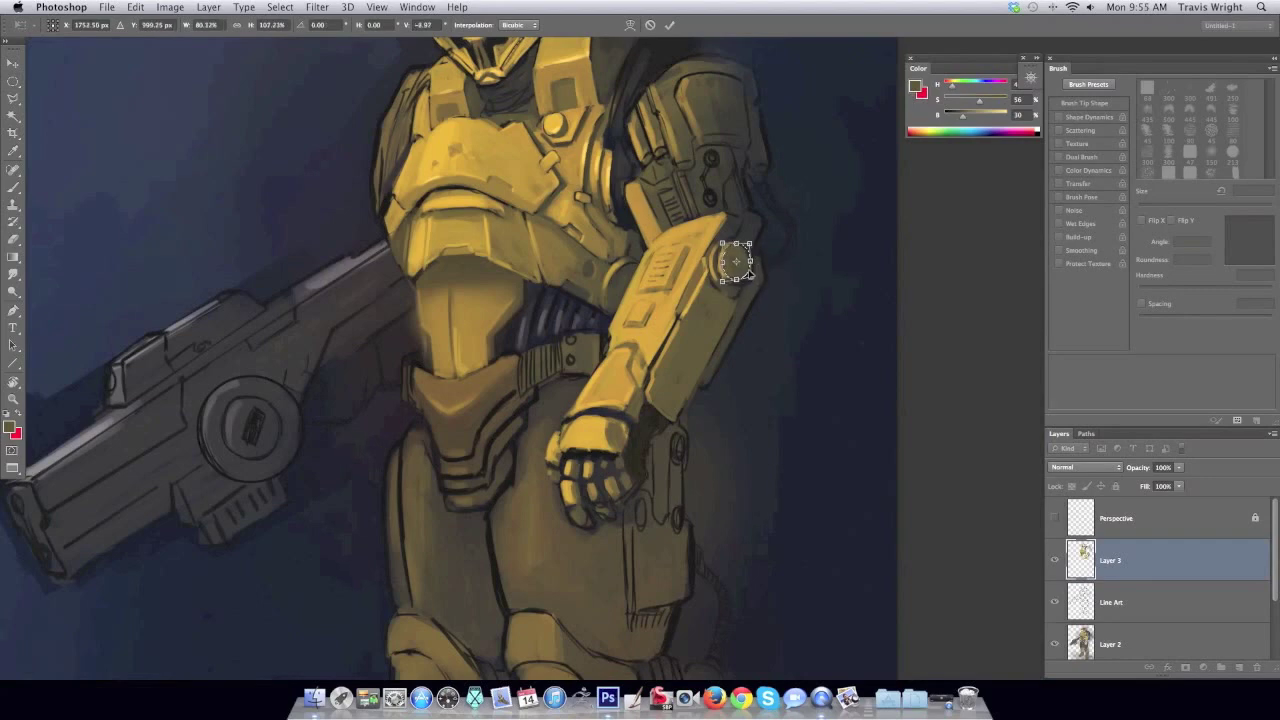
{"action": "key", "text": "Return"}
{"action": "key", "text": "b"}
Paint the round joint with dark shadows, bright yellow and pale blue-grey using a 14 px brush.
{"action": "left_click", "coordinate": [737, 291], "text": "alt"}
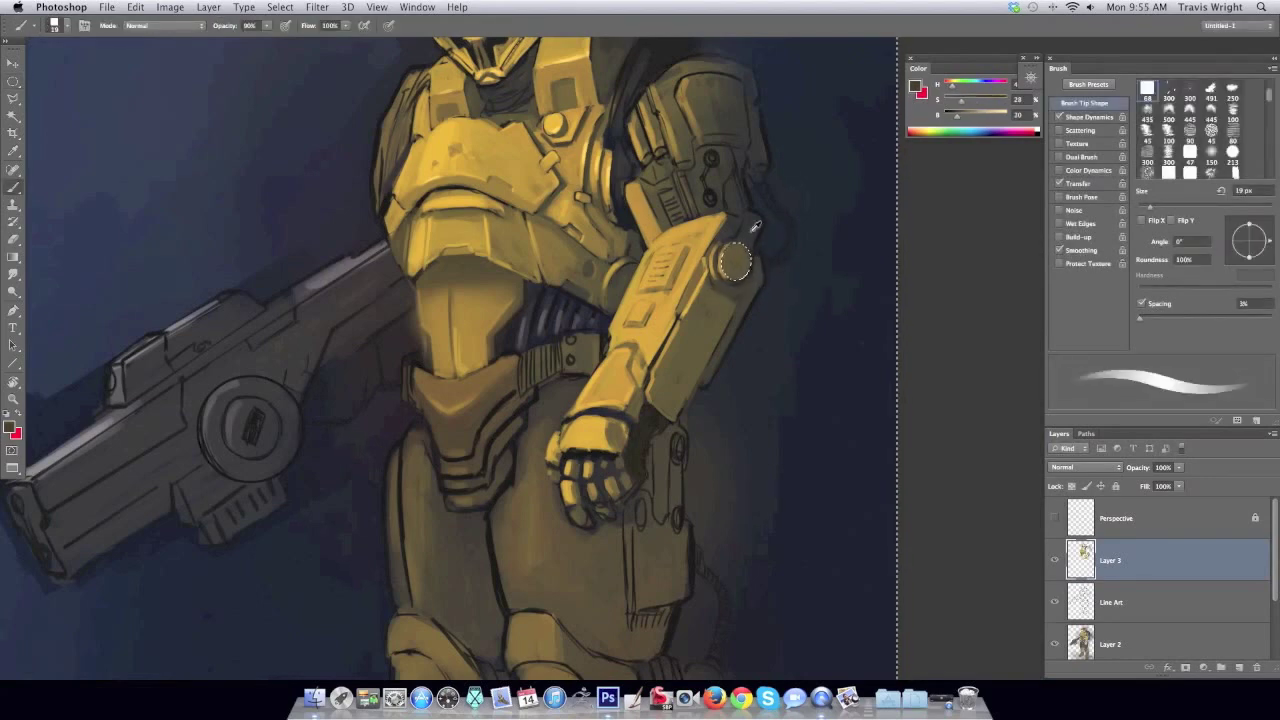
{"action": "key", "text": "bracketleft"}
{"action": "left_click", "coordinate": [727, 287], "text": "alt"}
{"action": "left_click", "coordinate": [727, 289], "text": "alt"}
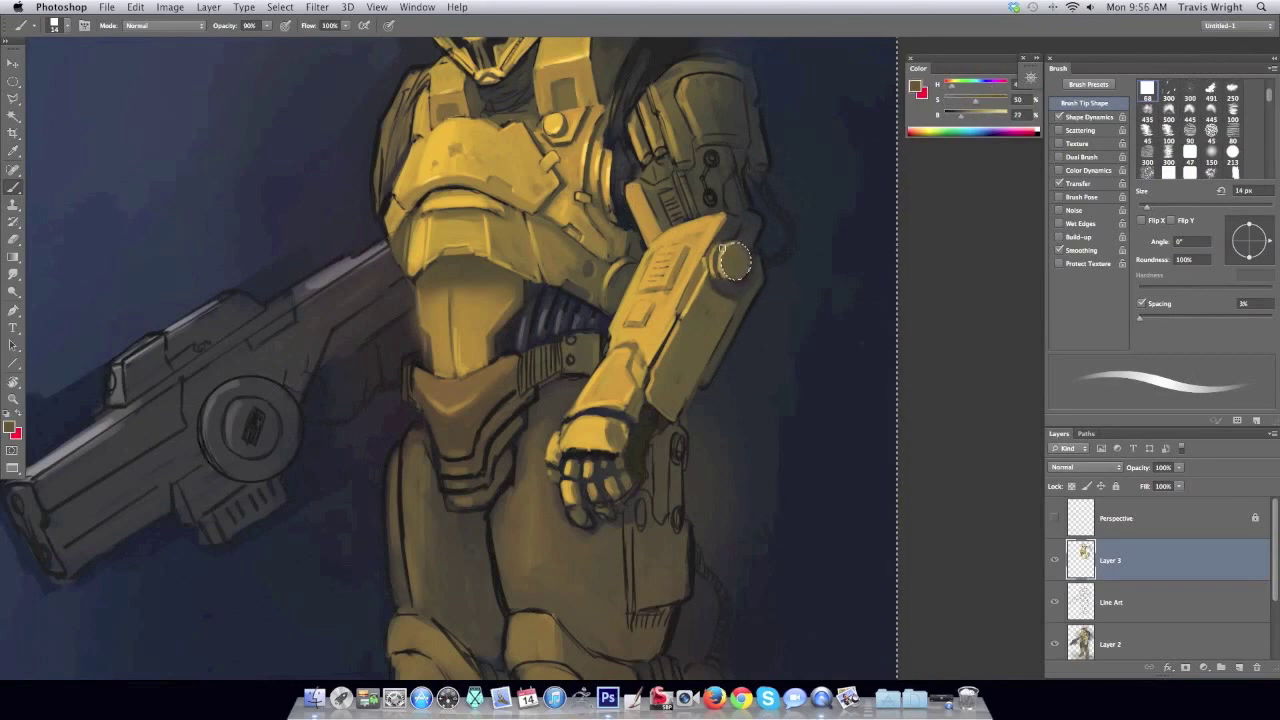
{"action": "left_click", "coordinate": [737, 263], "text": "alt"}
{"action": "left_click", "coordinate": [752, 214], "text": "alt"}
Review the whole figure, then touch up the arm with an 18 px brush and dark tone.
{"action": "left_click_drag", "start_coordinate": [737, 260], "coordinate": [715, 367]}
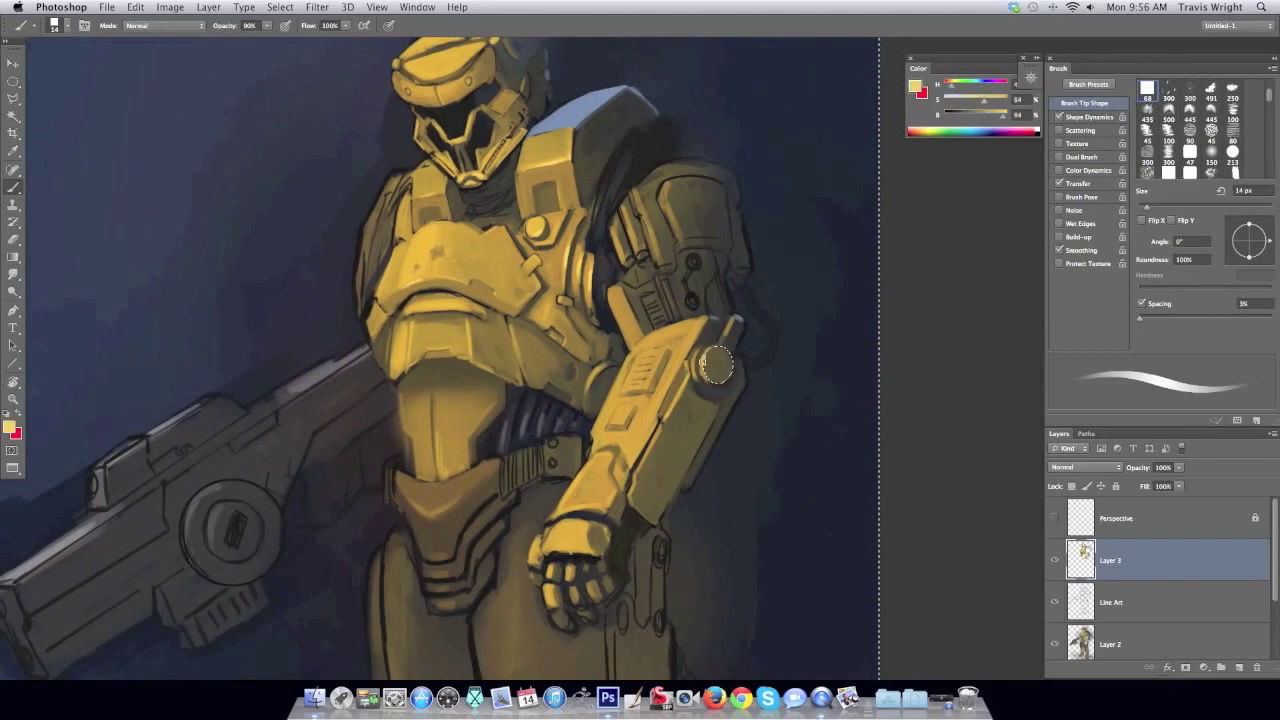
{"action": "right_click", "coordinate": [716, 366]}
{"action": "left_click_drag", "start_coordinate": [766, 329], "coordinate": [727, 270]}
{"action": "left_click", "coordinate": [726, 270]}
{"action": "key", "text": "b"}
{"action": "right_click", "coordinate": [722, 280]}
{"action": "key", "text": "Escape"}
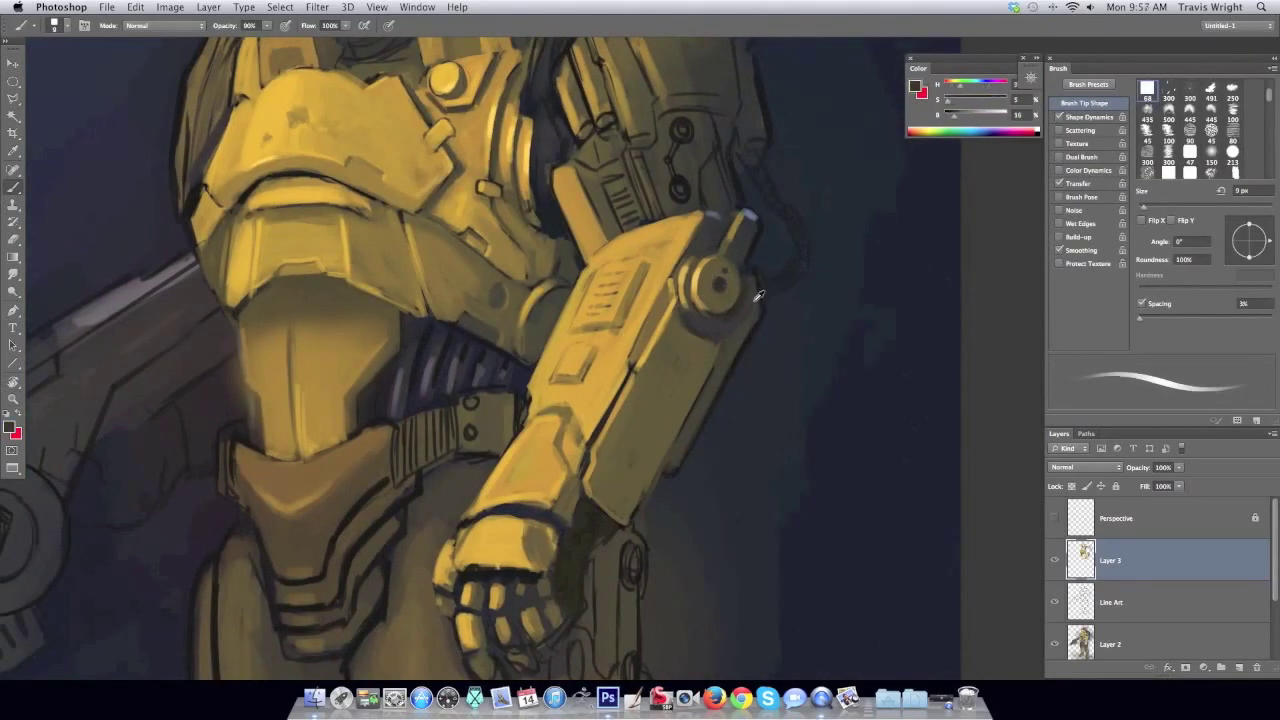
{"action": "right_click", "coordinate": [742, 267]}
{"action": "key", "text": "Escape"}
{"action": "left_click", "coordinate": [733, 357], "text": "alt"}
{"action": "left_click_drag", "start_coordinate": [744, 254], "coordinate": [834, 314]}
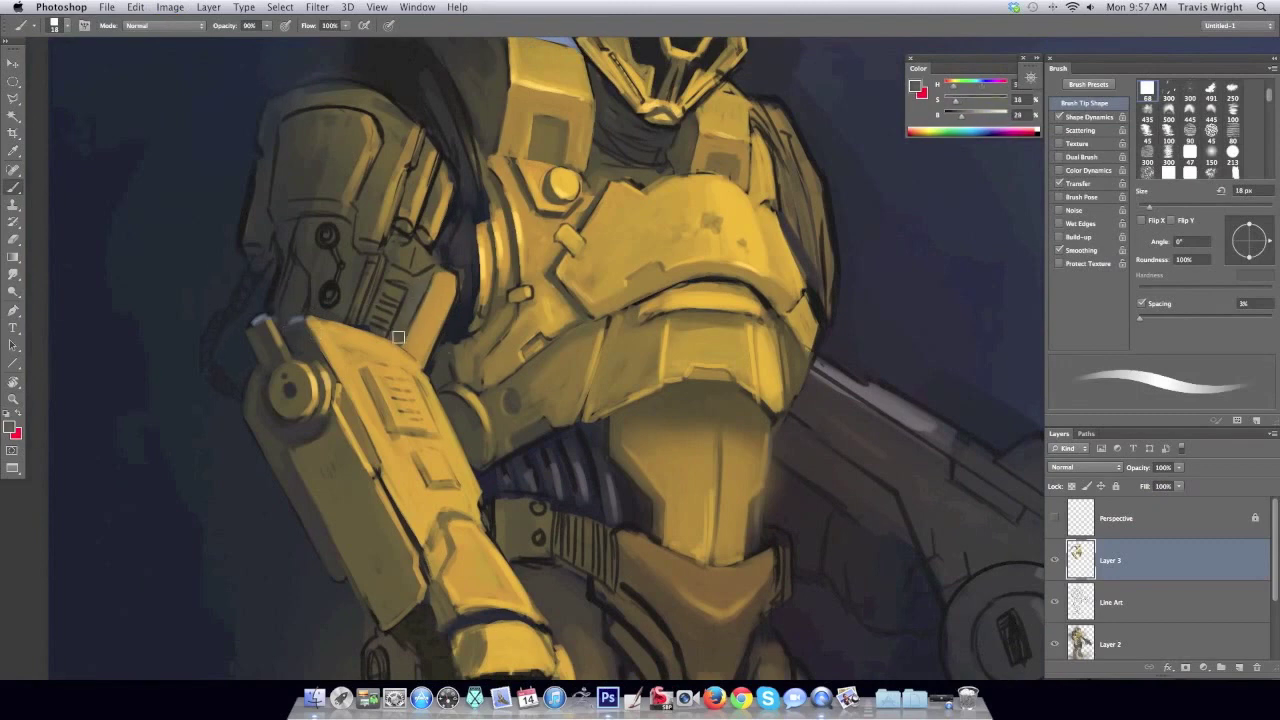
Paint a lighter yellow stroke across the upper-arm armour.
{"action": "left_click", "coordinate": [424, 292], "text": "alt"}
{"action": "left_click", "coordinate": [741, 243], "text": "alt"}
{"action": "left_click_drag", "start_coordinate": [432, 290], "coordinate": [452, 281]}
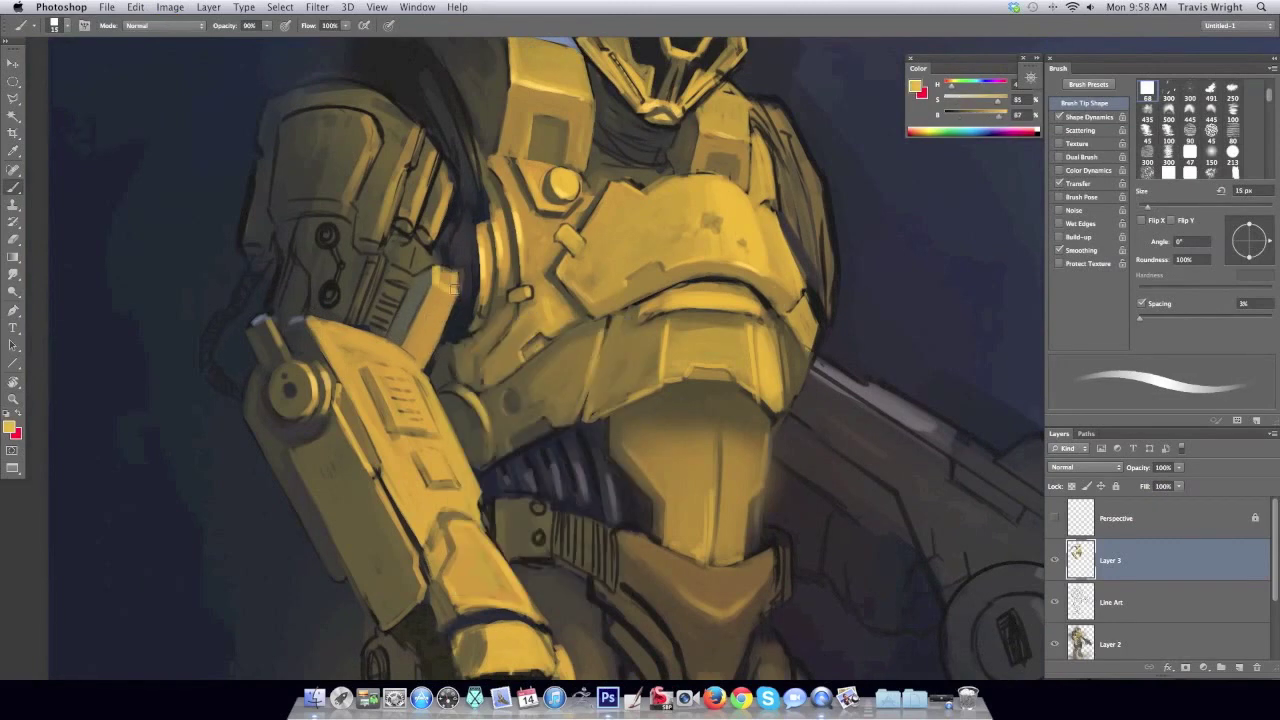
{"action": "left_click", "coordinate": [413, 349], "text": "alt"}
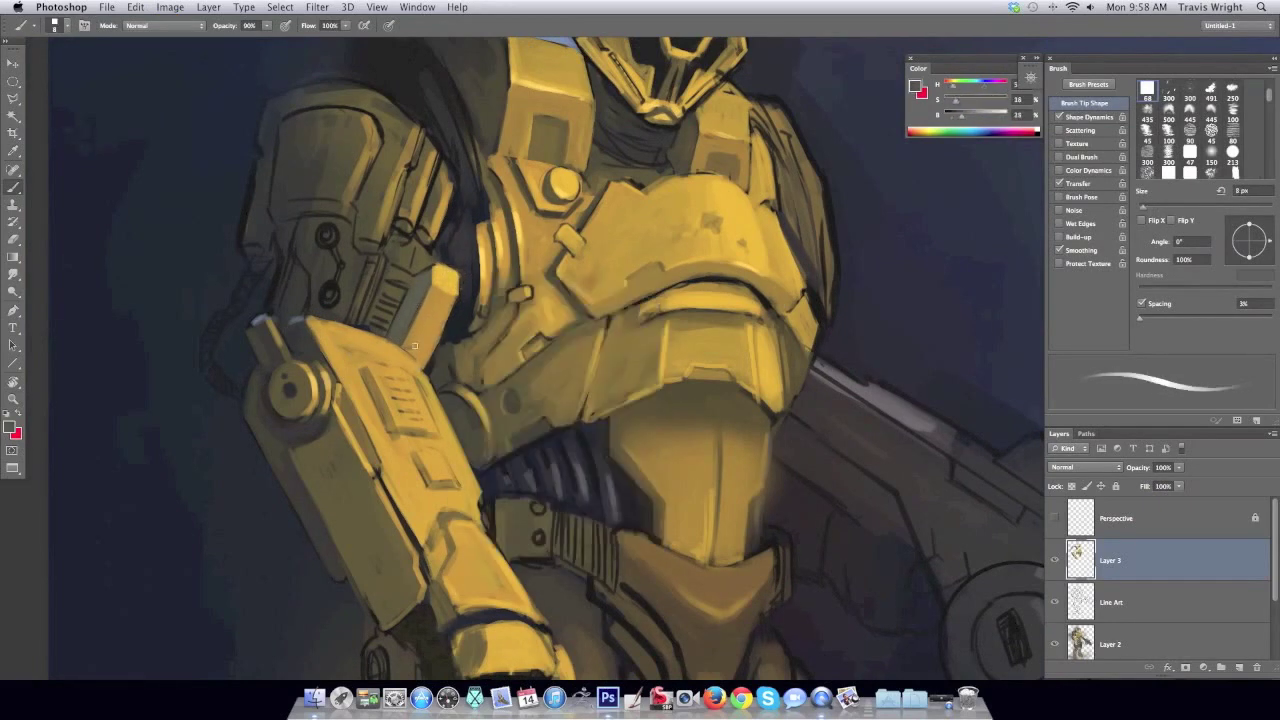
{"action": "left_click", "coordinate": [421, 354], "text": "alt"}
{"action": "key", "text": "h"}
Resize the brush between 19 px and 12 px and sample a muted yellow.
{"action": "right_click", "coordinate": [681, 331]}
{"action": "double_click", "coordinate": [700, 380]}
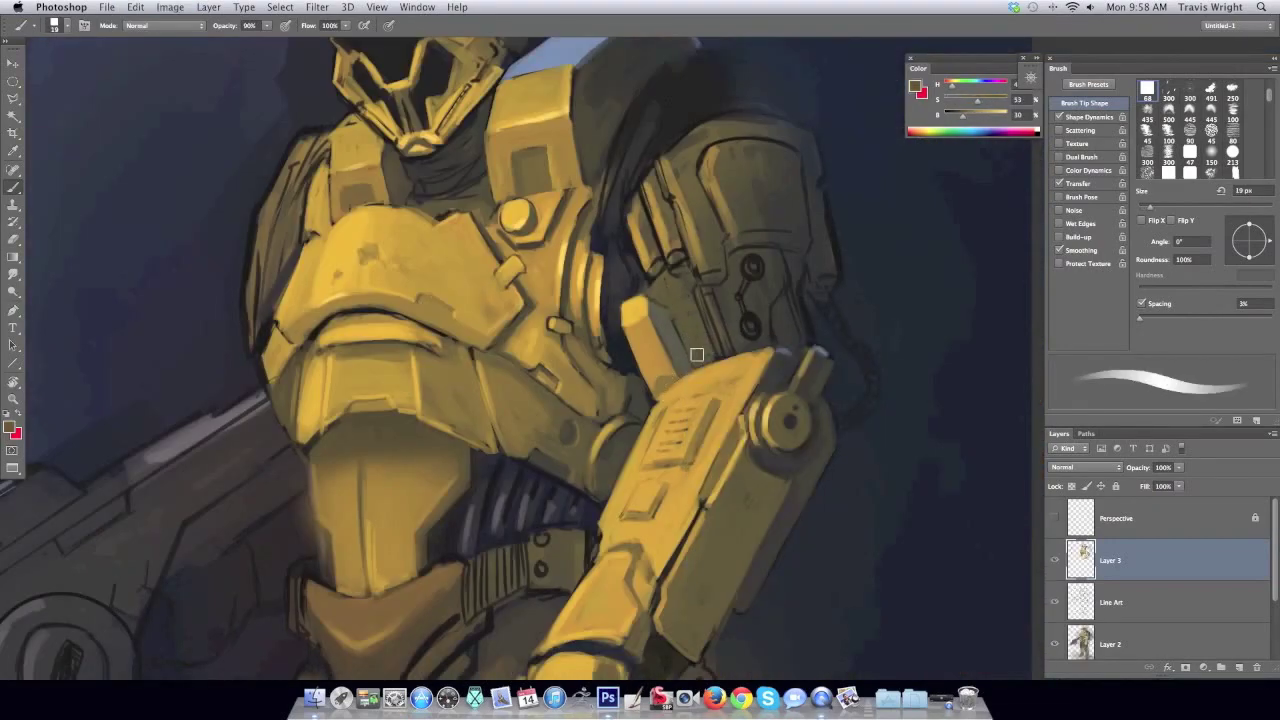
{"action": "left_click", "coordinate": [681, 325], "text": "alt"}
{"action": "right_click", "coordinate": [678, 310]}
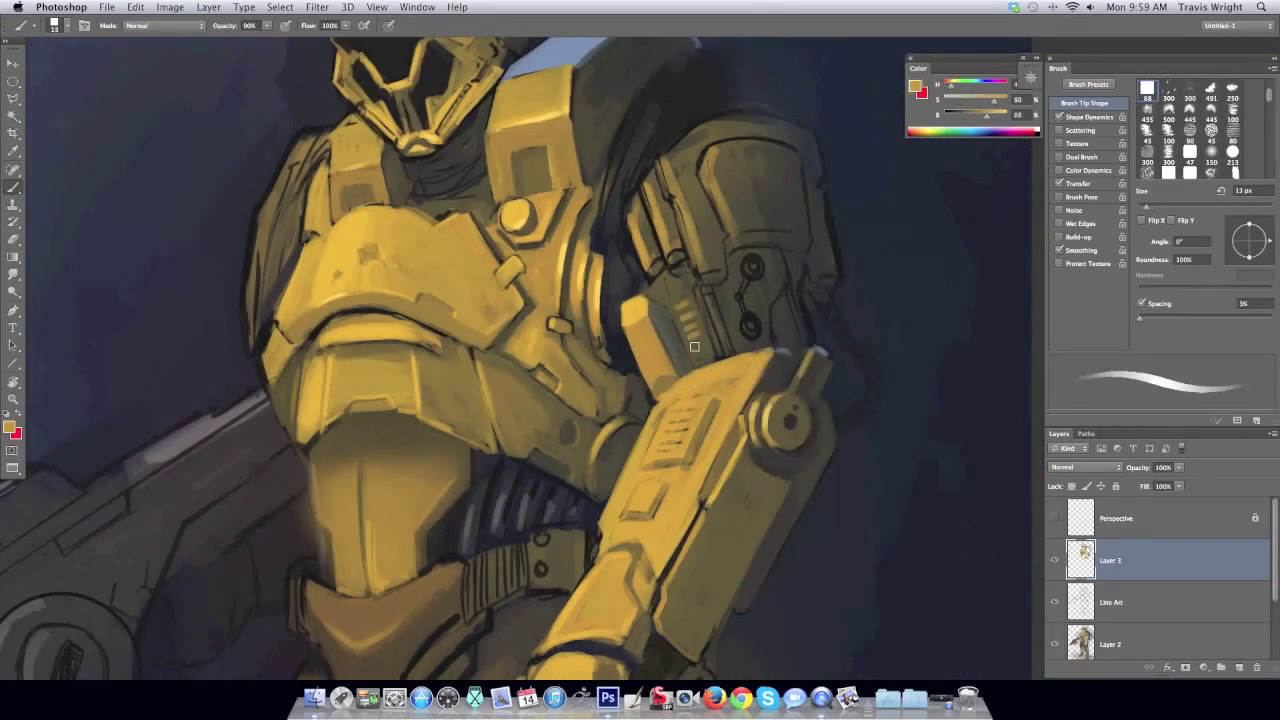
{"action": "key", "text": "h"}
{"action": "right_click", "coordinate": [542, 317]}
{"action": "key", "text": "Escape"}
Sample darker and highlight tones, resizing the brush to 16–18 px.
{"action": "left_click", "coordinate": [481, 308], "text": "alt"}
{"action": "right_click", "coordinate": [481, 308]}
{"action": "key", "text": "Escape"}
{"action": "left_click", "coordinate": [455, 263], "text": "alt"}
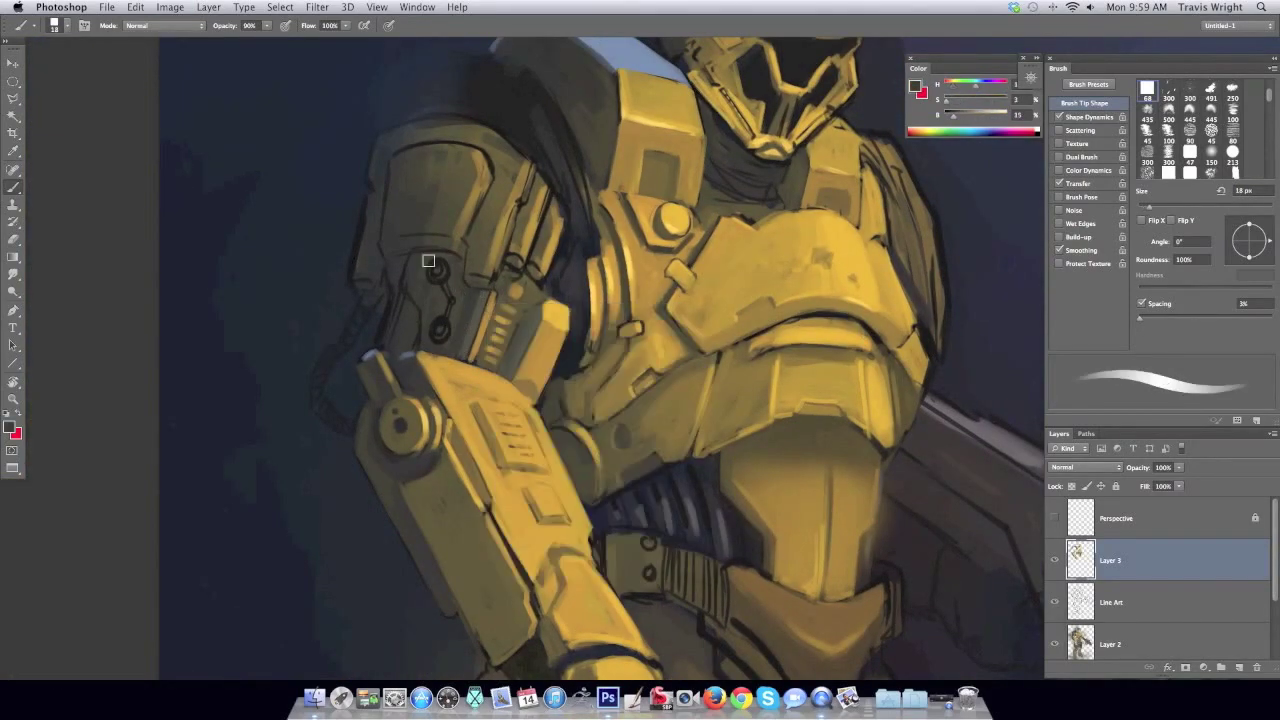
{"action": "right_click", "coordinate": [415, 263]}
{"action": "key", "text": "Escape"}
{"action": "left_click", "coordinate": [429, 280], "text": "alt"}
Highlight the shoulder's left edge with a 21 px brush, then zoom out to the whole figure.
{"action": "mouse_move", "coordinate": [352, 280]}
{"action": "left_mouse_down"}
{"action": "mouse_move", "coordinate": [409, 125]}
{"action": "mouse_move", "coordinate": [362, 174]}
{"action": "left_mouse_up"}
{"action": "right_click", "coordinate": [409, 125]}
{"action": "key", "text": "Escape"}
{"action": "right_click", "coordinate": [391, 201]}
{"action": "key", "text": "Escape"}
{"action": "left_click", "coordinate": [393, 188], "text": "alt"}
{"action": "left_click", "coordinate": [390, 178], "text": "alt"}
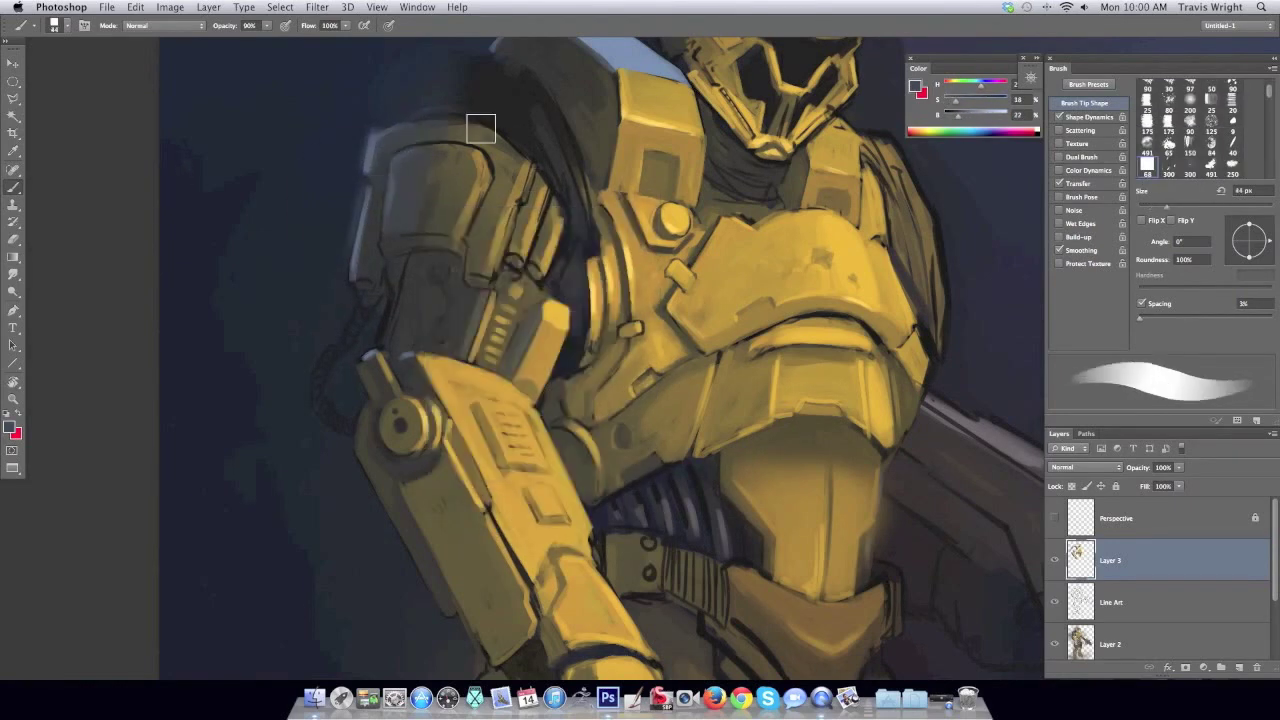
{"action": "key", "text": "z"}
{"action": "left_click", "coordinate": [827, 86], "text": "alt"}
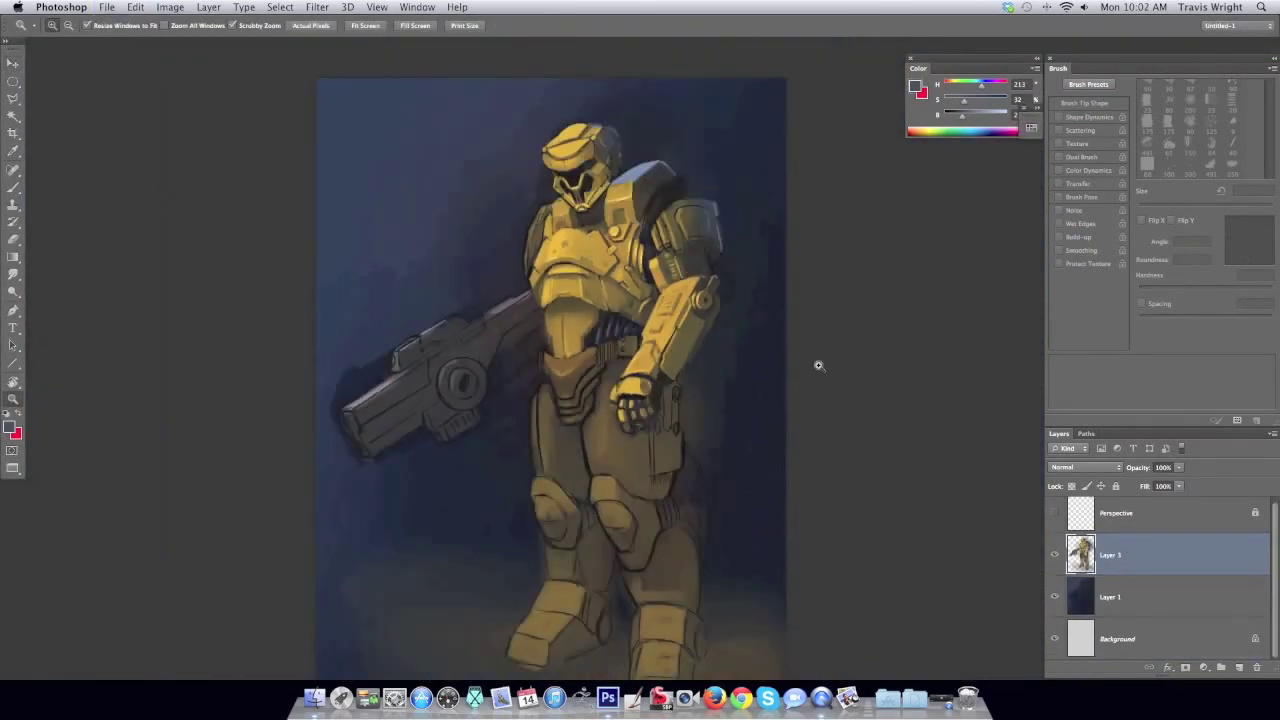
Set the foreground to a darker red and lower the layer opacity to 83%.
{"action": "left_click", "coordinate": [10, 428]}
{"action": "left_click", "coordinate": [349, 489]}
{"action": "left_click", "coordinate": [531, 417]}
{"action": "left_click_drag", "start_coordinate": [1179, 467], "coordinate": [1160, 484]}
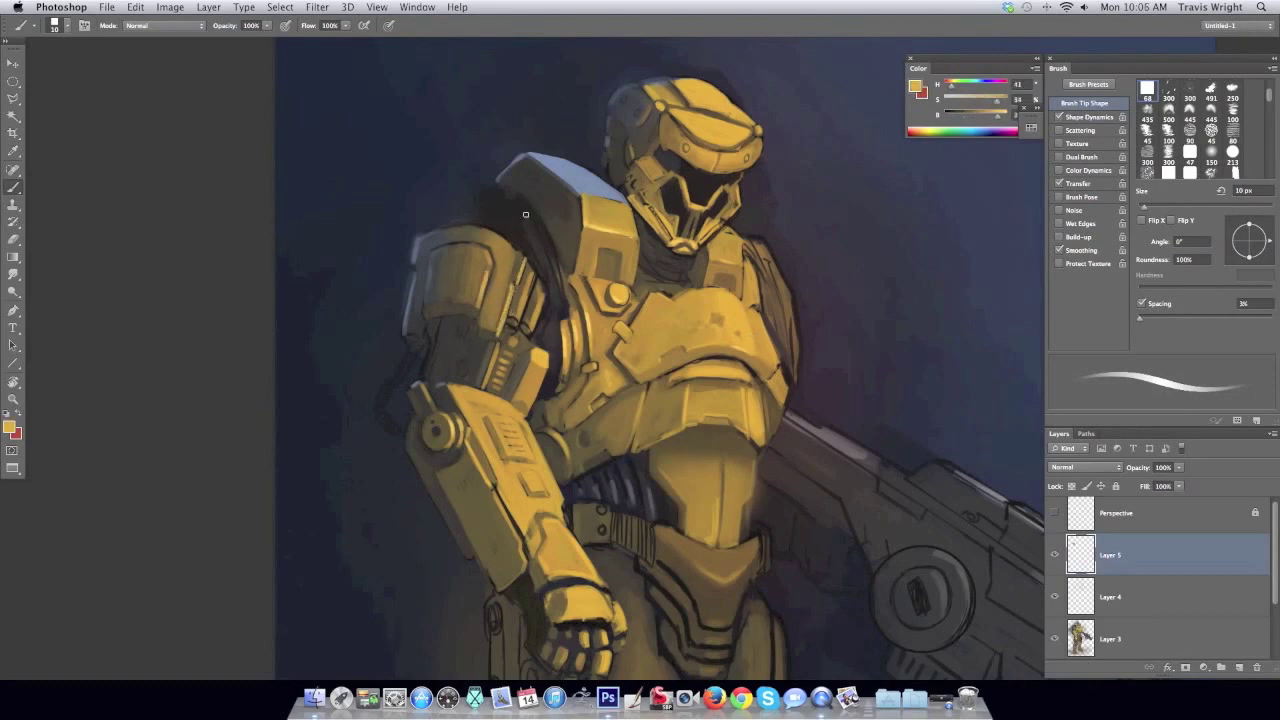
Sample shoulder and chest yellows and resize the brush from about 22 px to 10 px.
{"action": "left_click", "coordinate": [516, 318], "text": "alt"}
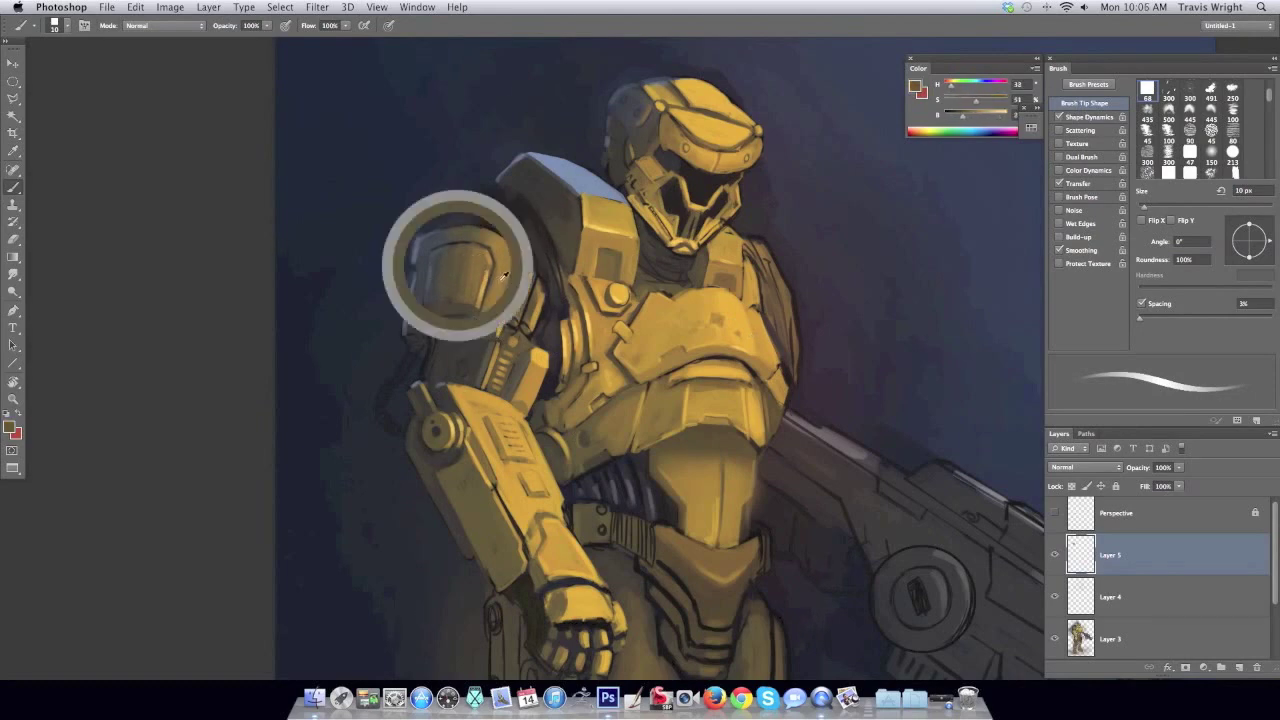
{"action": "left_click", "coordinate": [747, 332], "text": "alt"}
{"action": "left_click", "coordinate": [517, 318], "text": "alt"}
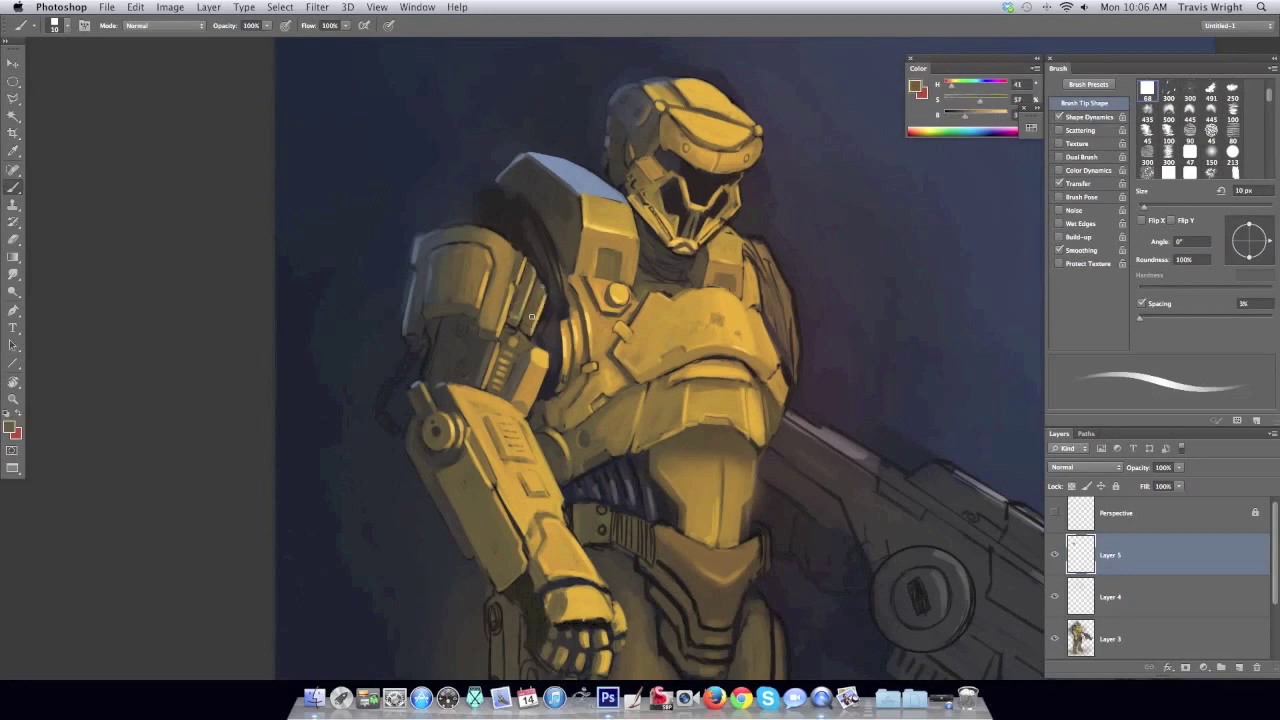
{"action": "left_click_drag", "start_coordinate": [507, 285], "coordinate": [532, 307]}
{"action": "key", "text": "ctrl+shift+h"}
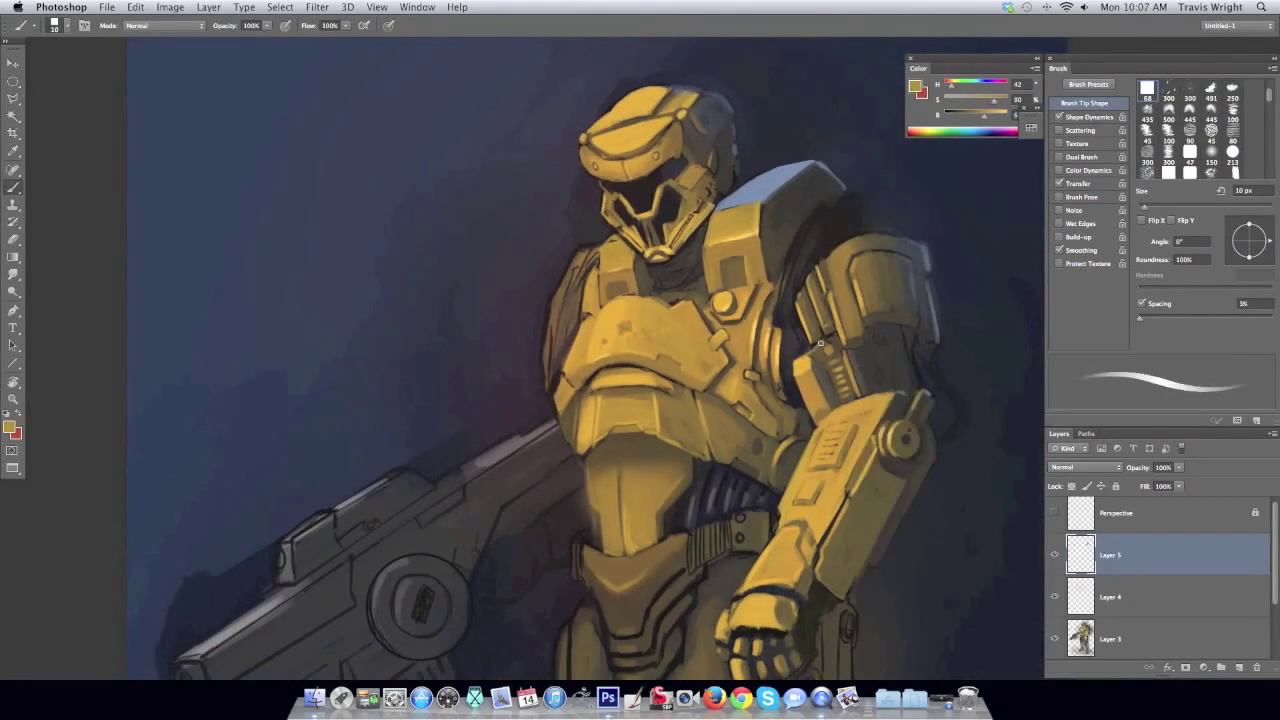
{"action": "left_click_drag", "start_coordinate": [843, 258], "coordinate": [643, 286]}
Paint a thin light warm-grey cable along the forearm's edge.
{"action": "left_click", "coordinate": [643, 286], "text": "alt"}
{"action": "left_click", "coordinate": [670, 358], "text": "alt"}
{"action": "left_click", "coordinate": [673, 359], "text": "alt"}
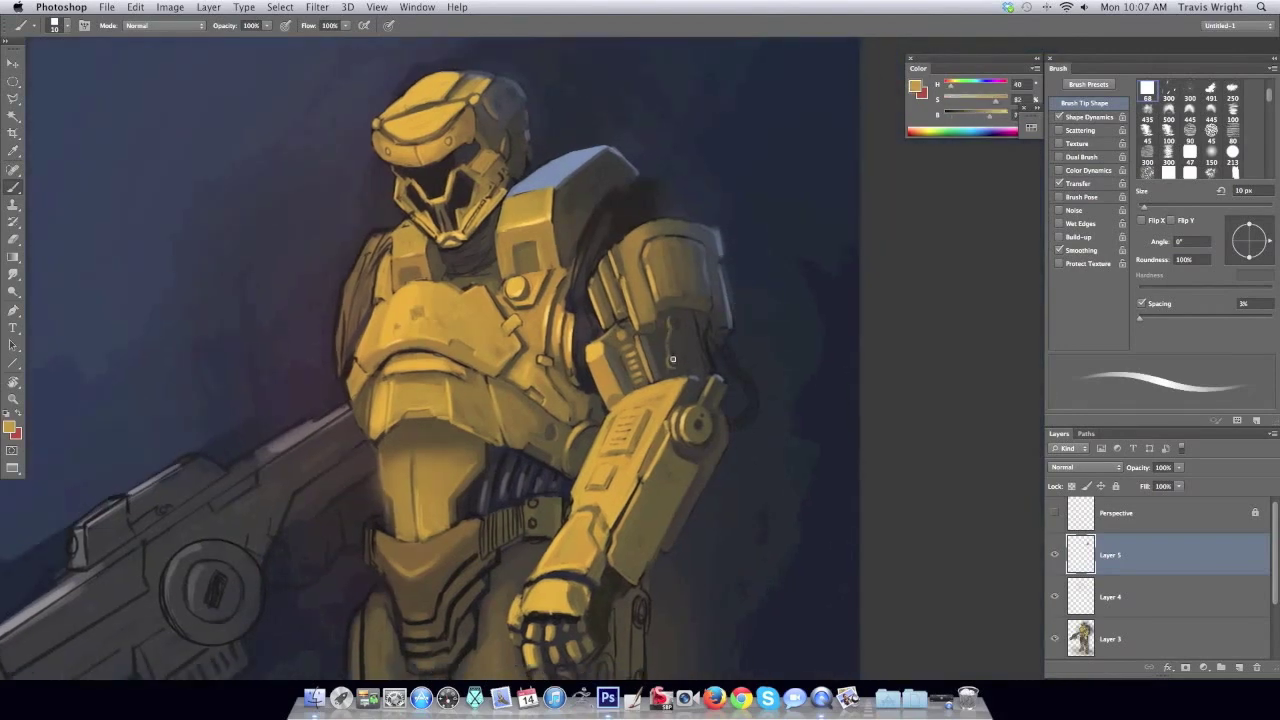
{"action": "left_click", "coordinate": [677, 350], "text": "alt"}
{"action": "key", "text": "ctrl+shift+h"}
{"action": "scroll", "coordinate": [539, 397], "scroll_direction": "left", "scroll_amount": 10}
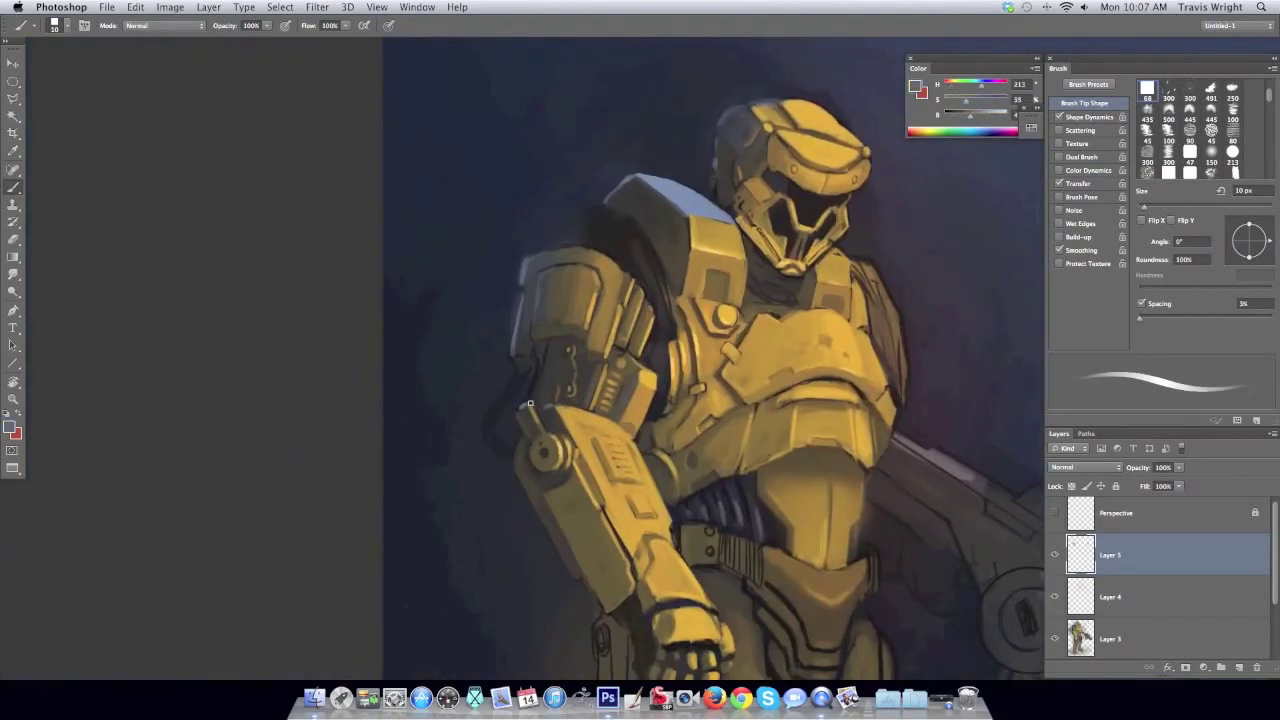
{"action": "left_click", "coordinate": [546, 346], "text": "alt"}
{"action": "left_click_drag", "start_coordinate": [499, 408], "coordinate": [503, 452]}
Set a 13 px brush, check the whole figure, and zoom into the belt and gun area.
{"action": "left_click", "coordinate": [521, 373], "text": "alt"}
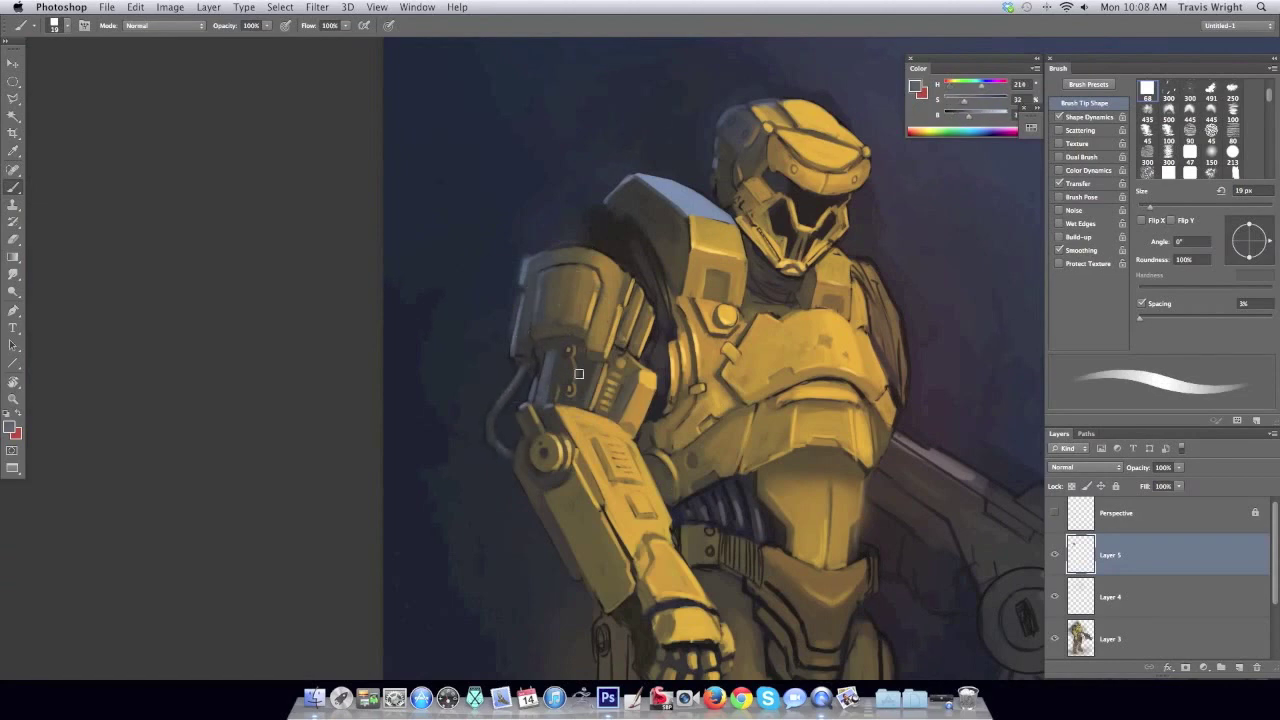
{"action": "left_click", "coordinate": [543, 254], "text": "alt"}
{"action": "key", "text": "ctrl+shift+h"}
{"action": "right_click", "coordinate": [757, 275]}
{"action": "left_click", "coordinate": [774, 292]}
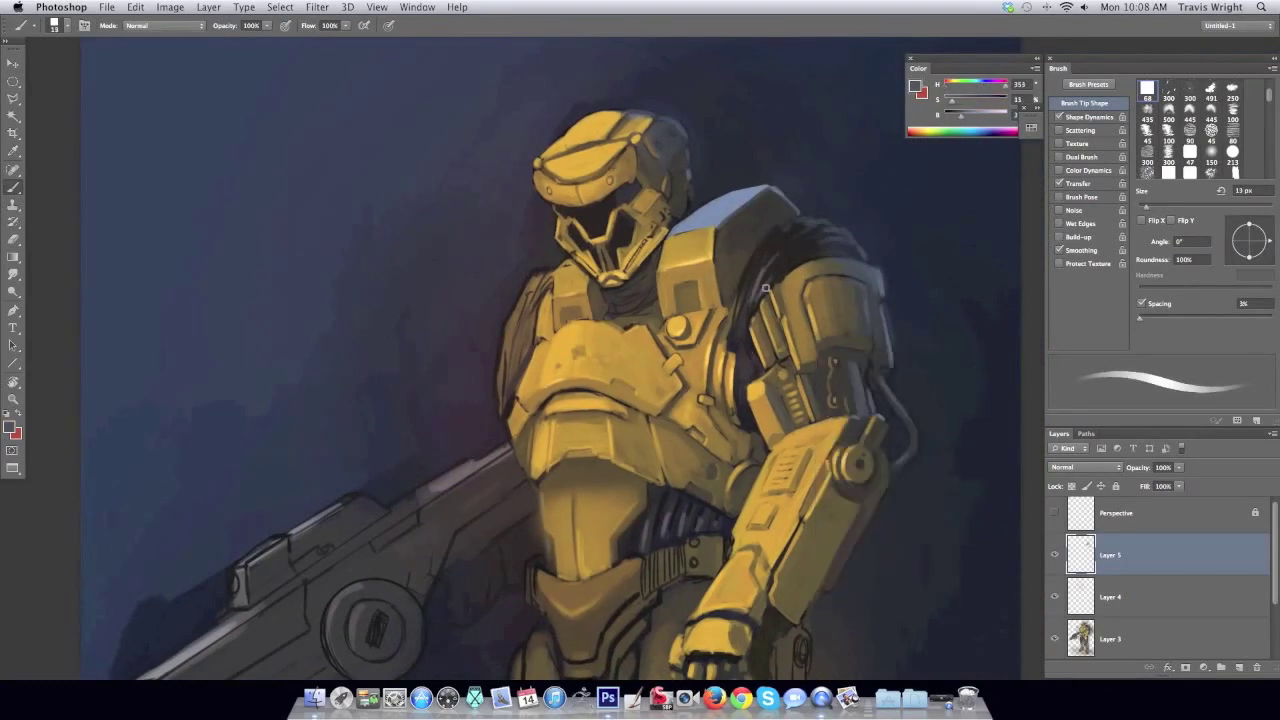
{"action": "key", "text": "z"}
{"action": "left_click", "coordinate": [894, 194], "text": "alt"}
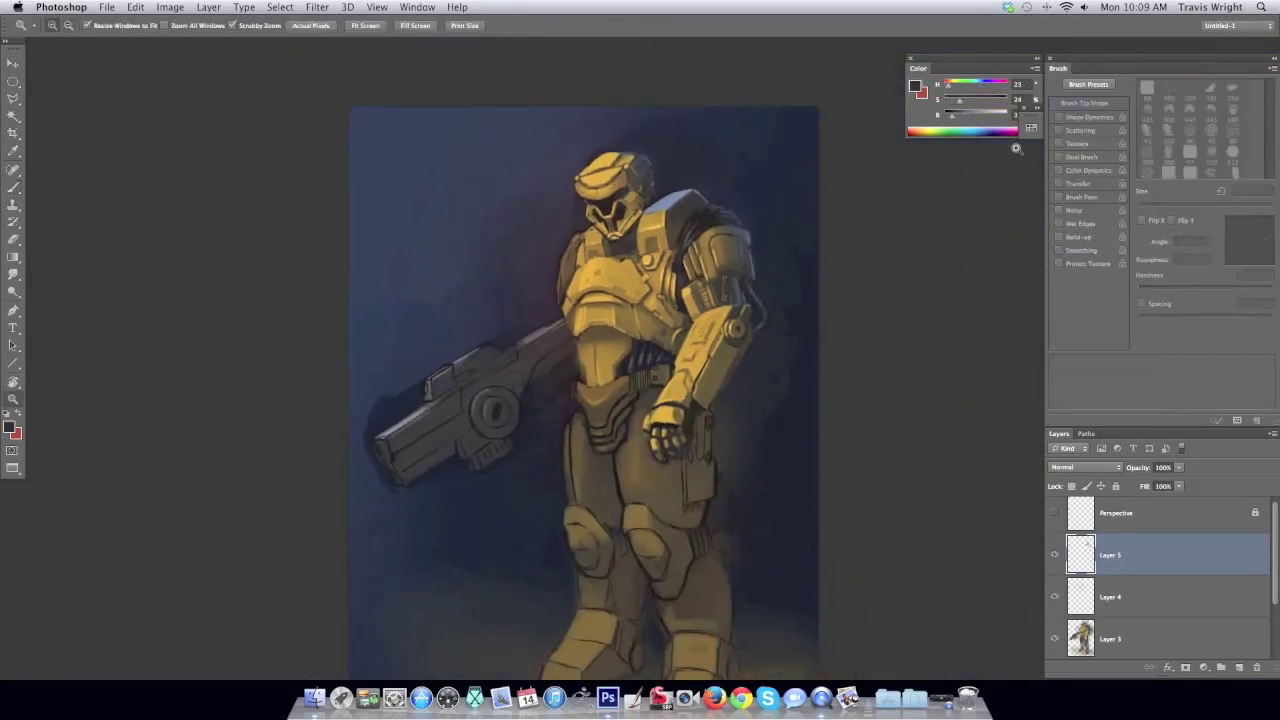
{"action": "left_click", "coordinate": [630, 386]}
{"action": "key", "text": "b"}
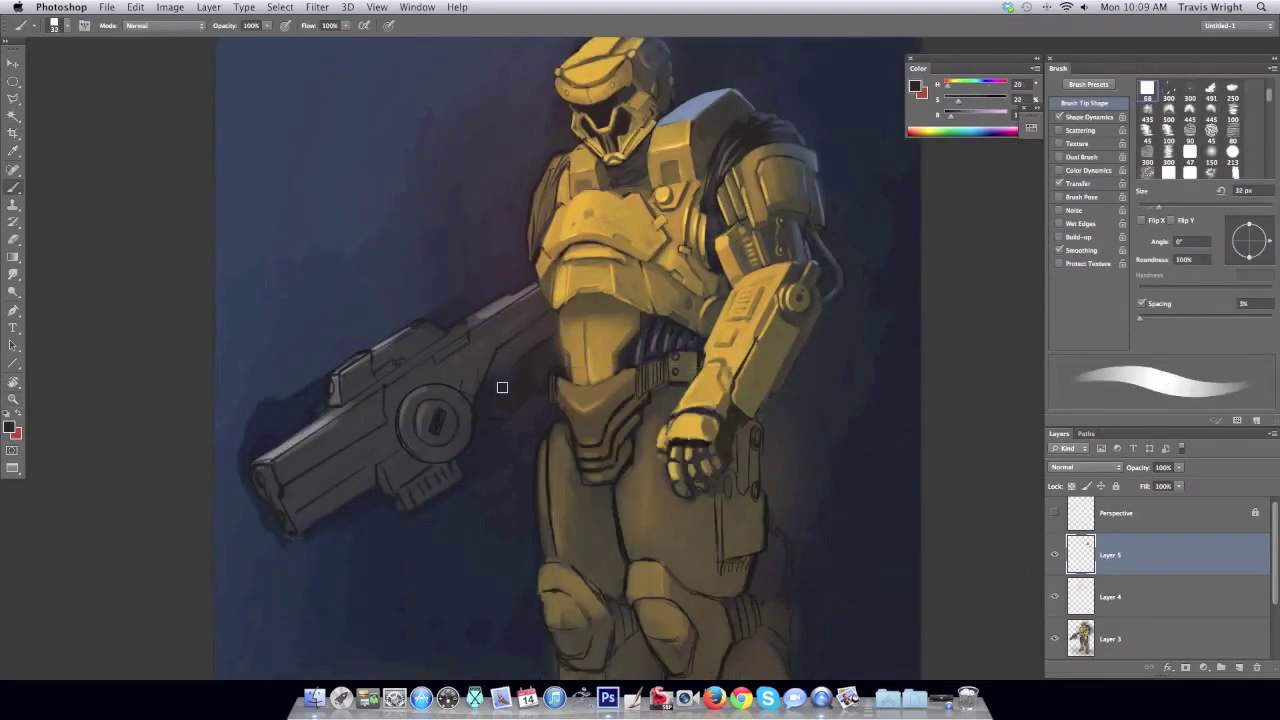
Pick a pale armour colour and resize the brush from 10 px to 22 px.
{"action": "left_click", "coordinate": [556, 352], "text": "alt"}
{"action": "right_click", "coordinate": [646, 338]}
{"action": "left_click", "coordinate": [560, 351], "text": "alt"}
{"action": "right_click", "coordinate": [606, 340]}
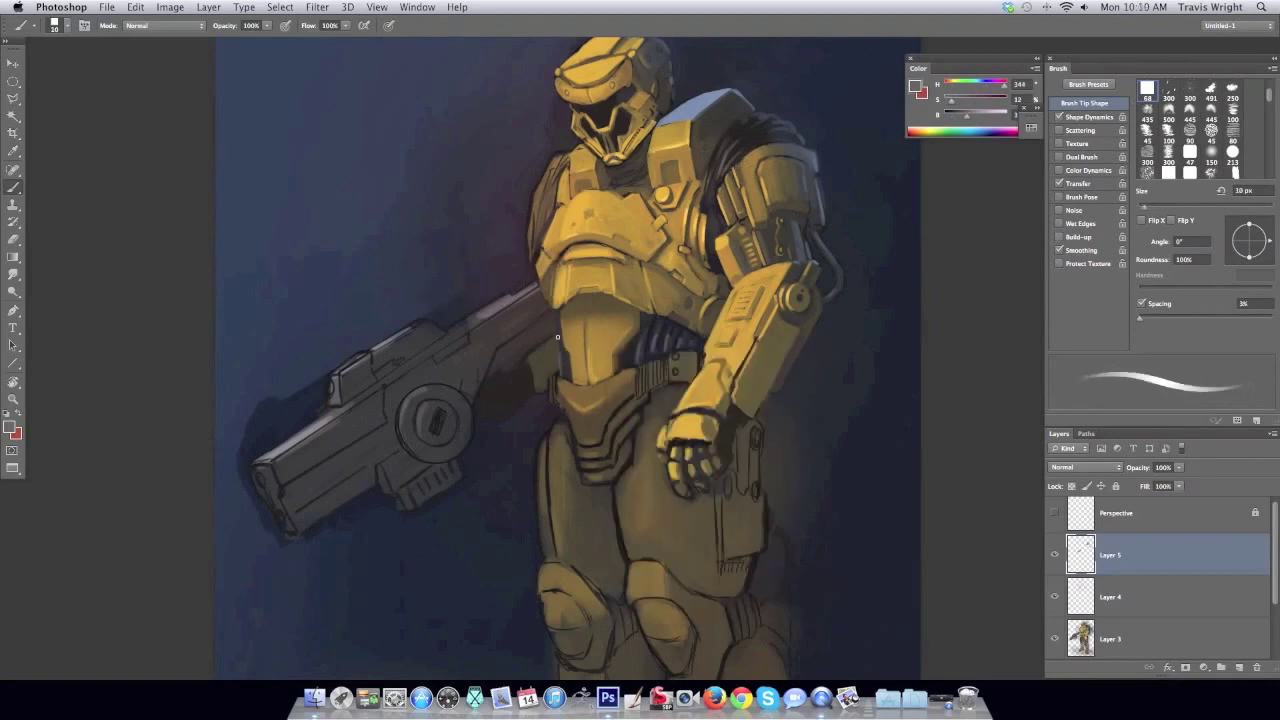
{"action": "left_click", "coordinate": [558, 357]}
{"action": "key", "text": "Return"}
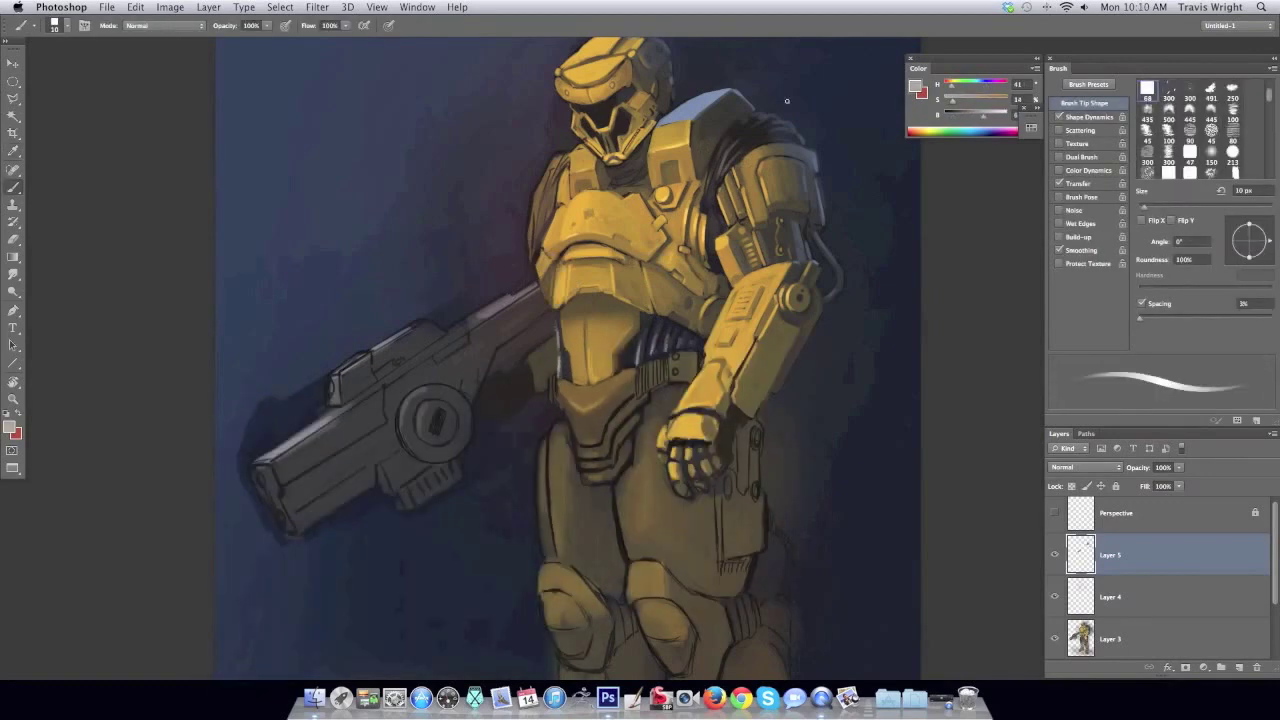
{"action": "right_click", "coordinate": [557, 351]}
{"action": "left_click", "coordinate": [494, 356], "text": "alt"}
Brighten the gun's top edge with its grey, then set a 15 px brush.
{"action": "left_click", "coordinate": [488, 380], "text": "alt"}
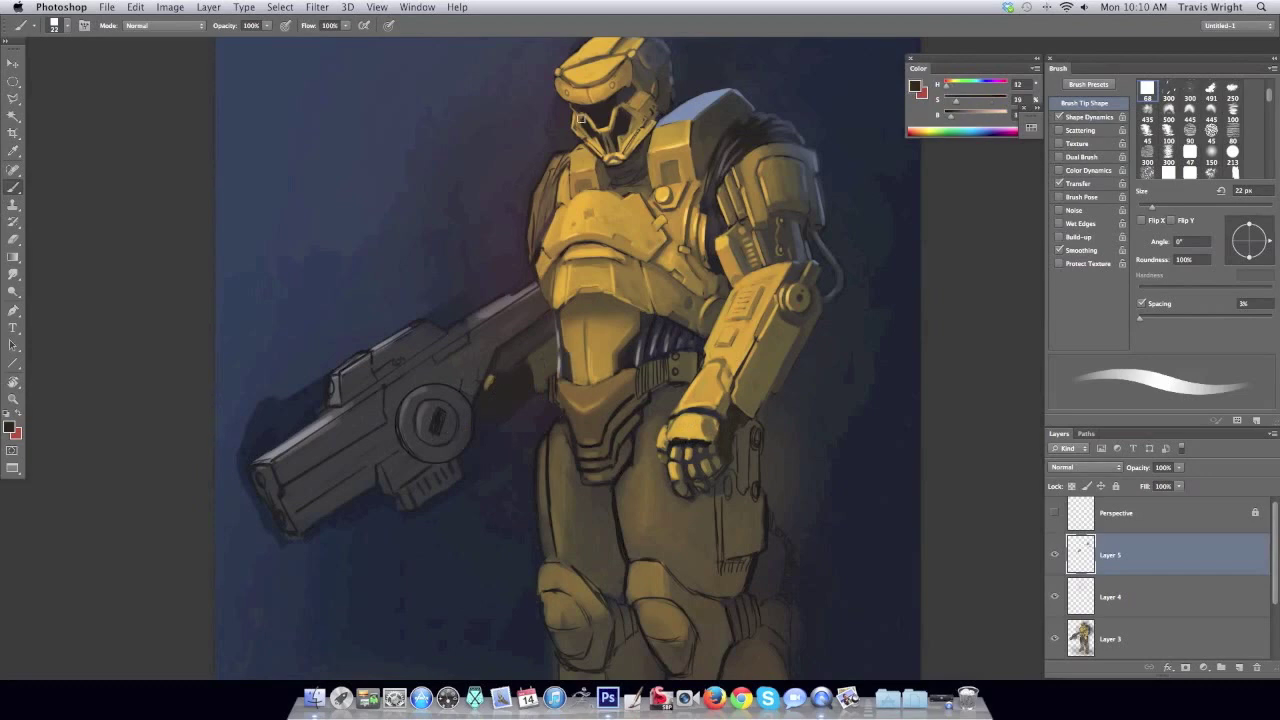
{"action": "scroll", "coordinate": [582, 120], "scroll_direction": "left", "scroll_amount": 5}
{"action": "left_click", "coordinate": [683, 304], "text": "alt"}
{"action": "left_click_drag", "start_coordinate": [615, 322], "coordinate": [688, 280]}
{"action": "right_click", "coordinate": [588, 338]}
{"action": "left_click", "coordinate": [504, 364], "text": "alt"}
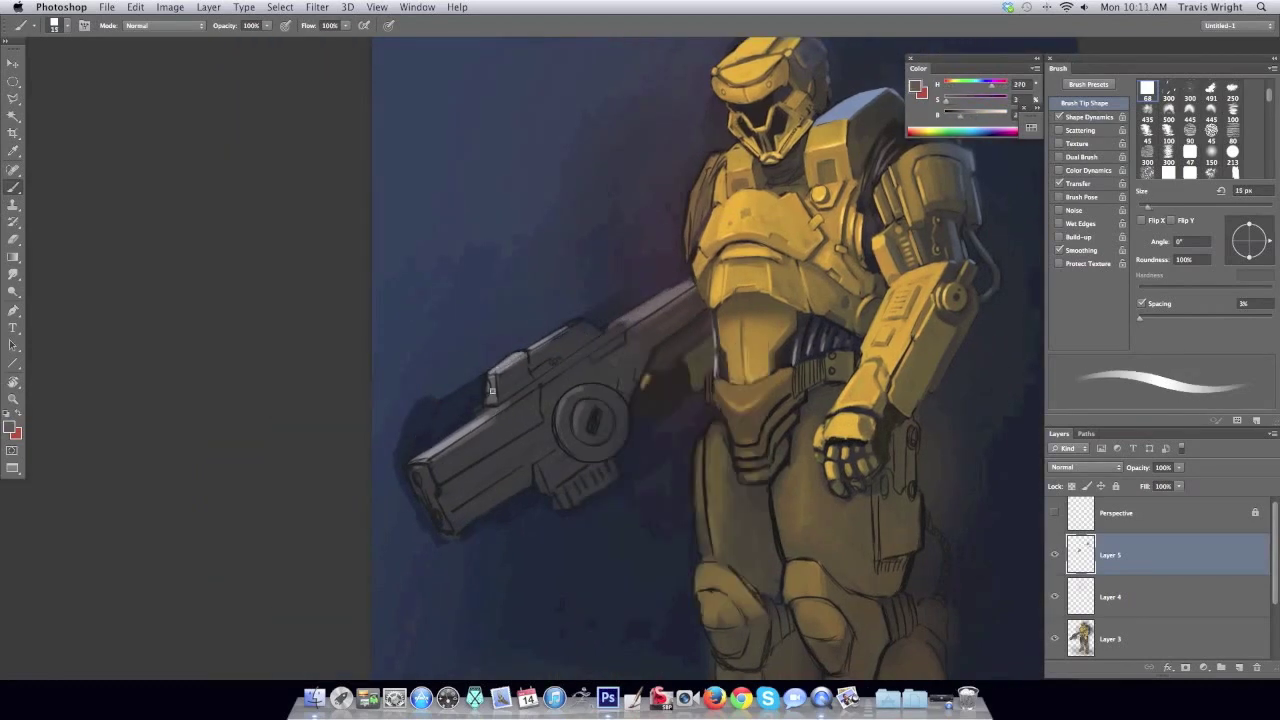
Sample dark colours near the gun and adjust the brush to about 28 px.
{"action": "left_click", "coordinate": [525, 367], "text": "alt"}
{"action": "right_click", "coordinate": [550, 358]}
{"action": "key", "text": "Escape"}
{"action": "key", "text": "bracketright"}
{"action": "key", "text": "bracketright"}
{"action": "key", "text": "bracketright"}
{"action": "left_click", "coordinate": [581, 403], "text": "alt"}
{"action": "right_click", "coordinate": [581, 403]}
{"action": "key", "text": "Escape"}
{"action": "left_click_drag", "start_coordinate": [577, 403], "coordinate": [586, 406]}
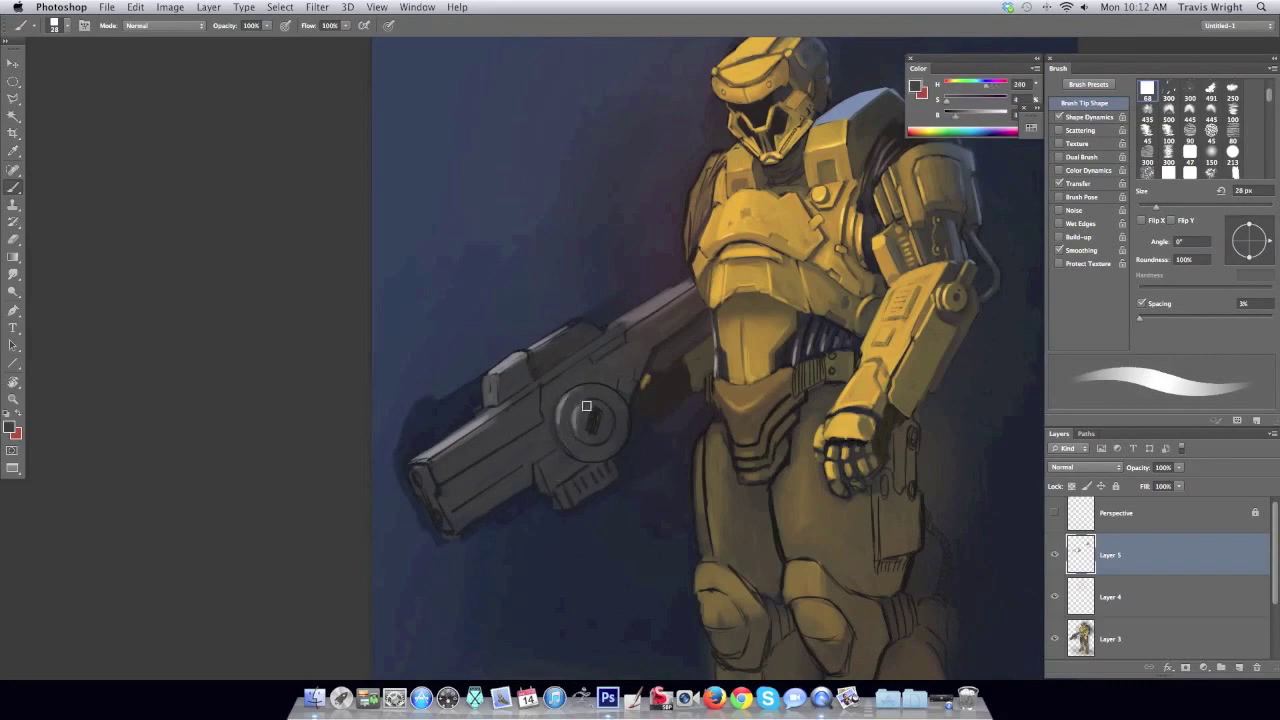
Paint the yellow hand gripping the gun with an 18 px brush, using gold and dark brown shades.
{"action": "left_click", "coordinate": [897, 449], "text": "alt"}
{"action": "left_click", "coordinate": [860, 300], "text": "alt"}
{"action": "key", "text": "bracketleft"}
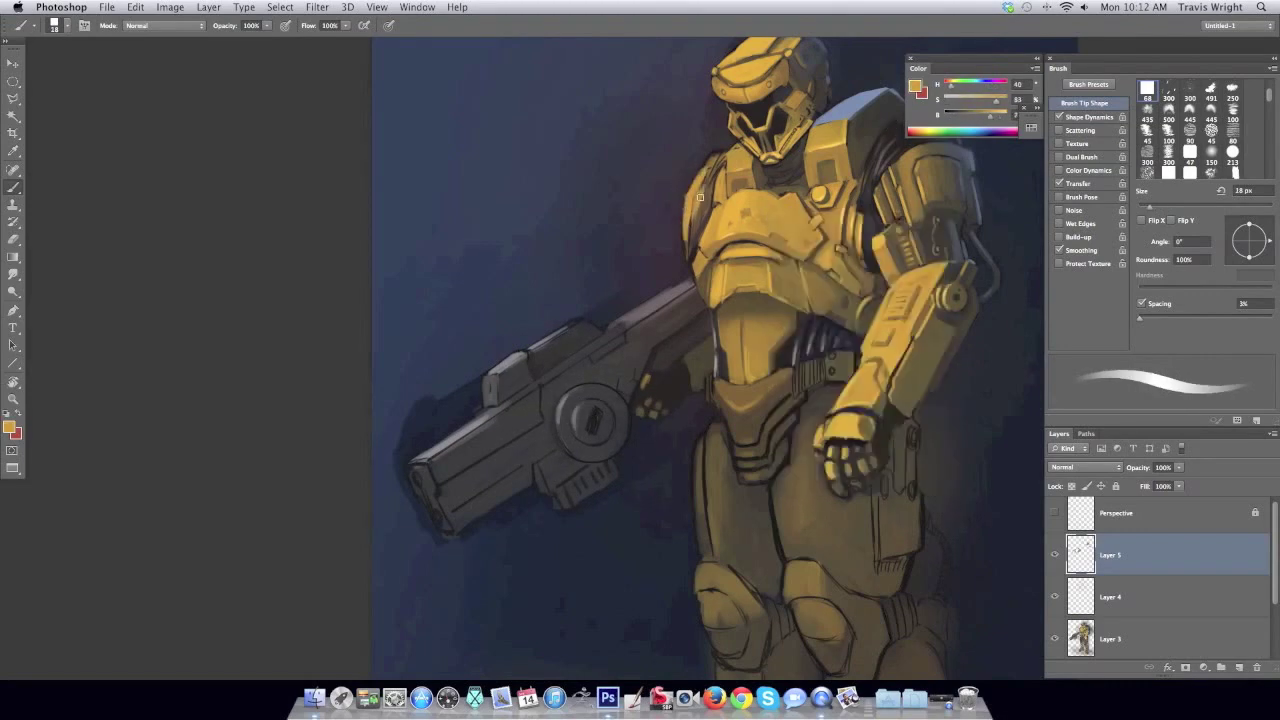
{"action": "left_click", "coordinate": [656, 327], "text": "alt"}
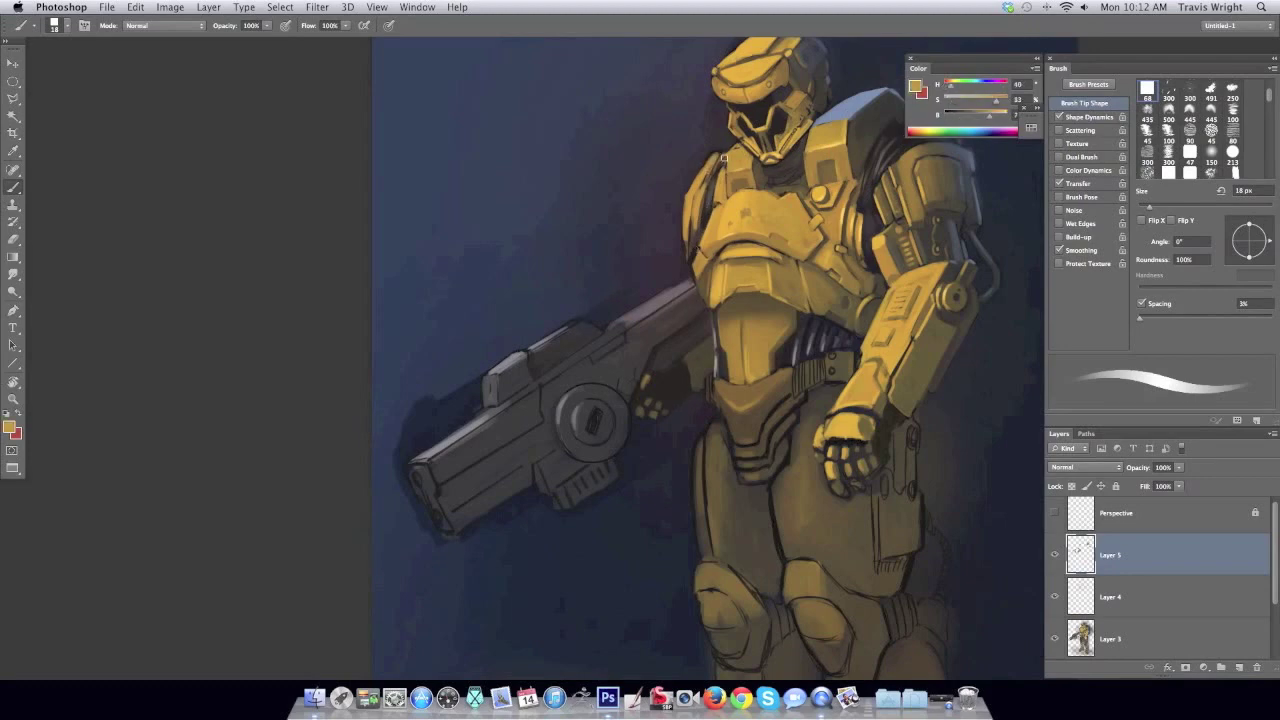
{"action": "key", "text": "e"}
{"action": "key", "text": "b"}
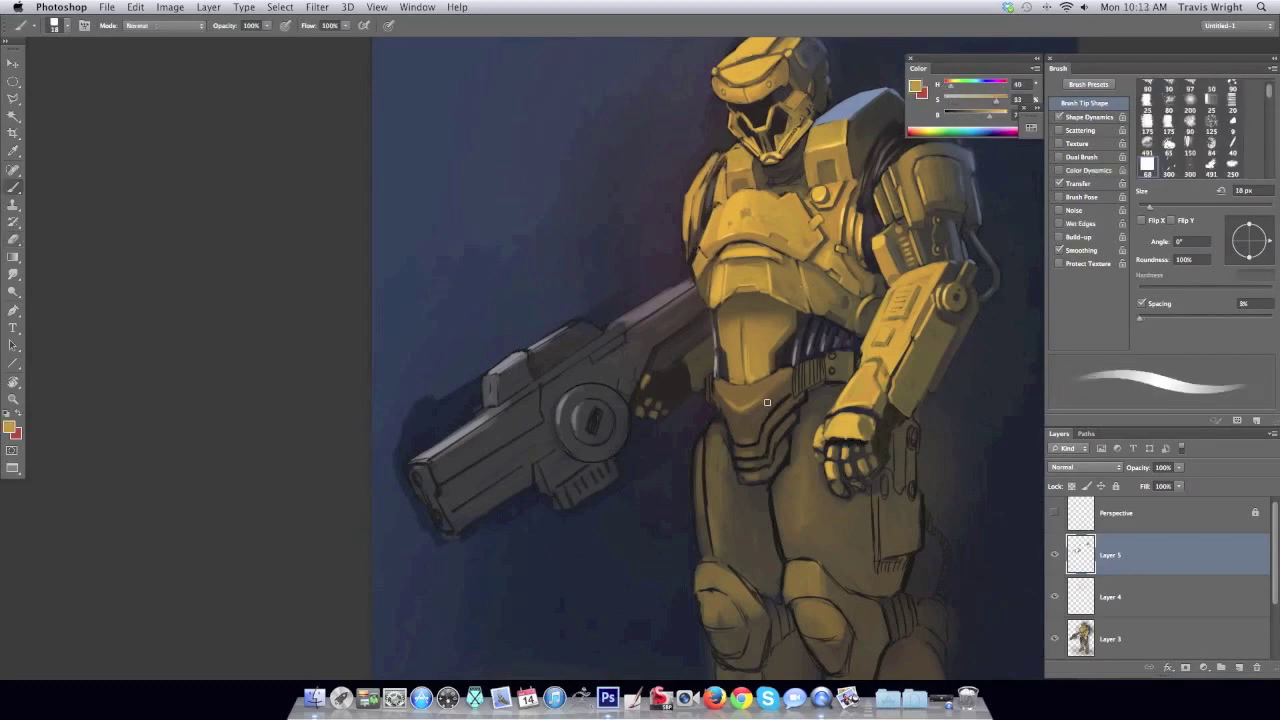
{"action": "left_click", "coordinate": [769, 390], "text": "alt"}
{"action": "left_click", "coordinate": [771, 416], "text": "alt"}
{"action": "left_click", "coordinate": [781, 408], "text": "alt"}
{"action": "scroll", "coordinate": [736, 447], "scroll_direction": "down", "scroll_amount": 2}
{"action": "scroll", "coordinate": [694, 429], "scroll_direction": "down", "scroll_amount": 5}
Paint brighter gold onto the knee with a 38 px brush.
{"action": "key", "text": "bracketright"}
{"action": "key", "text": "bracketright"}
{"action": "key", "text": "h"}
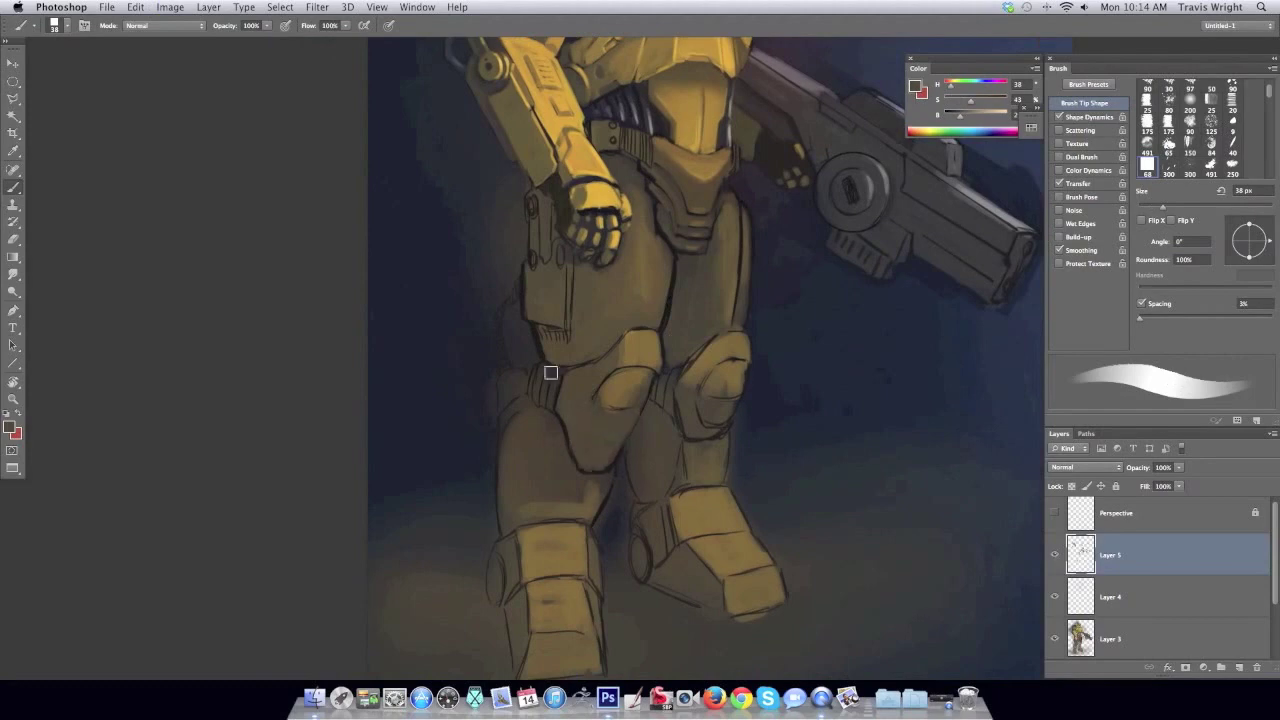
{"action": "right_click", "coordinate": [606, 452]}
{"action": "left_click_drag", "start_coordinate": [600, 370], "coordinate": [640, 400]}
{"action": "left_click", "coordinate": [620, 391], "text": "alt"}
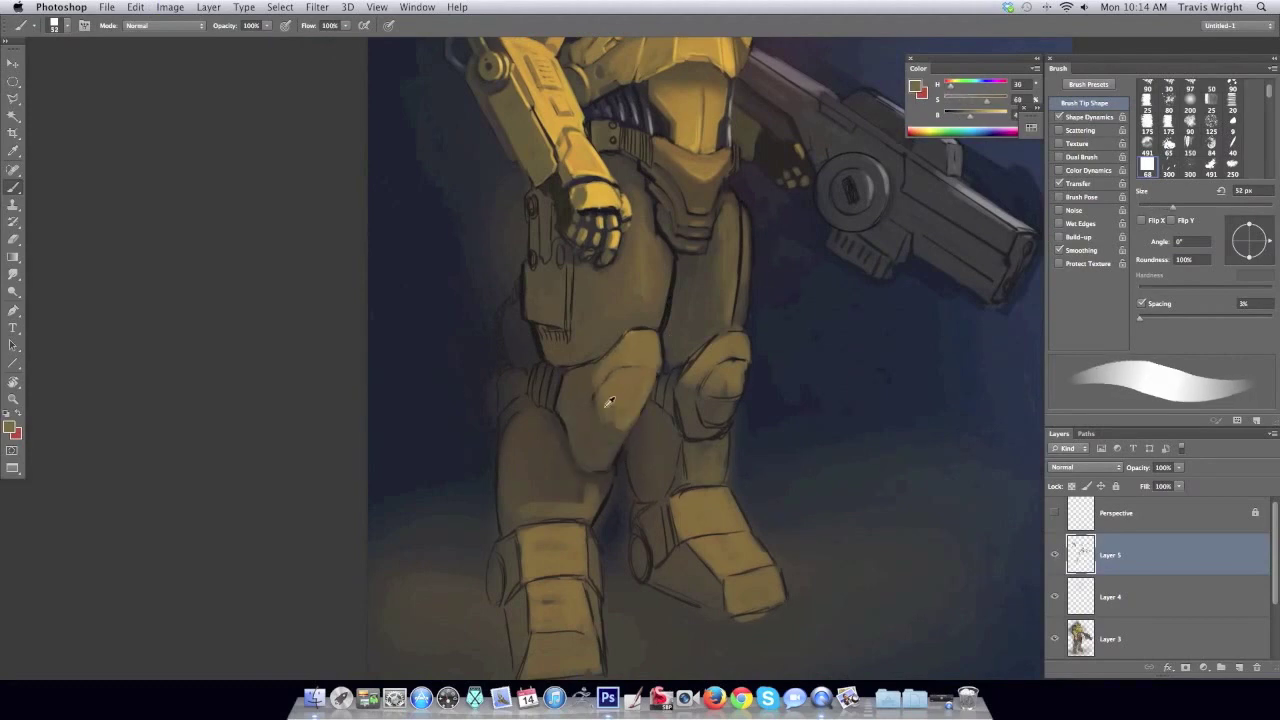
Darken the thigh's right edge with a colour sampled from the thigh.
{"action": "right_click", "coordinate": [648, 316]}
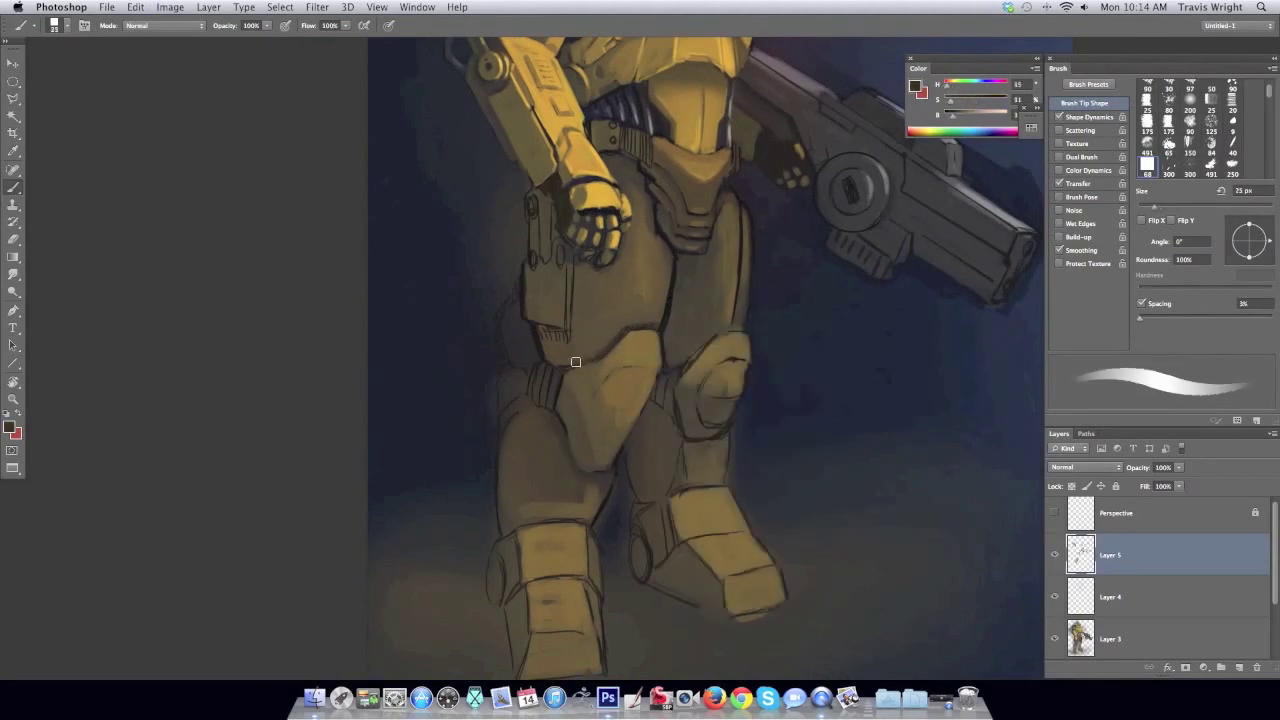
{"action": "left_click", "coordinate": [664, 300], "text": "alt"}
{"action": "left_click_drag", "start_coordinate": [676, 272], "coordinate": [687, 358]}
{"action": "left_click", "coordinate": [666, 256], "text": "alt"}
With a 24 px brush, darken the thigh's left edge, cover sketch lines, and lighten its line.
{"action": "right_click", "coordinate": [620, 370]}
{"action": "double_click", "coordinate": [700, 450]}
{"action": "right_click", "coordinate": [668, 310]}
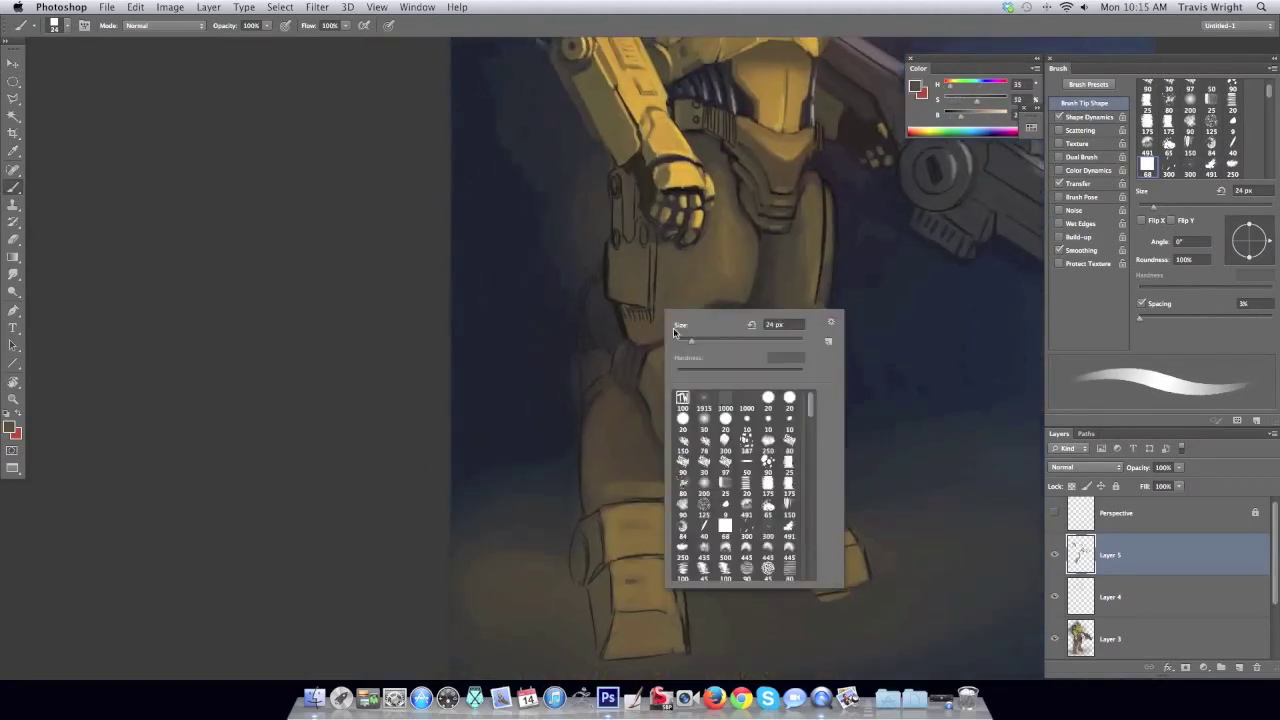
{"action": "left_click_drag", "start_coordinate": [617, 281], "coordinate": [615, 340]}
{"action": "left_click_drag", "start_coordinate": [607, 387], "coordinate": [666, 429]}
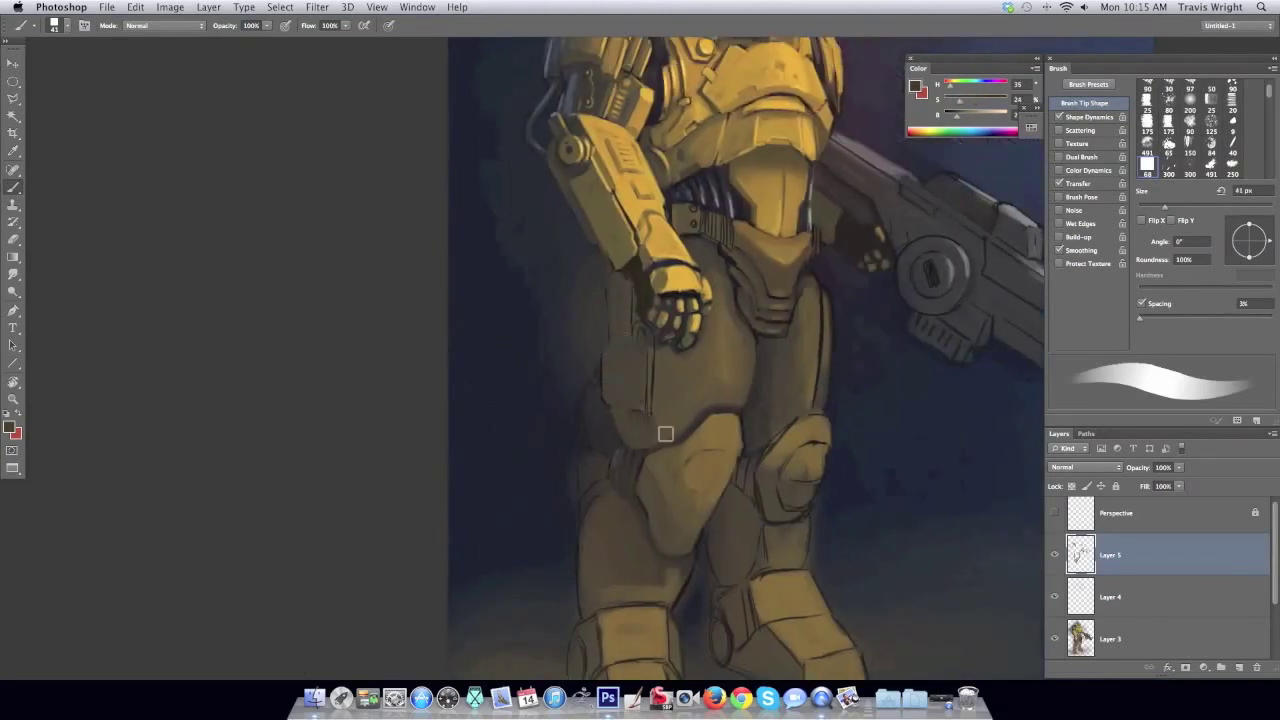
{"action": "right_click", "coordinate": [648, 358]}
{"action": "left_click_drag", "start_coordinate": [650, 338], "coordinate": [650, 414]}
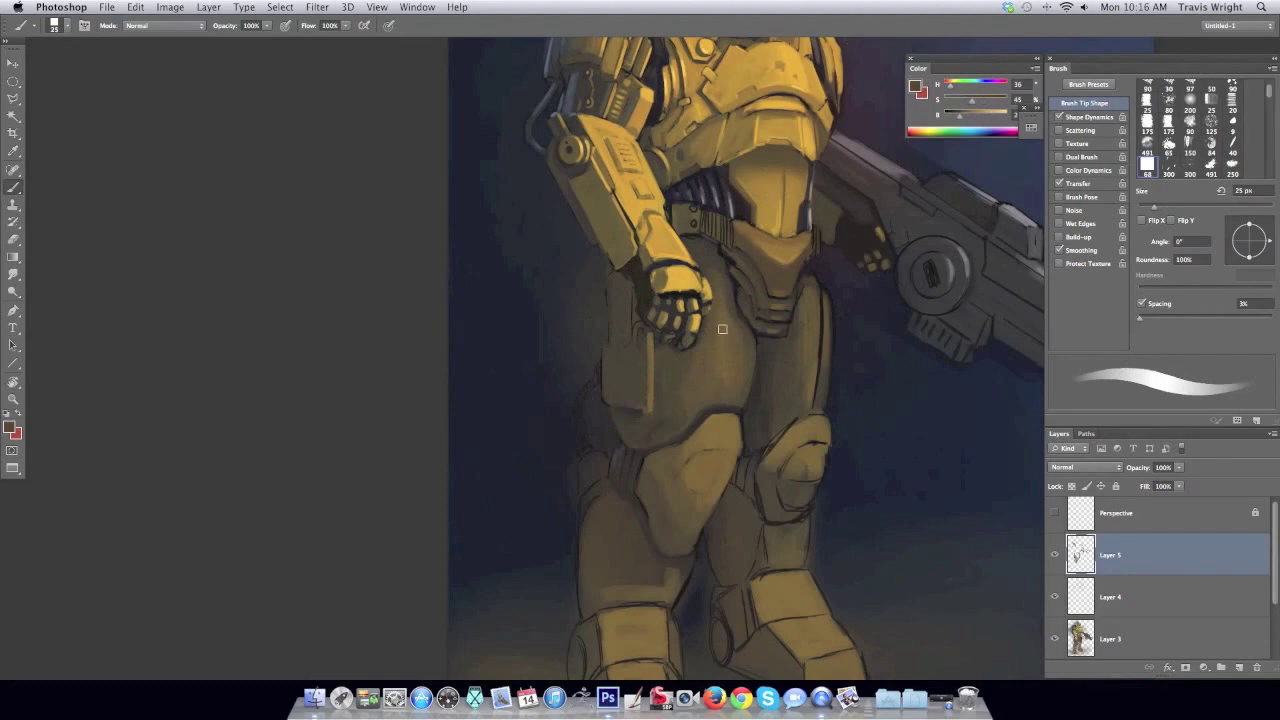
Set up a 175 px smudge brush, then return to painting.
{"action": "key", "text": "r"}
{"action": "right_click", "coordinate": [714, 376]}
{"action": "left_click", "coordinate": [790, 480]}
{"action": "key", "text": "Return"}
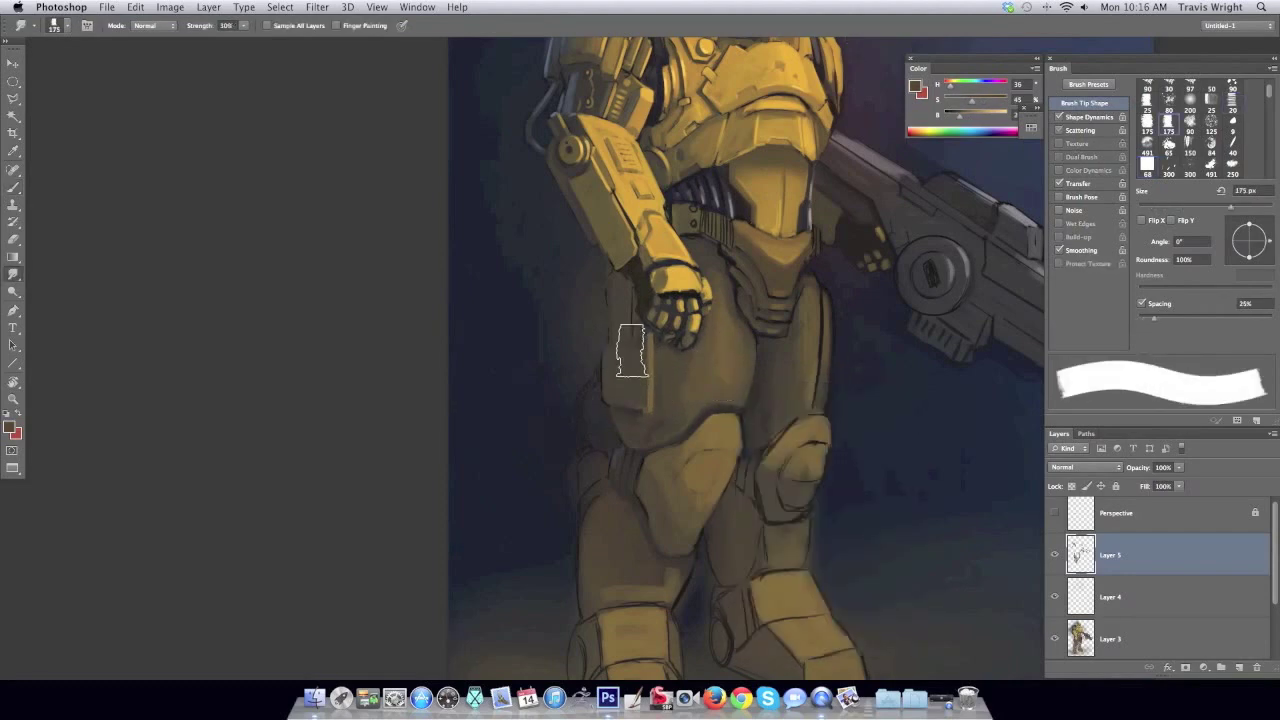
{"action": "key", "text": "b"}
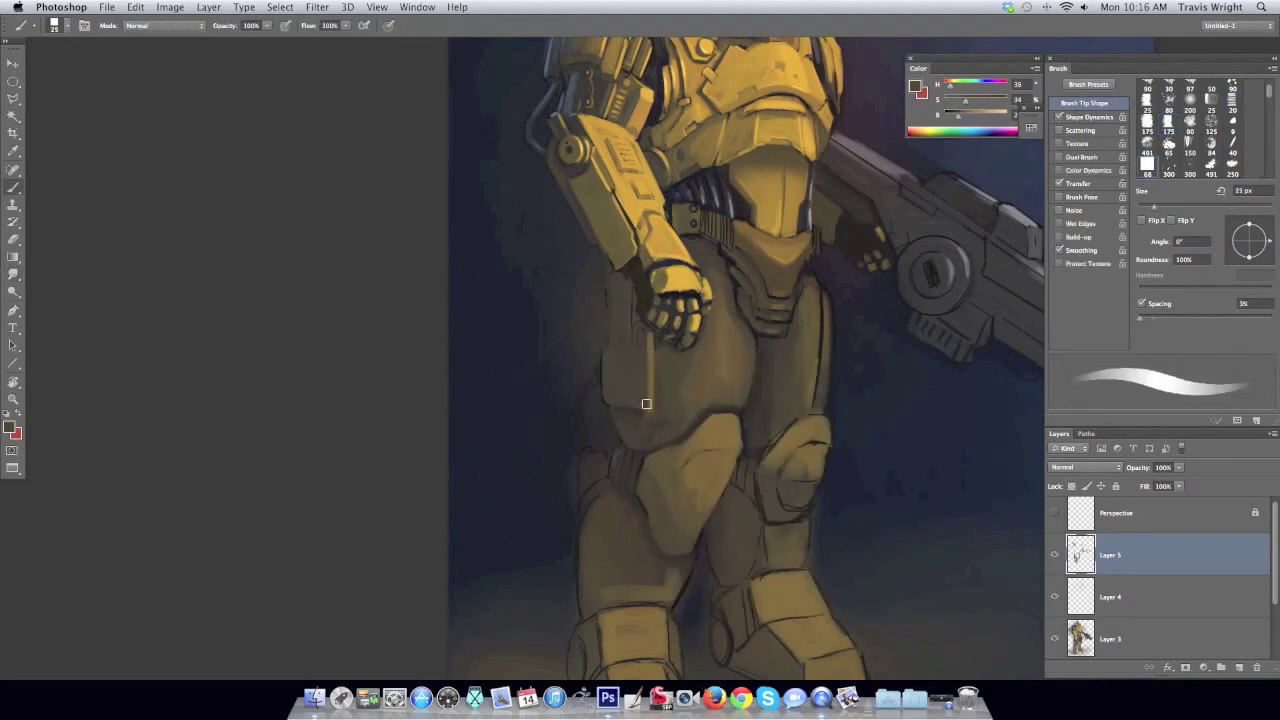
Sample blue-grey colours from the background and floor, bringing the lower legs into view.
{"action": "left_click", "coordinate": [582, 90], "text": "alt"}
{"action": "right_click", "coordinate": [685, 424]}
{"action": "key", "text": "Return"}
{"action": "left_click", "coordinate": [587, 494], "text": "alt"}
{"action": "left_click", "coordinate": [605, 457], "text": "alt"}
{"action": "left_click_drag", "start_coordinate": [597, 594], "coordinate": [557, 444]}
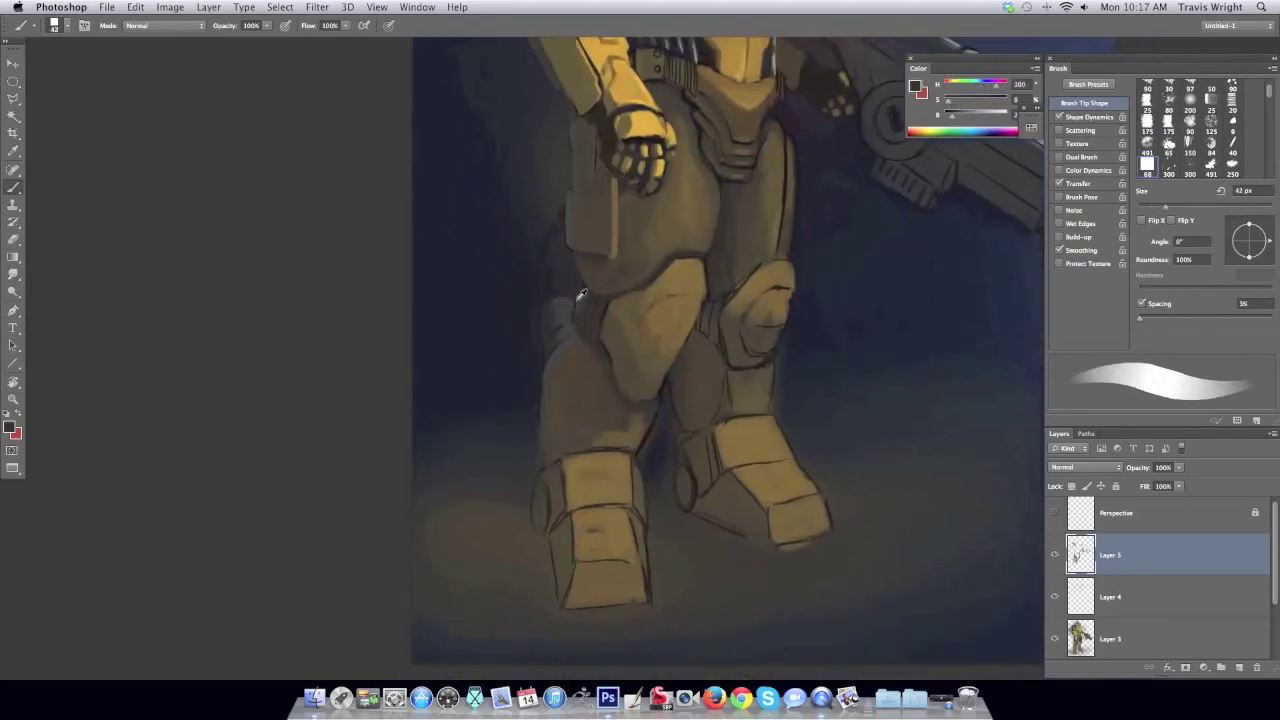
Shade the boot's left edge and inner side below the knee with sampled leg yellows.
{"action": "left_click", "coordinate": [571, 463], "text": "alt"}
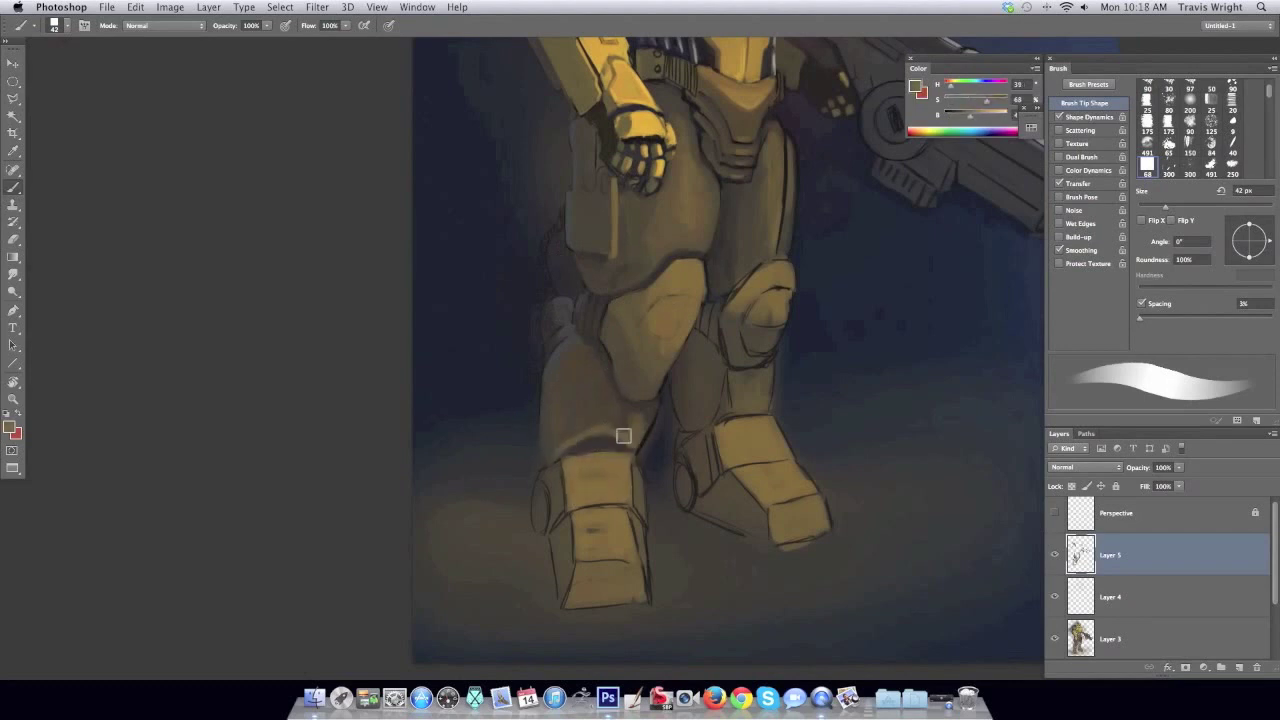
{"action": "left_click", "coordinate": [619, 407], "text": "alt"}
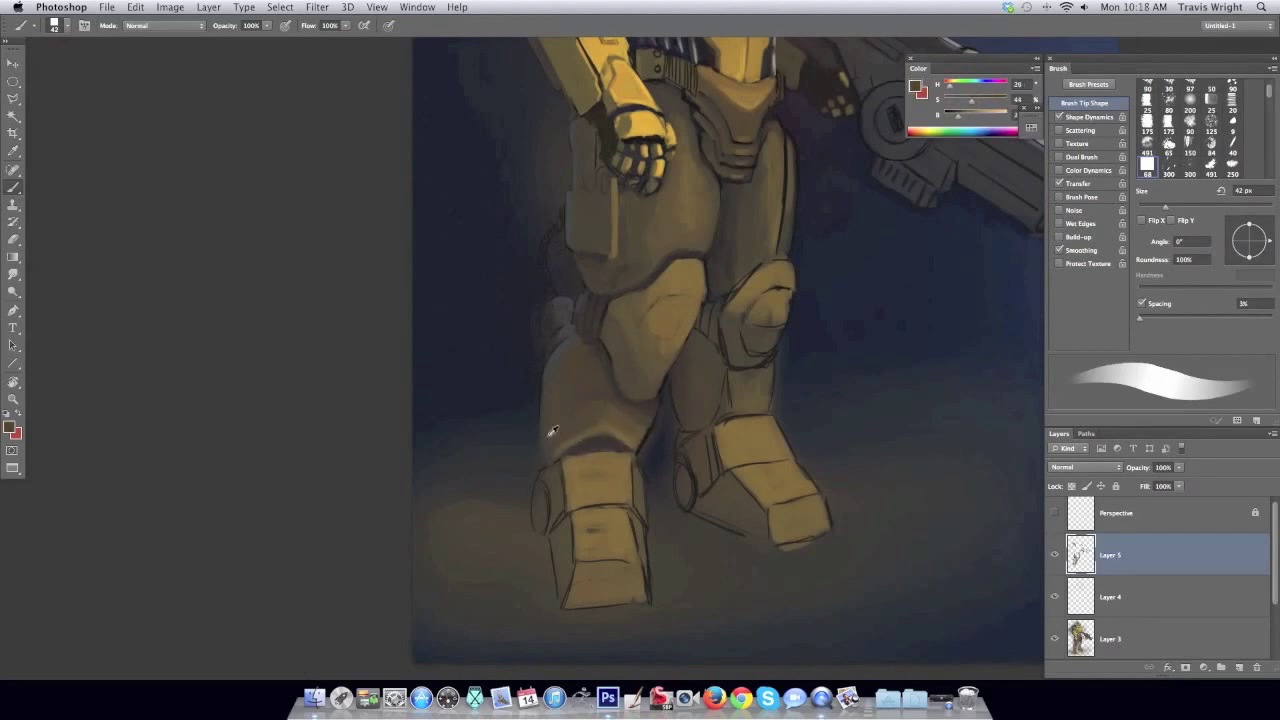
{"action": "left_click", "coordinate": [586, 419], "text": "alt"}
{"action": "key", "text": "bracketleft"}
{"action": "key", "text": "bracketleft"}
{"action": "key", "text": "bracketleft"}
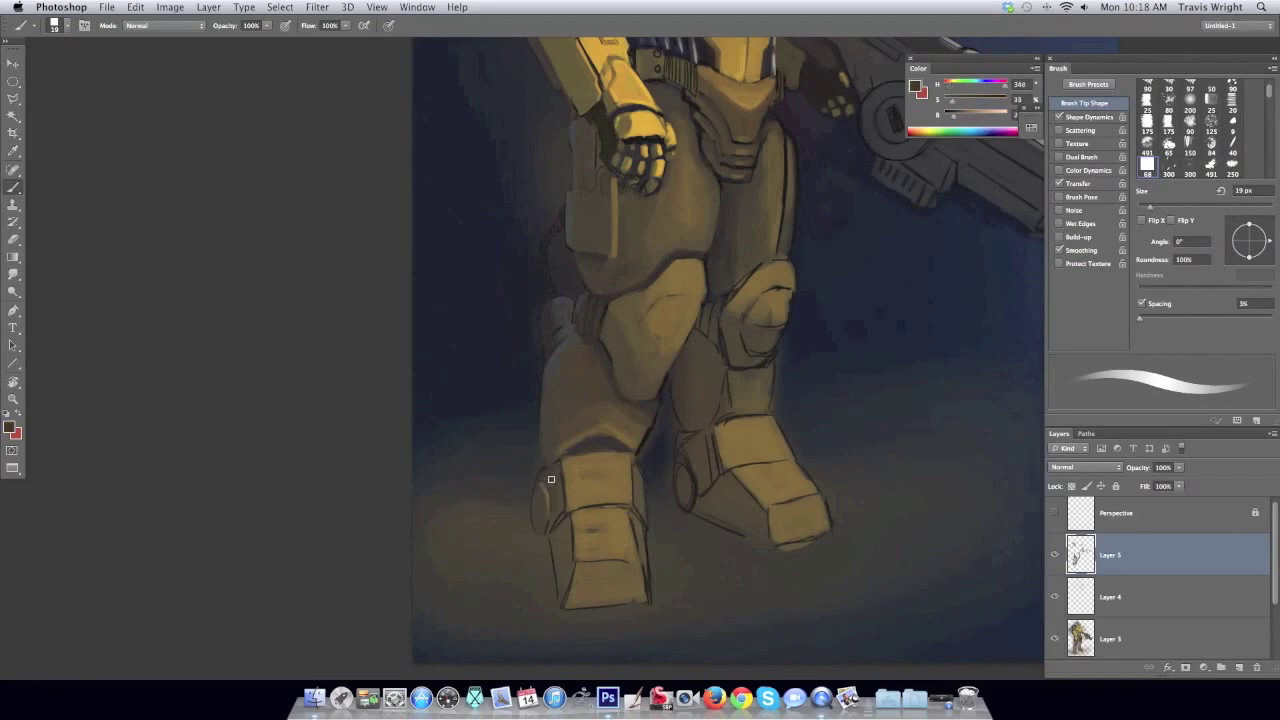
{"action": "left_click_drag", "start_coordinate": [567, 519], "coordinate": [563, 553]}
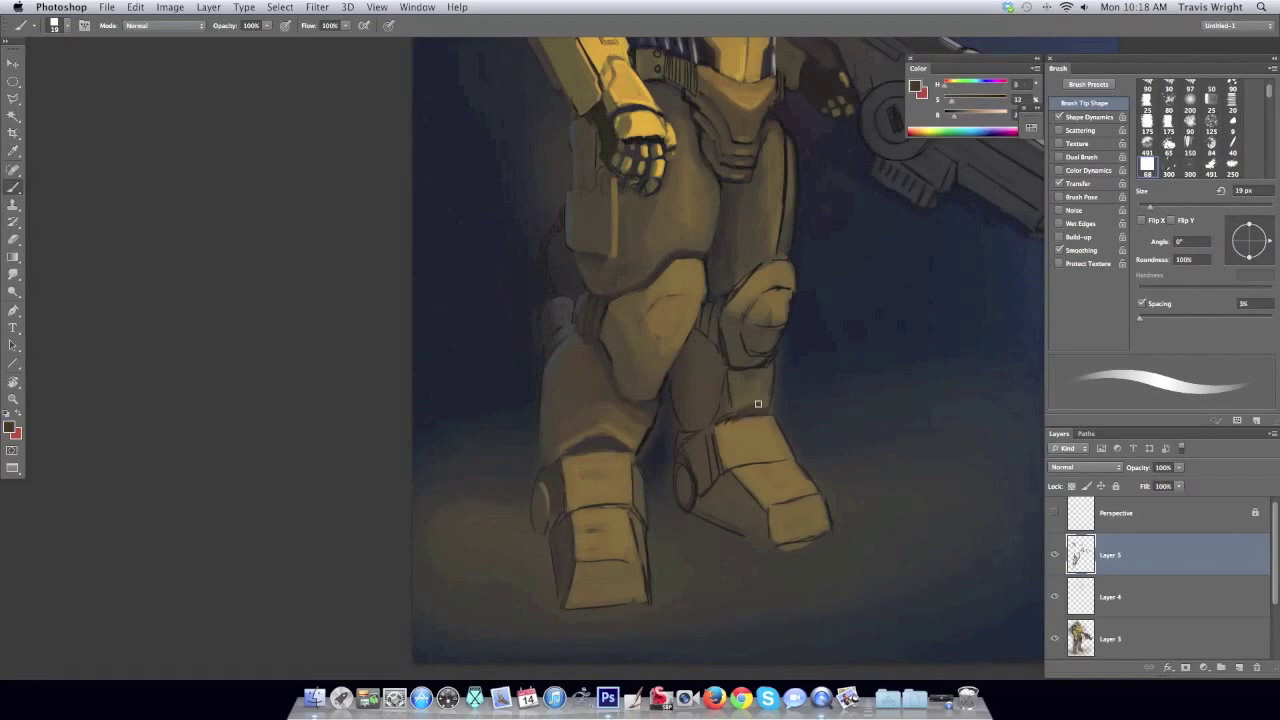
{"action": "left_click", "coordinate": [737, 443], "text": "alt"}
{"action": "key", "text": "bracketright"}
{"action": "key", "text": "bracketright"}
{"action": "key", "text": "bracketright"}
{"action": "mouse_move", "coordinate": [708, 475]}
{"action": "left_mouse_down"}
{"action": "mouse_move", "coordinate": [763, 531]}
{"action": "mouse_move", "coordinate": [742, 528]}
{"action": "left_mouse_up"}
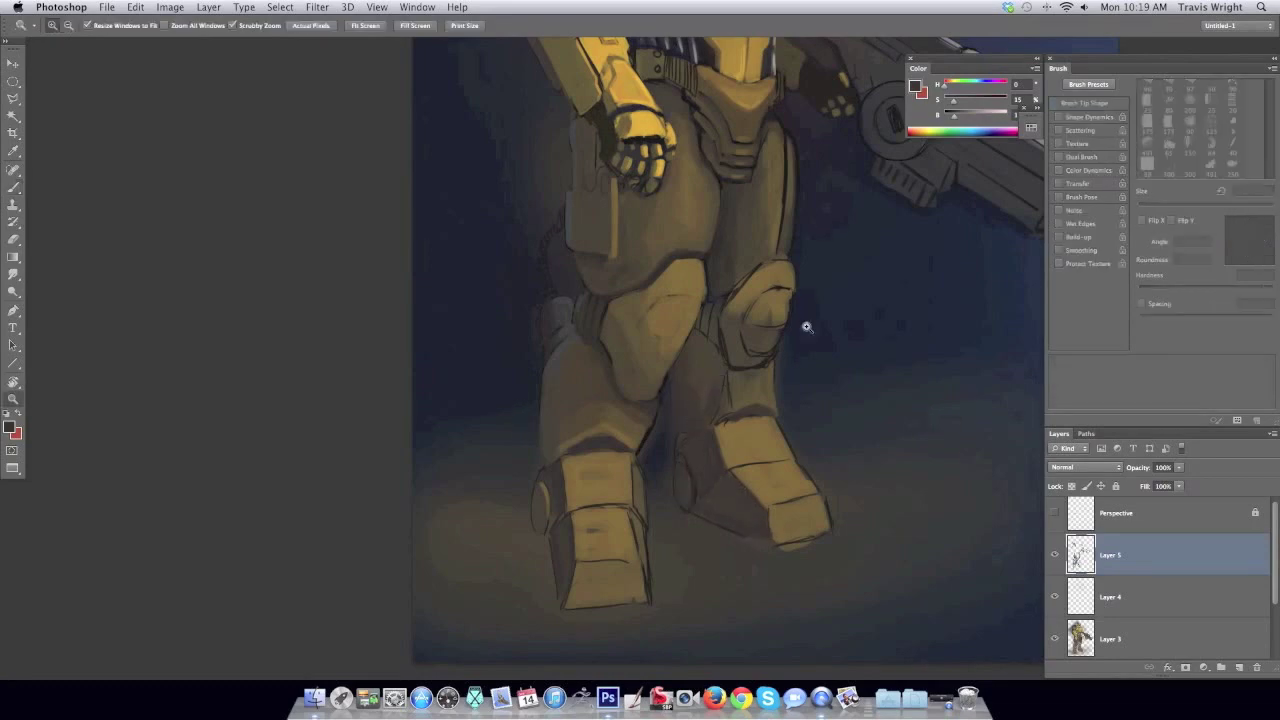
Paint lighter strokes of brighter yellow on the knee pad.
{"action": "left_click_drag", "start_coordinate": [806, 326], "coordinate": [813, 315]}
{"action": "left_click", "coordinate": [643, 397], "text": "alt"}
{"action": "key", "text": "bracketright"}
{"action": "mouse_move", "coordinate": [649, 423]}
{"action": "left_mouse_down"}
{"action": "mouse_move", "coordinate": [680, 437]}
{"action": "mouse_move", "coordinate": [635, 468]}
{"action": "mouse_move", "coordinate": [626, 437]}
{"action": "mouse_move", "coordinate": [689, 417]}
{"action": "mouse_move", "coordinate": [656, 443]}
{"action": "left_mouse_up"}
{"action": "key", "text": "bracketright"}
{"action": "key", "text": "bracketright"}
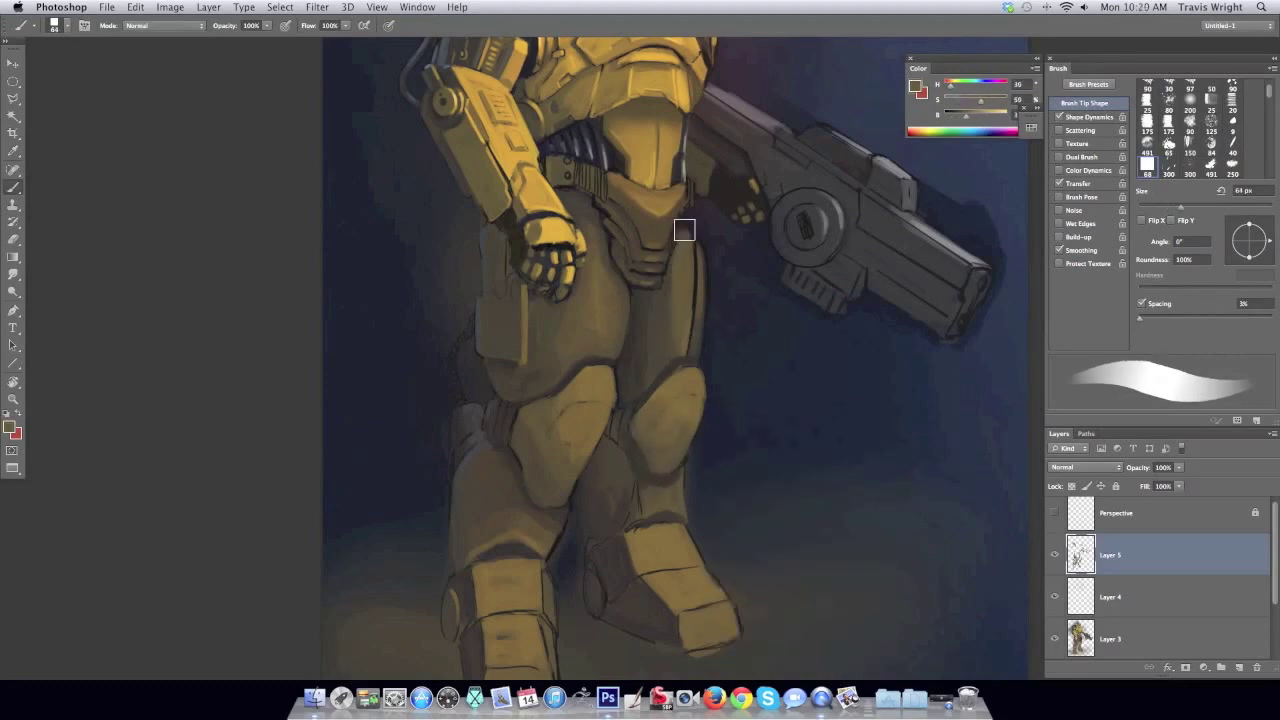
Flip the canvas and add light strokes along the leg's left edge.
{"action": "key", "text": "h"}
{"action": "right_click", "coordinate": [714, 290]}
{"action": "left_click", "coordinate": [760, 400]}
{"action": "left_click_drag", "start_coordinate": [660, 240], "coordinate": [649, 341]}
{"action": "left_click", "coordinate": [666, 227], "text": "alt"}
{"action": "right_click", "coordinate": [688, 234]}
{"action": "left_click", "coordinate": [700, 250]}
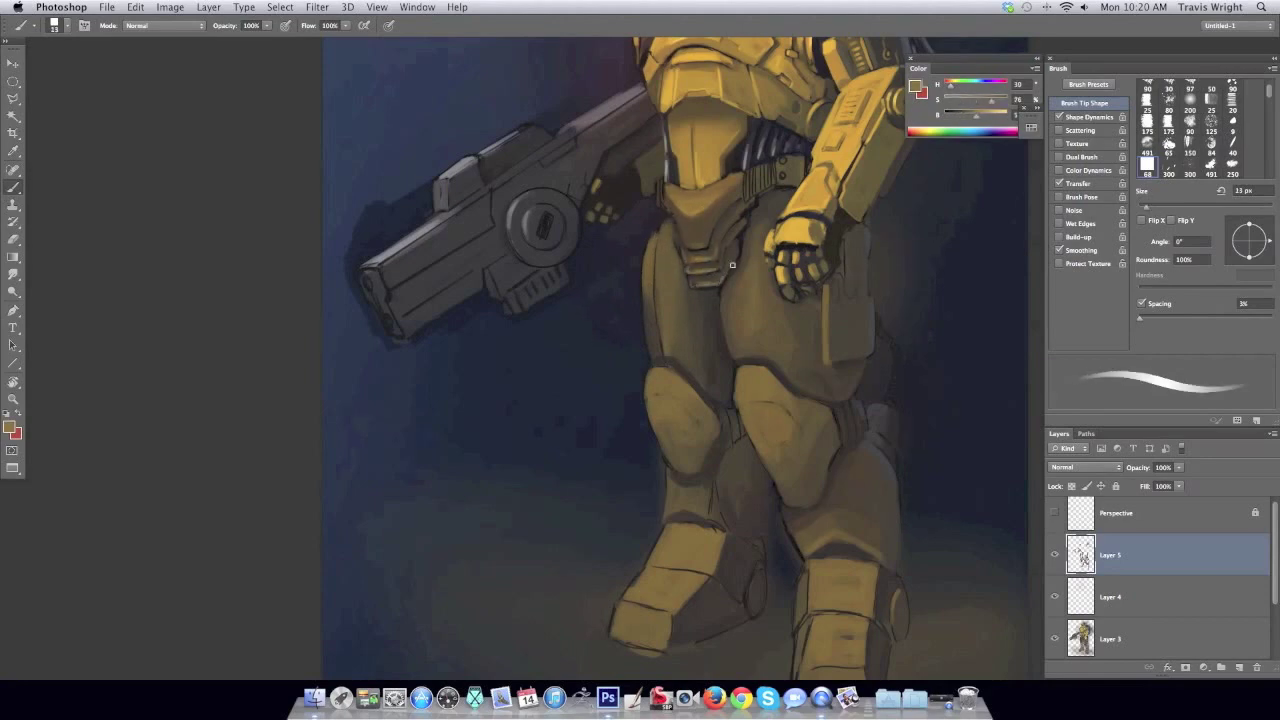
Zoom in on the helmet and sample saturated gold with a 9 px brush.
{"action": "scroll", "coordinate": [717, 247], "scroll_direction": "up", "scroll_amount": 5}
{"action": "left_click", "coordinate": [673, 254], "text": "alt"}
{"action": "left_click", "coordinate": [673, 254], "text": "alt"}
{"action": "left_click", "coordinate": [655, 278], "text": "alt"}
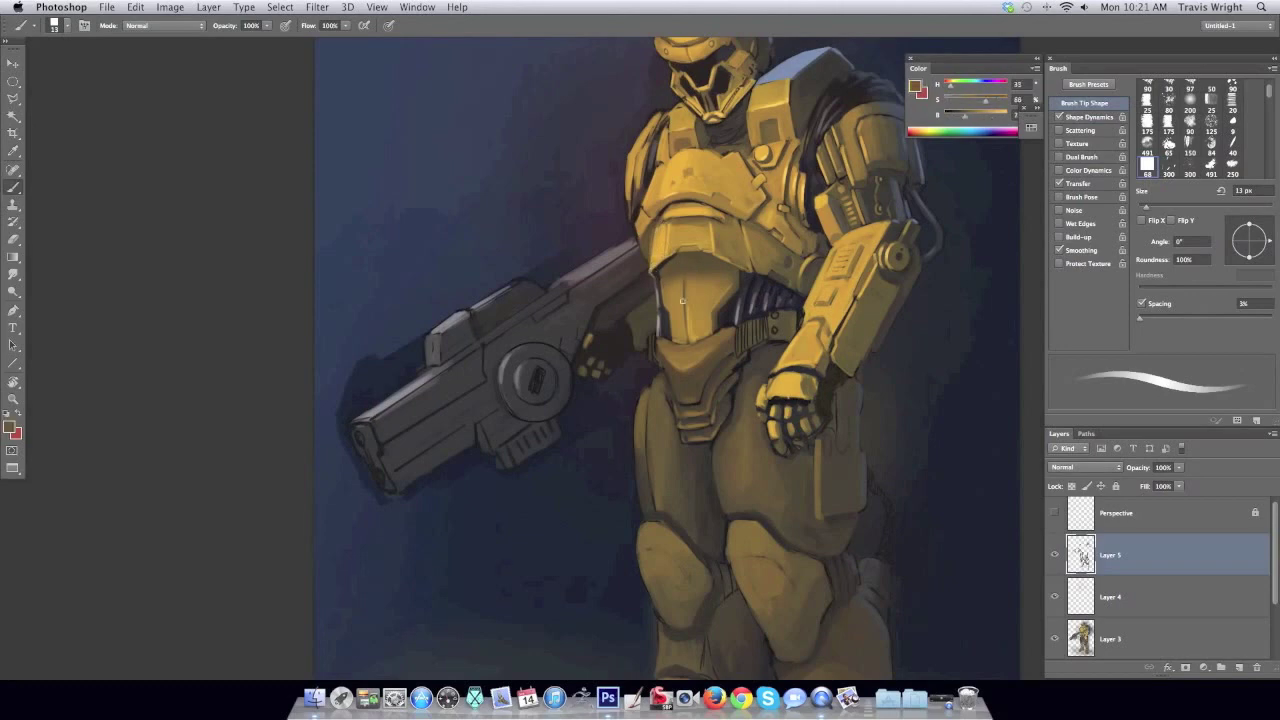
{"action": "scroll", "coordinate": [680, 250], "scroll_direction": "up", "scroll_amount": 3}
{"action": "right_click", "coordinate": [700, 182]}
{"action": "left_click", "coordinate": [692, 195], "text": "alt"}
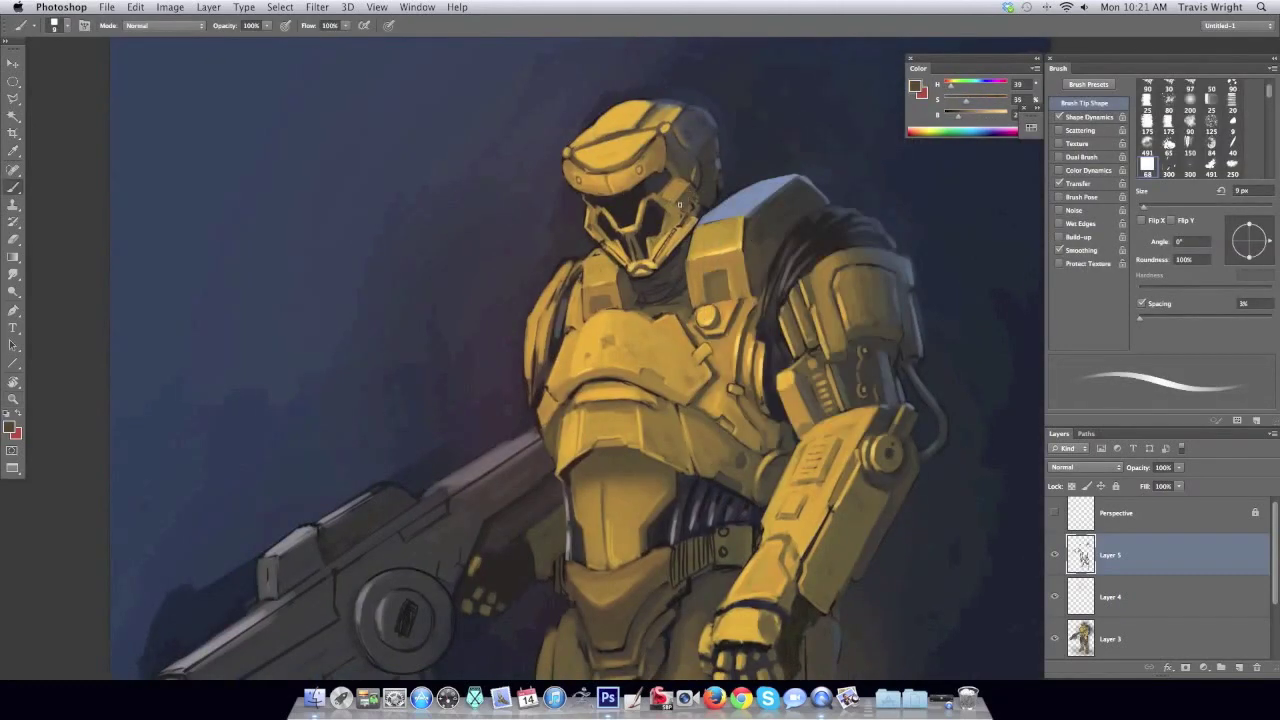
{"action": "left_click", "coordinate": [685, 183], "text": "alt"}
Zoom out to view the whole painting.
{"action": "key", "text": "z"}
{"action": "left_click", "coordinate": [673, 207], "text": "alt"}
{"action": "left_click", "coordinate": [1006, 262], "text": "alt"}
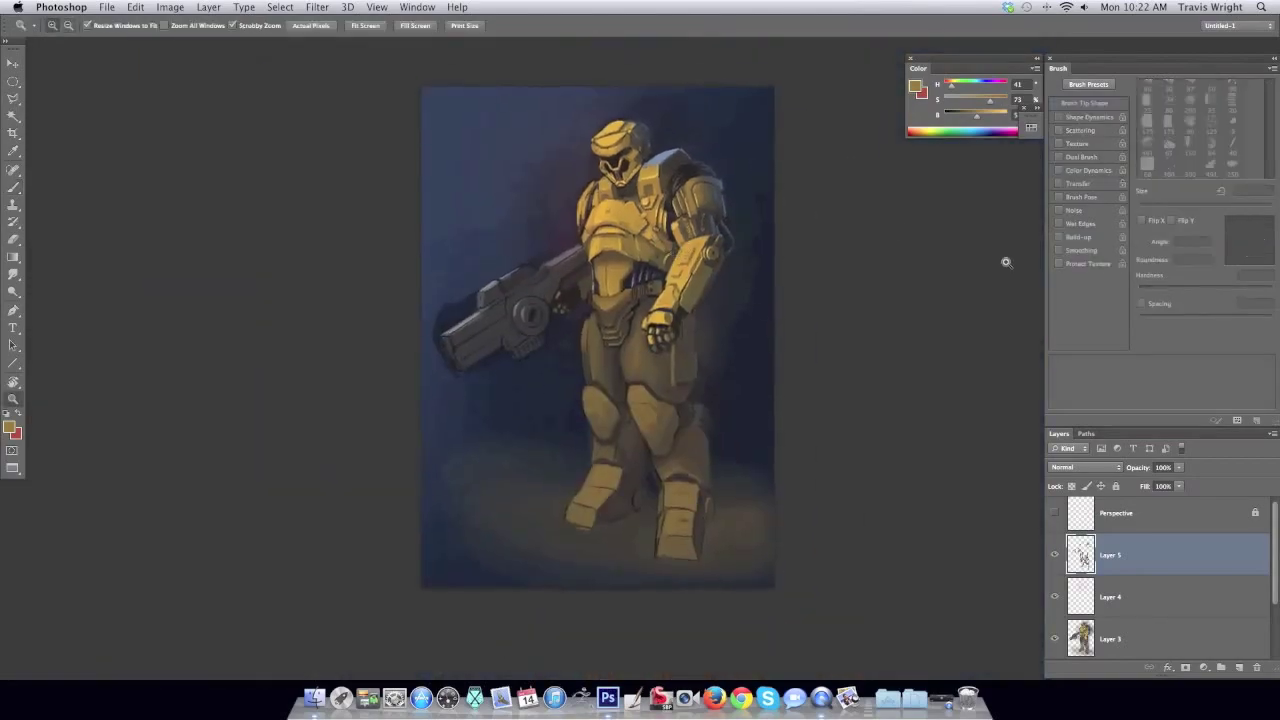
Apply a Liquify warp with brush size 451 on the flipped canvas, then flip it back.
{"action": "key", "text": "ctrl+shift+h"}
{"action": "left_click", "coordinate": [317, 7]}
{"action": "left_click", "coordinate": [343, 109]}
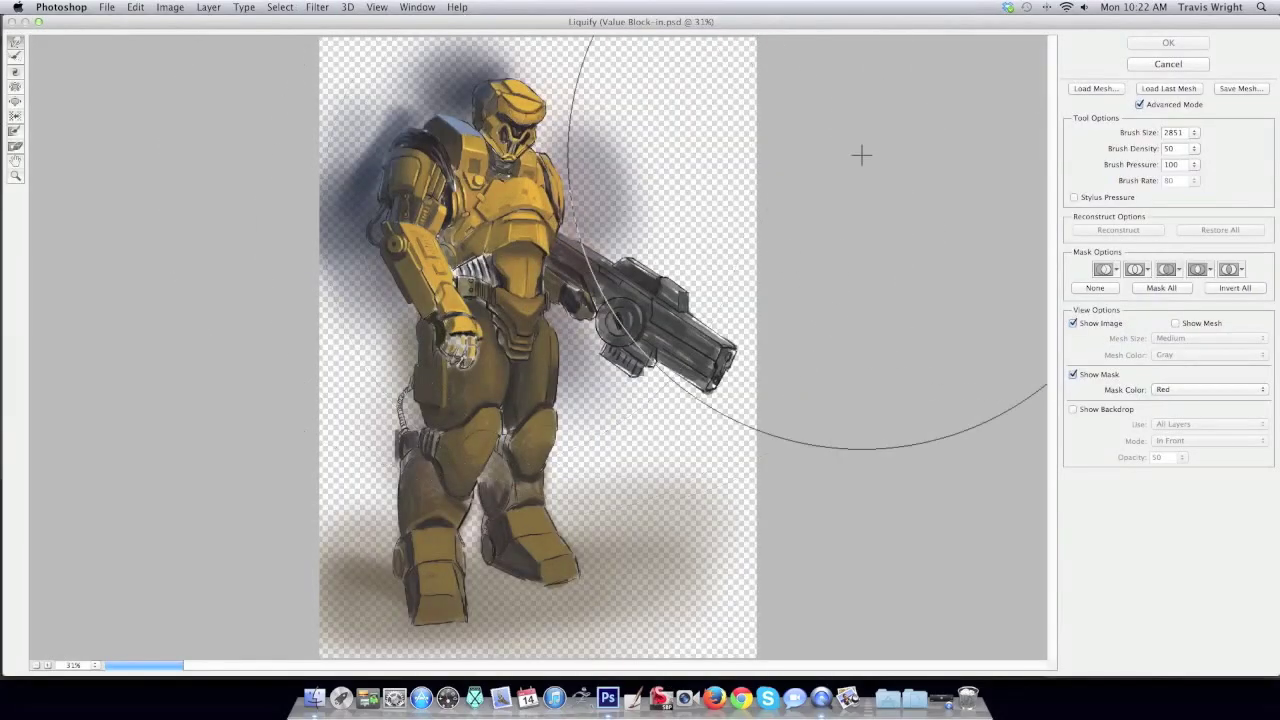
{"action": "double_click", "coordinate": [1172, 132]}
{"action": "type", "text": "451"}
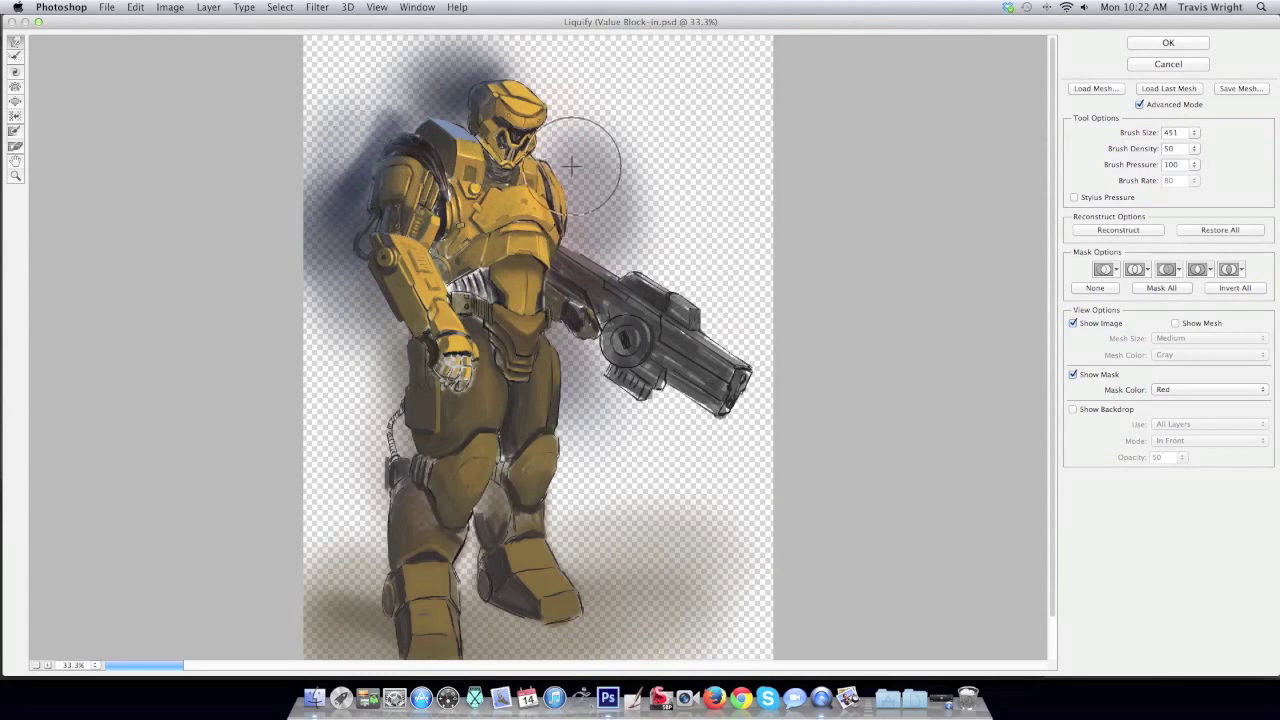
{"action": "left_click", "coordinate": [1168, 43]}
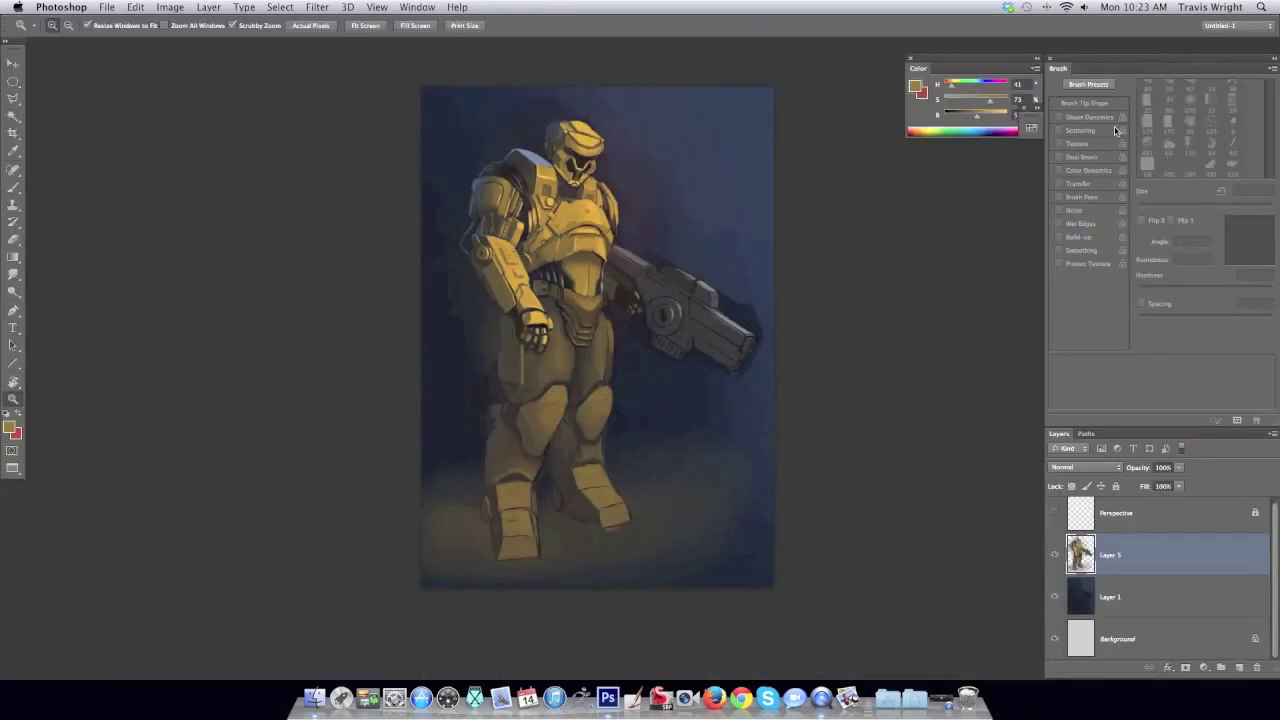
{"action": "key", "text": "ctrl+shift+h"}
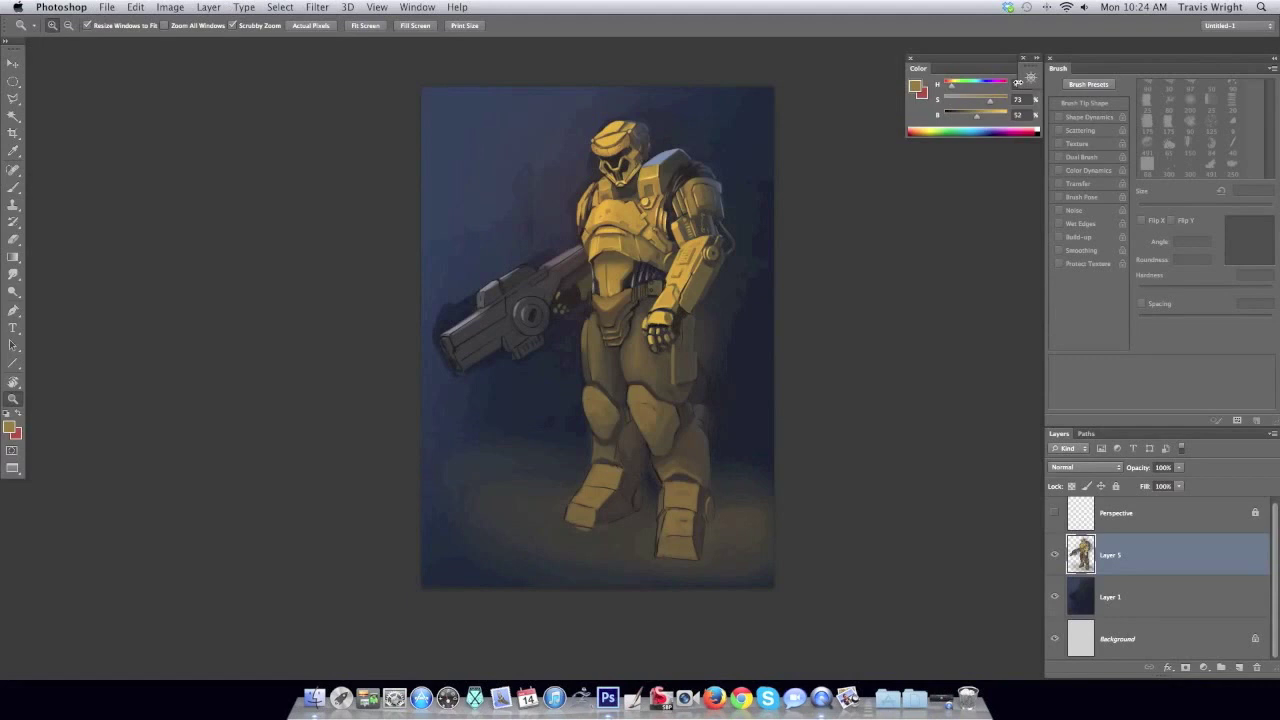
Start a new layer set to Overlay blend mode.
{"action": "left_click", "coordinate": [1273, 433]}
{"action": "left_click", "coordinate": [1143, 295]}
{"action": "left_click", "coordinate": [514, 356]}
Name the new Overlay layer 'Lighting' and switch to the Brush tool.
{"action": "left_click", "coordinate": [537, 448]}
{"action": "type", "text": "Lighting"}
{"action": "key", "text": "Return"}
{"action": "left_click", "coordinate": [714, 273]}
{"action": "key", "text": "b"}
{"action": "right_click", "coordinate": [714, 273]}
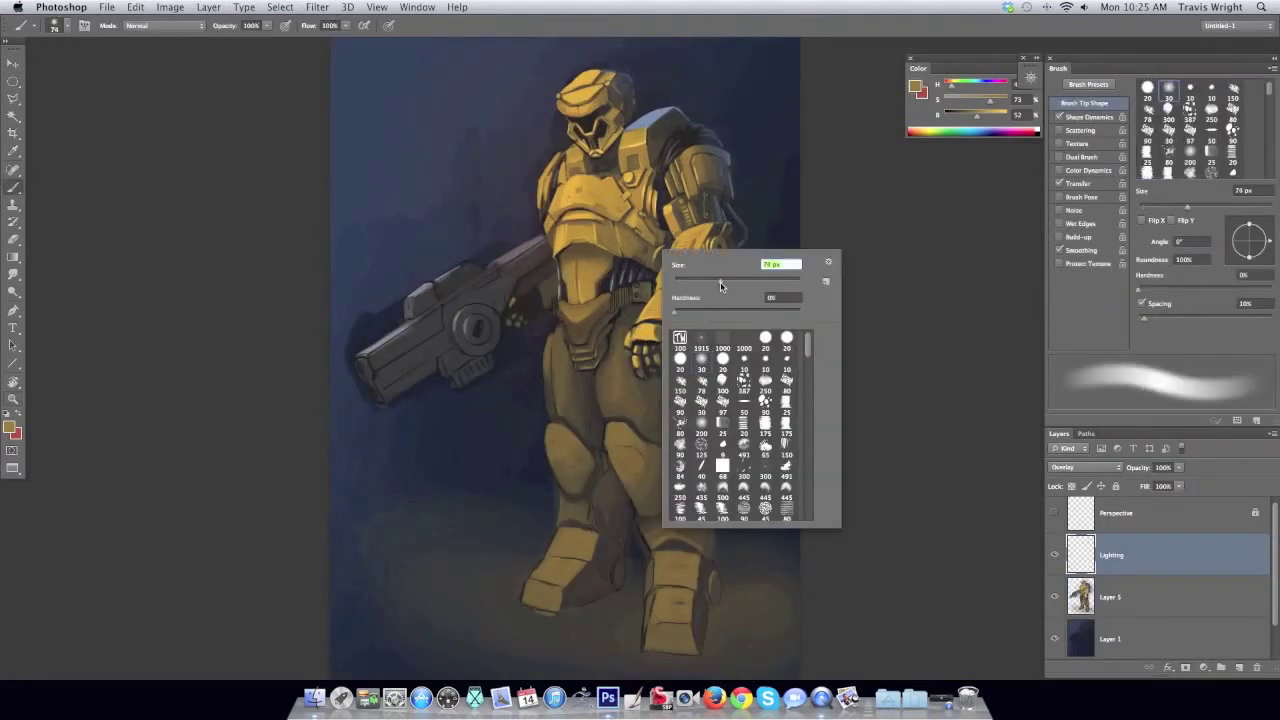
{"action": "left_click", "coordinate": [264, 44]}
Set brush opacity to 30% and choose a salmon foreground colour.
{"action": "key", "text": "3"}
{"action": "left_click", "coordinate": [12, 428]}
{"action": "left_click", "coordinate": [251, 457]}
{"action": "left_click", "coordinate": [531, 417]}
{"action": "left_click", "coordinate": [12, 428]}
{"action": "left_click", "coordinate": [287, 440]}
{"action": "left_click", "coordinate": [531, 417]}
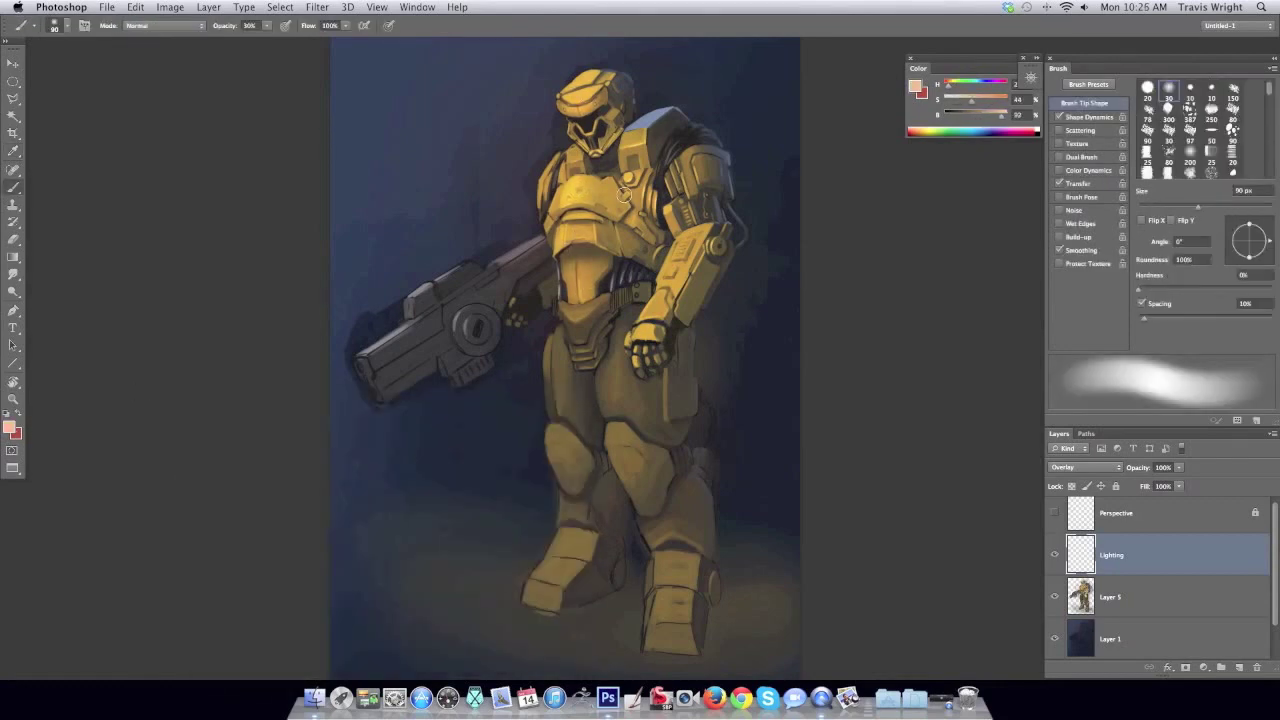
Pick a light cream colour and enlarge the brush to 64 px.
{"action": "right_click", "coordinate": [690, 222]}
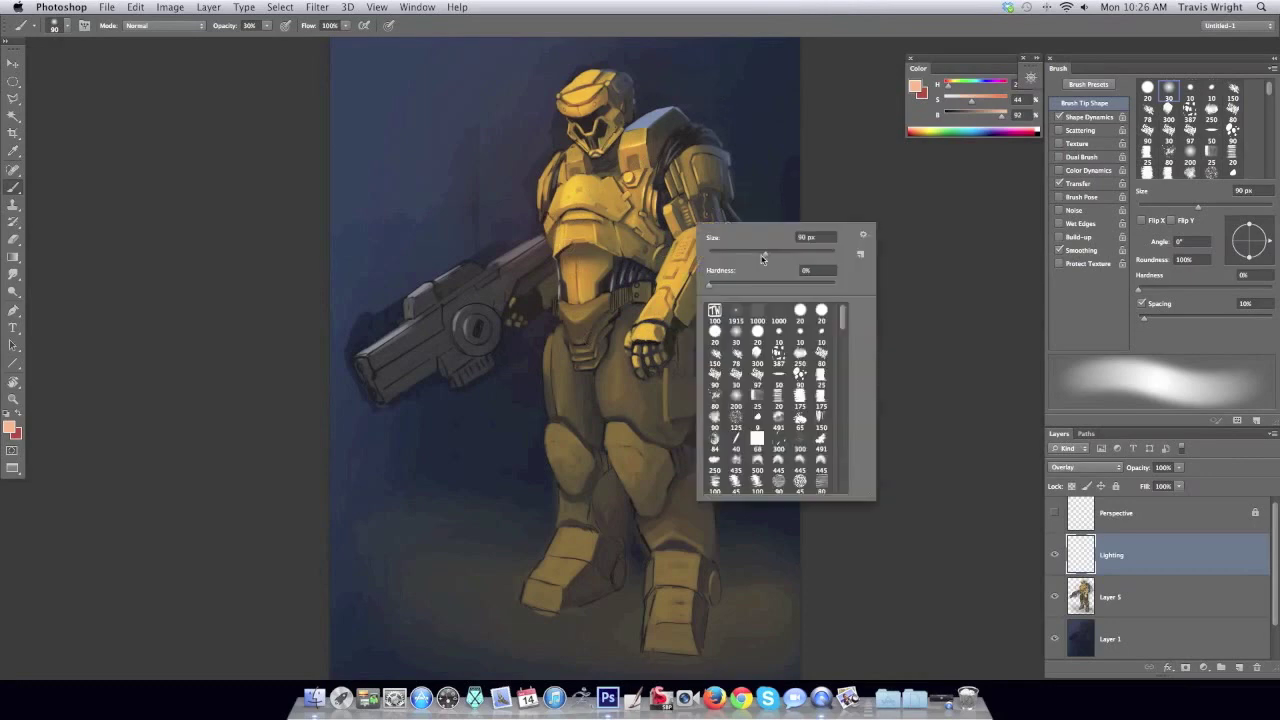
{"action": "right_click", "coordinate": [624, 144]}
{"action": "left_click", "coordinate": [12, 428]}
{"action": "left_click", "coordinate": [255, 424]}
{"action": "left_click", "coordinate": [531, 417]}
{"action": "key", "text": "bracketright"}
{"action": "key", "text": "bracketright"}
{"action": "key", "text": "bracketright"}
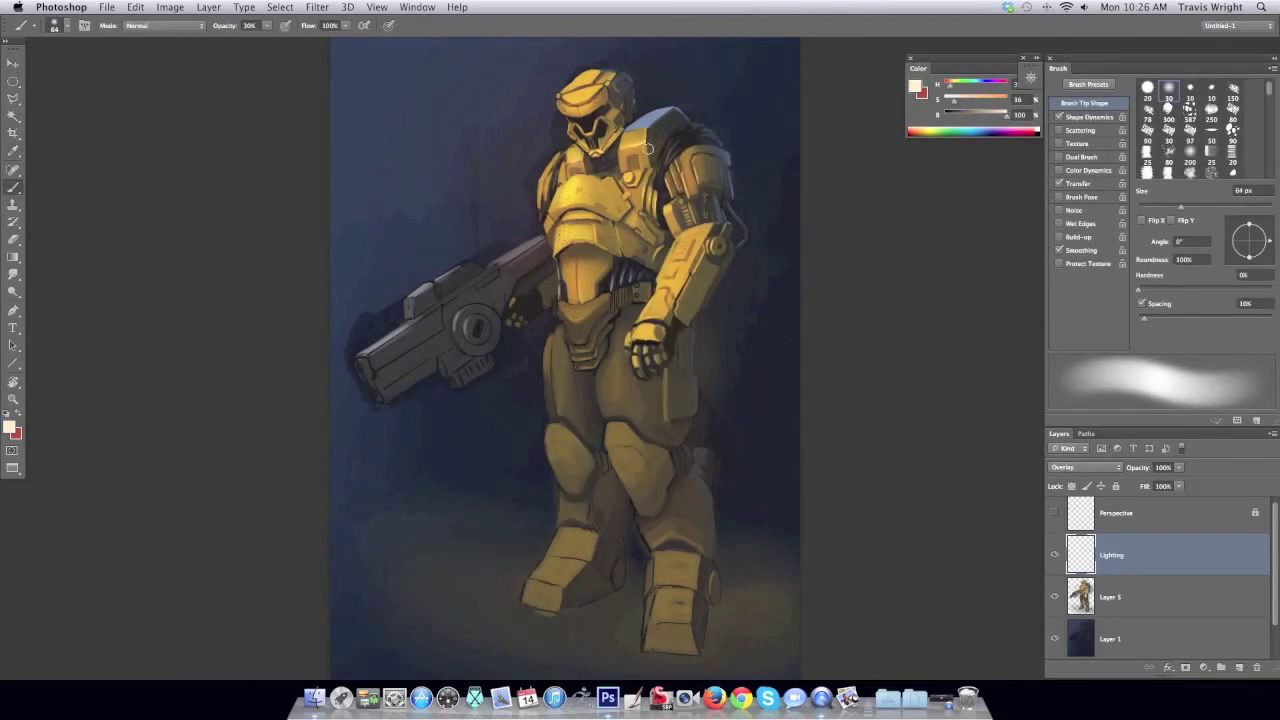
Create a 'Shadows' layer and choose a dark blue foreground colour.
{"action": "key", "text": "ctrl+shift+n"}
{"action": "type", "text": "Shadows"}
{"action": "key", "text": "Return"}
{"action": "left_click", "coordinate": [12, 428]}
{"action": "left_click", "coordinate": [249, 534]}
{"action": "left_click_drag", "start_coordinate": [401, 578], "coordinate": [401, 500]}
{"action": "left_click", "coordinate": [527, 418]}
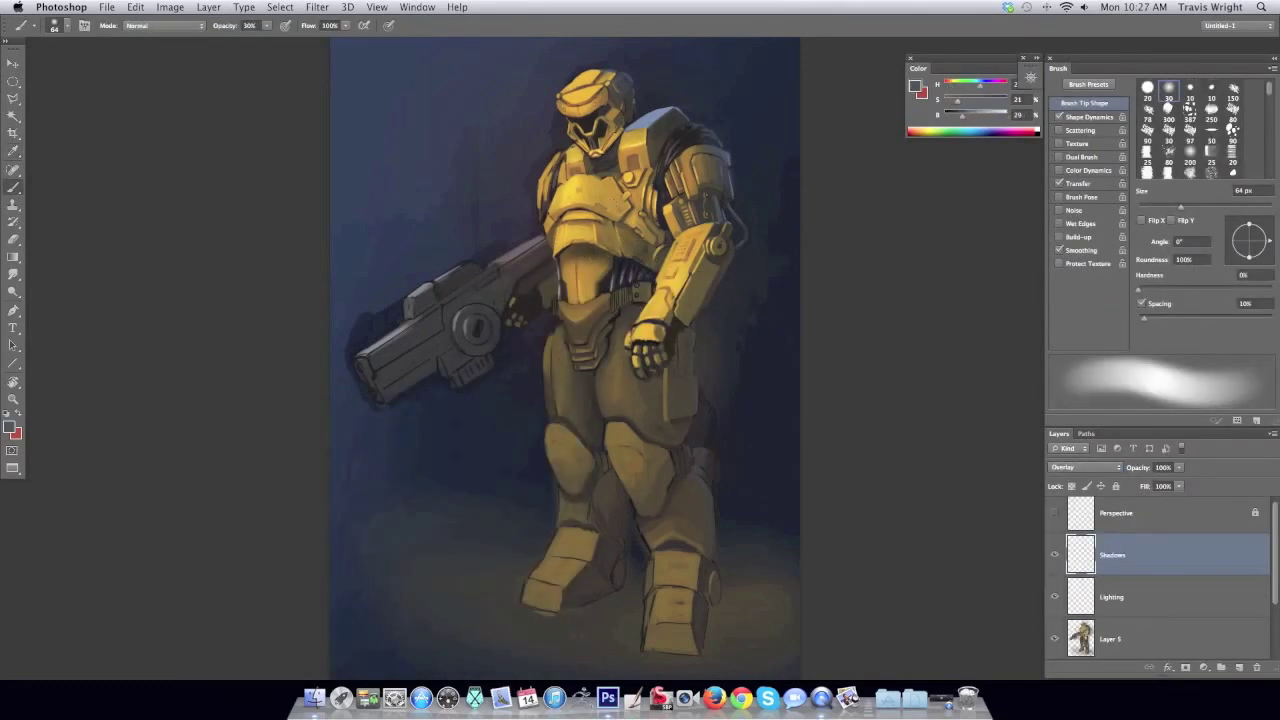
Paint dark blue shadow on the right shoulder and arm with a 63 px brush.
{"action": "key", "text": "bracketleft"}
{"action": "key", "text": "bracketleft"}
{"action": "key", "text": "bracketleft"}
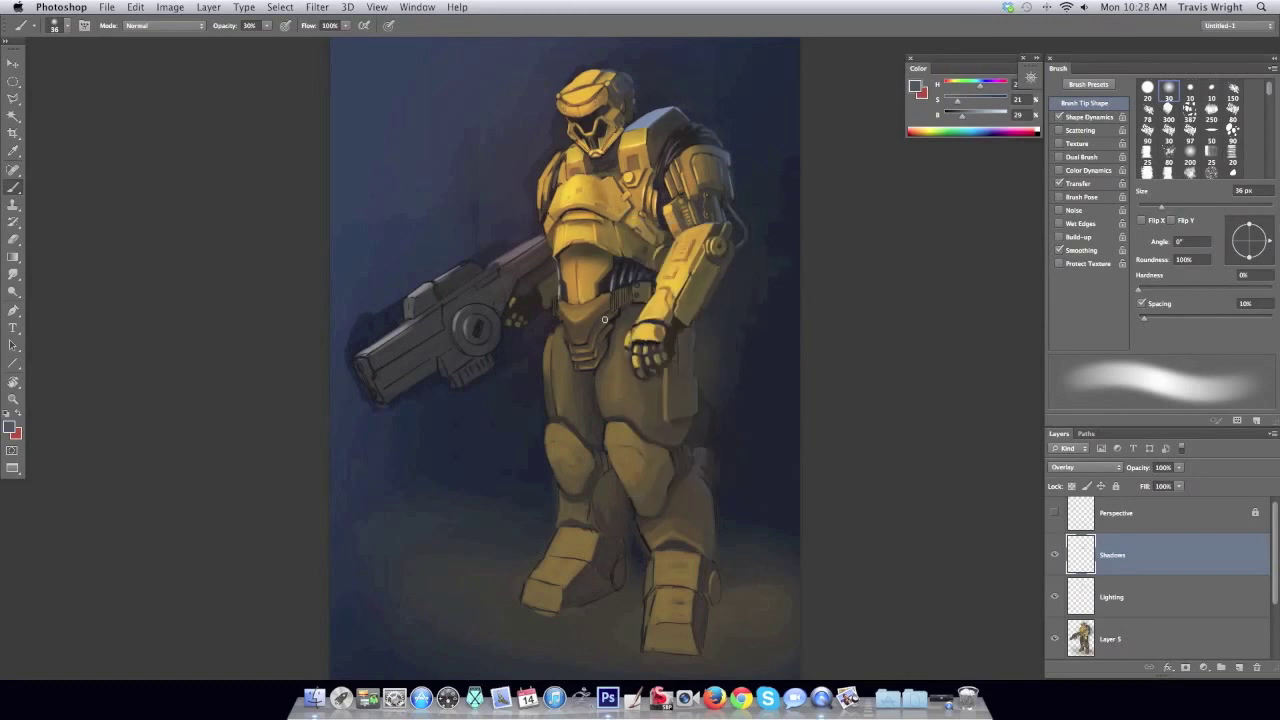
{"action": "key", "text": "bracketright"}
{"action": "key", "text": "bracketright"}
{"action": "key", "text": "bracketright"}
{"action": "left_click_drag", "start_coordinate": [684, 136], "coordinate": [730, 330]}
{"action": "key", "text": "bracketleft"}
{"action": "key", "text": "bracketleft"}
{"action": "key", "text": "bracketleft"}
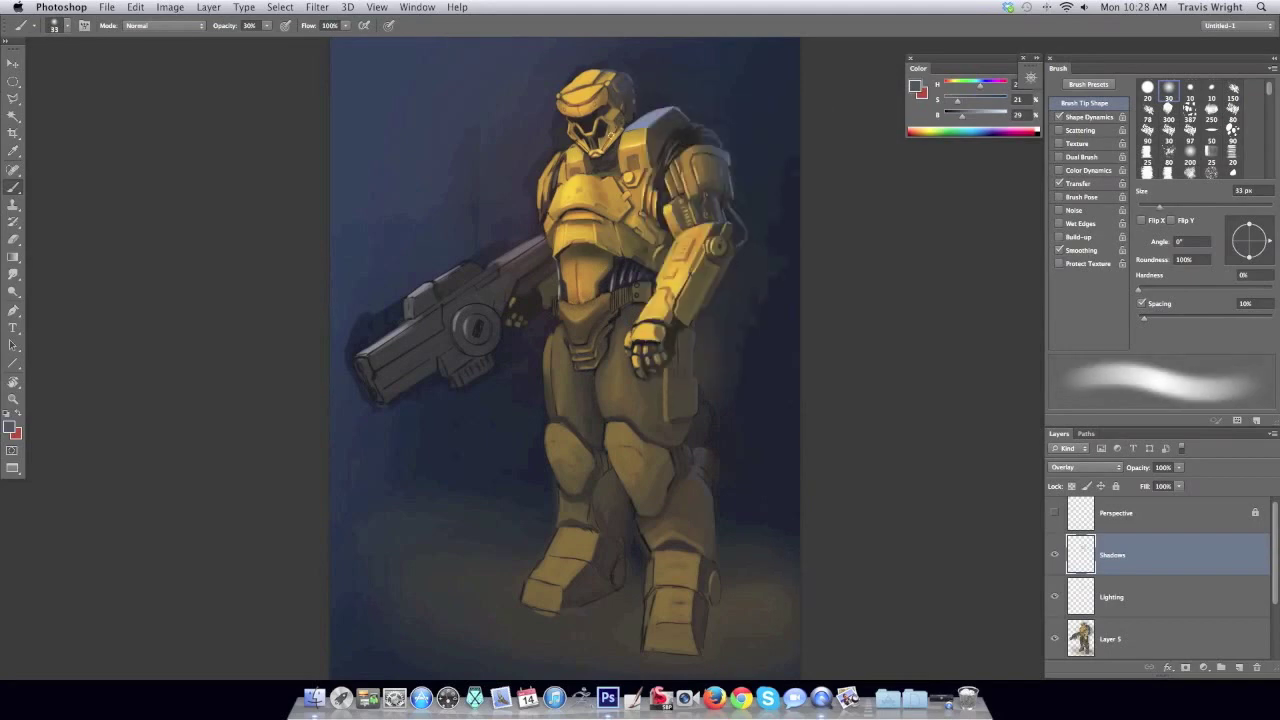
Return to the Lighting layer with a near-white colour and a 70 px brush.
{"action": "key", "text": "alt+bracketleft"}
{"action": "left_click", "coordinate": [13, 428]}
{"action": "left_click", "coordinate": [215, 440]}
{"action": "left_click", "coordinate": [523, 417]}
{"action": "right_click", "coordinate": [629, 380]}
{"action": "key", "text": "Return"}
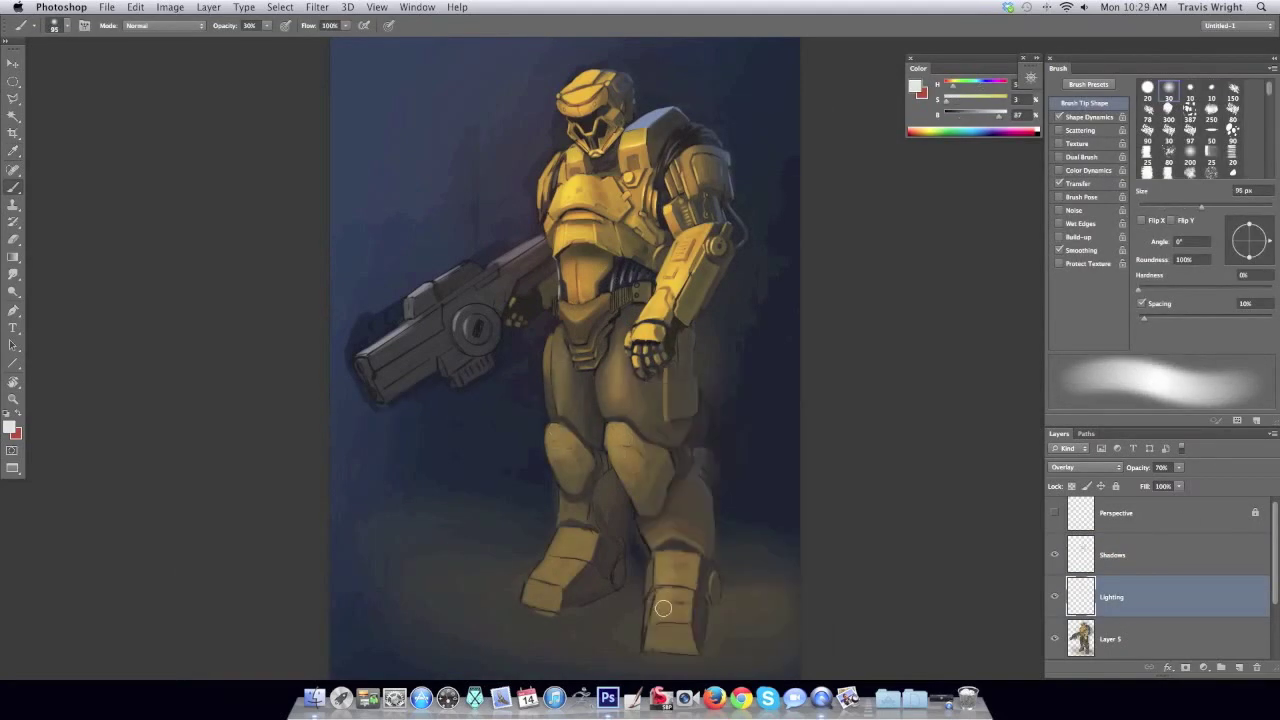
Zoom out, flip the canvas to check the image, and zoom back in.
{"action": "key", "text": "z"}
{"action": "left_click", "coordinate": [884, 288], "text": "alt"}
{"action": "key", "text": "ctrl+shift+h"}
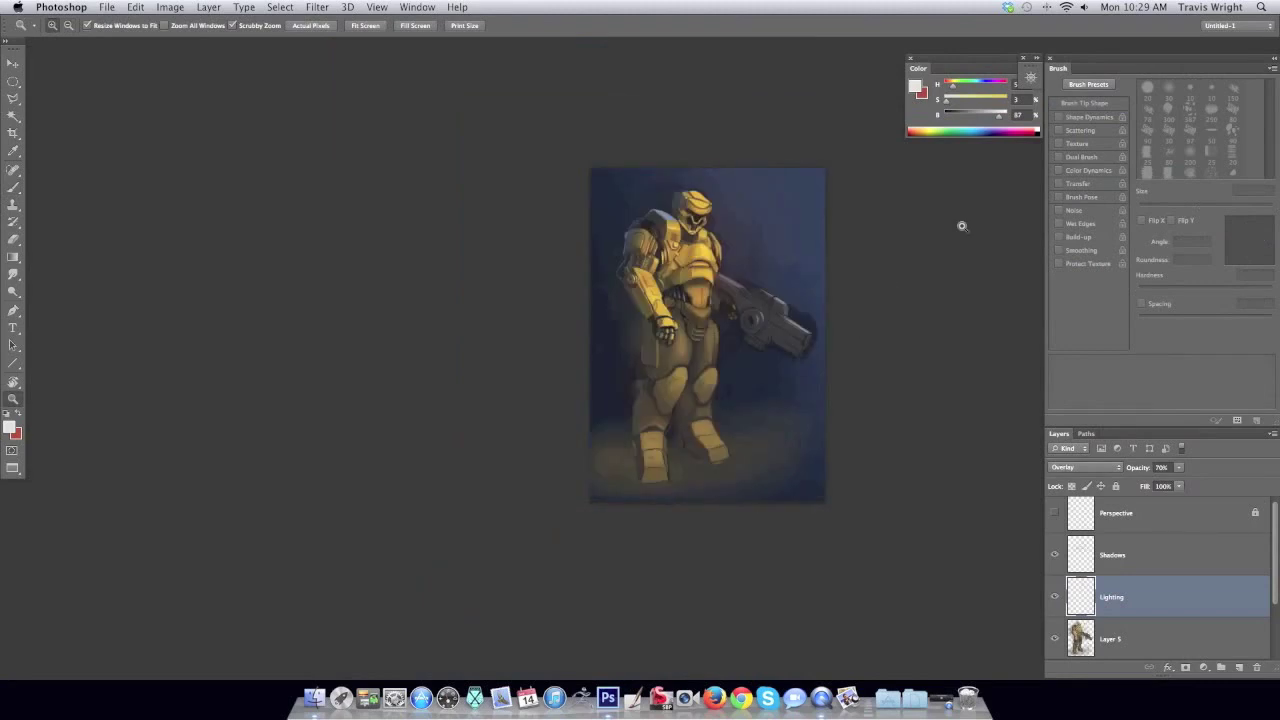
{"action": "key", "text": "ctrl+shift+h"}
{"action": "left_click", "coordinate": [962, 226]}
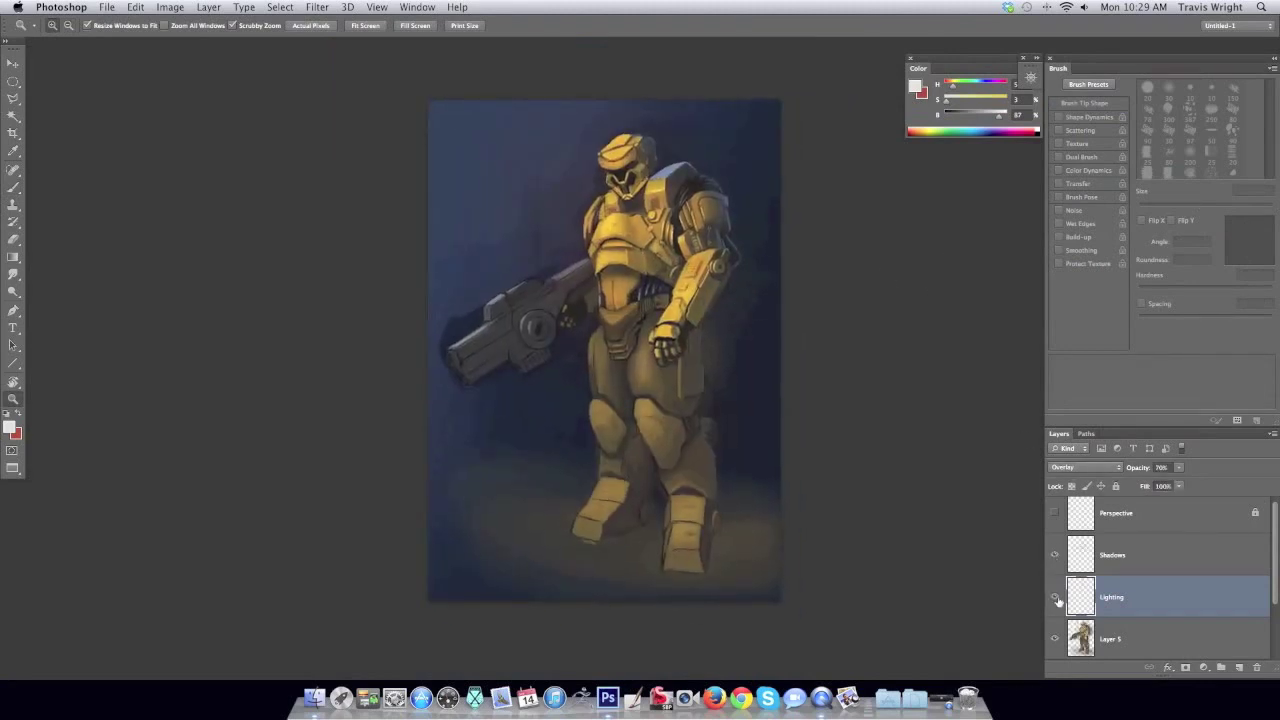
{"action": "right_click", "coordinate": [1080, 576]}
Create a Color Dodge layer named 'Lighting 2'.
{"action": "left_click", "coordinate": [1151, 294]}
{"action": "type", "text": "Lighting 2"}
{"action": "left_click", "coordinate": [571, 346]}
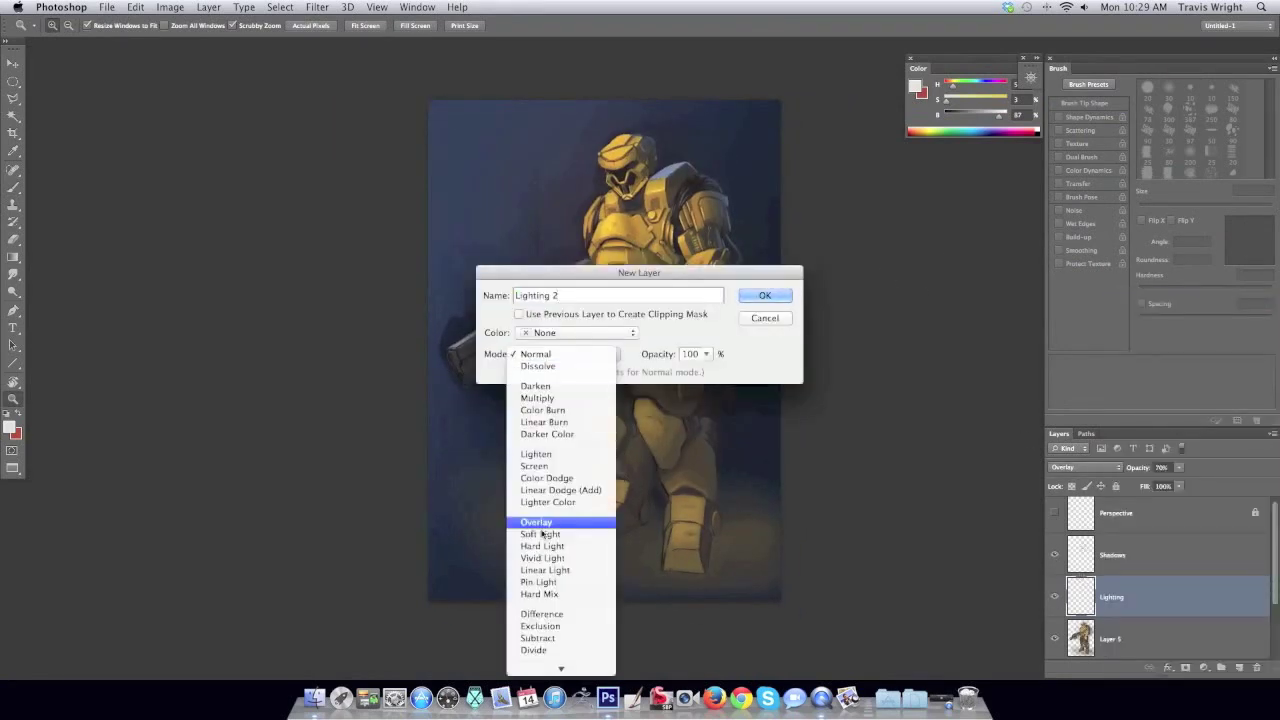
{"action": "left_click", "coordinate": [543, 469]}
{"action": "key", "text": "Return"}
Paint a tan glow along the gun barrel's top edge and set layer opacity to 86%.
{"action": "left_click", "coordinate": [11, 427]}
{"action": "left_click", "coordinate": [526, 417]}
{"action": "key", "text": "b"}
{"action": "right_click", "coordinate": [650, 183]}
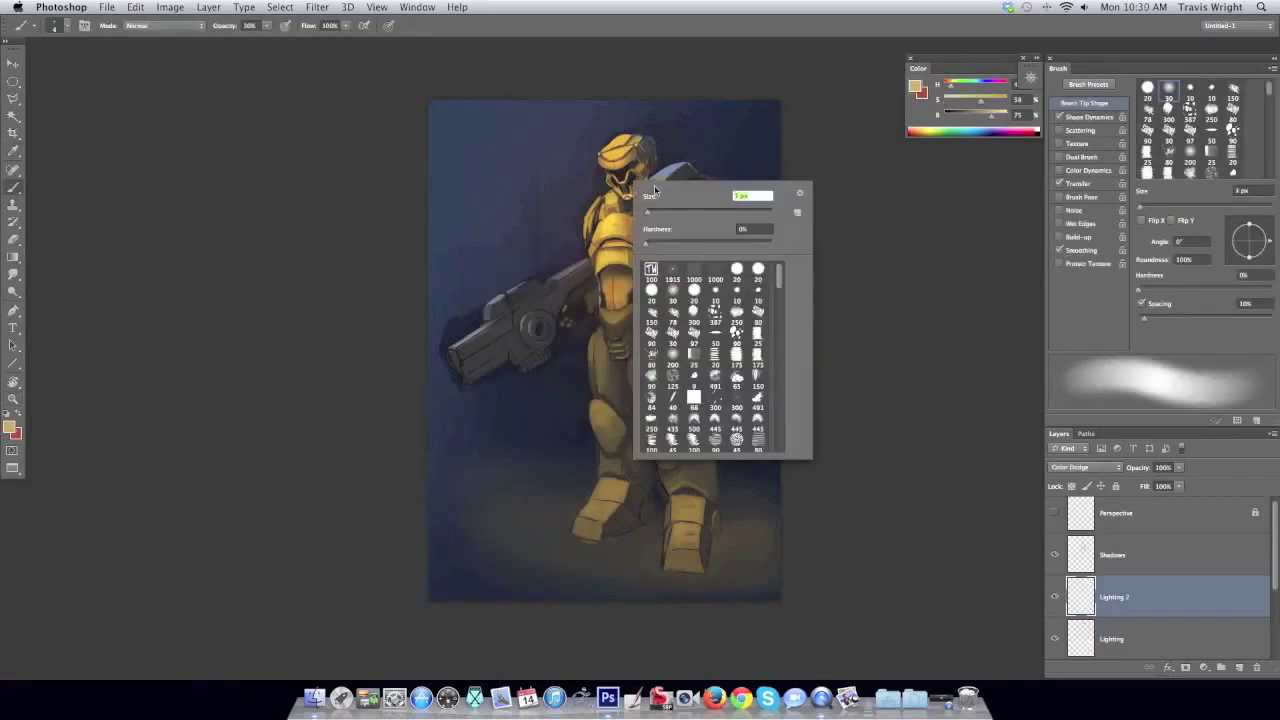
{"action": "key", "text": "Return"}
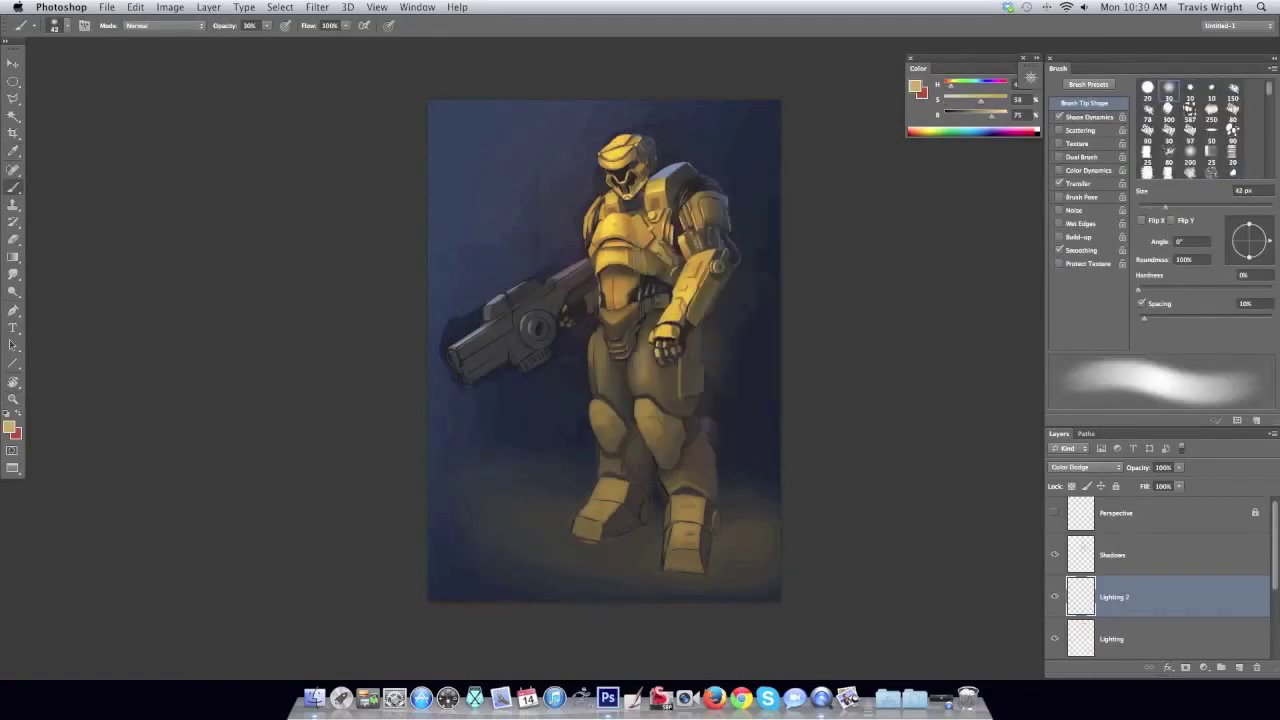
{"action": "left_click_drag", "start_coordinate": [555, 279], "coordinate": [470, 332]}
{"action": "left_click_drag", "start_coordinate": [1179, 467], "coordinate": [1160, 482]}
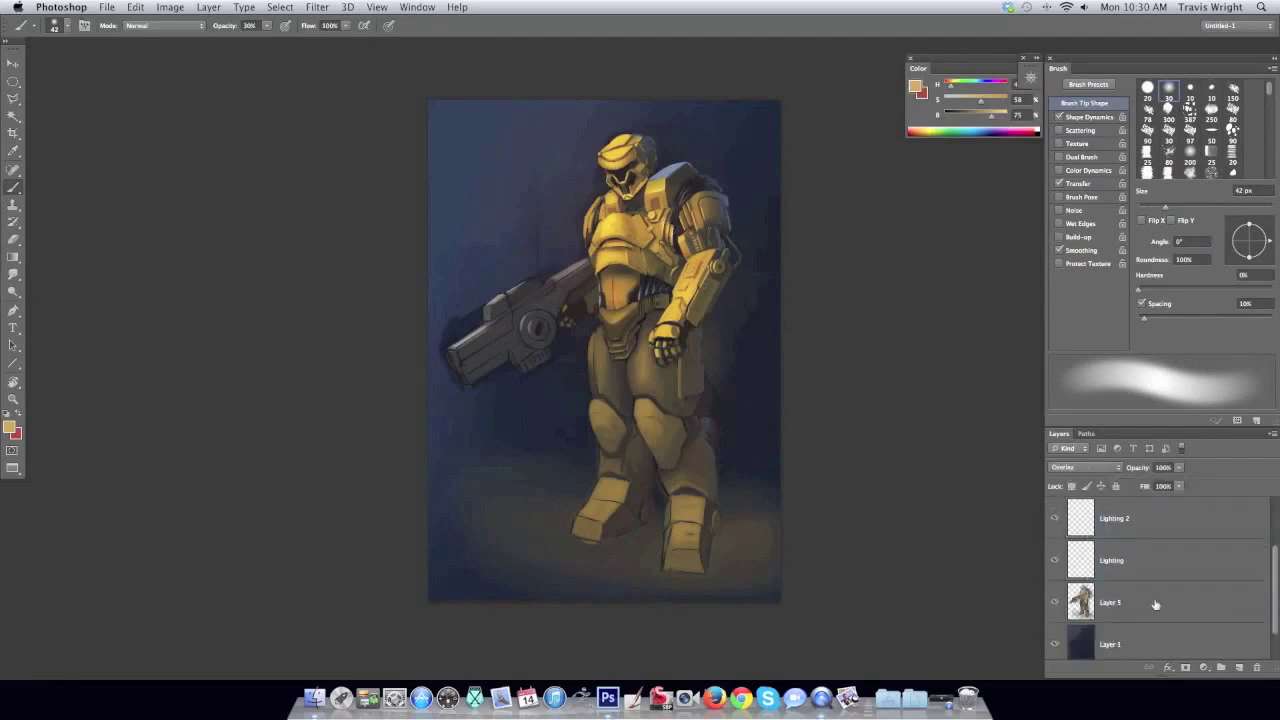
Name the stamped merged layer 'Dude'.
{"action": "type", "text": "Dod"}
{"action": "key", "text": "Return"}
{"action": "scroll", "coordinate": [636, 312], "scroll_direction": "up", "scroll_amount": 5}
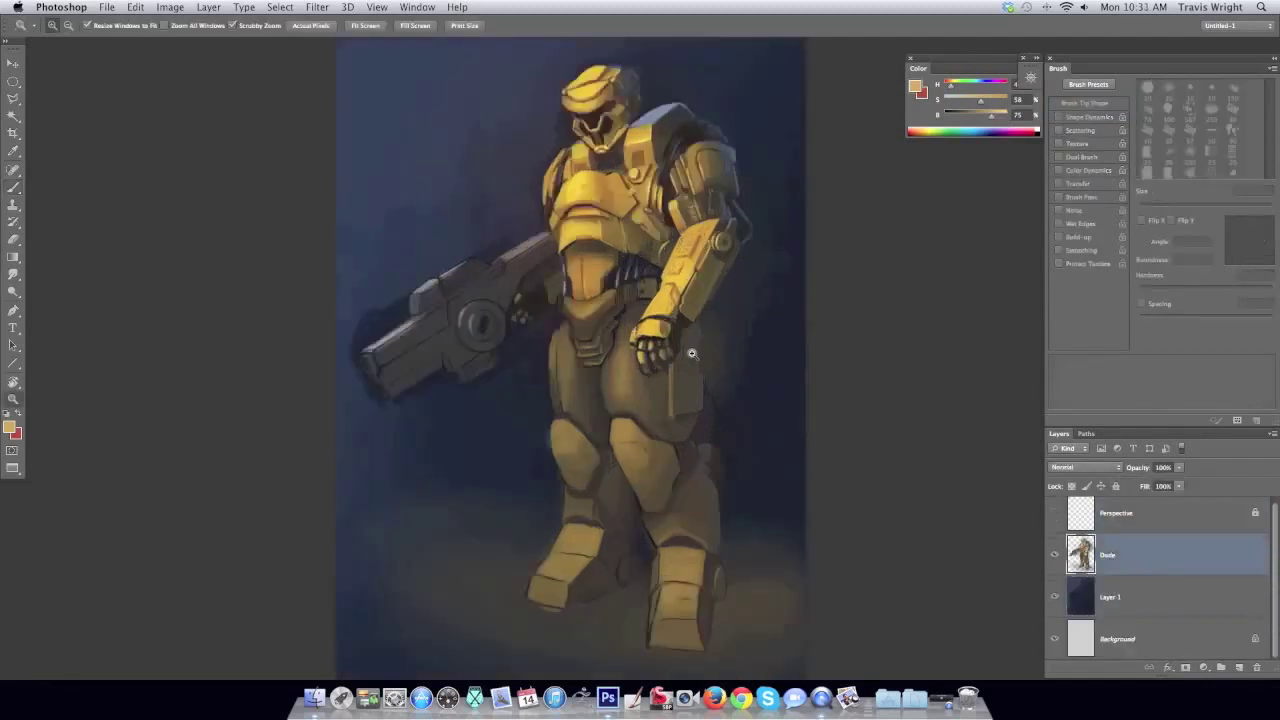
{"action": "right_click", "coordinate": [660, 320]}
{"action": "double_click", "coordinate": [690, 420]}
{"action": "left_click", "coordinate": [592, 302], "text": "alt"}
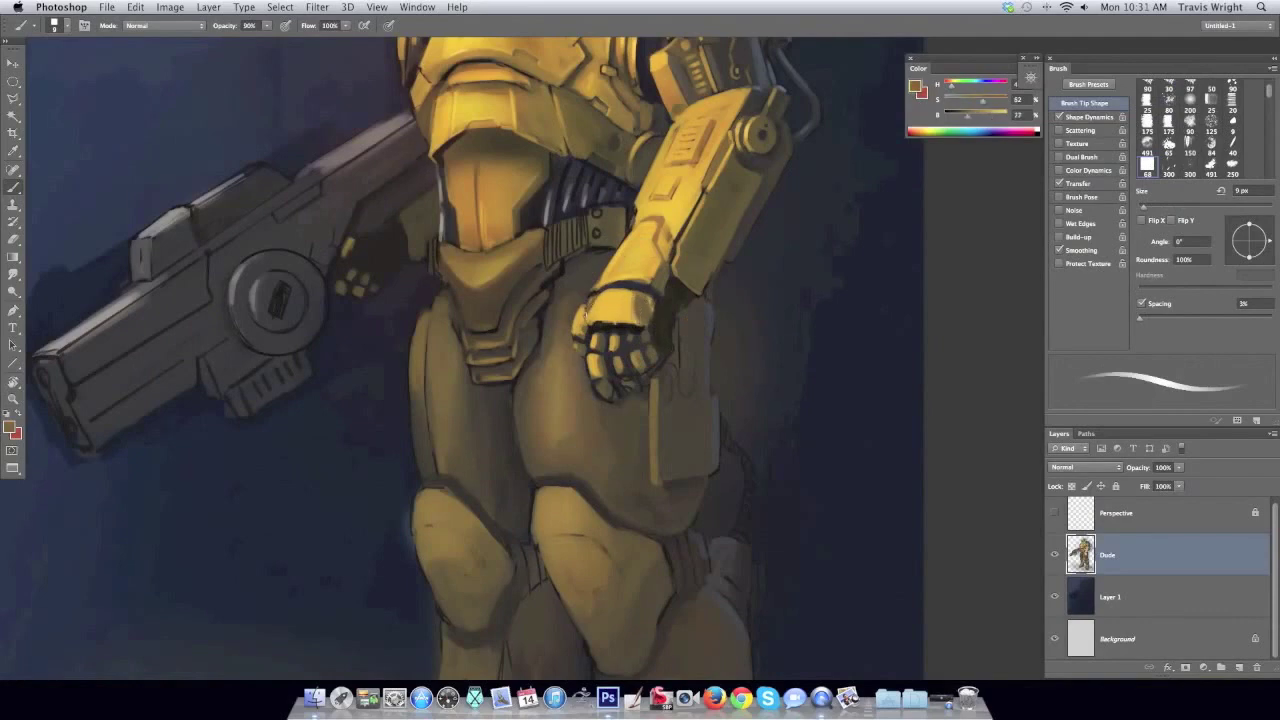
{"action": "left_click", "coordinate": [616, 290], "text": "alt"}
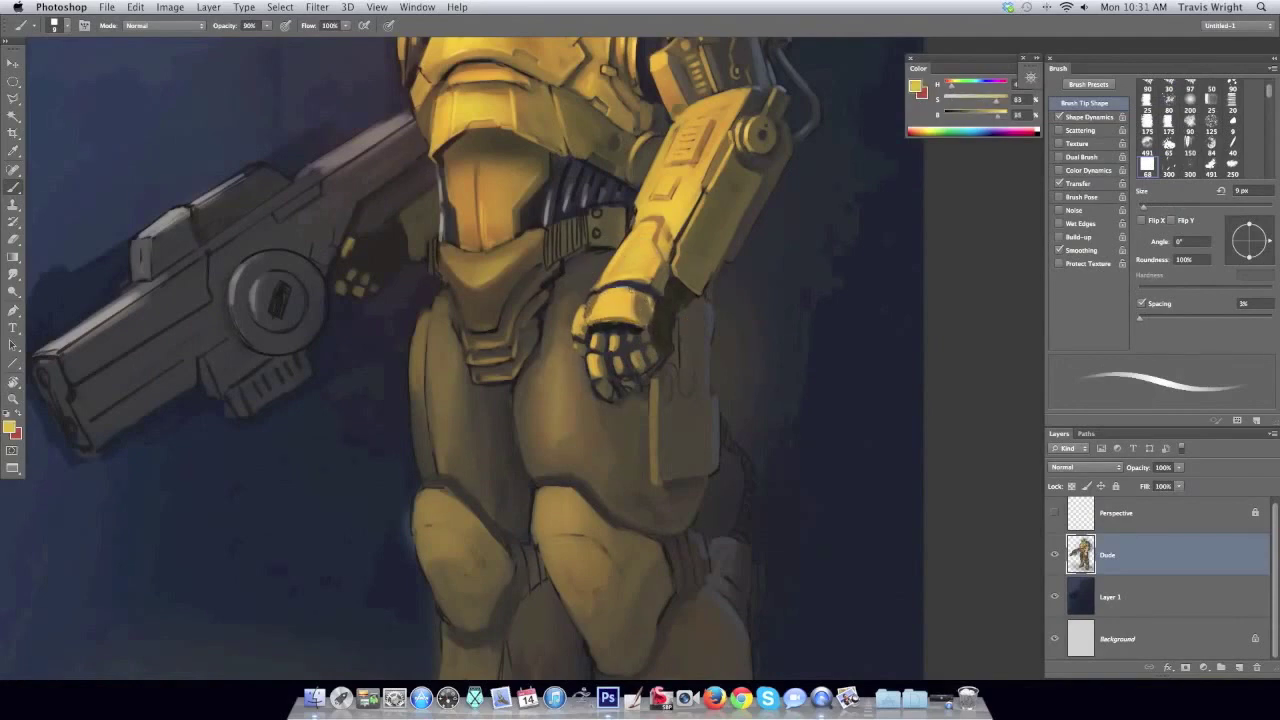
{"action": "left_click", "coordinate": [633, 282], "text": "alt"}
{"action": "left_click", "coordinate": [605, 285], "text": "alt"}
{"action": "left_click", "coordinate": [612, 272], "text": "alt"}
{"action": "left_click", "coordinate": [700, 290], "text": "alt"}
{"action": "left_click", "coordinate": [679, 325], "text": "alt"}
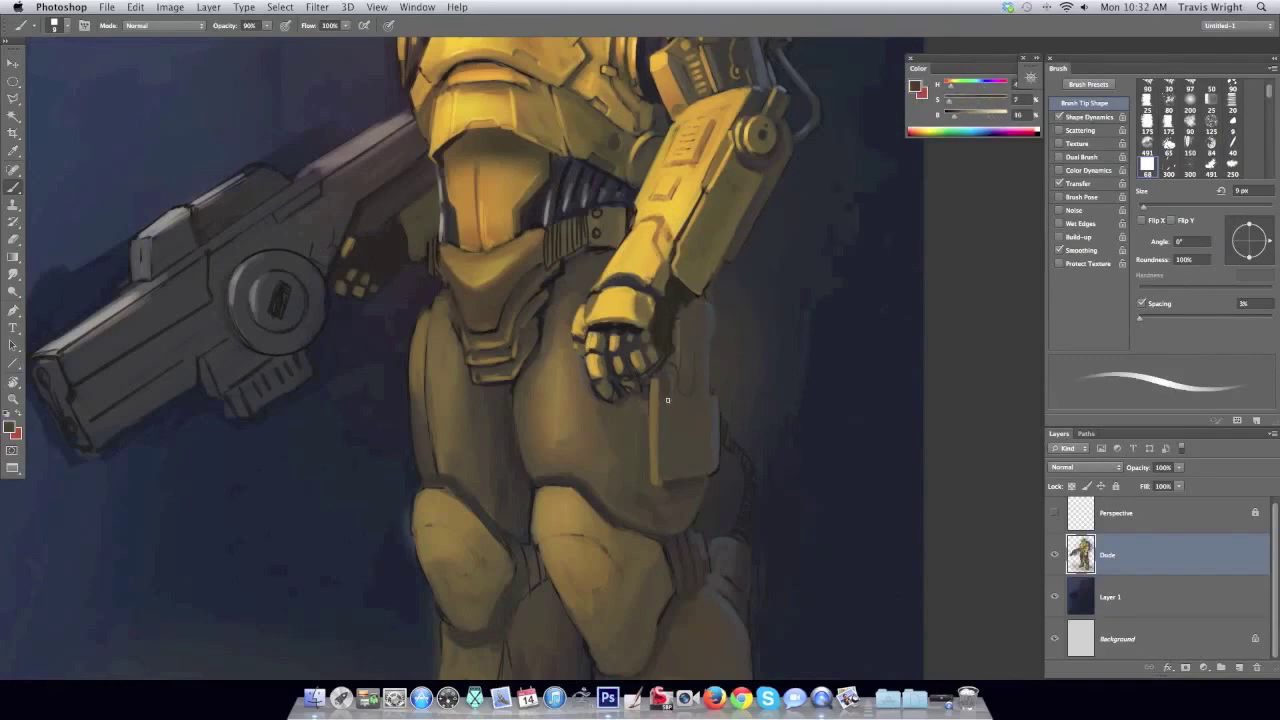
{"action": "key", "text": "ctrl+0"}
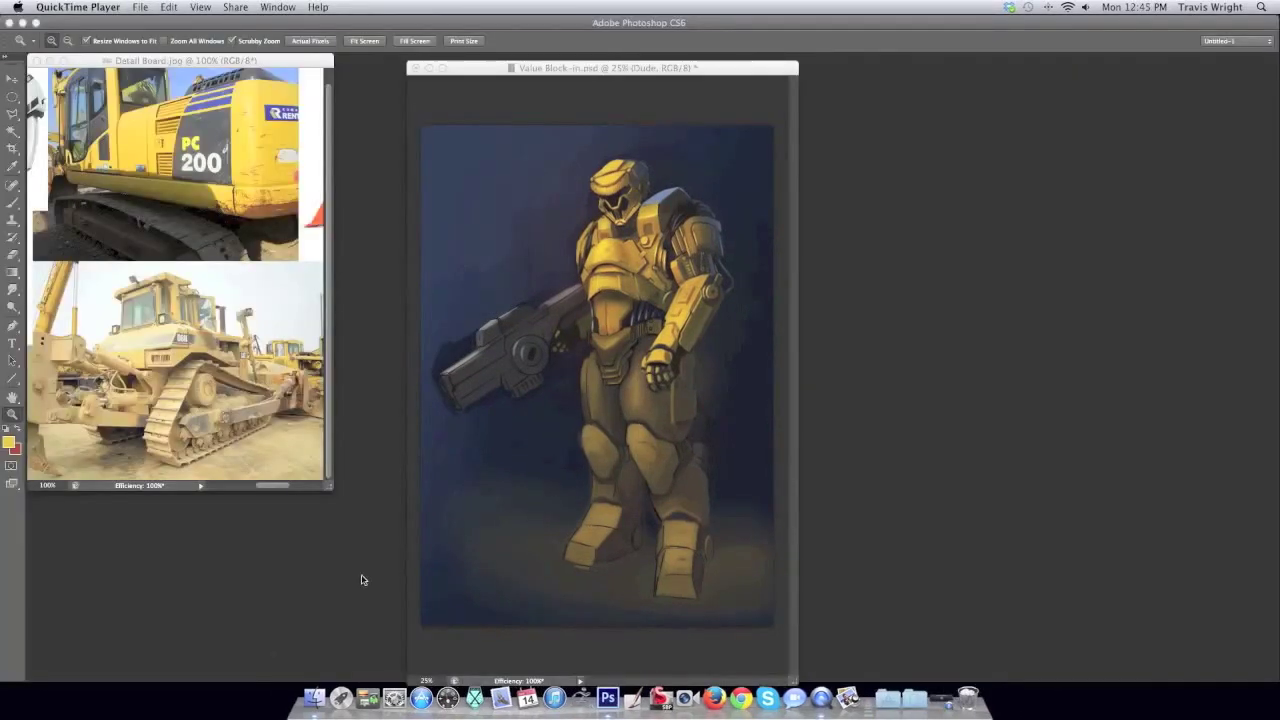
Back in the painting, add a new layer named Detail above Dude.
{"action": "left_click", "coordinate": [280, 663]}
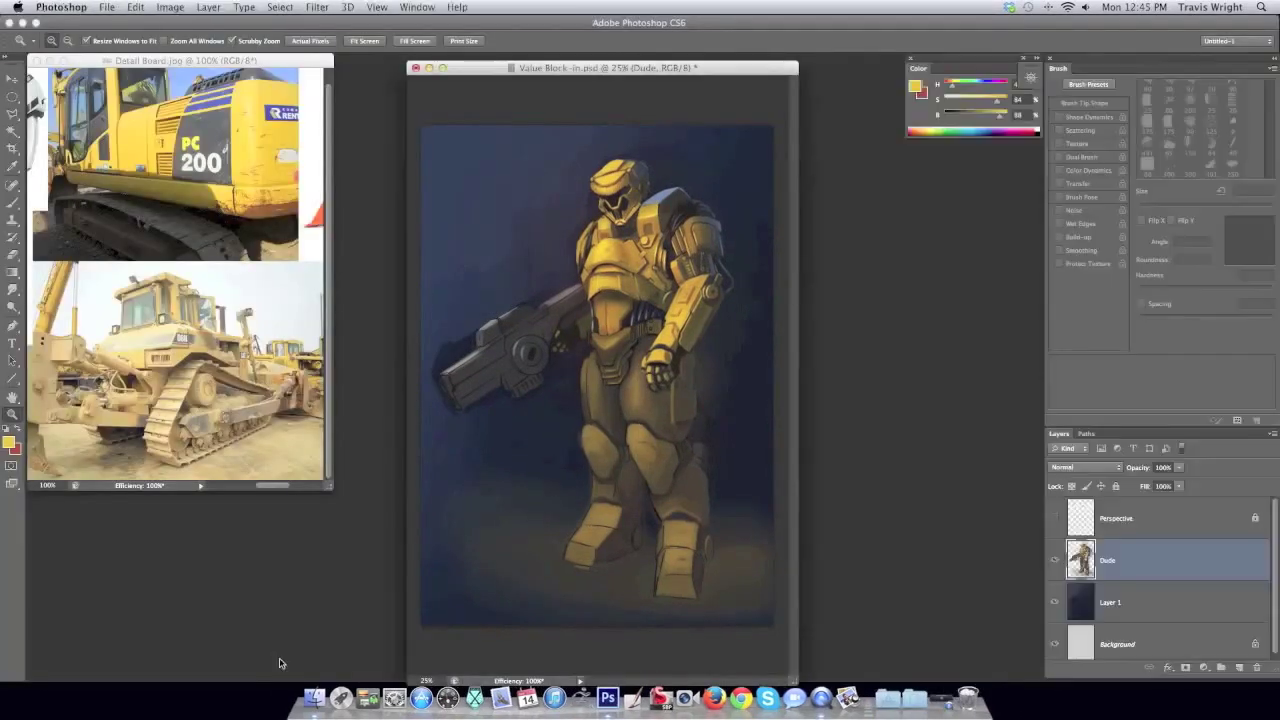
{"action": "left_click", "coordinate": [1273, 433]}
{"action": "left_click", "coordinate": [1120, 296]}
{"action": "type", "text": "Dety"}
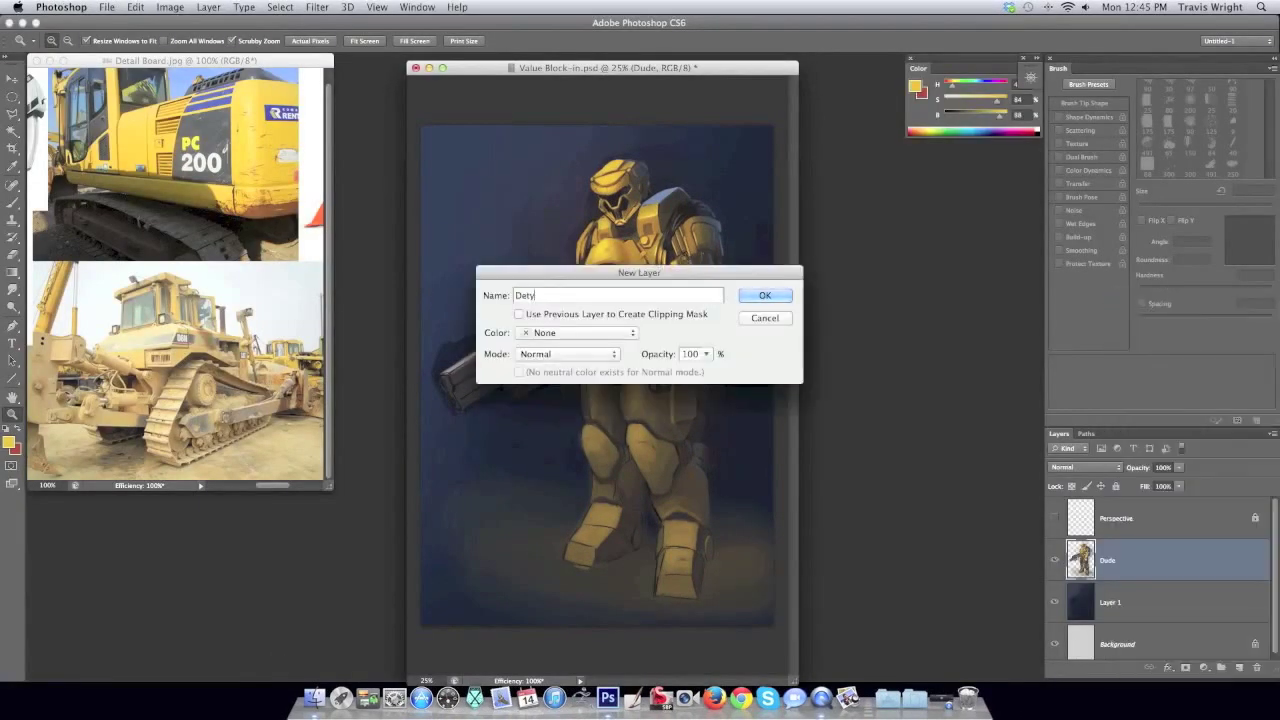
{"action": "type", "text": "ail"}
{"action": "left_click", "coordinate": [763, 295]}
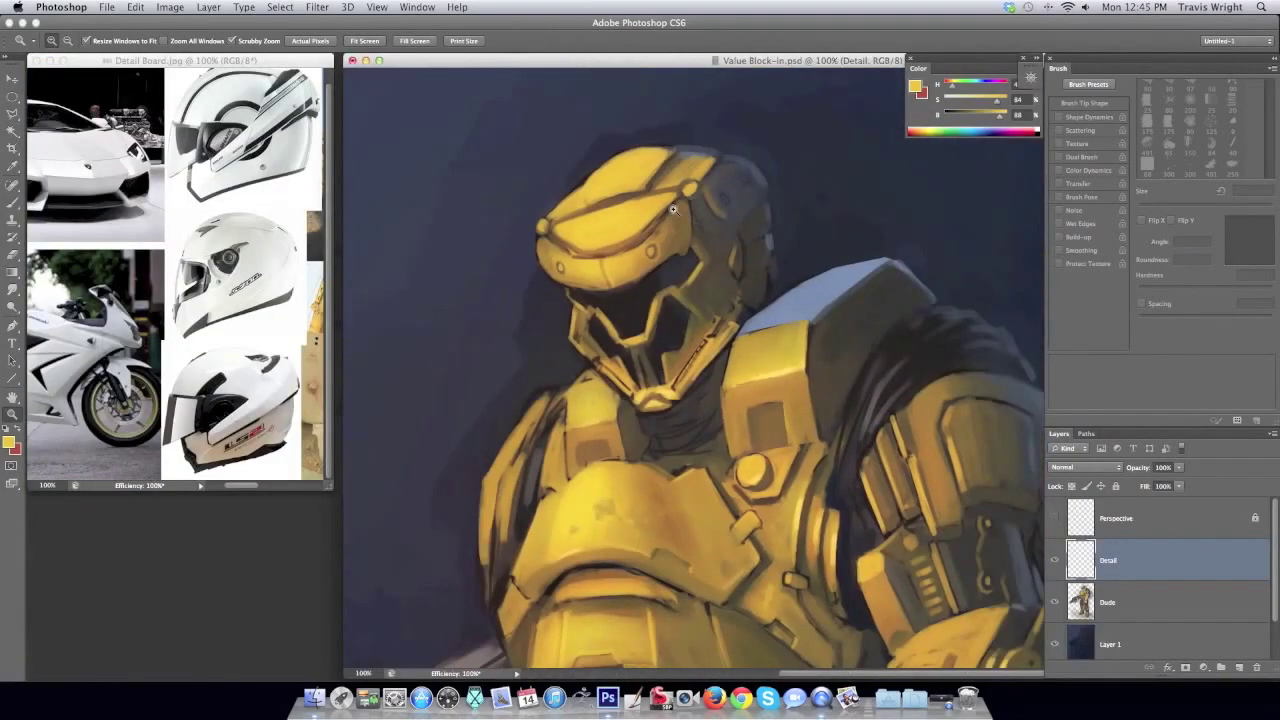
Set the brush to 9 px and sample the helmet's yellow and a darker yellow.
{"action": "right_click", "coordinate": [714, 260]}
{"action": "key", "text": "Escape"}
{"action": "right_click", "coordinate": [635, 242]}
{"action": "key", "text": "Escape"}
{"action": "left_click", "coordinate": [650, 151], "text": "alt"}
{"action": "left_click", "coordinate": [630, 194], "text": "alt"}
Shrink the brush to 6 px and sample several helmet yellows and a darker shade.
{"action": "right_click", "coordinate": [700, 162]}
{"action": "key", "text": "Escape"}
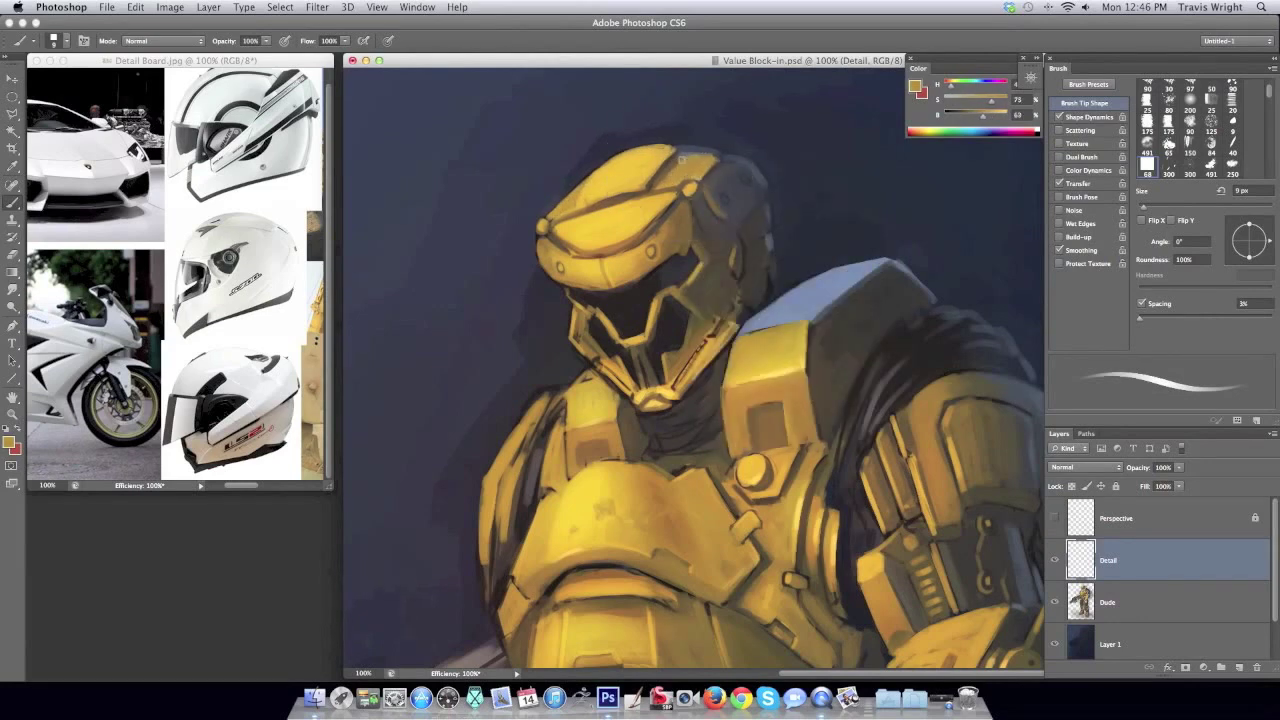
{"action": "right_click", "coordinate": [729, 249]}
{"action": "key", "text": "Escape"}
{"action": "left_click", "coordinate": [651, 252], "text": "alt"}
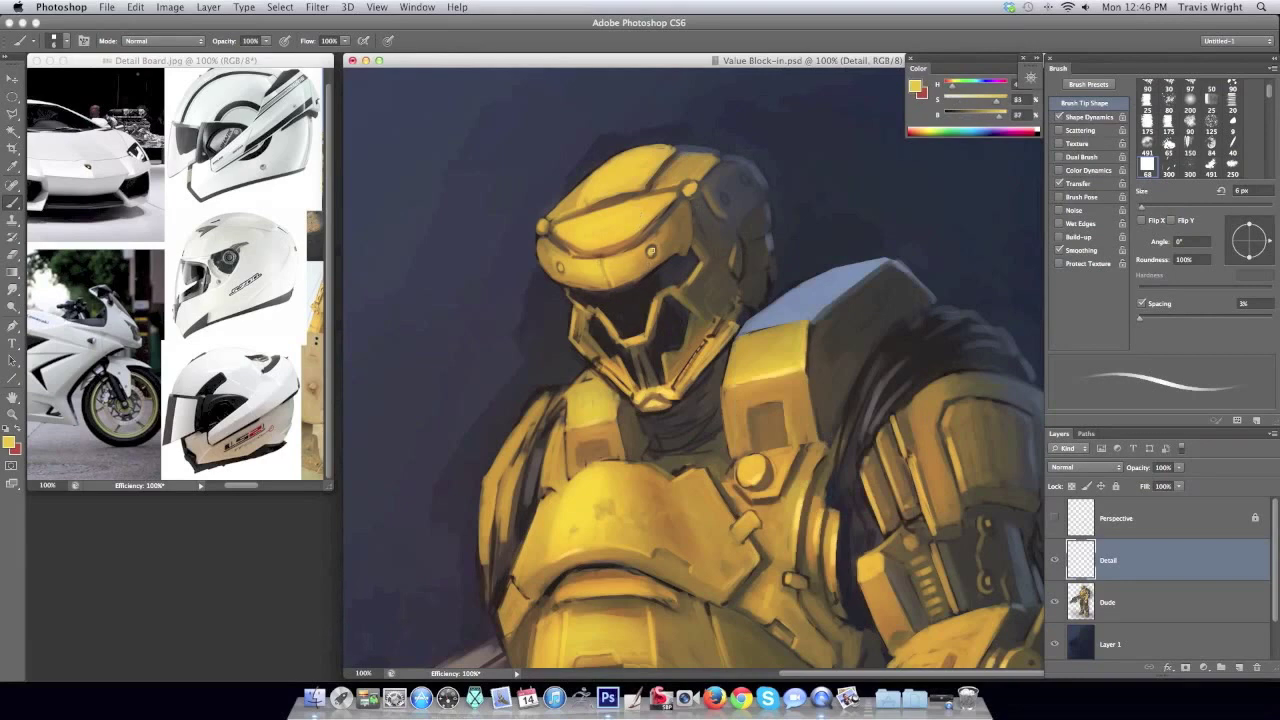
{"action": "left_click", "coordinate": [655, 160], "text": "alt"}
{"action": "left_click", "coordinate": [697, 172], "text": "alt"}
{"action": "left_click", "coordinate": [697, 345], "text": "alt"}
Resize the brush to 5 px and sample helmet tones including a lighter one.
{"action": "right_click", "coordinate": [700, 343]}
{"action": "key", "text": "Escape"}
{"action": "right_click", "coordinate": [700, 343]}
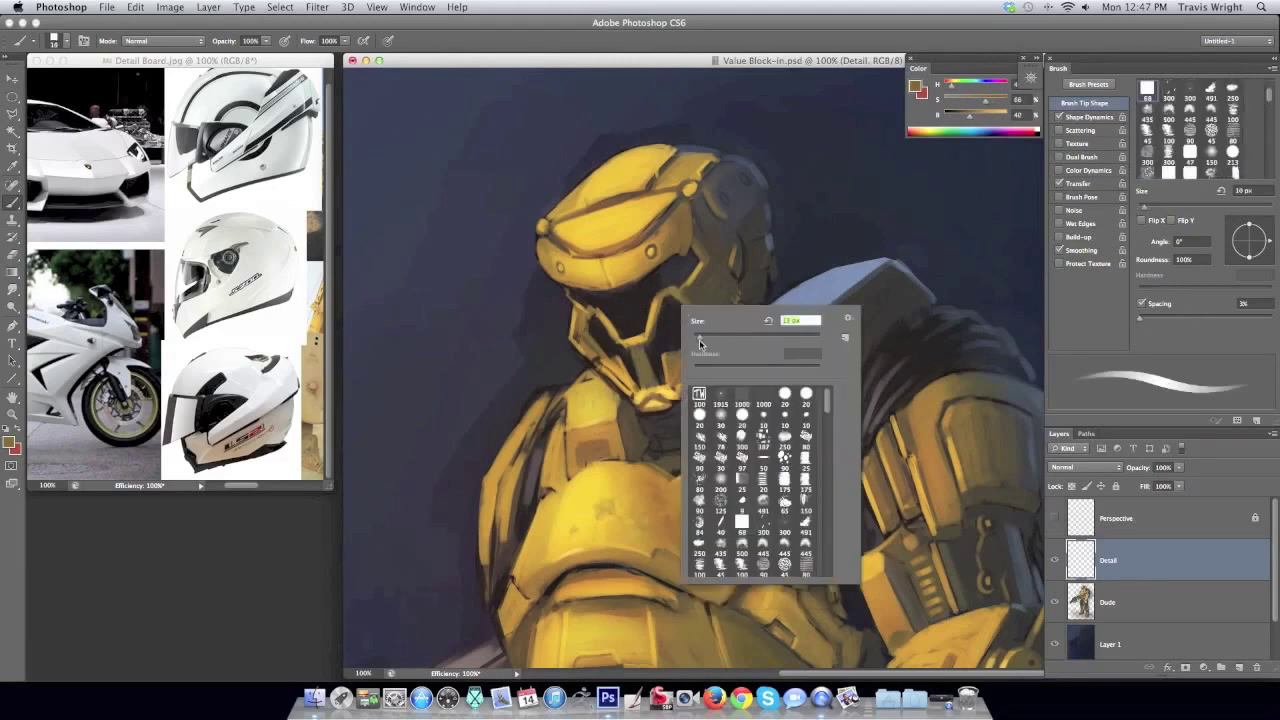
{"action": "left_click_drag", "start_coordinate": [700, 343], "coordinate": [696, 343]}
{"action": "key", "text": "Return"}
{"action": "left_click", "coordinate": [663, 302], "text": "alt"}
{"action": "left_click", "coordinate": [670, 352], "text": "alt"}
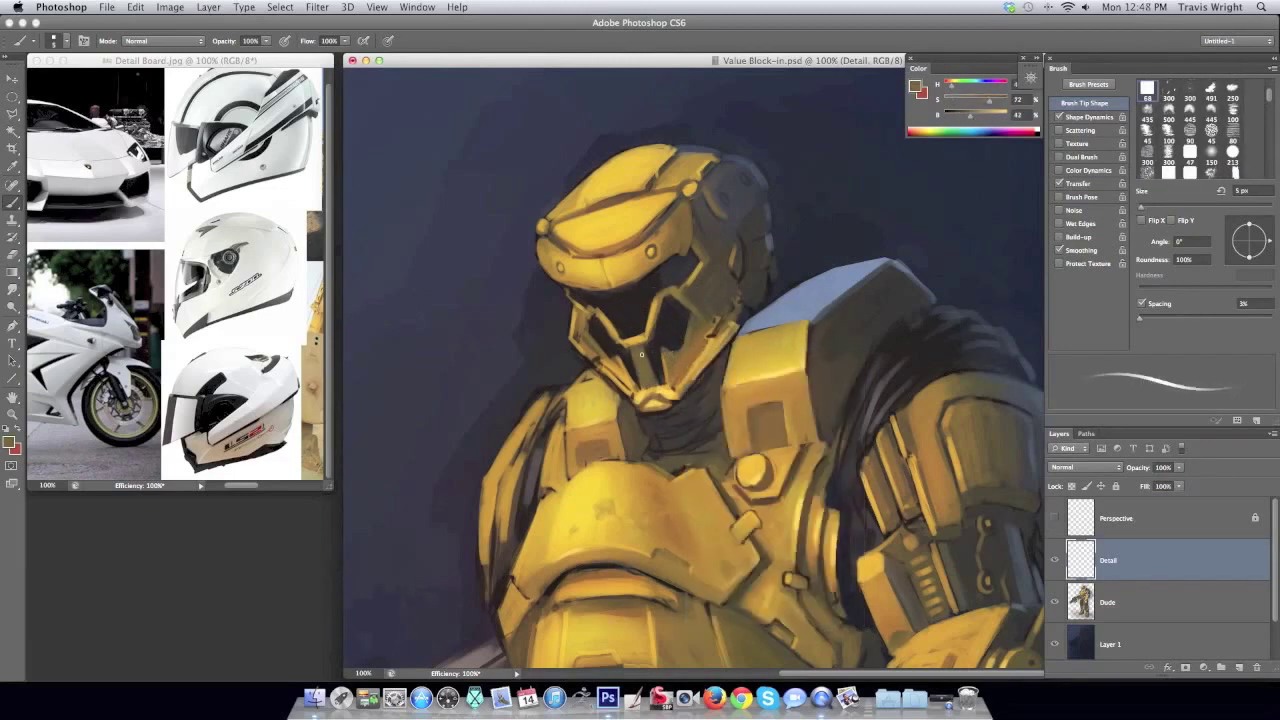
Keep a 5 px brush and sample gold, then dark grey-blue for the visor.
{"action": "right_click", "coordinate": [627, 381]}
{"action": "right_click", "coordinate": [748, 315]}
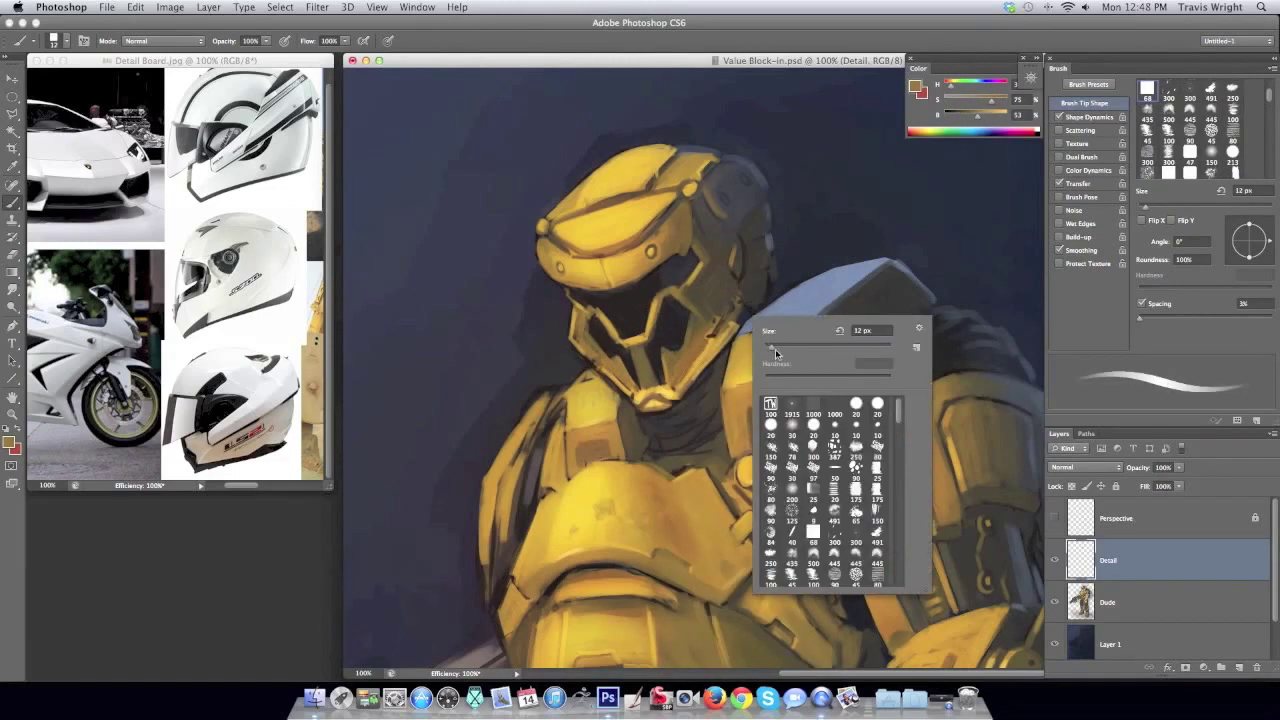
{"action": "left_click", "coordinate": [680, 350], "text": "alt"}
{"action": "right_click", "coordinate": [658, 356]}
{"action": "key", "text": "Escape"}
{"action": "left_click", "coordinate": [700, 358], "text": "alt"}
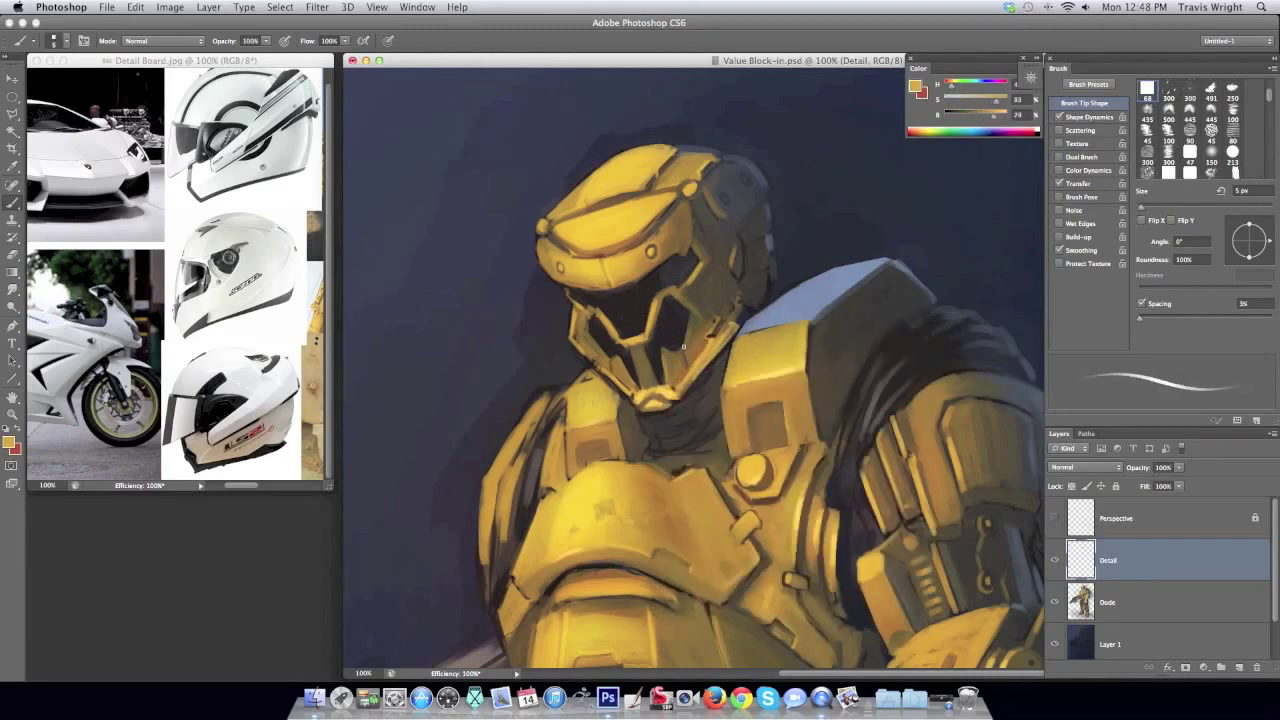
{"action": "left_click", "coordinate": [628, 228], "text": "alt"}
{"action": "left_click", "coordinate": [597, 310], "text": "alt"}
Paint grey-blue into the helmet visor with a 17 px brush, then switch to 12 px.
{"action": "right_click", "coordinate": [690, 256]}
{"action": "double_click", "coordinate": [735, 370]}
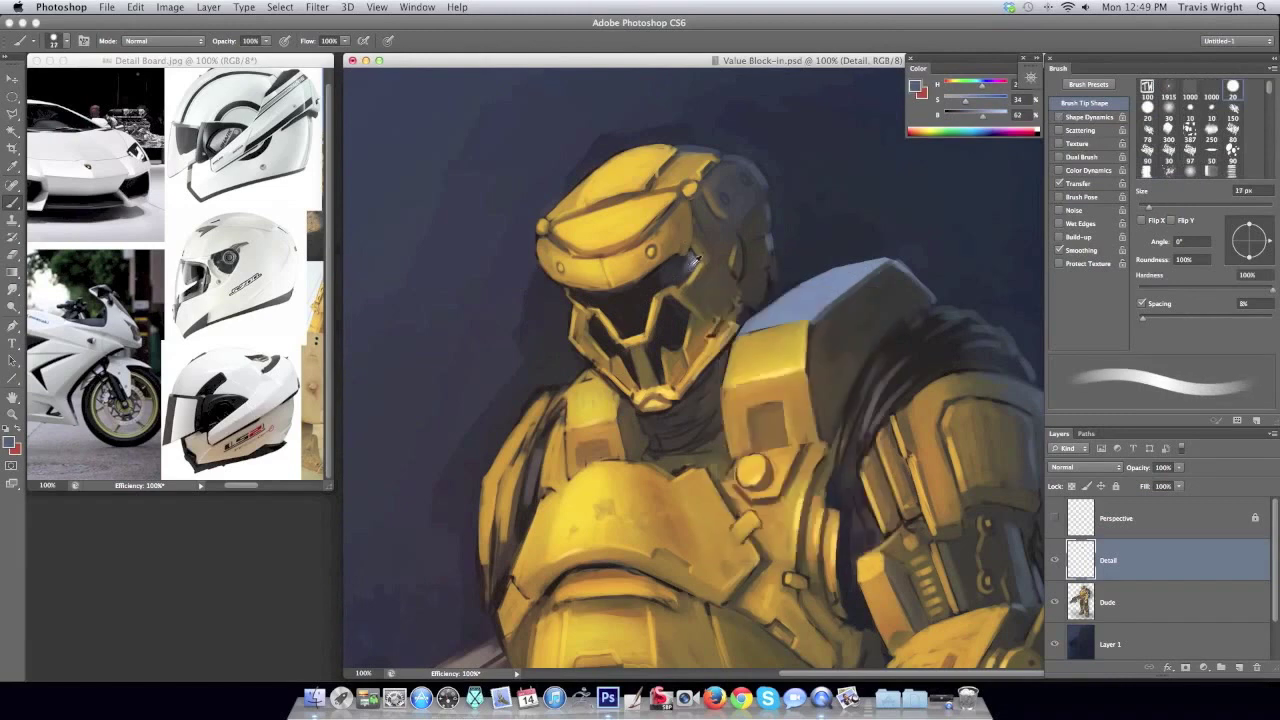
{"action": "left_click_drag", "start_coordinate": [642, 285], "coordinate": [665, 280]}
{"action": "right_click", "coordinate": [682, 266]}
{"action": "double_click", "coordinate": [735, 370]}
{"action": "left_click", "coordinate": [673, 317], "text": "alt"}
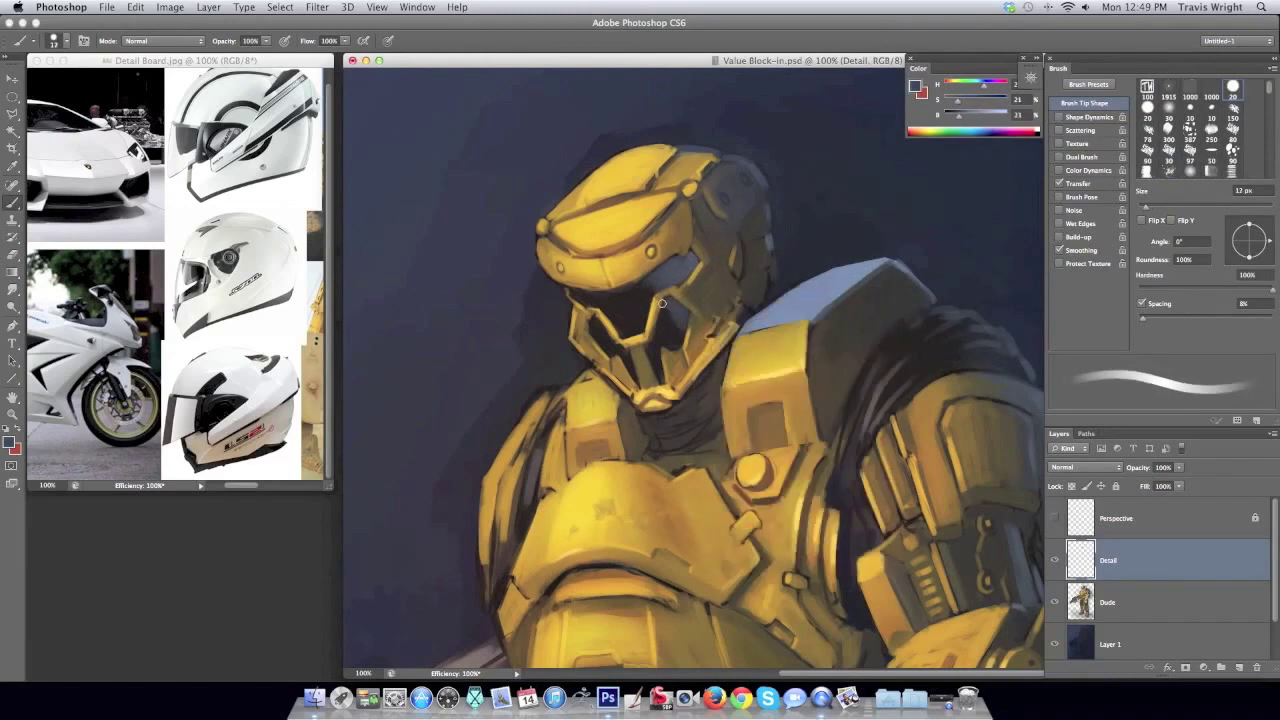
Set the foreground colour to a light grey, sampling the dark visor in between.
{"action": "left_click", "coordinate": [12, 448]}
{"action": "left_click", "coordinate": [354, 462]}
{"action": "key", "text": "Return"}
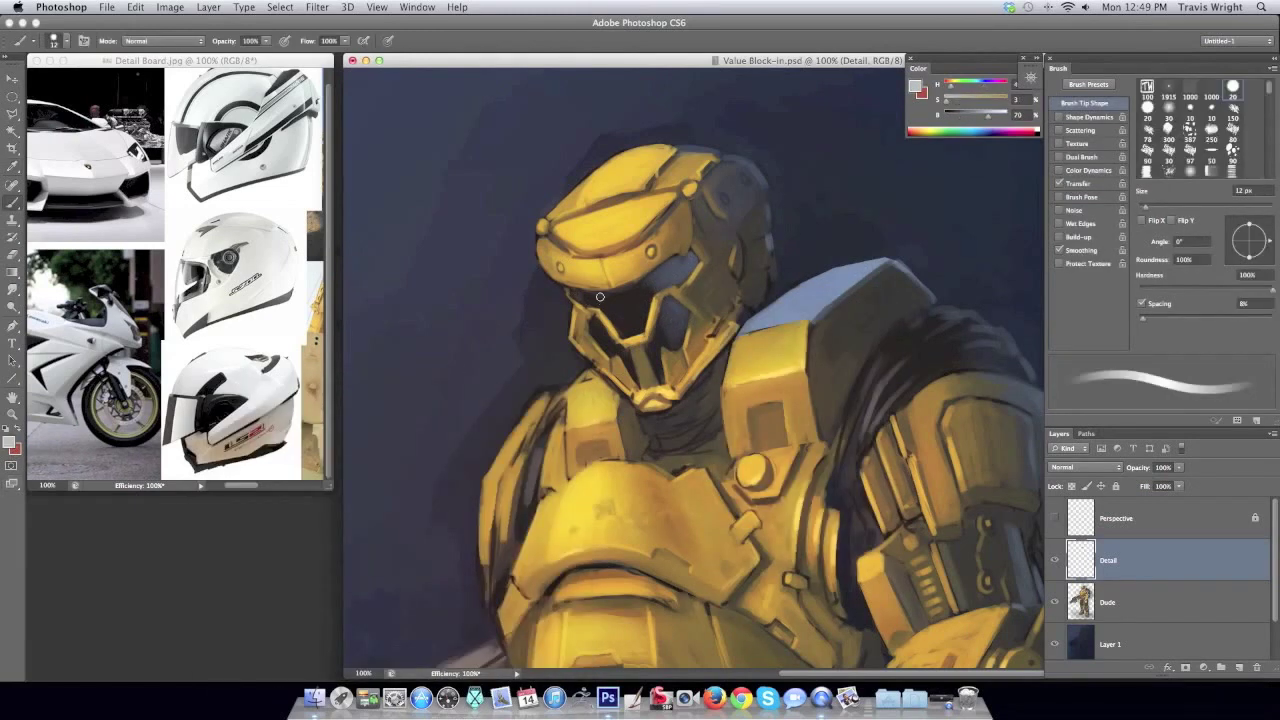
{"action": "left_click", "coordinate": [597, 297], "text": "alt"}
{"action": "left_click", "coordinate": [12, 446]}
{"action": "left_click", "coordinate": [226, 462]}
{"action": "key", "text": "Return"}
Adjust the brush between 5 px and 16 px, sample a darker visor tone, choose an 8 px tip.
{"action": "right_click", "coordinate": [634, 307]}
{"action": "right_click", "coordinate": [634, 317]}
{"action": "right_click", "coordinate": [620, 350]}
{"action": "left_click", "coordinate": [649, 386]}
{"action": "left_click_drag", "start_coordinate": [649, 386], "coordinate": [657, 386]}
{"action": "left_click", "coordinate": [593, 323], "text": "alt"}
{"action": "right_click", "coordinate": [662, 340]}
{"action": "left_click", "coordinate": [700, 420]}
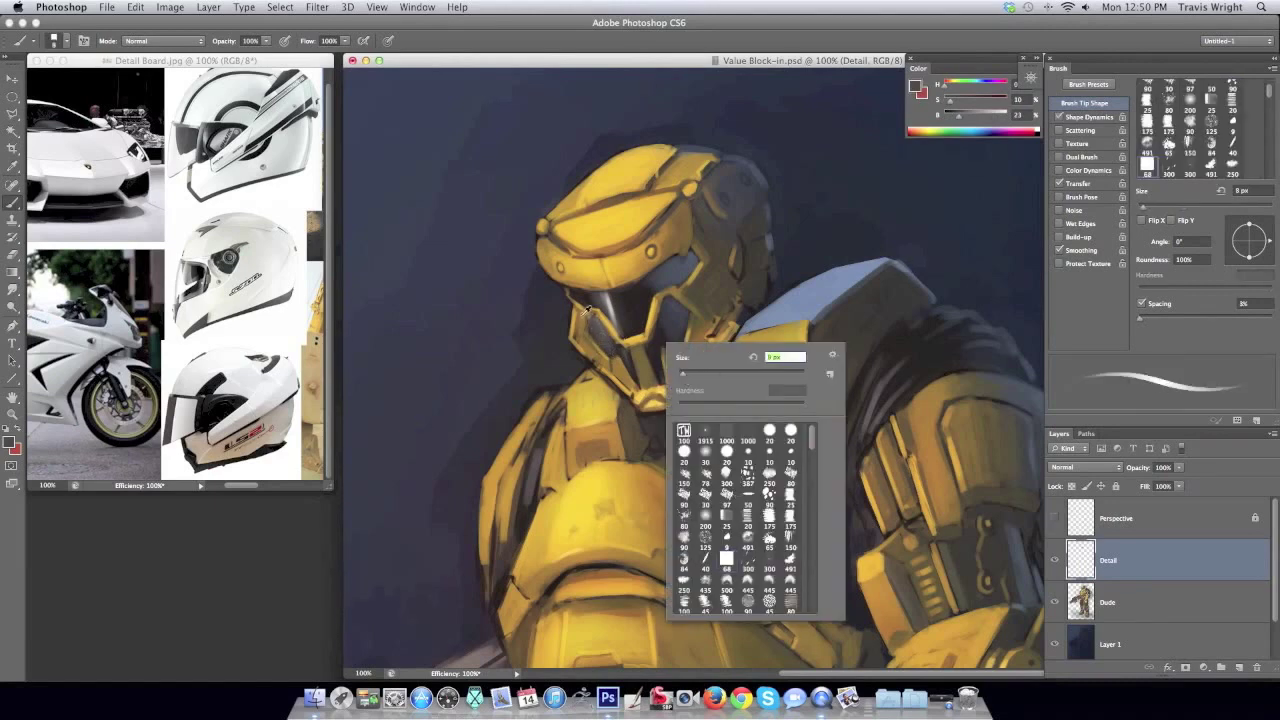
Sample yellow-tan, reddish-brown and helmet yellows, and shrink the brush to 7 px.
{"action": "left_click", "coordinate": [694, 204], "text": "alt"}
{"action": "left_click", "coordinate": [677, 332], "text": "alt"}
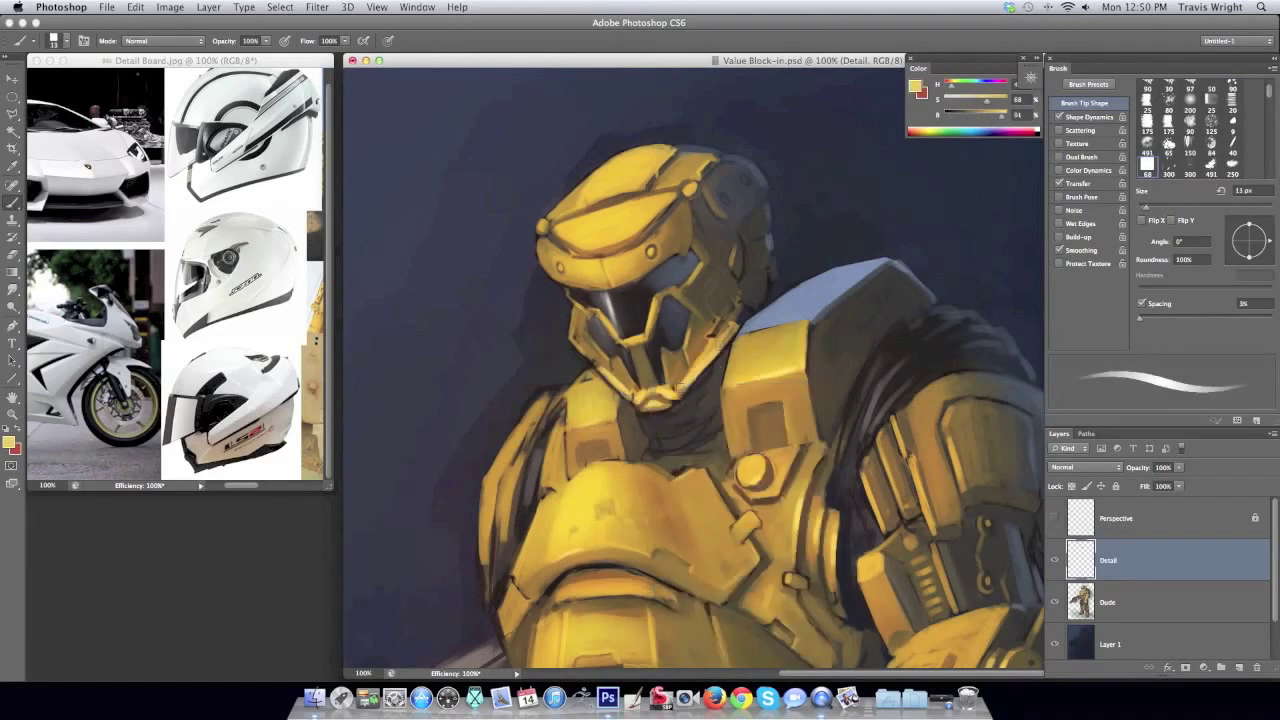
{"action": "right_click", "coordinate": [682, 386]}
{"action": "key", "text": "Escape"}
{"action": "left_click", "coordinate": [690, 380], "text": "alt"}
{"action": "key", "text": "bracketleft"}
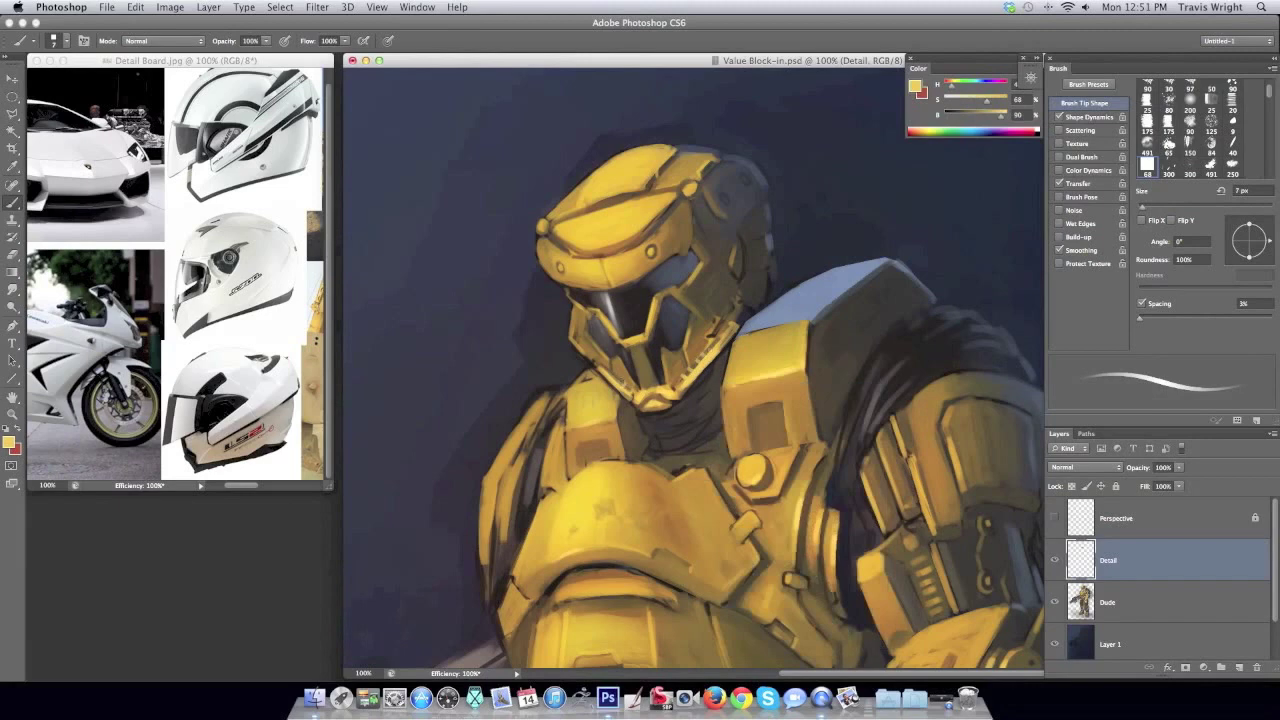
{"action": "left_click", "coordinate": [600, 266], "text": "alt"}
{"action": "left_click", "coordinate": [650, 252], "text": "alt"}
Set the brush to 5 px, resample the helmet colour and pick a brush tip.
{"action": "right_click", "coordinate": [650, 252]}
{"action": "key", "text": "Escape"}
{"action": "key", "text": "bracketleft"}
{"action": "key", "text": "bracketleft"}
{"action": "left_click", "coordinate": [636, 260], "text": "alt"}
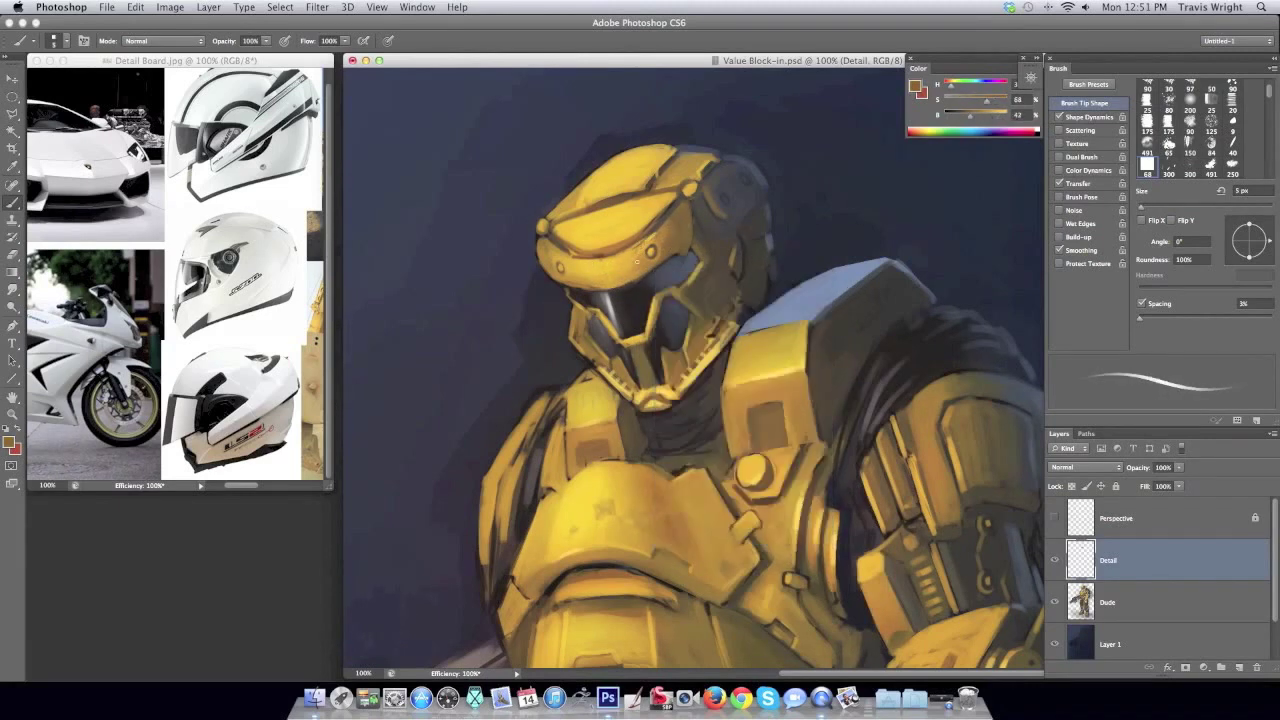
{"action": "left_click", "coordinate": [638, 238], "text": "alt"}
{"action": "right_click", "coordinate": [650, 380]}
{"action": "key", "text": "Escape"}
{"action": "left_click", "coordinate": [652, 377], "text": "alt"}
Paint small bright-yellow detail strokes and dabs around the helmet chin.
{"action": "right_click", "coordinate": [705, 355]}
{"action": "key", "text": "Escape"}
{"action": "left_click", "coordinate": [729, 244], "text": "alt"}
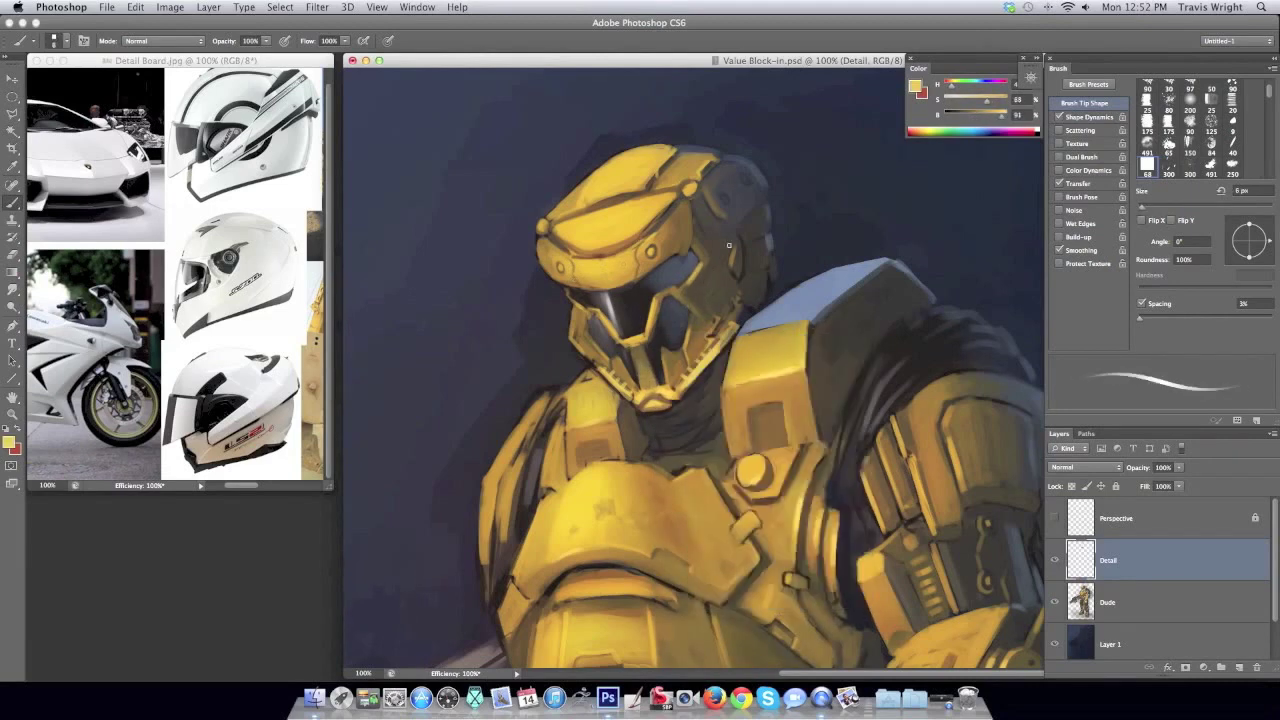
{"action": "left_click", "coordinate": [662, 370], "text": "alt"}
{"action": "mouse_move", "coordinate": [664, 354]}
{"action": "left_mouse_down"}
{"action": "mouse_move", "coordinate": [662, 380]}
{"action": "mouse_move", "coordinate": [638, 390]}
{"action": "mouse_move", "coordinate": [690, 398]}
{"action": "left_mouse_up"}
{"action": "left_click", "coordinate": [640, 372], "text": "alt"}
{"action": "left_click", "coordinate": [686, 396], "text": "alt"}
Sample brighter, darker and duller yellows from the helmet chin and top.
{"action": "left_click", "coordinate": [665, 401], "text": "alt"}
{"action": "left_click", "coordinate": [669, 372], "text": "alt"}
{"action": "left_click", "coordinate": [656, 398], "text": "alt"}
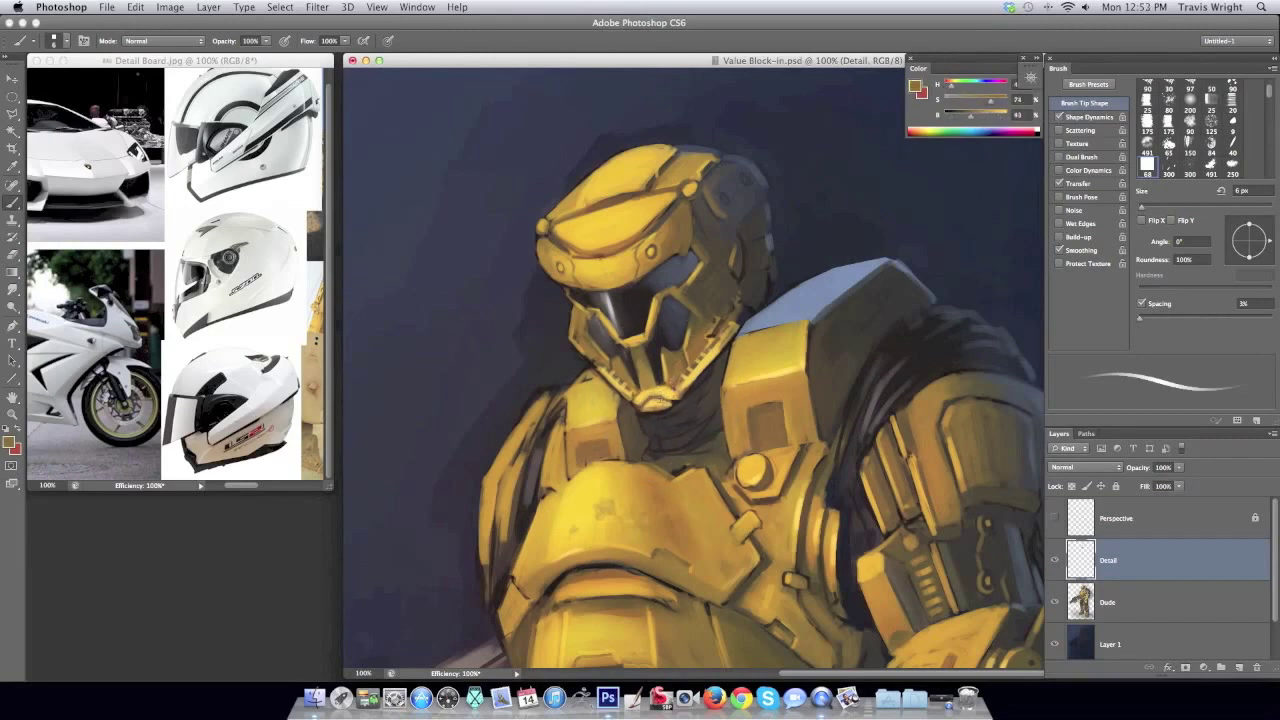
{"action": "left_click", "coordinate": [566, 410], "text": "alt"}
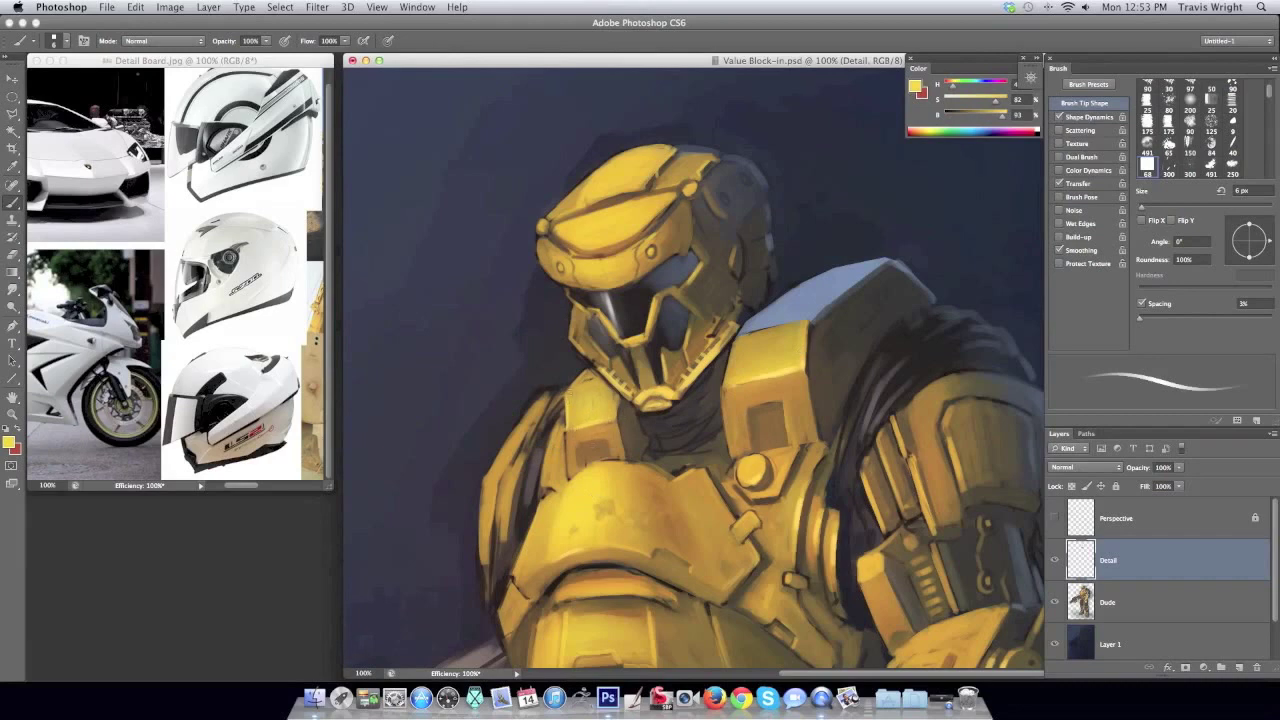
{"action": "left_click", "coordinate": [650, 224], "text": "alt"}
{"action": "left_click", "coordinate": [650, 225], "text": "alt"}
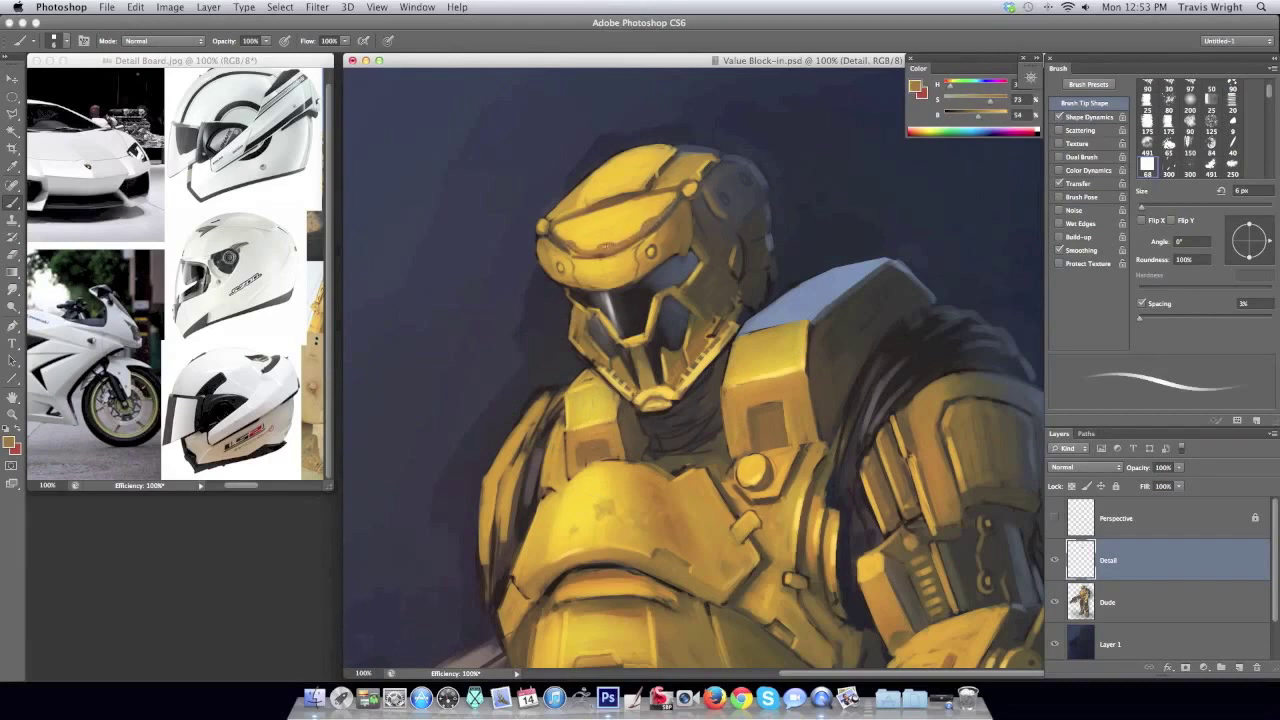
Sample a pale bright yellow highlight from the helmet.
{"action": "left_click", "coordinate": [612, 250], "text": "alt"}
{"action": "left_click", "coordinate": [606, 256], "text": "alt"}
{"action": "left_click", "coordinate": [606, 256], "text": "alt"}
{"action": "left_click", "coordinate": [610, 252], "text": "alt"}
Mirror the canvas horizontally to check it, sampling dark brown, bright yellow and dark shades.
{"action": "left_click", "coordinate": [633, 237], "text": "alt"}
{"action": "left_click", "coordinate": [606, 254], "text": "alt"}
{"action": "key", "text": "ctrl+shift+h"}
{"action": "left_click", "coordinate": [629, 214], "text": "alt"}
{"action": "left_click", "coordinate": [608, 246], "text": "alt"}
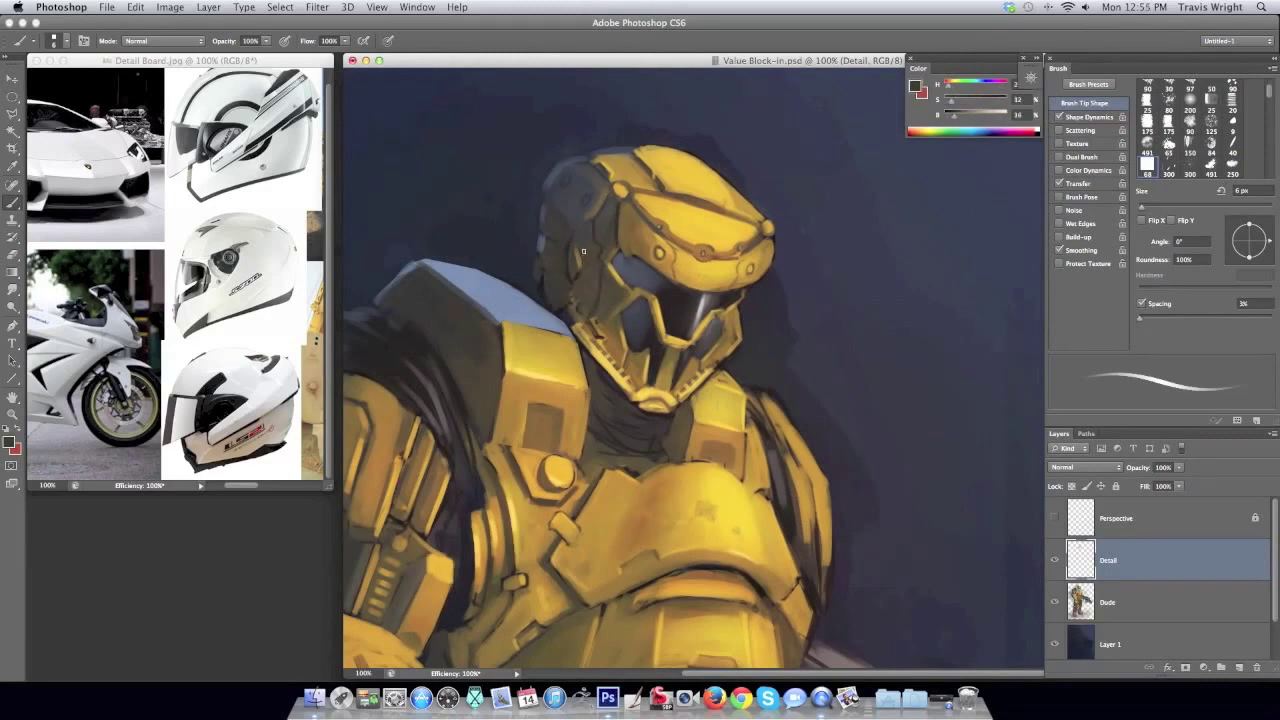
Sample helmet yellows and greys, then paint dark grey shading on the helmet's left side.
{"action": "left_click", "coordinate": [590, 288], "text": "alt"}
{"action": "left_click", "coordinate": [701, 310], "text": "alt"}
{"action": "left_click", "coordinate": [716, 327], "text": "alt"}
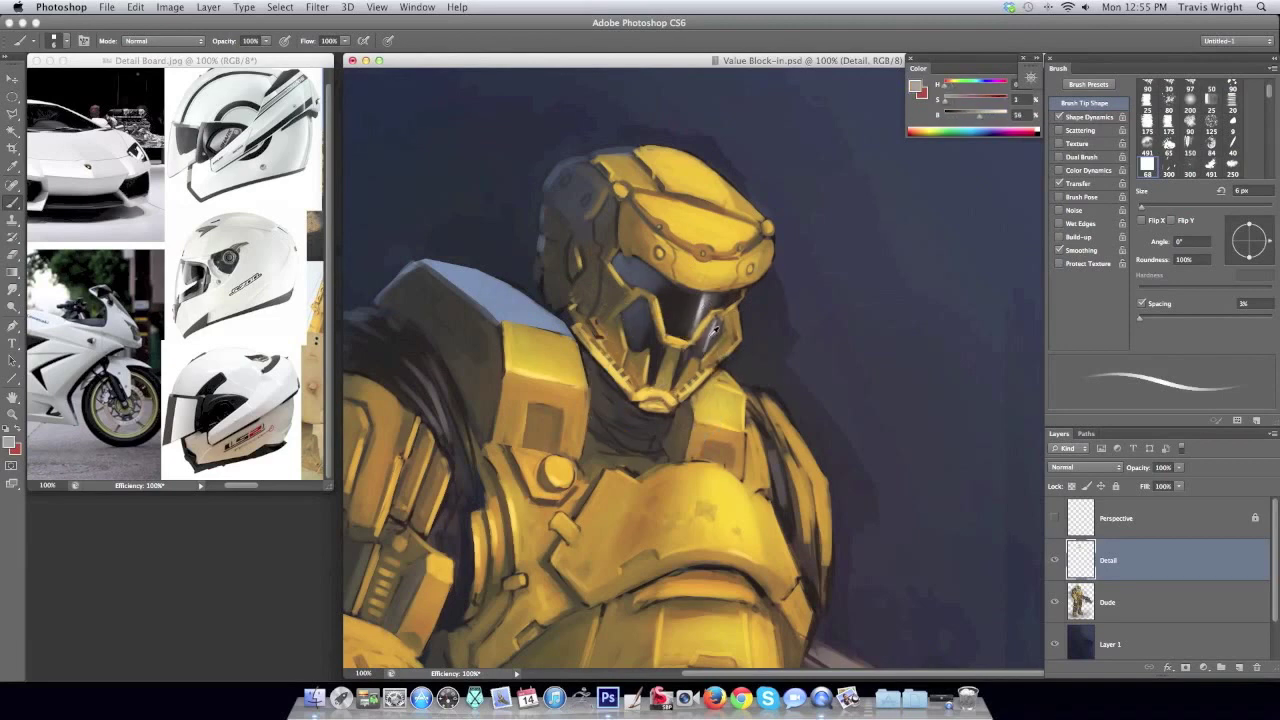
{"action": "left_click", "coordinate": [620, 349], "text": "alt"}
{"action": "left_click", "coordinate": [655, 388], "text": "alt"}
{"action": "left_click_drag", "start_coordinate": [545, 208], "coordinate": [568, 234]}
With an 8 px brush, add darker strokes on the helmet's left side, then pick a 10 px tip.
{"action": "right_click", "coordinate": [632, 151]}
{"action": "double_click", "coordinate": [650, 250]}
{"action": "left_click", "coordinate": [565, 179], "text": "alt"}
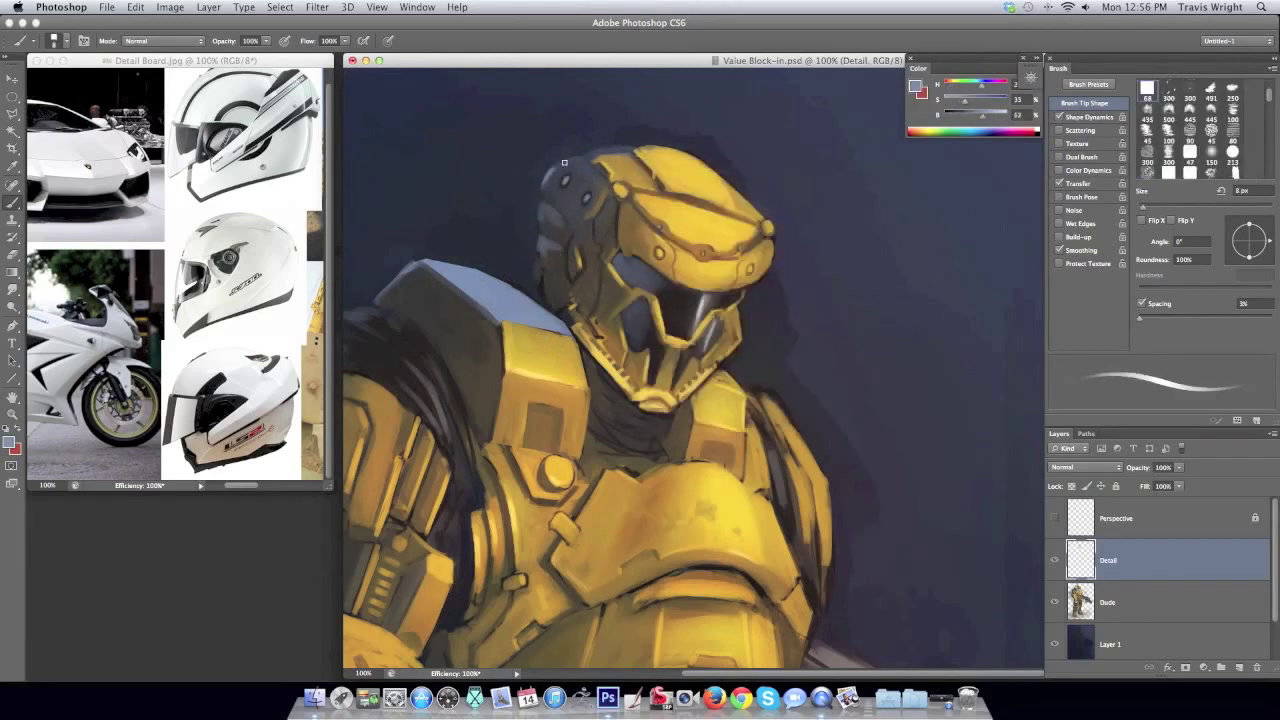
{"action": "left_click", "coordinate": [555, 258], "text": "alt"}
{"action": "left_click_drag", "start_coordinate": [548, 222], "coordinate": [556, 232]}
{"action": "right_click", "coordinate": [568, 250]}
{"action": "double_click", "coordinate": [620, 300]}
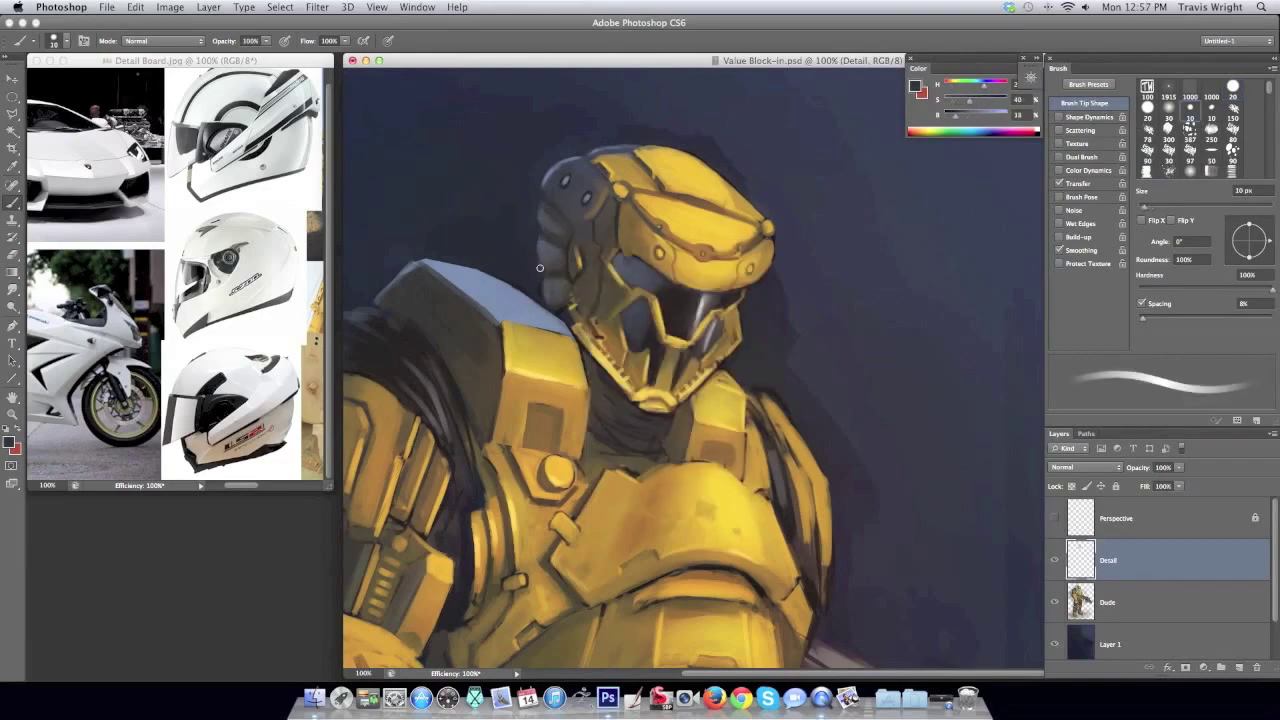
Zoom out, sample yellow-tan and dark brown, and choose a 3 px brush tip.
{"action": "key", "text": "z"}
{"action": "left_click", "coordinate": [808, 101], "text": "alt"}
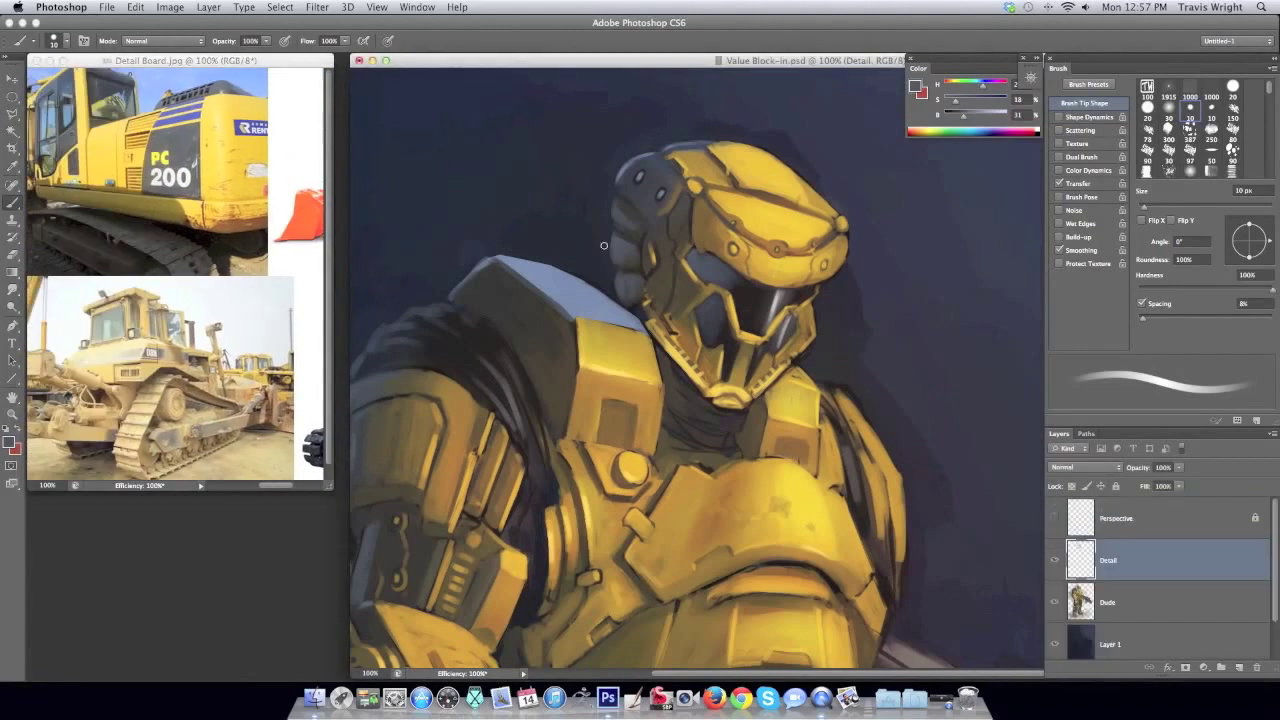
{"action": "left_click", "coordinate": [620, 365], "text": "alt"}
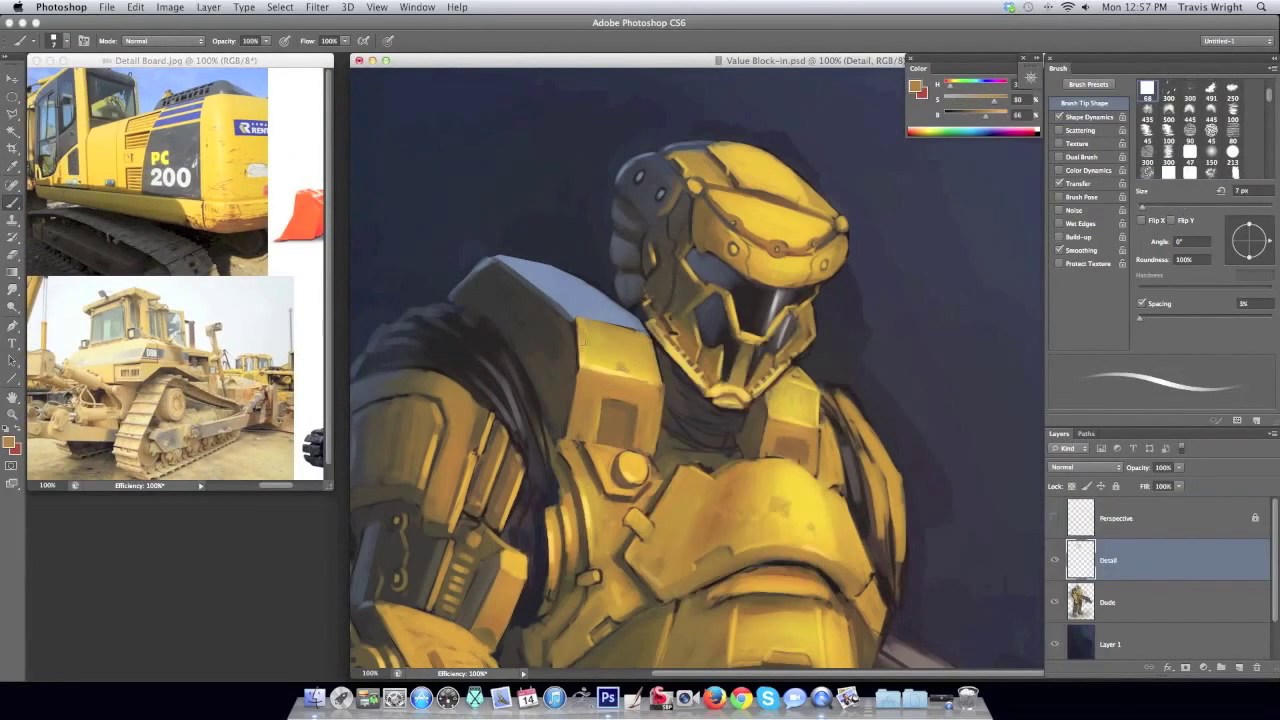
{"action": "left_click", "coordinate": [648, 410], "text": "alt"}
{"action": "right_click", "coordinate": [628, 306]}
{"action": "double_click", "coordinate": [647, 340]}
Sample mid and darker yellow-browns and a lighter helmet tone, then lighten it slightly.
{"action": "left_click", "coordinate": [647, 340], "text": "alt"}
{"action": "left_click", "coordinate": [589, 386], "text": "alt"}
{"action": "left_click", "coordinate": [757, 225], "text": "alt"}
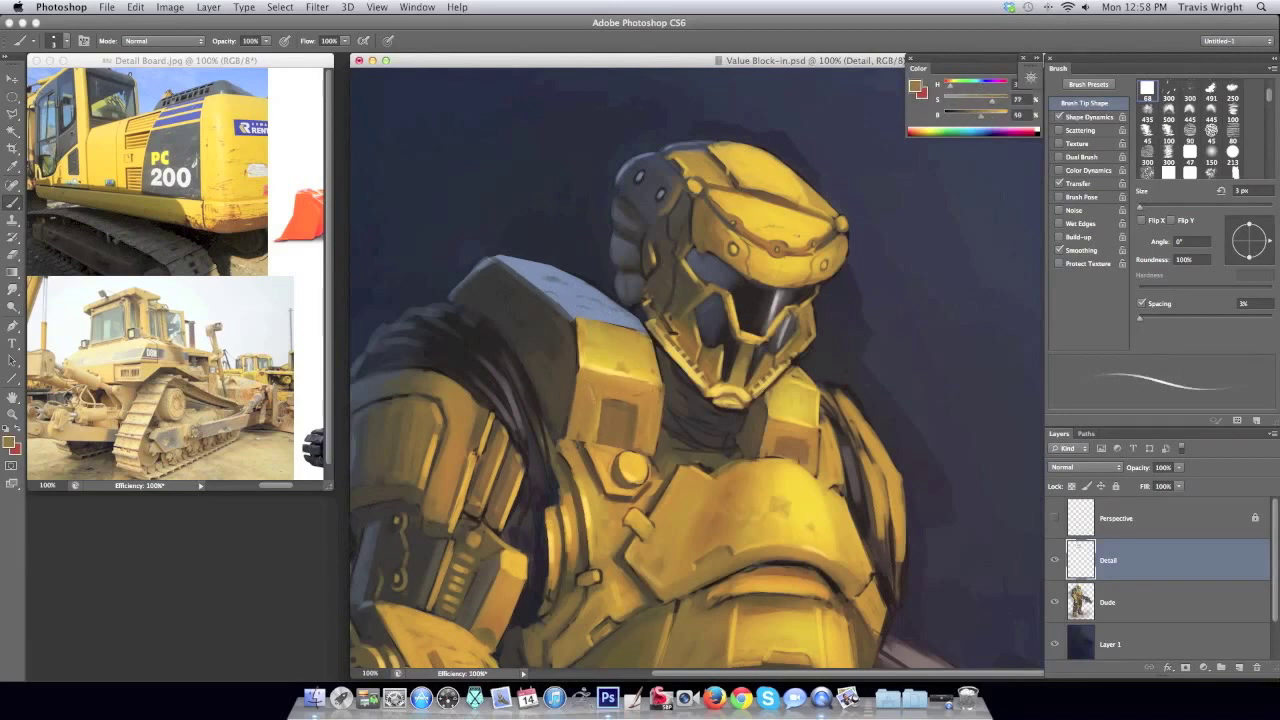
{"action": "left_click_drag", "start_coordinate": [980, 115], "coordinate": [983, 115]}
Flip the canvas back to its original direction, confirm the colour, and return to the Brush.
{"action": "key", "text": "ctrl+shift+h"}
{"action": "left_click", "coordinate": [9, 441]}
{"action": "key", "text": "Return"}
{"action": "key", "text": "b"}
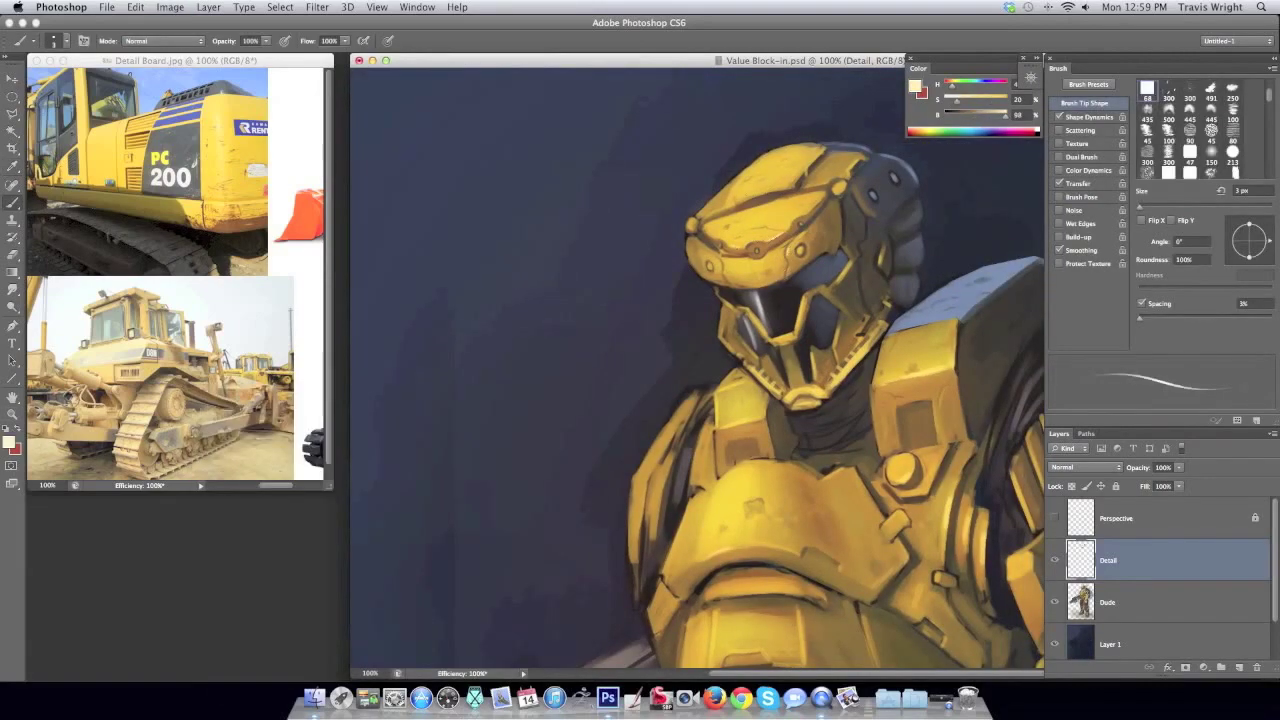
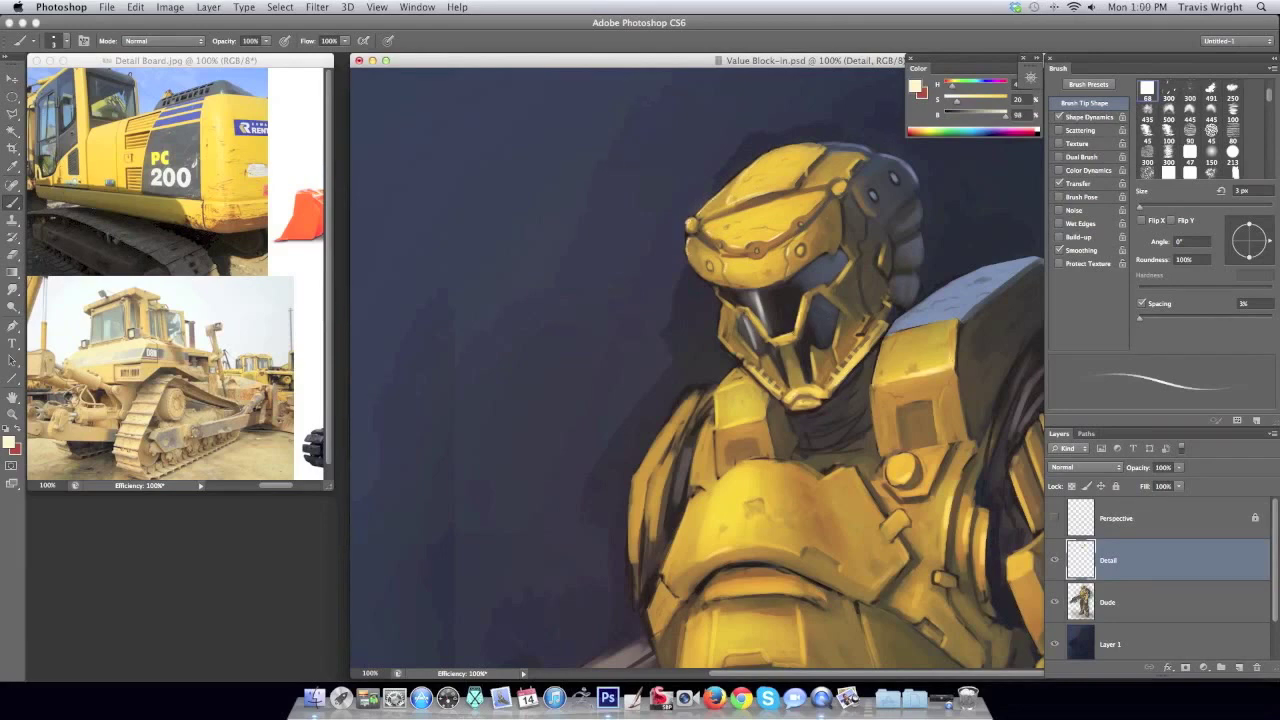
Shrink the brush to 3 px, sample a yellow-brown armour tone, and check the chest mirrored.
{"action": "key", "text": "bracketright"}
{"action": "key", "text": "bracketright"}
{"action": "key", "text": "bracketright"}
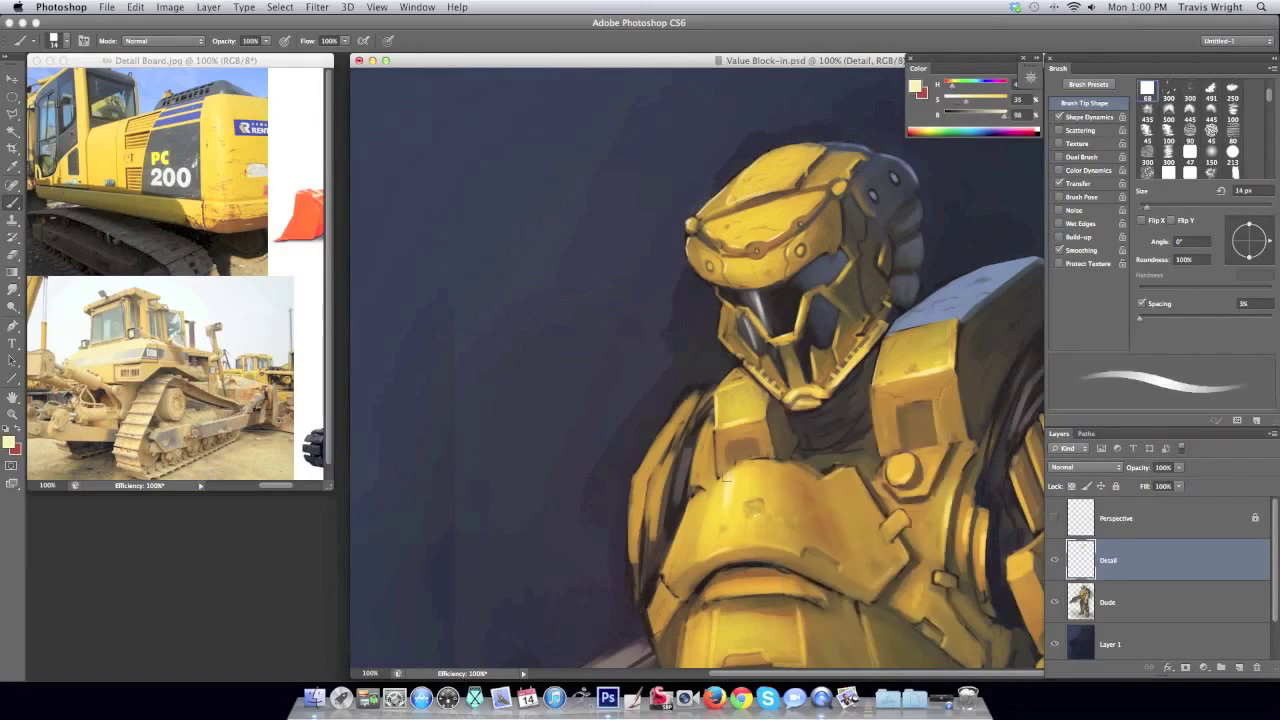
{"action": "right_click", "coordinate": [742, 398]}
{"action": "left_click_drag", "start_coordinate": [868, 415], "coordinate": [850, 415]}
{"action": "key", "text": "Return"}
{"action": "key", "text": "h"}
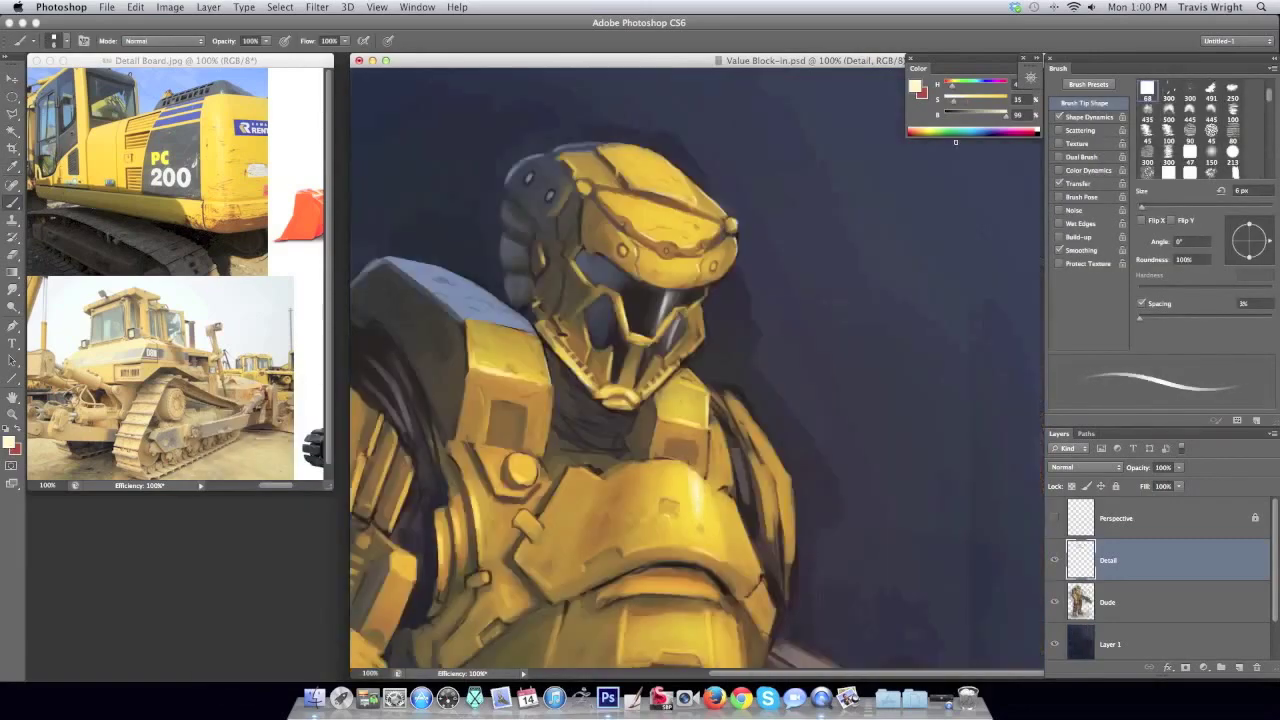
{"action": "scroll", "coordinate": [680, 476], "scroll_direction": "down", "scroll_amount": 3}
{"action": "right_click", "coordinate": [740, 356]}
{"action": "key", "text": "Return"}
{"action": "left_click", "coordinate": [608, 391], "text": "alt"}
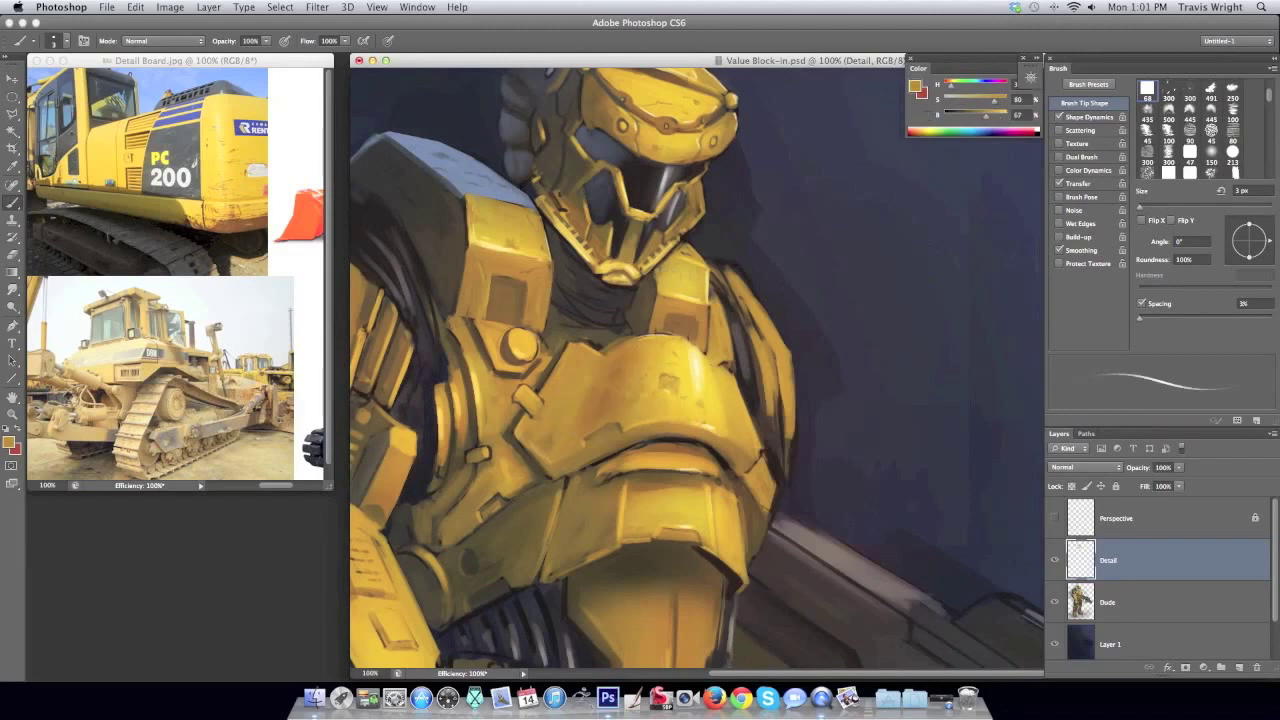
{"action": "key", "text": "h"}
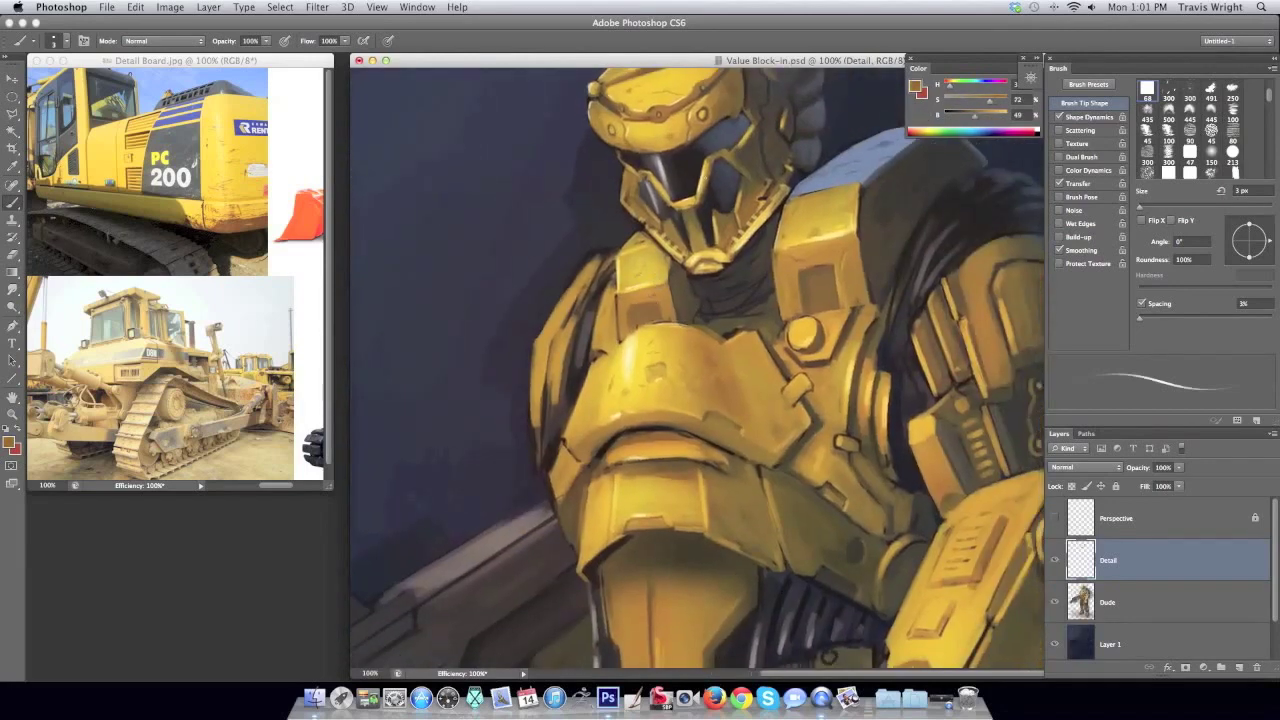
With a 3 px brush, sample armour yellow and a pale cream highlight for chest detail.
{"action": "right_click", "coordinate": [671, 461]}
{"action": "left_click", "coordinate": [664, 494], "text": "alt"}
{"action": "right_click", "coordinate": [689, 461]}
{"action": "right_click", "coordinate": [690, 461]}
{"action": "type", "text": "3"}
{"action": "key", "text": "Return"}
{"action": "left_click", "coordinate": [690, 461], "text": "alt"}
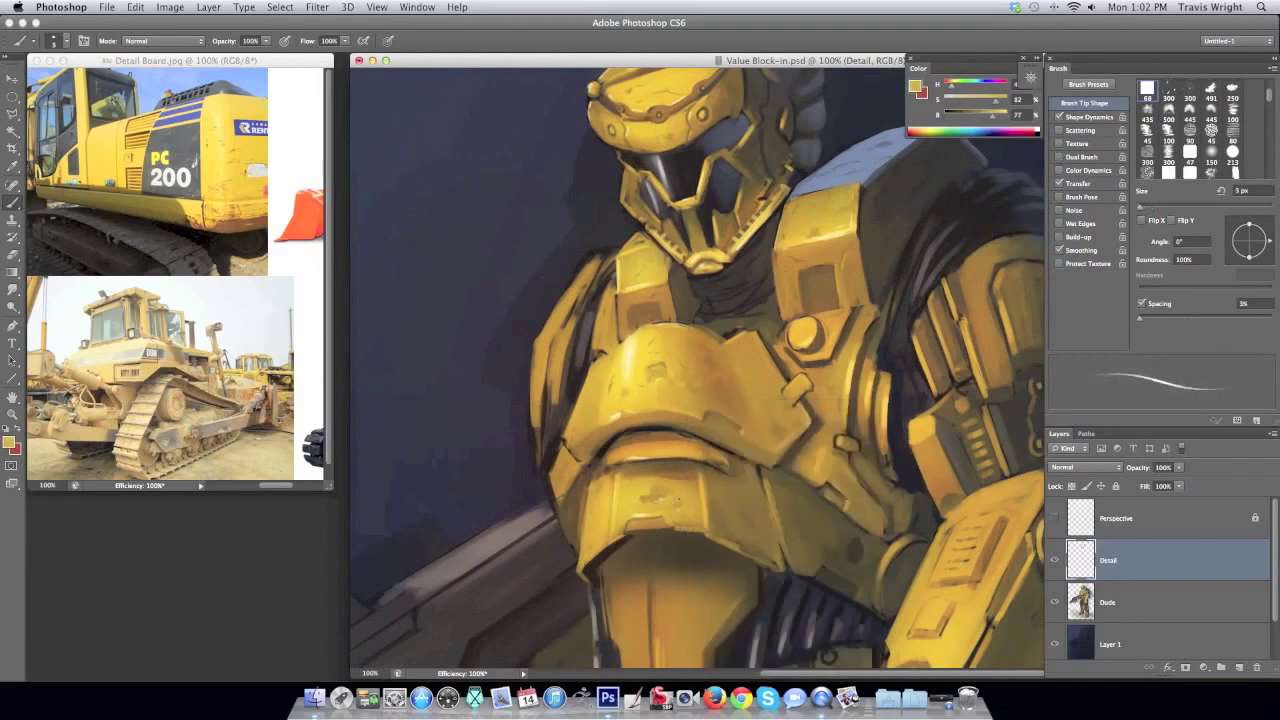
{"action": "left_click", "coordinate": [836, 376], "text": "alt"}
{"action": "left_click", "coordinate": [837, 375], "text": "alt"}
{"action": "left_click", "coordinate": [838, 373], "text": "alt"}
Sample a darker ochre and review the figure at 66.7% before returning to 100%.
{"action": "left_click", "coordinate": [838, 373], "text": "alt"}
{"action": "left_click", "coordinate": [838, 373], "text": "alt"}
{"action": "left_click", "coordinate": [1006, 193], "text": "alt+super"}
{"action": "scroll", "coordinate": [820, 335], "scroll_direction": "down", "scroll_amount": 2}
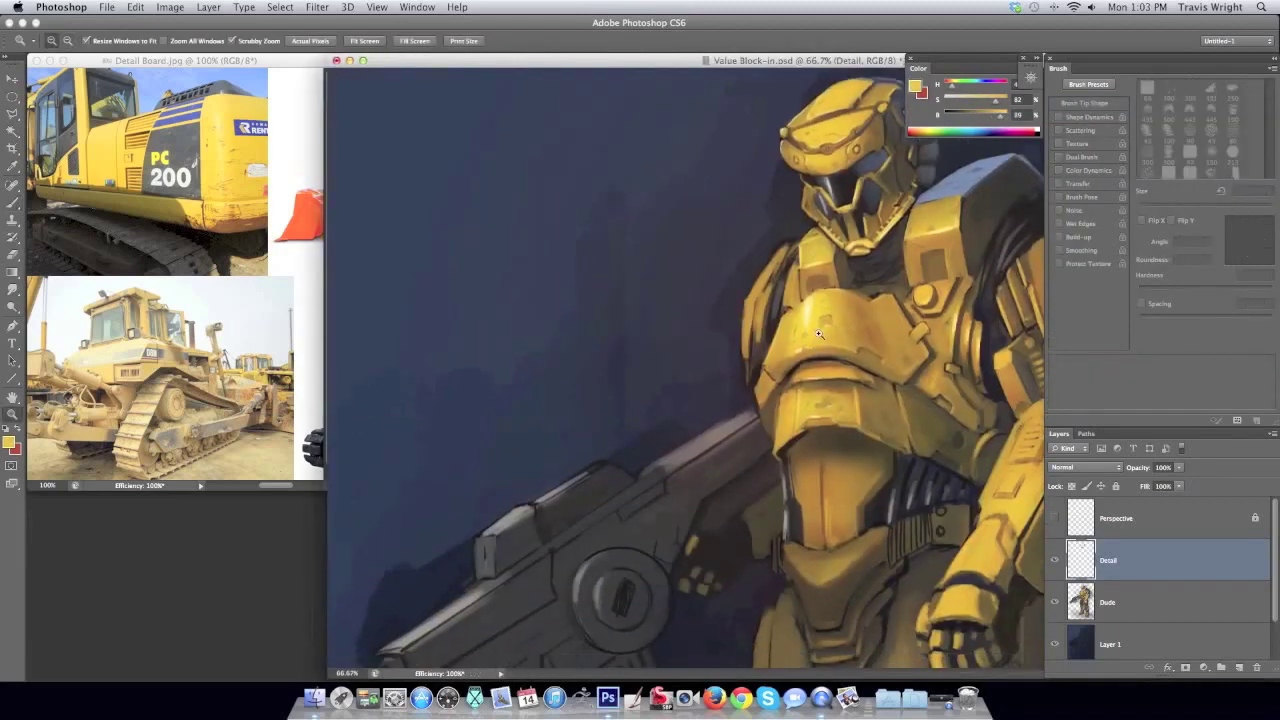
{"action": "left_click", "coordinate": [806, 345], "text": "super"}
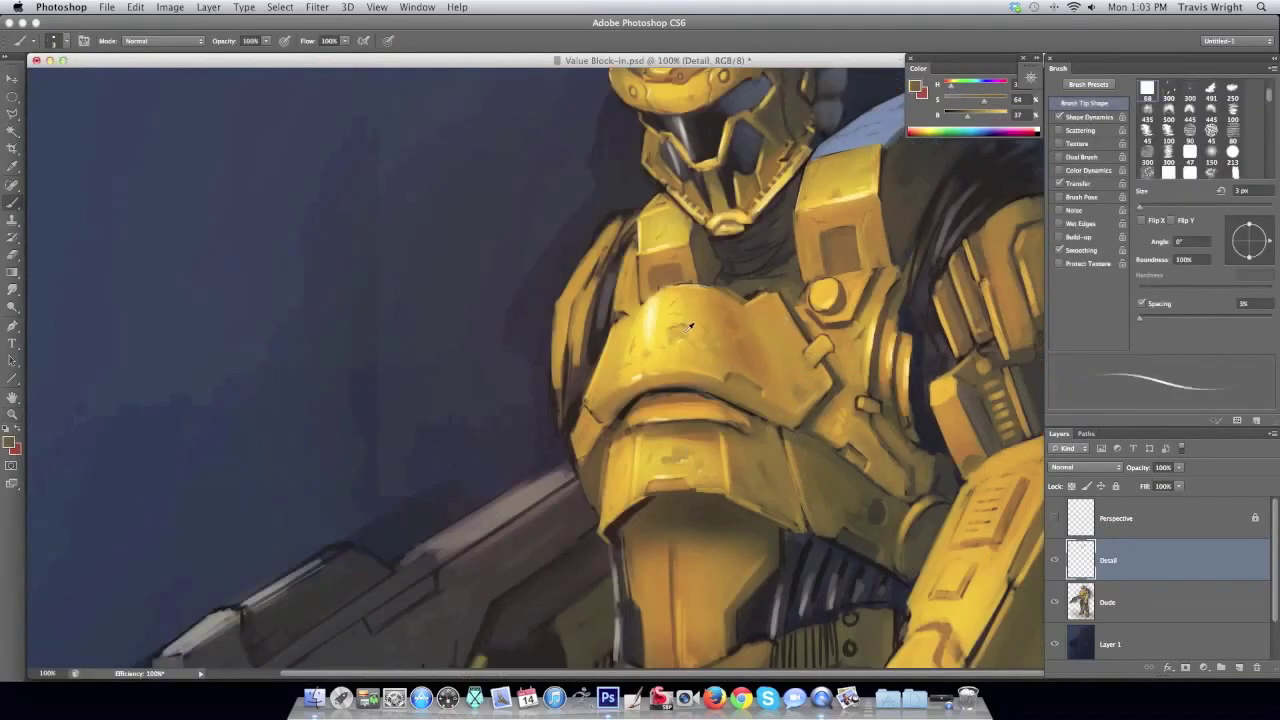
Sample yellow armour tones, adjust the brush size, and mirror the canvas.
{"action": "left_click", "coordinate": [766, 443], "text": "alt"}
{"action": "left_click", "coordinate": [869, 509], "text": "alt"}
{"action": "right_click", "coordinate": [945, 505]}
{"action": "right_click", "coordinate": [930, 510]}
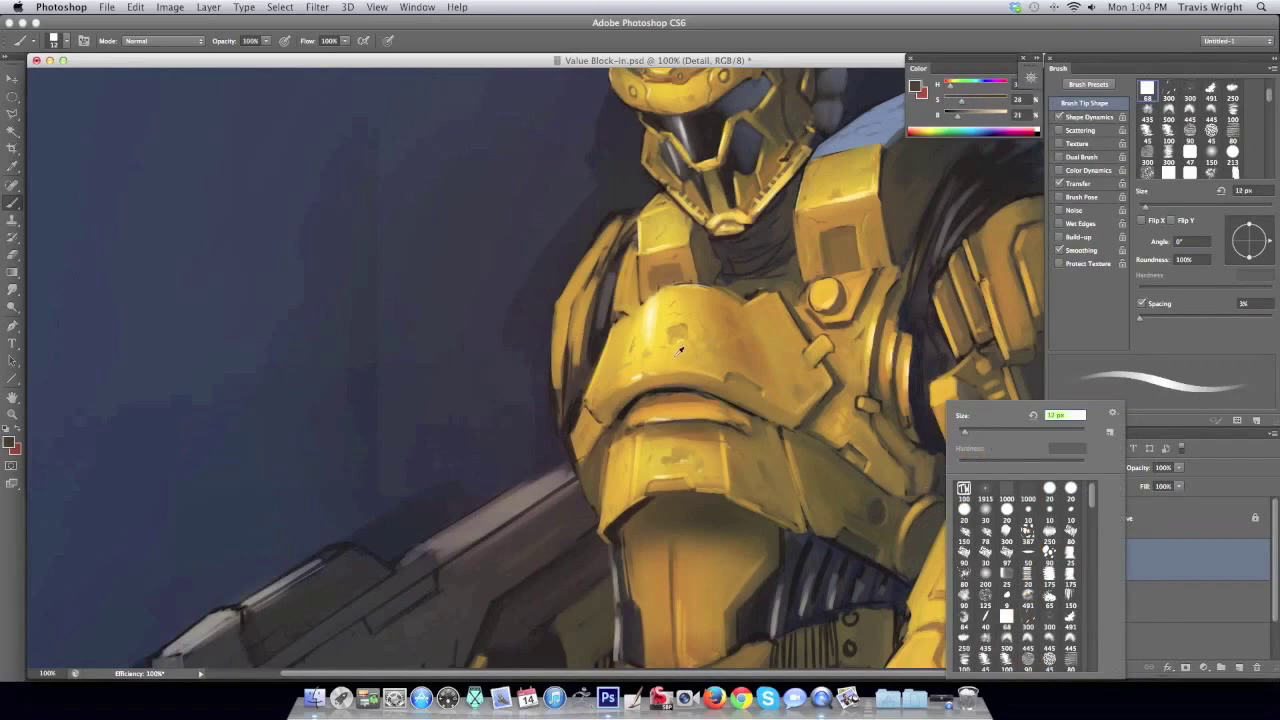
{"action": "left_click", "coordinate": [900, 518], "text": "alt"}
{"action": "right_click", "coordinate": [883, 524]}
{"action": "left_click", "coordinate": [882, 523]}
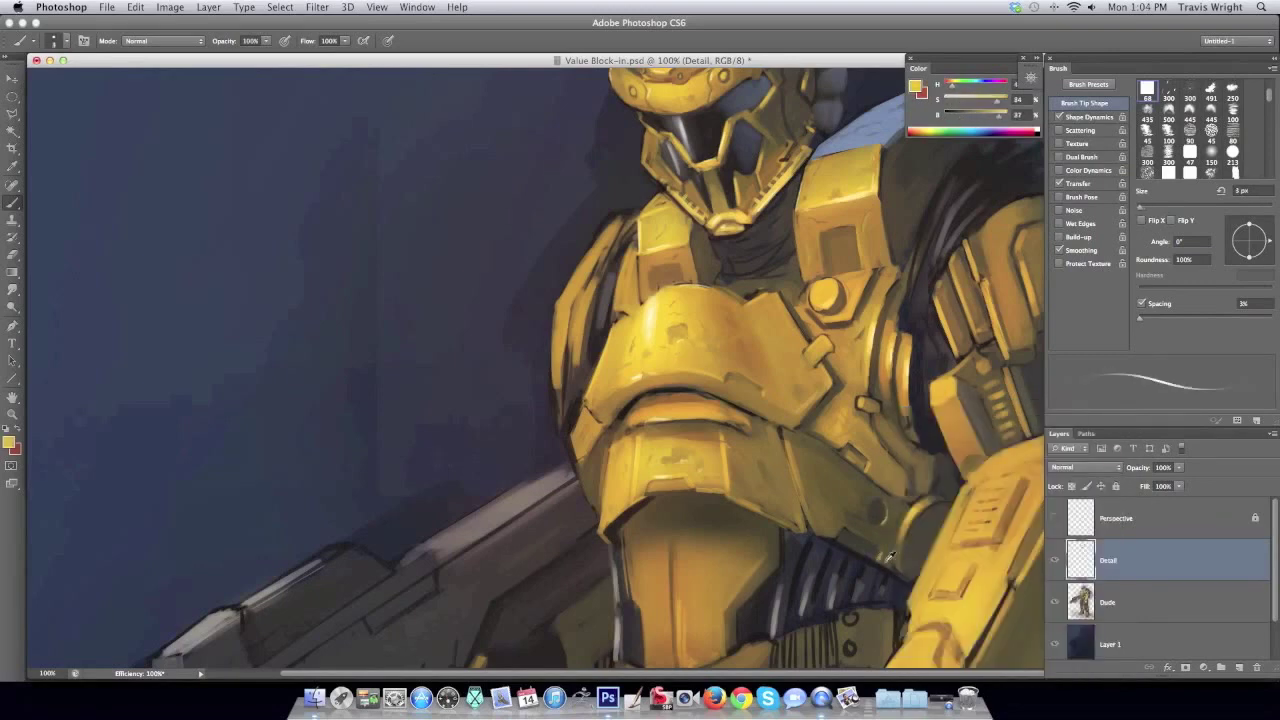
{"action": "key", "text": "super+shift+h"}
Pick a larger brush, sample dark red, and zoom to 200% on the helmet chin.
{"action": "right_click", "coordinate": [583, 309]}
{"action": "left_click", "coordinate": [585, 332]}
{"action": "left_click", "coordinate": [569, 334], "text": "alt"}
{"action": "key", "text": "super+minus"}
{"action": "key", "text": "super+shift+h"}
{"action": "key", "text": "z"}
{"action": "left_click", "coordinate": [897, 177], "text": "alt"}
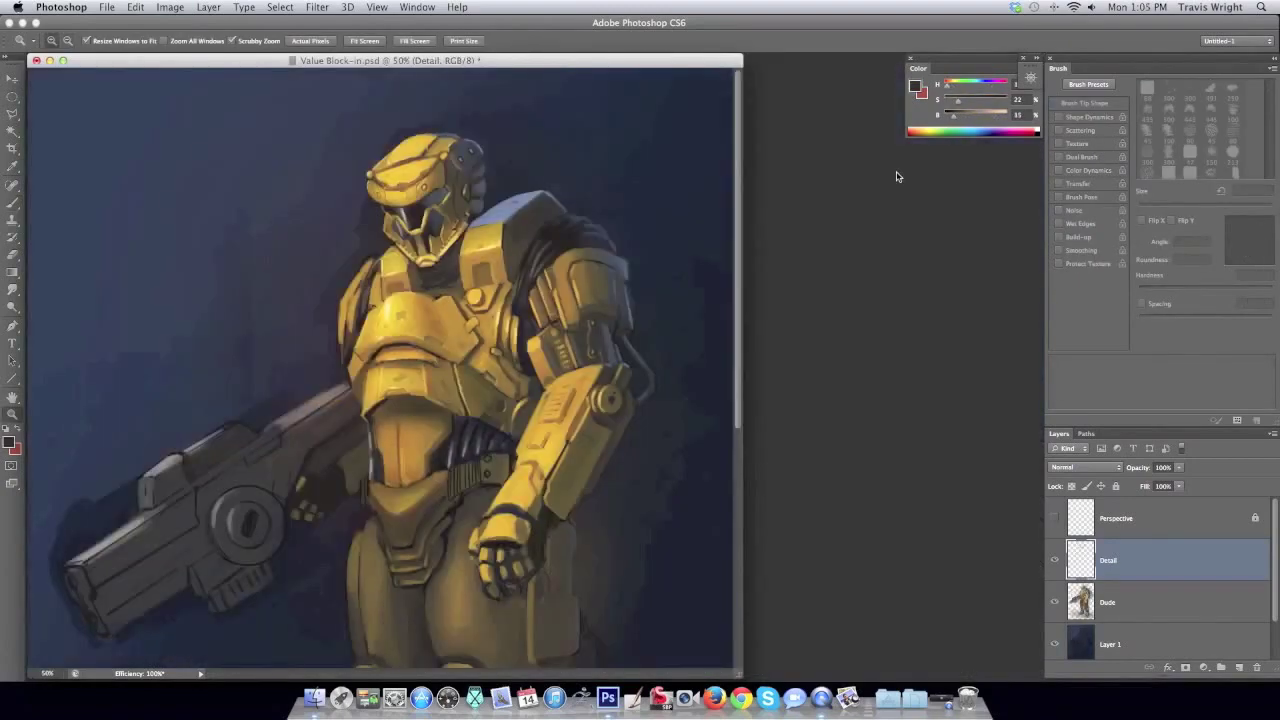
{"action": "left_click", "coordinate": [428, 262]}
{"action": "left_click", "coordinate": [428, 262]}
{"action": "key", "text": "b"}
Choose a 9 px brush and sample the dark edge-line colour at 200% on the helmet.
{"action": "right_click", "coordinate": [686, 280]}
{"action": "double_click", "coordinate": [707, 313]}
{"action": "left_click", "coordinate": [548, 205], "text": "alt"}
{"action": "left_click", "coordinate": [551, 238], "text": "alt"}
{"action": "left_click", "coordinate": [475, 254], "text": "alt"}
{"action": "left_click", "coordinate": [510, 501], "text": "alt"}
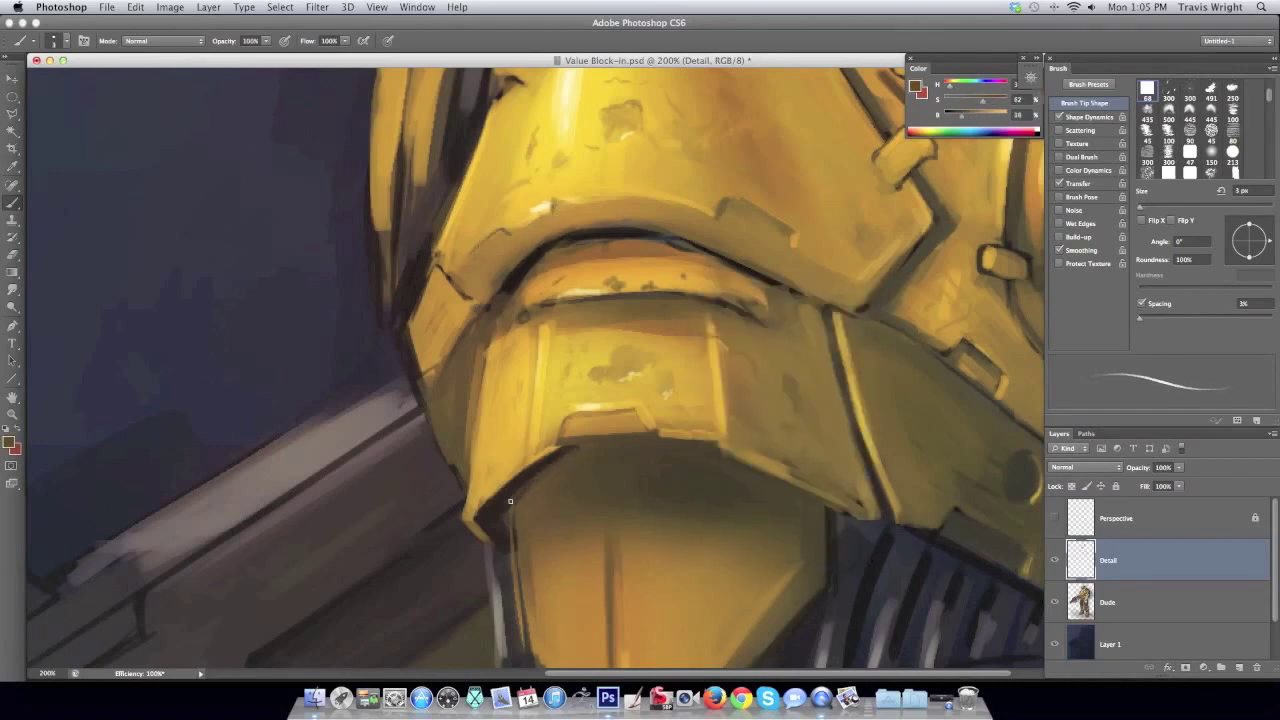
{"action": "left_click", "coordinate": [559, 501], "text": "alt+super"}
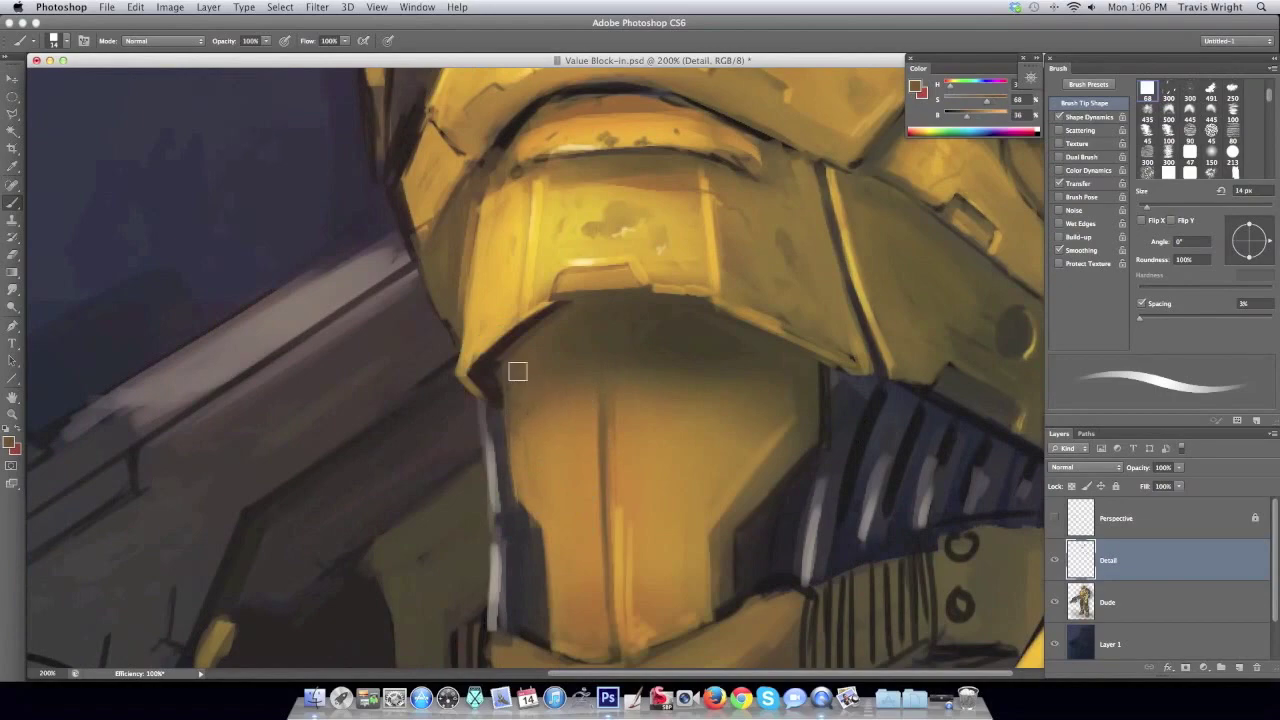
{"action": "left_click", "coordinate": [517, 369], "text": "alt+super"}
{"action": "left_click", "coordinate": [719, 268]}
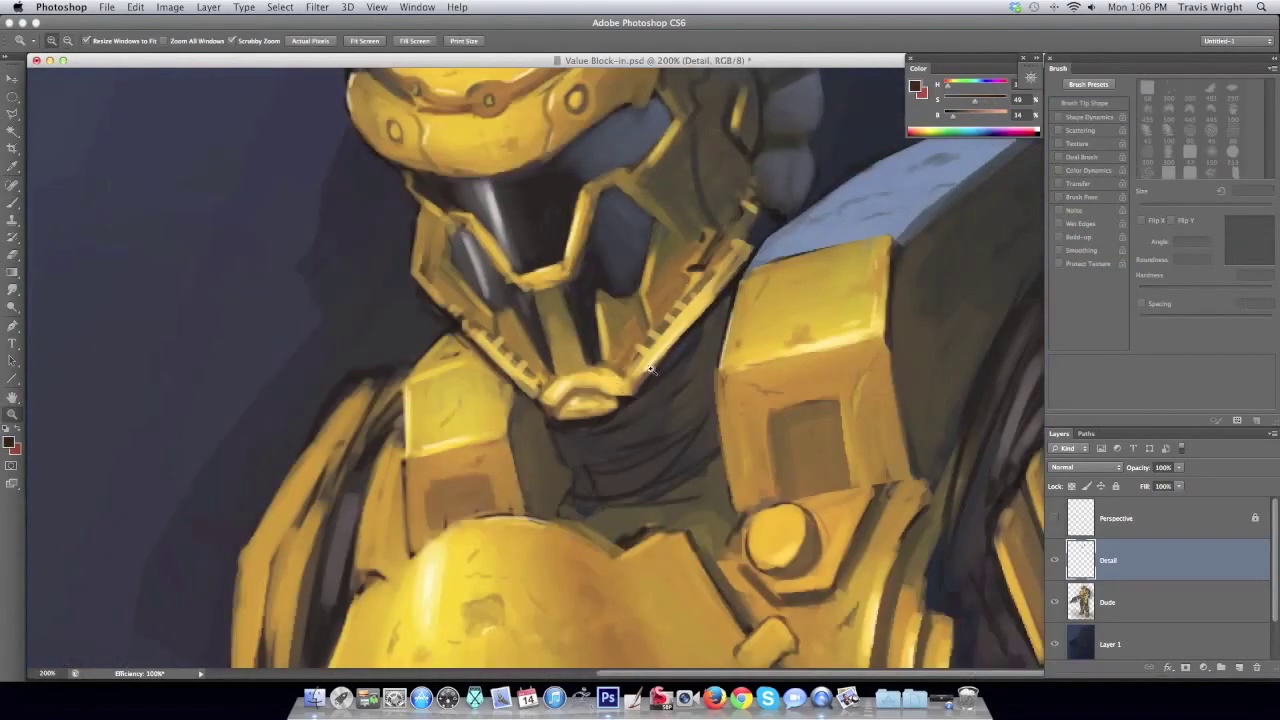
{"action": "key", "text": "b"}
Paint dark shading below the chin and add light tan strokes over it.
{"action": "mouse_move", "coordinate": [680, 354]}
{"action": "left_mouse_down"}
{"action": "mouse_move", "coordinate": [703, 374]}
{"action": "mouse_move", "coordinate": [703, 415]}
{"action": "mouse_move", "coordinate": [671, 463]}
{"action": "mouse_move", "coordinate": [600, 449]}
{"action": "mouse_move", "coordinate": [649, 406]}
{"action": "mouse_move", "coordinate": [701, 455]}
{"action": "left_mouse_up"}
{"action": "scroll", "coordinate": [701, 455], "scroll_direction": "down", "scroll_amount": 5}
{"action": "left_click", "coordinate": [706, 443], "text": "alt"}
{"action": "left_click_drag", "start_coordinate": [706, 363], "coordinate": [561, 392]}
With a 6 px brush, edge the chin shadow with a thin dark line and light tan strokes.
{"action": "right_click", "coordinate": [748, 398]}
{"action": "left_click_drag", "start_coordinate": [800, 409], "coordinate": [772, 409]}
{"action": "key", "text": "Return"}
{"action": "left_click", "coordinate": [696, 326], "text": "alt"}
{"action": "right_click", "coordinate": [696, 326]}
{"action": "key", "text": "Escape"}
{"action": "mouse_move", "coordinate": [606, 372]}
{"action": "left_mouse_down"}
{"action": "mouse_move", "coordinate": [686, 331]}
{"action": "mouse_move", "coordinate": [651, 283]}
{"action": "left_mouse_up"}
{"action": "left_click", "coordinate": [423, 457], "text": "alt"}
{"action": "left_click_drag", "start_coordinate": [636, 355], "coordinate": [680, 336]}
Zoom out to 100% over the lower plate and sample a darker armour colour.
{"action": "key", "text": "z"}
{"action": "left_click", "coordinate": [680, 336], "text": "alt"}
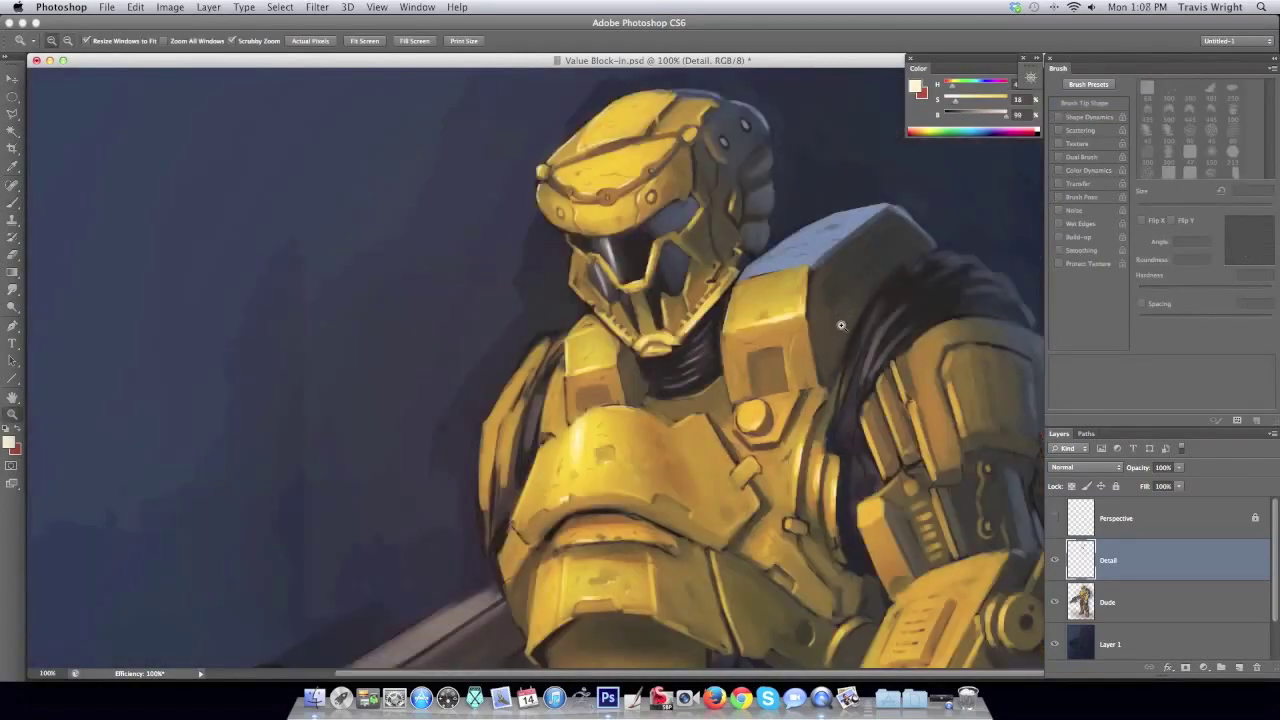
{"action": "scroll", "coordinate": [840, 457], "scroll_direction": "down", "scroll_amount": 1}
{"action": "key", "text": "b"}
{"action": "scroll", "coordinate": [840, 457], "scroll_direction": "down", "scroll_amount": 5}
{"action": "right_click", "coordinate": [628, 405]}
{"action": "key", "text": "Escape"}
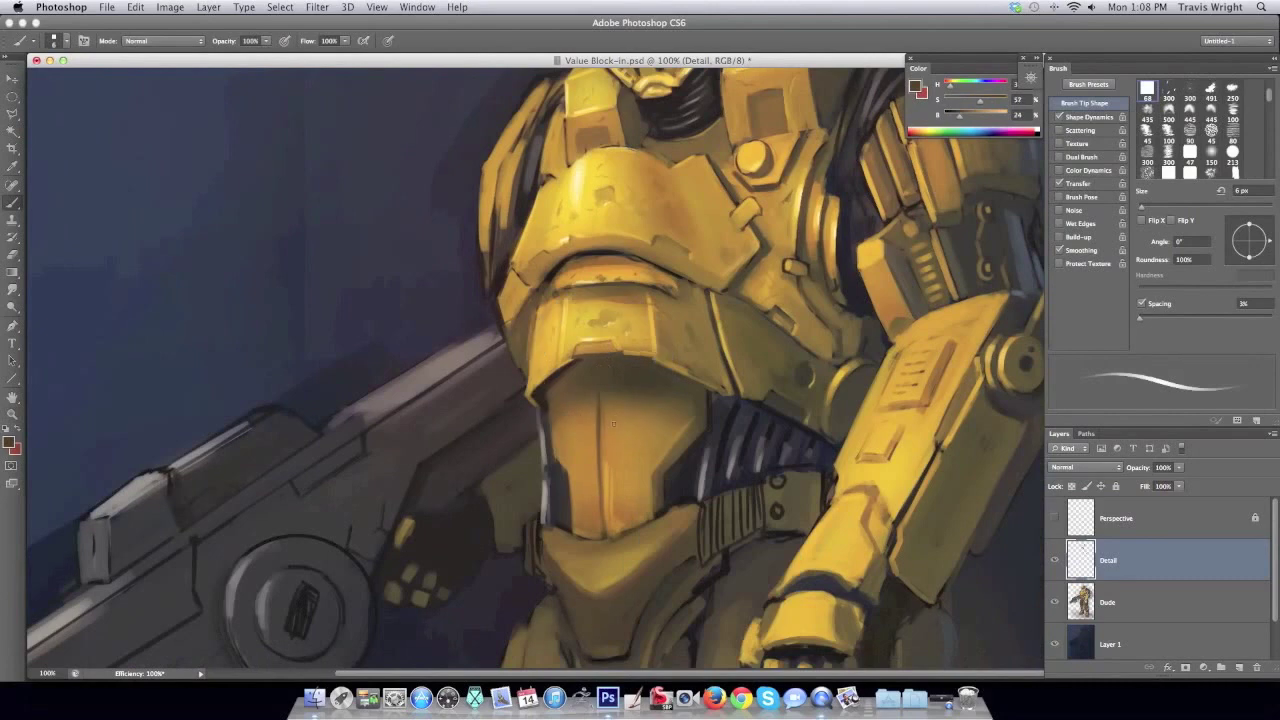
{"action": "left_click", "coordinate": [588, 538], "text": "alt"}
Mirror the canvas, set a 5 px brush, and sample lighter and dark armour shades.
{"action": "key", "text": "h"}
{"action": "left_click", "coordinate": [513, 538], "text": "alt"}
{"action": "right_click", "coordinate": [548, 408]}
{"action": "left_click_drag", "start_coordinate": [555, 432], "coordinate": [556, 436]}
{"action": "key", "text": "Return"}
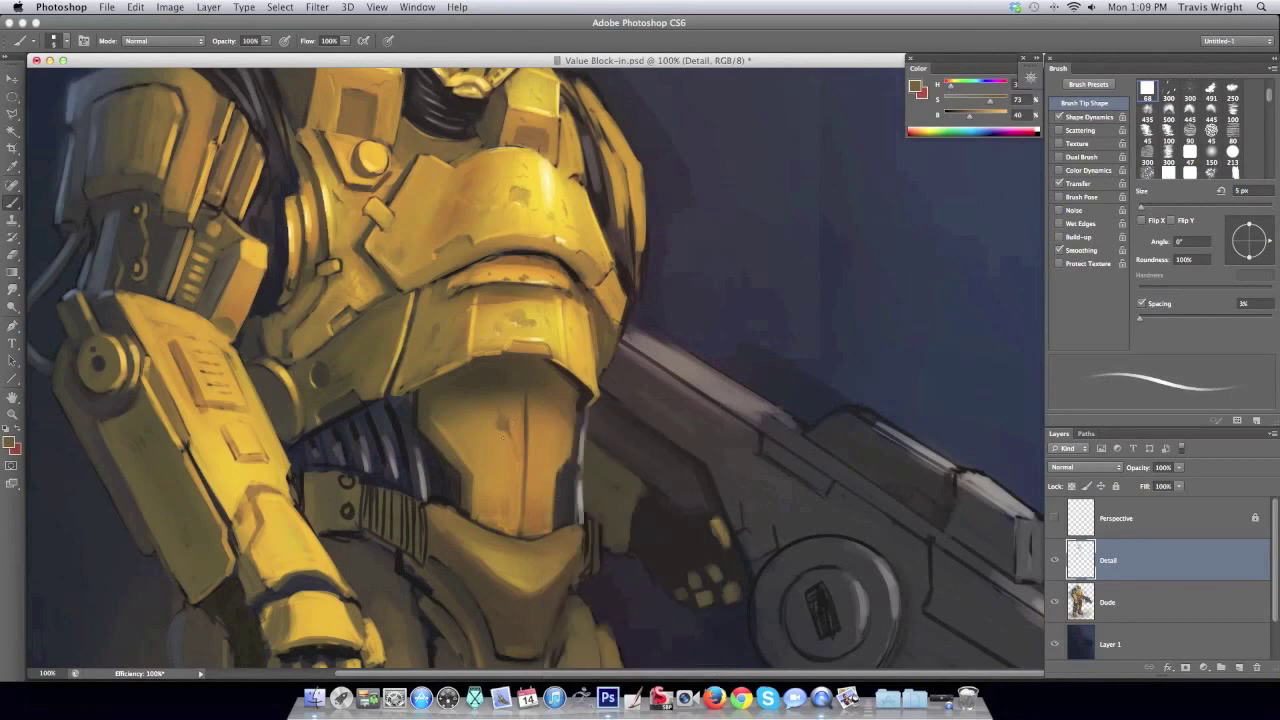
{"action": "left_click", "coordinate": [507, 423], "text": "alt"}
{"action": "left_click", "coordinate": [500, 421], "text": "alt"}
{"action": "left_click", "coordinate": [500, 421], "text": "alt"}
Flip the canvas back and with a 3 px brush sample yellow-brown, bright yellow and brown tones.
{"action": "key", "text": "ctrl+shift+h"}
{"action": "right_click", "coordinate": [668, 410]}
{"action": "left_click_drag", "start_coordinate": [669, 435], "coordinate": [667, 435]}
{"action": "key", "text": "Return"}
{"action": "left_click", "coordinate": [650, 432], "text": "alt"}
{"action": "left_click", "coordinate": [648, 430], "text": "alt"}
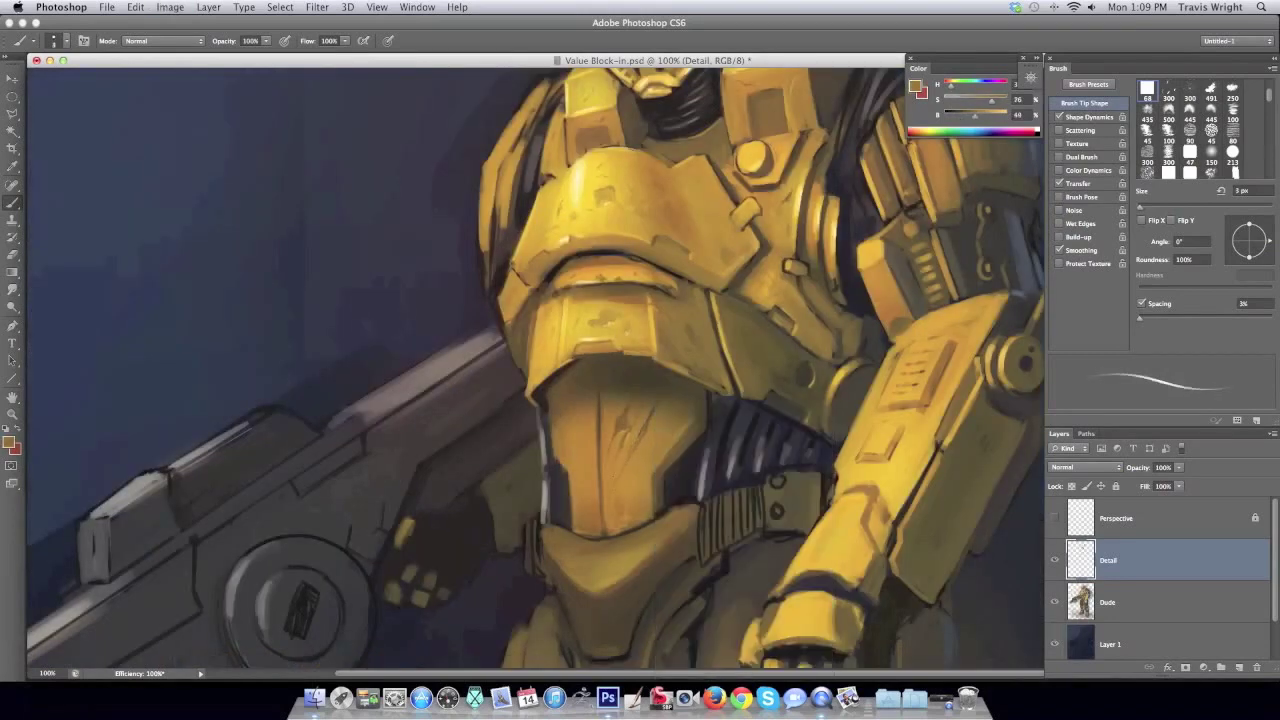
{"action": "left_click", "coordinate": [579, 319], "text": "alt"}
{"action": "left_click", "coordinate": [590, 487], "text": "alt"}
Review the whole figure, return to 100%, and sample dark shadow and mid-yellow tones.
{"action": "left_click", "coordinate": [903, 164], "text": "alt"}
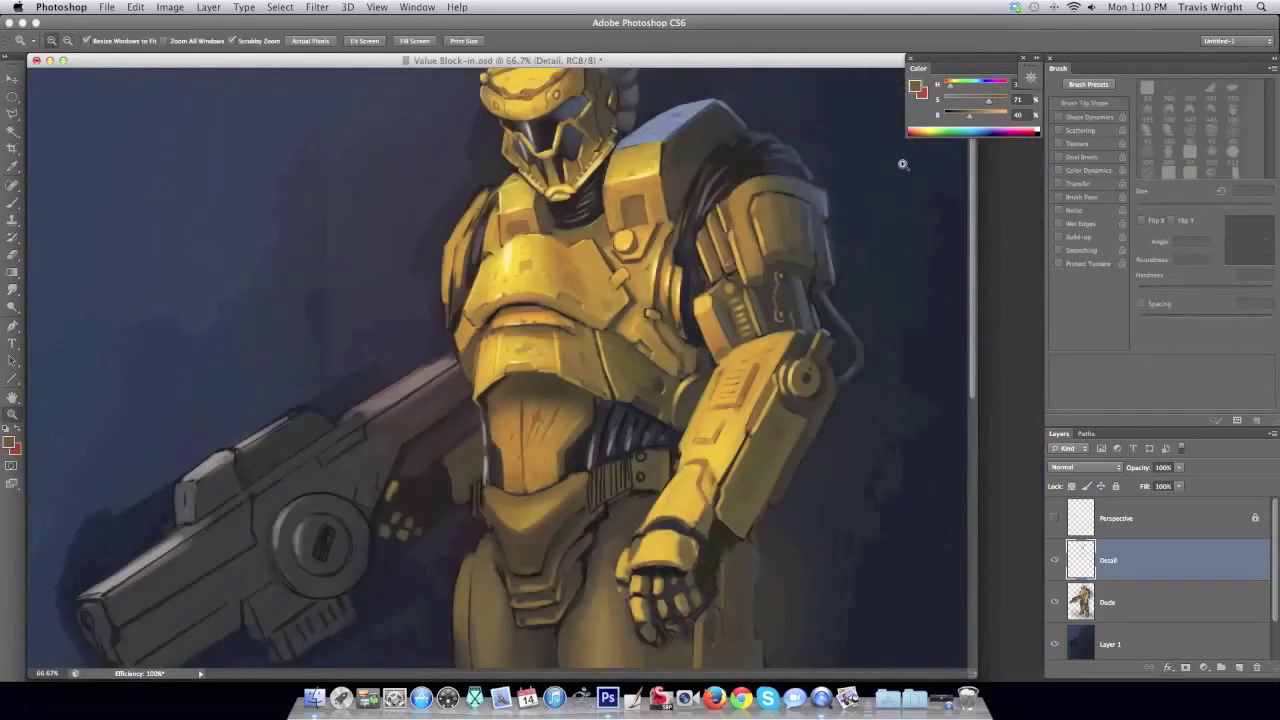
{"action": "left_click", "coordinate": [788, 356]}
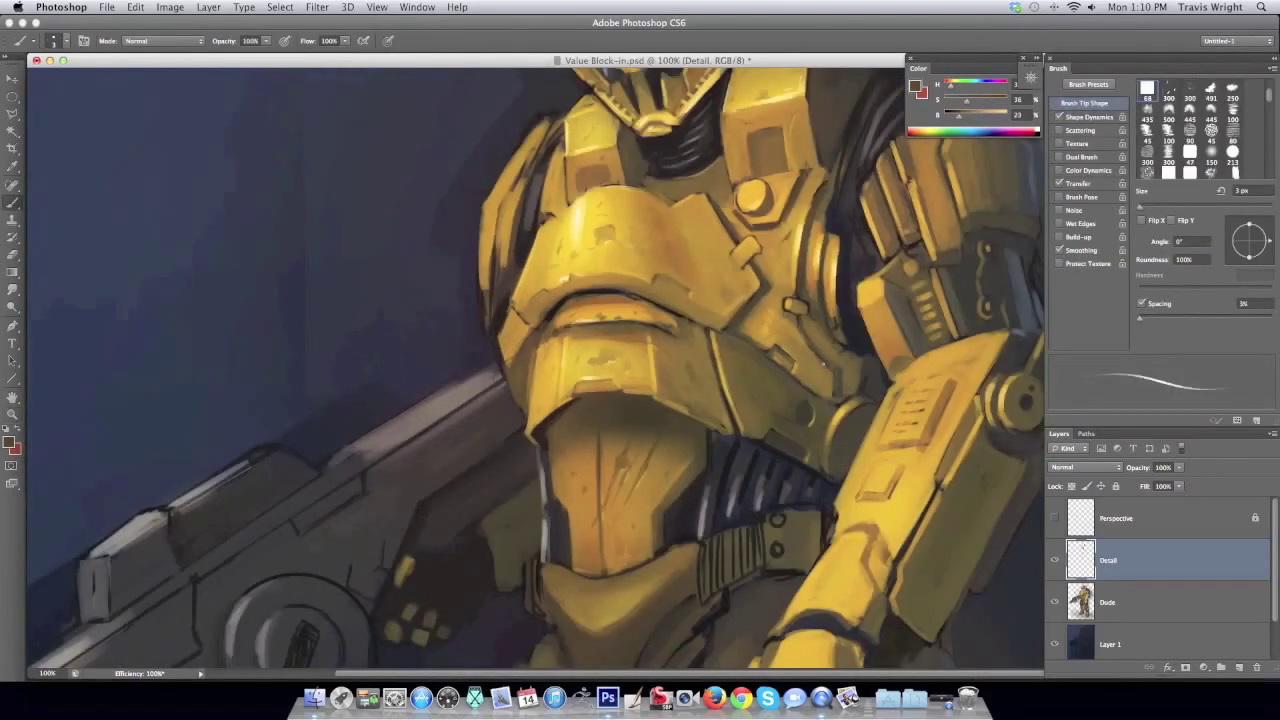
{"action": "left_click", "coordinate": [850, 345], "text": "alt"}
{"action": "left_click", "coordinate": [805, 327], "text": "alt"}
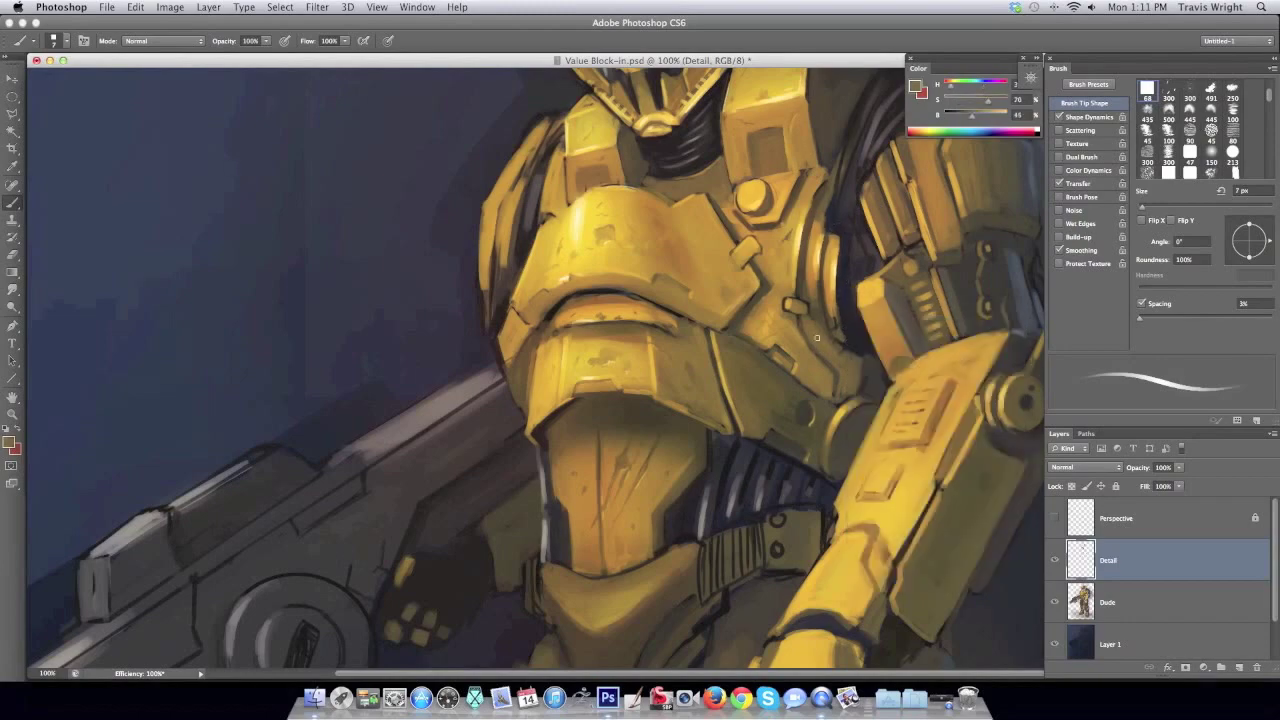
{"action": "right_click", "coordinate": [826, 337]}
{"action": "right_click", "coordinate": [866, 306]}
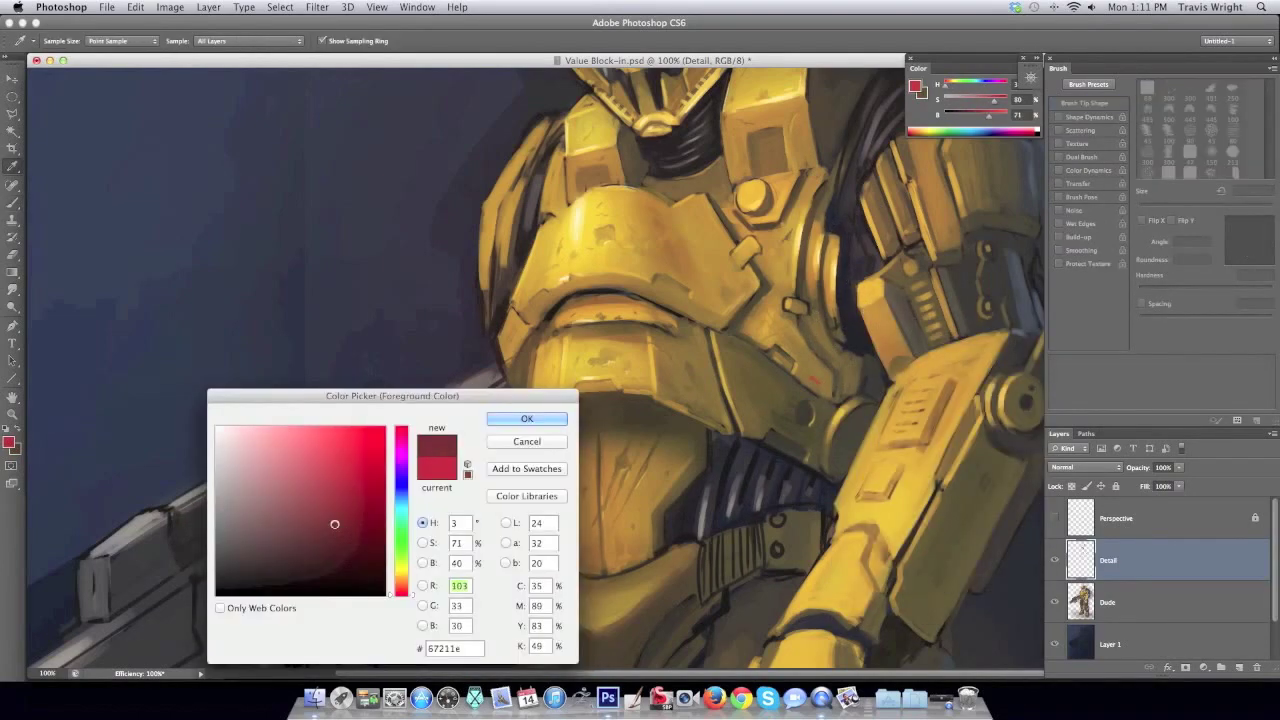
Mirror the canvas and sample dark red, bright yellow, dark brown and near-black colours.
{"action": "key", "text": "ctrl+shift+h"}
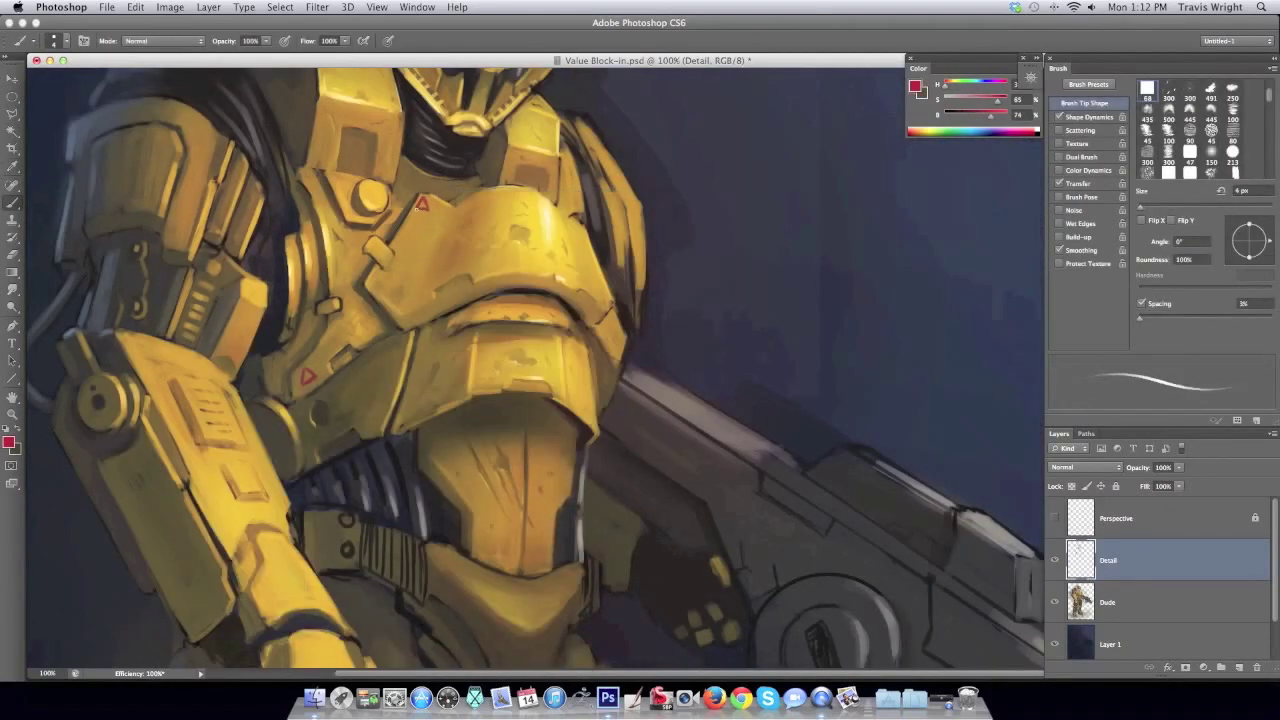
{"action": "key", "text": "x"}
{"action": "left_click", "coordinate": [365, 252], "text": "alt"}
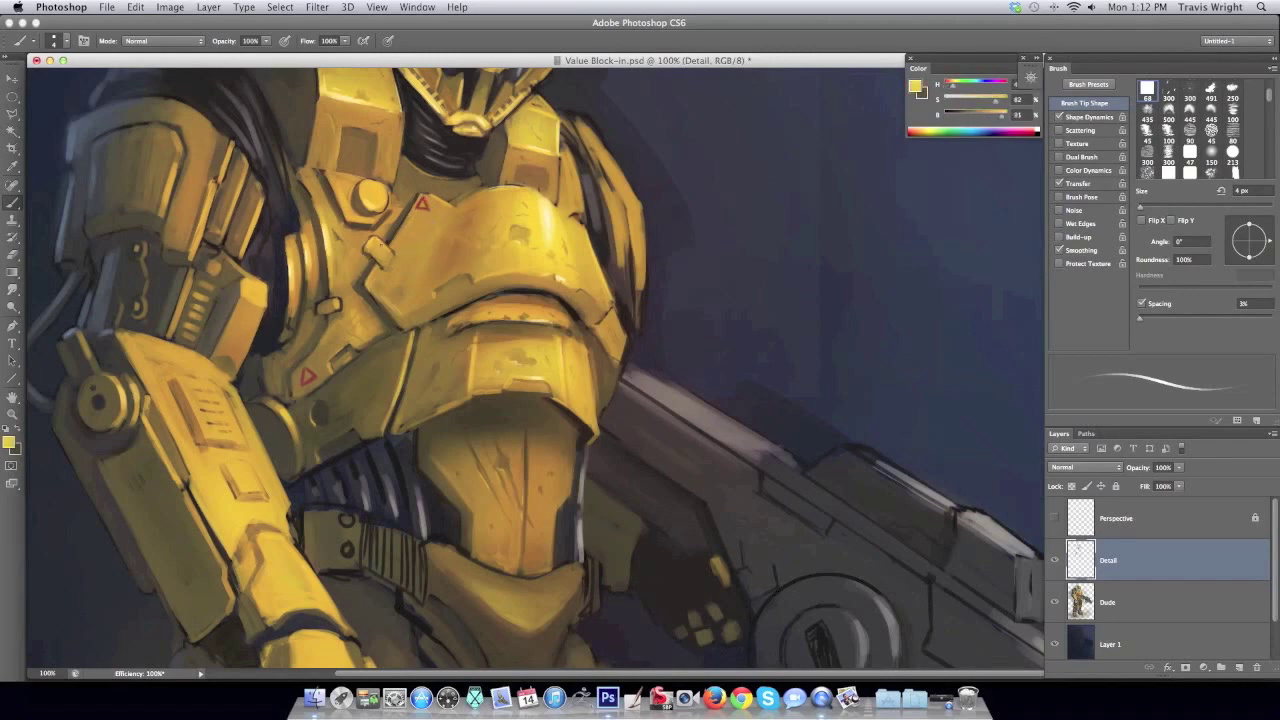
{"action": "left_click", "coordinate": [503, 139], "text": "alt"}
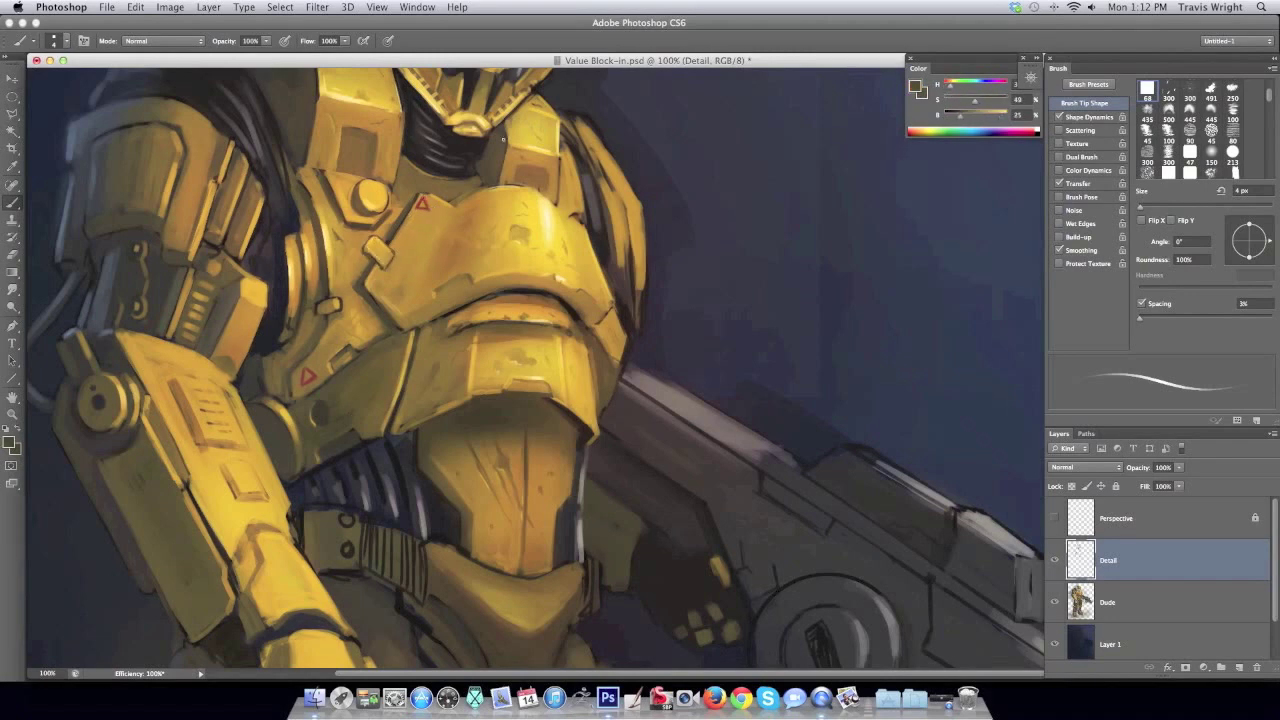
{"action": "left_click", "coordinate": [441, 493], "text": "alt"}
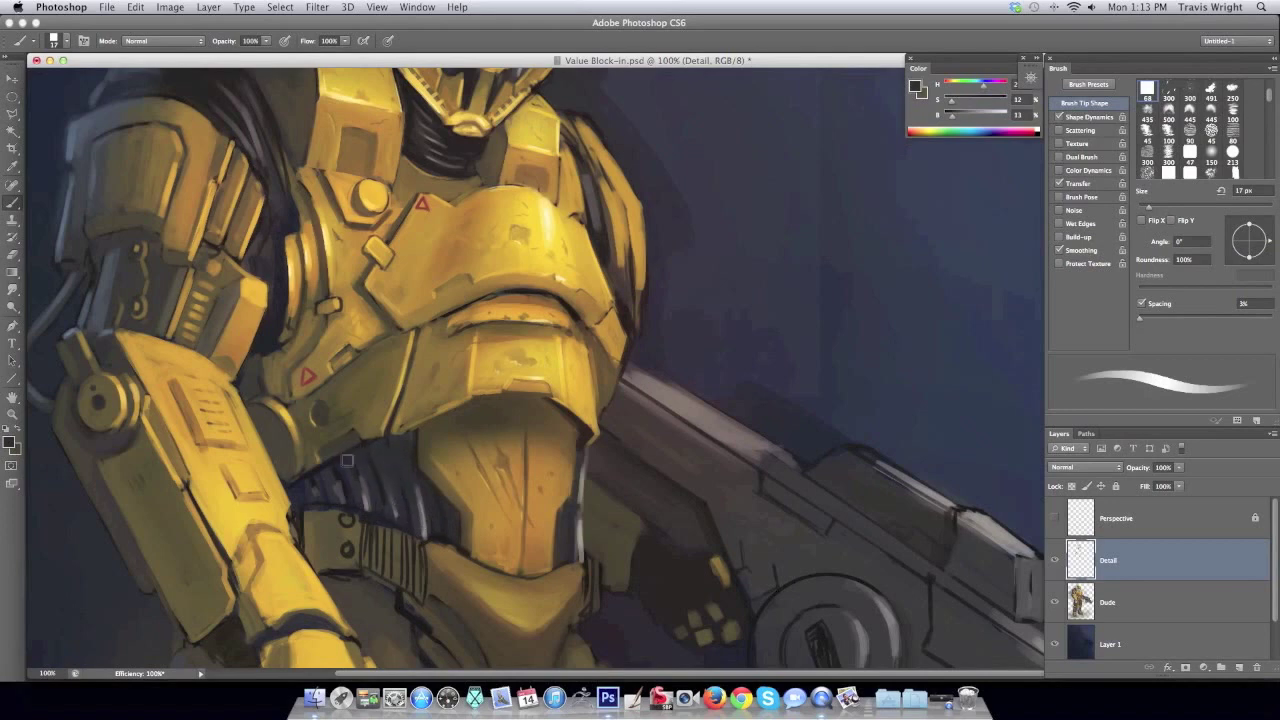
With a 13 px brush, paint dark tones over the belt strap stripes.
{"action": "right_click", "coordinate": [423, 522]}
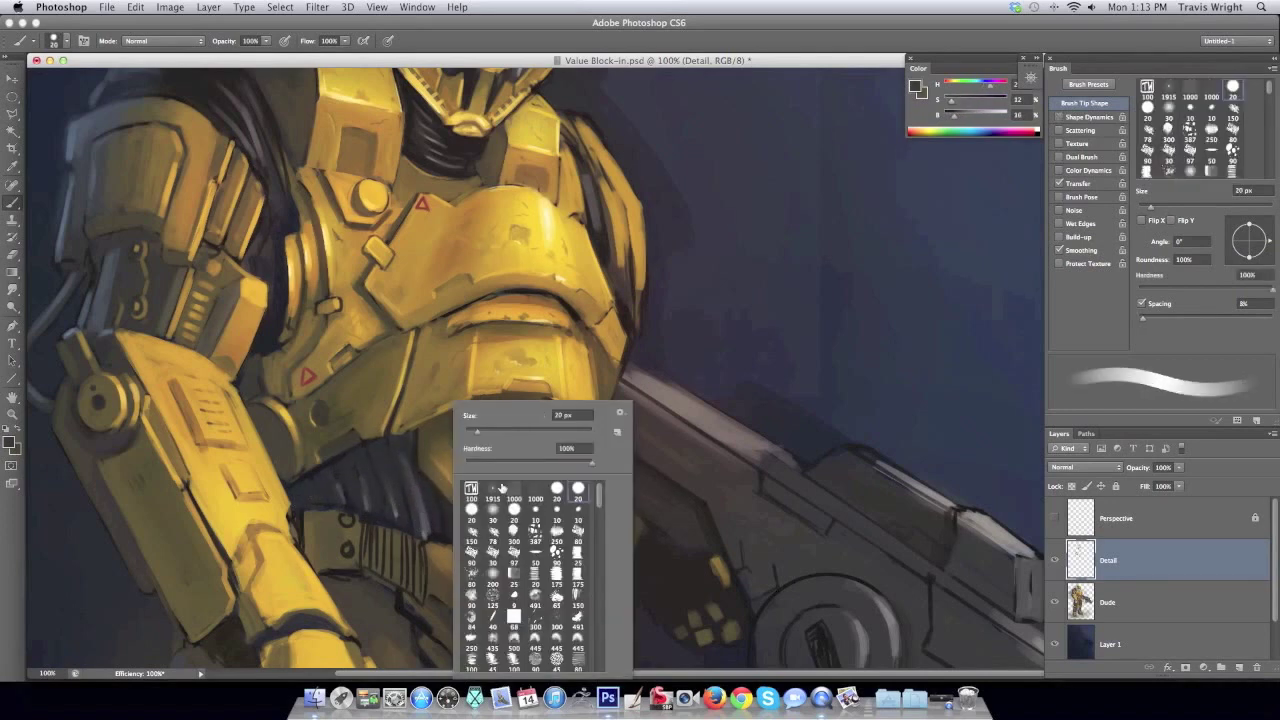
{"action": "double_click", "coordinate": [501, 488]}
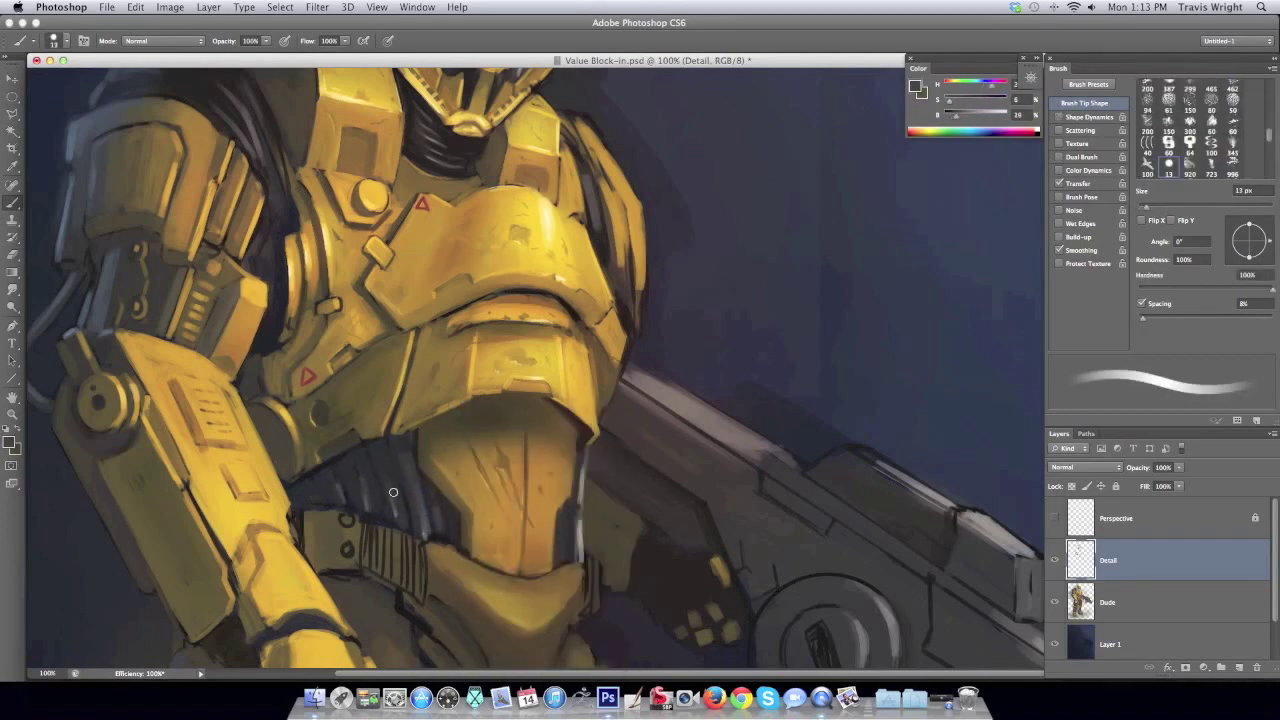
{"action": "left_click", "coordinate": [397, 478], "text": "alt"}
{"action": "left_click_drag", "start_coordinate": [367, 485], "coordinate": [345, 475]}
{"action": "left_click", "coordinate": [440, 544], "text": "alt"}
{"action": "mouse_move", "coordinate": [370, 520]}
{"action": "left_mouse_down"}
{"action": "mouse_move", "coordinate": [416, 536]}
{"action": "mouse_move", "coordinate": [420, 594]}
{"action": "left_mouse_up"}
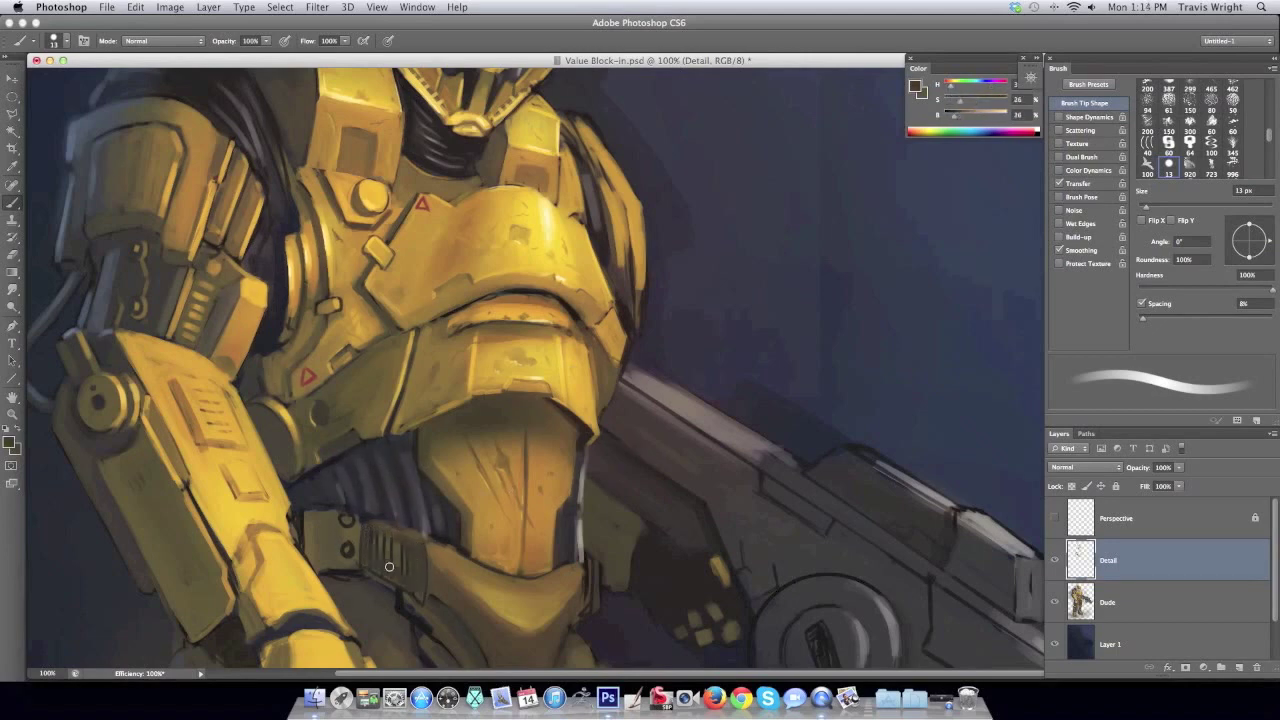
With a 7 px brush, add light highlights on the ribbed waist and a grey-blue stroke near the chest edge.
{"action": "right_click", "coordinate": [420, 410]}
{"action": "double_click", "coordinate": [426, 531]}
{"action": "left_click_drag", "start_coordinate": [426, 531], "coordinate": [424, 492]}
{"action": "left_click_drag", "start_coordinate": [399, 525], "coordinate": [395, 487]}
{"action": "left_click_drag", "start_coordinate": [373, 507], "coordinate": [369, 489]}
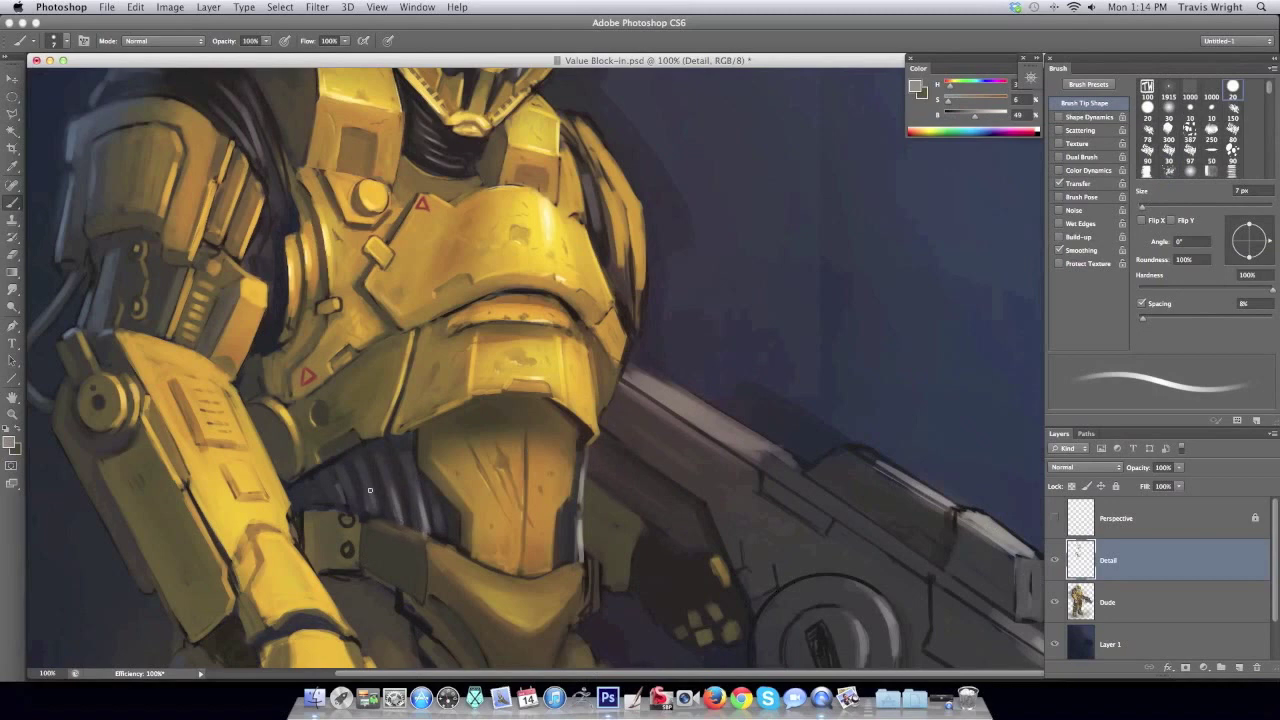
{"action": "left_click", "coordinate": [566, 503], "text": "alt"}
{"action": "left_click_drag", "start_coordinate": [572, 520], "coordinate": [560, 558]}
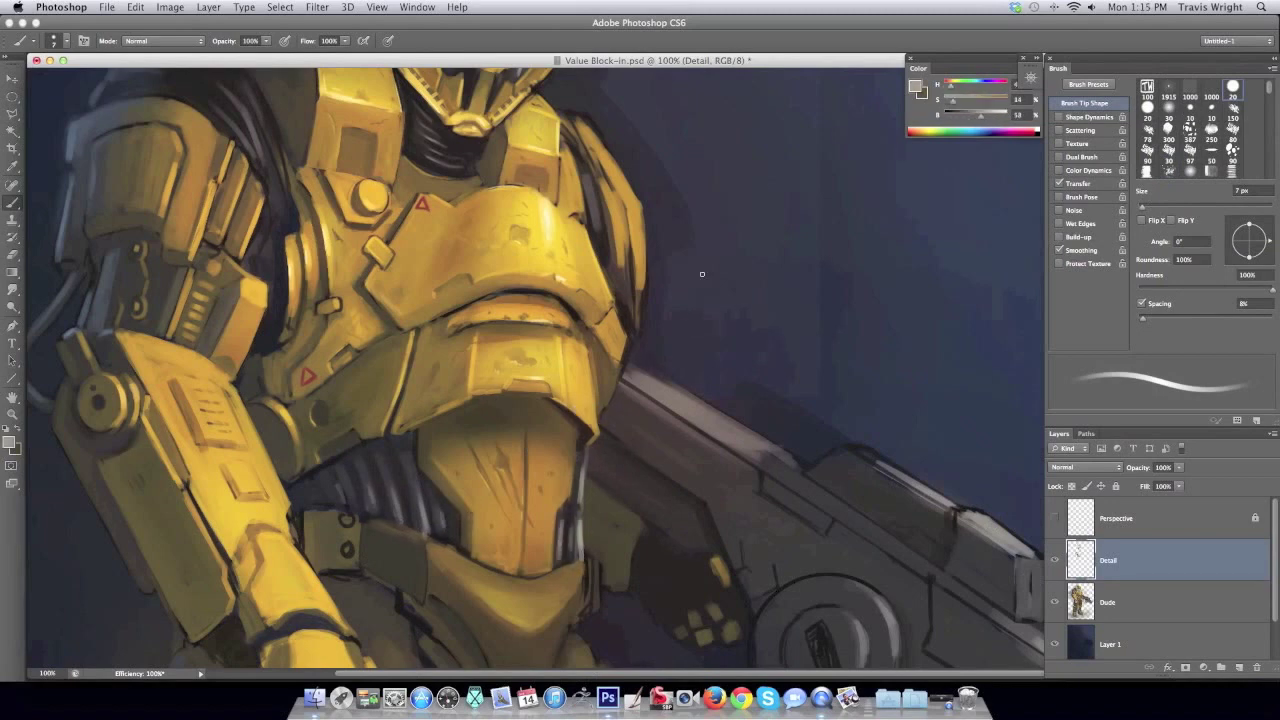
Sample dark yellow-brown, dark grey and warm tones, then mirror the canvas to review.
{"action": "left_click", "coordinate": [568, 320], "text": "alt"}
{"action": "right_click", "coordinate": [453, 431]}
{"action": "key", "text": "Return"}
{"action": "left_click", "coordinate": [390, 483], "text": "alt"}
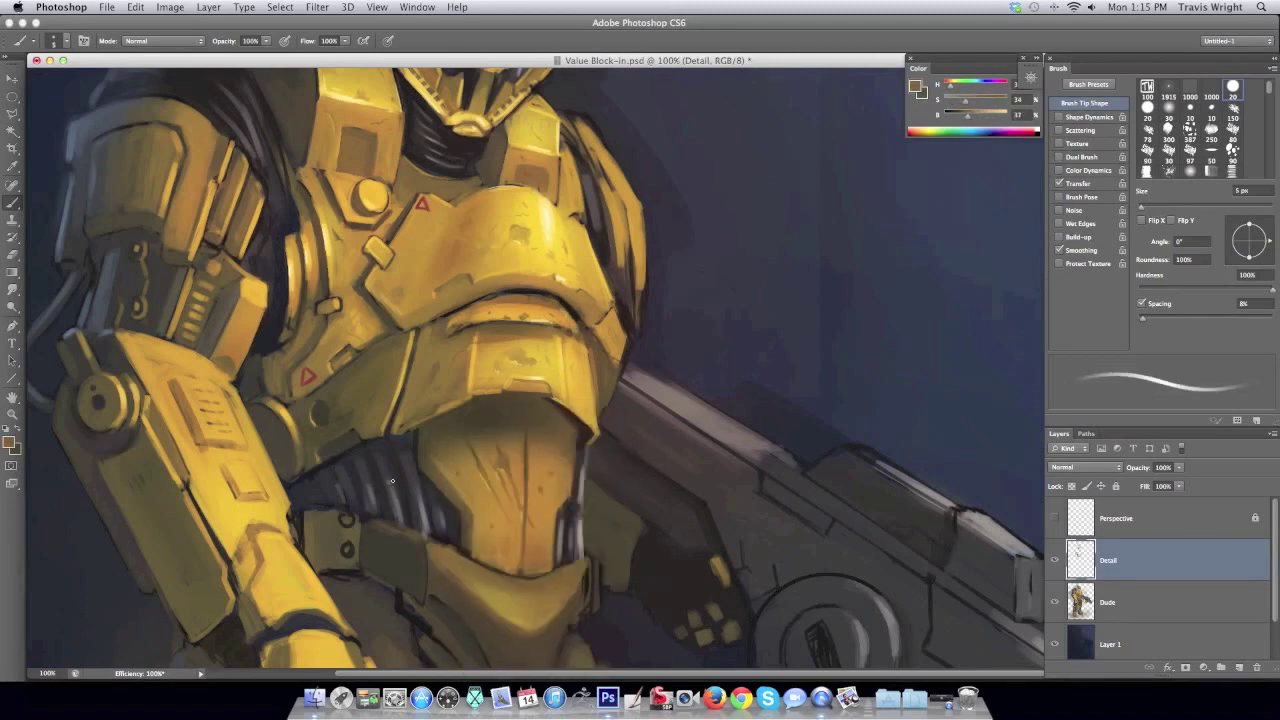
{"action": "left_click", "coordinate": [432, 514], "text": "alt"}
{"action": "left_click", "coordinate": [420, 527], "text": "alt"}
{"action": "key", "text": "ctrl+shift+h"}
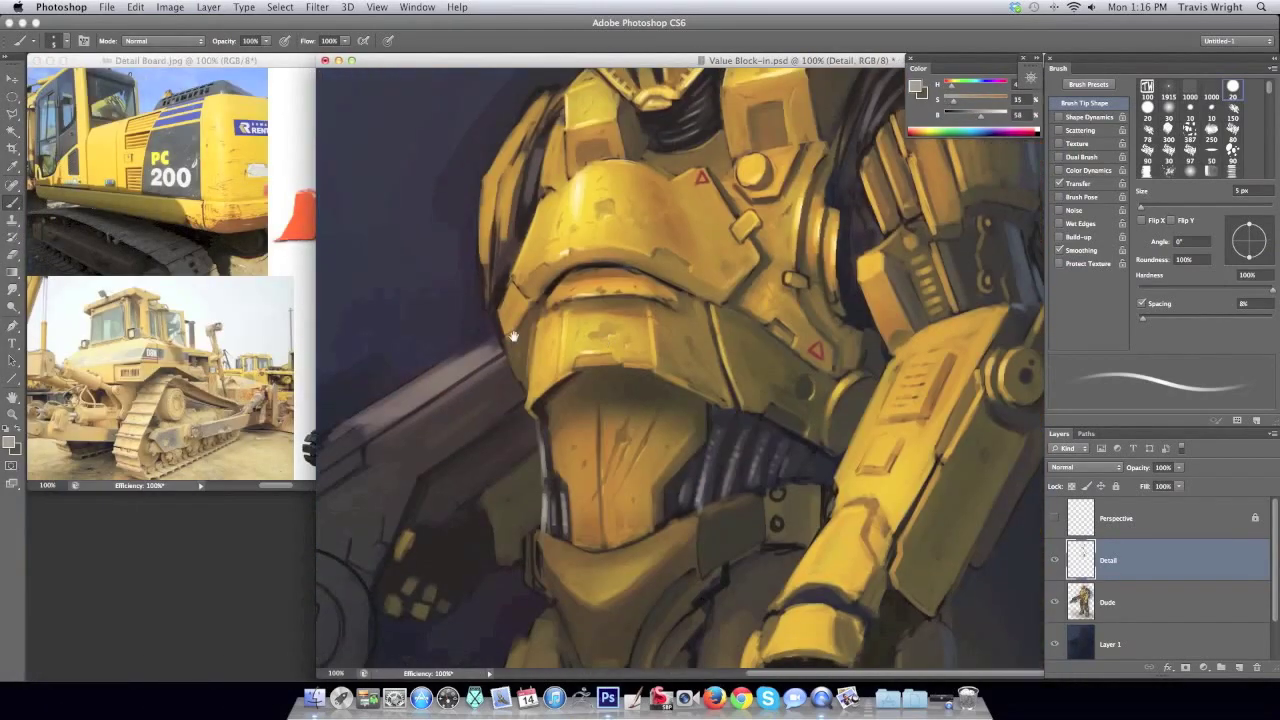
Set the brush to 8 px and sample the armour's yellow.
{"action": "right_click", "coordinate": [904, 428]}
{"action": "left_click_drag", "start_coordinate": [904, 432], "coordinate": [899, 432]}
{"action": "left_click", "coordinate": [927, 345], "text": "alt"}
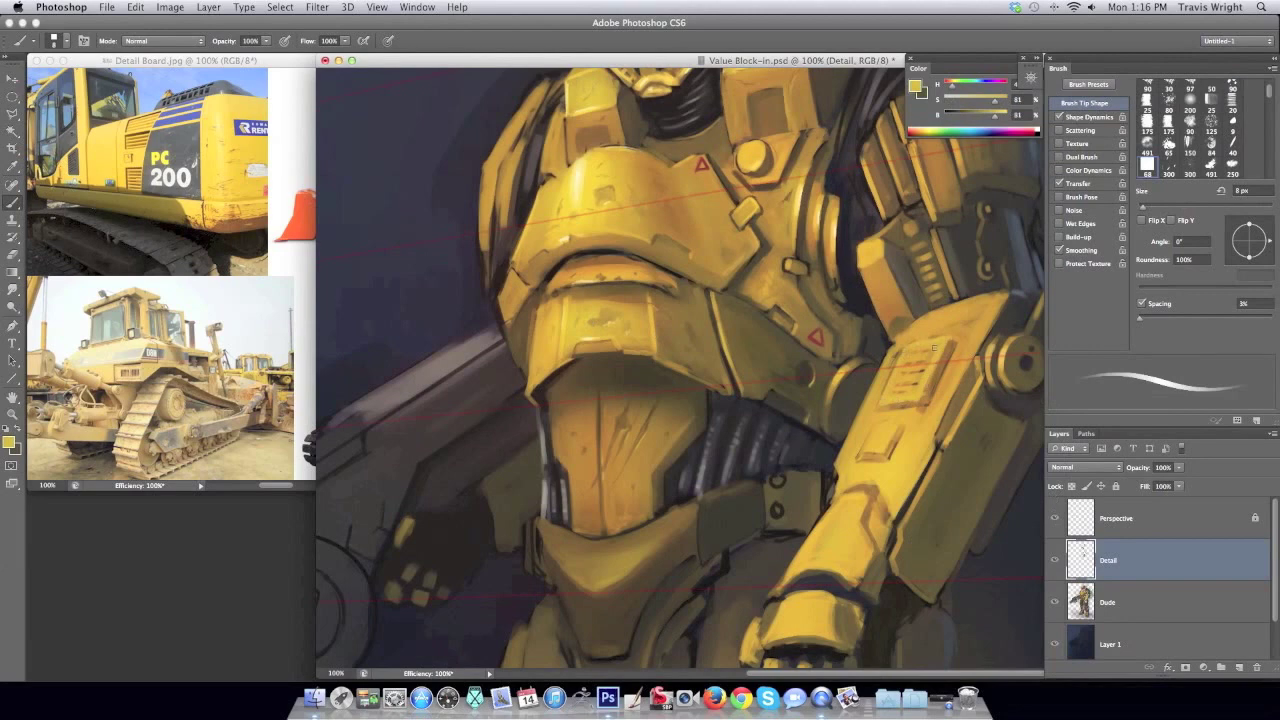
{"action": "left_click", "coordinate": [909, 400], "text": "alt"}
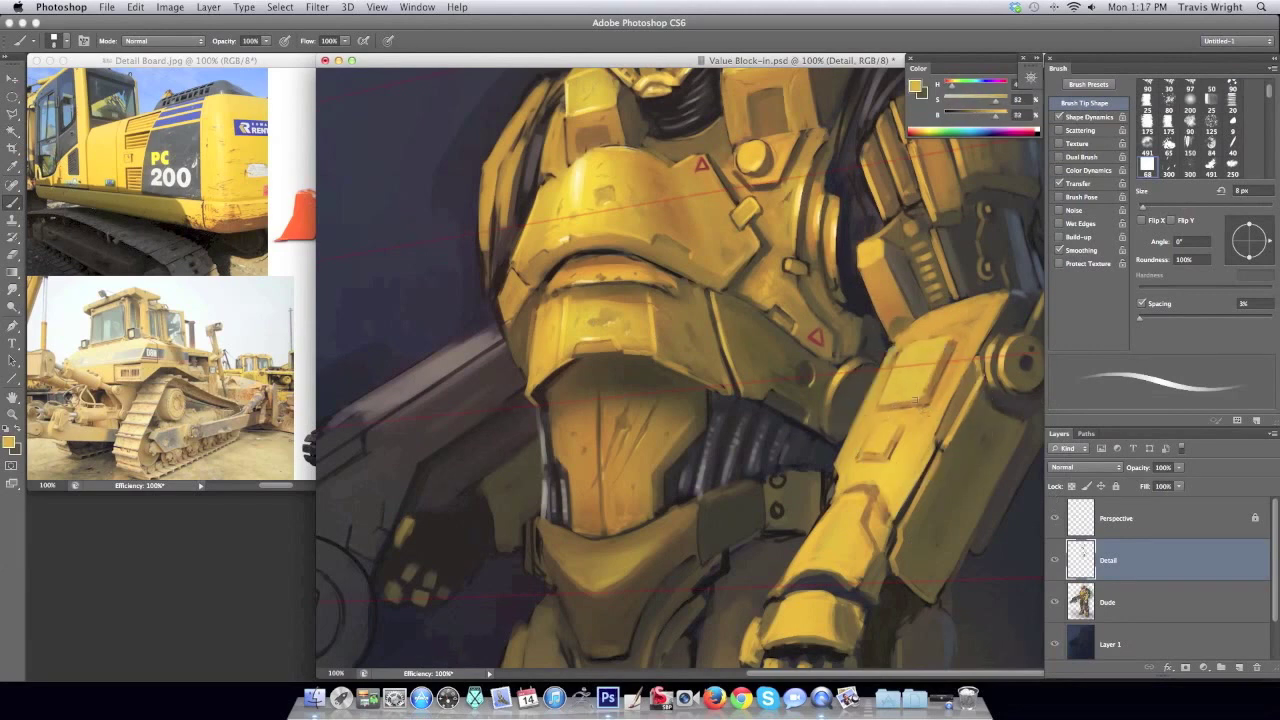
{"action": "left_click", "coordinate": [903, 343], "text": "alt"}
On a new layer, paint black stripes inside a small rectangular selection.
{"action": "key", "text": "ctrl+shift+alt+n"}
{"action": "key", "text": "m"}
{"action": "left_click_drag", "start_coordinate": [762, 433], "coordinate": [812, 654]}
{"action": "right_click", "coordinate": [790, 400]}
{"action": "key", "text": "Escape"}
{"action": "mouse_move", "coordinate": [670, 218]}
{"action": "left_mouse_down"}
{"action": "mouse_move", "coordinate": [715, 218]}
{"action": "mouse_move", "coordinate": [703, 251]}
{"action": "left_mouse_up"}
Duplicate the black stripes and transform them, skewed, onto the forearm plate as a vent.
{"action": "key", "text": "v"}
{"action": "left_click", "coordinate": [1098, 600], "text": "shift"}
{"action": "key", "text": "ctrl+e"}
{"action": "key", "text": "ctrl+j"}
{"action": "key", "text": "ctrl+t"}
{"action": "left_click_drag", "start_coordinate": [703, 260], "coordinate": [950, 390]}
{"action": "left_click_drag", "start_coordinate": [913, 333], "coordinate": [945, 343], "text": "ctrl"}
{"action": "key", "text": "Return"}
Add a new layer clipped to the stripes and set a 9 px brush.
{"action": "left_click", "coordinate": [1273, 433]}
{"action": "left_click", "coordinate": [1110, 297]}
{"action": "key", "text": "Return"}
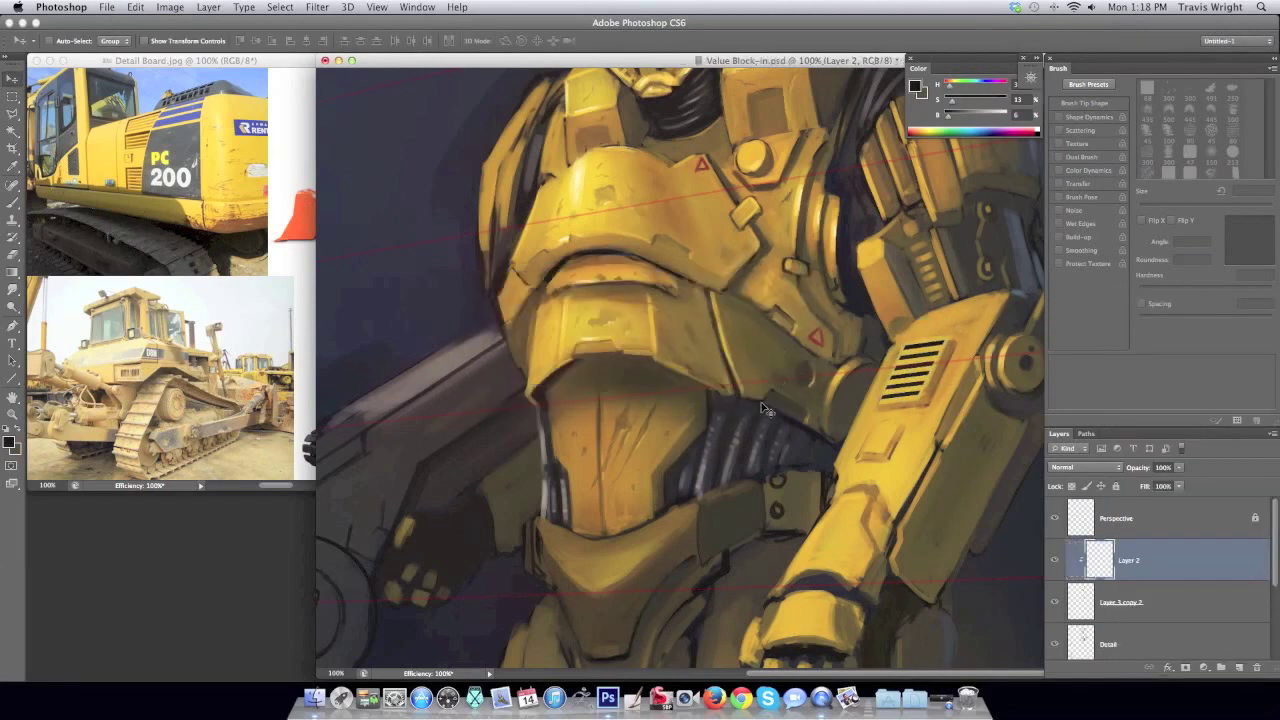
{"action": "key", "text": "b"}
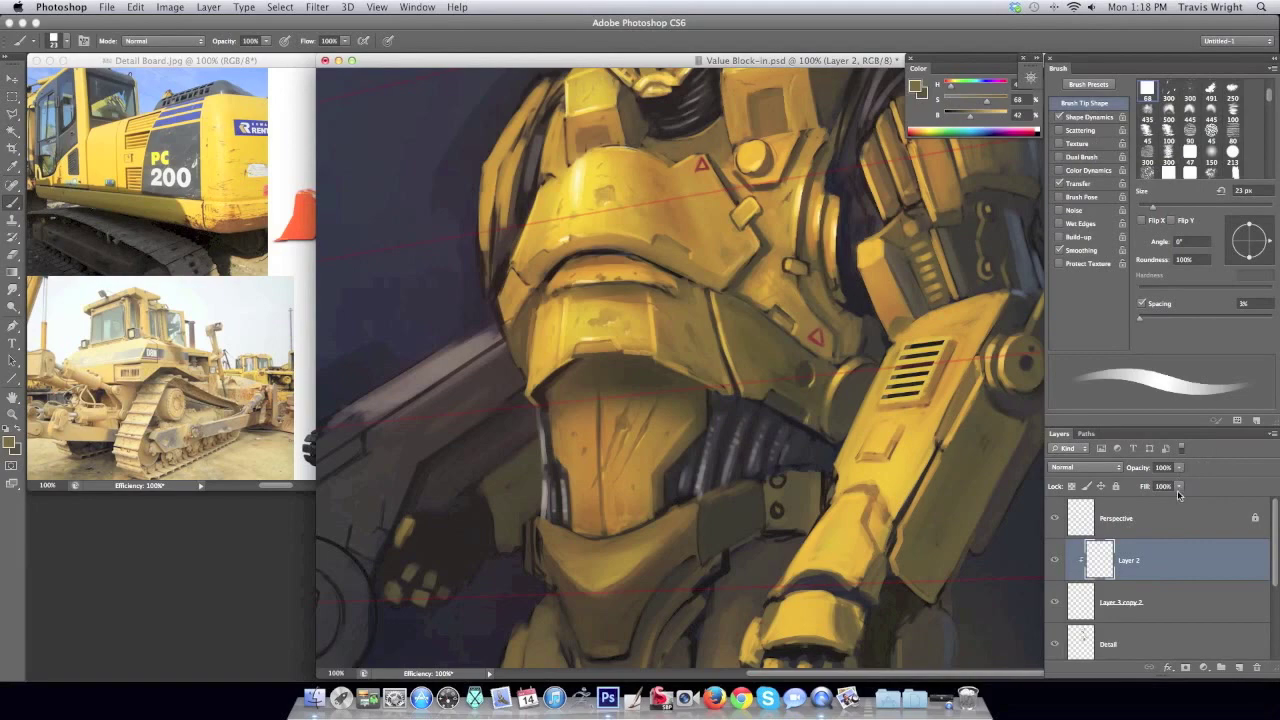
{"action": "right_click", "coordinate": [990, 402]}
{"action": "left_click", "coordinate": [1030, 430]}
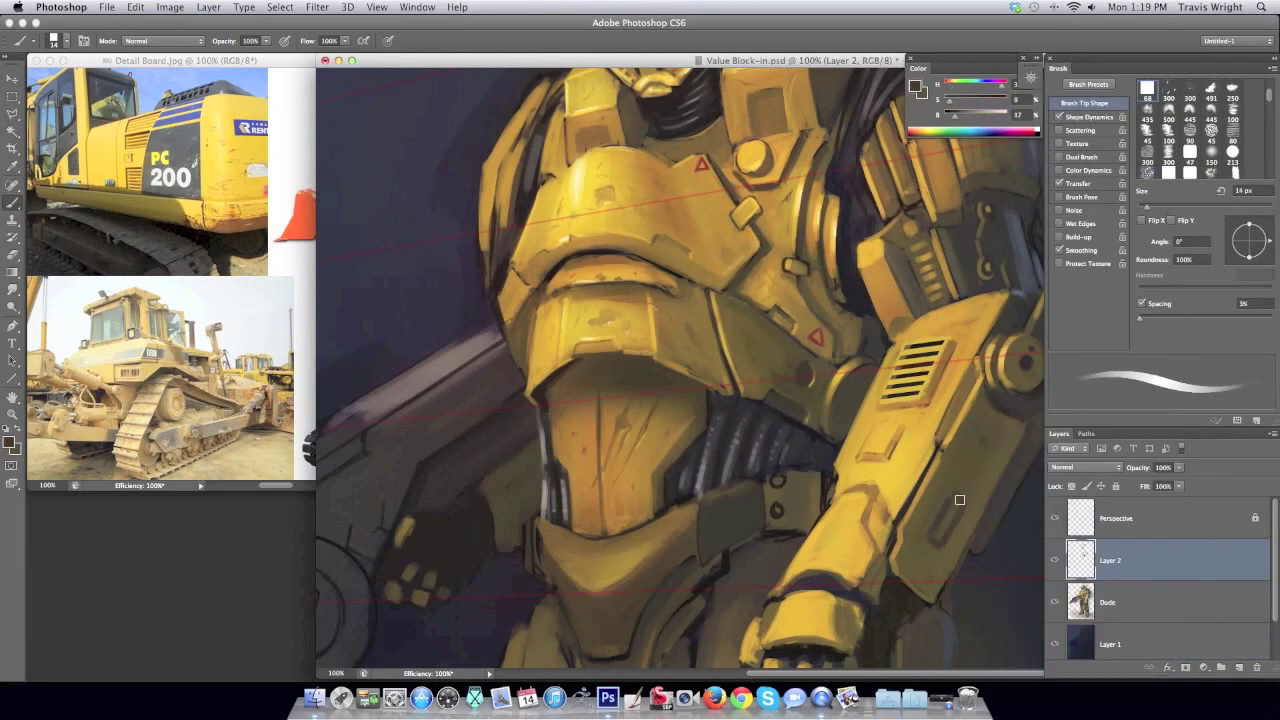
{"action": "right_click", "coordinate": [945, 555]}
{"action": "left_click", "coordinate": [1003, 430]}
Rotate the view, enable brush spacing, and paint lighter yellow armour highlights with a 6 px brush.
{"action": "mouse_move", "coordinate": [900, 500]}
{"action": "left_mouse_down"}
{"action": "mouse_move", "coordinate": [760, 581]}
{"action": "mouse_move", "coordinate": [771, 400]}
{"action": "left_mouse_up"}
{"action": "left_click", "coordinate": [1143, 302]}
{"action": "left_click", "coordinate": [1022, 540], "text": "alt"}
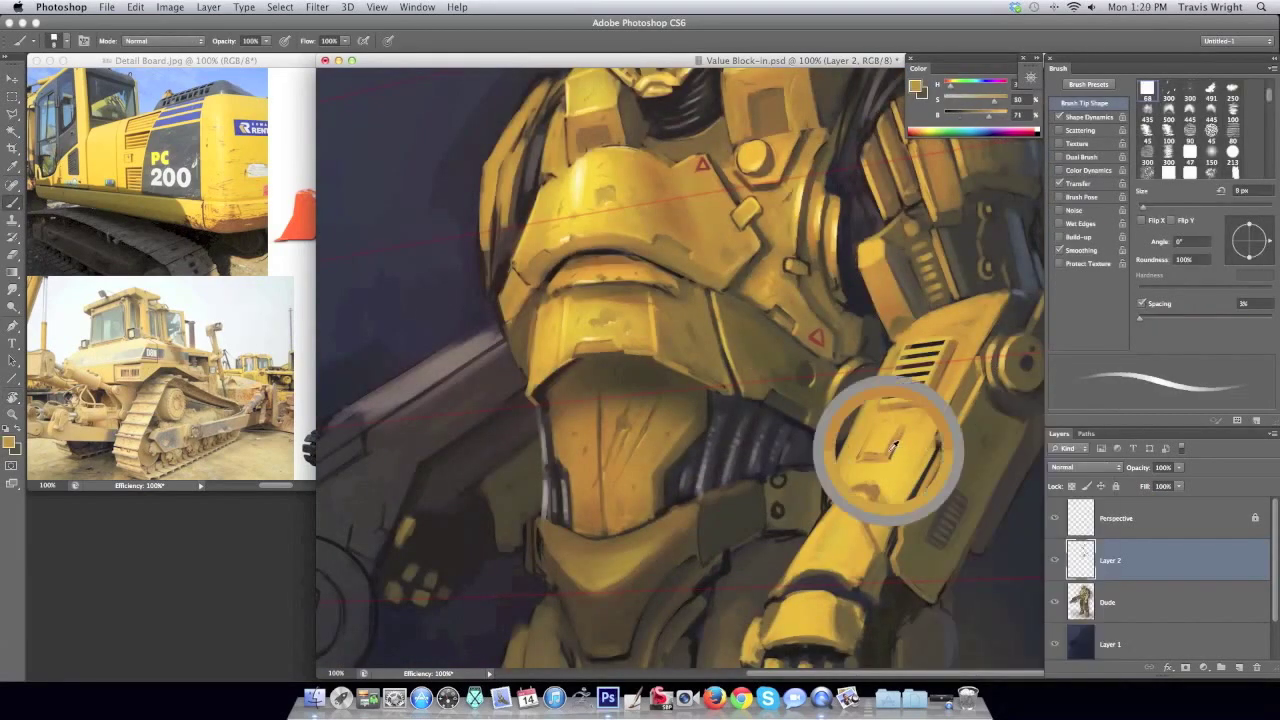
{"action": "left_click", "coordinate": [886, 425], "text": "alt"}
{"action": "left_click", "coordinate": [897, 495], "text": "alt"}
{"action": "right_click", "coordinate": [897, 495]}
{"action": "left_click", "coordinate": [835, 490]}
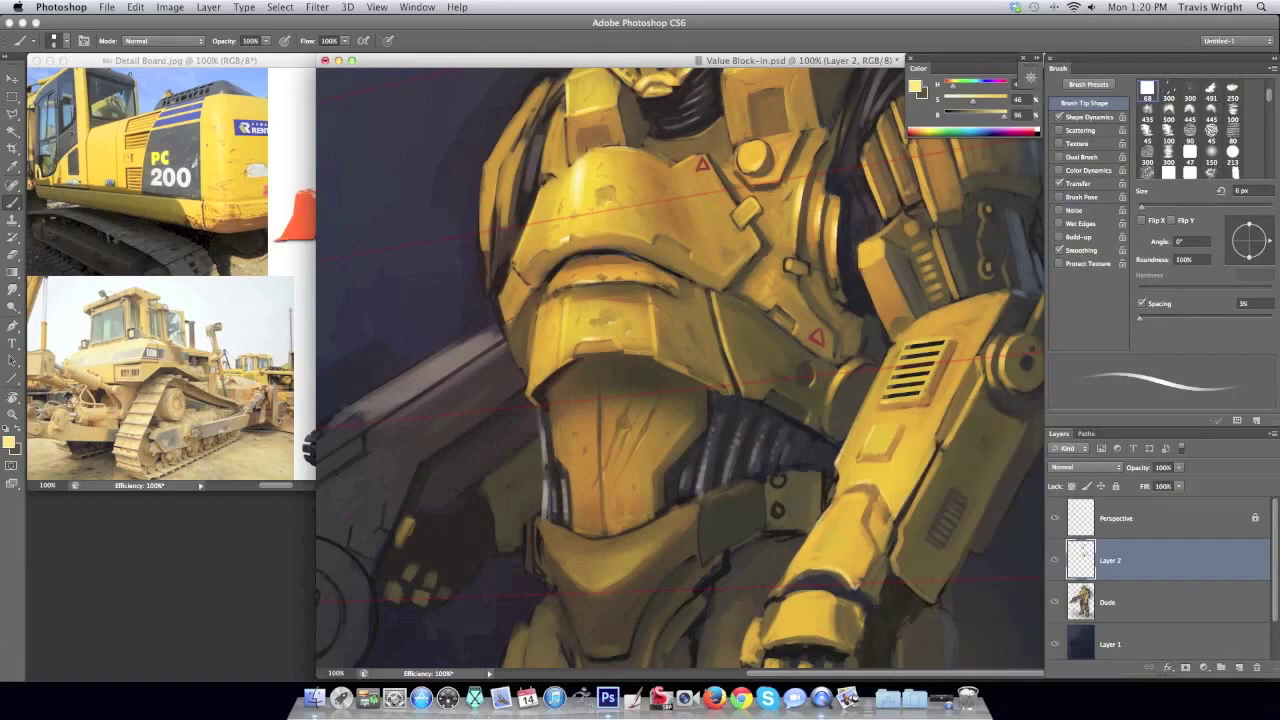
Add Layer 3 and paint bright yellow and tan armour highlights, checking in a mirrored view.
{"action": "scroll", "coordinate": [805, 573], "scroll_direction": "down", "scroll_amount": 3}
{"action": "scroll", "coordinate": [805, 573], "scroll_direction": "up", "scroll_amount": 3}
{"action": "left_click", "coordinate": [1273, 433]}
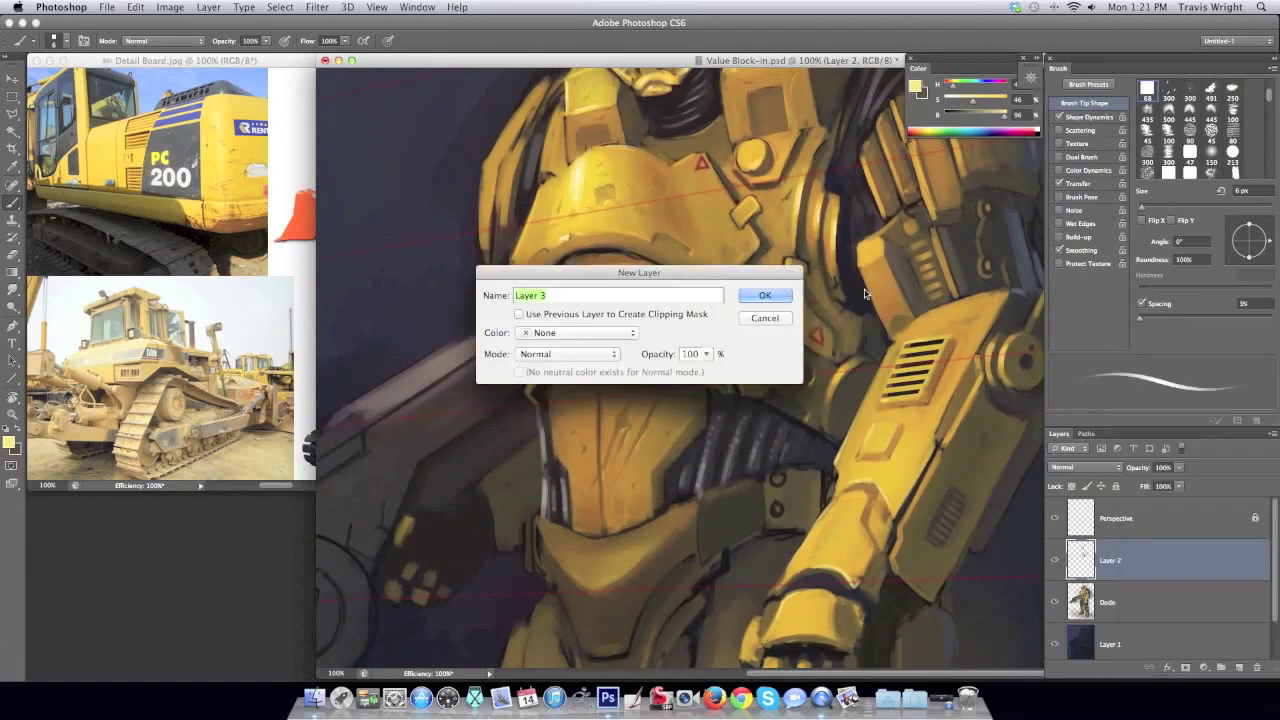
{"action": "left_click", "coordinate": [1157, 296]}
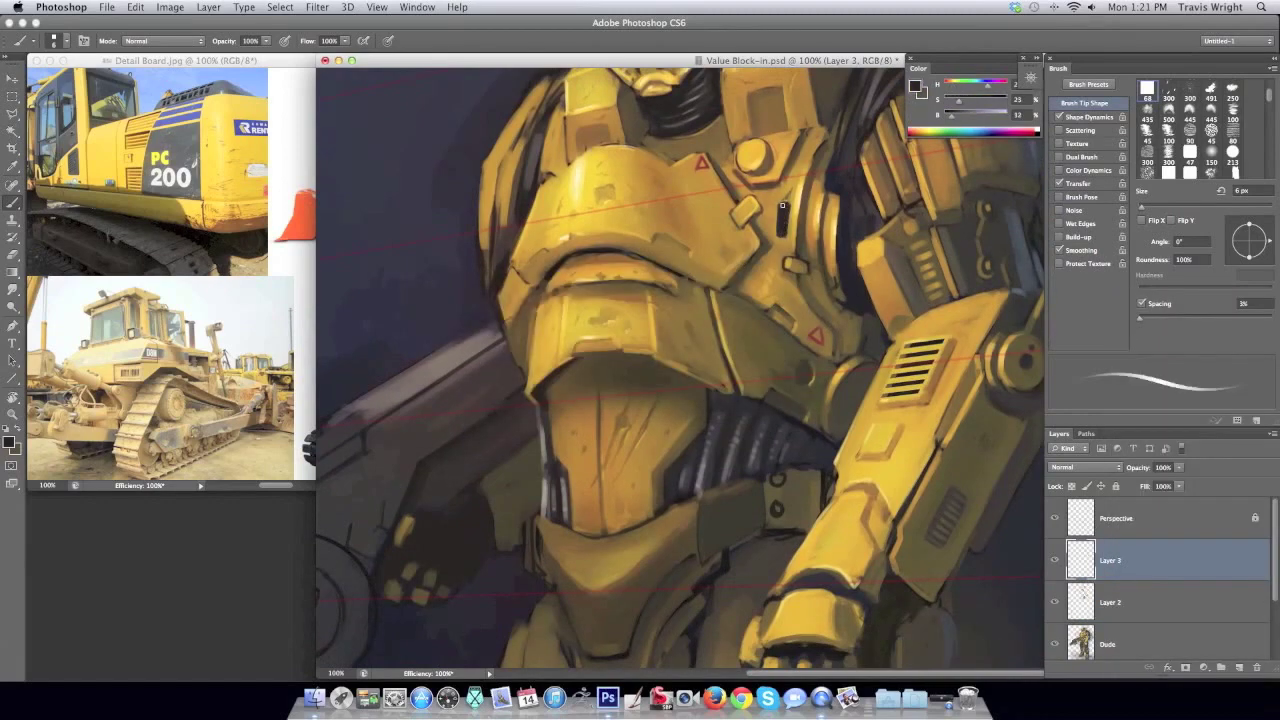
{"action": "left_click", "coordinate": [911, 320], "text": "alt"}
{"action": "key", "text": "ctrl+shift+h"}
{"action": "left_click", "coordinate": [463, 330], "text": "alt"}
{"action": "left_click", "coordinate": [408, 300], "text": "alt"}
{"action": "left_click", "coordinate": [893, 193], "text": "alt"}
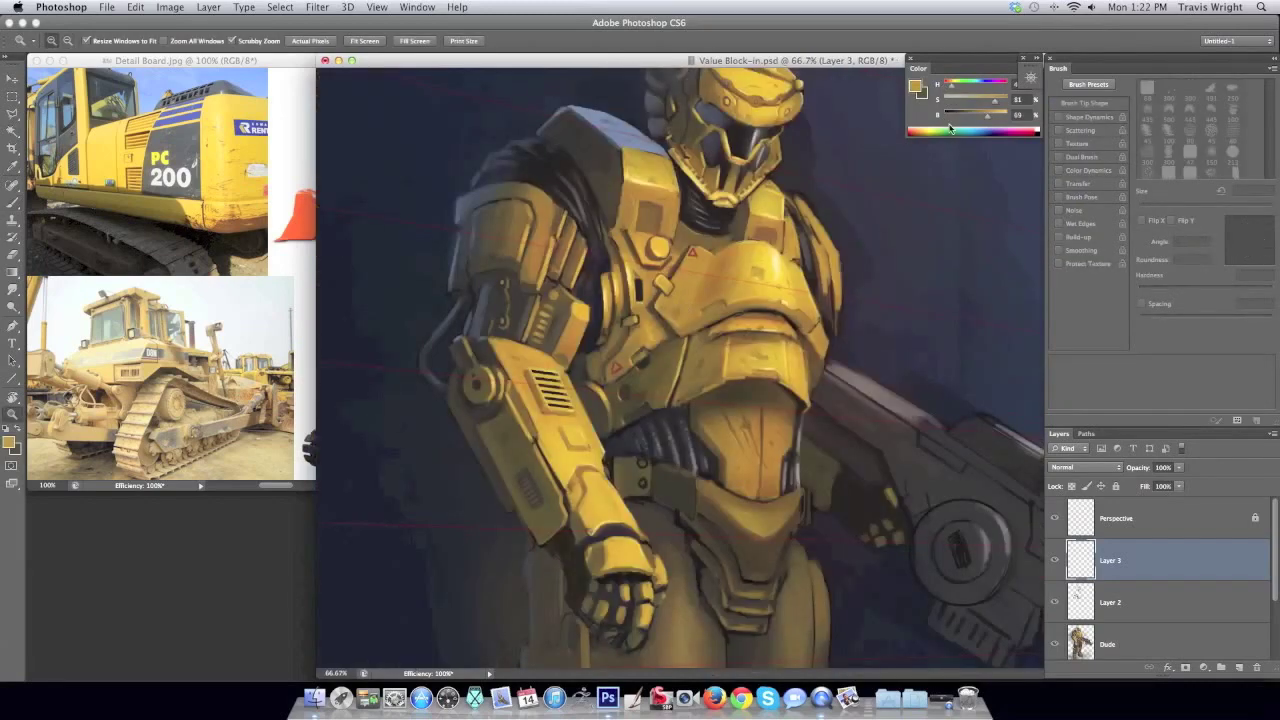
On new Layer 4, paint a small yellow triangular bracket with a 9 px brush and duplicate it.
{"action": "key", "text": "ctrl+shift+n"}
{"action": "key", "text": "Return"}
{"action": "key", "text": "b"}
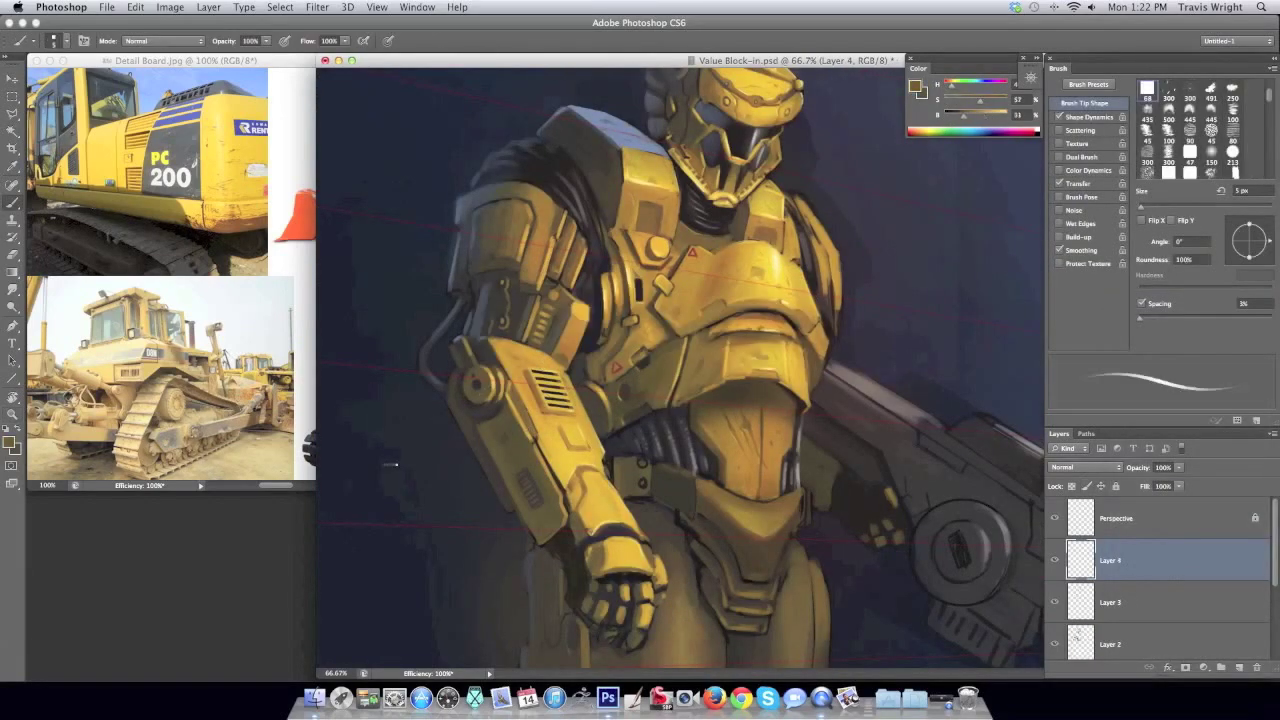
{"action": "right_click", "coordinate": [390, 458]}
{"action": "key", "text": "Return"}
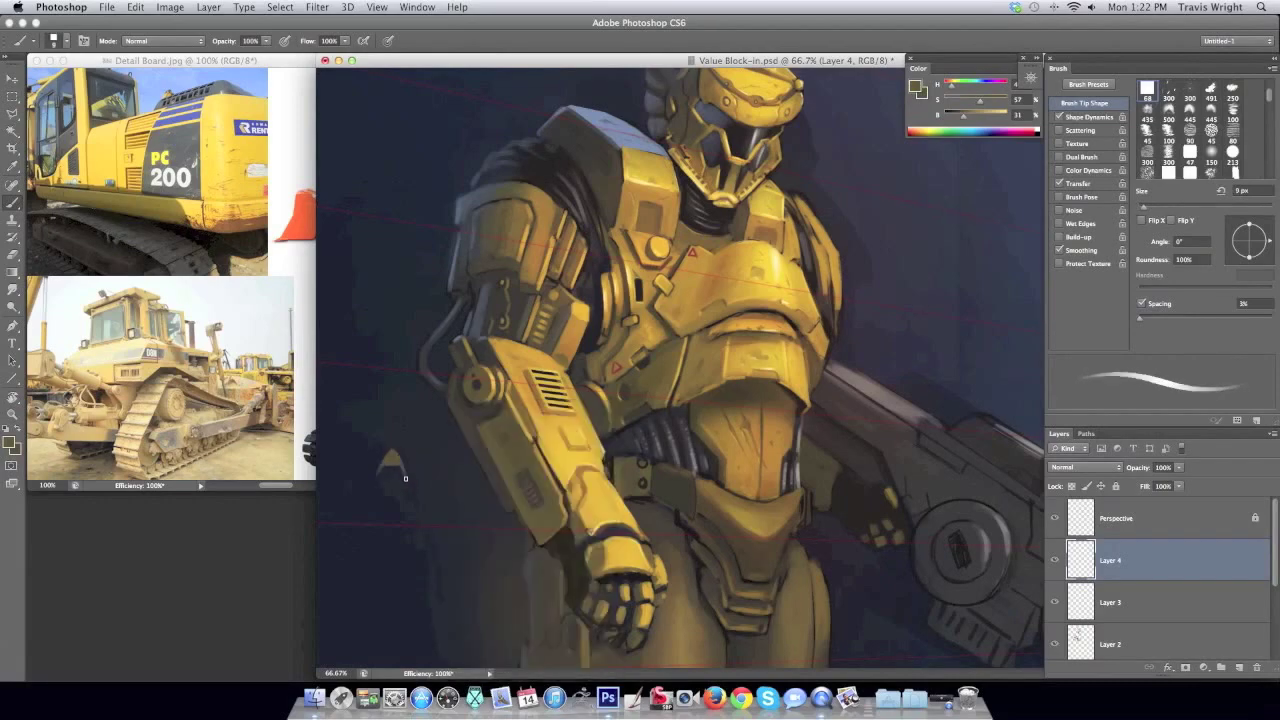
{"action": "left_click", "coordinate": [555, 432], "text": "alt"}
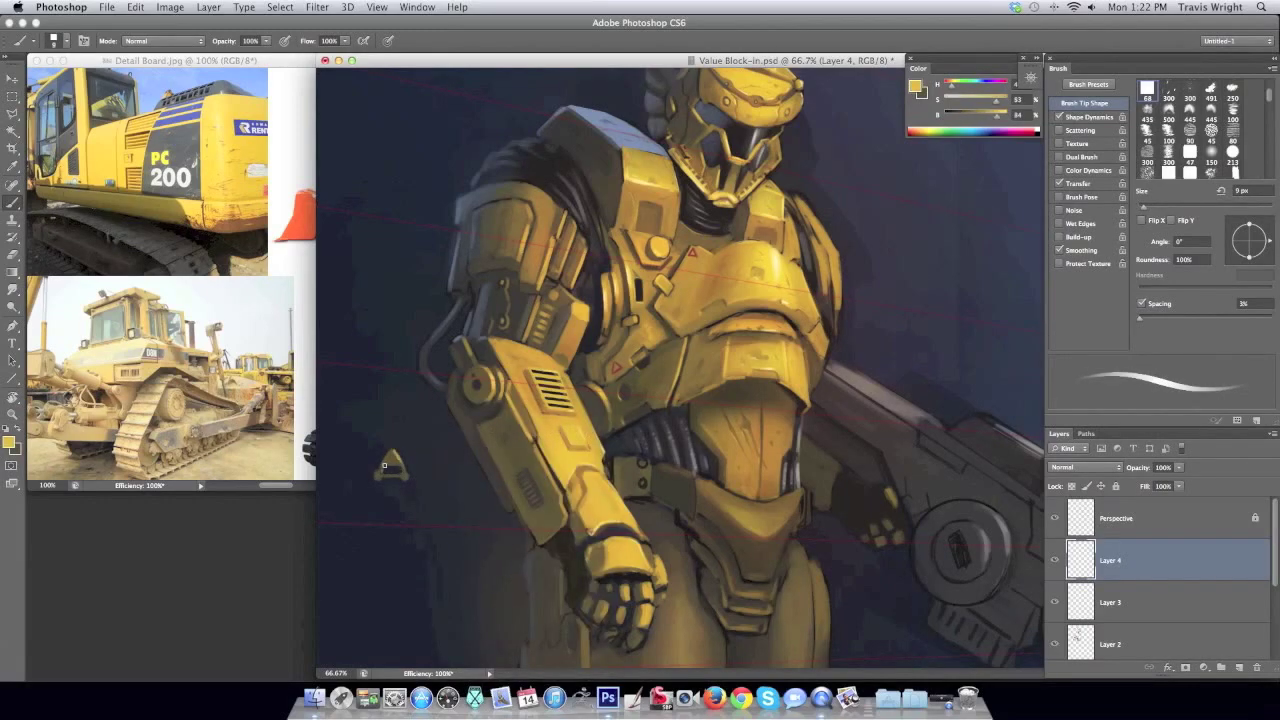
{"action": "key", "text": "ctrl+shift+h"}
{"action": "key", "text": "f"}
{"action": "key", "text": "ctrl+j"}
{"action": "key", "text": "ctrl+t"}
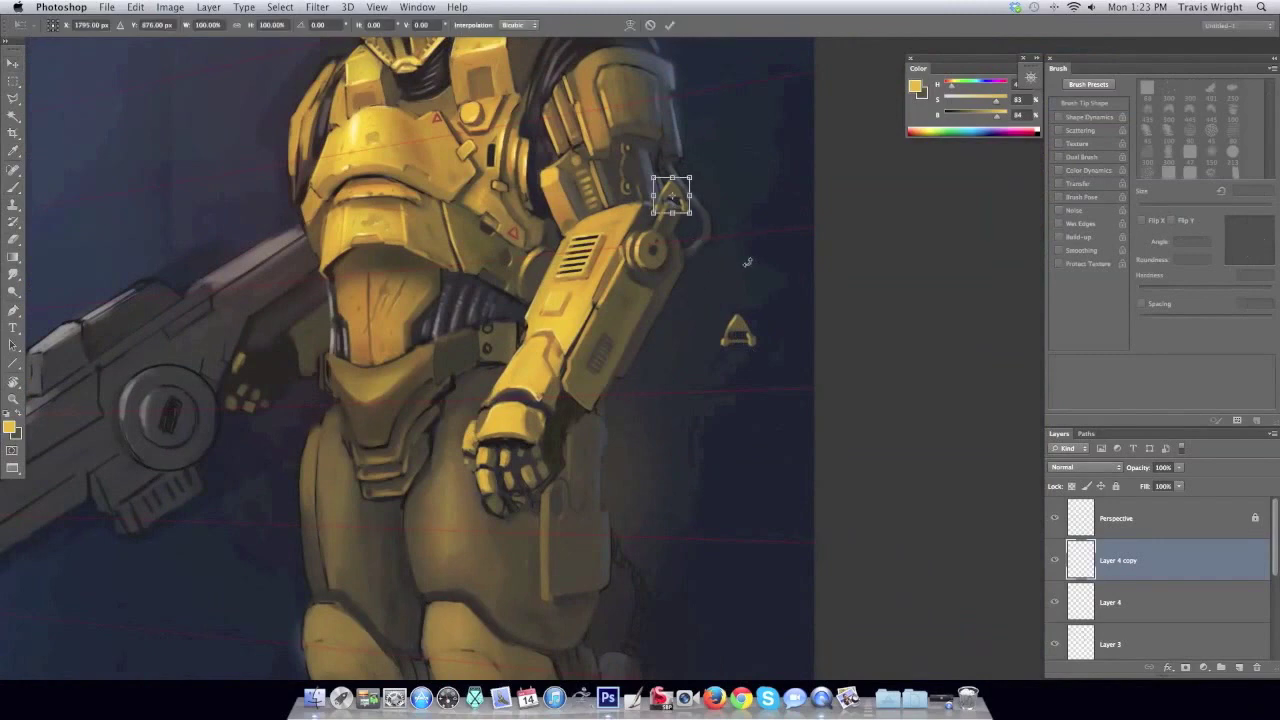
Nudge the first bracket copy onto the elbow, then duplicate it and move it up.
{"action": "left_click_drag", "start_coordinate": [683, 213], "coordinate": [692, 205]}
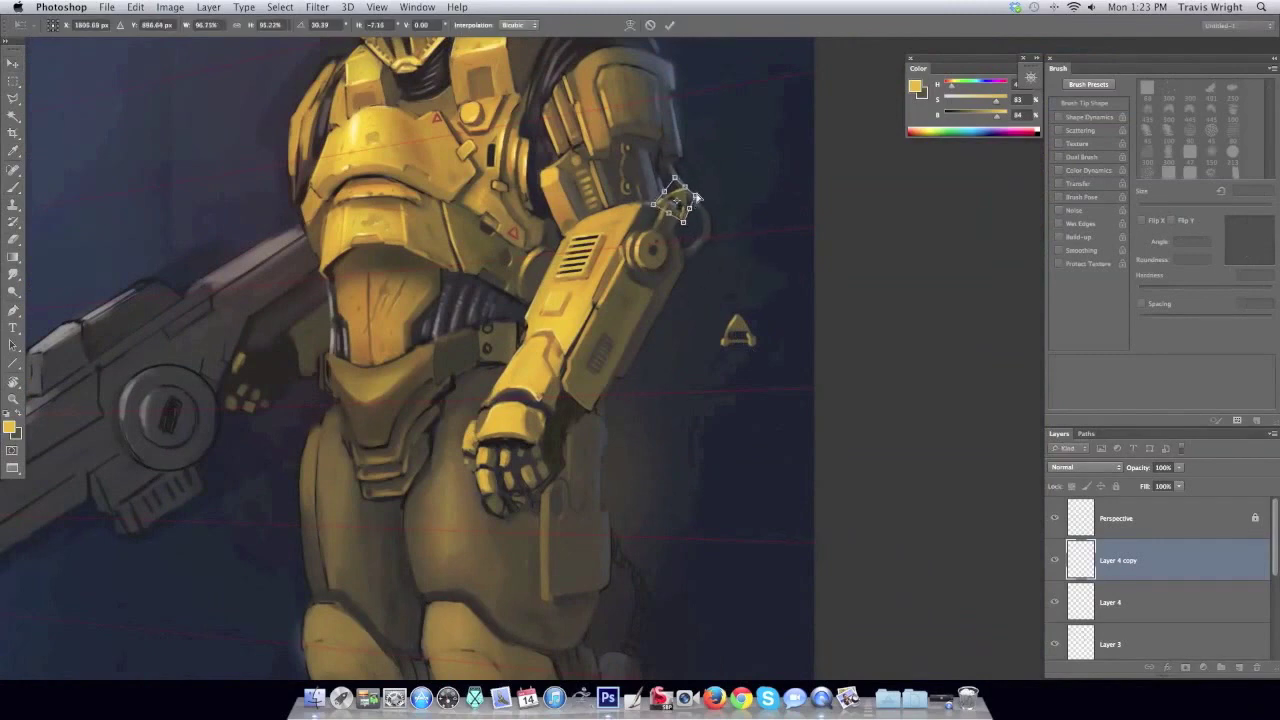
{"action": "key", "text": "Return"}
{"action": "key", "text": "ctrl+t"}
{"action": "key", "text": "Return"}
{"action": "key", "text": "ctrl+j"}
{"action": "mouse_move", "coordinate": [740, 350]}
{"action": "left_mouse_down"}
{"action": "mouse_move", "coordinate": [645, 175]}
{"action": "mouse_move", "coordinate": [656, 230]}
{"action": "left_mouse_up"}
Angle the latest bracket copy (Layer 4 copy 3) into the elbow joint along the arm.
{"action": "key", "text": "ctrl+j"}
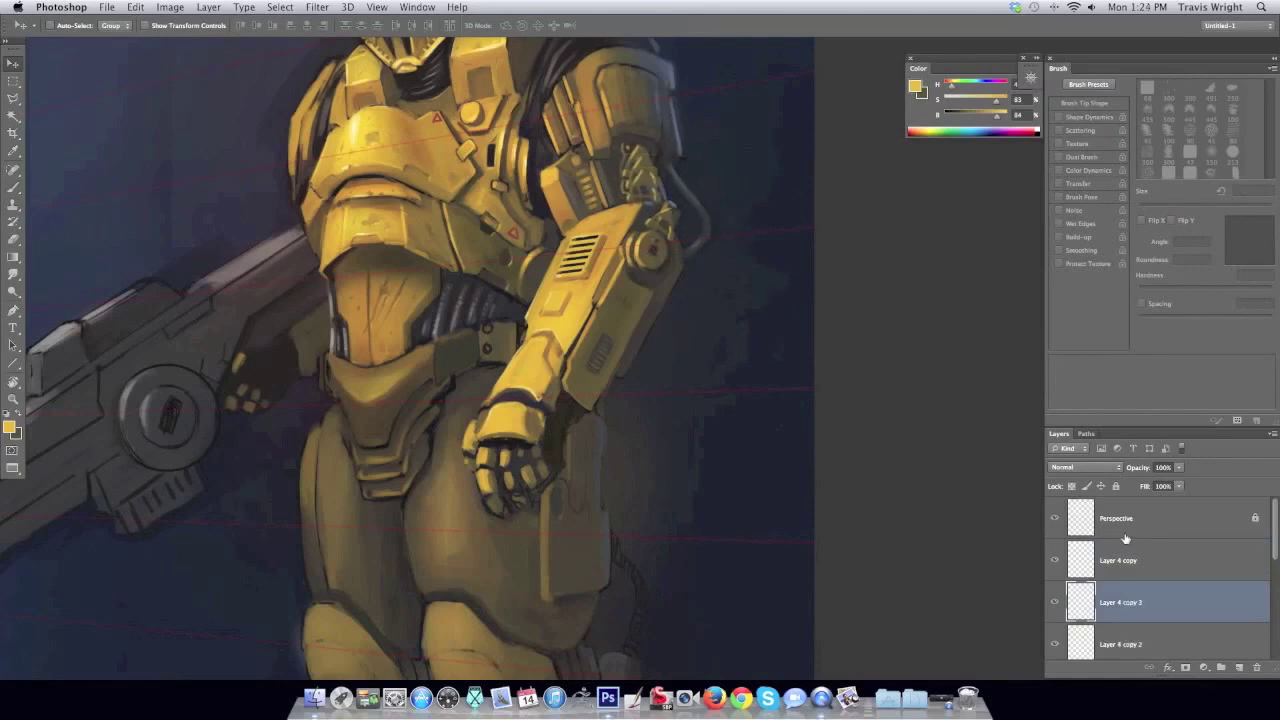
{"action": "key", "text": "ctrl+alt+z"}
{"action": "key", "text": "ctrl+alt+z"}
{"action": "key", "text": "ctrl+alt+z"}
{"action": "key", "text": "ctrl+shift+z"}
{"action": "key", "text": "ctrl+shift+z"}
{"action": "key", "text": "ctrl+shift+z"}
{"action": "left_click", "coordinate": [1170, 635]}
{"action": "key", "text": "ctrl+alt+z"}
{"action": "key", "text": "ctrl+t"}
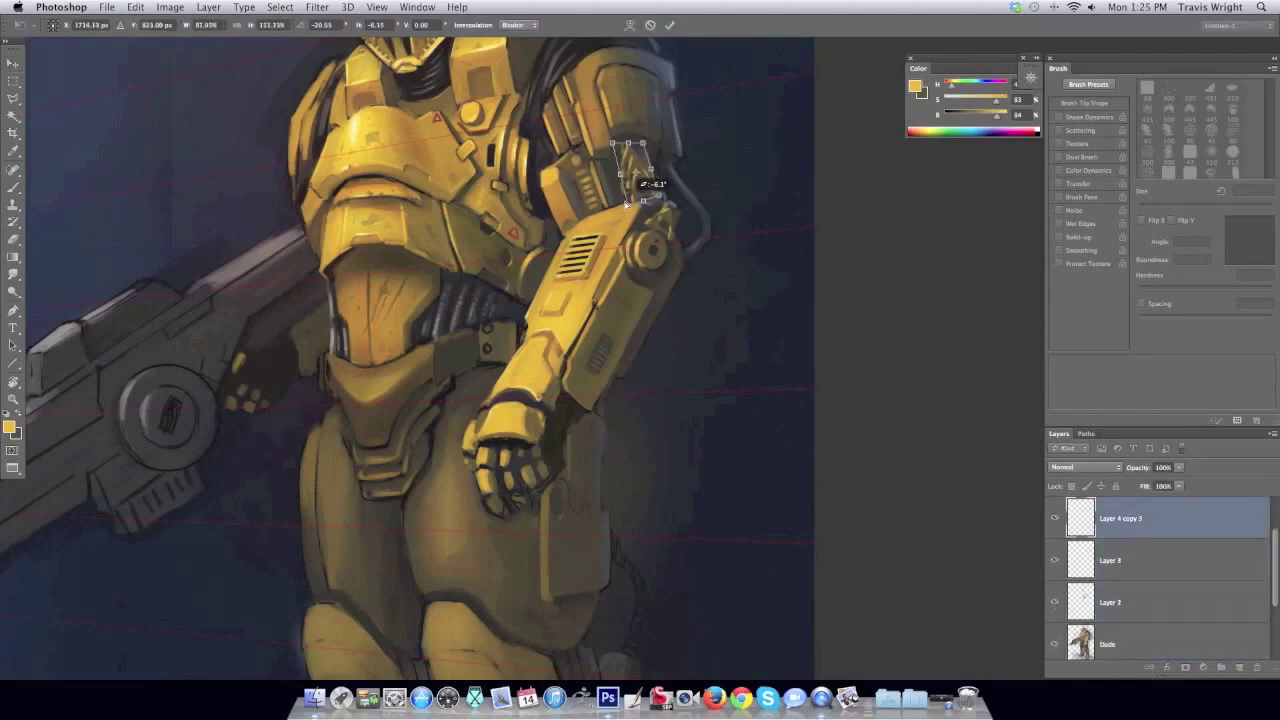
{"action": "left_click_drag", "start_coordinate": [609, 185], "coordinate": [617, 188]}
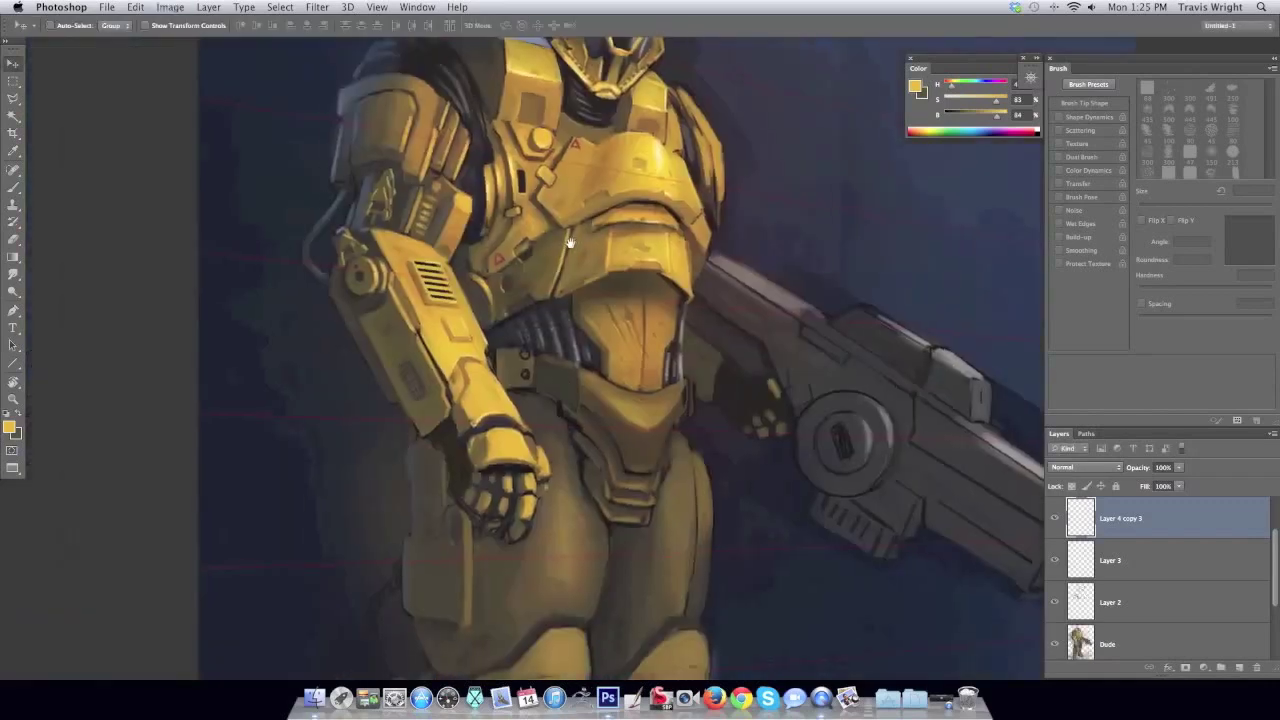
{"action": "key", "text": "ctrl+shift+h"}
{"action": "key", "text": "Return"}
{"action": "key", "text": "alt+["}
{"action": "key", "text": "alt+["}
Merge the bracket copy layers down into Layer 4 copy.
{"action": "key", "text": "b"}
{"action": "left_click", "coordinate": [401, 215], "text": "alt"}
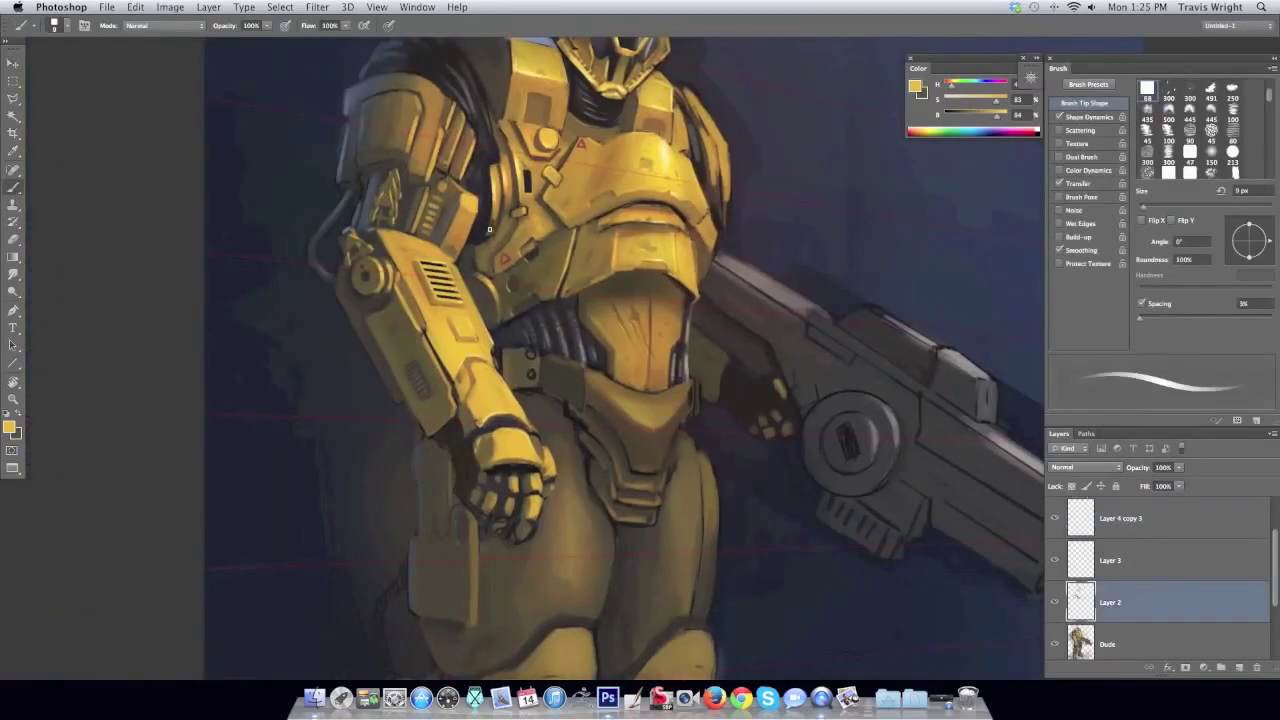
{"action": "scroll", "coordinate": [1157, 563], "scroll_direction": "up", "scroll_amount": 1}
{"action": "left_click", "coordinate": [1273, 433]}
{"action": "left_click", "coordinate": [1150, 563]}
Choose a lighter blue in the colour picker for painting.
{"action": "left_click", "coordinate": [347, 106], "text": "alt"}
{"action": "left_click", "coordinate": [12, 428]}
{"action": "left_click", "coordinate": [266, 477]}
{"action": "key", "text": "Return"}
{"action": "key", "text": "b"}
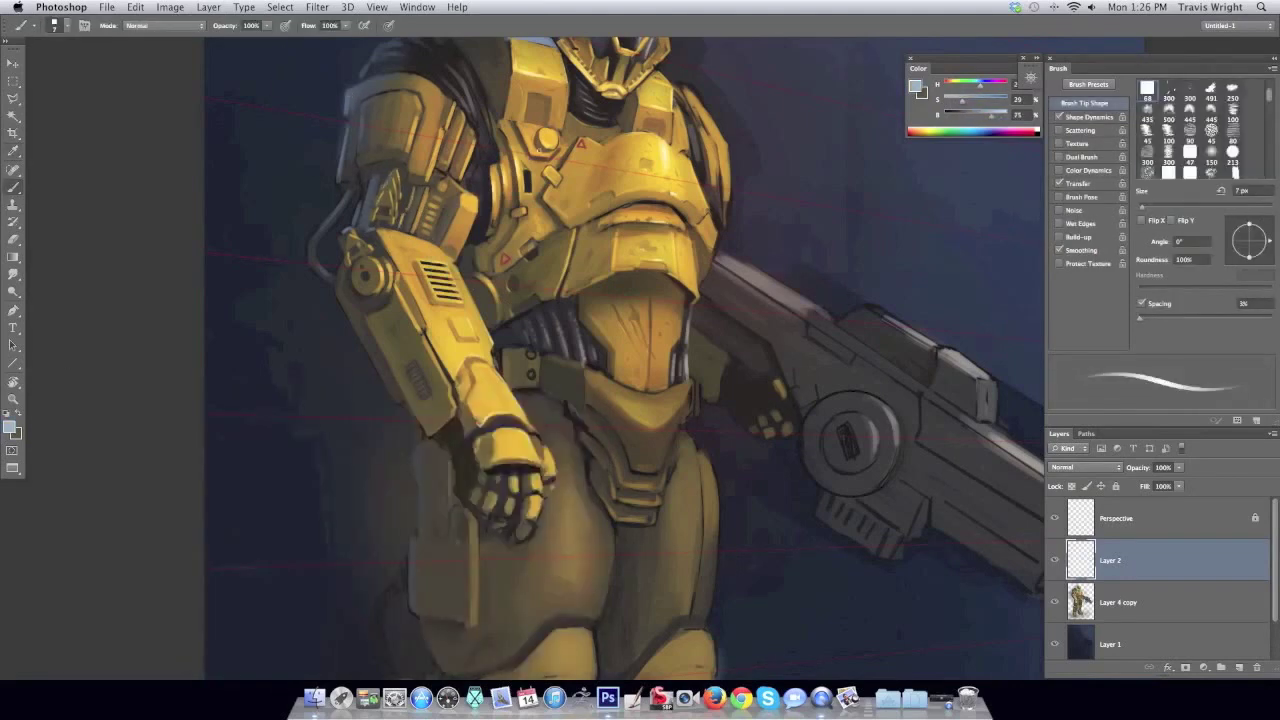
Paint the elbow bracket into the arm with an 8 px brush, using sampled grey and golden yellow.
{"action": "left_click", "coordinate": [428, 207], "text": "alt"}
{"action": "key", "text": "bracketright"}
{"action": "key", "text": "bracketright"}
{"action": "key", "text": "bracketright"}
{"action": "left_click", "coordinate": [434, 219], "text": "alt"}
{"action": "key", "text": "bracketleft"}
{"action": "key", "text": "bracketleft"}
{"action": "key", "text": "bracketleft"}
{"action": "left_click_drag", "start_coordinate": [434, 219], "coordinate": [779, 148]}
{"action": "left_click", "coordinate": [779, 148], "text": "alt"}
{"action": "left_click", "coordinate": [794, 158], "text": "alt"}
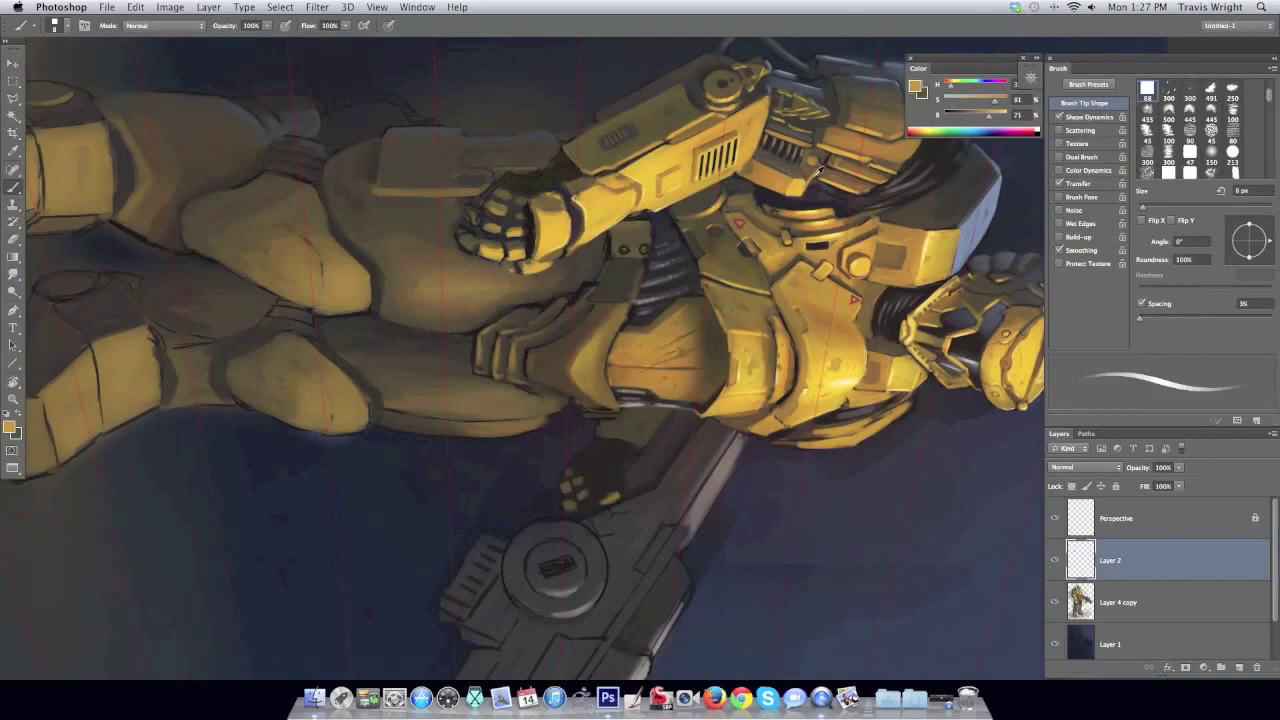
{"action": "key", "text": "Escape"}
Block in a rectangular pouch on the hip using sampled armour and dark brownish-grey tones.
{"action": "left_click", "coordinate": [412, 218], "text": "alt"}
{"action": "left_click", "coordinate": [412, 216], "text": "alt"}
{"action": "left_click", "coordinate": [447, 136], "text": "alt"}
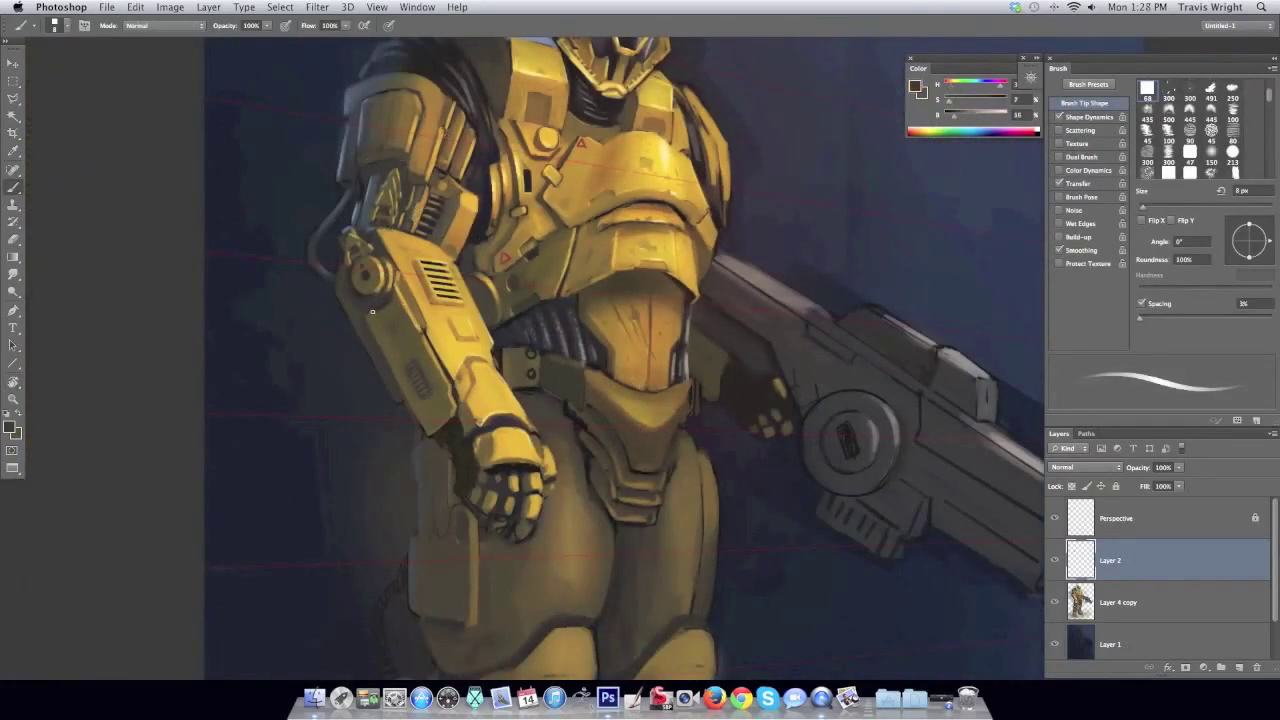
{"action": "key", "text": "h"}
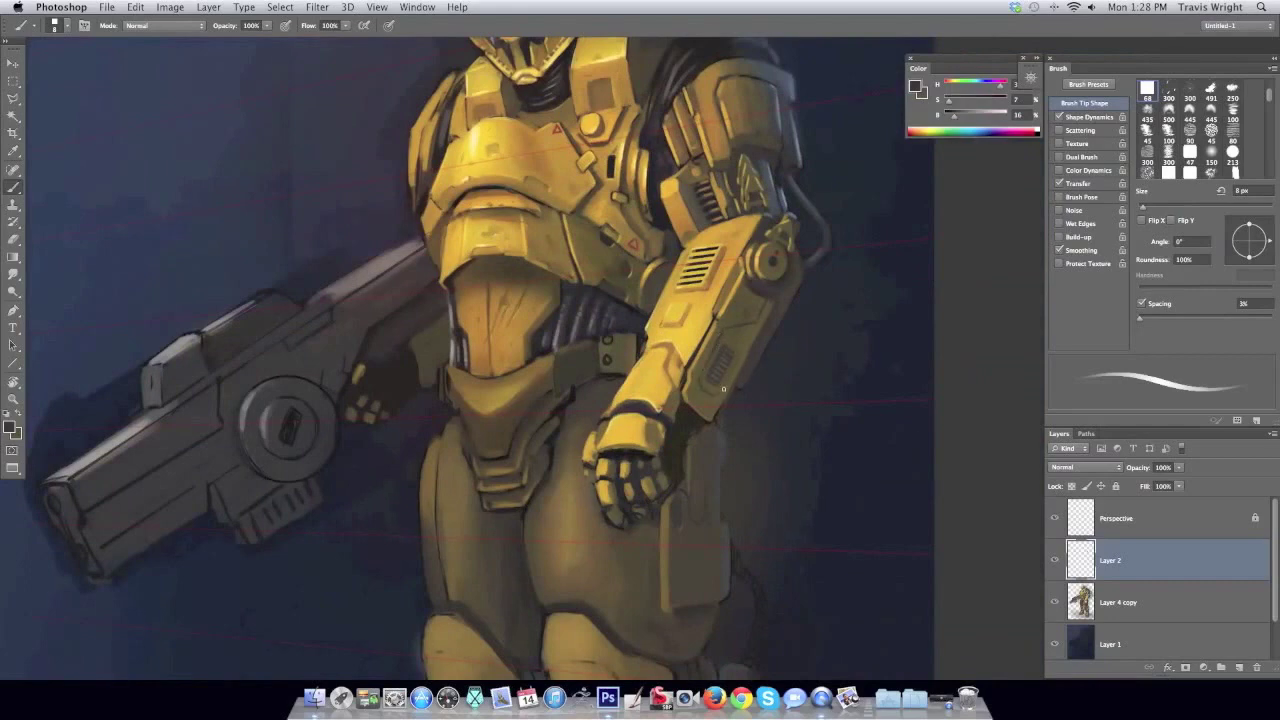
{"action": "key", "text": "super+space"}
{"action": "key", "text": "Escape"}
{"action": "left_click", "coordinate": [772, 255], "text": "alt"}
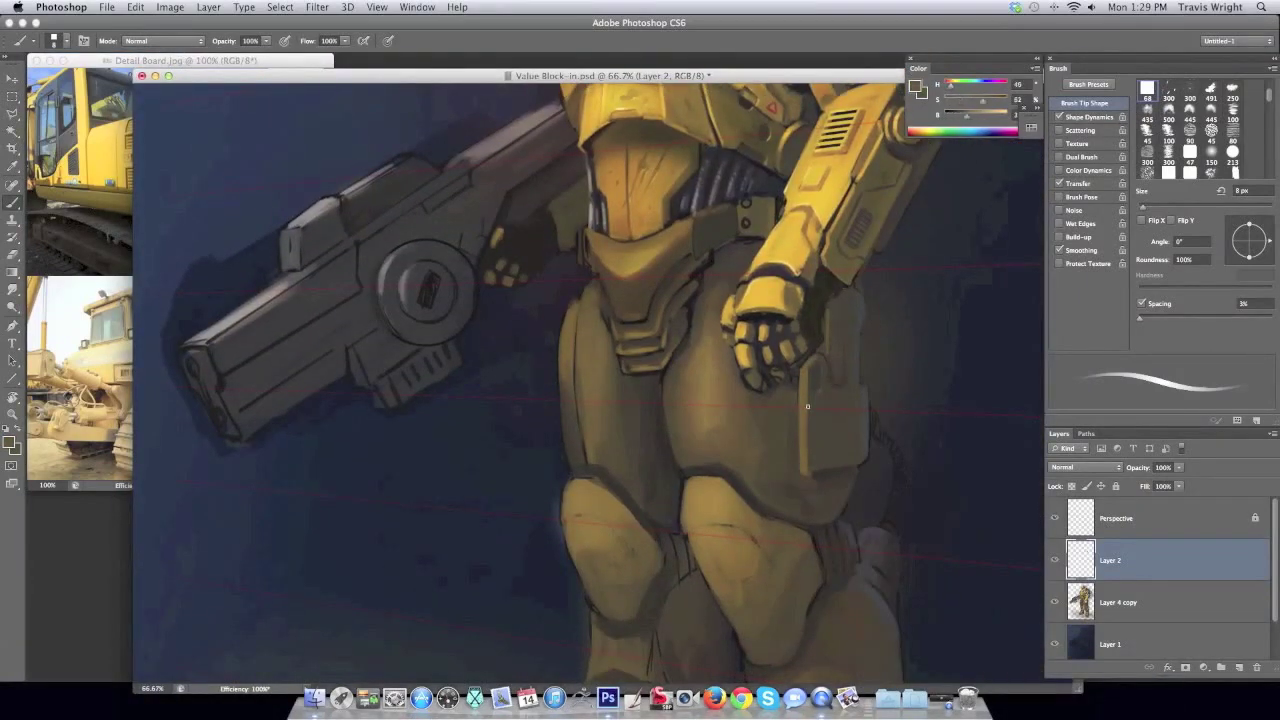
Paint the arm armour with yellow and tan tones, shrinking the brush from 19 to 8 px.
{"action": "right_click", "coordinate": [819, 456]}
{"action": "key", "text": "Escape"}
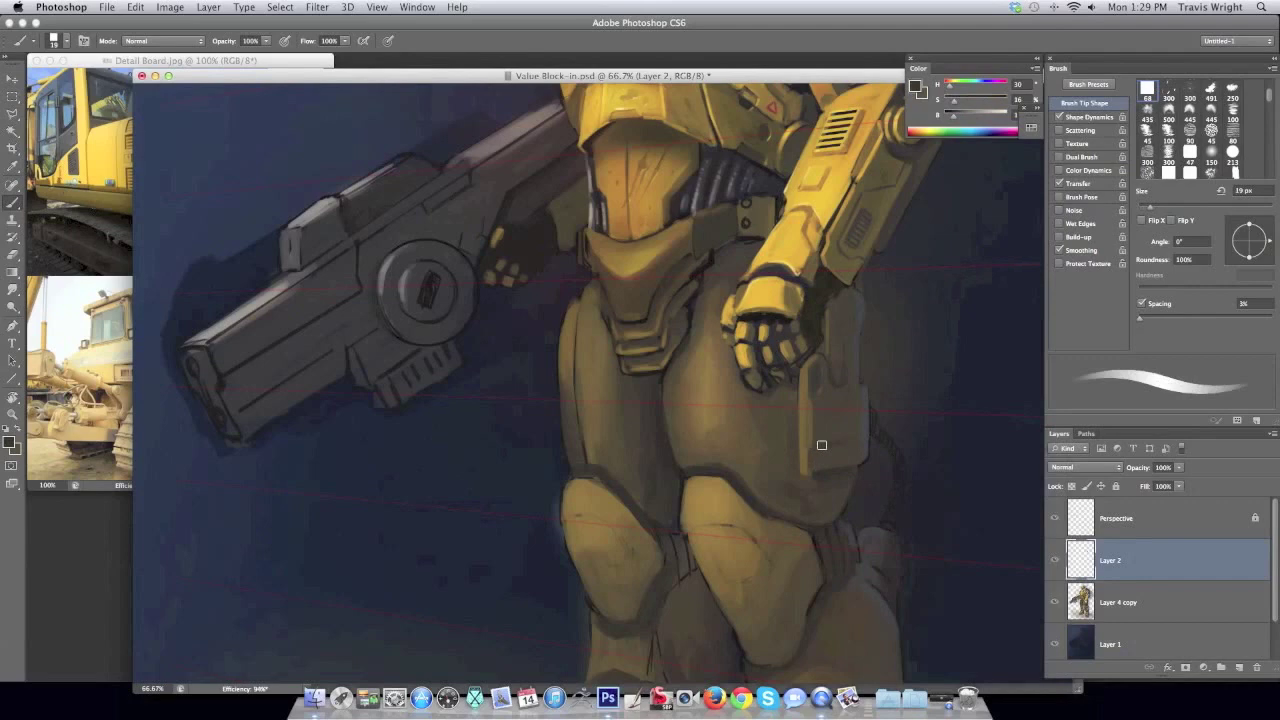
{"action": "key", "text": "h"}
{"action": "left_click", "coordinate": [400, 379], "text": "alt"}
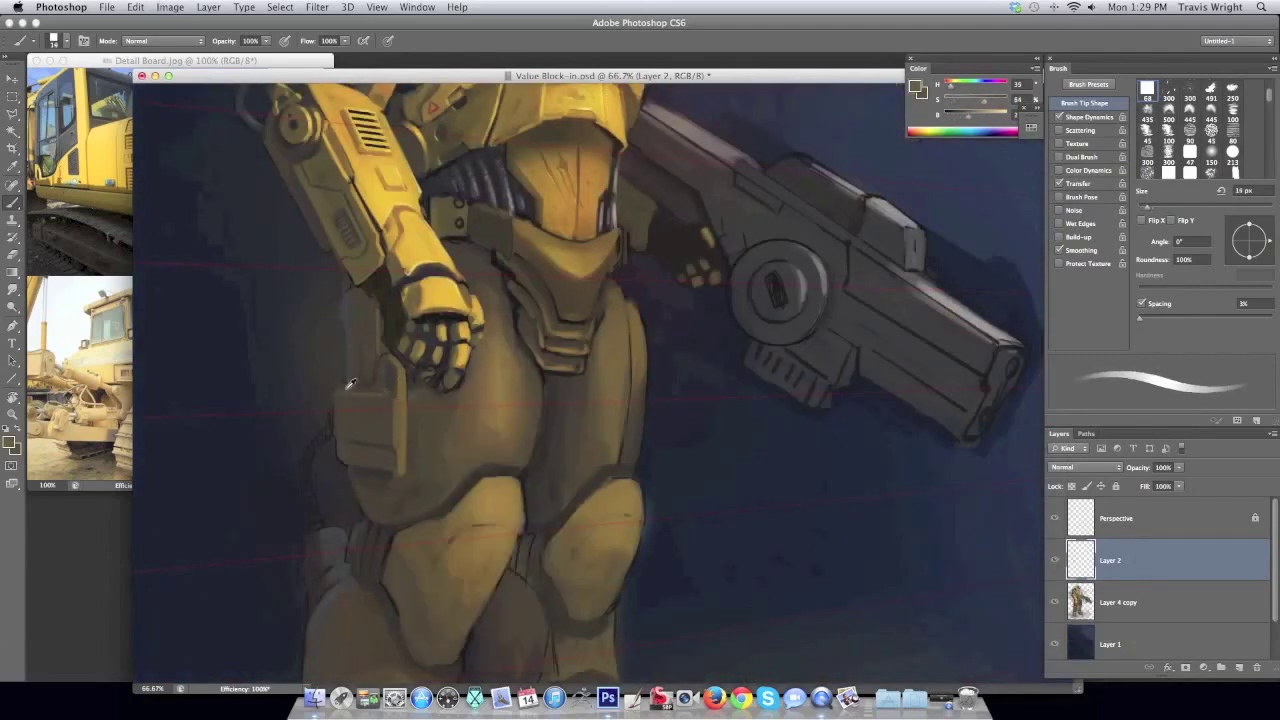
{"action": "left_click", "coordinate": [355, 305], "text": "alt"}
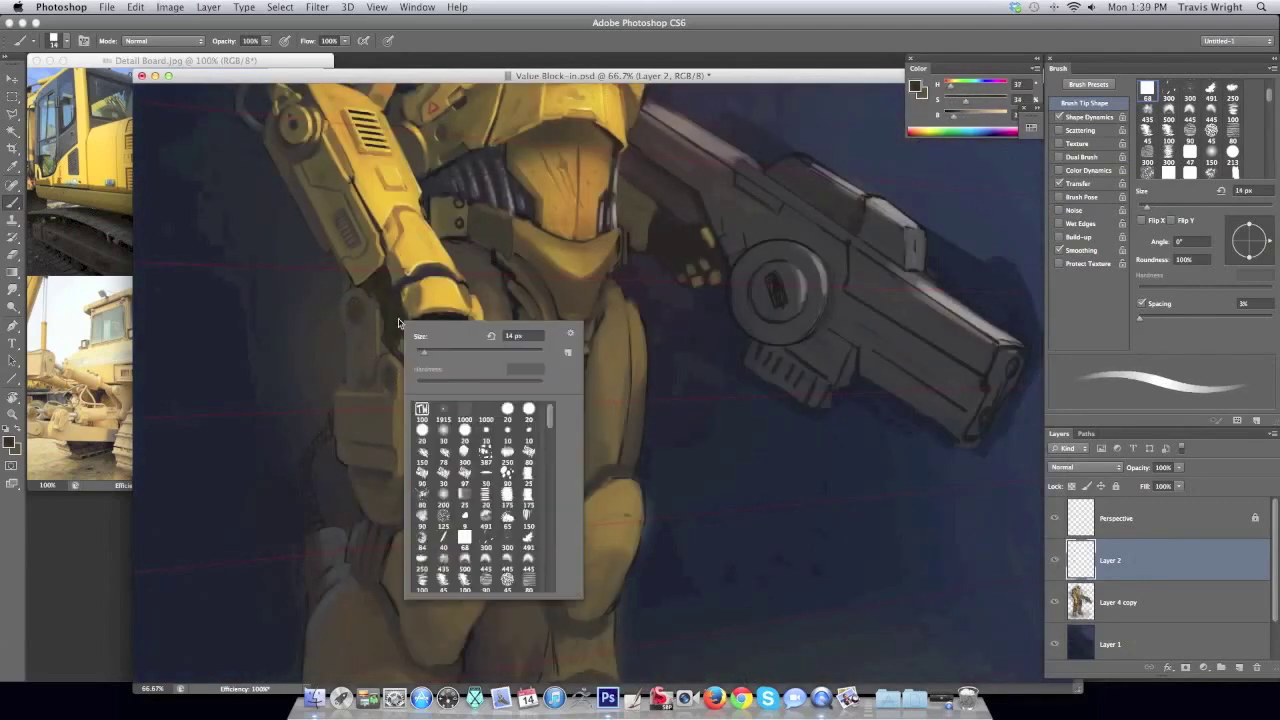
{"action": "key", "text": "bracketleft"}
{"action": "key", "text": "bracketleft"}
{"action": "left_click", "coordinate": [367, 298], "text": "alt"}
{"action": "left_click", "coordinate": [373, 278], "text": "alt"}
{"action": "left_click", "coordinate": [349, 306], "text": "alt"}
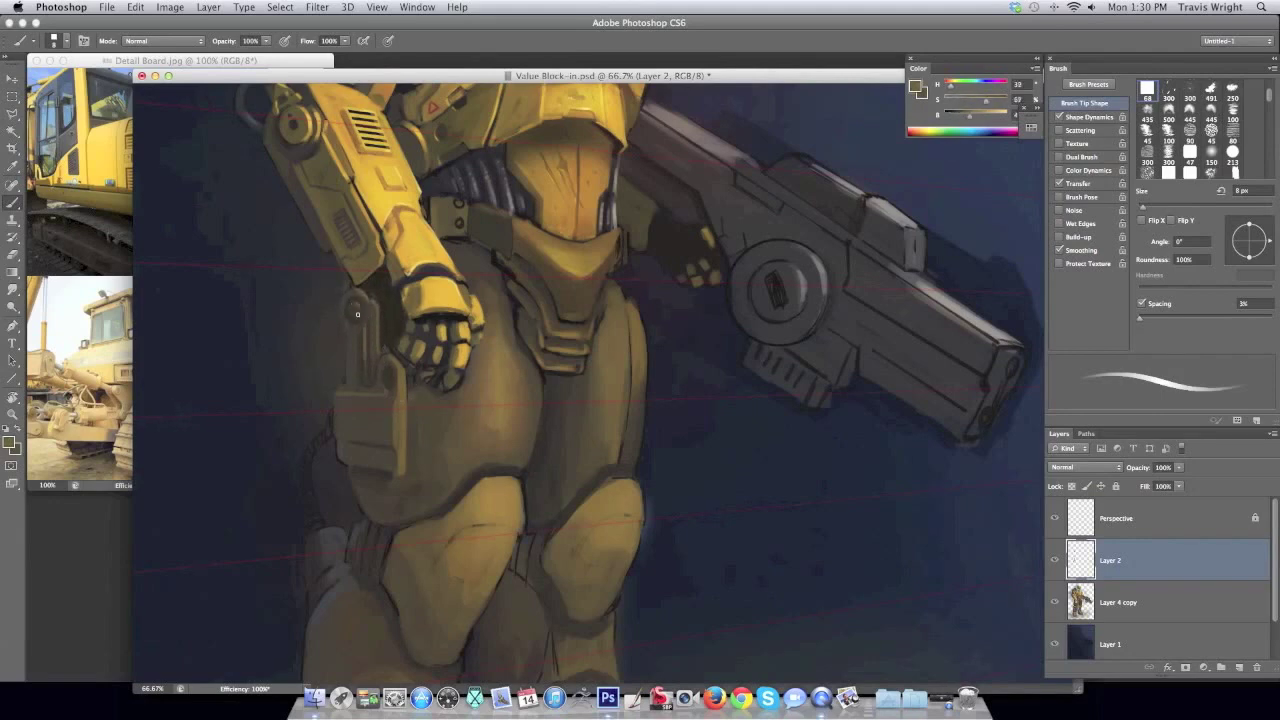
{"action": "key", "text": "h"}
Shade the hip and torso armour with sampled tan, dull tan and grey-blue.
{"action": "left_click", "coordinate": [806, 469], "text": "alt"}
{"action": "left_click", "coordinate": [834, 467], "text": "alt"}
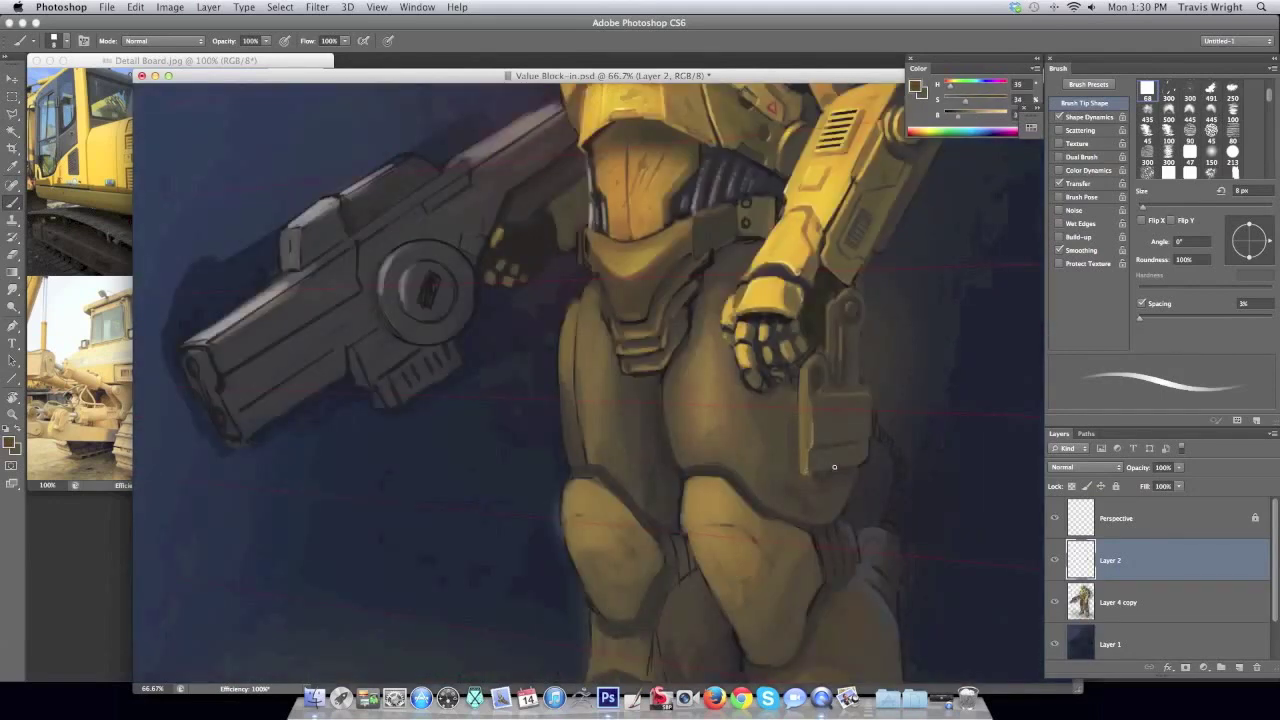
{"action": "left_click_drag", "start_coordinate": [875, 381], "coordinate": [869, 385]}
{"action": "left_click", "coordinate": [869, 385], "text": "alt"}
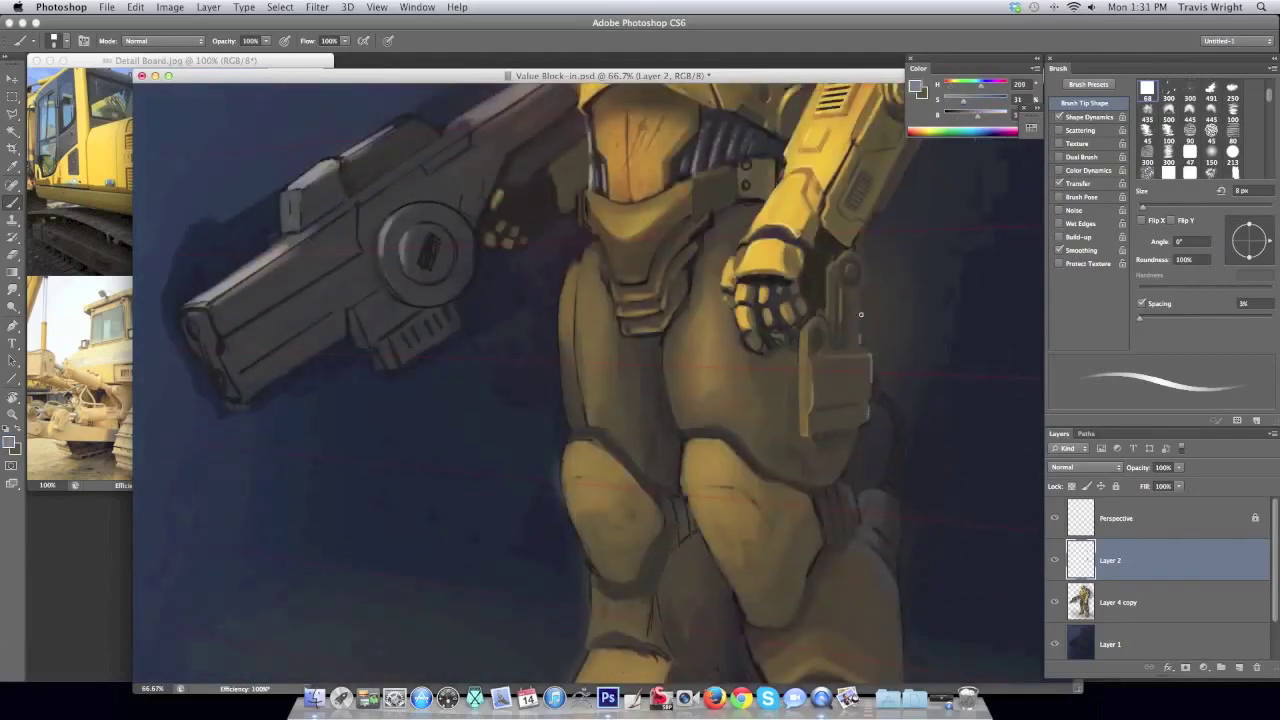
{"action": "left_click", "coordinate": [814, 345], "text": "alt"}
{"action": "left_click_drag", "start_coordinate": [879, 374], "coordinate": [851, 333]}
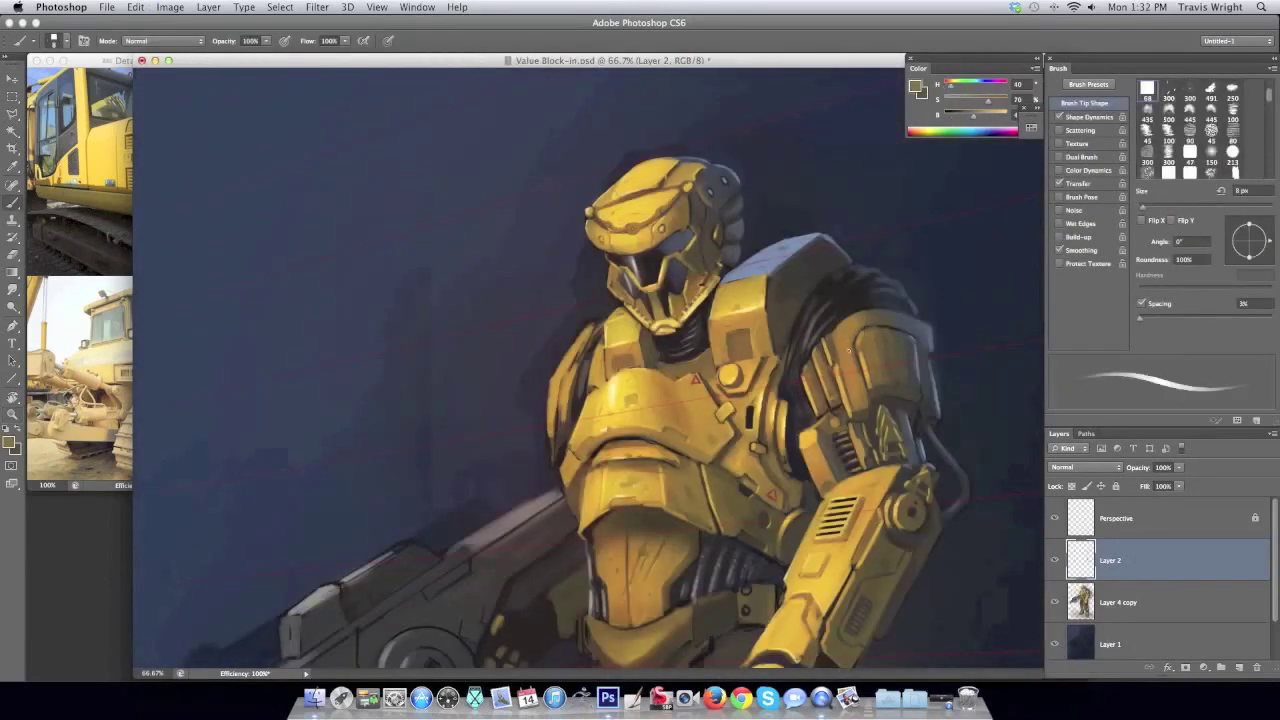
Refine shoulder shading with tan, dark grey-brown and shadow tones, checking mirrored.
{"action": "left_click", "coordinate": [835, 329], "text": "alt"}
{"action": "left_click", "coordinate": [869, 402], "text": "alt"}
{"action": "left_click", "coordinate": [841, 291], "text": "alt"}
{"action": "left_click", "coordinate": [790, 298], "text": "alt"}
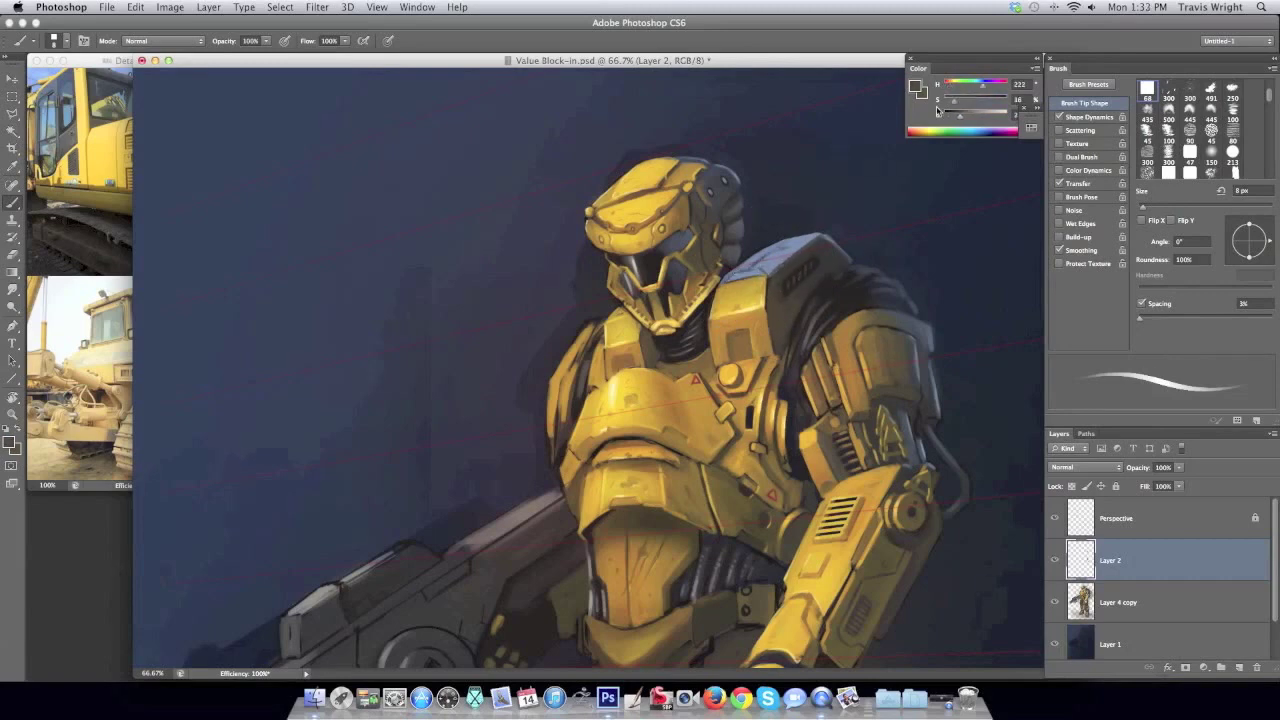
{"action": "left_click", "coordinate": [826, 275], "text": "alt"}
{"action": "left_click", "coordinate": [741, 347], "text": "alt"}
{"action": "key", "text": "ctrl+shift+h"}
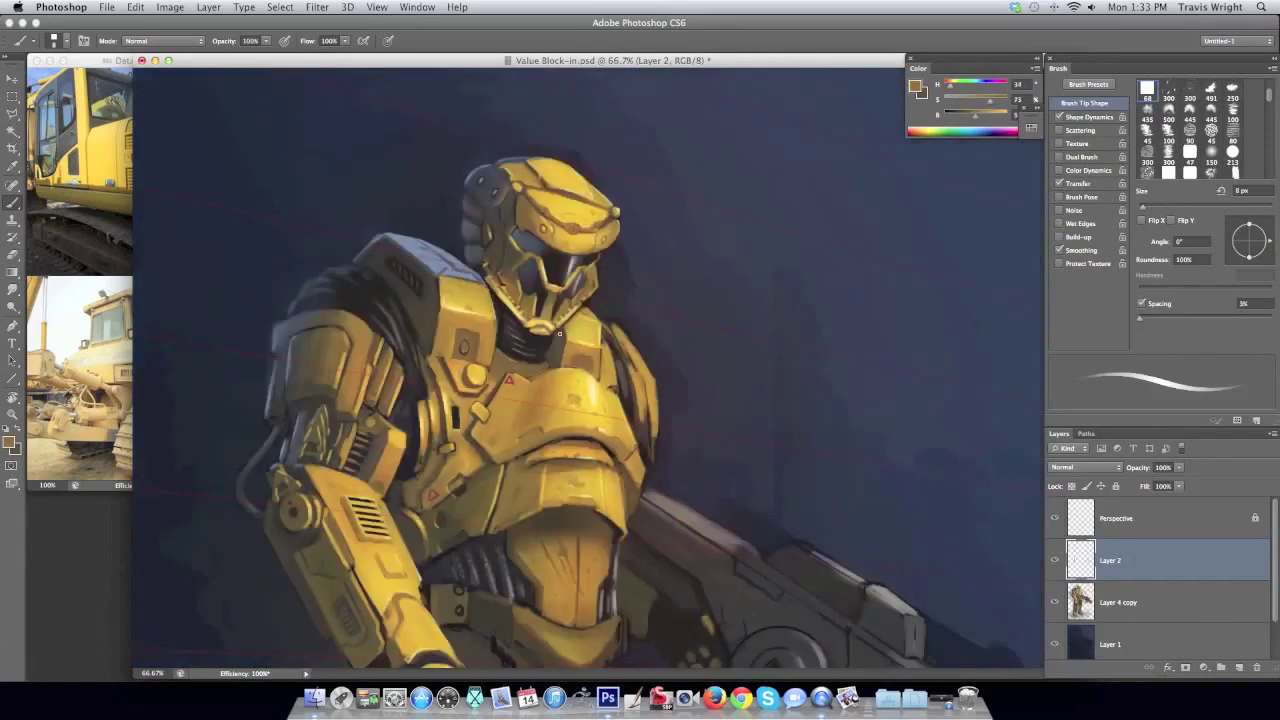
Paint soft highlights with a 30 px soft round brush at 80% opacity.
{"action": "left_click", "coordinate": [580, 364], "text": "alt"}
{"action": "right_click", "coordinate": [349, 362]}
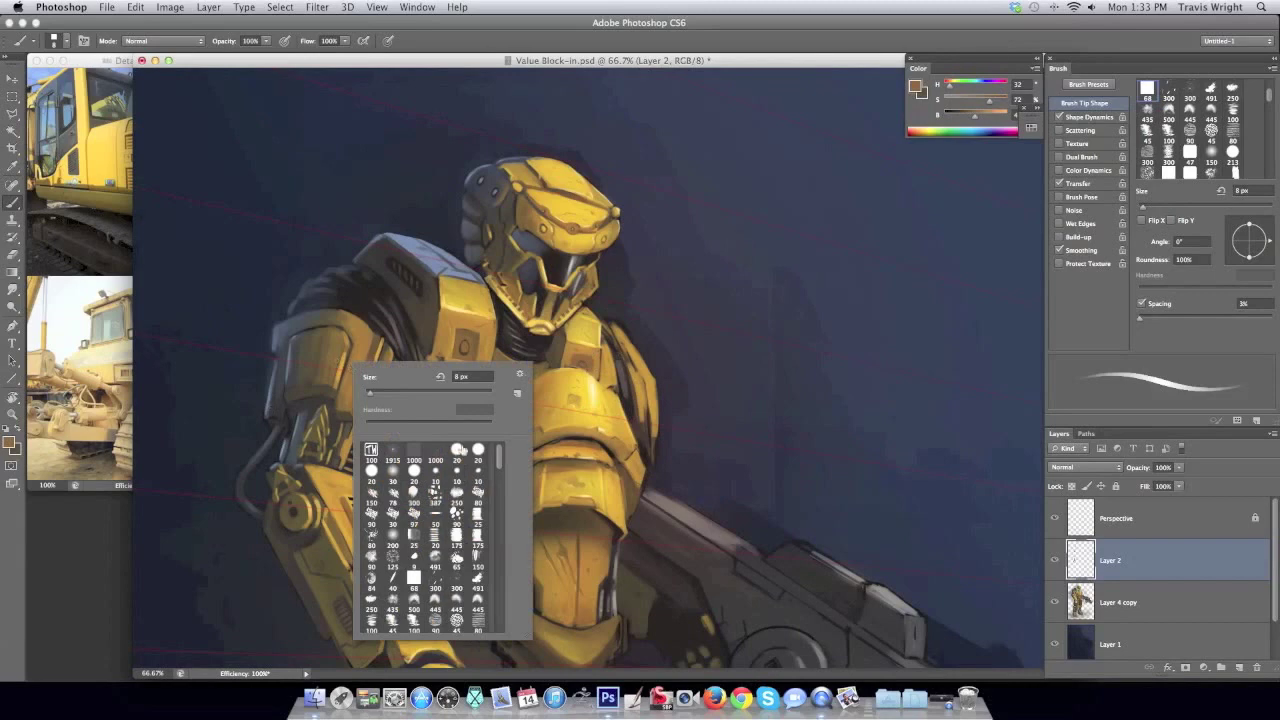
{"action": "double_click", "coordinate": [421, 522]}
{"action": "key", "text": "8"}
{"action": "left_click", "coordinate": [320, 352], "text": "alt"}
{"action": "left_click", "coordinate": [286, 329], "text": "alt"}
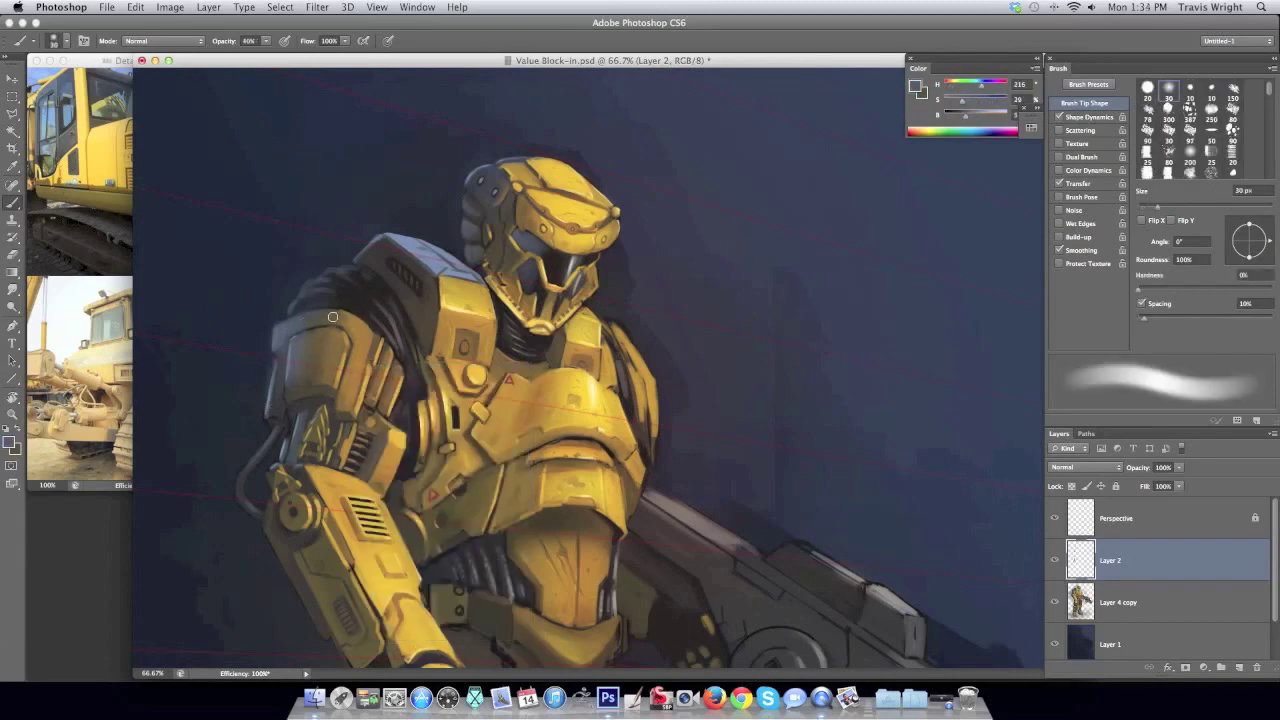
Add fine armour detail with a small hard round brush at 40% opacity, then zoom out.
{"action": "right_click", "coordinate": [318, 358]}
{"action": "double_click", "coordinate": [345, 452]}
{"action": "key", "text": "4"}
{"action": "left_click", "coordinate": [283, 320], "text": "alt"}
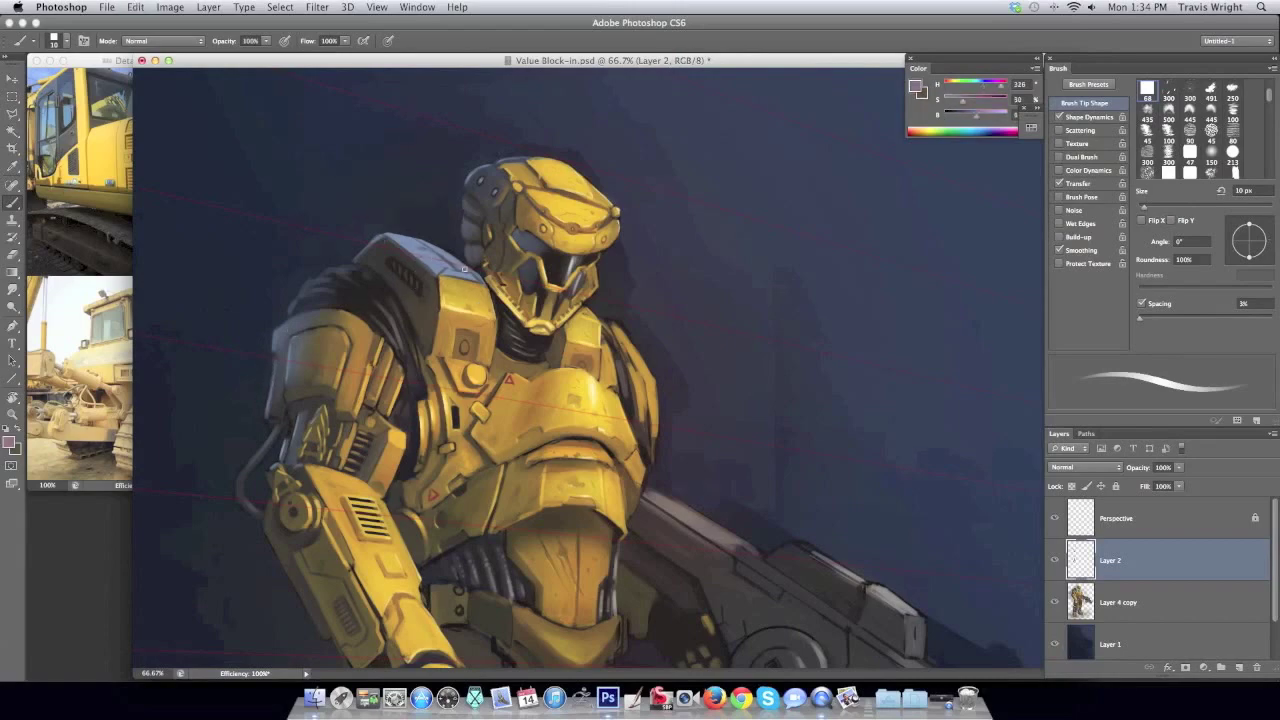
{"action": "left_click", "coordinate": [327, 357], "text": "alt"}
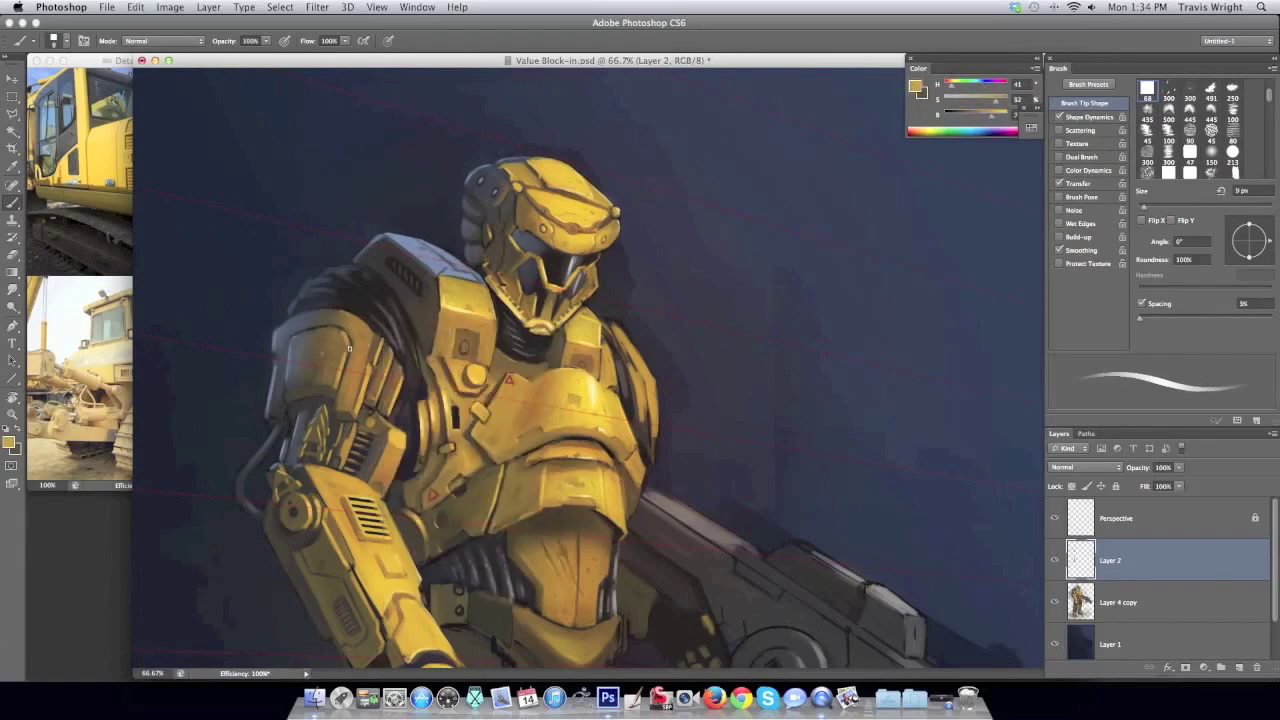
{"action": "key", "text": "ctrl+shift+h"}
{"action": "left_click", "coordinate": [882, 333], "text": "alt"}
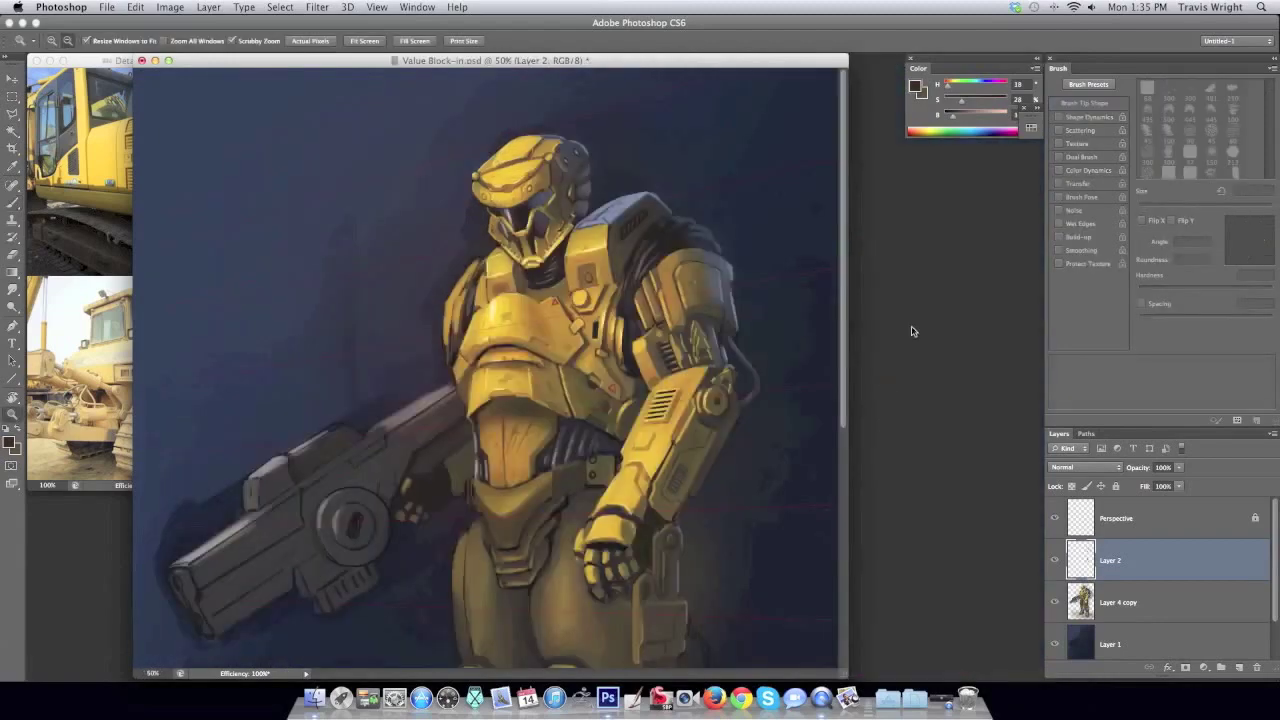
{"action": "left_click_drag", "start_coordinate": [843, 318], "coordinate": [628, 68]}
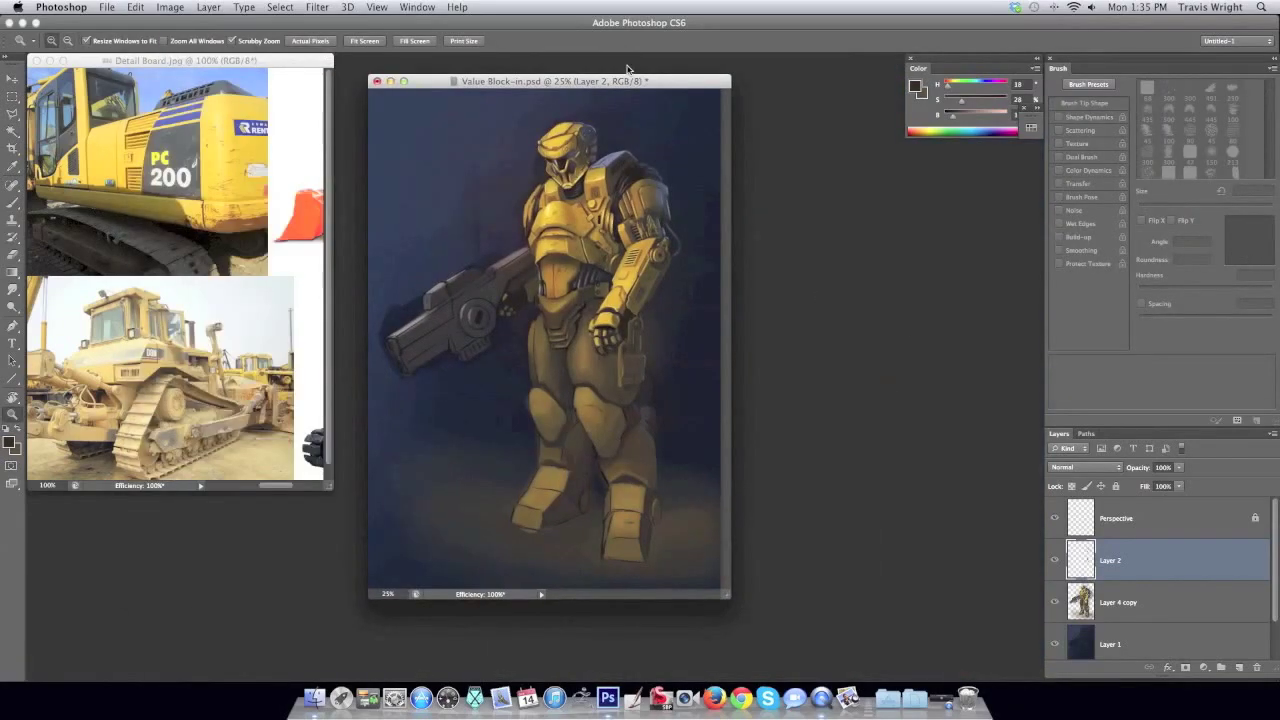
Zoom in, sample yellow, dark brown and tan from the hand, and dab small strokes on the fingers.
{"action": "key", "text": "ctrl+1"}
{"action": "key", "text": "b"}
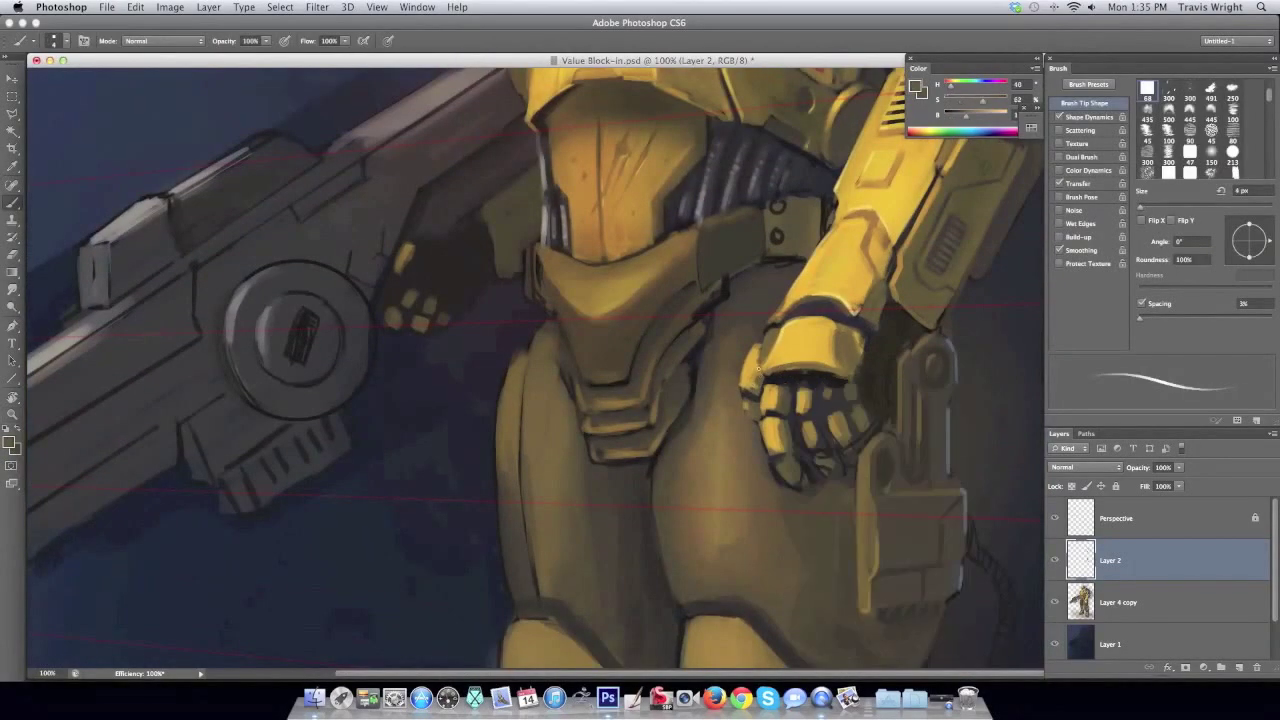
{"action": "left_click", "coordinate": [754, 398], "text": "alt"}
{"action": "right_click", "coordinate": [760, 394]}
{"action": "key", "text": "Escape"}
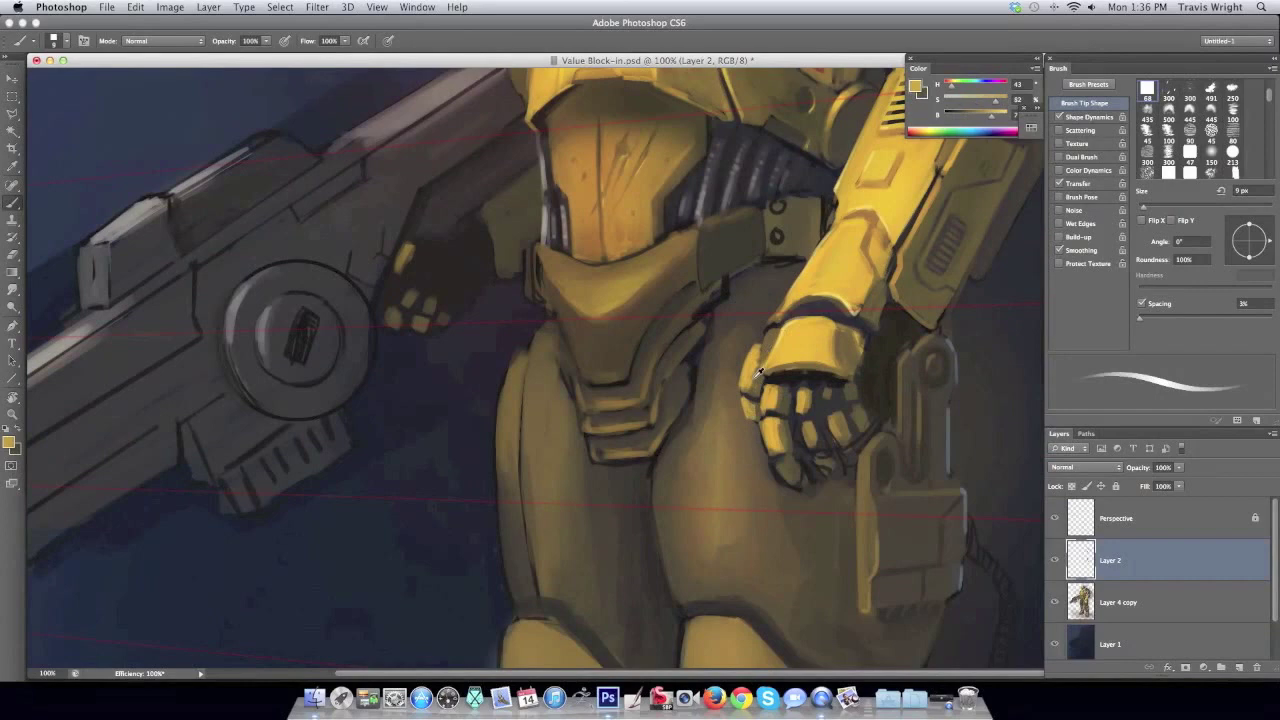
{"action": "left_click", "coordinate": [782, 382], "text": "alt"}
{"action": "left_click", "coordinate": [790, 402], "text": "alt"}
{"action": "left_click", "coordinate": [786, 400], "text": "alt"}
{"action": "mouse_move", "coordinate": [790, 390]}
{"action": "left_mouse_down"}
{"action": "mouse_move", "coordinate": [792, 440]}
{"action": "mouse_move", "coordinate": [770, 456]}
{"action": "mouse_move", "coordinate": [805, 492]}
{"action": "left_mouse_up"}
{"action": "left_click", "coordinate": [780, 470], "text": "alt"}
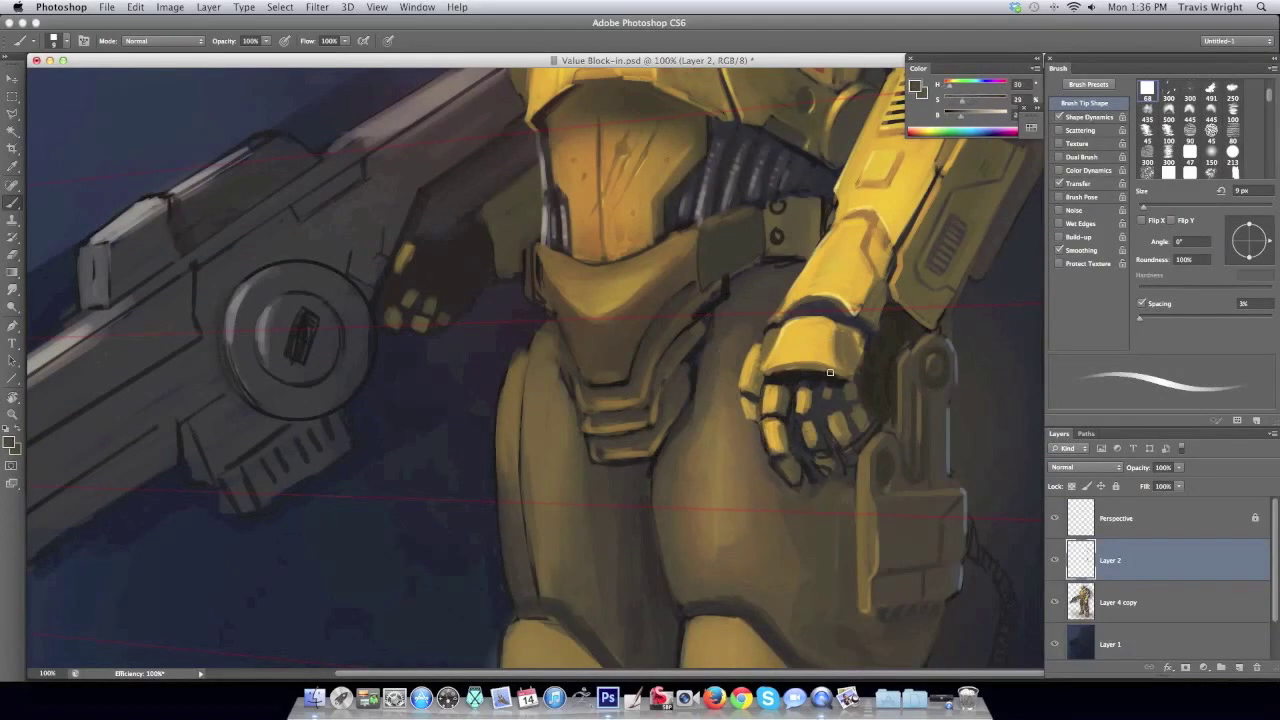
Centre the fist and paint fine finger strokes with a 5 px brush.
{"action": "left_click_drag", "start_coordinate": [830, 372], "coordinate": [500, 332]}
{"action": "left_click", "coordinate": [496, 420], "text": "alt"}
{"action": "left_click_drag", "start_coordinate": [490, 406], "coordinate": [500, 432]}
{"action": "key", "text": "bracketleft"}
{"action": "key", "text": "bracketleft"}
{"action": "key", "text": "bracketleft"}
{"action": "left_click", "coordinate": [507, 375], "text": "alt"}
{"action": "left_click_drag", "start_coordinate": [495, 375], "coordinate": [514, 403]}
Sample golden yellow and dark brown, and paint a light stroke along one finger.
{"action": "left_click", "coordinate": [465, 392], "text": "alt"}
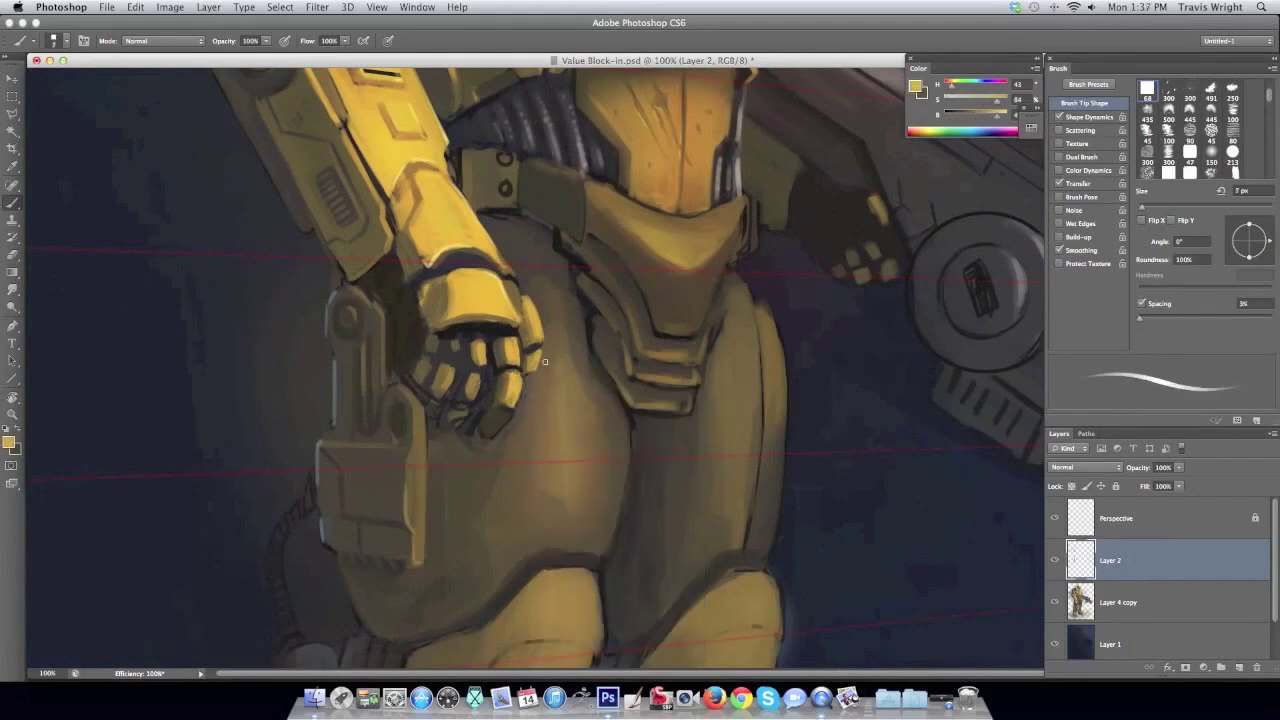
{"action": "left_click", "coordinate": [513, 367], "text": "alt"}
{"action": "left_click", "coordinate": [485, 382], "text": "alt"}
{"action": "left_click", "coordinate": [467, 345], "text": "alt"}
{"action": "left_click_drag", "start_coordinate": [485, 342], "coordinate": [485, 363]}
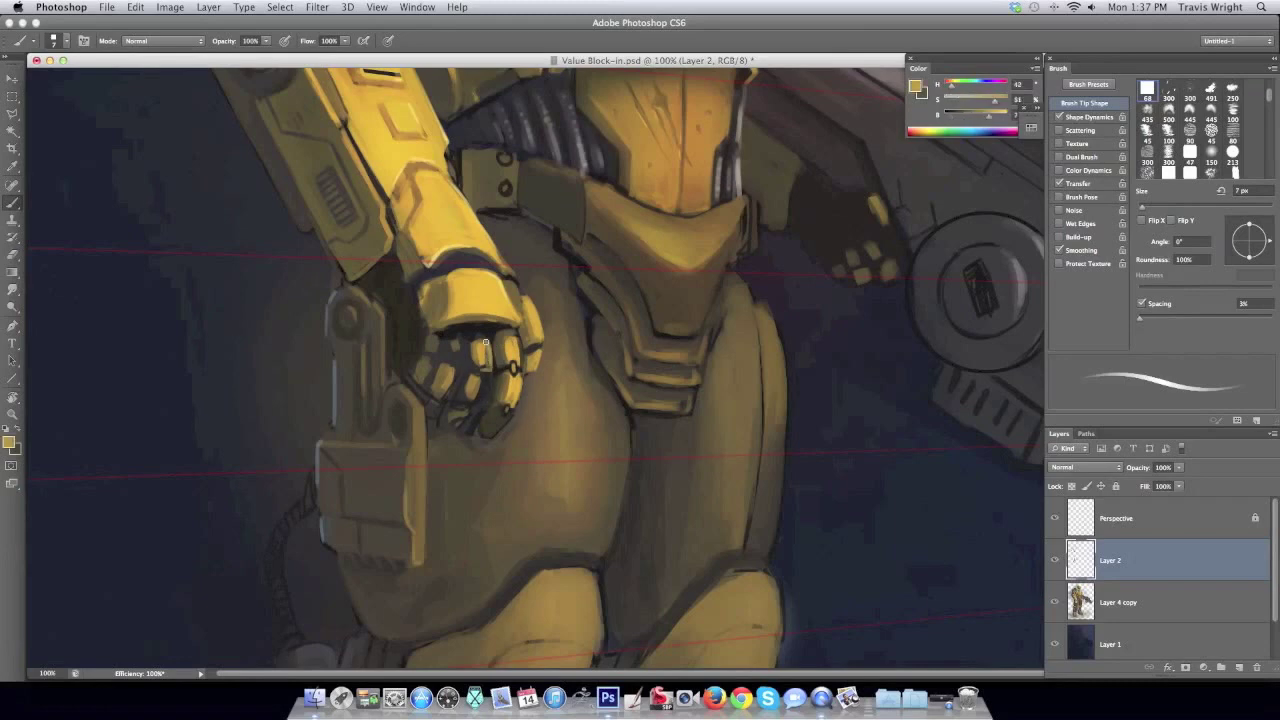
{"action": "left_click", "coordinate": [505, 422], "text": "alt"}
Paint dark strokes across the fingers with hard round brushes, growing to 18 px.
{"action": "right_click", "coordinate": [511, 413]}
{"action": "key", "text": "Escape"}
{"action": "right_click", "coordinate": [626, 386]}
{"action": "double_click", "coordinate": [645, 412]}
{"action": "left_click", "coordinate": [460, 410], "text": "alt"}
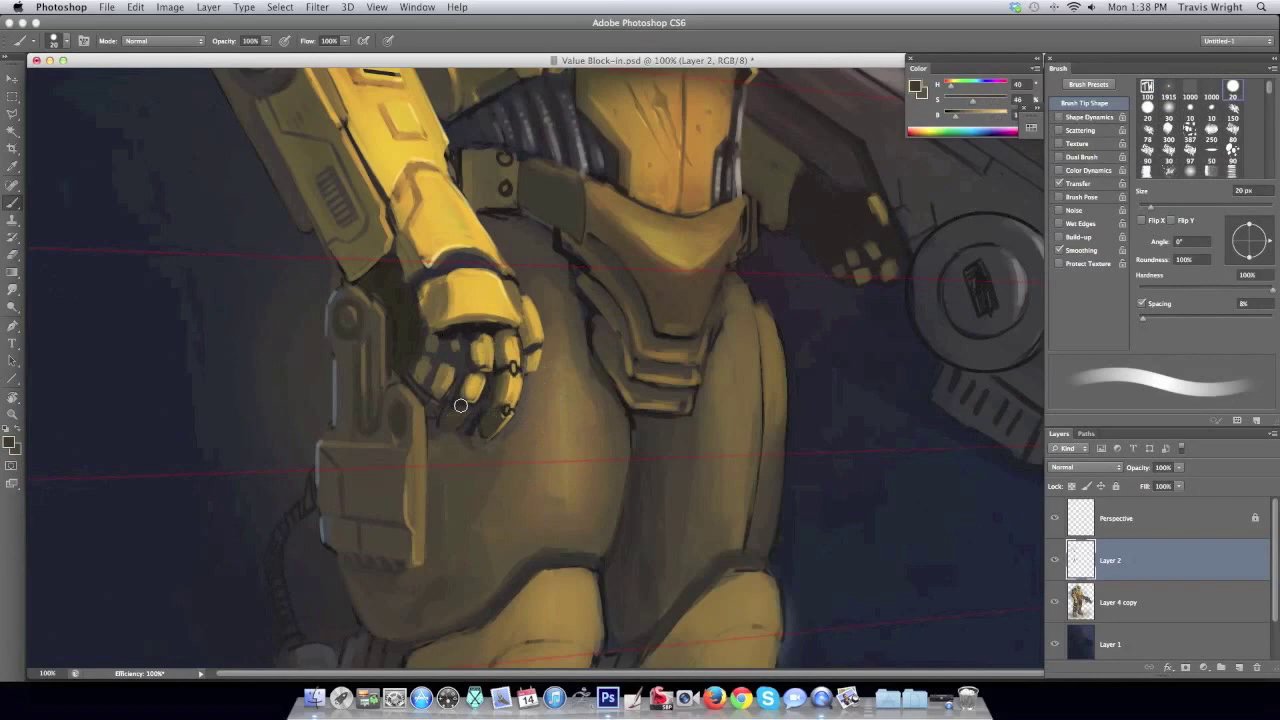
{"action": "right_click", "coordinate": [476, 436]}
{"action": "double_click", "coordinate": [495, 460]}
{"action": "mouse_move", "coordinate": [488, 400]}
{"action": "left_mouse_down"}
{"action": "mouse_move", "coordinate": [470, 350]}
{"action": "mouse_move", "coordinate": [474, 396]}
{"action": "left_mouse_up"}
{"action": "key", "text": "bracketright"}
{"action": "mouse_move", "coordinate": [432, 340]}
{"action": "left_mouse_down"}
{"action": "mouse_move", "coordinate": [420, 382]}
{"action": "mouse_move", "coordinate": [480, 401]}
{"action": "left_mouse_up"}
Flip the canvas horizontally and fill the gaps between the fingers with dark brown.
{"action": "key", "text": "ctrl+shift+h"}
{"action": "left_click", "coordinate": [808, 303], "text": "alt"}
{"action": "mouse_move", "coordinate": [796, 295]}
{"action": "left_mouse_down"}
{"action": "mouse_move", "coordinate": [800, 340]}
{"action": "mouse_move", "coordinate": [830, 392]}
{"action": "mouse_move", "coordinate": [831, 369]}
{"action": "left_mouse_up"}
{"action": "left_click_drag", "start_coordinate": [845, 295], "coordinate": [848, 368]}
Highlight individual fingers with lighter yellow sampled from the armour.
{"action": "left_click", "coordinate": [801, 301], "text": "alt"}
{"action": "mouse_move", "coordinate": [798, 290]}
{"action": "left_mouse_down"}
{"action": "mouse_move", "coordinate": [802, 365]}
{"action": "mouse_move", "coordinate": [822, 328]}
{"action": "mouse_move", "coordinate": [826, 360]}
{"action": "left_mouse_up"}
{"action": "left_click", "coordinate": [820, 310], "text": "alt"}
{"action": "left_click_drag", "start_coordinate": [845, 298], "coordinate": [846, 328]}
Add more light yellow finger highlights with a 9 px brush.
{"action": "right_click", "coordinate": [790, 316]}
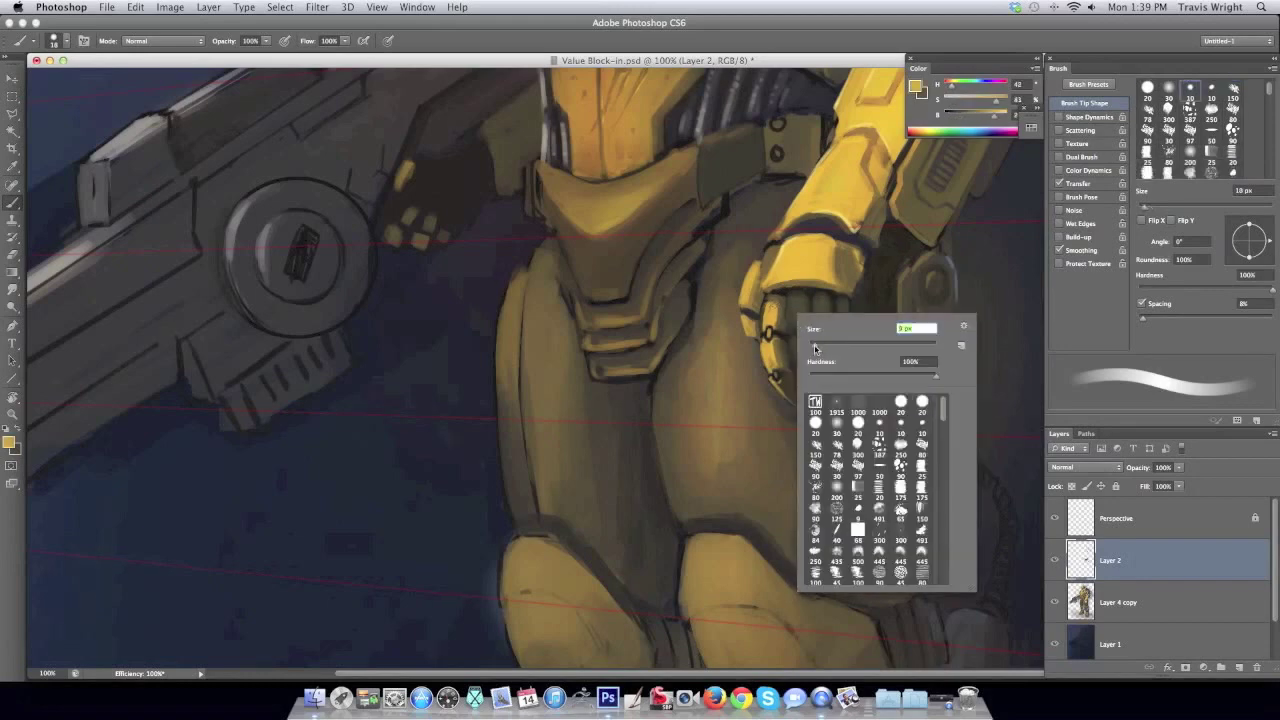
{"action": "left_click", "coordinate": [758, 265], "text": "alt"}
{"action": "mouse_move", "coordinate": [791, 298]}
{"action": "left_mouse_down"}
{"action": "mouse_move", "coordinate": [798, 358]}
{"action": "mouse_move", "coordinate": [822, 326]}
{"action": "left_mouse_up"}
{"action": "left_click", "coordinate": [797, 310], "text": "alt"}
{"action": "left_click_drag", "start_coordinate": [841, 298], "coordinate": [846, 342]}
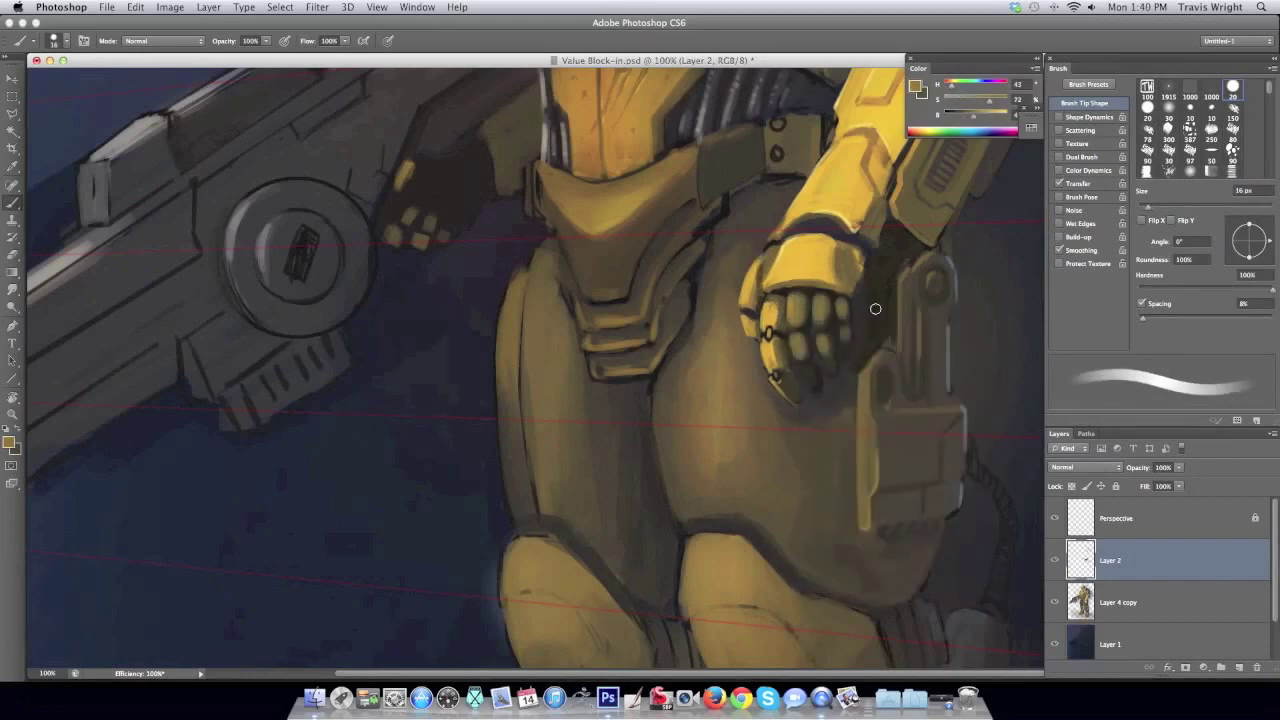
{"action": "left_click", "coordinate": [790, 296], "text": "alt"}
{"action": "mouse_move", "coordinate": [794, 294]}
{"action": "left_mouse_down"}
{"action": "mouse_move", "coordinate": [794, 320]}
{"action": "mouse_move", "coordinate": [812, 330]}
{"action": "mouse_move", "coordinate": [800, 360]}
{"action": "left_mouse_up"}
Resample brown and yellow, check the whole painting, flip it back, and zoom in on the hip.
{"action": "right_click", "coordinate": [850, 312]}
{"action": "left_click", "coordinate": [1230, 118]}
{"action": "left_click", "coordinate": [807, 340], "text": "alt"}
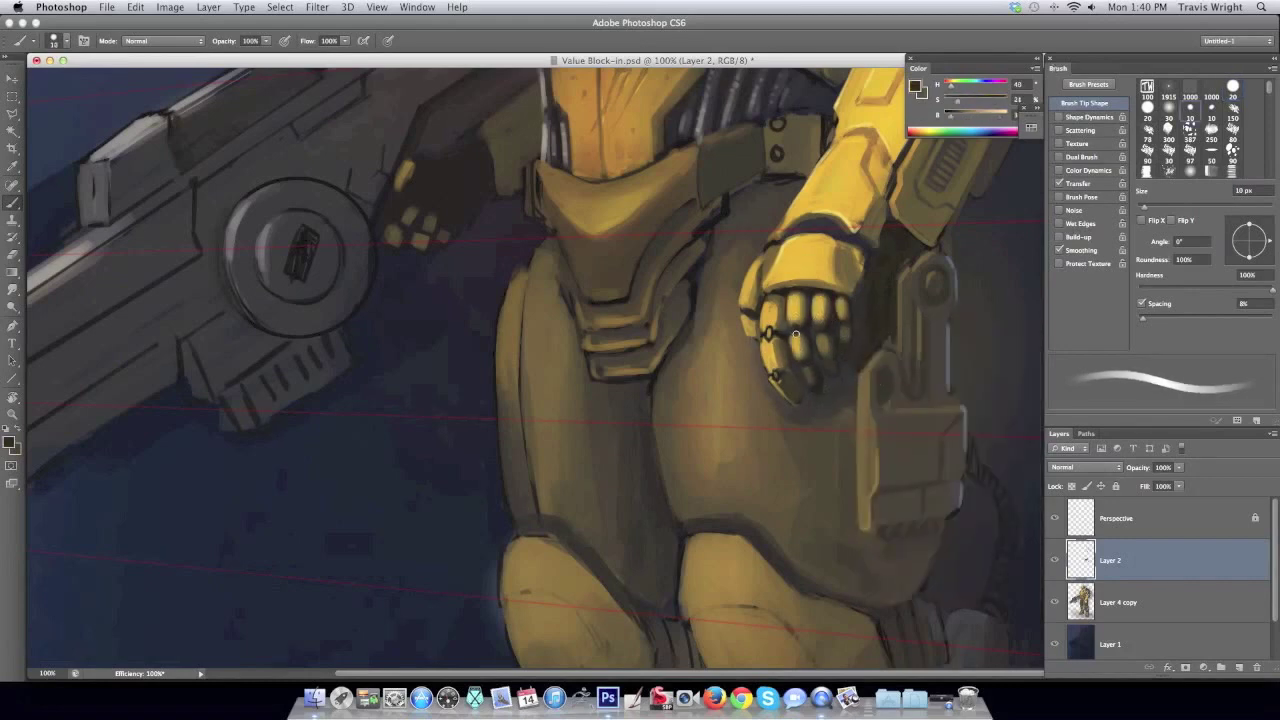
{"action": "left_click", "coordinate": [797, 318], "text": "alt"}
{"action": "key", "text": "bracketleft"}
{"action": "key", "text": "bracketleft"}
{"action": "key", "text": "bracketleft"}
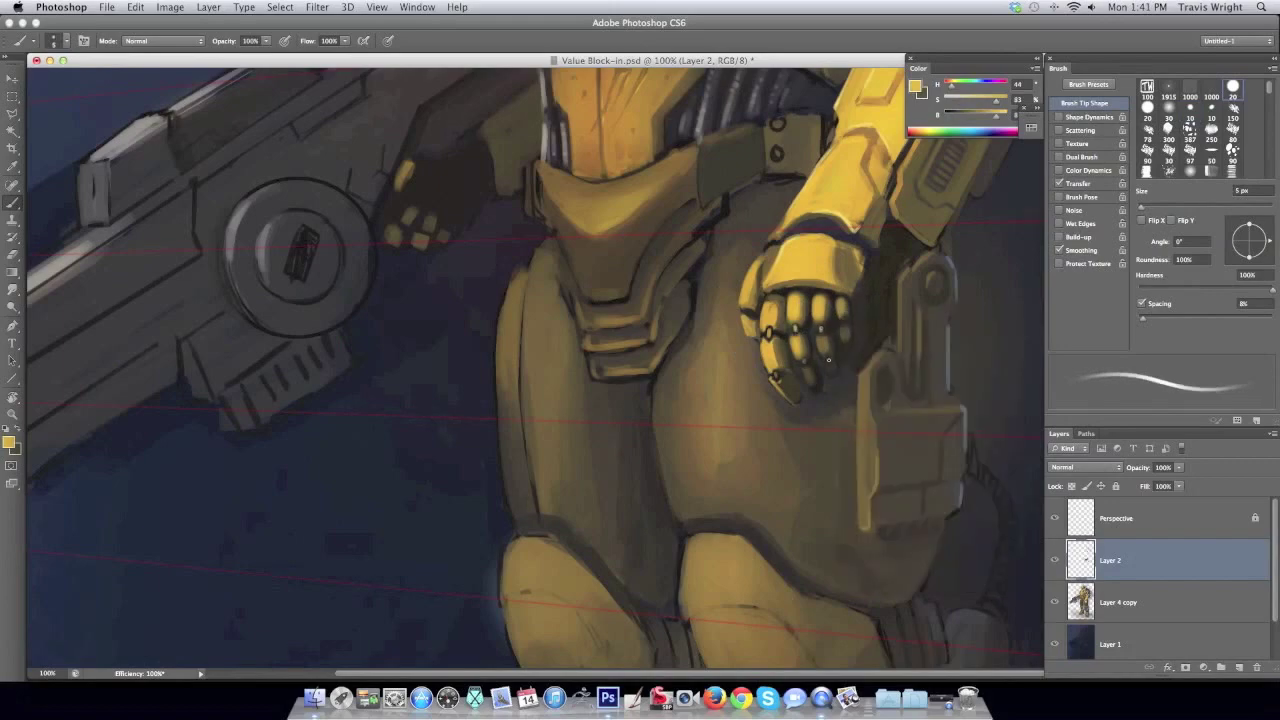
{"action": "key", "text": "ctrl+0"}
{"action": "key", "text": "ctrl+shift+h"}
{"action": "key", "text": "ctrl+1"}
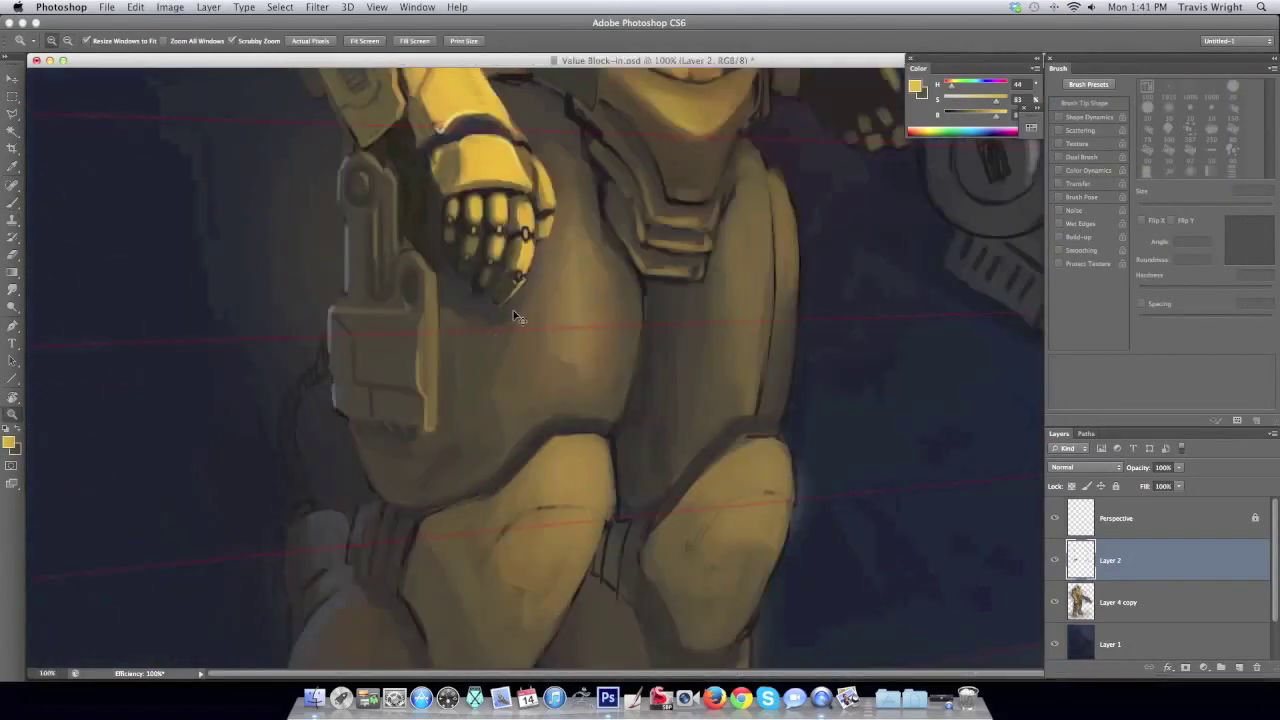
Start a Free Transform on a lasso selection of the hand, then commit it and return to the brush.
{"action": "key", "text": "l"}
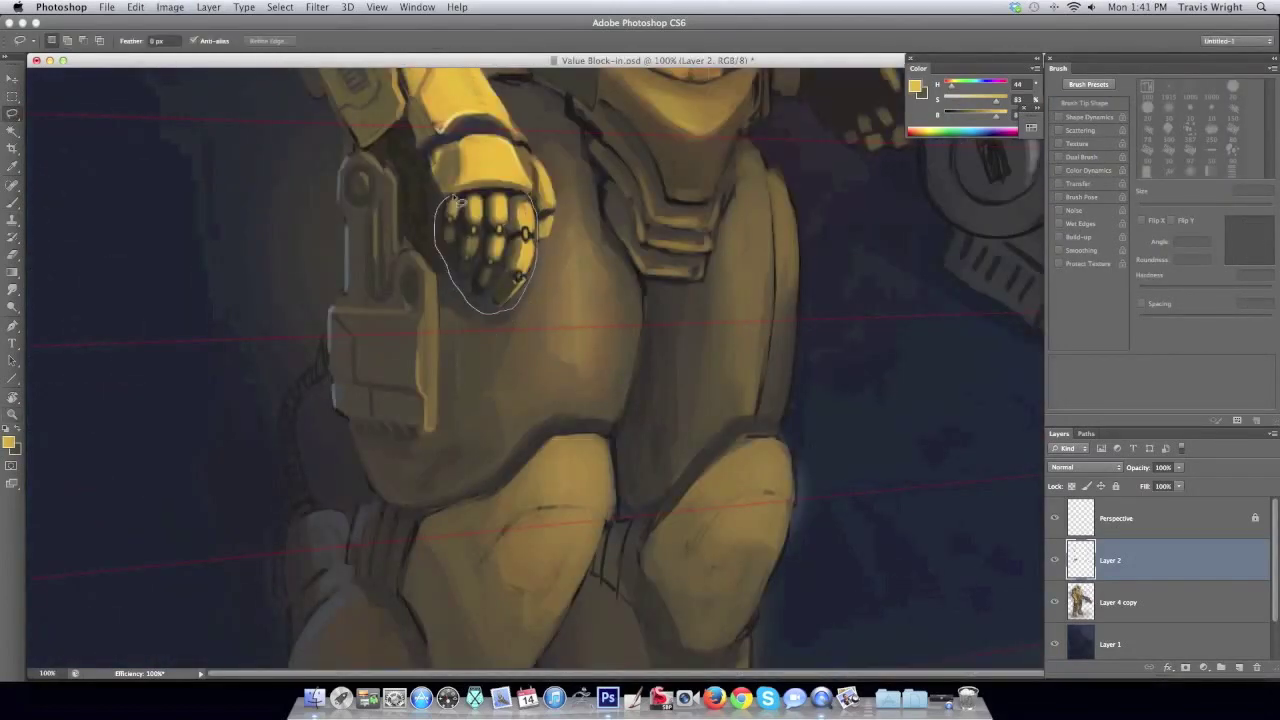
{"action": "key", "text": "ctrl+t"}
{"action": "key", "text": "Return"}
{"action": "key", "text": "w"}
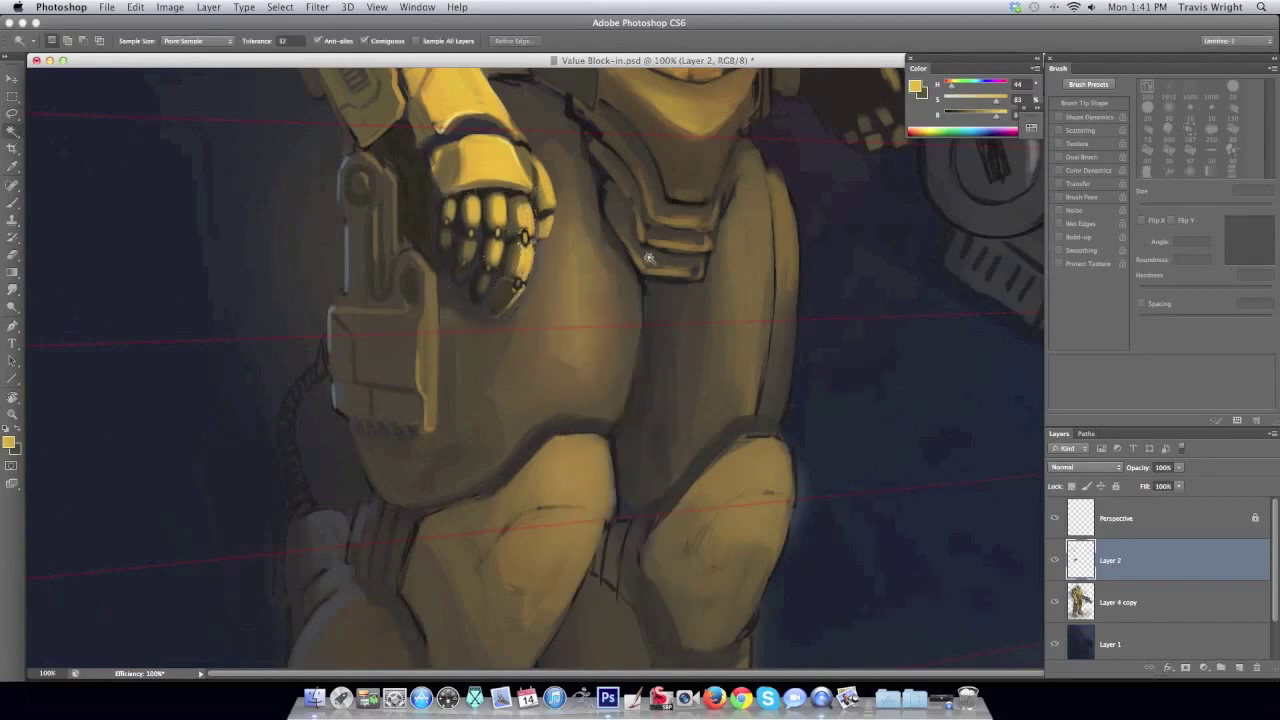
{"action": "key", "text": "b"}
Choose an angled, flattened 10 px brush and sample dark brown and light tan from the hand.
{"action": "left_click", "coordinate": [488, 204], "text": "alt"}
{"action": "left_click", "coordinate": [482, 265], "text": "alt"}
{"action": "right_click", "coordinate": [556, 216]}
{"action": "double_click", "coordinate": [685, 330]}
{"action": "left_click", "coordinate": [472, 197], "text": "alt"}
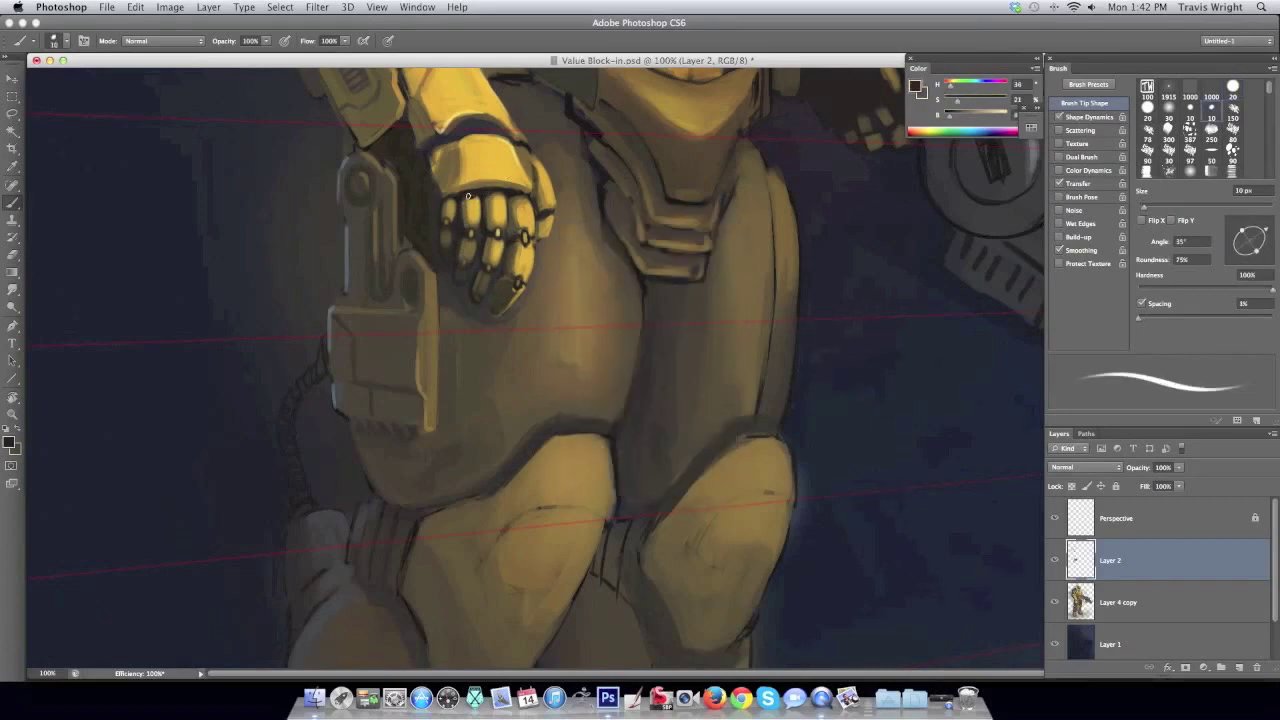
{"action": "left_click", "coordinate": [449, 183], "text": "alt"}
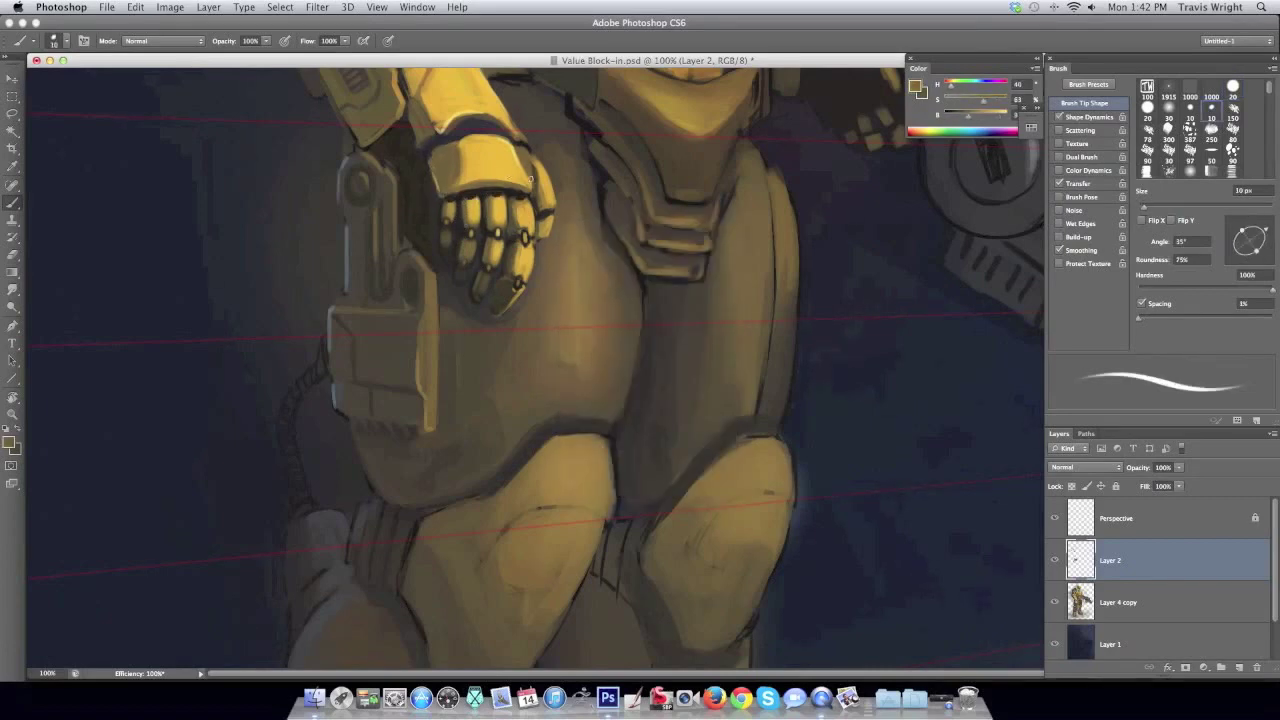
{"action": "left_click", "coordinate": [597, 213], "text": "alt"}
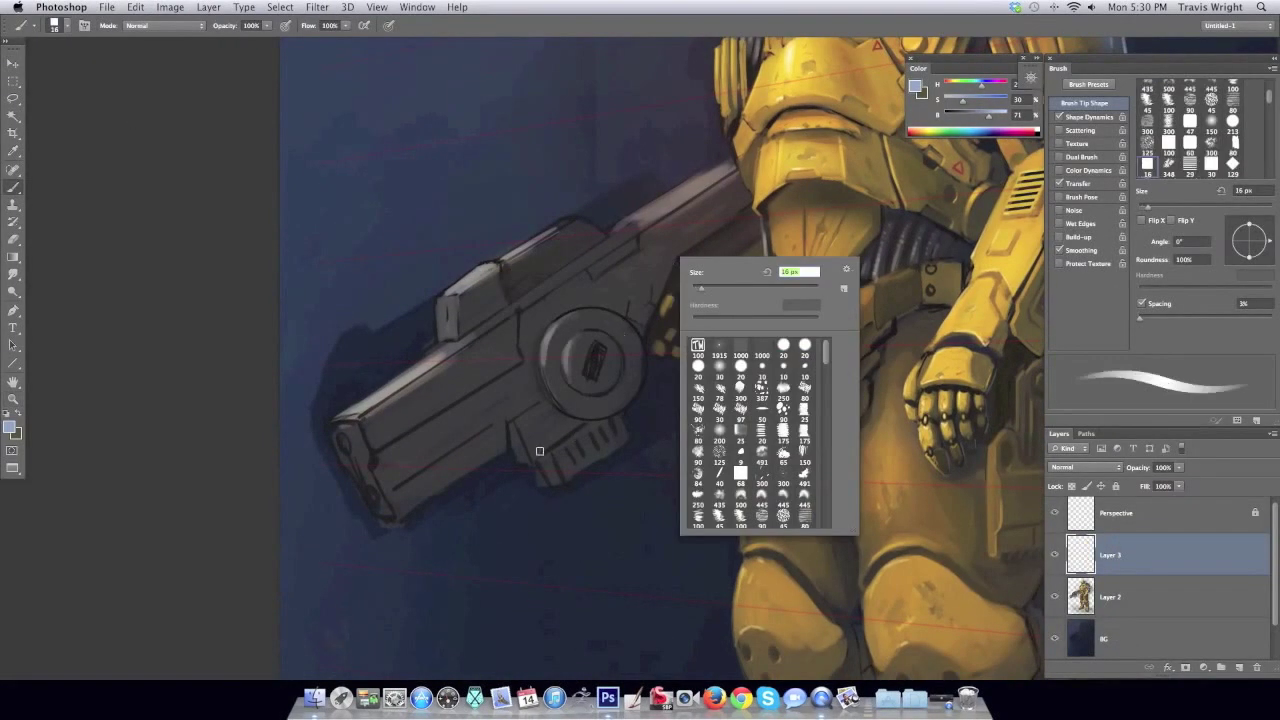
Lasso the gun's long upper edge and paint a light highlight strip along it.
{"action": "key", "text": "l"}
{"action": "left_click", "coordinate": [517, 317]}
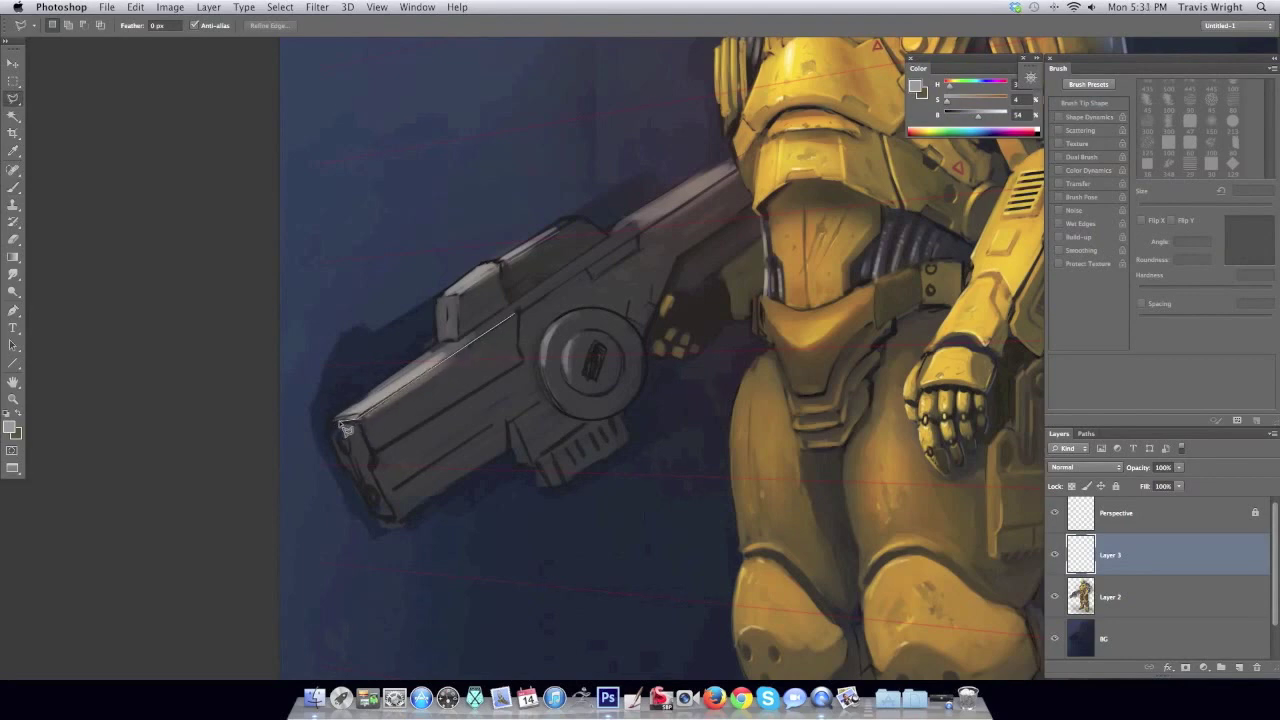
{"action": "left_click", "coordinate": [323, 424]}
{"action": "left_click", "coordinate": [440, 343]}
{"action": "left_click", "coordinate": [609, 236]}
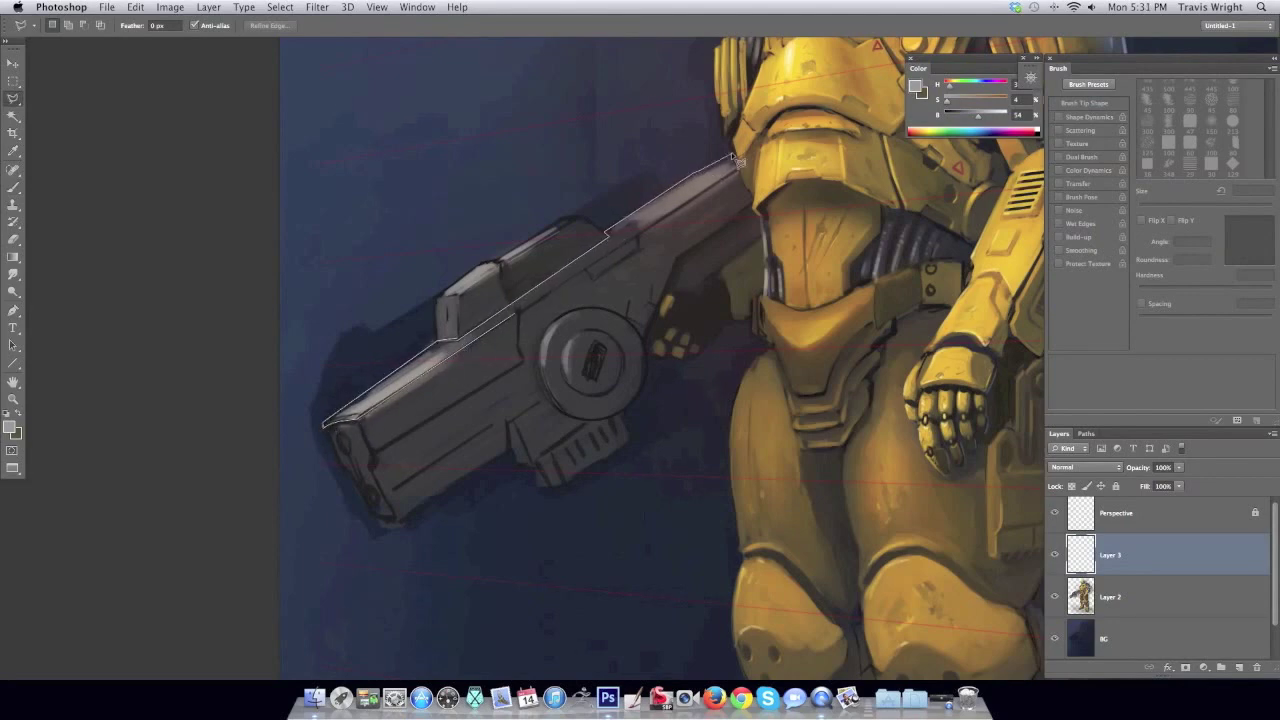
{"action": "left_click", "coordinate": [517, 317]}
{"action": "key", "text": "b"}
{"action": "right_click", "coordinate": [448, 368]}
{"action": "key", "text": "Escape"}
{"action": "mouse_move", "coordinate": [486, 328]}
{"action": "left_mouse_down"}
{"action": "mouse_move", "coordinate": [707, 173]}
{"action": "mouse_move", "coordinate": [651, 213]}
{"action": "left_mouse_up"}
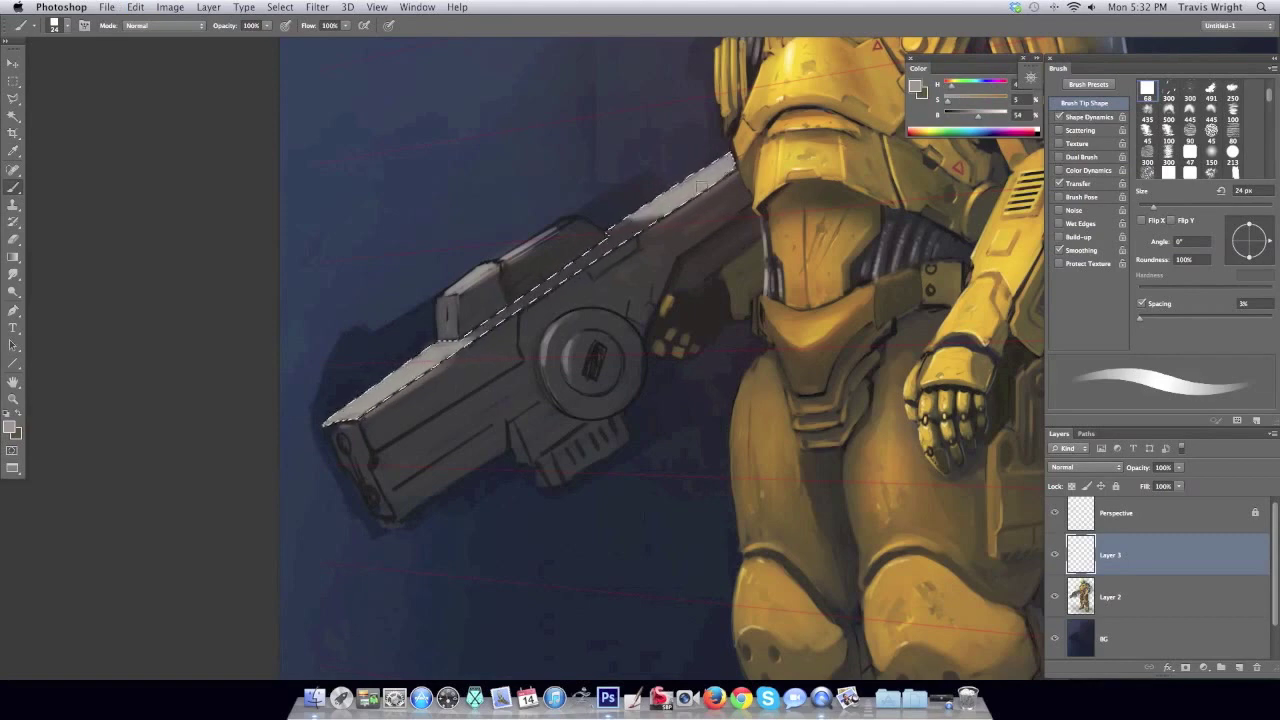
Deselect and Magic Wand-select the top face of the gun's raised block for painting.
{"action": "key", "text": "l"}
{"action": "key", "text": "ctrl+d"}
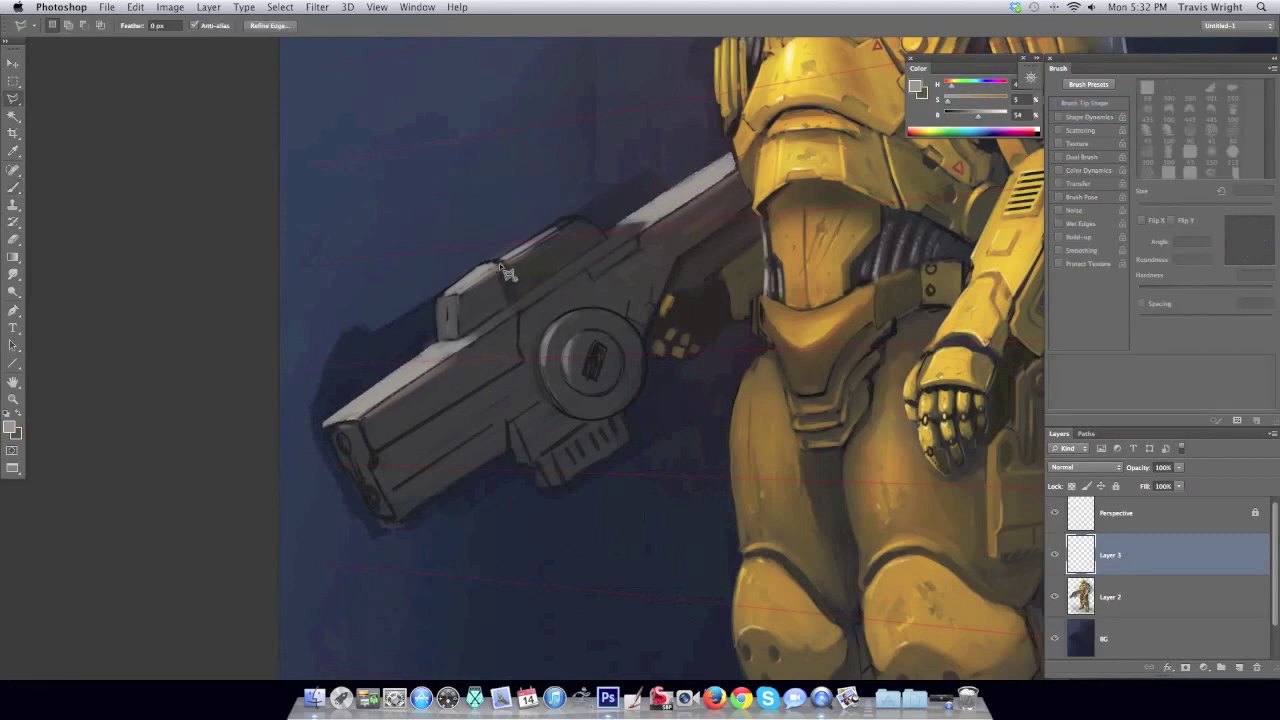
{"action": "key", "text": "b"}
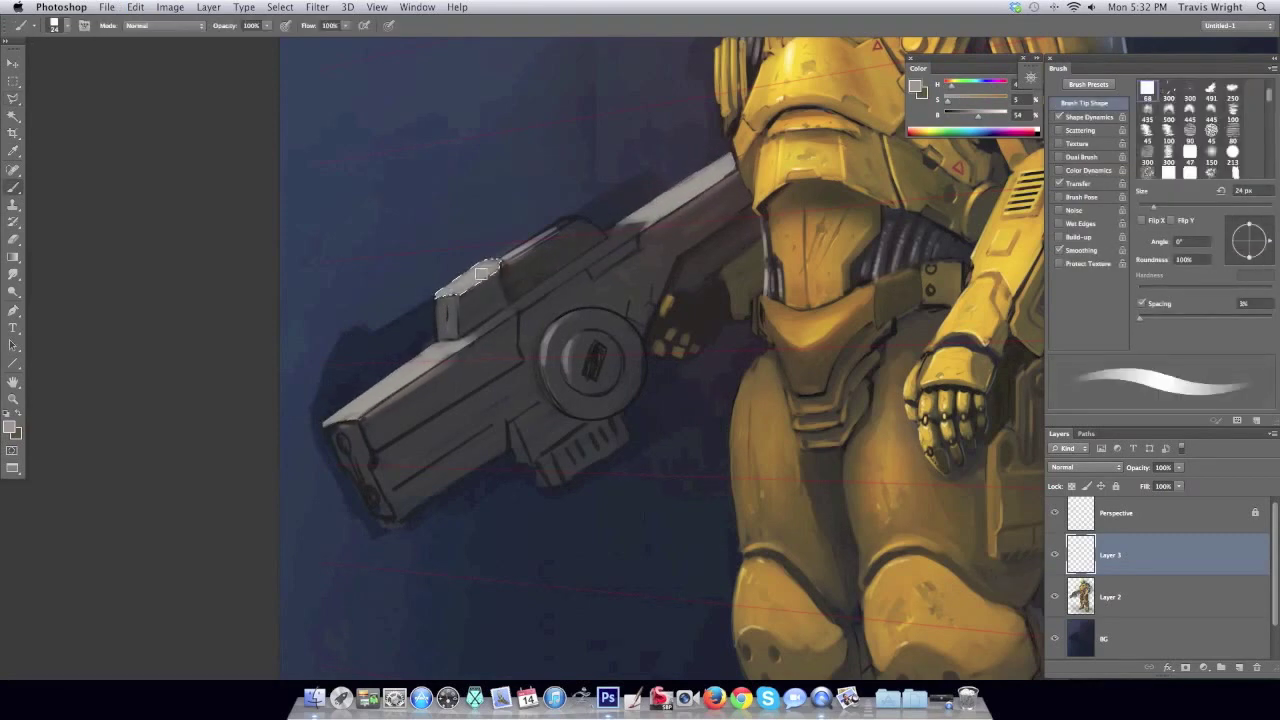
{"action": "key", "text": "w"}
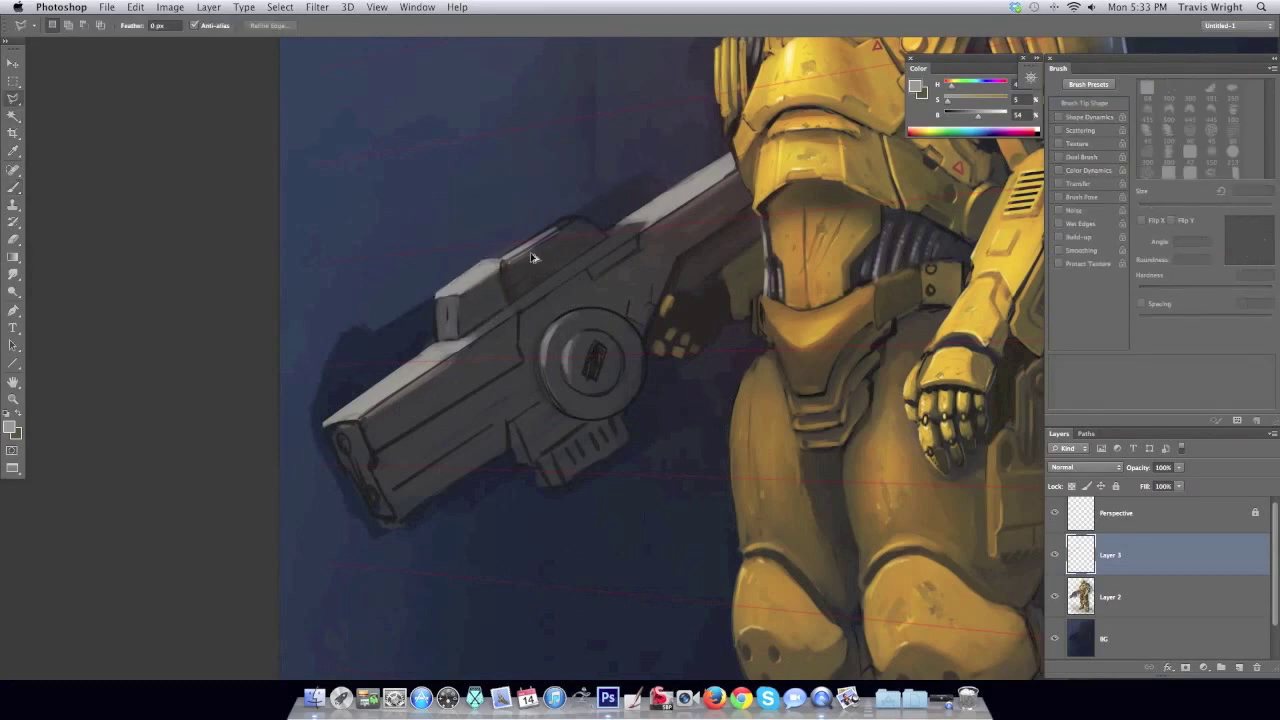
{"action": "left_click", "coordinate": [462, 280]}
{"action": "key", "text": "b"}
{"action": "right_click", "coordinate": [540, 248]}
{"action": "key", "text": "Escape"}
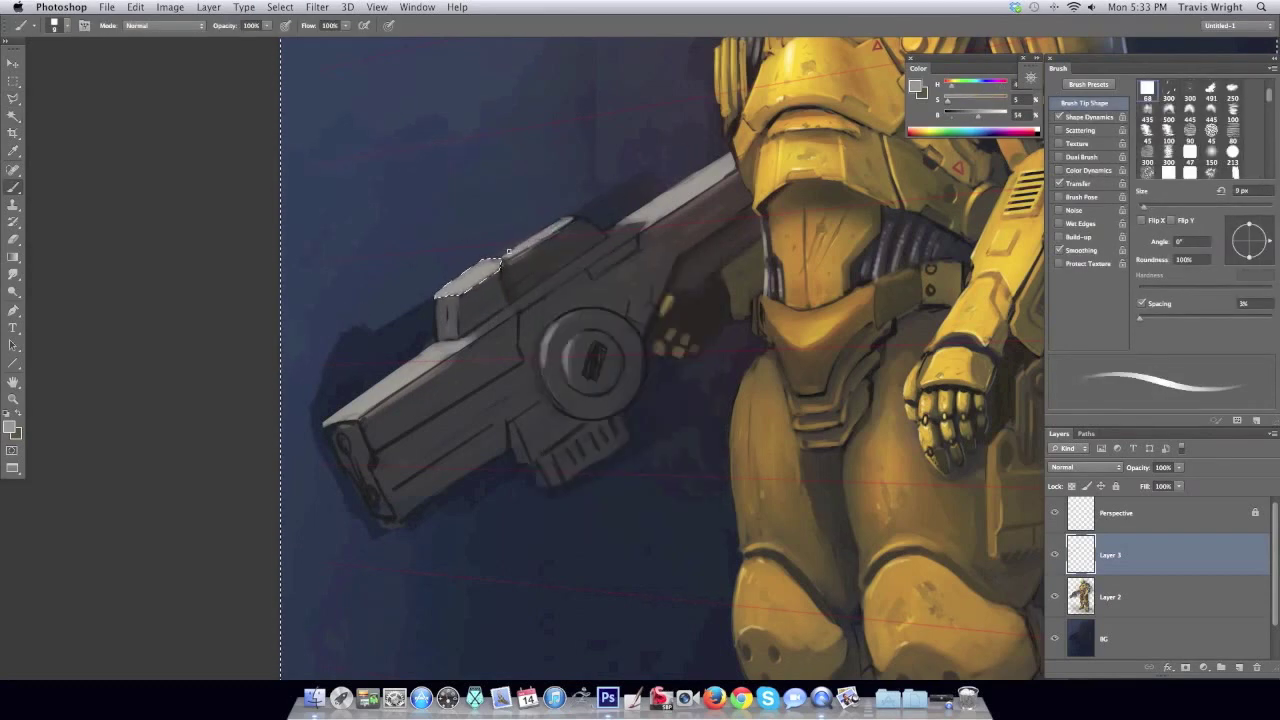
Outline the raised block's edge with the lasso, then fit the painting on screen.
{"action": "key", "text": "l"}
{"action": "key", "text": "ctrl+d"}
{"action": "left_click_drag", "start_coordinate": [577, 218], "coordinate": [503, 265]}
{"action": "key", "text": "b"}
{"action": "right_click", "coordinate": [575, 218]}
{"action": "key", "text": "Escape"}
{"action": "key", "text": "z"}
{"action": "key", "text": "ctrl+0"}
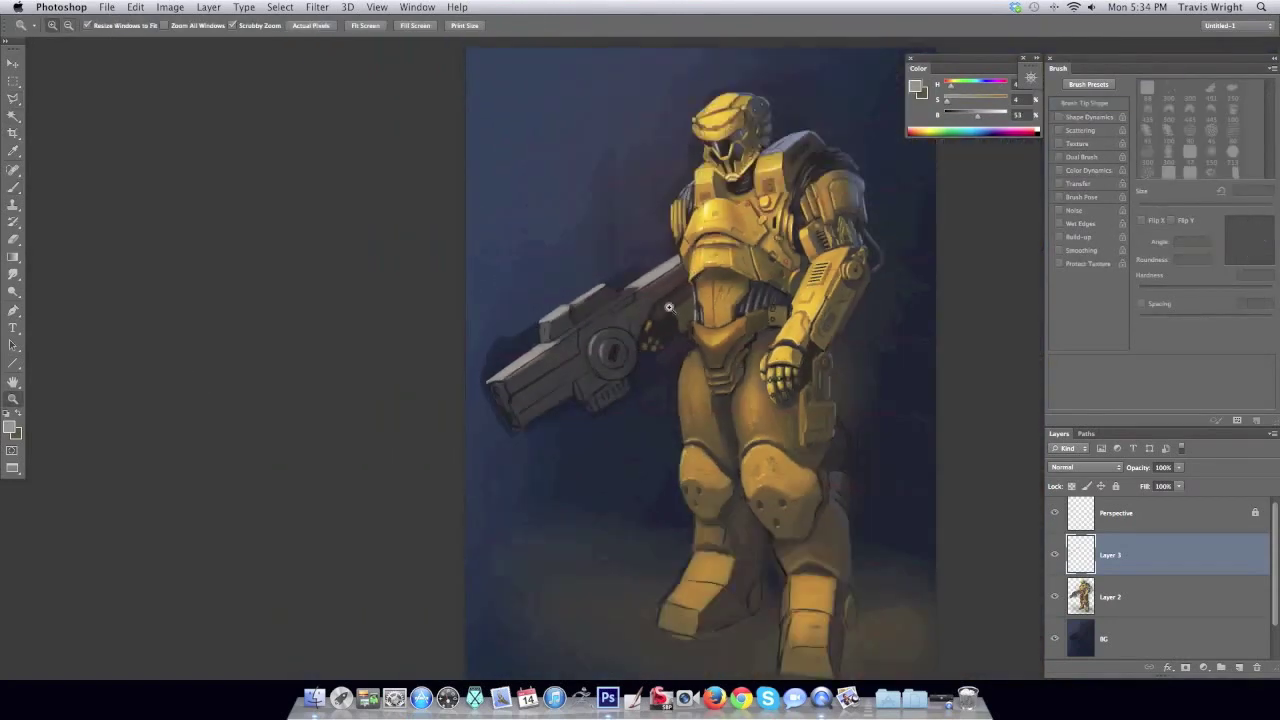
Zoom in on the gun and pick up its grey with a smaller brush.
{"action": "left_click", "coordinate": [690, 317]}
{"action": "key", "text": "b"}
{"action": "right_click", "coordinate": [551, 340]}
{"action": "key", "text": "Escape"}
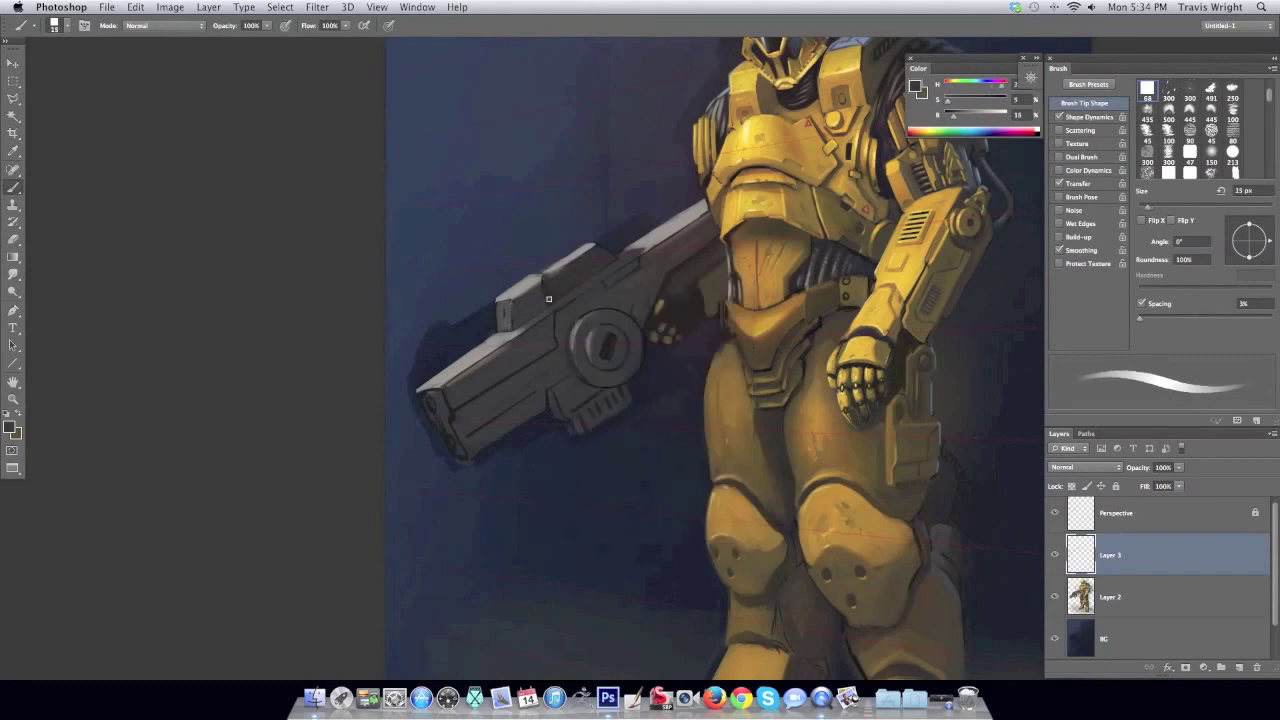
{"action": "left_click", "coordinate": [554, 315], "text": "alt"}
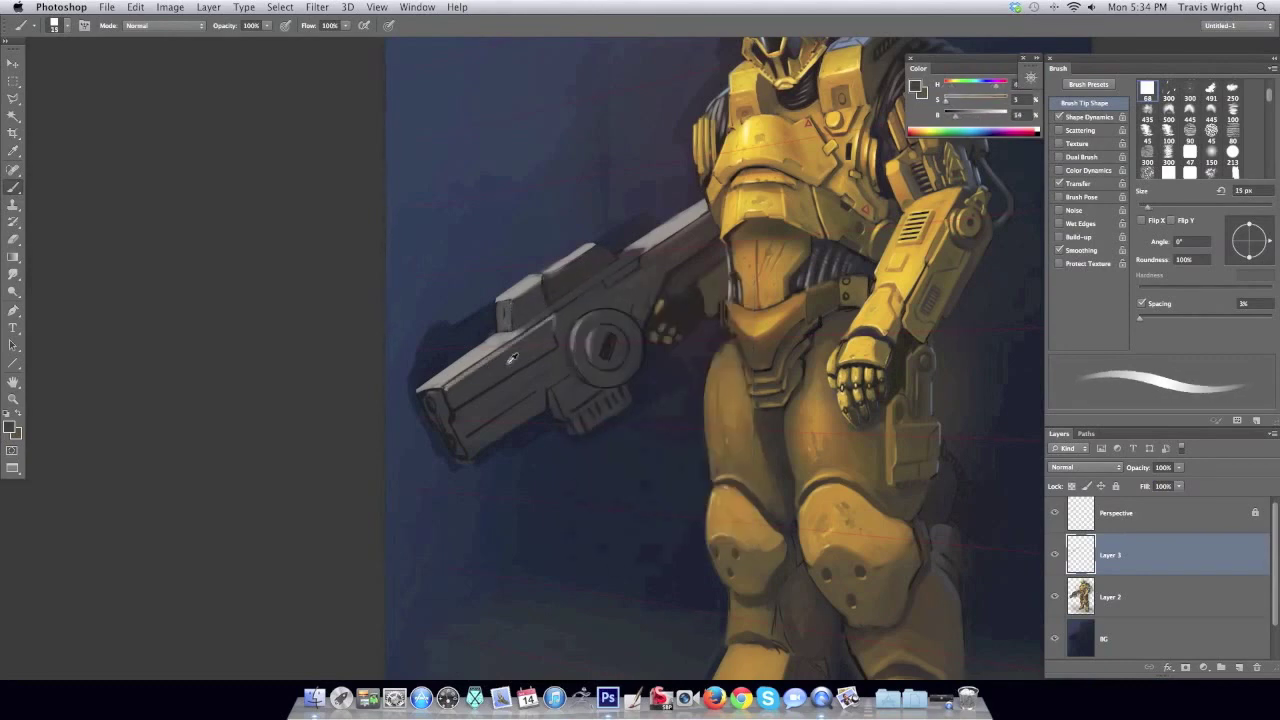
{"action": "key", "text": "bracketleft"}
{"action": "key", "text": "bracketleft"}
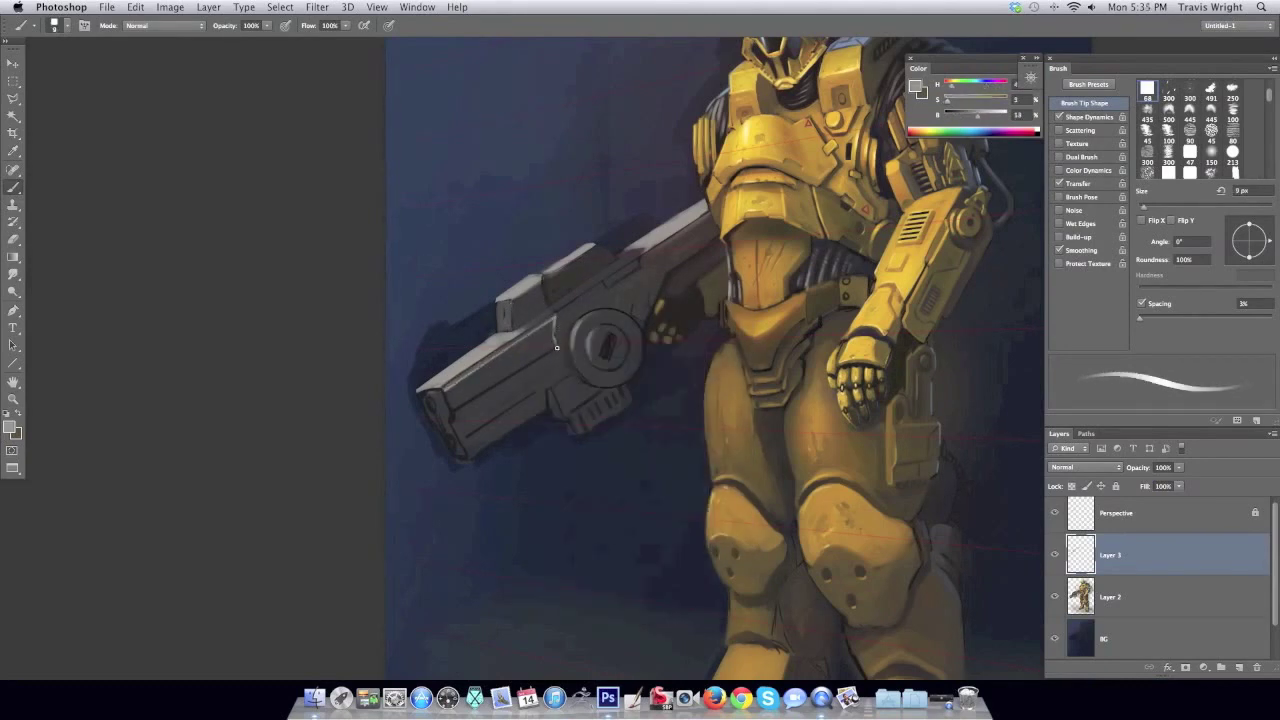
{"action": "right_click", "coordinate": [438, 389]}
{"action": "key", "text": "l"}
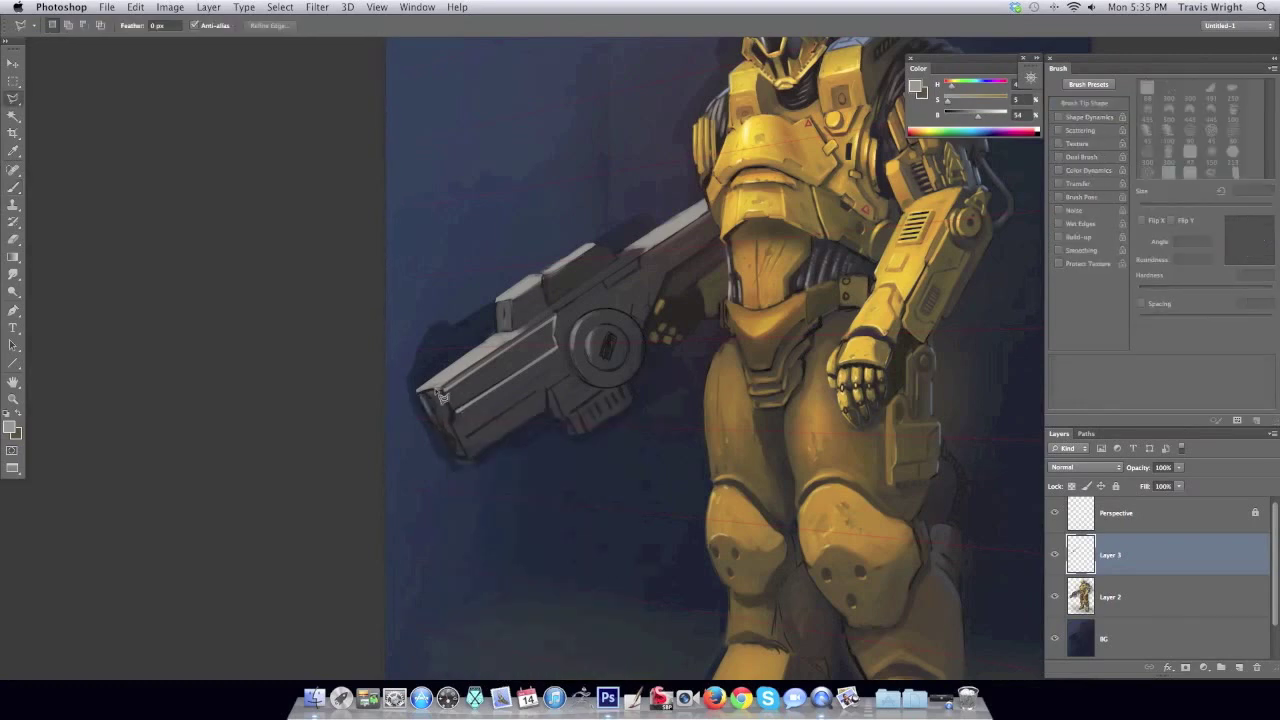
{"action": "key", "text": "b"}
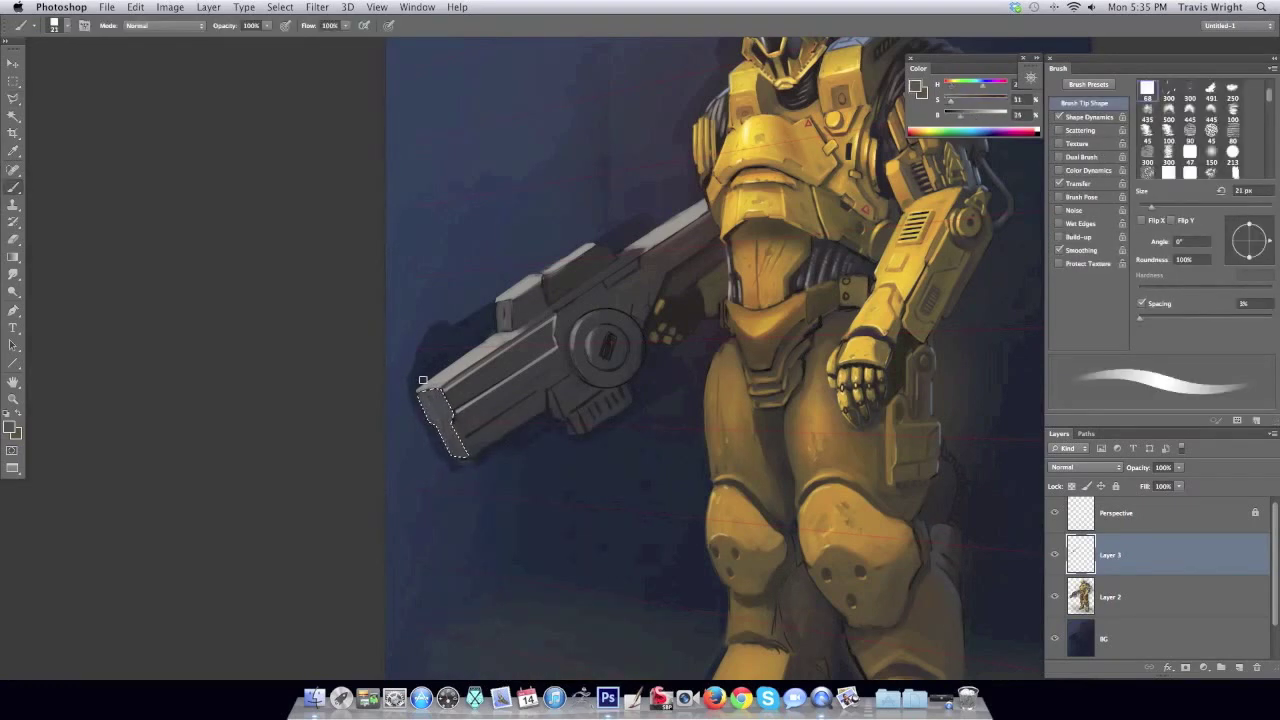
Select the barrel's lower face with the Polygonal Lasso, paint it, and deselect.
{"action": "key", "text": "l"}
{"action": "left_click", "coordinate": [455, 412]}
{"action": "left_click", "coordinate": [546, 386]}
{"action": "left_click", "coordinate": [548, 413]}
{"action": "left_click", "coordinate": [455, 418]}
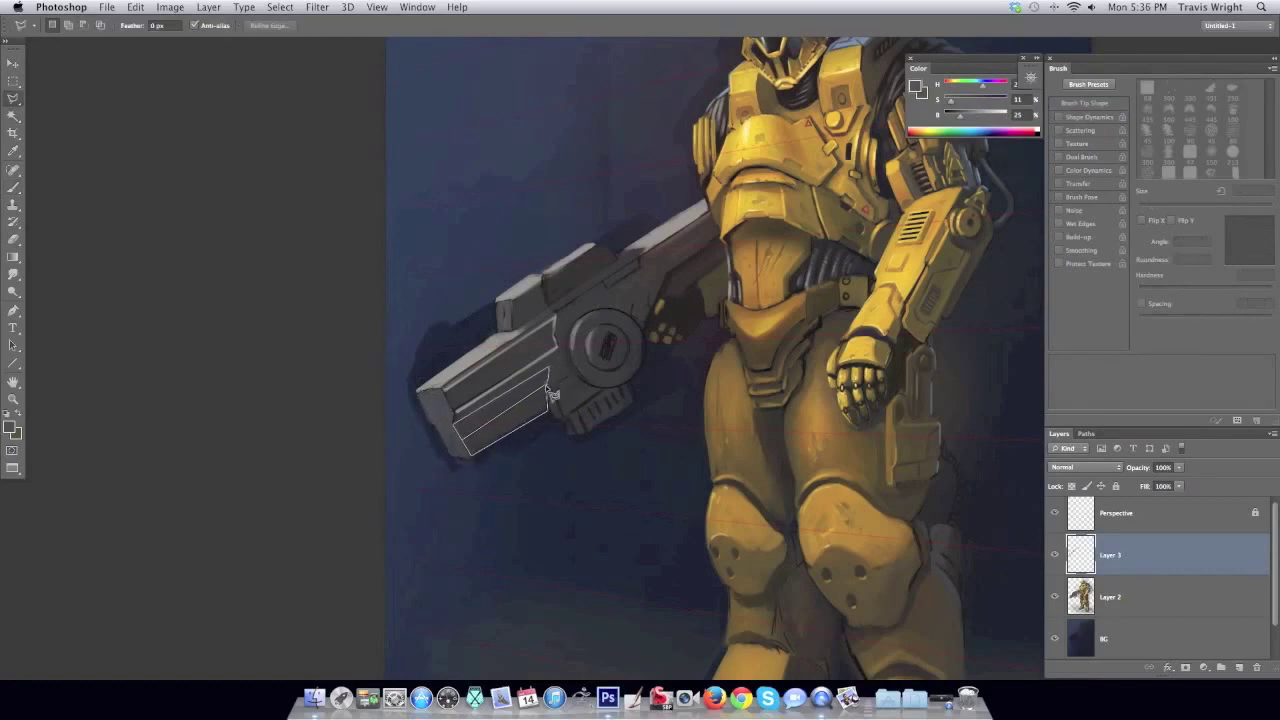
{"action": "left_click", "coordinate": [457, 414]}
{"action": "key", "text": "b"}
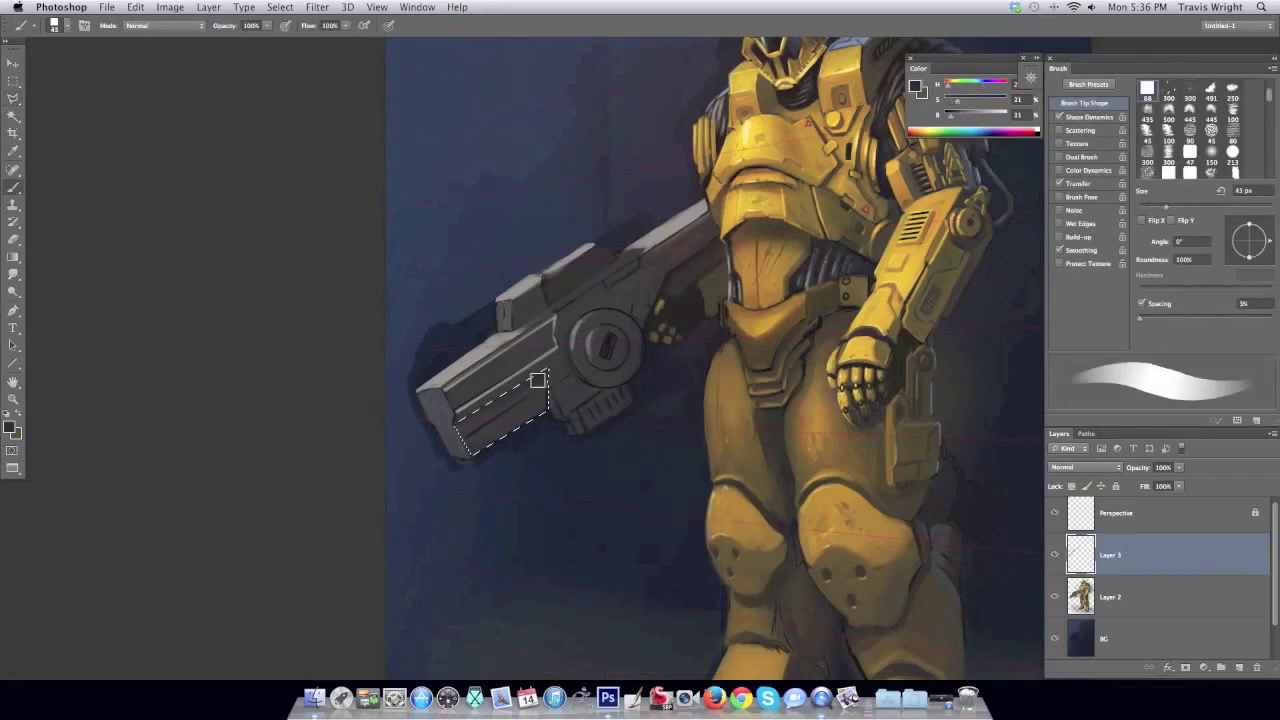
{"action": "left_click_drag", "start_coordinate": [480, 425], "coordinate": [500, 437]}
{"action": "key", "text": "ctrl+d"}
Flip the canvas back and forth to check the barrel and resize the brush.
{"action": "key", "text": "h"}
{"action": "key", "text": "l"}
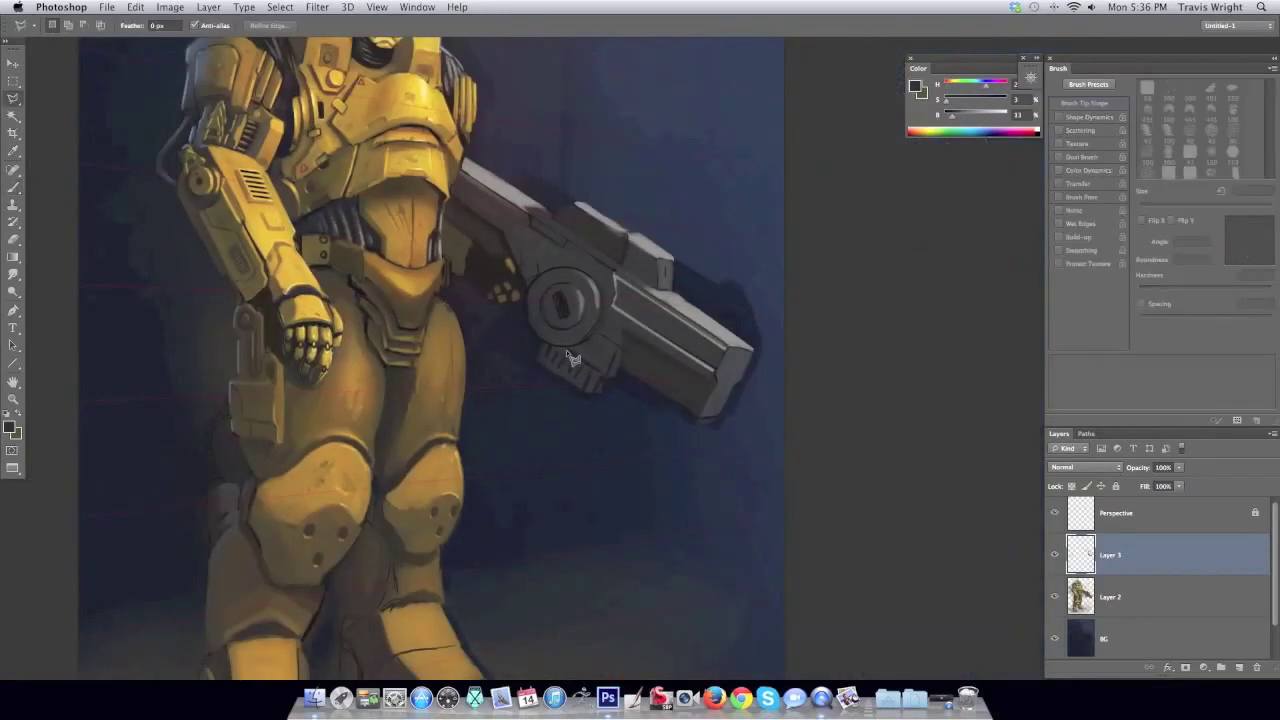
{"action": "key", "text": "b"}
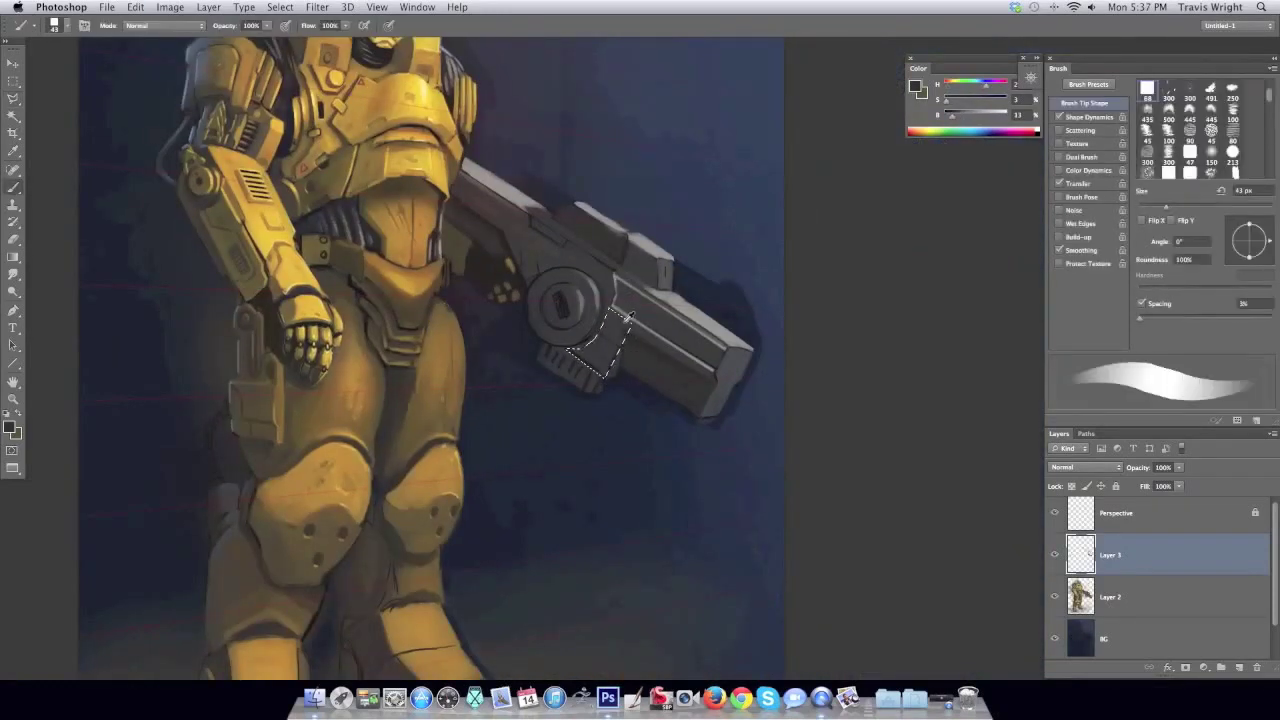
{"action": "key", "text": "w"}
{"action": "key", "text": "h"}
{"action": "left_click_drag", "start_coordinate": [470, 291], "coordinate": [480, 287]}
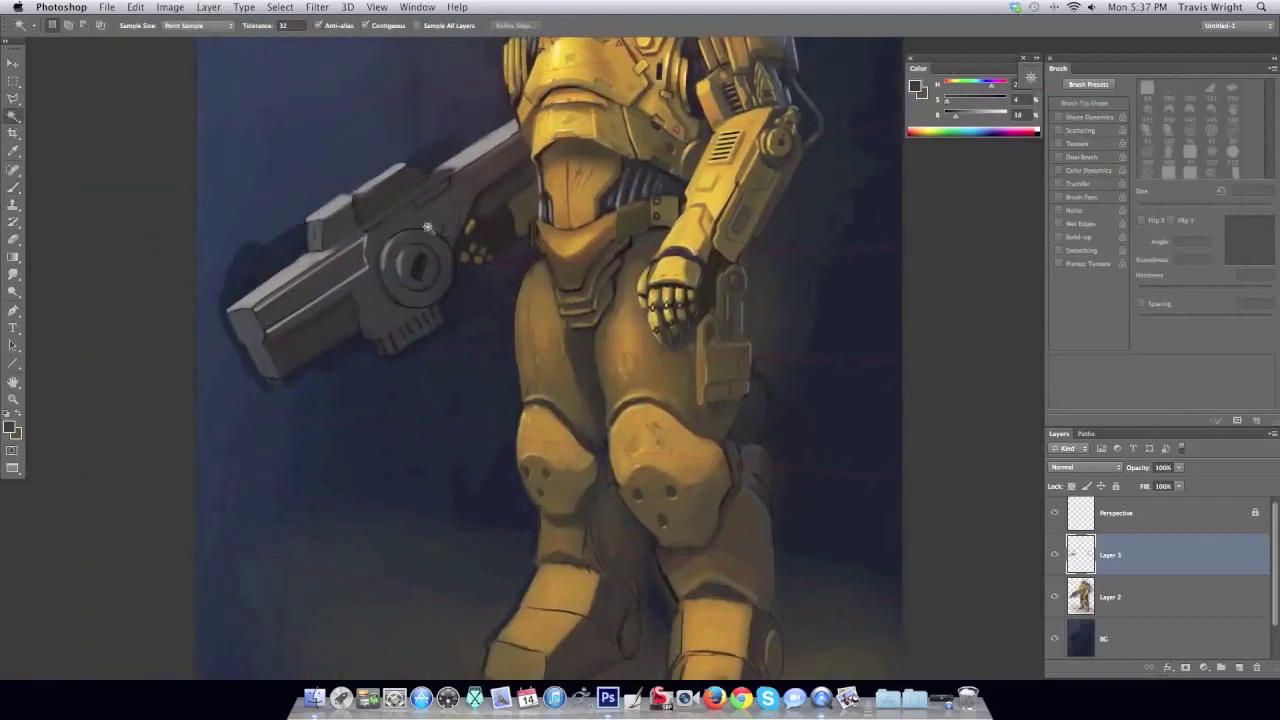
{"action": "key", "text": "b"}
{"action": "right_click", "coordinate": [410, 380]}
{"action": "key", "text": "Escape"}
{"action": "key", "text": "h"}
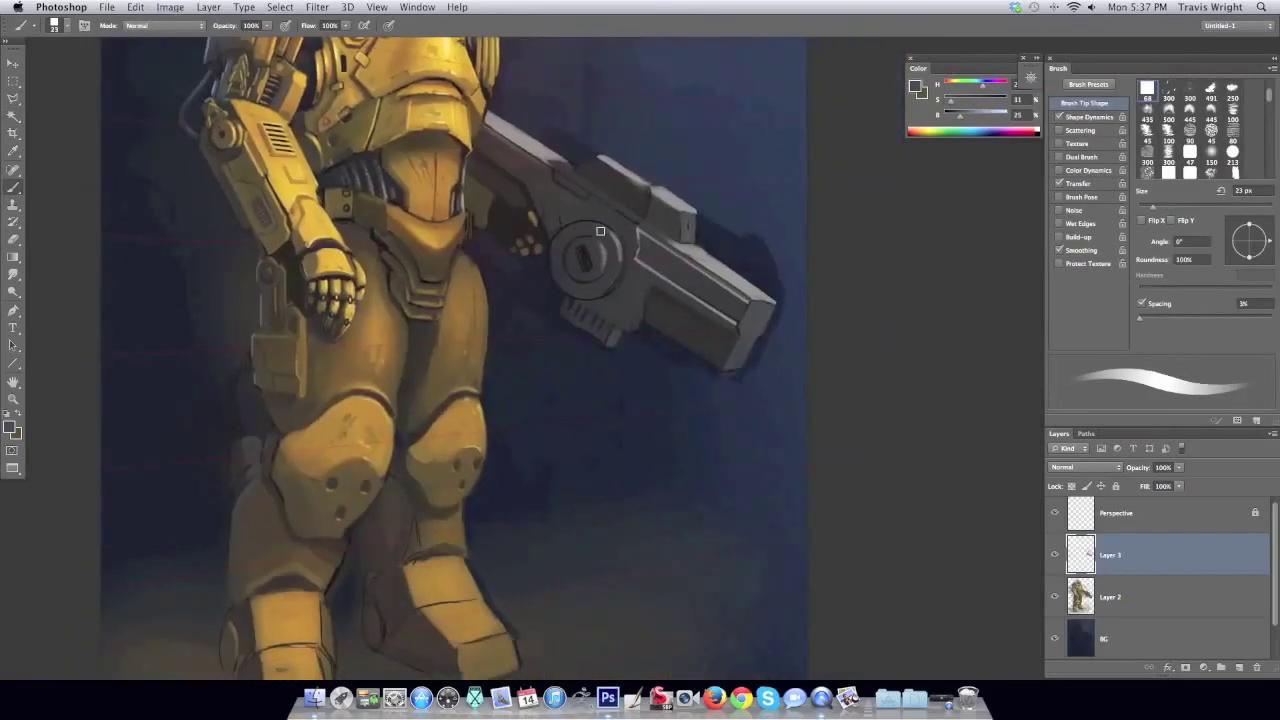
{"action": "key", "text": "m"}
{"action": "key", "text": "shift+m"}
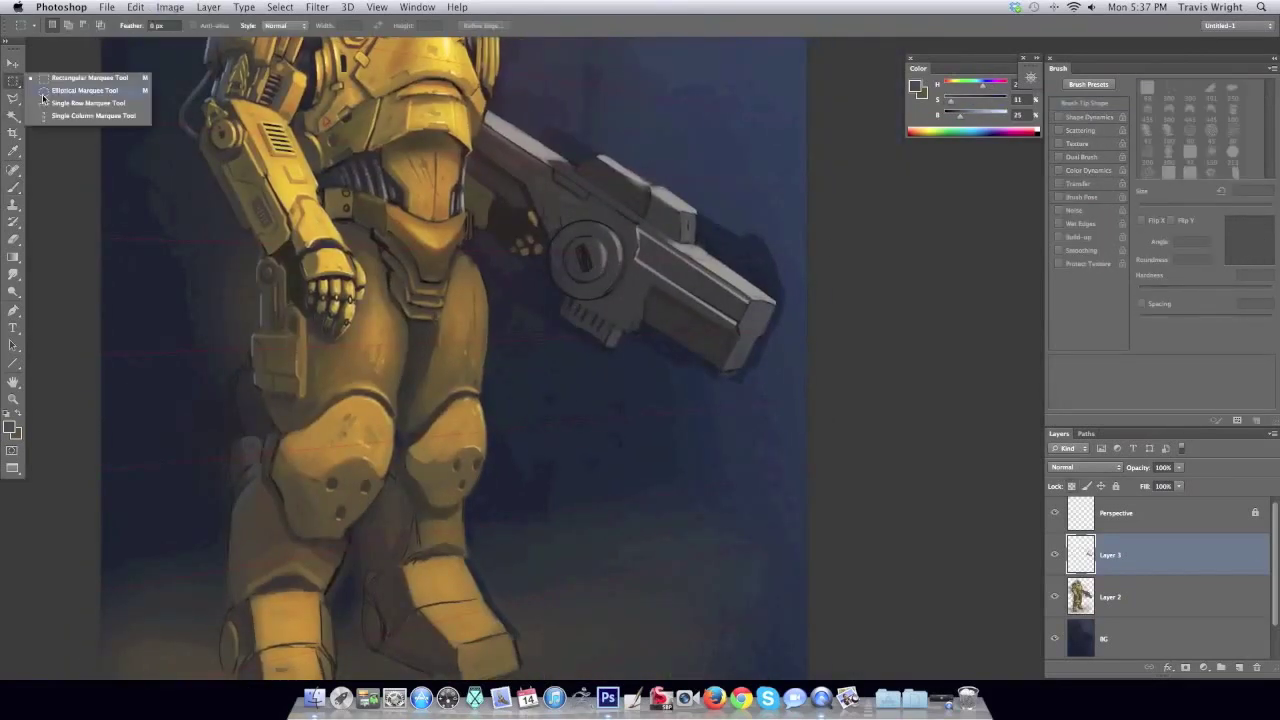
Create Layer 4 with a circular selection on the gun's drum and a 17 px brush.
{"action": "left_click_drag", "start_coordinate": [548, 294], "coordinate": [620, 222]}
{"action": "key", "text": "ctrl+shift+n"}
{"action": "left_click", "coordinate": [765, 295]}
{"action": "key", "text": "b"}
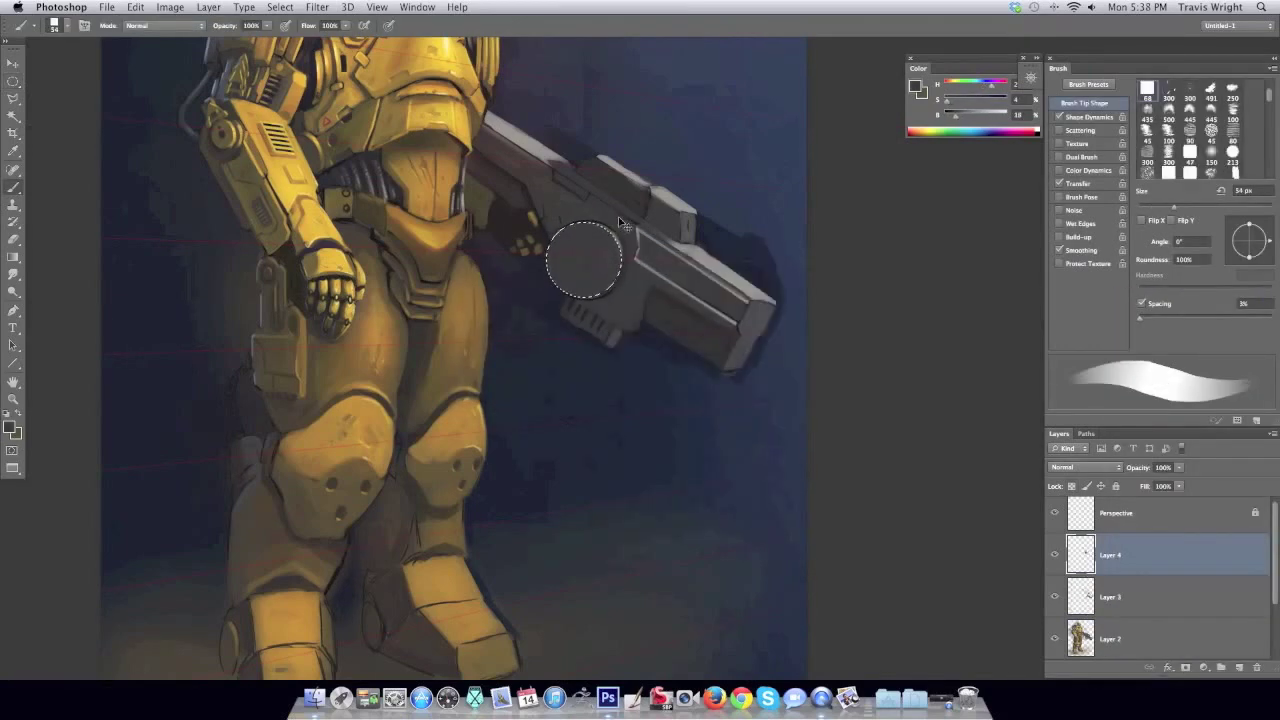
{"action": "right_click", "coordinate": [620, 222]}
{"action": "key", "text": "ctrl+shift+i"}
{"action": "right_click", "coordinate": [414, 225]}
{"action": "key", "text": "Return"}
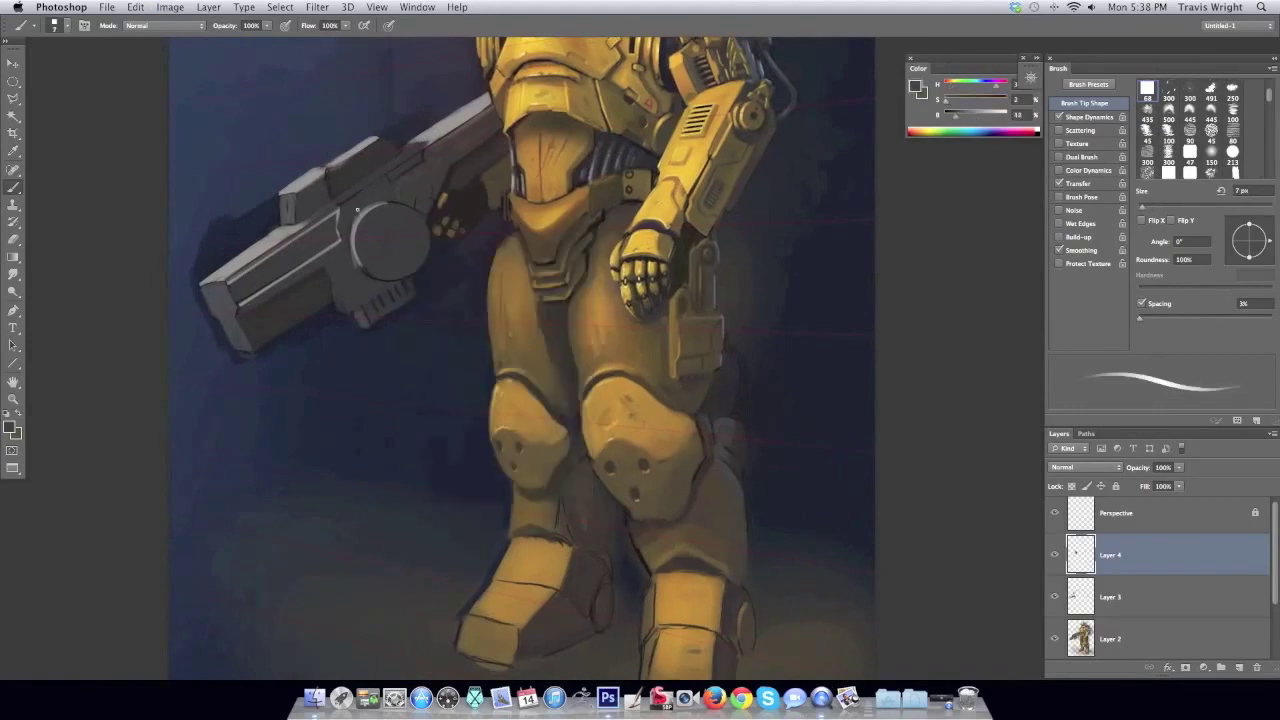
{"action": "right_click", "coordinate": [440, 250]}
{"action": "key", "text": "Return"}
Select and rotate an ellipse inside the drum, then paint its inside darker.
{"action": "key", "text": "m"}
{"action": "mouse_move", "coordinate": [362, 212]}
{"action": "left_mouse_down"}
{"action": "mouse_move", "coordinate": [423, 272]}
{"action": "mouse_move", "coordinate": [446, 272]}
{"action": "left_mouse_up"}
{"action": "key", "text": "ctrl+t"}
{"action": "key", "text": "Return"}
{"action": "key", "text": "b"}
{"action": "right_click", "coordinate": [408, 228]}
{"action": "key", "text": "Return"}
{"action": "left_click_drag", "start_coordinate": [389, 266], "coordinate": [407, 262]}
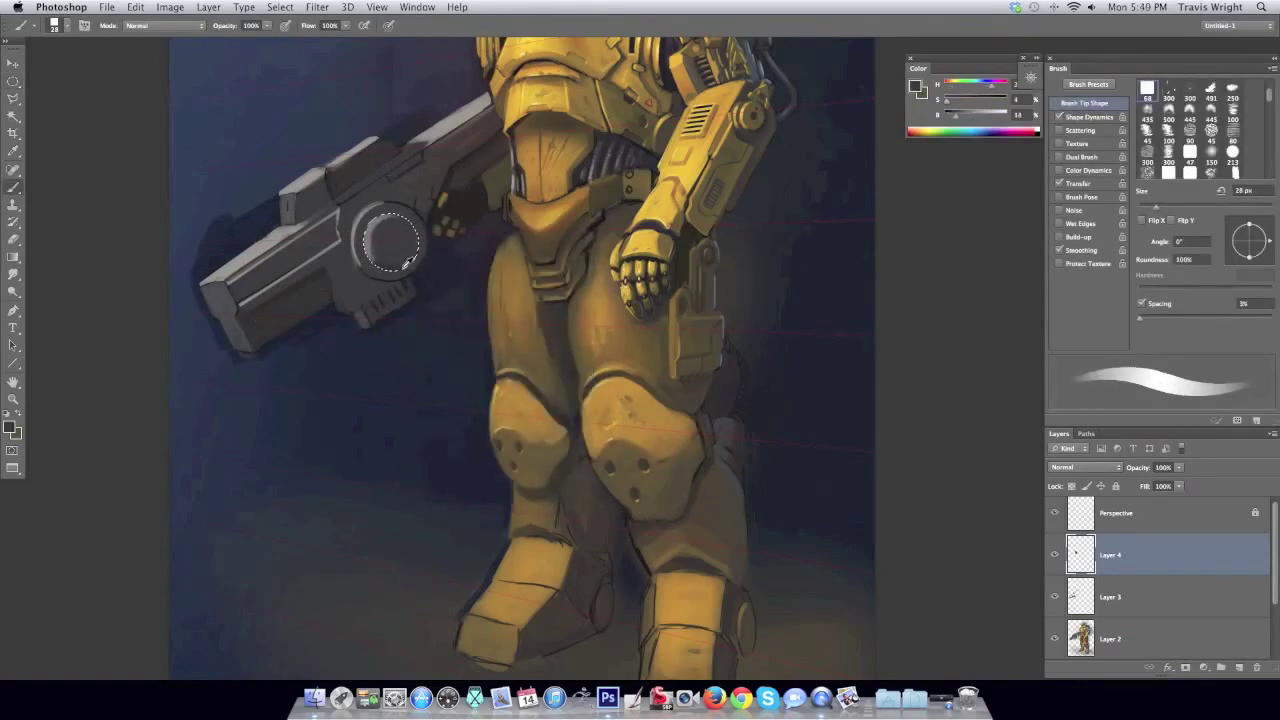
Set the brush to 12 px, mirror the canvas to check, and zoom out to the whole painting.
{"action": "key", "text": "bracketleft"}
{"action": "key", "text": "bracketleft"}
{"action": "key", "text": "h"}
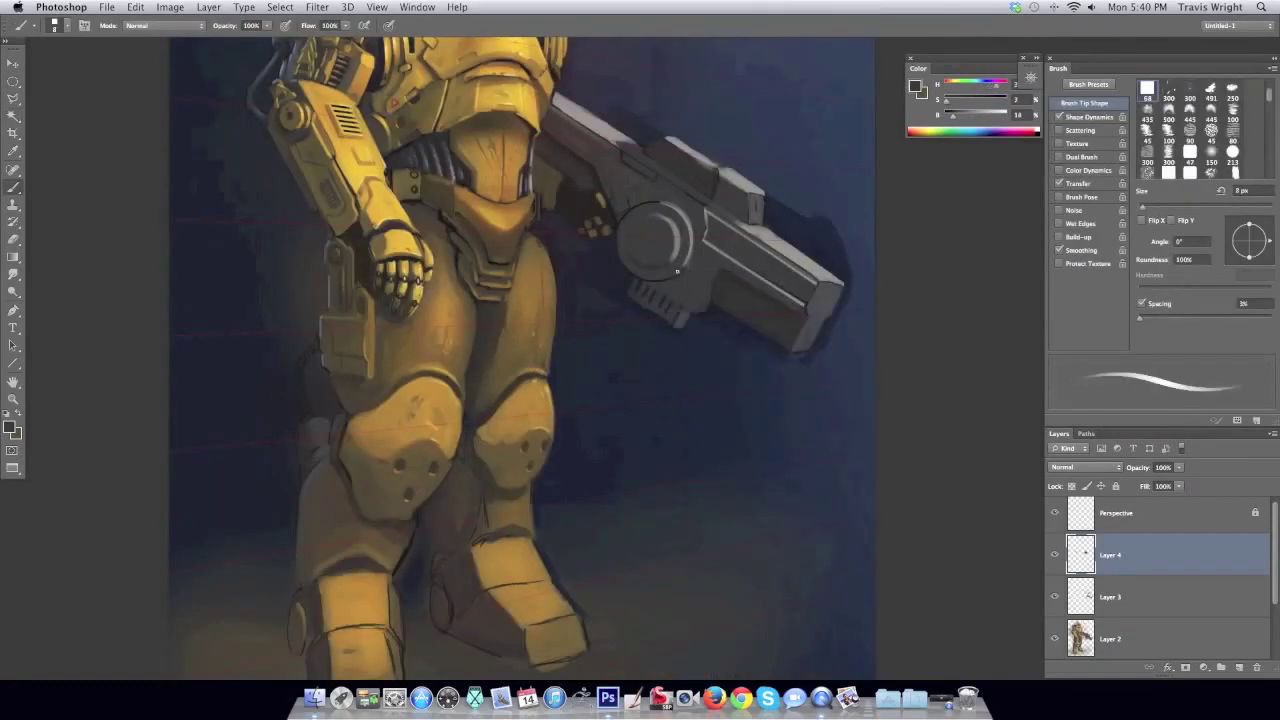
{"action": "right_click", "coordinate": [731, 268]}
{"action": "key", "text": "Return"}
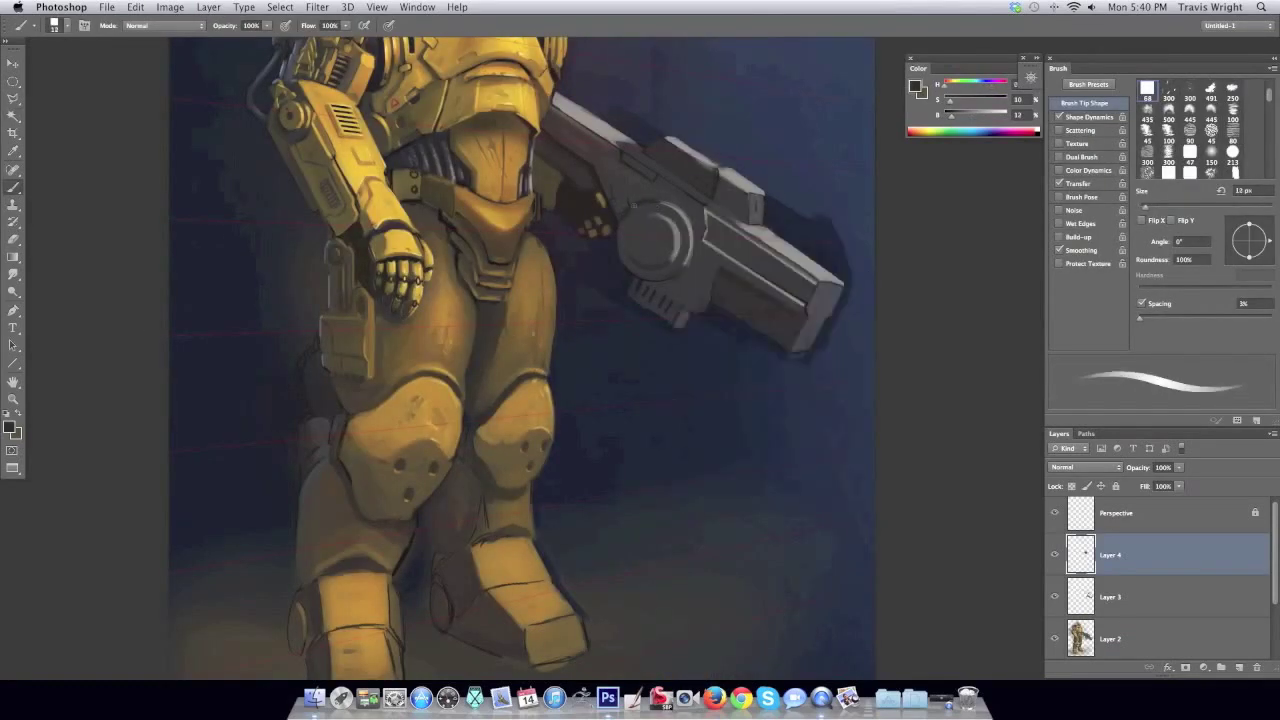
{"action": "key", "text": "h"}
{"action": "key", "text": "z"}
{"action": "key", "text": "ctrl+0"}
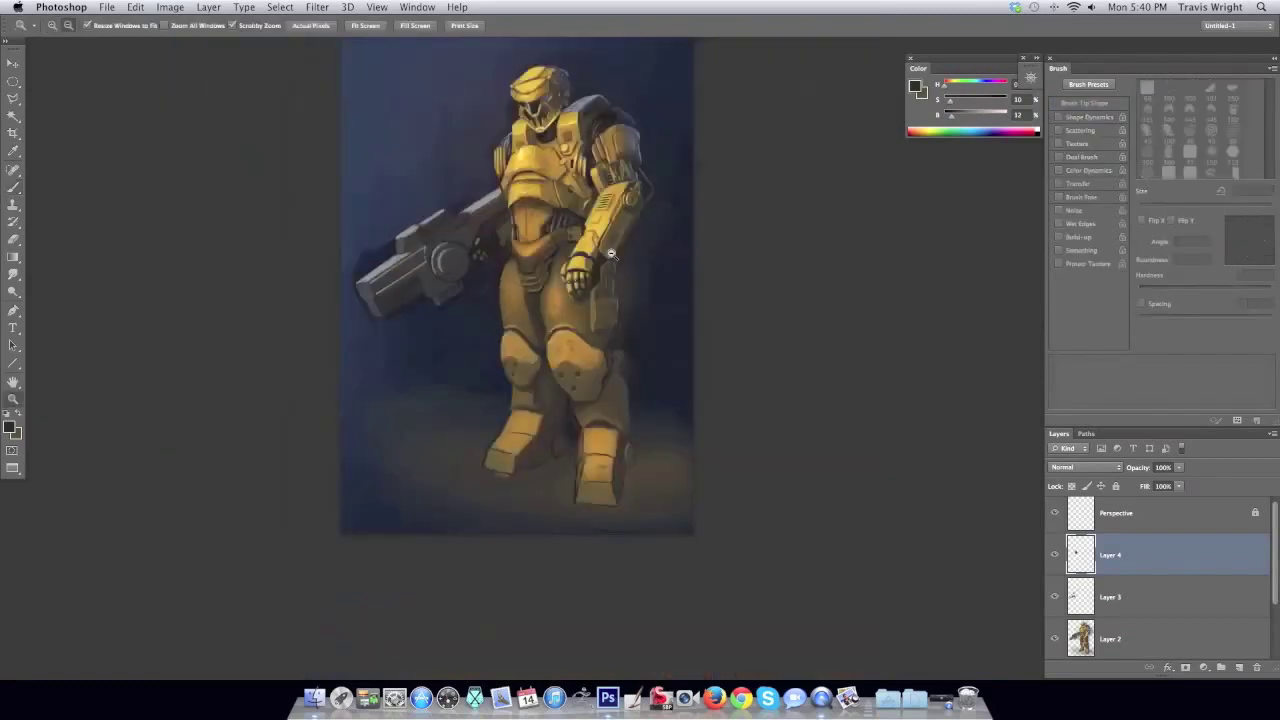
Lasso around the gun's drum and paint it over in flat dark grey.
{"action": "left_click", "coordinate": [651, 263]}
{"action": "left_click", "coordinate": [614, 277]}
{"action": "right_click", "coordinate": [596, 245]}
{"action": "key", "text": "Escape"}
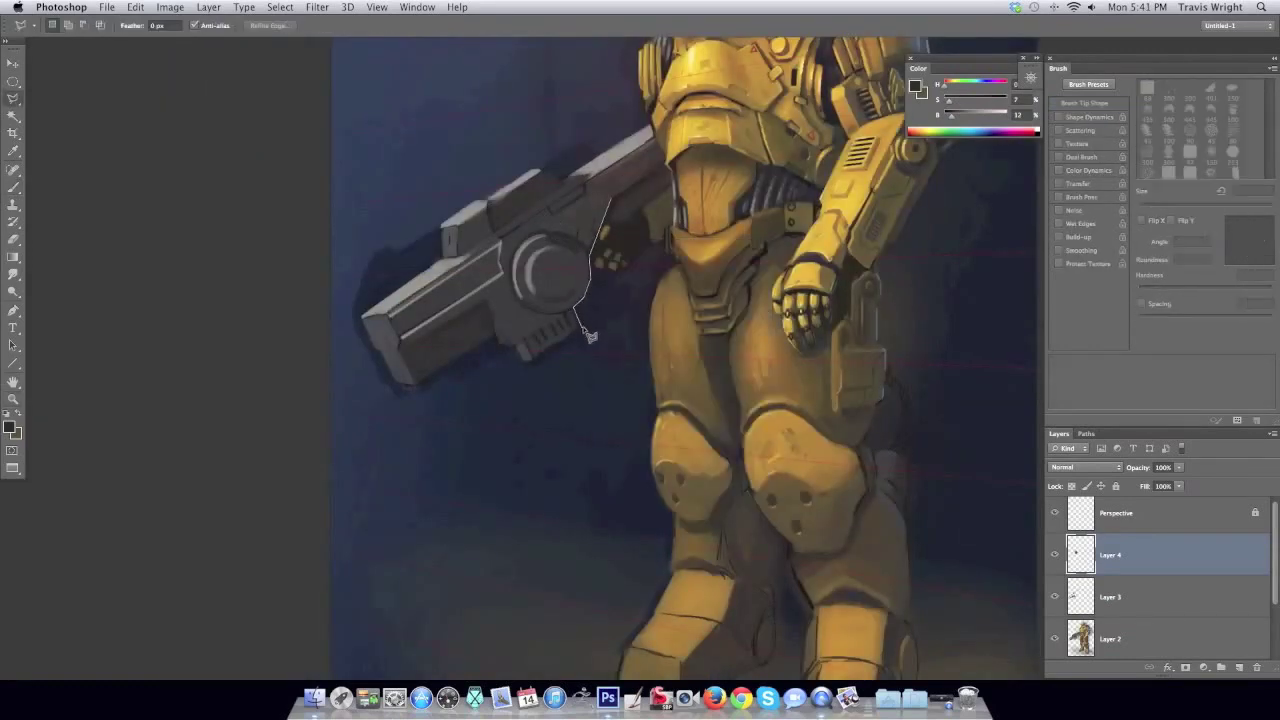
{"action": "left_click", "coordinate": [606, 191]}
{"action": "key", "text": "b"}
{"action": "mouse_move", "coordinate": [592, 271]}
{"action": "left_mouse_down"}
{"action": "mouse_move", "coordinate": [580, 194]}
{"action": "mouse_move", "coordinate": [537, 319]}
{"action": "left_mouse_up"}
{"action": "key", "text": "ctrl+d"}
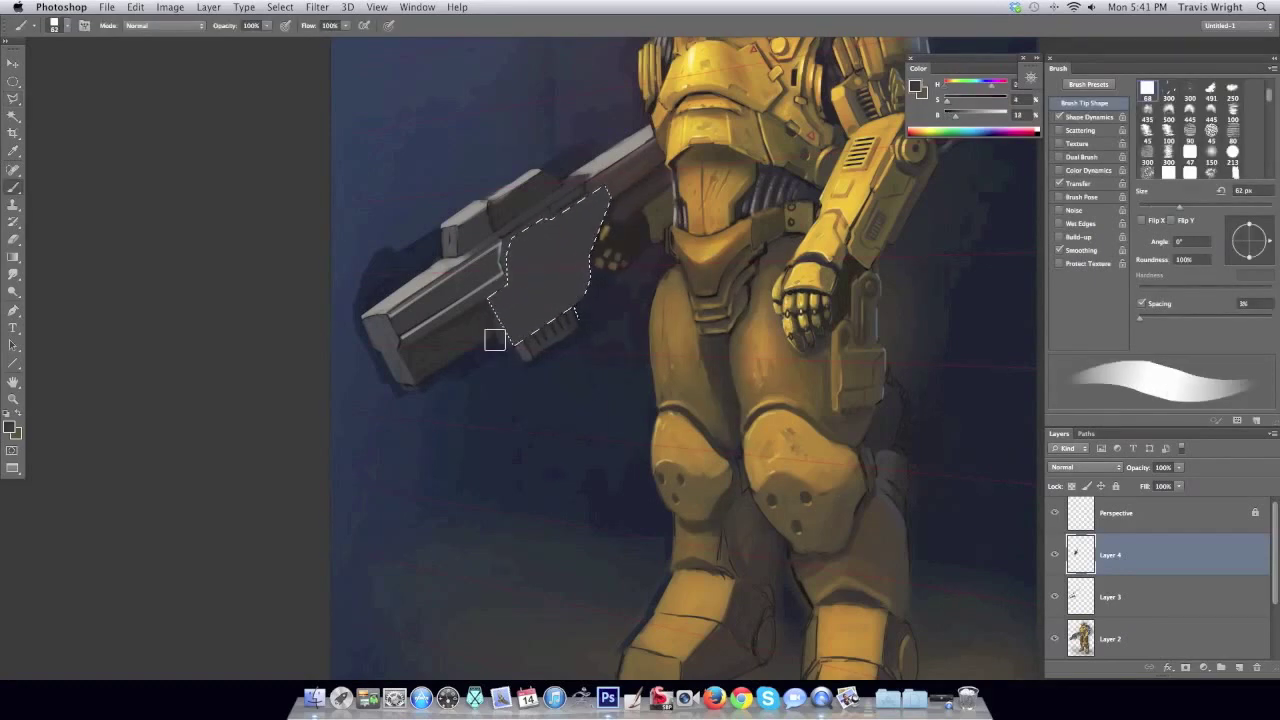
Mirror the canvas and sample a lighter and a darker grey from the gun.
{"action": "key", "text": "w"}
{"action": "key", "text": "ctrl+shift+h"}
{"action": "key", "text": "b"}
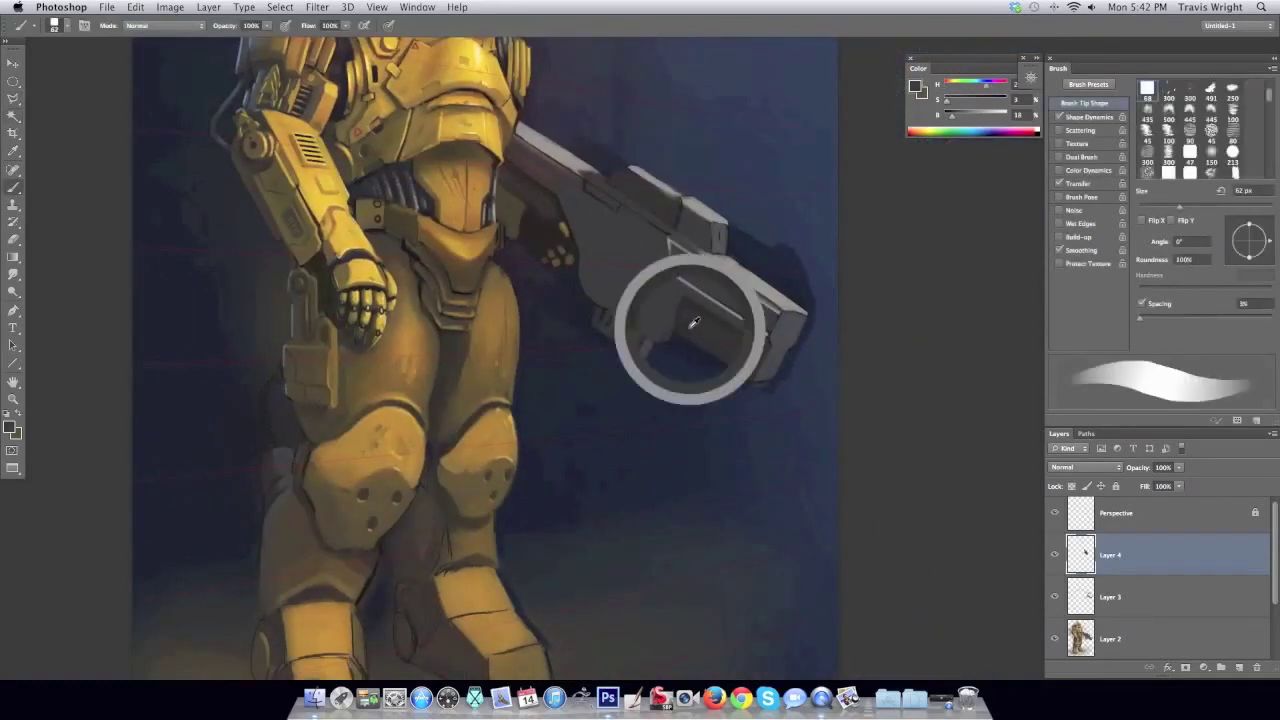
{"action": "key", "text": "l"}
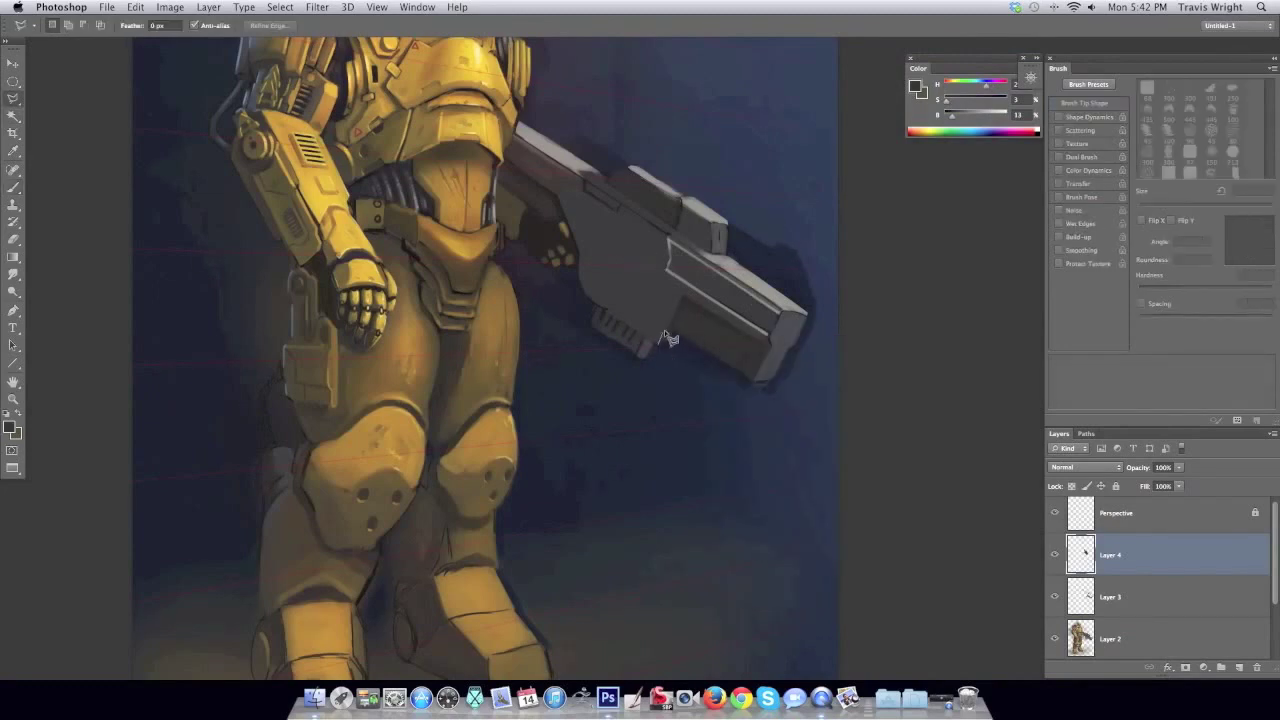
{"action": "key", "text": "b"}
{"action": "left_click", "coordinate": [666, 337], "text": "alt"}
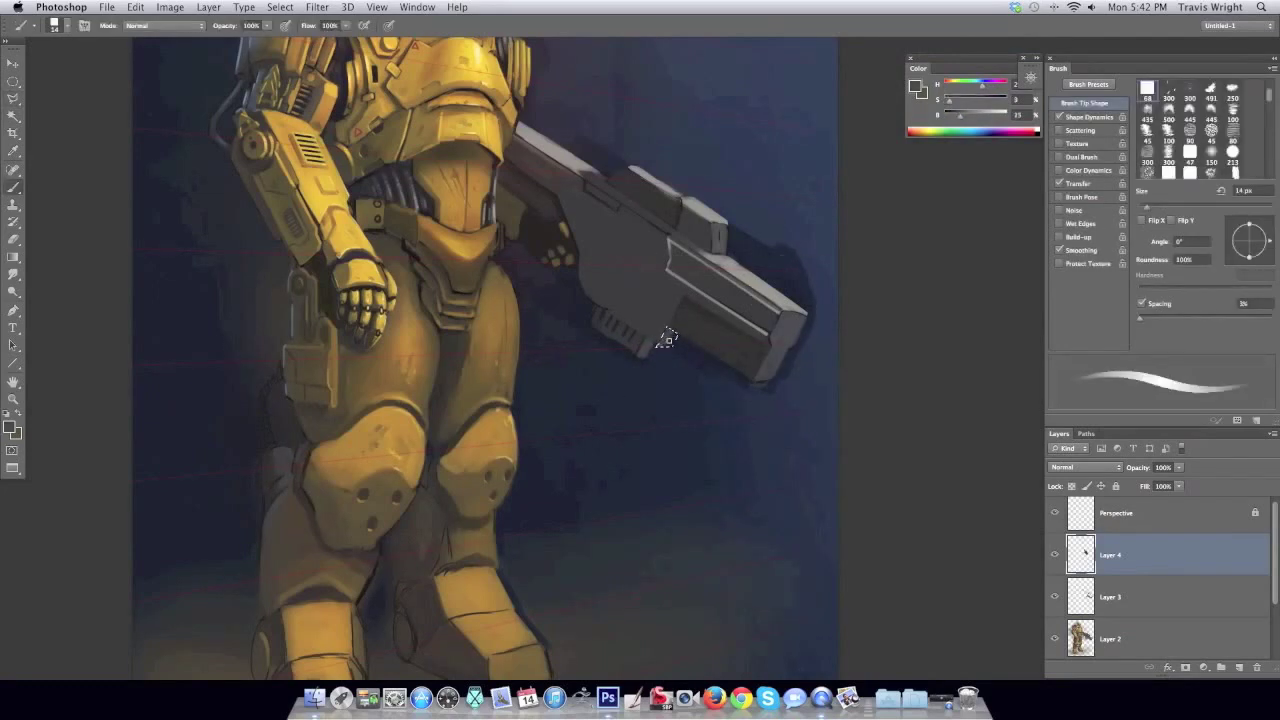
{"action": "left_click", "coordinate": [664, 344], "text": "alt"}
Lasso the small panel below the vents, paint it darker, then zoom out to the whole figure.
{"action": "key", "text": "l"}
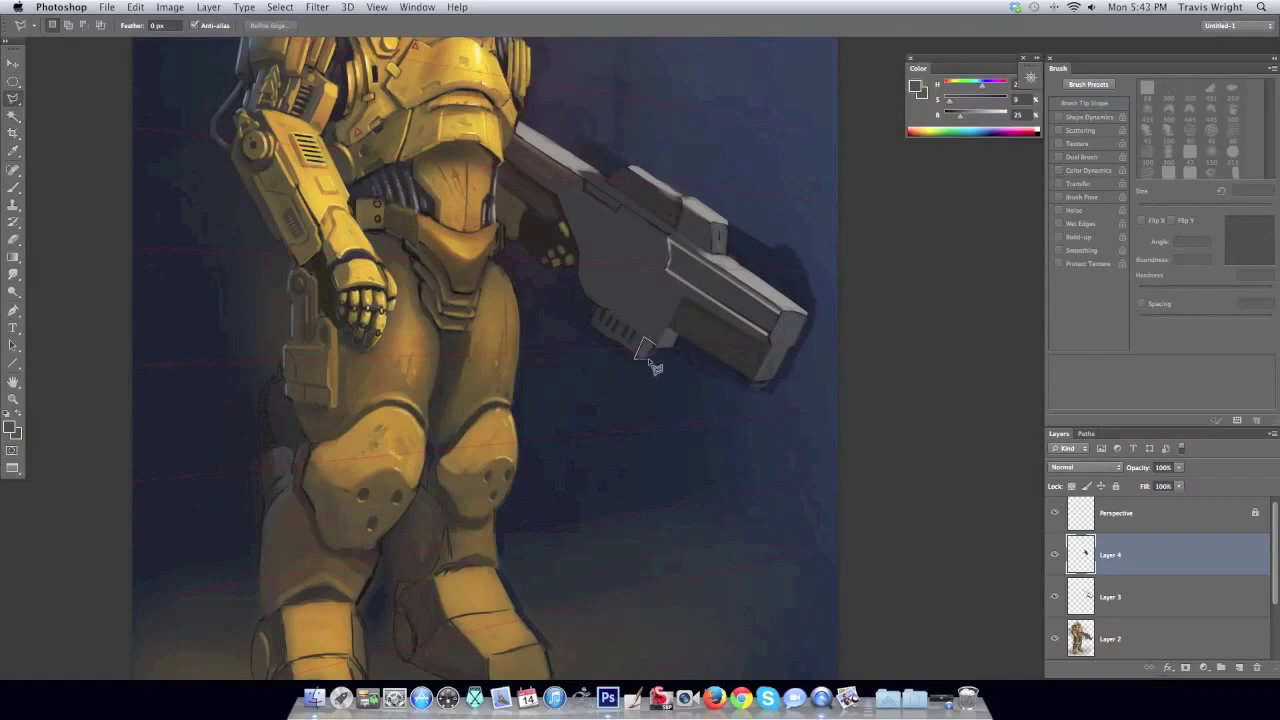
{"action": "key", "text": "b"}
{"action": "key", "text": "l"}
{"action": "key", "text": "b"}
{"action": "left_click_drag", "start_coordinate": [598, 312], "coordinate": [643, 329]}
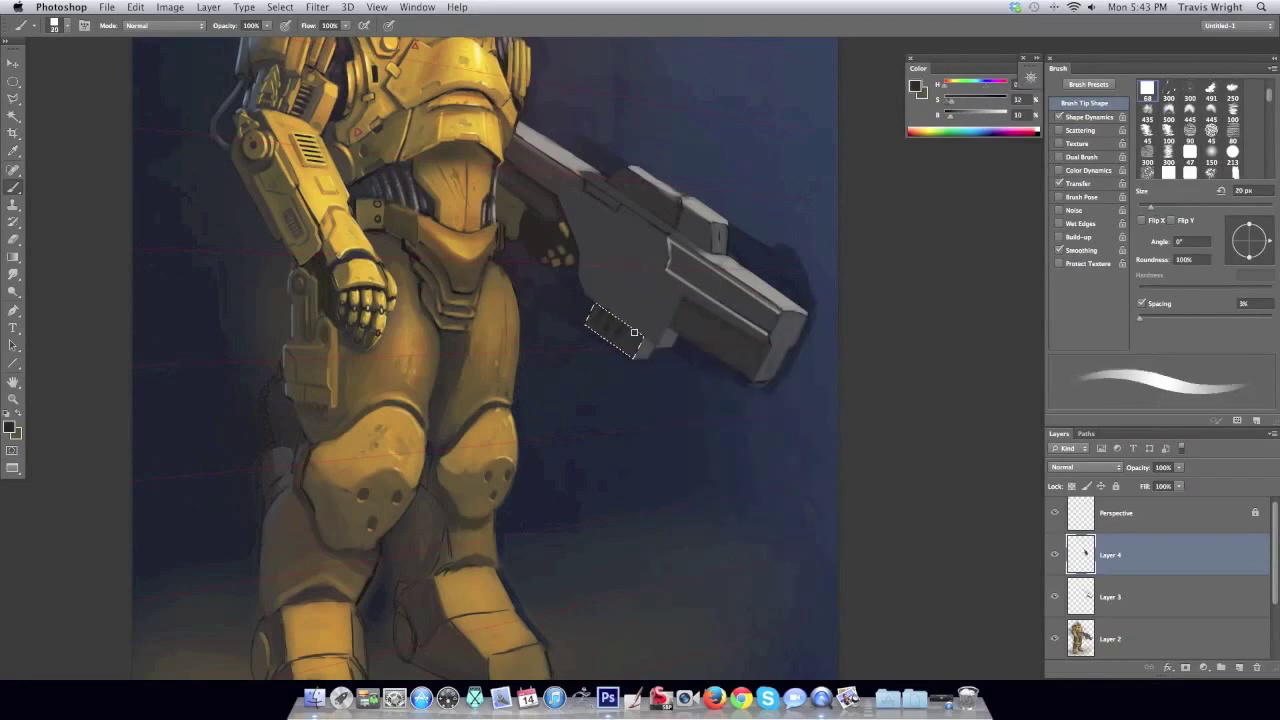
{"action": "left_click", "coordinate": [685, 293], "text": "alt"}
{"action": "key", "text": "ctrl+shift+i"}
{"action": "key", "text": "bracketleft"}
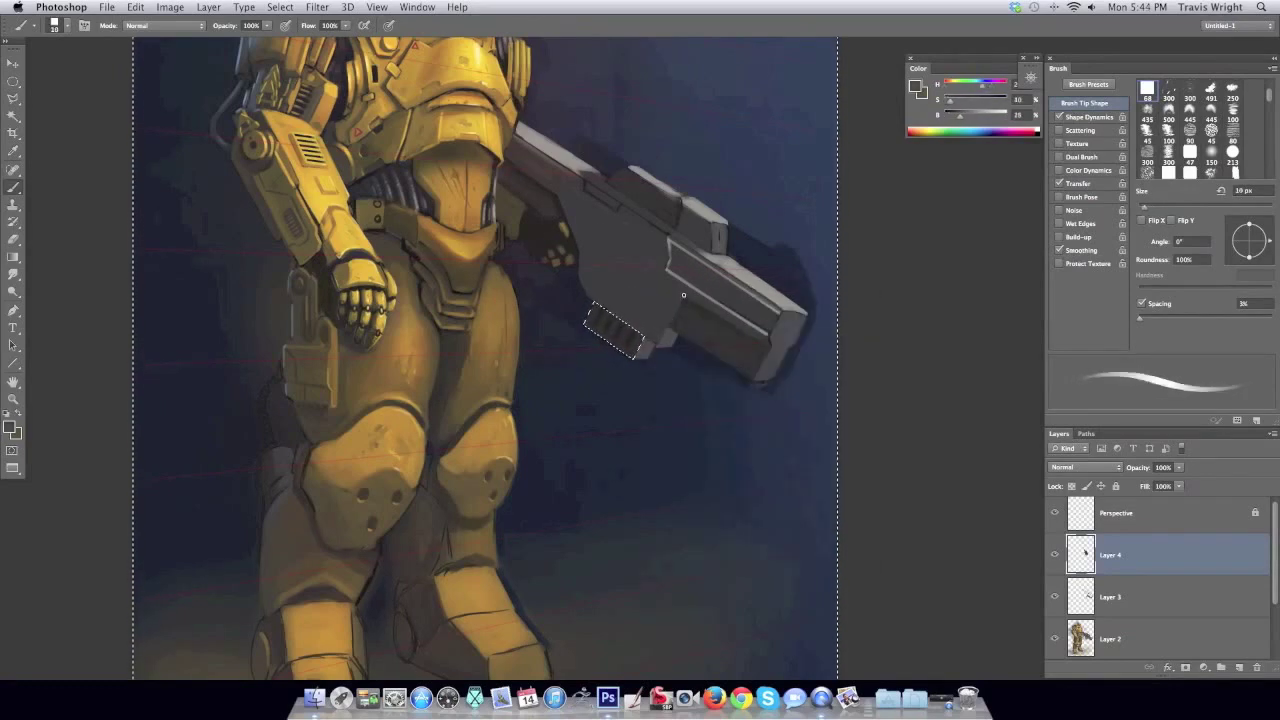
{"action": "key", "text": "z"}
{"action": "left_click_drag", "start_coordinate": [681, 296], "coordinate": [587, 274]}
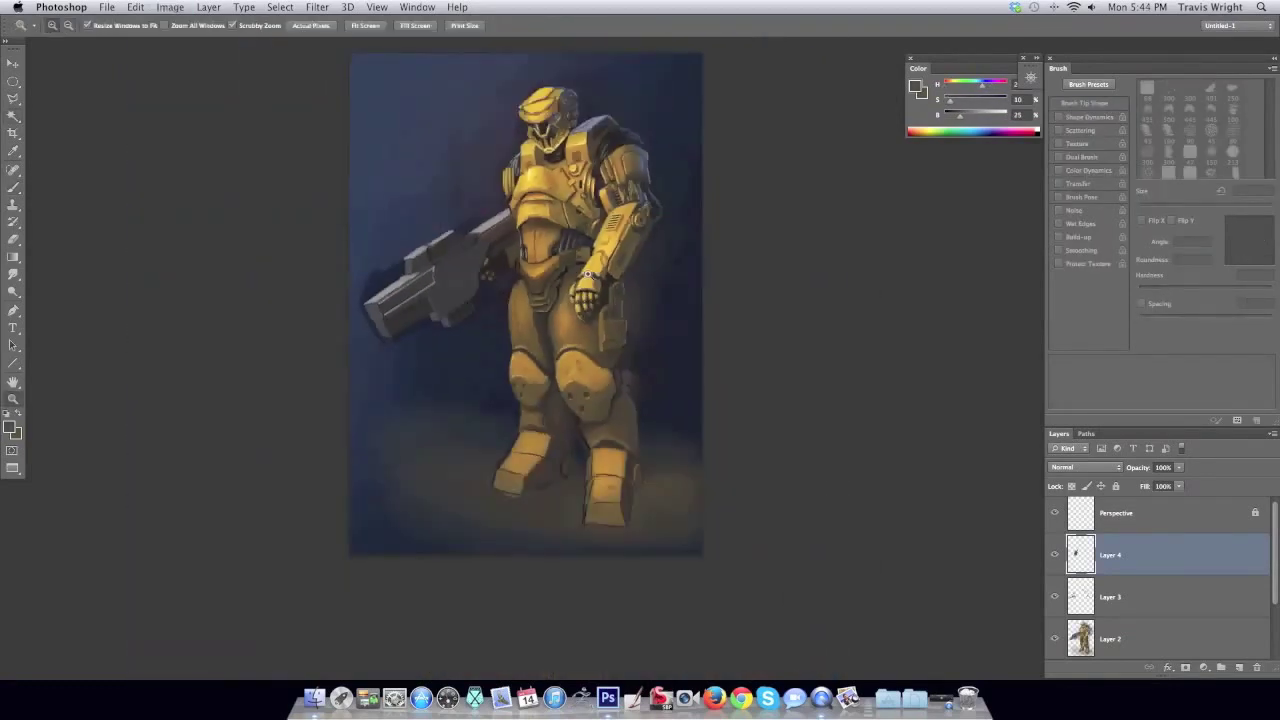
On a new layer, paint a short grey pill below the gun with a 20 px brush.
{"action": "left_click", "coordinate": [480, 305]}
{"action": "key", "text": "ctrl+shift+n"}
{"action": "key", "text": "Return"}
{"action": "key", "text": "m"}
{"action": "right_click", "coordinate": [423, 380]}
{"action": "key", "text": "Escape"}
{"action": "key", "text": "b"}
{"action": "right_click", "coordinate": [354, 391]}
{"action": "key", "text": "Escape"}
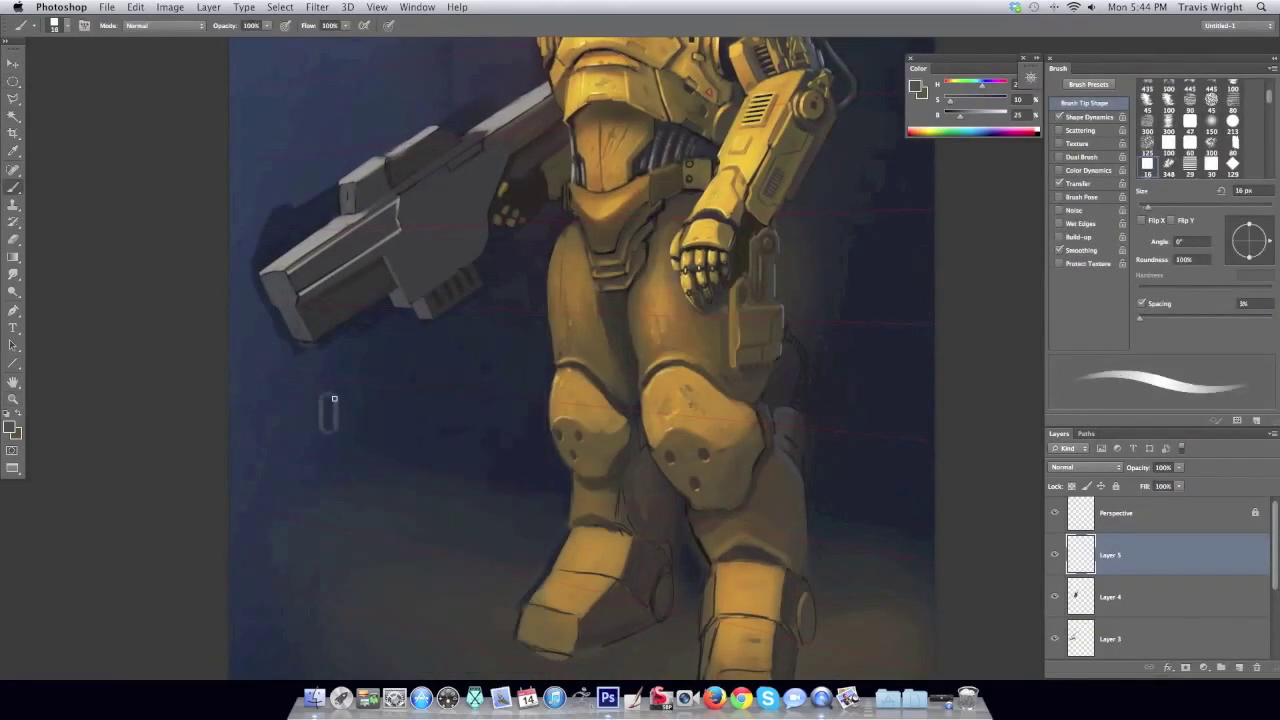
{"action": "right_click", "coordinate": [328, 417]}
{"action": "key", "text": "Escape"}
{"action": "left_click_drag", "start_coordinate": [328, 432], "coordinate": [328, 392]}
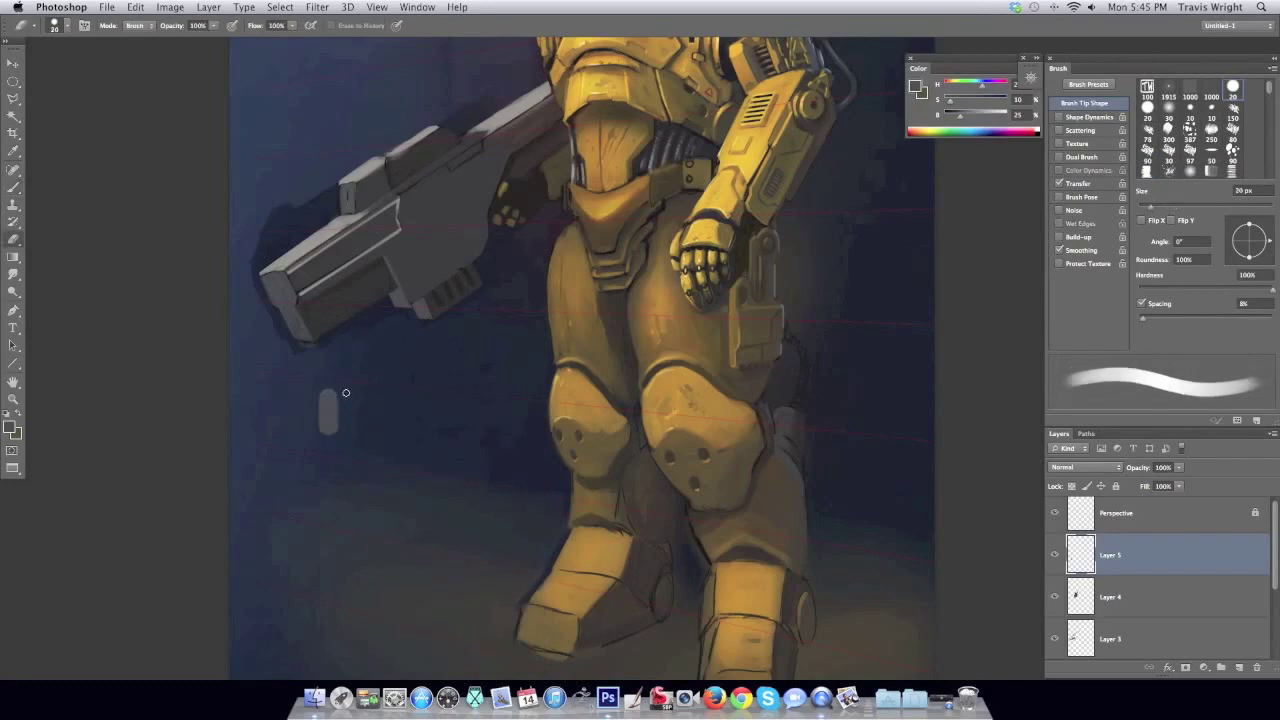
Add a layer clipped to the pill, shade it, and set the brush to 9 px.
{"action": "left_click", "coordinate": [1273, 433]}
{"action": "left_click", "coordinate": [1125, 290]}
{"action": "left_click", "coordinate": [518, 374]}
{"action": "key", "text": "Return"}
{"action": "key", "text": "b"}
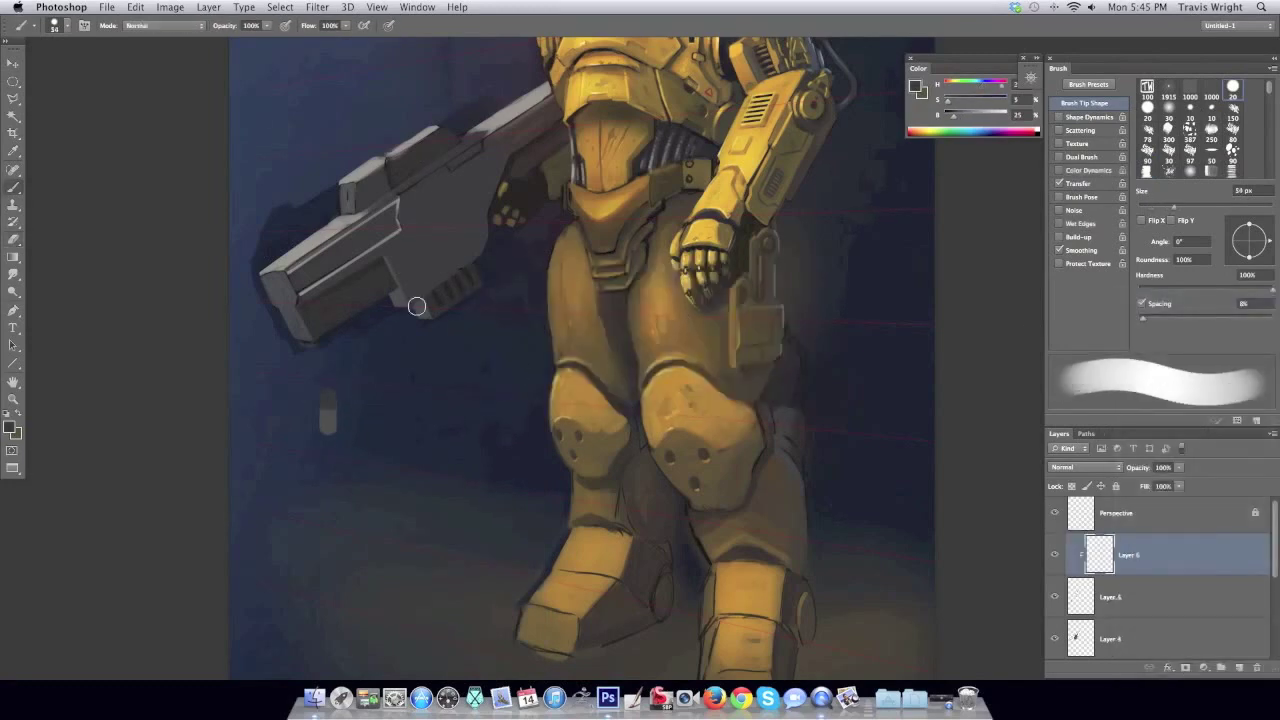
{"action": "right_click", "coordinate": [351, 421]}
{"action": "key", "text": "Escape"}
{"action": "mouse_move", "coordinate": [328, 438]}
{"action": "left_mouse_down"}
{"action": "mouse_move", "coordinate": [328, 388]}
{"action": "mouse_move", "coordinate": [350, 410]}
{"action": "mouse_move", "coordinate": [376, 410]}
{"action": "left_mouse_up"}
{"action": "right_click", "coordinate": [334, 405]}
{"action": "key", "text": "Escape"}
Alt-drag duplicates of the pill into an evenly spaced row of twelve.
{"action": "key", "text": "v"}
{"action": "key", "text": "Left"}
{"action": "key", "text": "Left"}
{"action": "key", "text": "Left"}
{"action": "left_click_drag", "start_coordinate": [547, 449], "coordinate": [615, 449]}
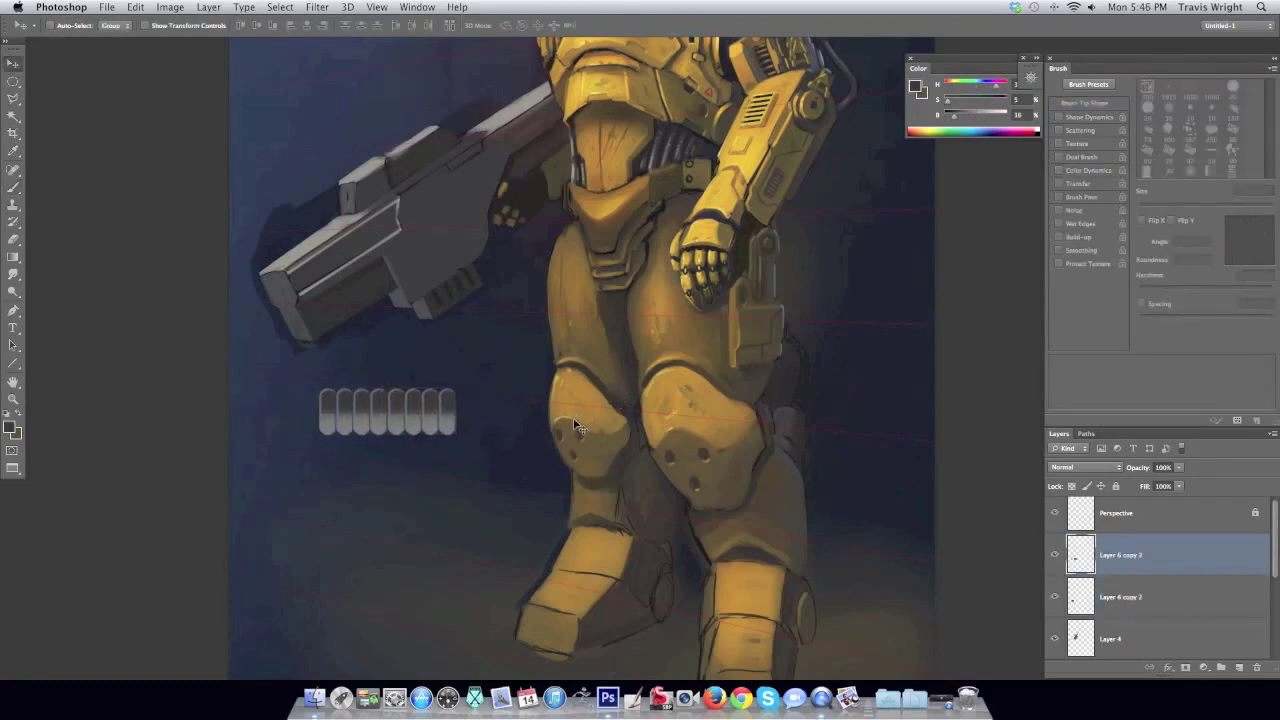
{"action": "left_click_drag", "start_coordinate": [497, 433], "coordinate": [565, 433]}
Move a copy of the pill row onto the gun and rotate and scale it to fit.
{"action": "left_click_drag", "start_coordinate": [464, 408], "coordinate": [464, 200], "text": "alt"}
{"action": "key", "text": "ctrl+t"}
{"action": "left_click_drag", "start_coordinate": [555, 180], "coordinate": [515, 150]}
{"action": "left_click_drag", "start_coordinate": [395, 200], "coordinate": [407, 213]}
Skew the pill row flat along the gun and commit the transform.
{"action": "left_click_drag", "start_coordinate": [482, 194], "coordinate": [463, 180]}
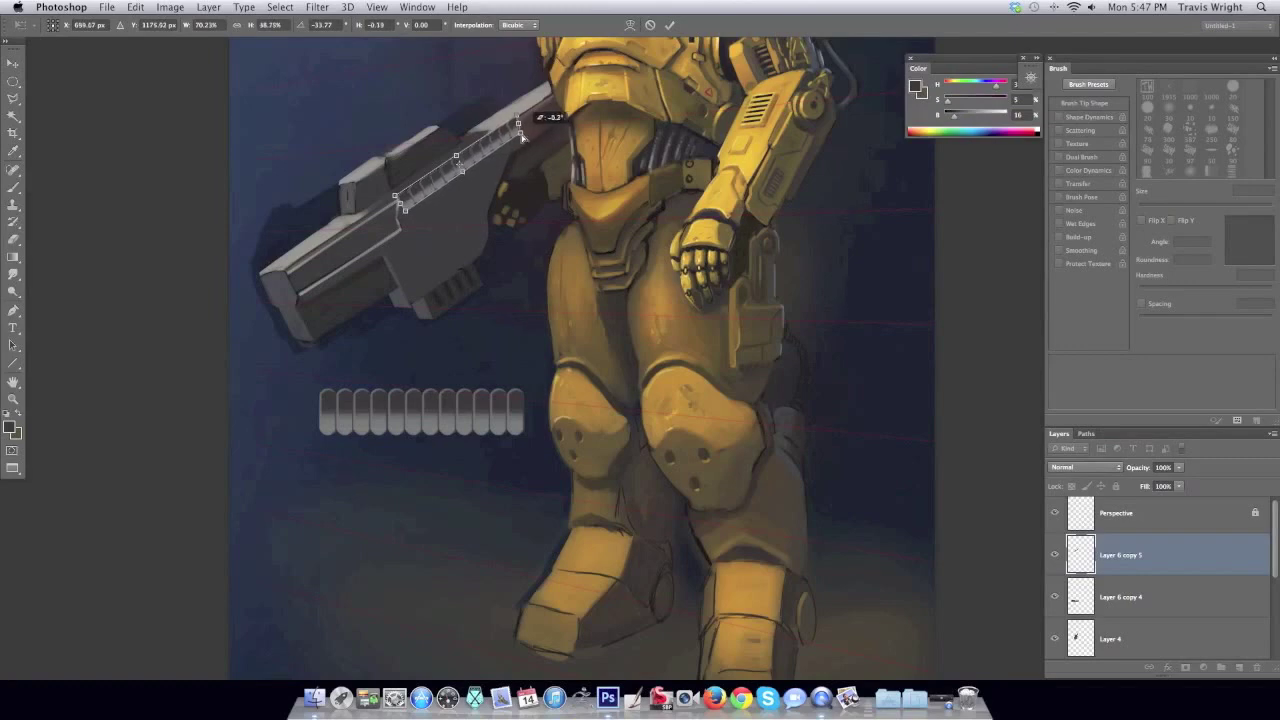
{"action": "key", "text": "Return"}
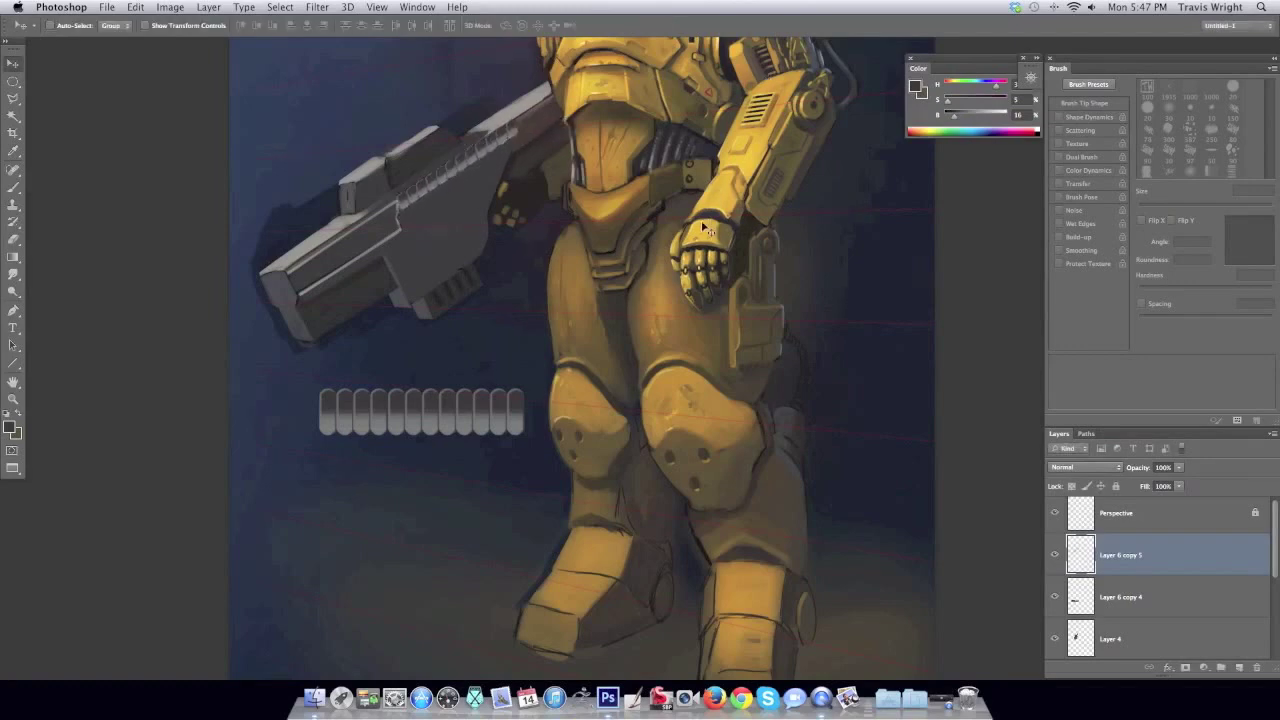
{"action": "key", "text": "b"}
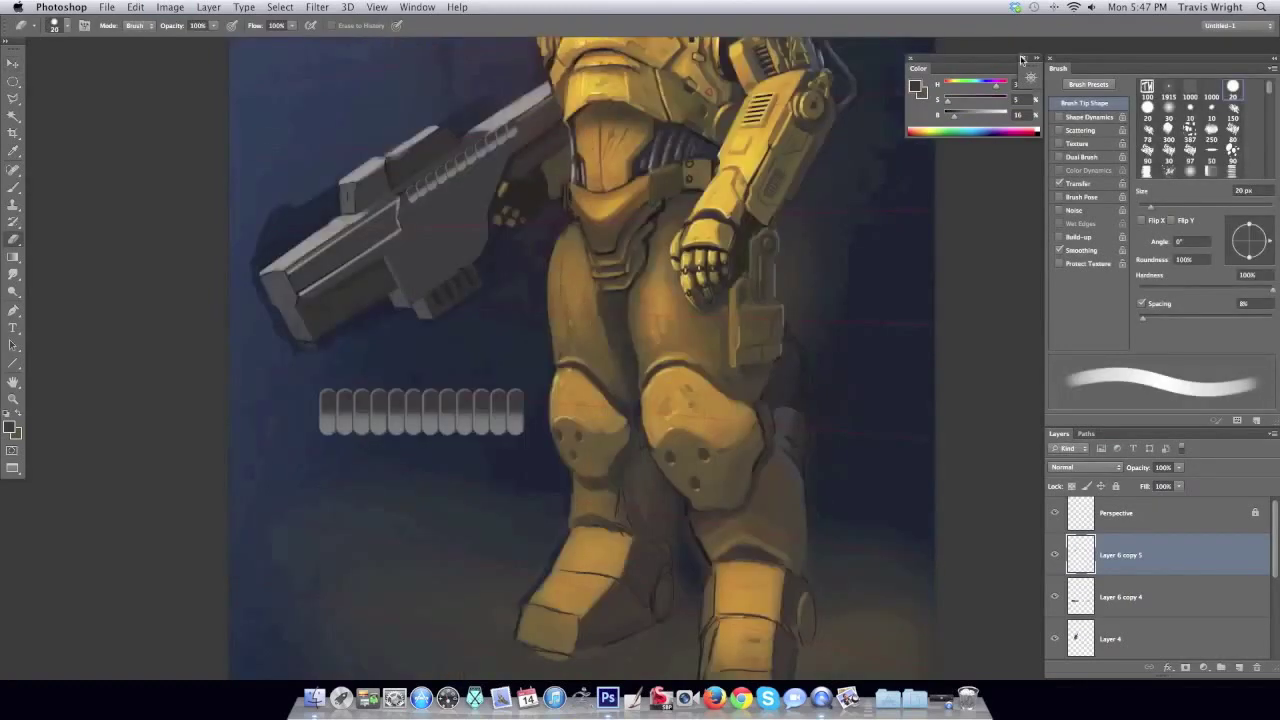
On the grey bars layer, darken the grooves between the bars with a 25 px soft round brush.
{"action": "left_click", "coordinate": [1120, 597]}
{"action": "right_click", "coordinate": [526, 402]}
{"action": "left_click", "coordinate": [647, 415]}
{"action": "key", "text": "Return"}
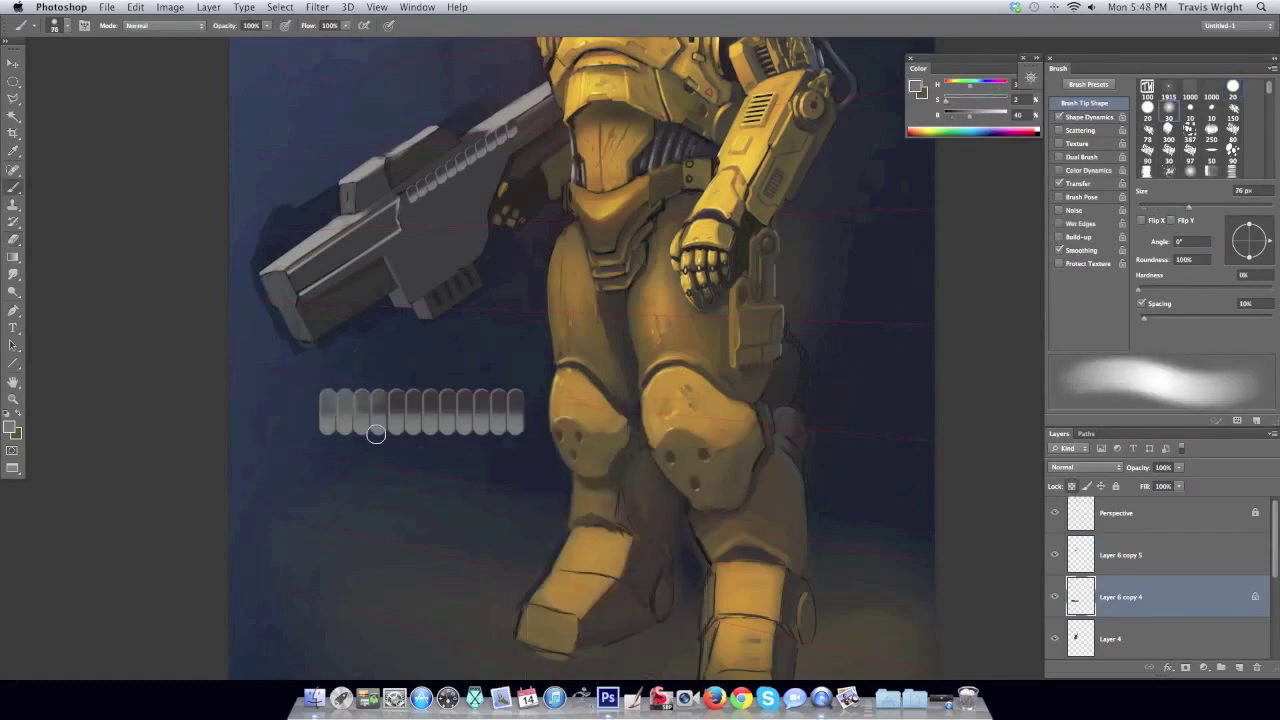
{"action": "right_click", "coordinate": [385, 400]}
{"action": "double_click", "coordinate": [410, 445]}
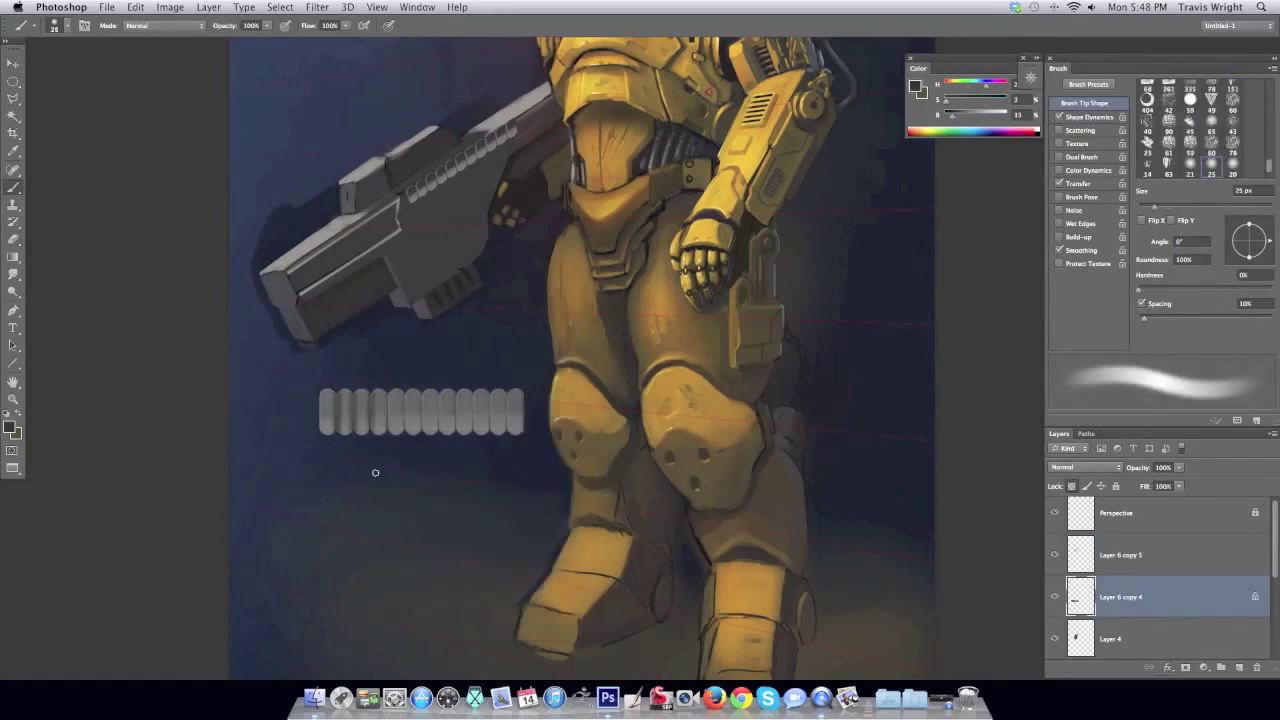
{"action": "left_click_drag", "start_coordinate": [455, 420], "coordinate": [455, 432]}
{"action": "left_click_drag", "start_coordinate": [473, 390], "coordinate": [473, 432]}
{"action": "left_click_drag", "start_coordinate": [490, 390], "coordinate": [490, 432]}
{"action": "mouse_move", "coordinate": [507, 390]}
{"action": "left_mouse_down"}
{"action": "mouse_move", "coordinate": [507, 432]}
{"action": "mouse_move", "coordinate": [583, 124]}
{"action": "left_mouse_up"}
Rotate the bars along the top of the gun and set the layer opacity to 72%.
{"action": "key", "text": "v"}
{"action": "key", "text": "ctrl+t"}
{"action": "key", "text": "Return"}
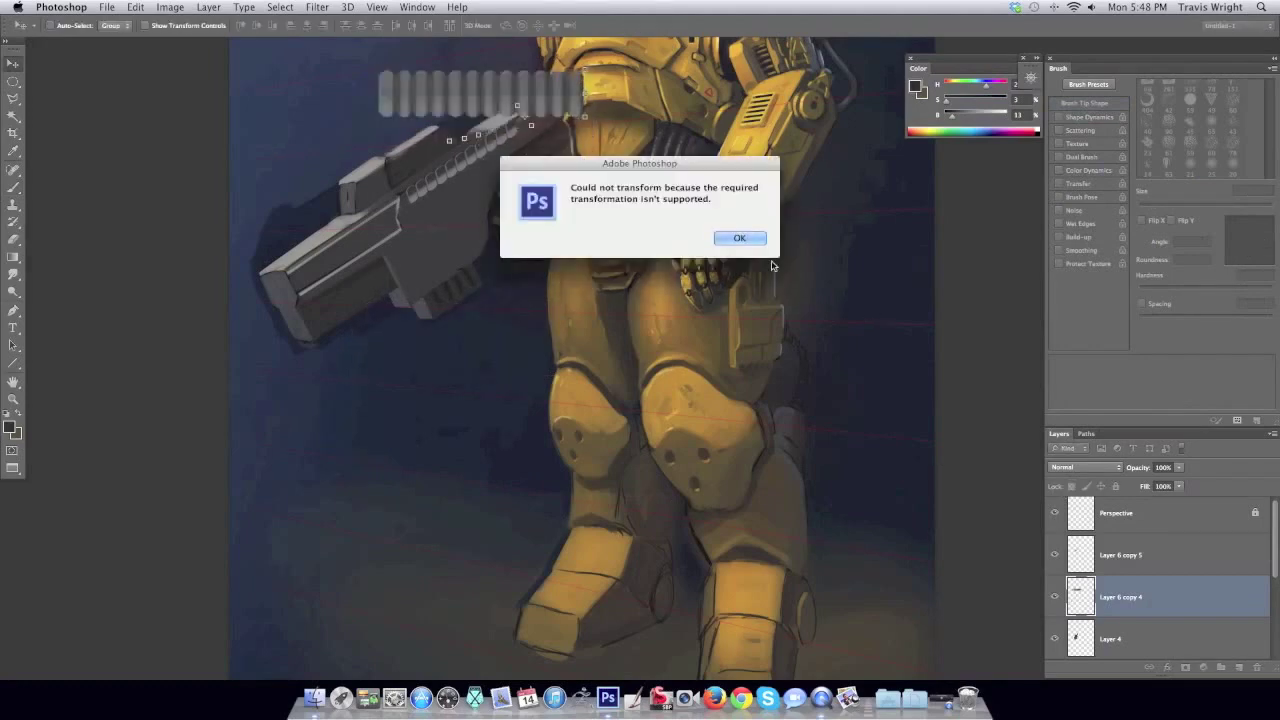
{"action": "key", "text": "Return"}
{"action": "mouse_move", "coordinate": [583, 60]}
{"action": "left_mouse_down"}
{"action": "mouse_move", "coordinate": [531, 153]}
{"action": "mouse_move", "coordinate": [600, 133]}
{"action": "left_mouse_up"}
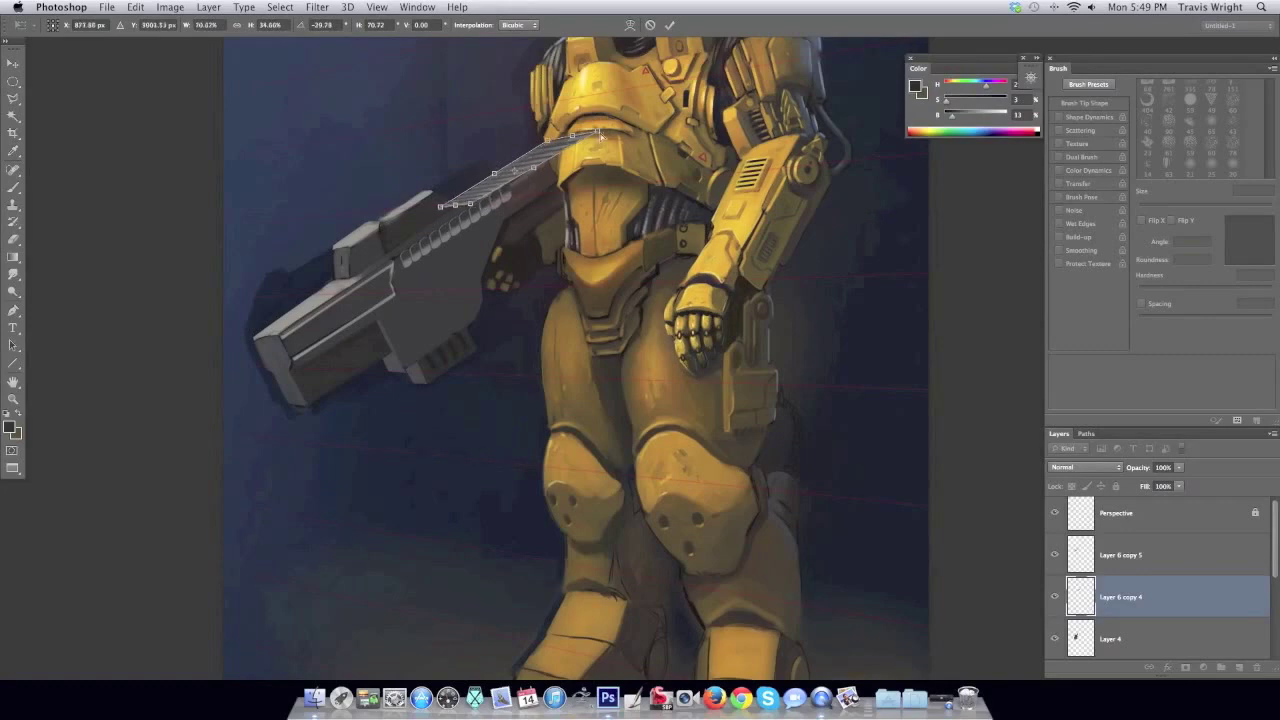
{"action": "key", "text": "Return"}
{"action": "key", "text": "7"}
{"action": "key", "text": "2"}
Select the bottom layer, zoom in on the figure, and adjust the brush.
{"action": "key", "text": "b"}
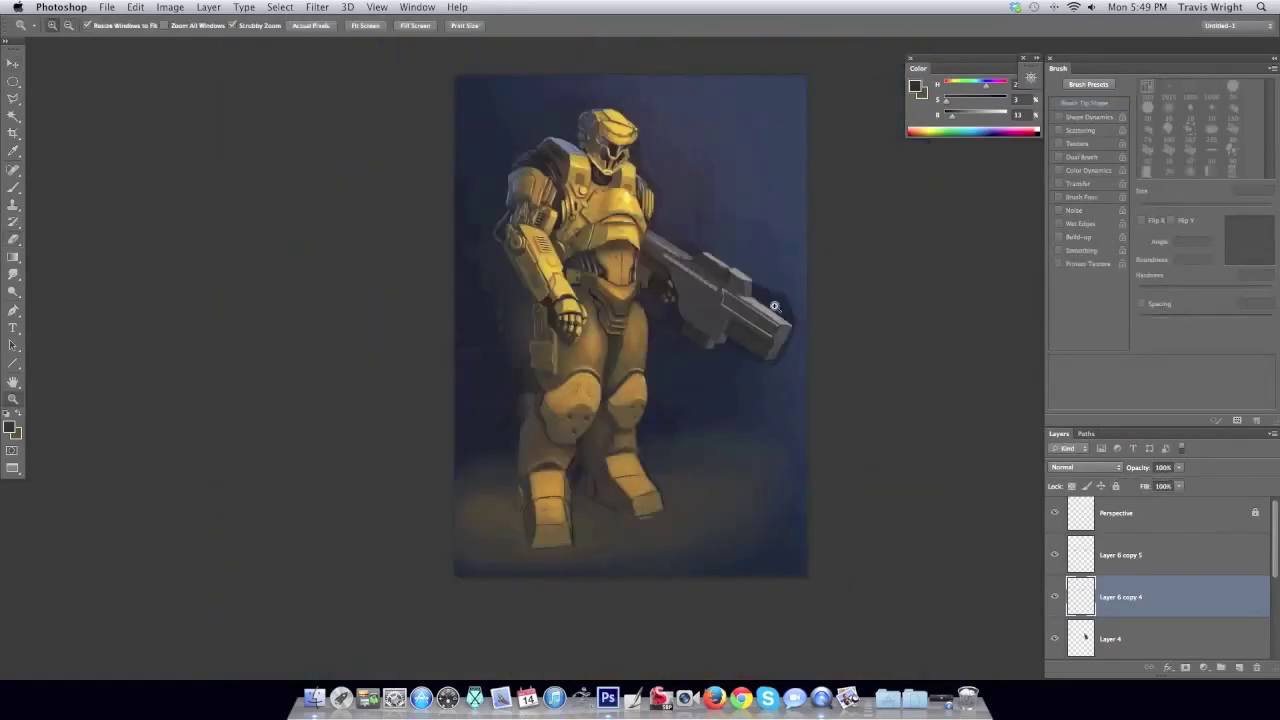
{"action": "left_click", "coordinate": [1200, 638]}
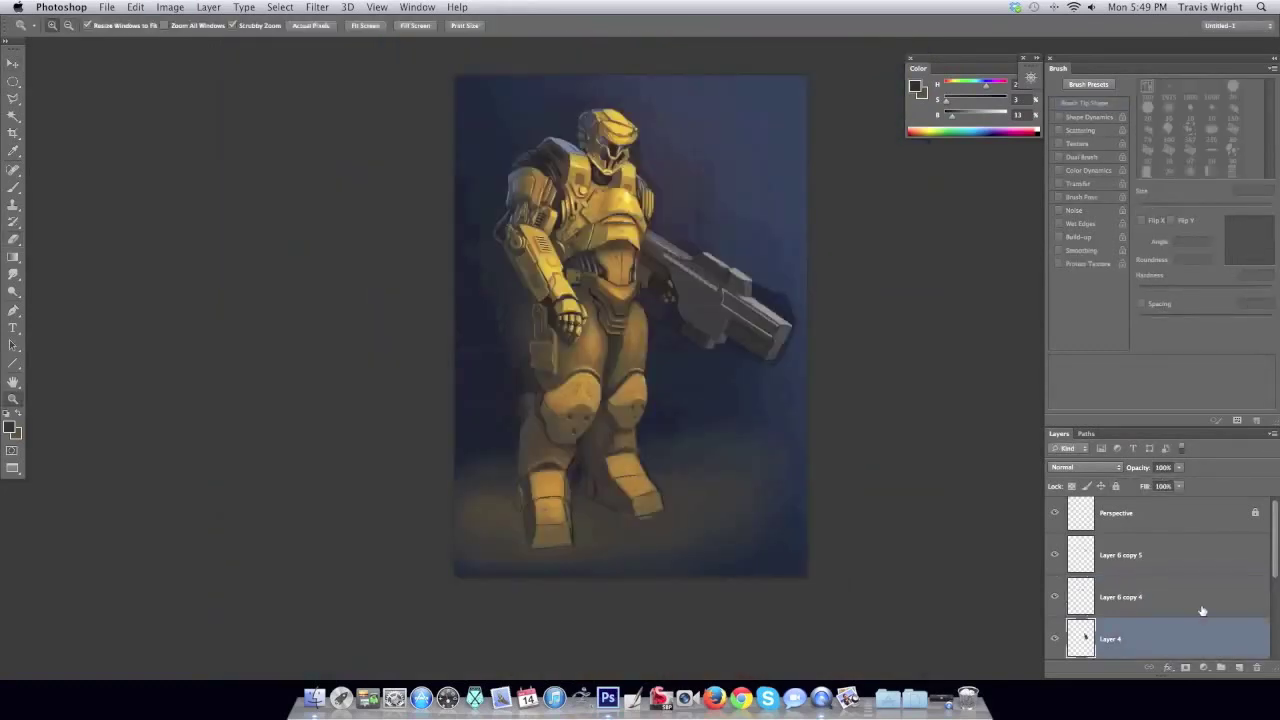
{"action": "scroll", "coordinate": [640, 330], "scroll_direction": "up", "scroll_amount": 3}
{"action": "key", "text": "b"}
{"action": "right_click", "coordinate": [735, 285]}
{"action": "key", "text": "Escape"}
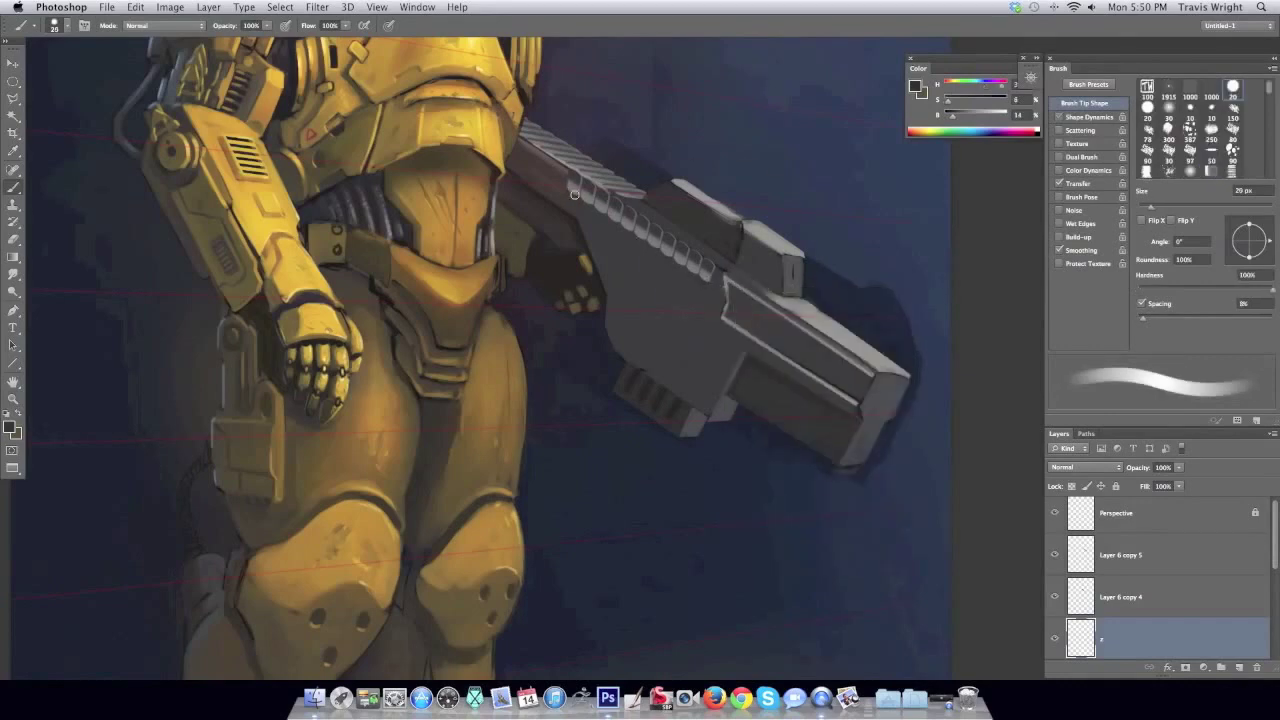
Mirror the canvas to check, sample a gun colour, and set an 8 px brush.
{"action": "key", "text": "ctrl+shift+h"}
{"action": "left_click", "coordinate": [428, 203], "text": "alt"}
{"action": "right_click", "coordinate": [395, 205]}
{"action": "key", "text": "Escape"}
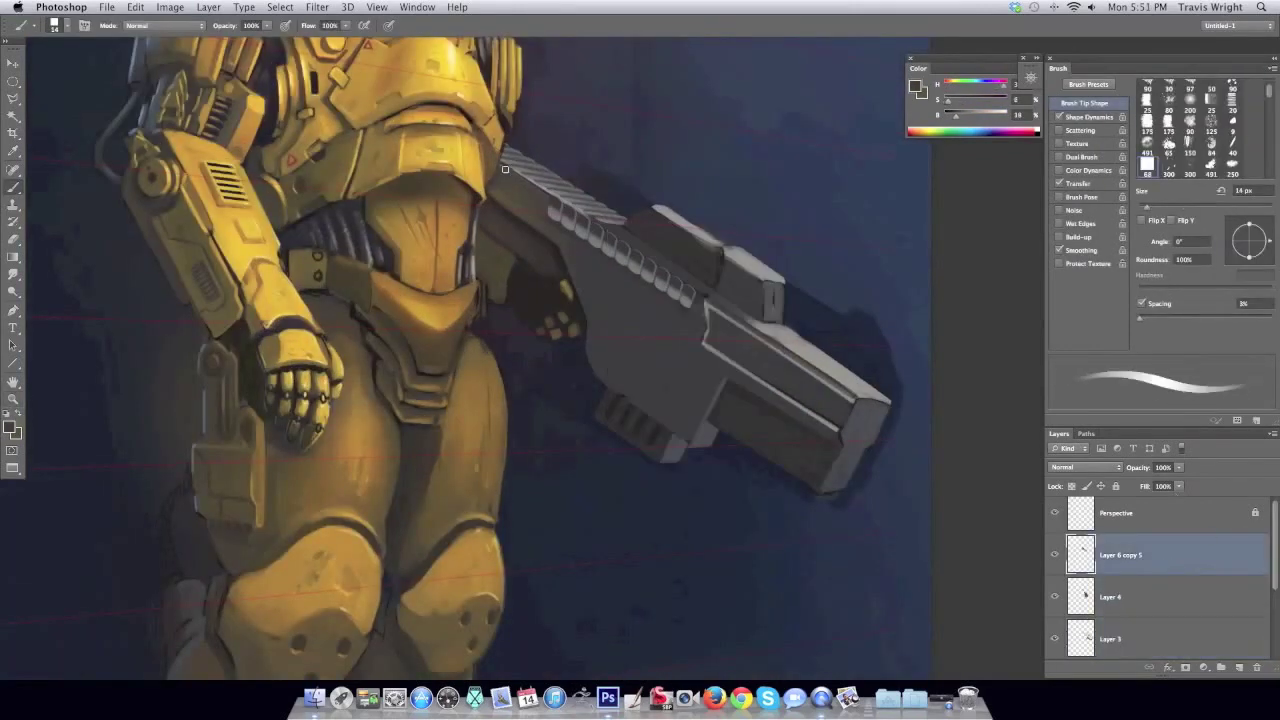
{"action": "right_click", "coordinate": [557, 172]}
{"action": "left_click", "coordinate": [516, 163], "text": "alt"}
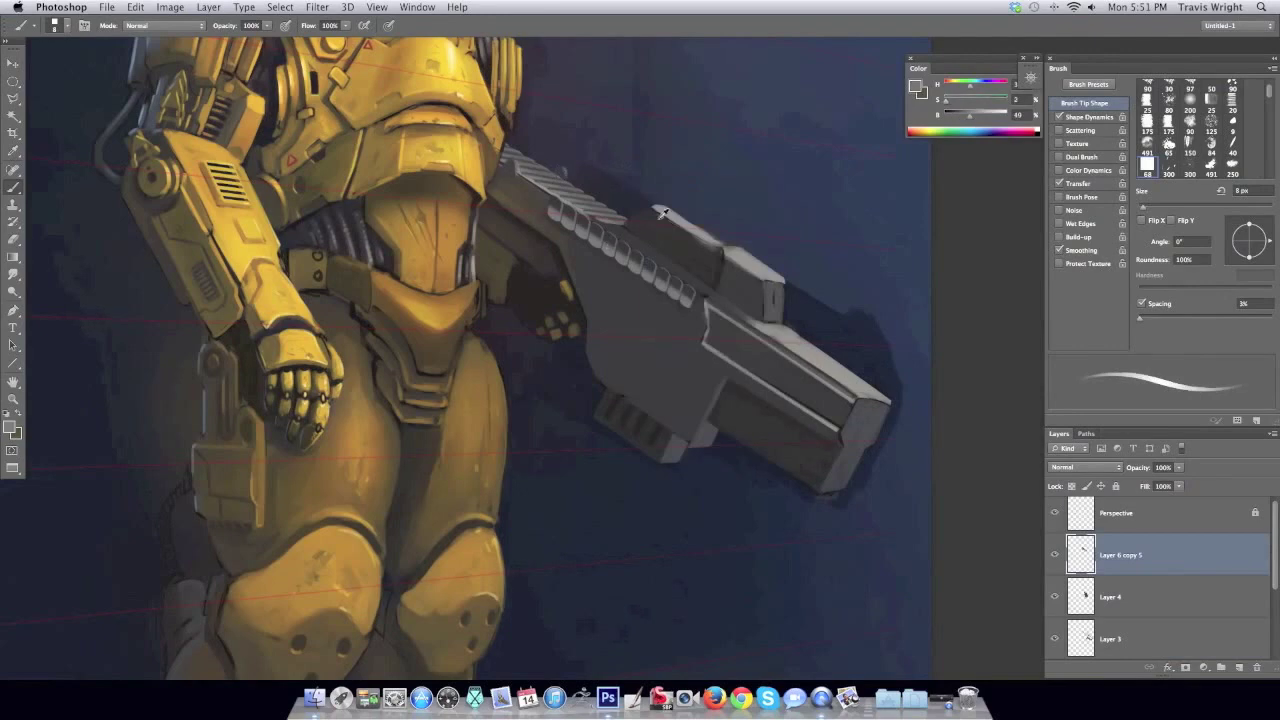
{"action": "key", "text": "h"}
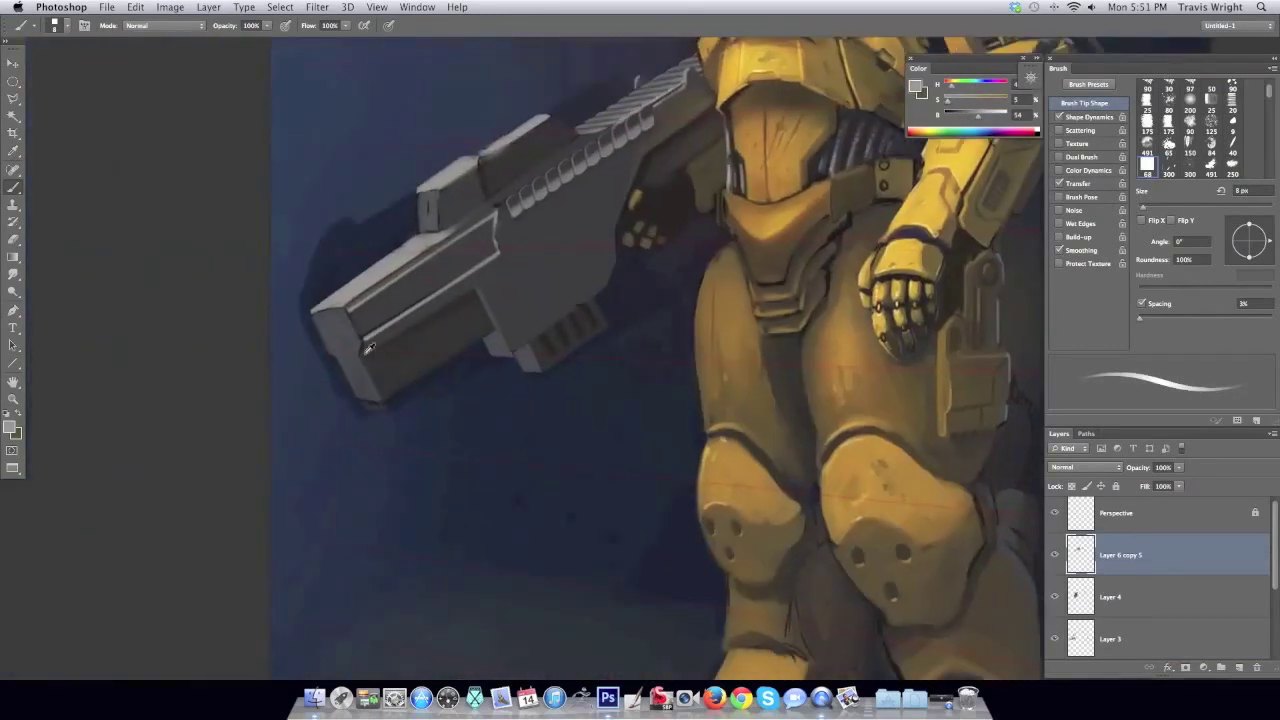
Sample light and dark greys from the gun and paint highlights on its top edge.
{"action": "left_click", "coordinate": [337, 360], "text": "alt"}
{"action": "left_click", "coordinate": [457, 173], "text": "alt"}
{"action": "left_click", "coordinate": [480, 181], "text": "alt"}
{"action": "left_click", "coordinate": [507, 196], "text": "alt"}
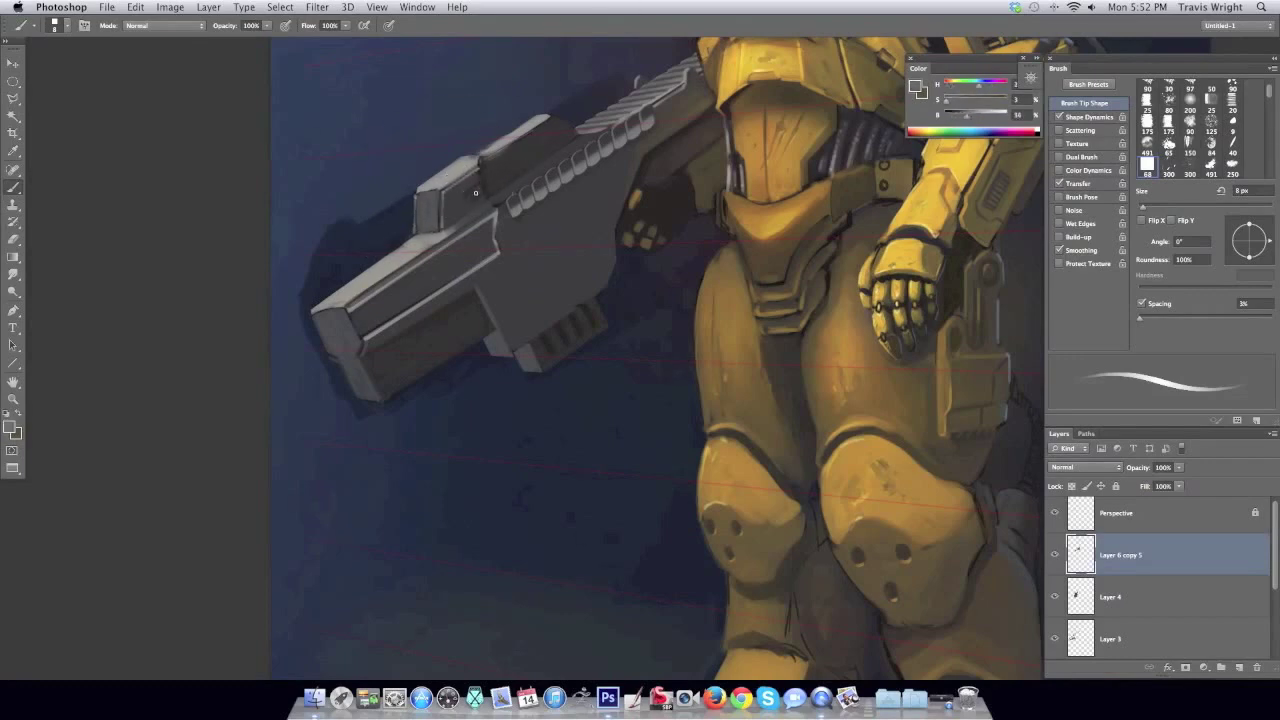
{"action": "left_click", "coordinate": [480, 161], "text": "alt"}
{"action": "key", "text": "super+shift+h"}
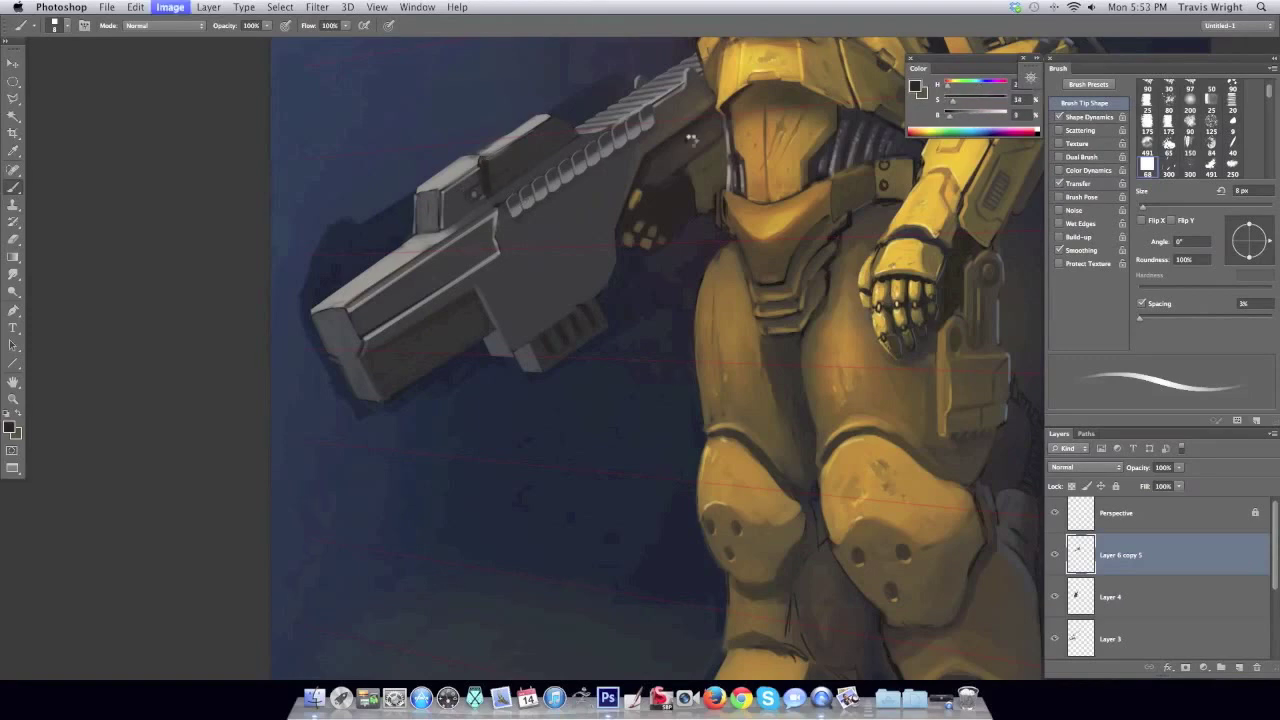
{"action": "left_click", "coordinate": [643, 143], "text": "alt"}
{"action": "key", "text": "super+shift+h"}
Paint darker and lighter shades onto the gun's vent ridges, sampling greys from the gun.
{"action": "left_click", "coordinate": [420, 237], "text": "alt"}
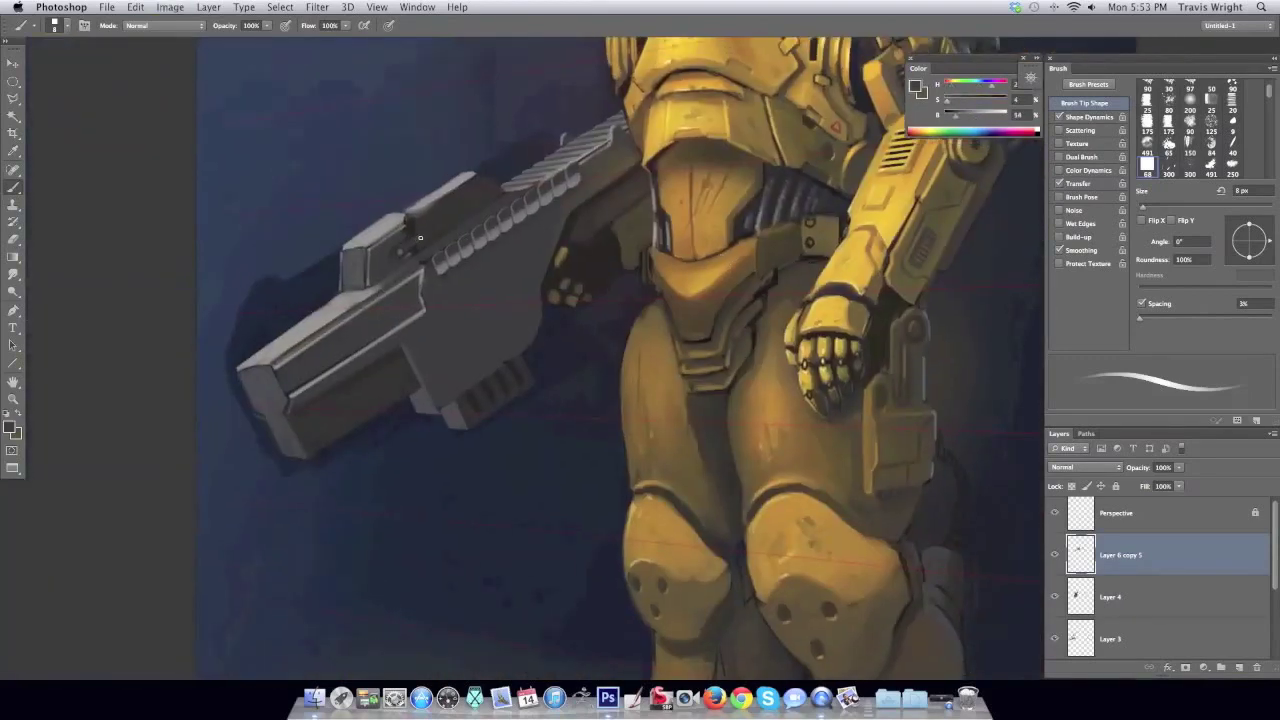
{"action": "right_click", "coordinate": [440, 237]}
{"action": "left_click", "coordinate": [425, 248], "text": "alt"}
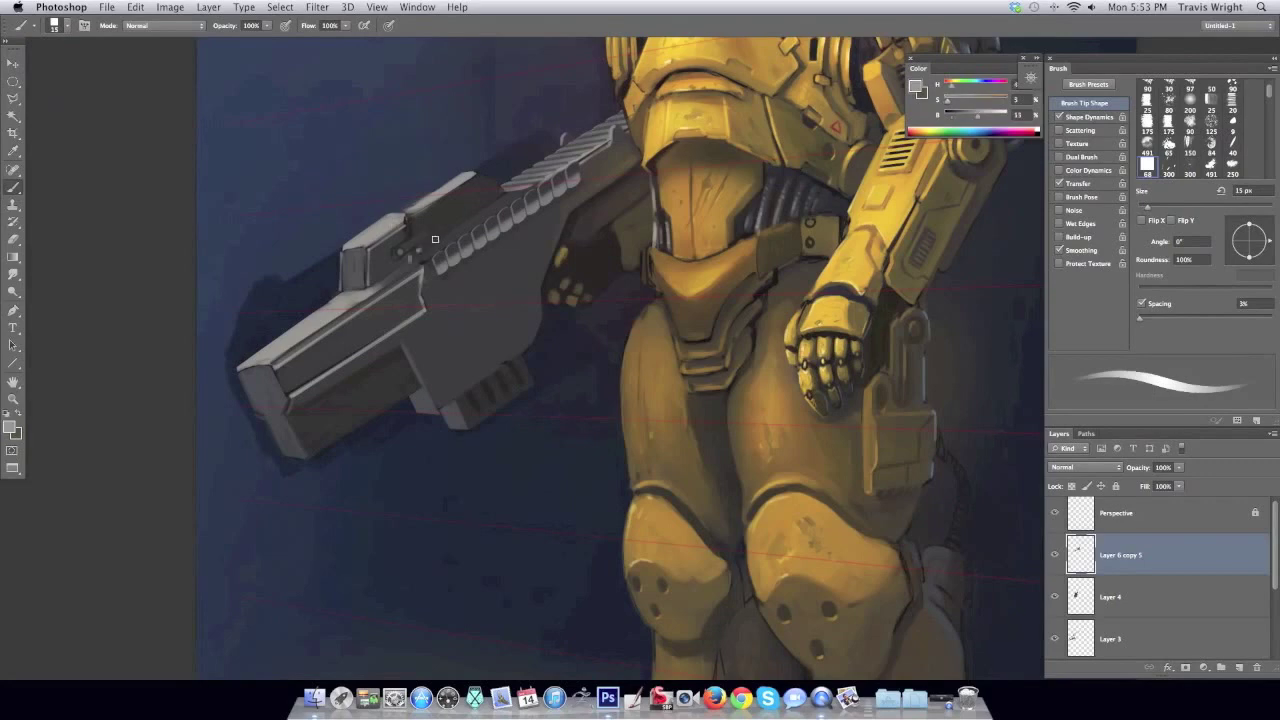
{"action": "right_click", "coordinate": [425, 248]}
{"action": "left_click", "coordinate": [426, 241], "text": "alt"}
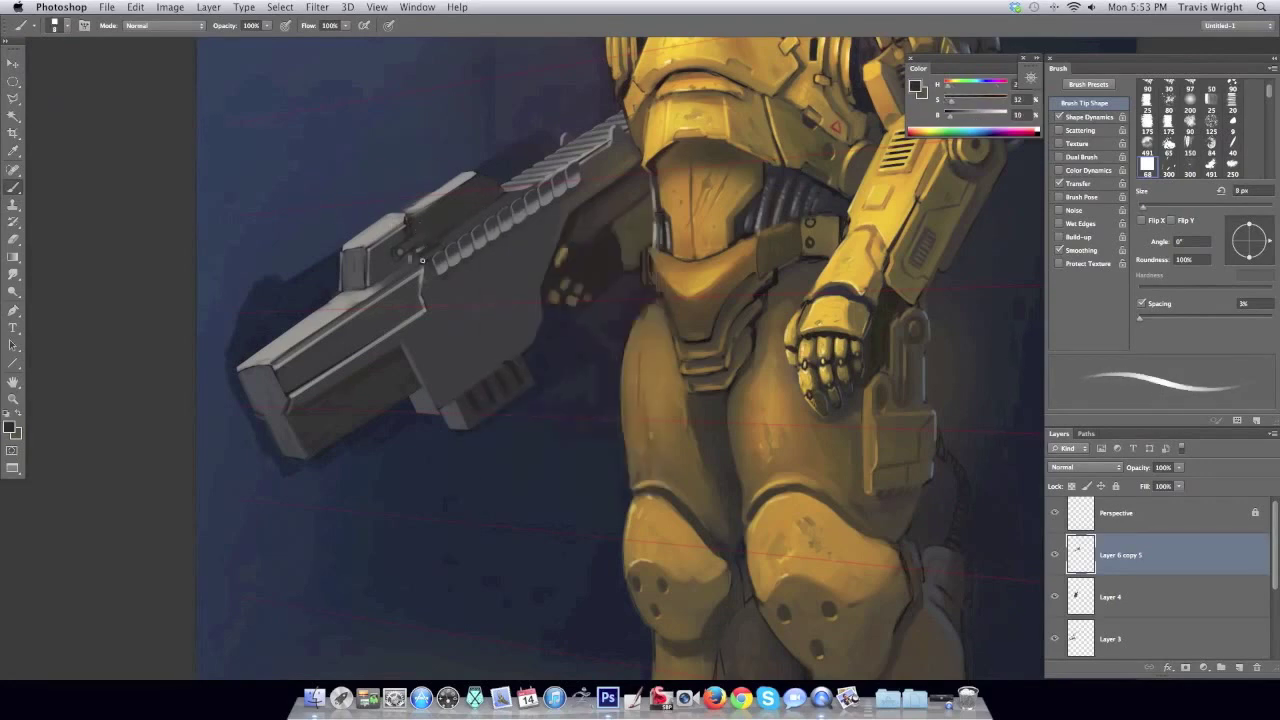
{"action": "left_click", "coordinate": [427, 229], "text": "alt"}
{"action": "key", "text": "h"}
Paint small rivet dots and fittings along the gun's raised top block, flipping the canvas to check.
{"action": "left_click", "coordinate": [681, 203], "text": "alt"}
{"action": "left_click", "coordinate": [674, 231], "text": "alt"}
{"action": "left_click", "coordinate": [700, 220], "text": "alt"}
{"action": "left_click", "coordinate": [705, 222], "text": "alt"}
{"action": "key", "text": "h"}
{"action": "left_click", "coordinate": [578, 140], "text": "alt"}
{"action": "left_click", "coordinate": [425, 304], "text": "alt"}
{"action": "key", "text": "h"}
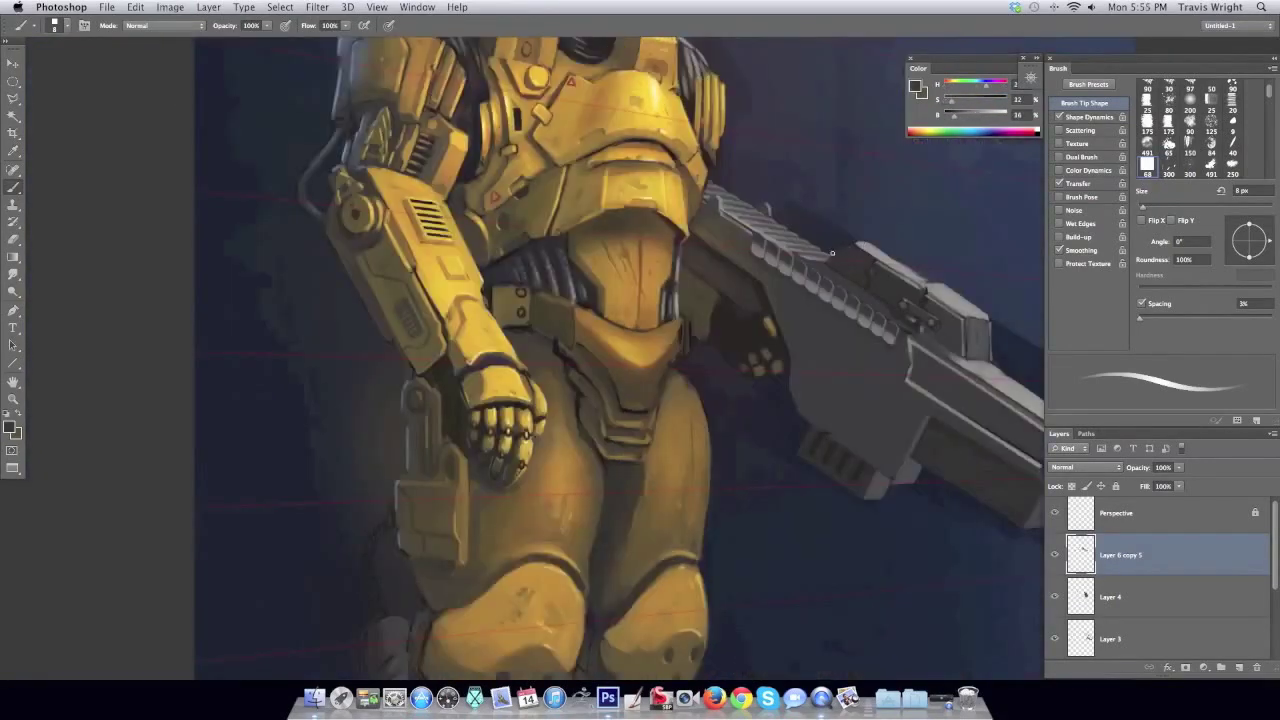
{"action": "scroll", "coordinate": [650, 154], "scroll_direction": "up", "scroll_amount": 3}
{"action": "scroll", "coordinate": [676, 273], "scroll_direction": "right", "scroll_amount": 5}
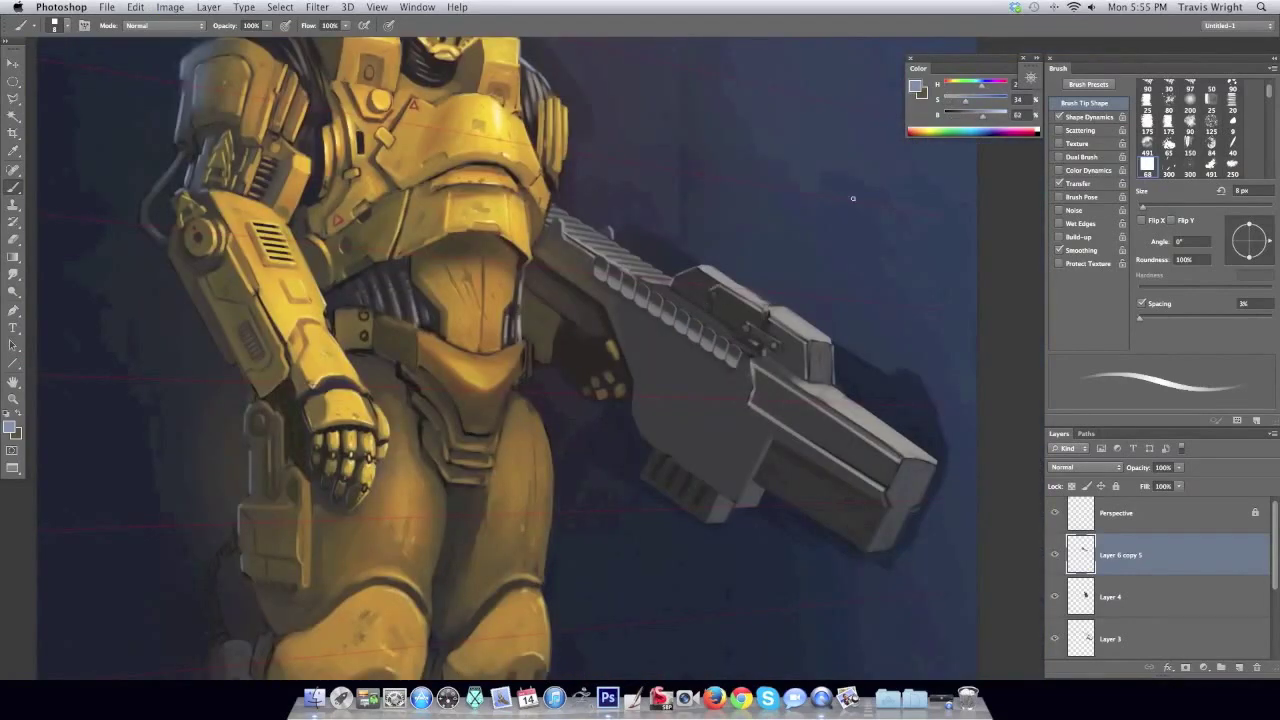
{"action": "left_click", "coordinate": [742, 372], "text": "alt"}
Flip the canvas and try a straight line across the gun.
{"action": "key", "text": "u"}
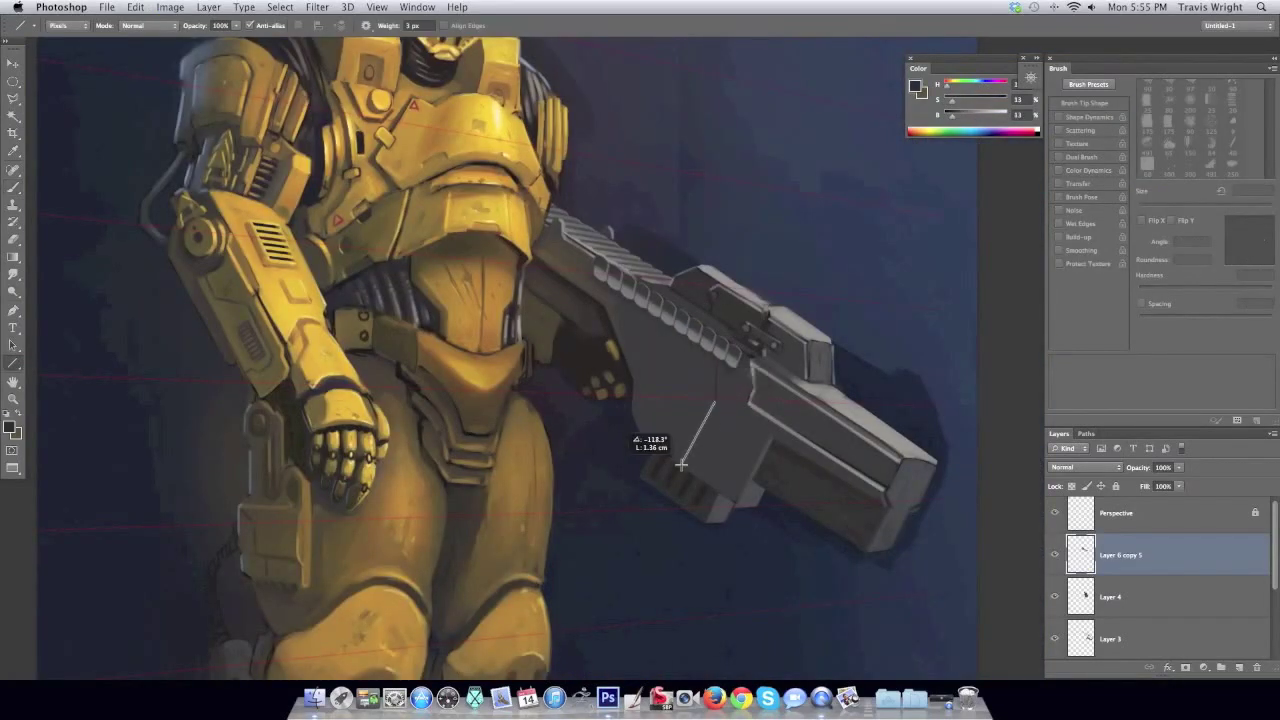
{"action": "key", "text": "ctrl+shift+h"}
{"action": "mouse_move", "coordinate": [515, 312]}
{"action": "left_mouse_down"}
{"action": "mouse_move", "coordinate": [490, 365]}
{"action": "mouse_move", "coordinate": [491, 420]}
{"action": "left_mouse_up"}
Outline a circular Elliptical Marquee panel on the gun side with Edit > Stroke.
{"action": "key", "text": "m"}
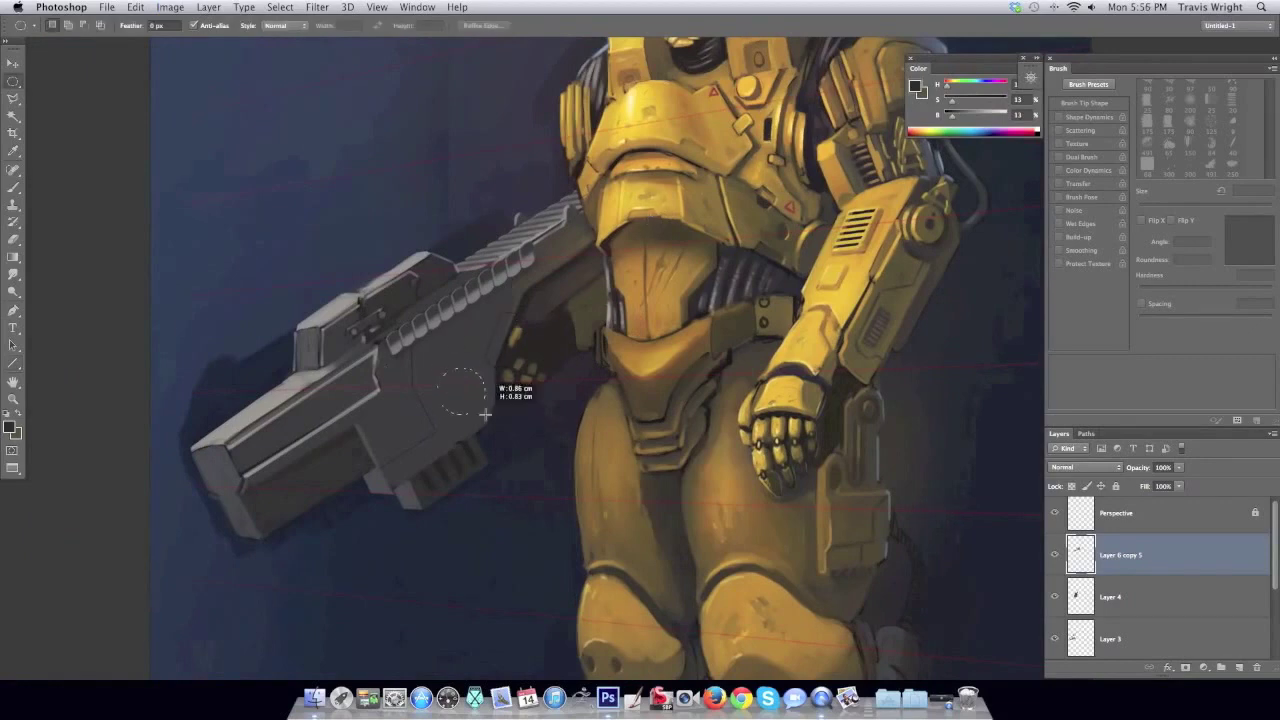
{"action": "left_click", "coordinate": [135, 7]}
{"action": "left_click", "coordinate": [160, 223]}
{"action": "key", "text": "Return"}
{"action": "key", "text": "ctrl+d"}
{"action": "key", "text": "w"}
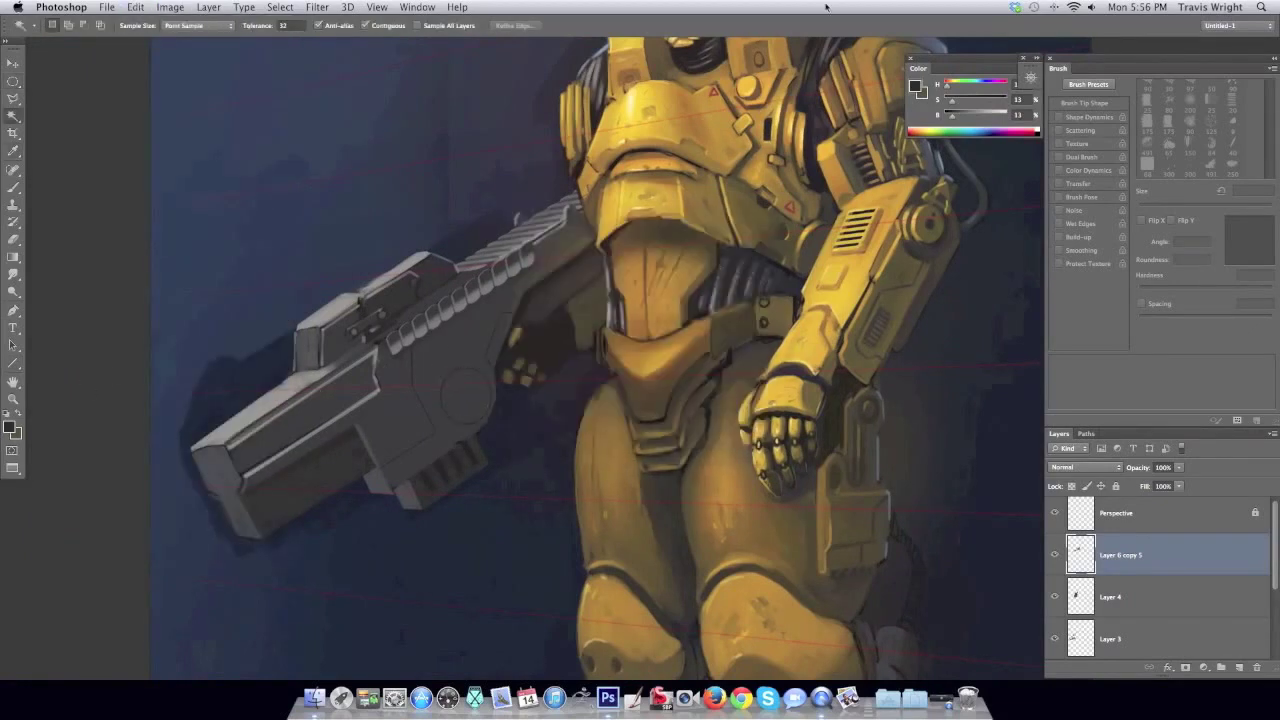
{"action": "left_click", "coordinate": [135, 7]}
{"action": "left_click", "coordinate": [160, 223]}
{"action": "left_click", "coordinate": [714, 252]}
{"action": "key", "text": "ctrl+d"}
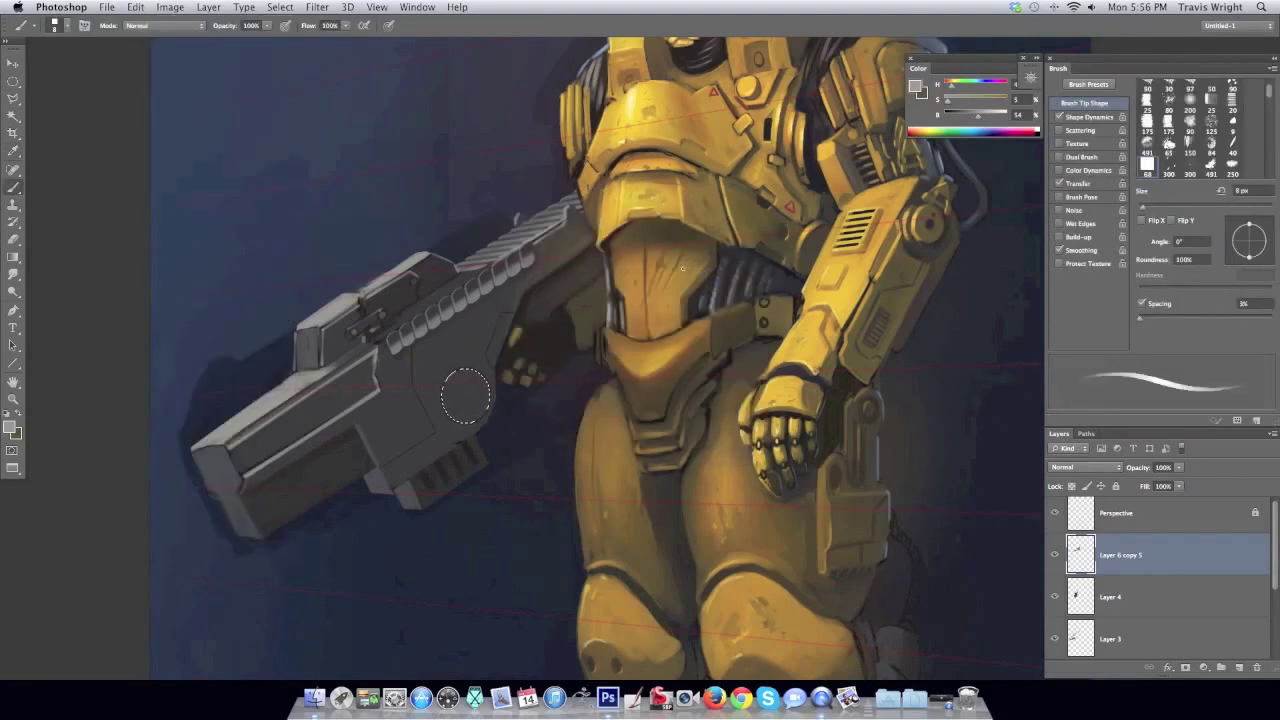
Sample dark colours from the gun with the brush and flip the canvas to check.
{"action": "key", "text": "b"}
{"action": "left_click", "coordinate": [576, 325], "text": "alt"}
{"action": "left_click", "coordinate": [551, 279], "text": "alt"}
{"action": "key", "text": "e"}
{"action": "key", "text": "ctrl+shift+h"}
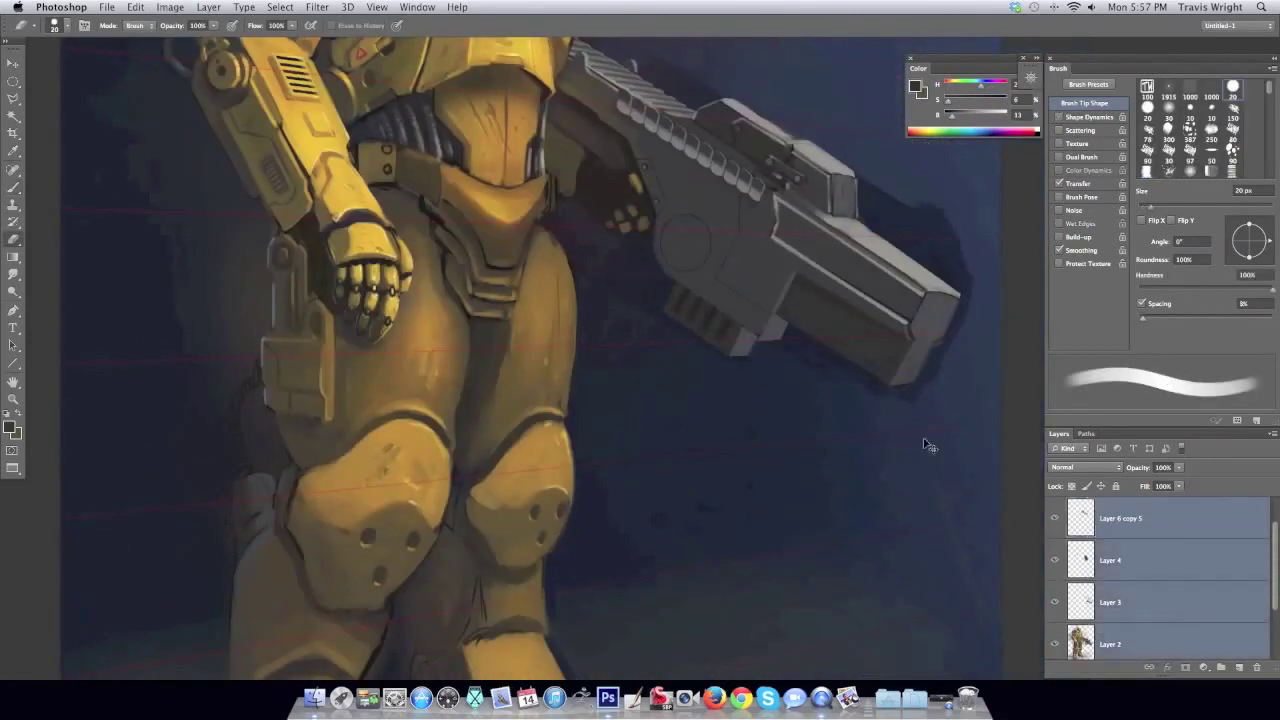
{"action": "key", "text": "l"}
{"action": "key", "text": "b"}
Sample another gun colour, flip the canvas back and forth, and enlarge the brush to 14 px.
{"action": "left_click", "coordinate": [751, 335], "text": "alt"}
{"action": "key", "text": "ctrl+shift+h"}
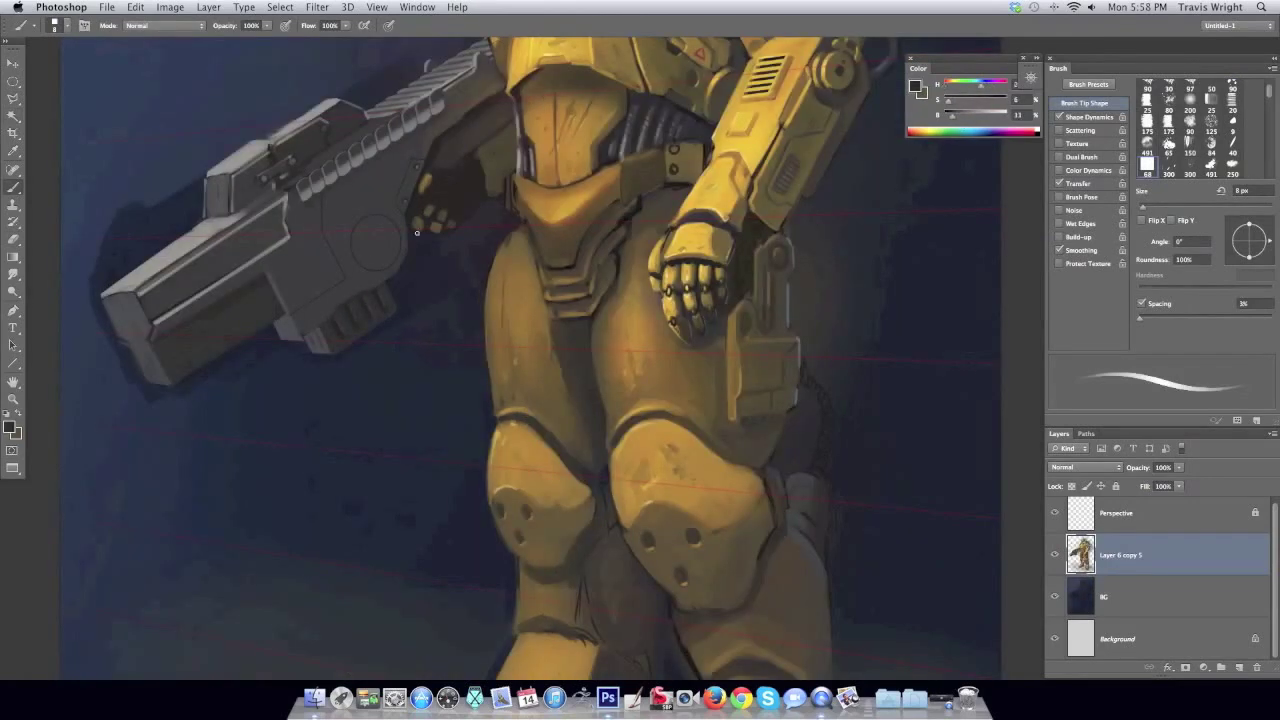
{"action": "key", "text": "ctrl+shift+h"}
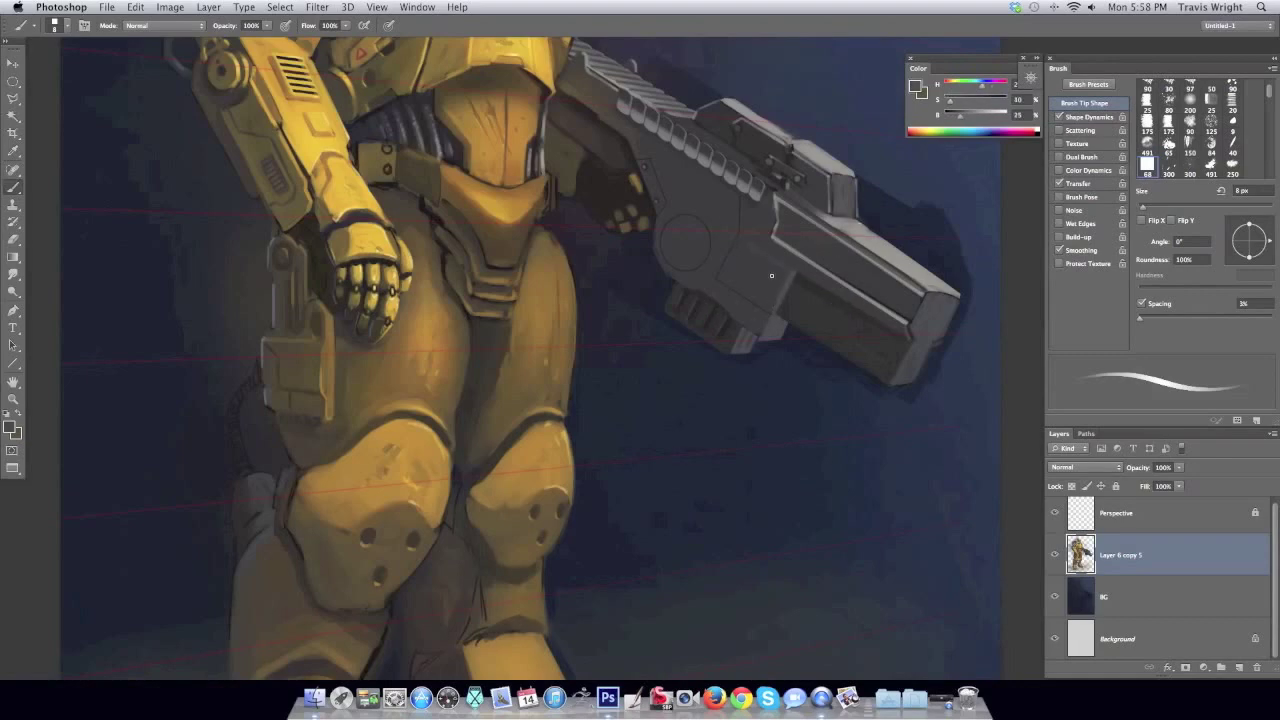
{"action": "key", "text": "ctrl+shift+h"}
{"action": "left_click", "coordinate": [287, 284], "text": "alt"}
{"action": "key", "text": "bracketright"}
{"action": "key", "text": "bracketright"}
{"action": "key", "text": "bracketright"}
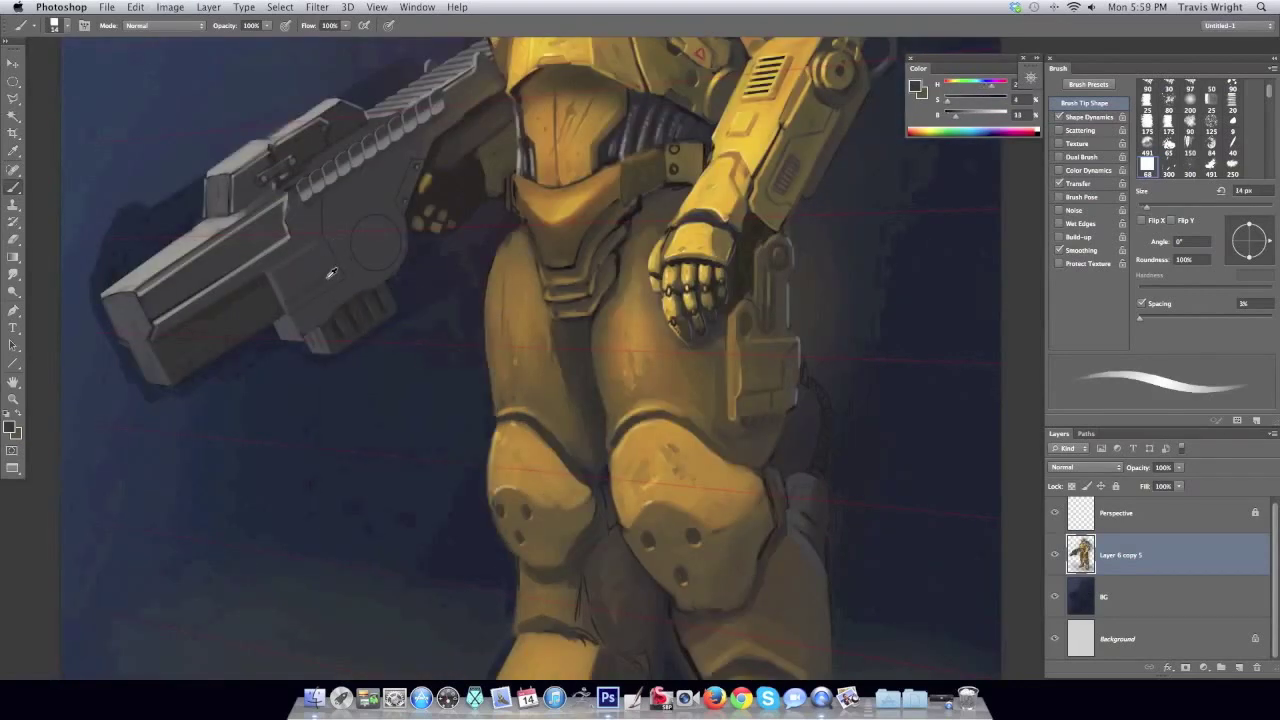
On a new layer, select a thin strip inside the circle and rotate it diagonally.
{"action": "key", "text": "u"}
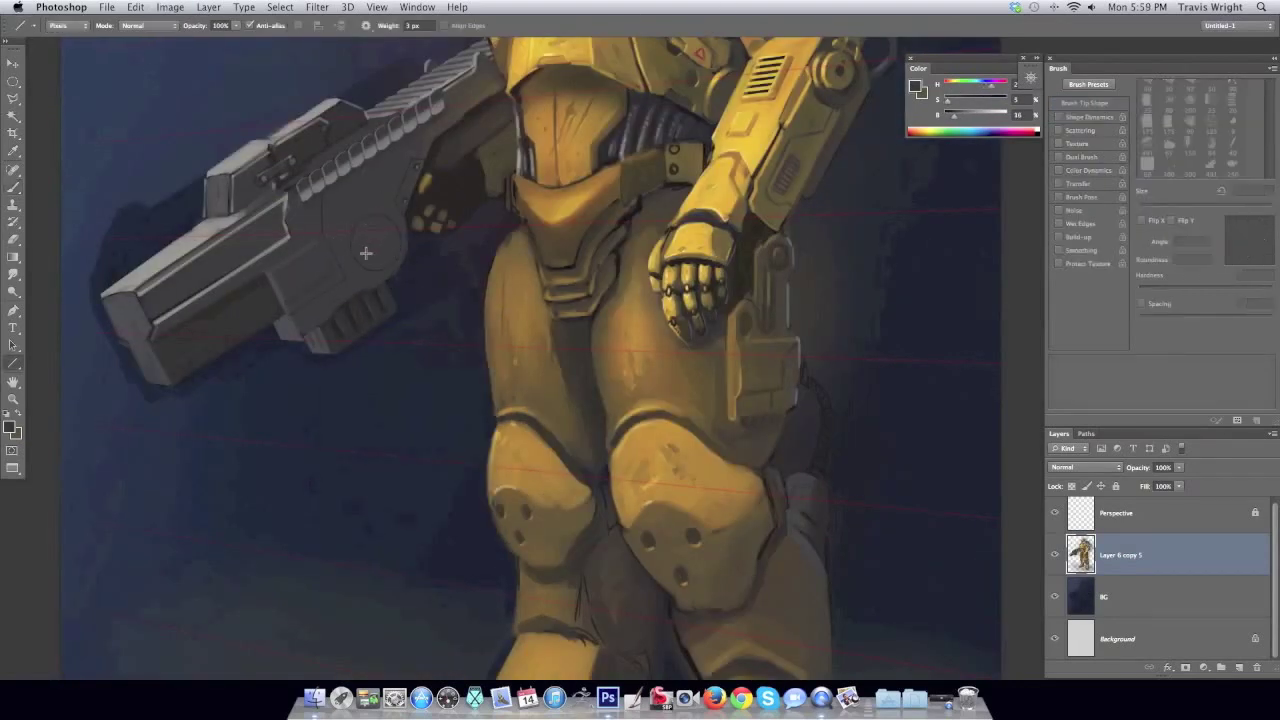
{"action": "key", "text": "m"}
{"action": "key", "text": "ctrl+shift+alt+n"}
{"action": "mouse_move", "coordinate": [366, 227]}
{"action": "left_mouse_down"}
{"action": "mouse_move", "coordinate": [378, 262]}
{"action": "mouse_move", "coordinate": [420, 222]}
{"action": "left_mouse_up"}
{"action": "right_click", "coordinate": [375, 248]}
{"action": "left_click", "coordinate": [412, 388]}
Stroke the diagonal strip selection with a newly chosen colour.
{"action": "left_click", "coordinate": [135, 7]}
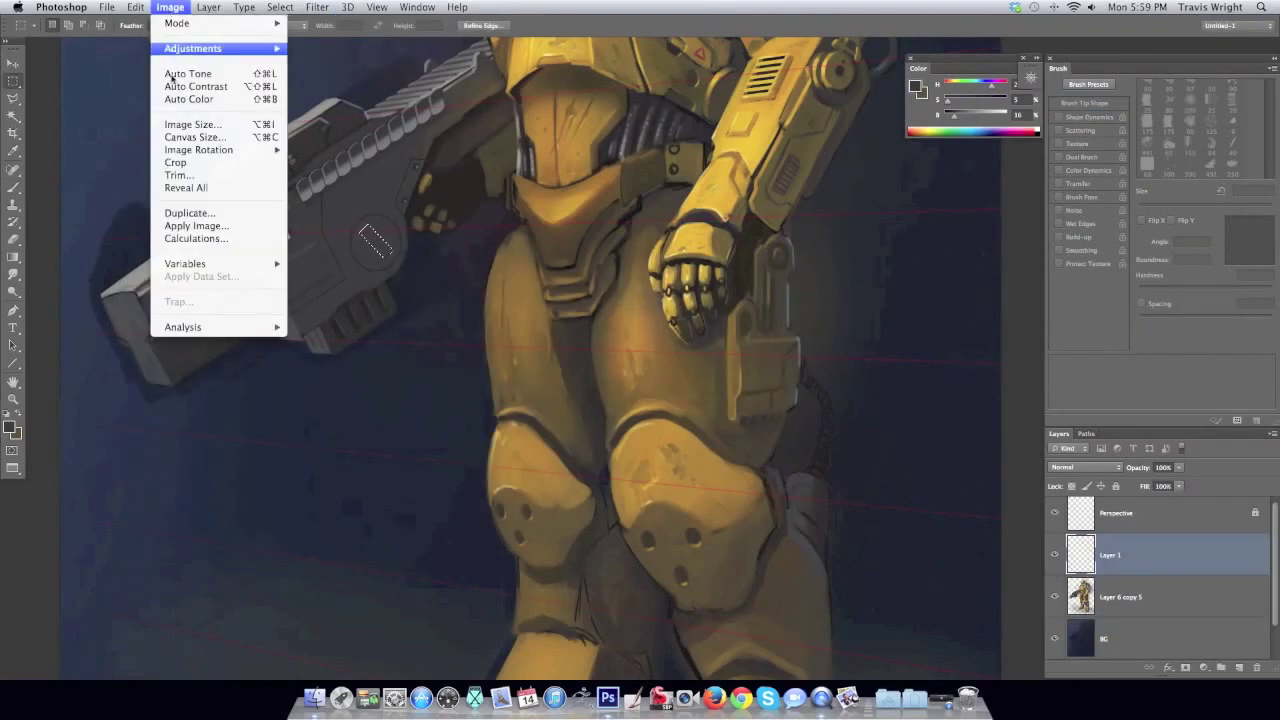
{"action": "left_click", "coordinate": [150, 238]}
{"action": "left_click", "coordinate": [723, 271]}
{"action": "left_click", "coordinate": [11, 428]}
{"action": "left_click", "coordinate": [526, 420]}
{"action": "left_click", "coordinate": [135, 7]}
Return to the brush, zoom in on the gun and adjust the brush size.
{"action": "key", "text": "Escape"}
{"action": "key", "text": "b"}
{"action": "scroll", "coordinate": [363, 206], "scroll_direction": "up", "scroll_amount": 3}
{"action": "right_click", "coordinate": [370, 200]}
{"action": "key", "text": "Escape"}
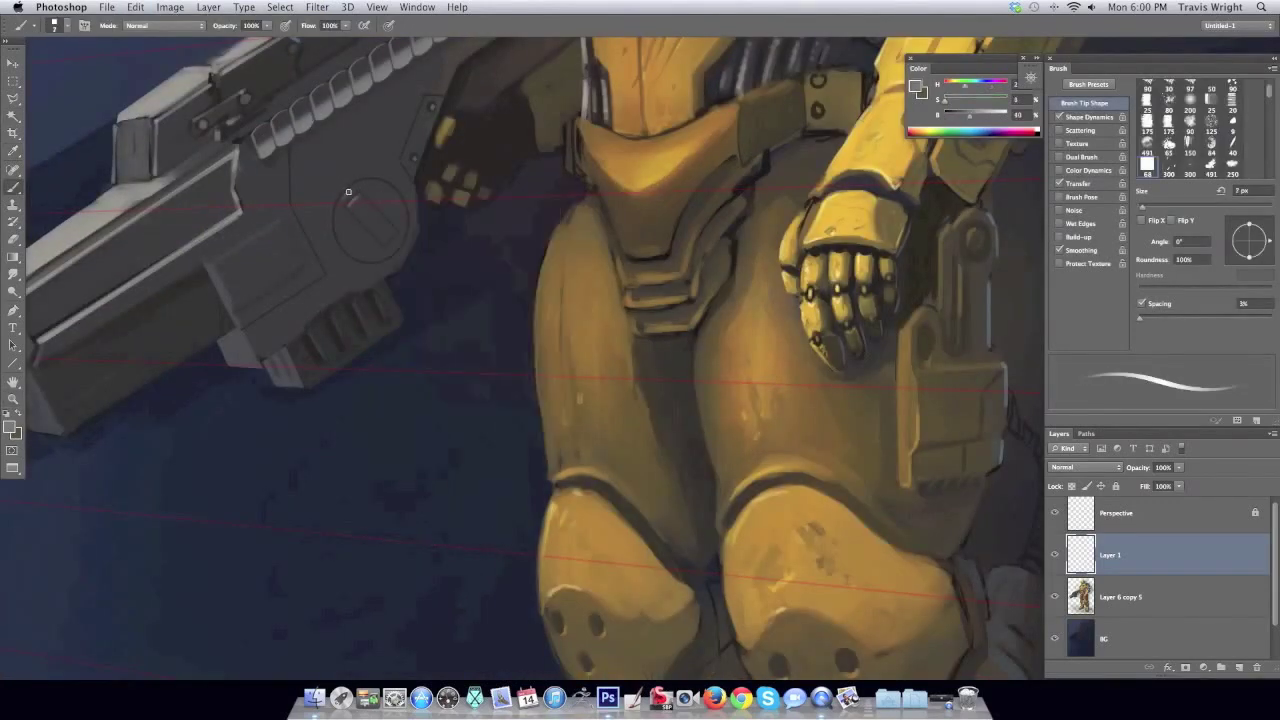
{"action": "scroll", "coordinate": [490, 163], "scroll_direction": "down", "scroll_amount": 3}
{"action": "scroll", "coordinate": [380, 264], "scroll_direction": "up", "scroll_amount": 2}
Draw a diagonal line across the circular panel and hide the Perspective layer.
{"action": "key", "text": "u"}
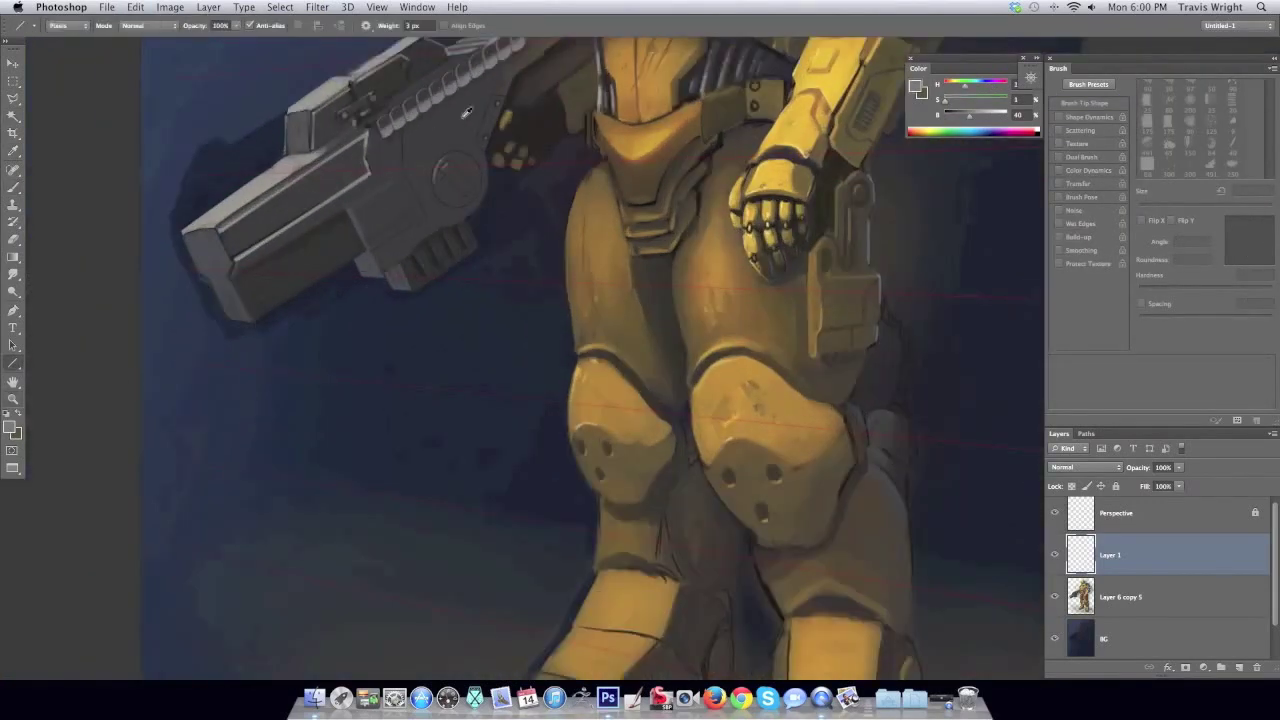
{"action": "left_click_drag", "start_coordinate": [292, 276], "coordinate": [312, 228]}
{"action": "left_click", "coordinate": [1053, 515]}
Flip the canvas, enlarge the brush to 16 px and sample a light grey from the gun.
{"action": "key", "text": "b"}
{"action": "key", "text": "ctrl+shift+h"}
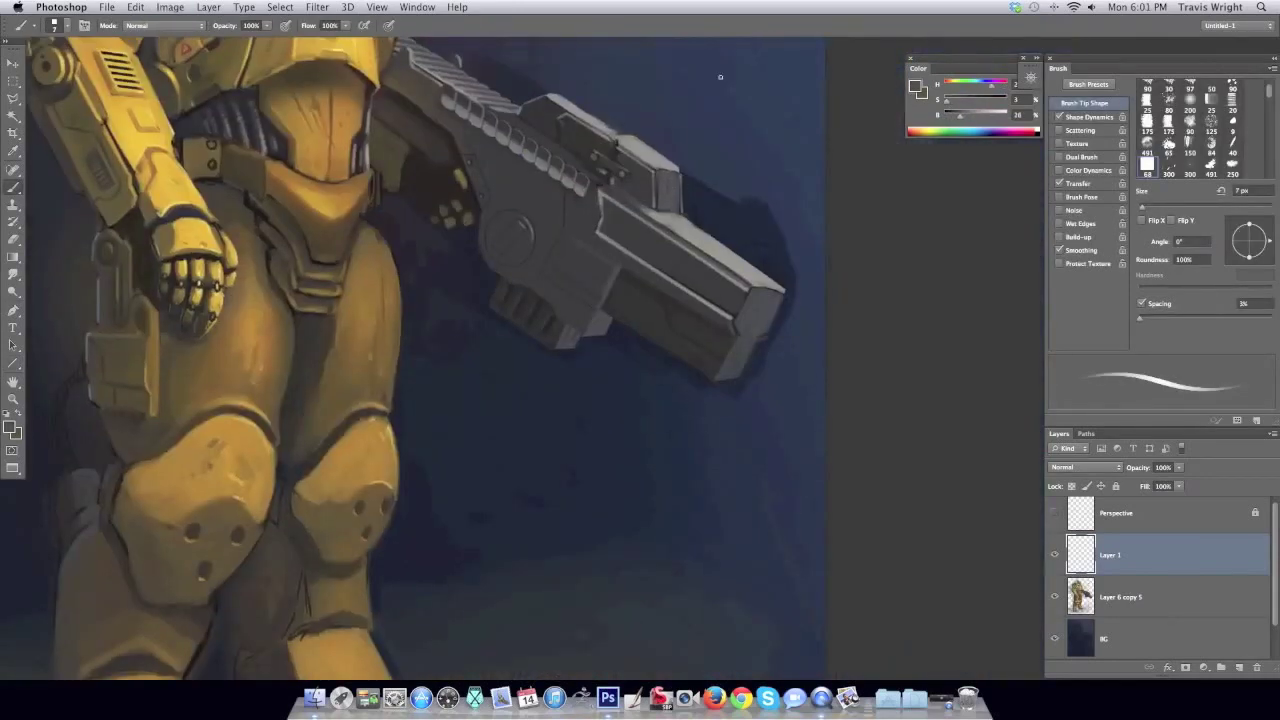
{"action": "right_click", "coordinate": [663, 223]}
{"action": "left_click", "coordinate": [669, 191]}
{"action": "left_click", "coordinate": [672, 192], "text": "alt"}
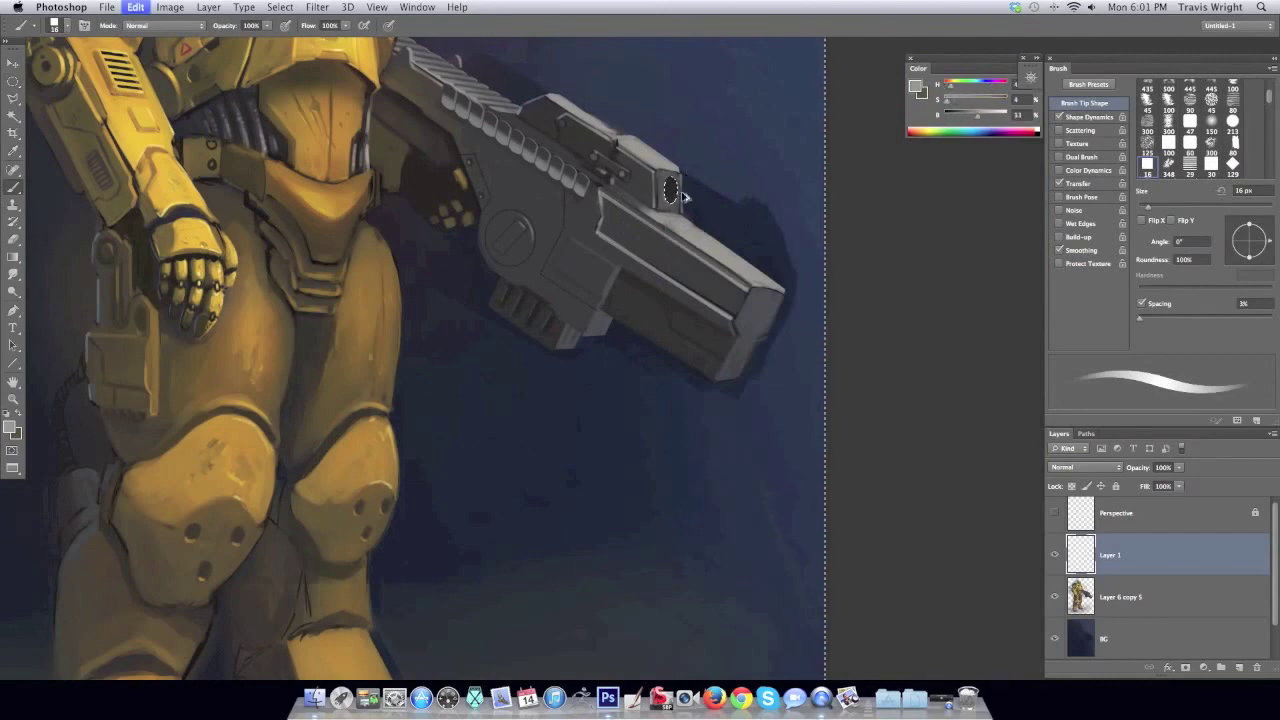
Select a small area on the gun top and resize the elliptical selection with Transform Selection.
{"action": "key", "text": "m"}
{"action": "left_click_drag", "start_coordinate": [671, 182], "coordinate": [680, 203]}
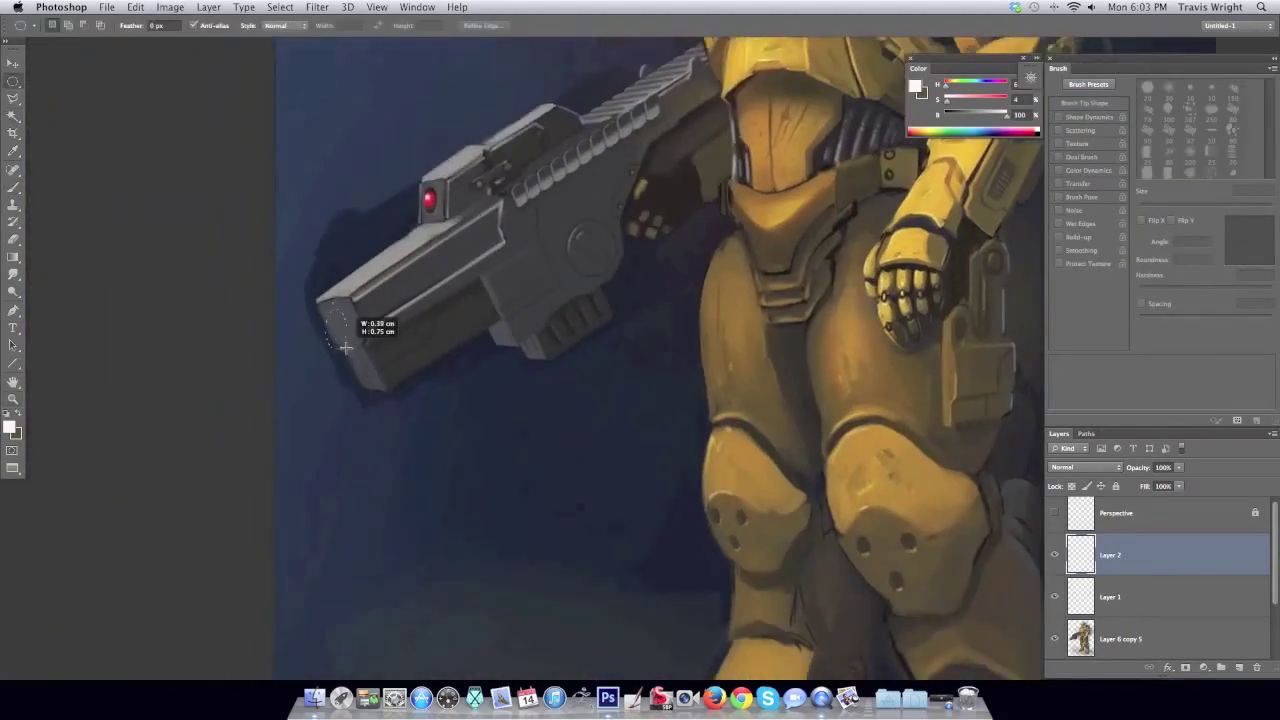
{"action": "right_click", "coordinate": [342, 318]}
{"action": "left_click", "coordinate": [383, 456]}
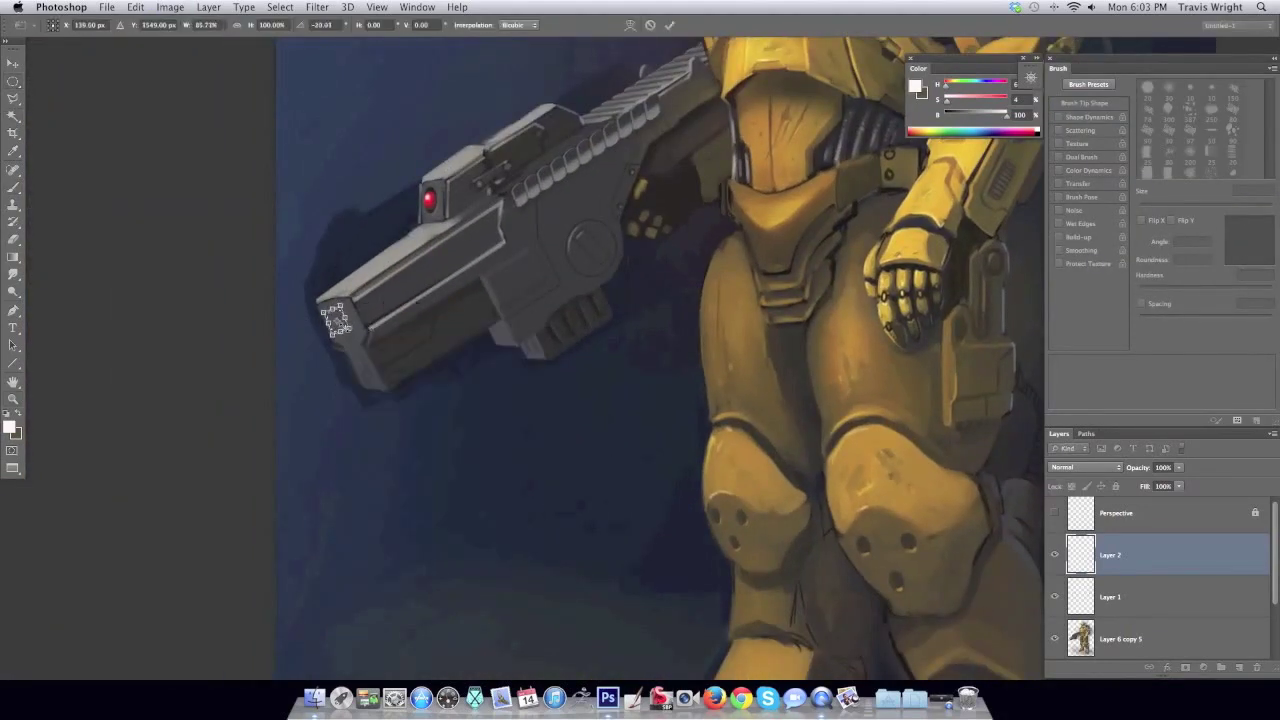
{"action": "key", "text": "Return"}
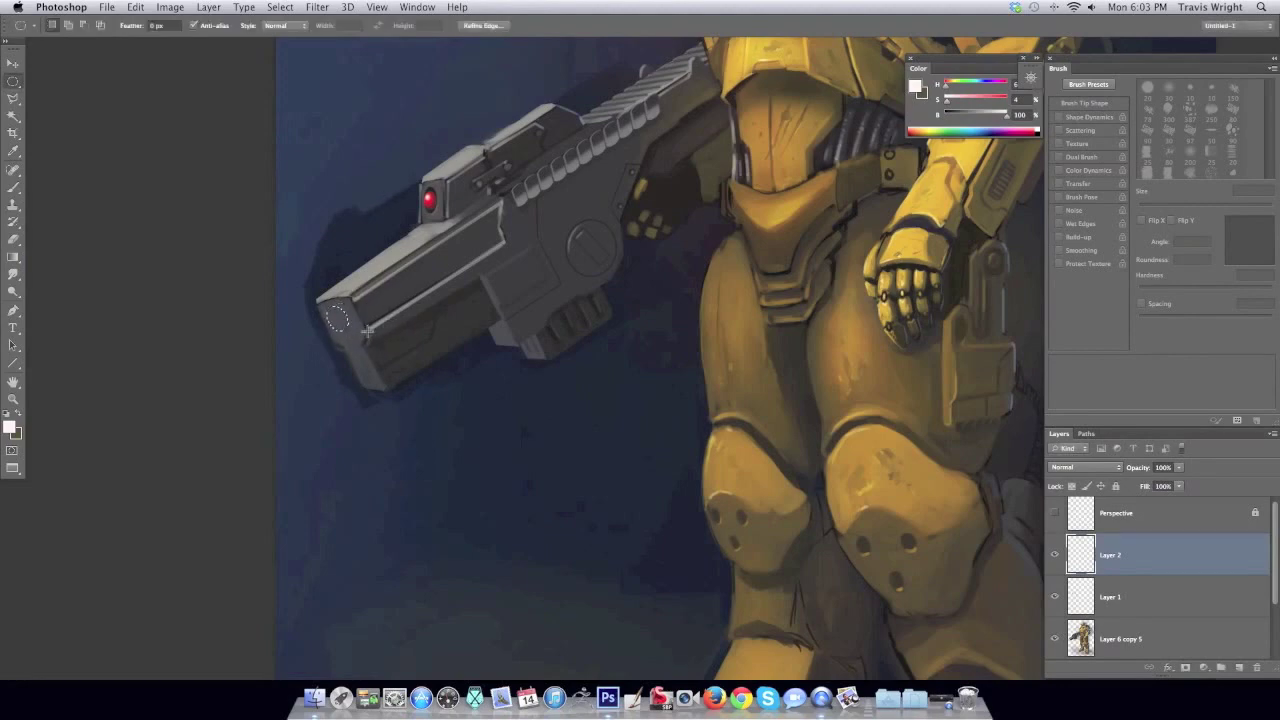
Add a Polygonal Lasso area, paint the muzzle opening black, then zoom out and flip the canvas.
{"action": "key", "text": "l"}
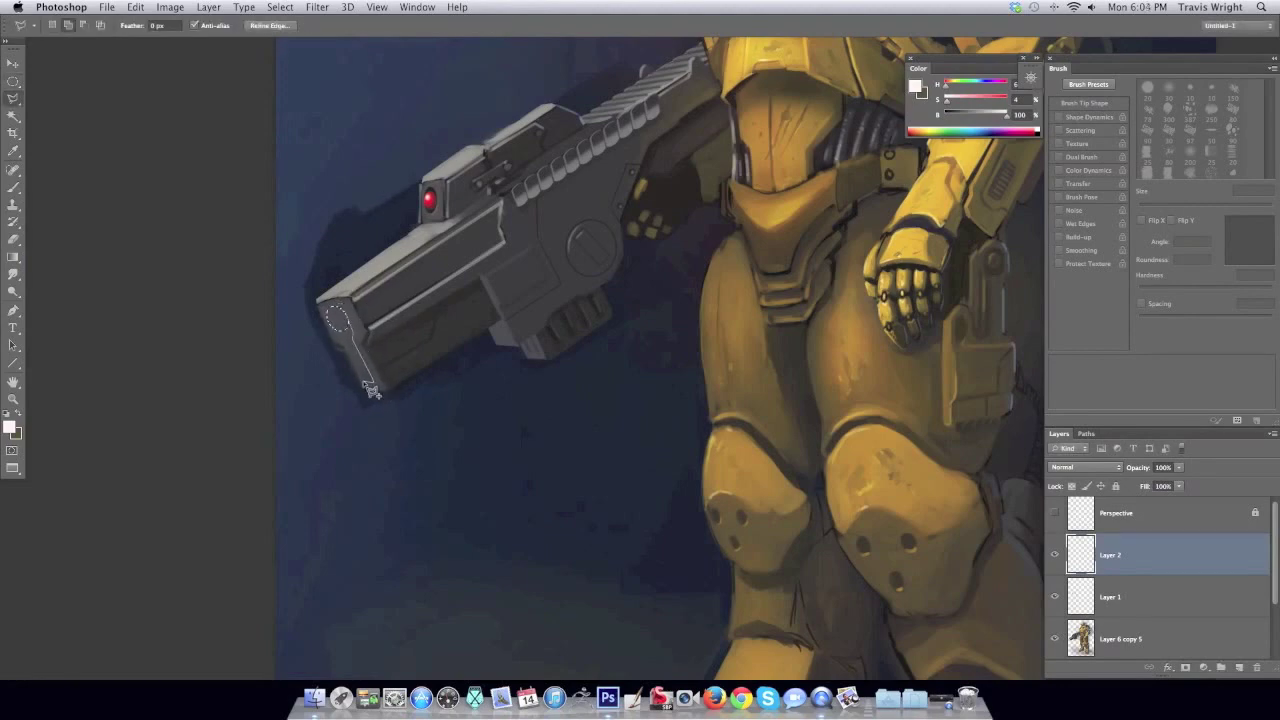
{"action": "left_click", "coordinate": [337, 328]}
{"action": "key", "text": "b"}
{"action": "right_click", "coordinate": [372, 310]}
{"action": "left_click_drag", "start_coordinate": [340, 320], "coordinate": [411, 365]}
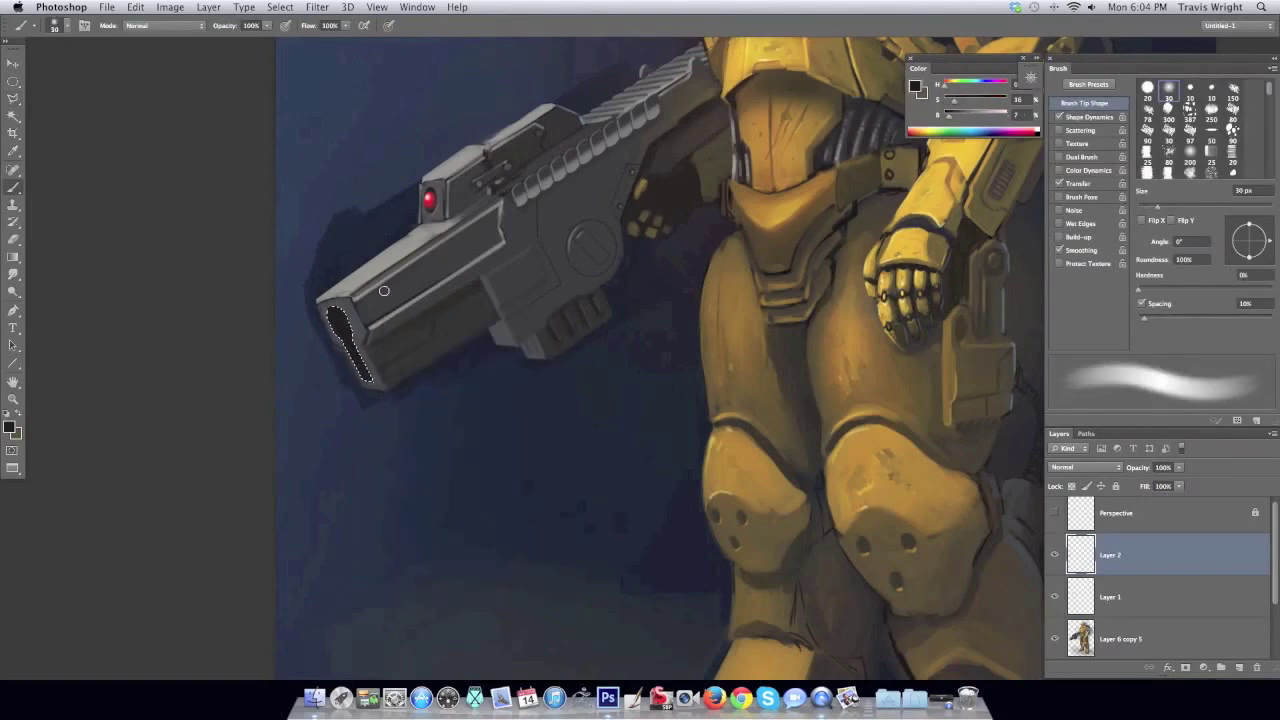
{"action": "right_click", "coordinate": [360, 350]}
{"action": "key", "text": "Escape"}
{"action": "key", "text": "z"}
{"action": "key", "text": "super+minus"}
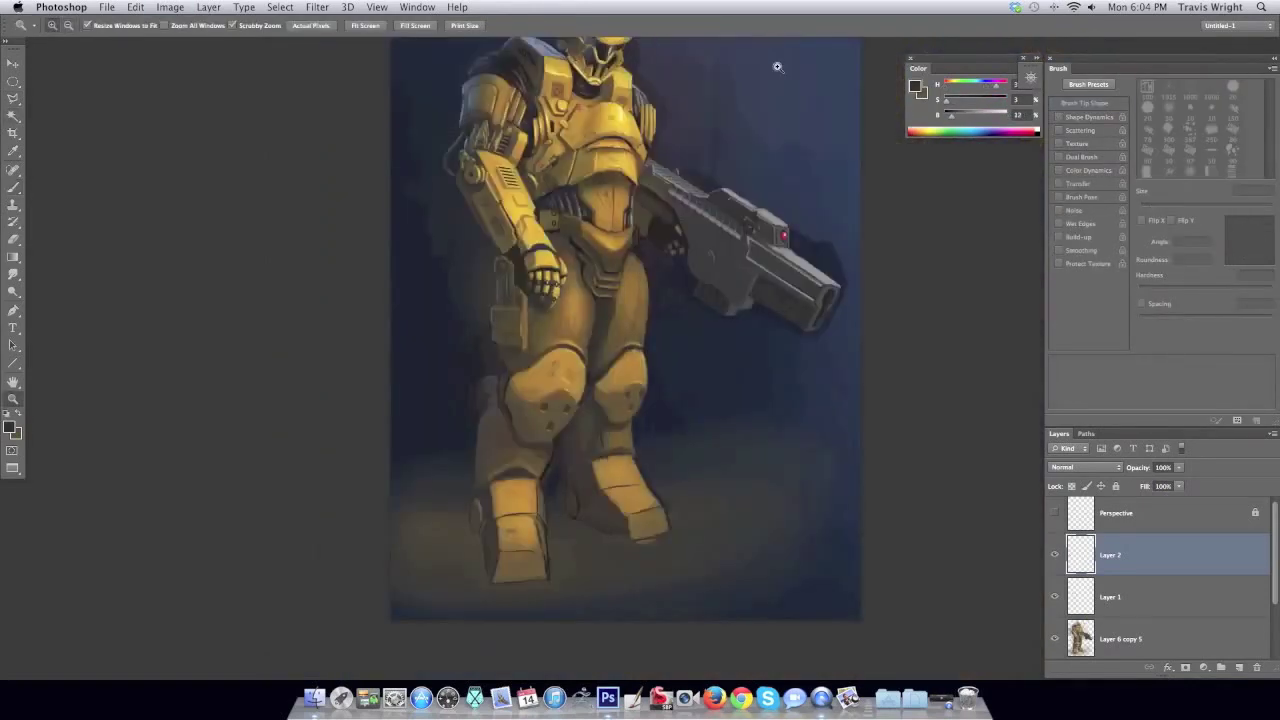
Zoom in on the gun and torso with a small brush and dark brown paint.
{"action": "key", "text": "ctrl+shift+h"}
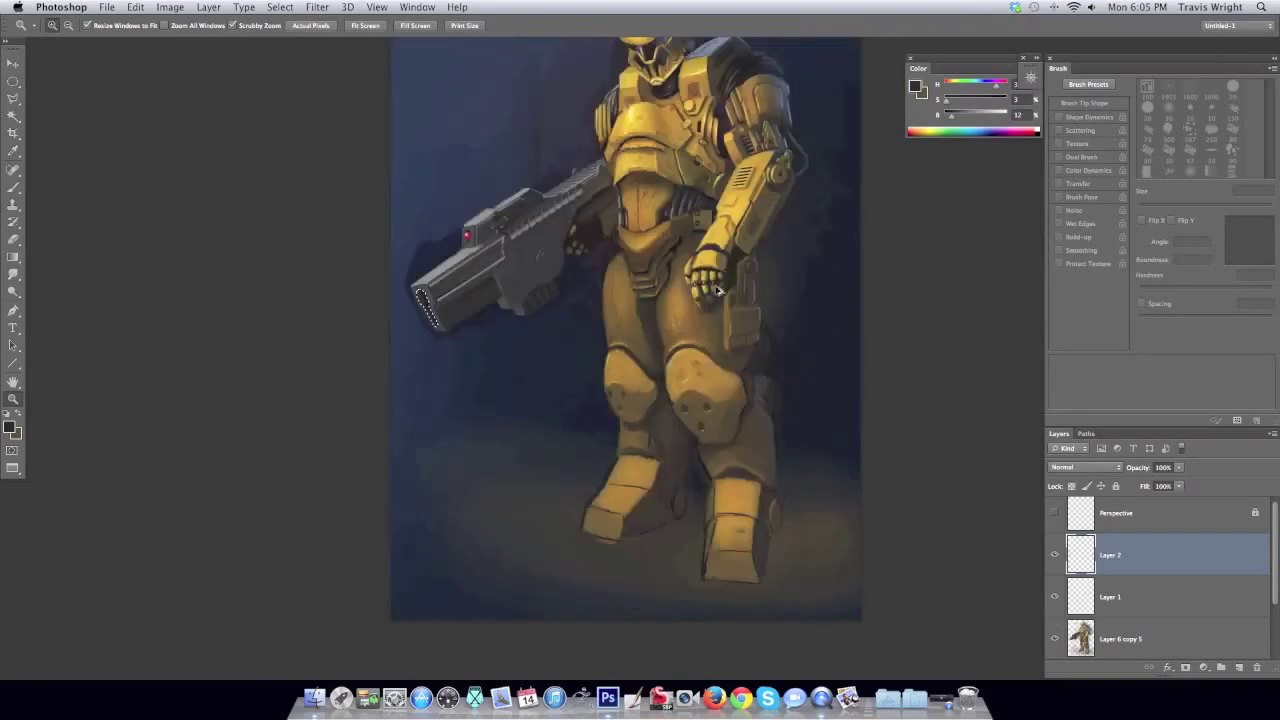
{"action": "key", "text": "b"}
{"action": "key", "text": "super+minus"}
{"action": "key", "text": "super+equal"}
{"action": "key", "text": "super+equal"}
{"action": "key", "text": "m"}
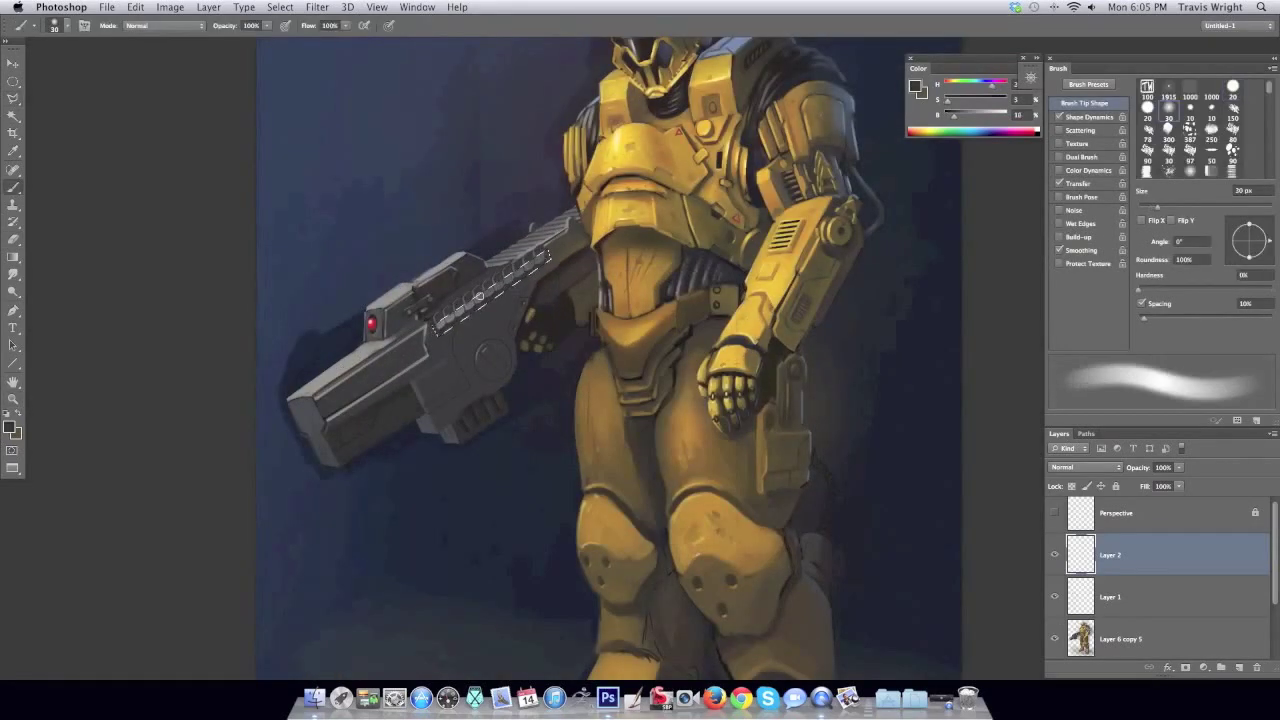
{"action": "key", "text": "w"}
{"action": "key", "text": "b"}
{"action": "right_click", "coordinate": [553, 275]}
{"action": "key", "text": "Escape"}
{"action": "left_click", "coordinate": [580, 230], "text": "alt"}
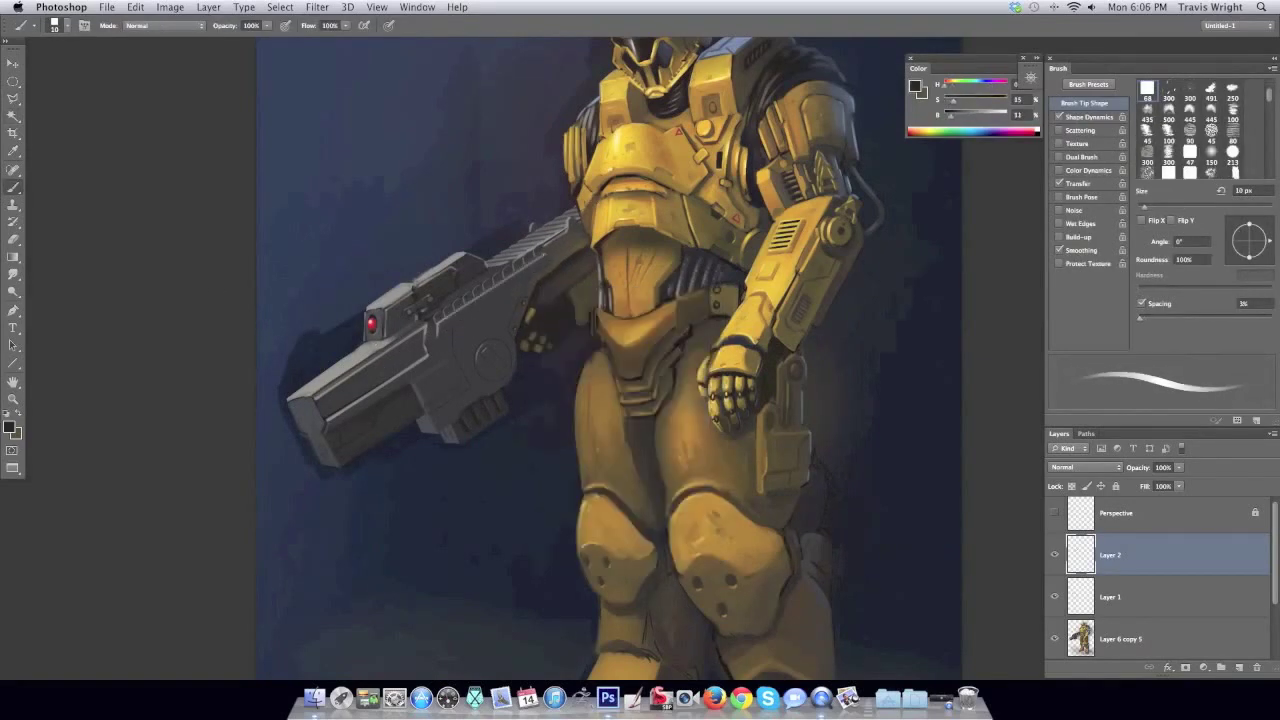
Add a new layer and paint a small dark mark near the gun.
{"action": "key", "text": "ctrl+shift+h"}
{"action": "left_click", "coordinate": [1273, 433]}
{"action": "left_click", "coordinate": [1086, 371]}
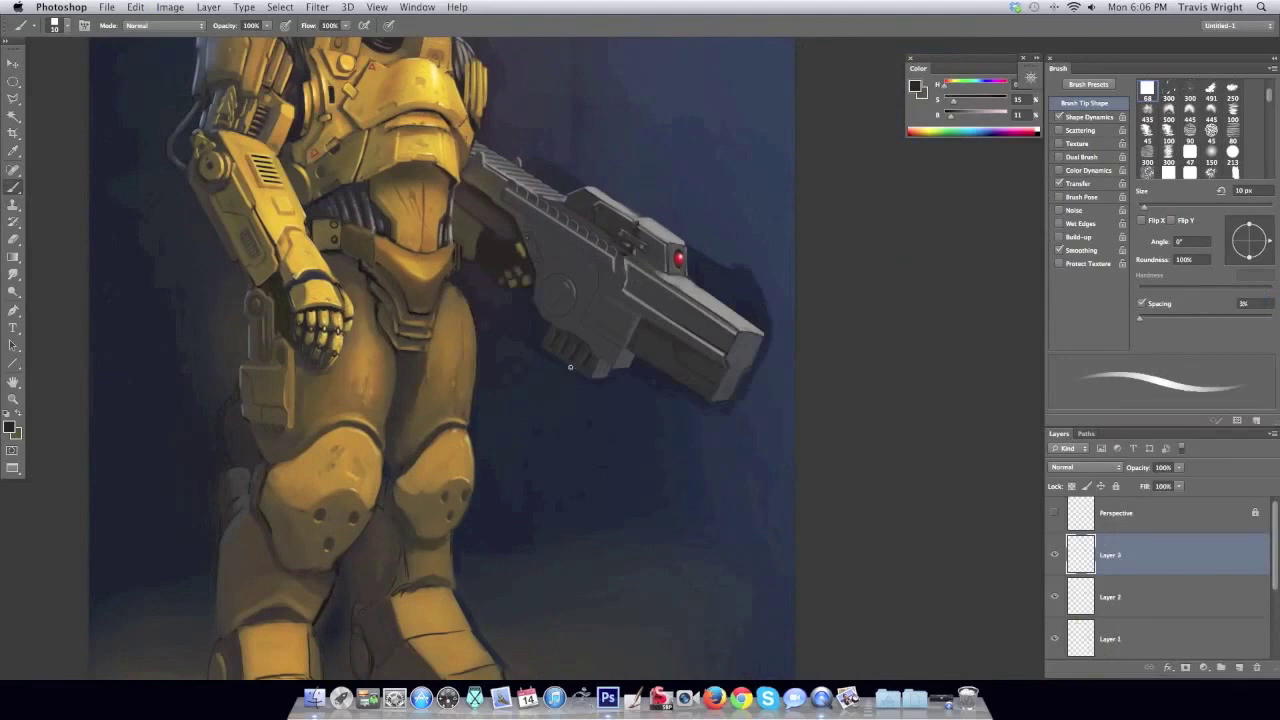
{"action": "key", "text": "l"}
{"action": "left_click", "coordinate": [568, 428]}
{"action": "key", "text": "b"}
{"action": "right_click", "coordinate": [611, 441]}
{"action": "right_click", "coordinate": [611, 441]}
{"action": "key", "text": "Escape"}
Alt-drag resized copies of the mark onto the gun as vent holes and merge them.
{"action": "key", "text": "v"}
{"action": "left_click_drag", "start_coordinate": [611, 441], "coordinate": [634, 441]}
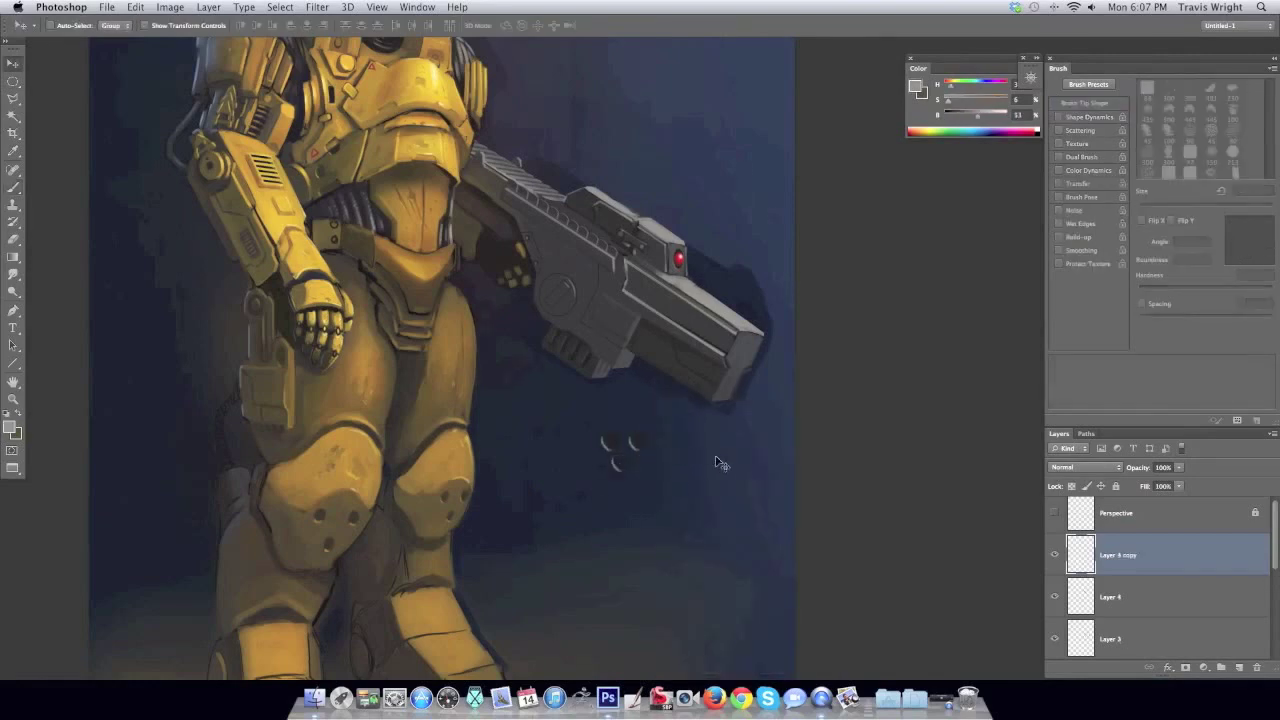
{"action": "mouse_move", "coordinate": [620, 445]}
{"action": "left_mouse_down"}
{"action": "mouse_move", "coordinate": [645, 287]}
{"action": "mouse_move", "coordinate": [714, 337]}
{"action": "left_mouse_up"}
{"action": "key", "text": "ctrl+t"}
{"action": "key", "text": "Return"}
{"action": "left_click_drag", "start_coordinate": [695, 357], "coordinate": [733, 388]}
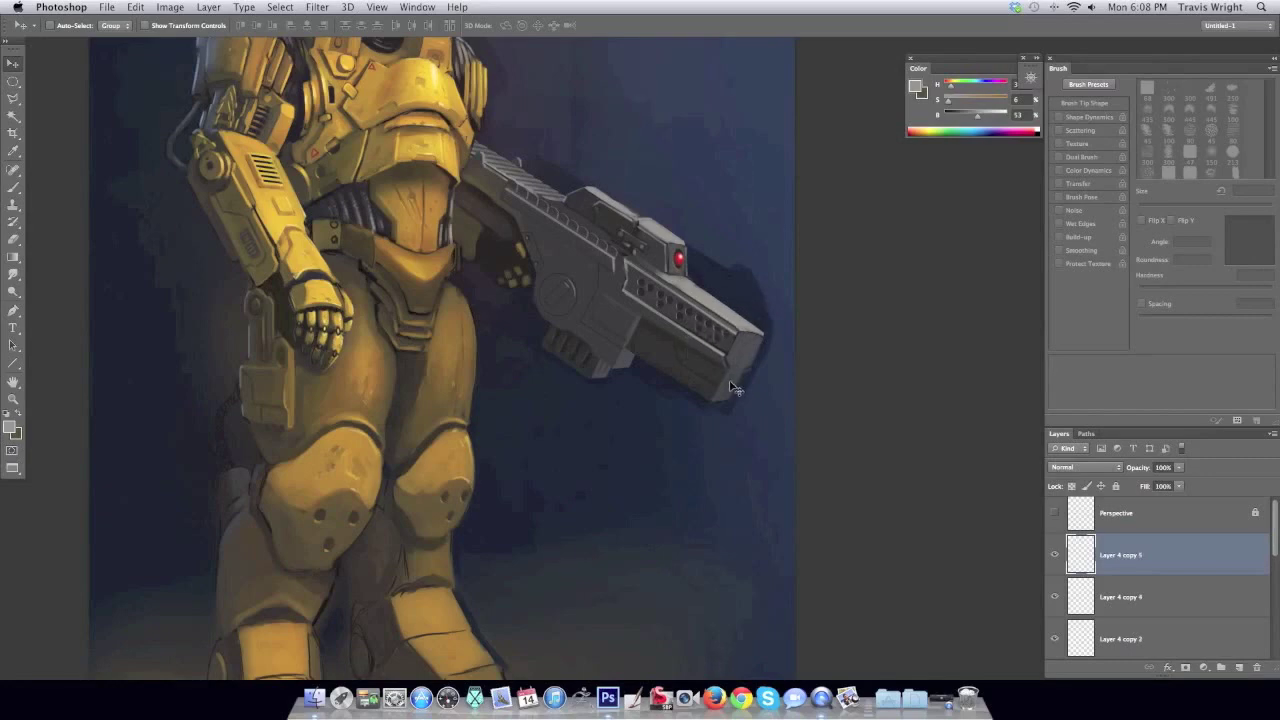
{"action": "key", "text": "ctrl+e"}
Fit the painting on screen, zoom in on the gun, and open Entrance.jpg from Open Recent.
{"action": "key", "text": "z"}
{"action": "key", "text": "ctrl+0"}
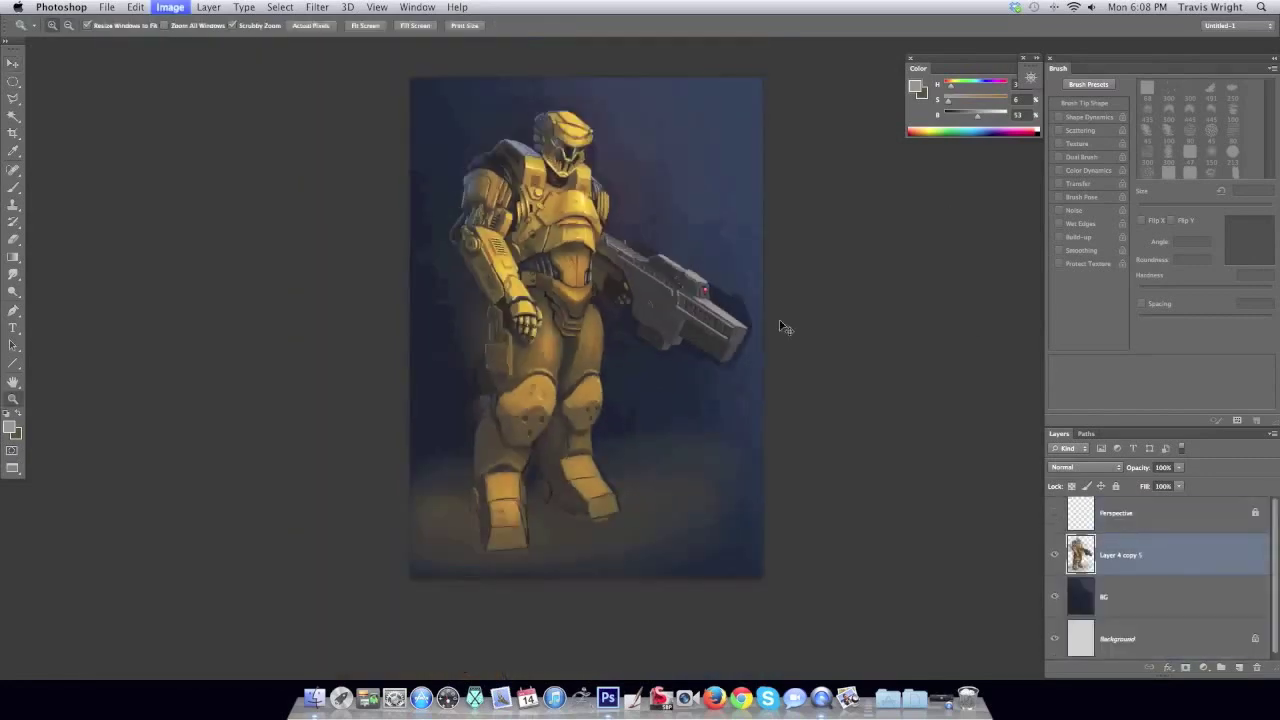
{"action": "left_click", "coordinate": [488, 336]}
{"action": "key", "text": "b"}
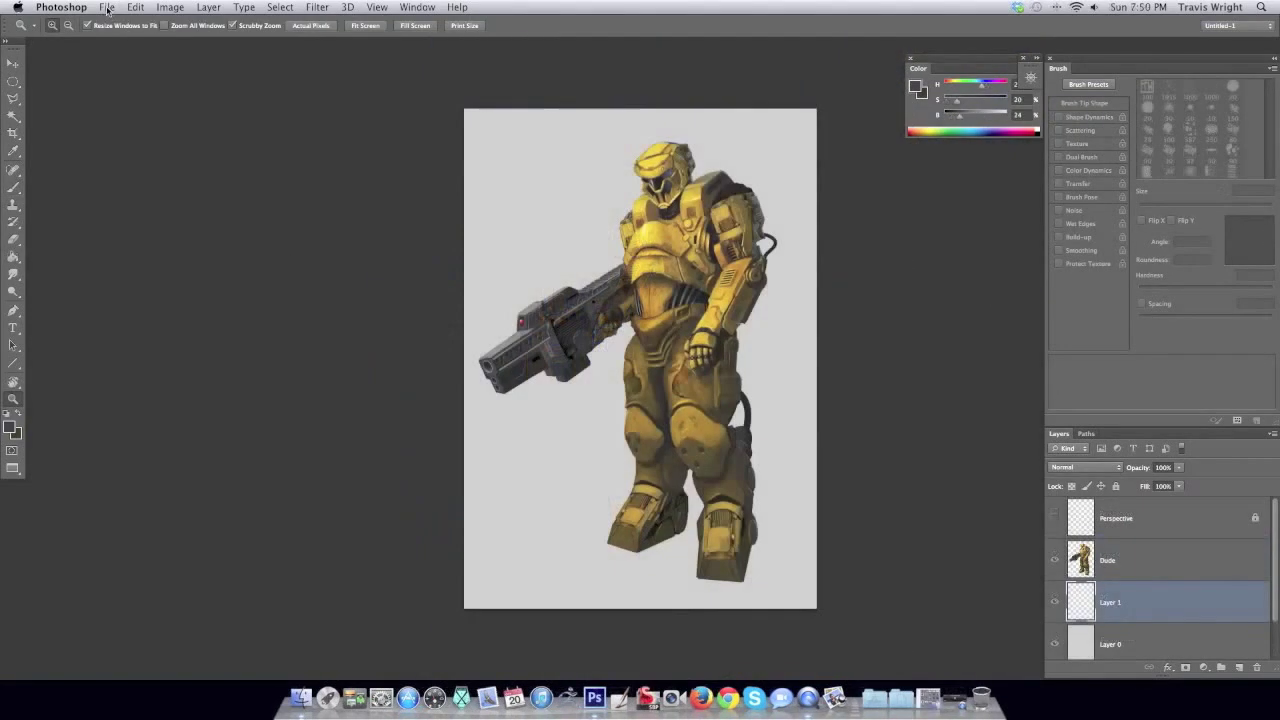
{"action": "left_click", "coordinate": [107, 9]}
{"action": "left_click", "coordinate": [302, 103]}
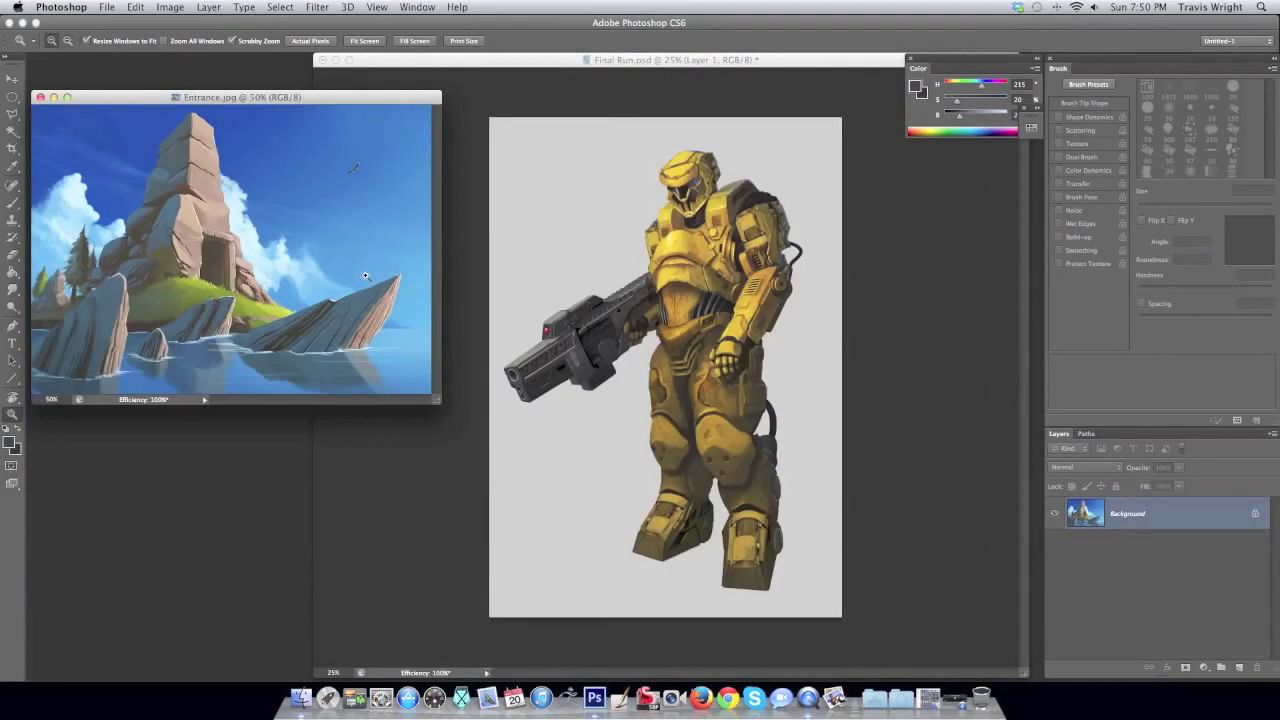
Sample the sky blue from Entrance.jpg and drag a gradient in Final Run.psd.
{"action": "key", "text": "g"}
{"action": "left_click", "coordinate": [422, 128], "text": "alt"}
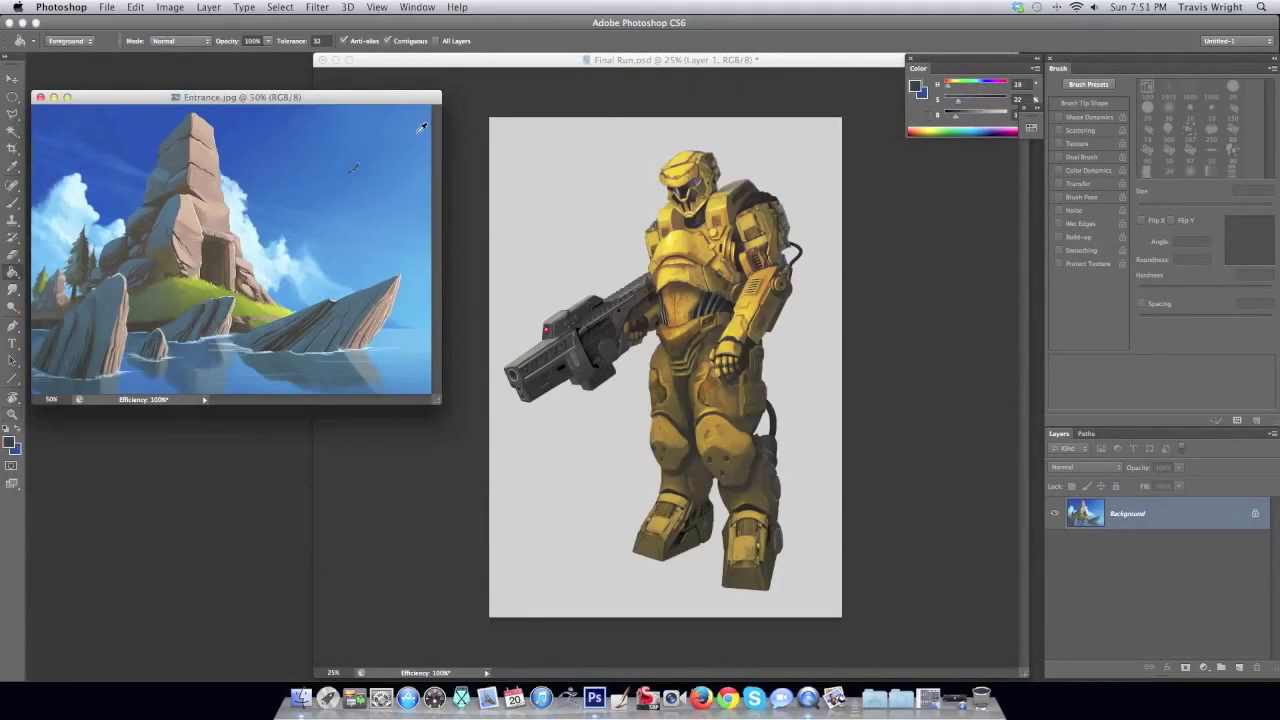
{"action": "left_click_drag", "start_coordinate": [13, 270], "coordinate": [60, 272]}
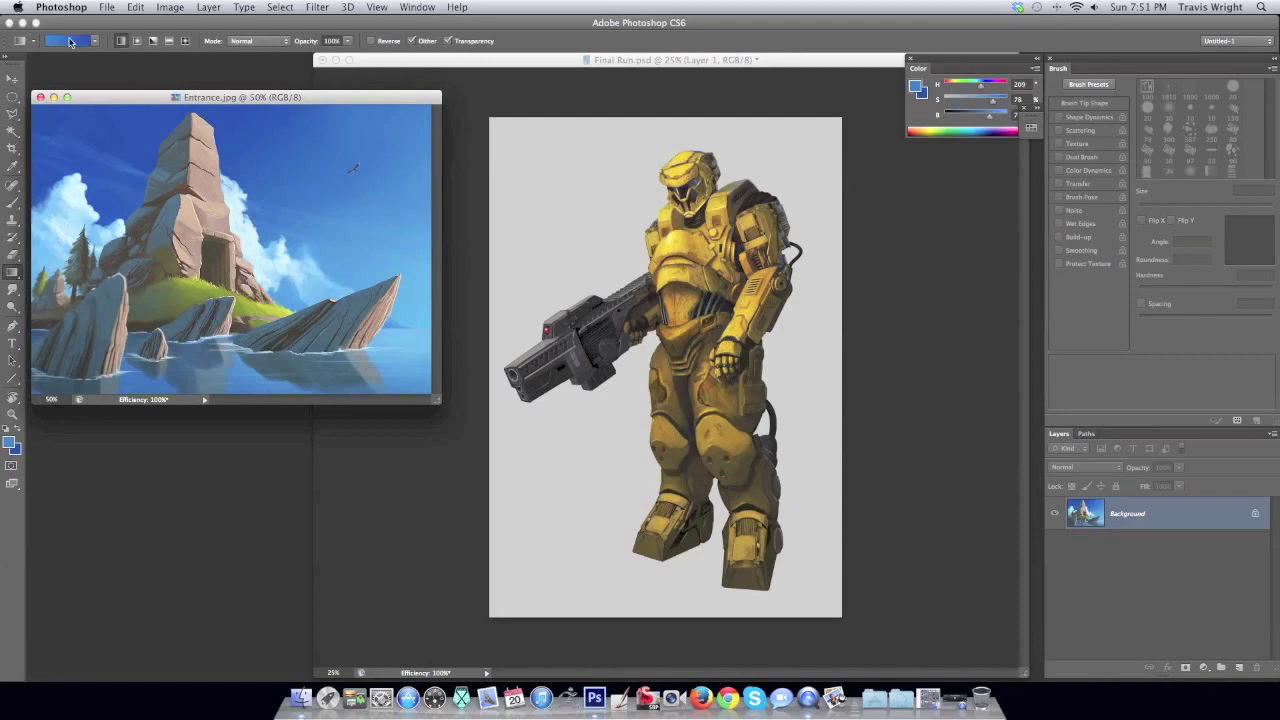
{"action": "left_click", "coordinate": [817, 635]}
{"action": "left_click_drag", "start_coordinate": [751, 633], "coordinate": [751, 633]}
Undo and redraw the blue gradient from the right toward the top-left behind the mech.
{"action": "key", "text": "ctrl+z"}
{"action": "left_click_drag", "start_coordinate": [890, 550], "coordinate": [496, 159]}
{"action": "key", "text": "ctrl+z"}
{"action": "left_click_drag", "start_coordinate": [883, 251], "coordinate": [496, 205]}
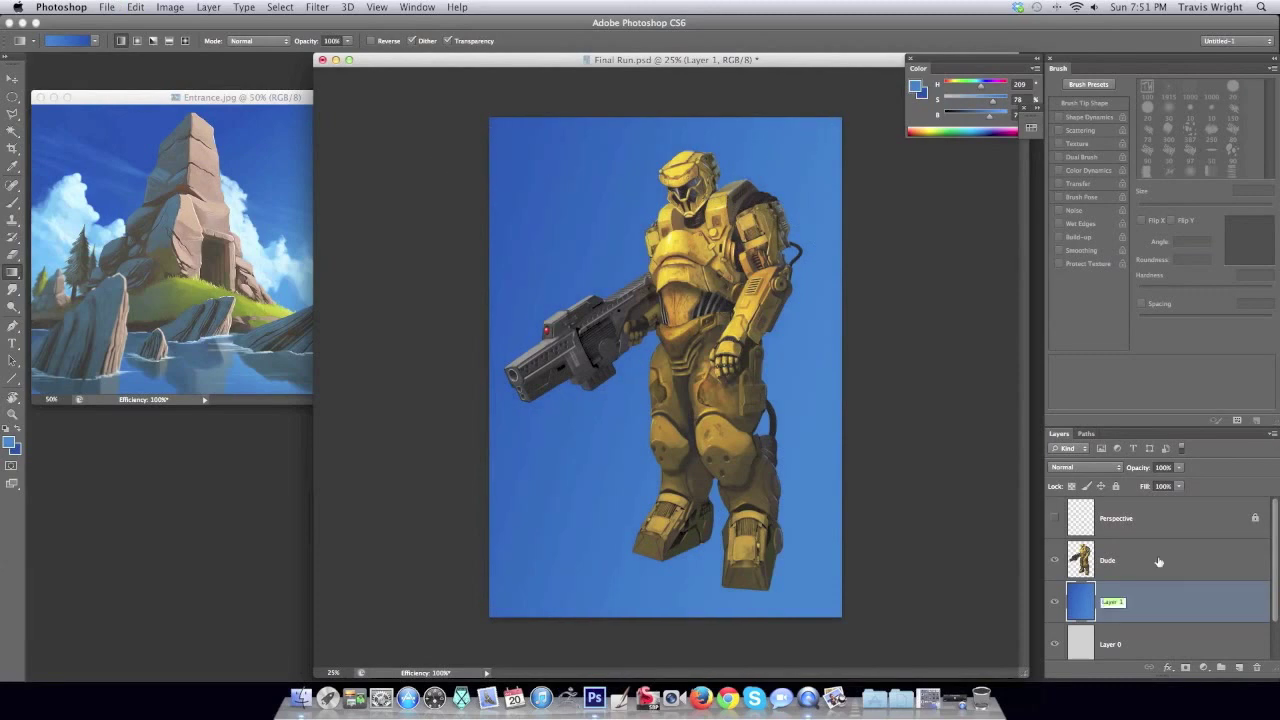
{"action": "key", "text": "Return"}
{"action": "left_click", "coordinate": [1273, 433]}
Add a new layer and load a dark grey foreground with a thin angled brush.
{"action": "left_click", "coordinate": [1140, 297]}
{"action": "key", "text": "Return"}
{"action": "left_click", "coordinate": [10, 443]}
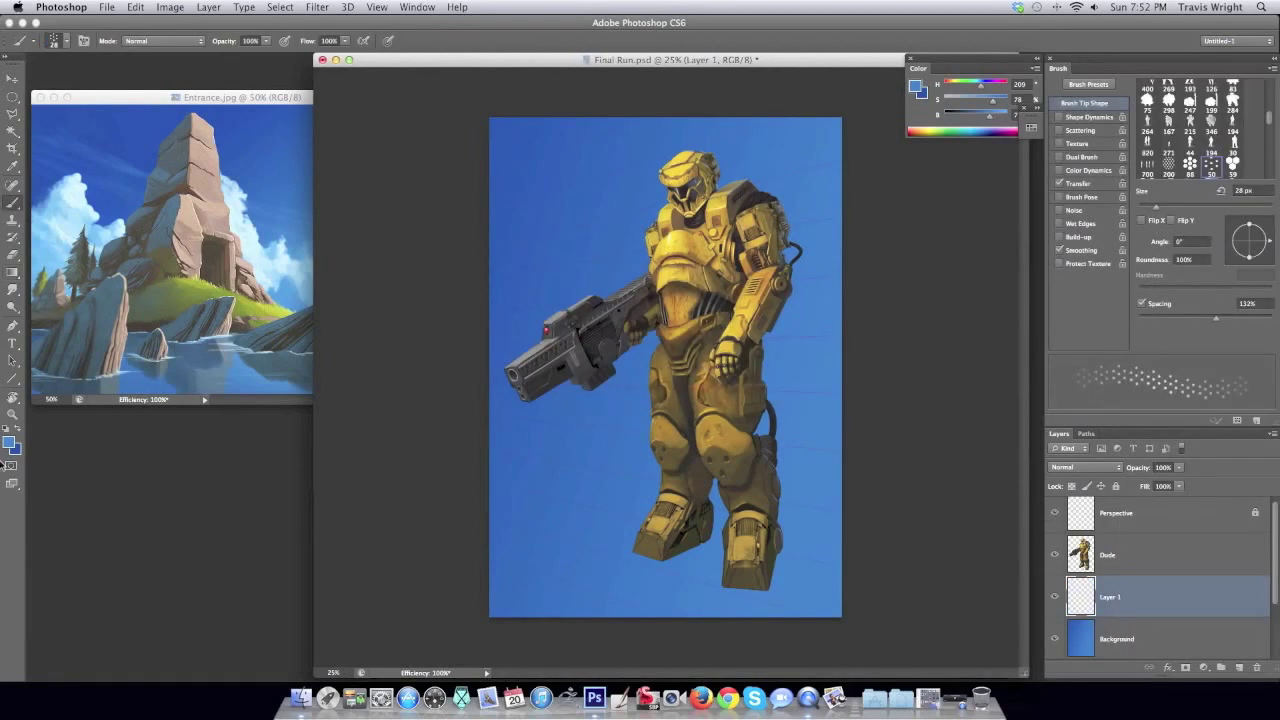
{"action": "left_click", "coordinate": [218, 540]}
{"action": "left_click", "coordinate": [527, 419]}
{"action": "right_click", "coordinate": [923, 370]}
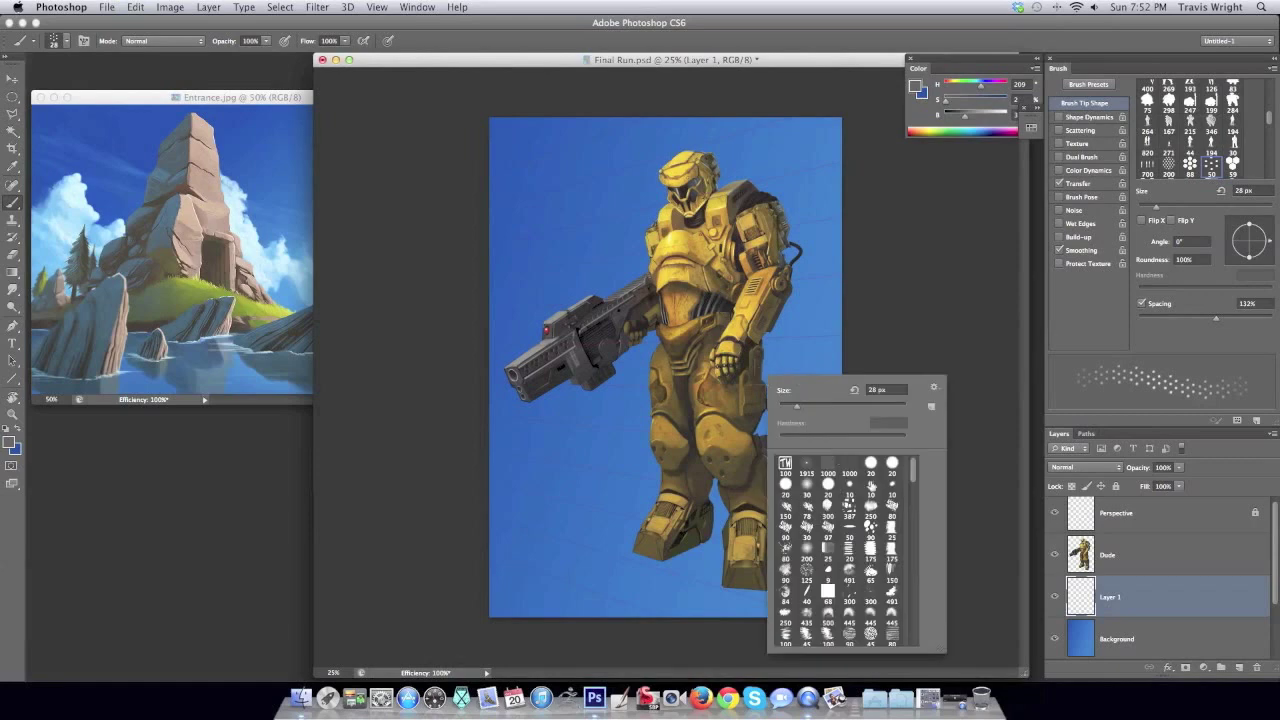
{"action": "left_click", "coordinate": [800, 430]}
{"action": "key", "text": "Return"}
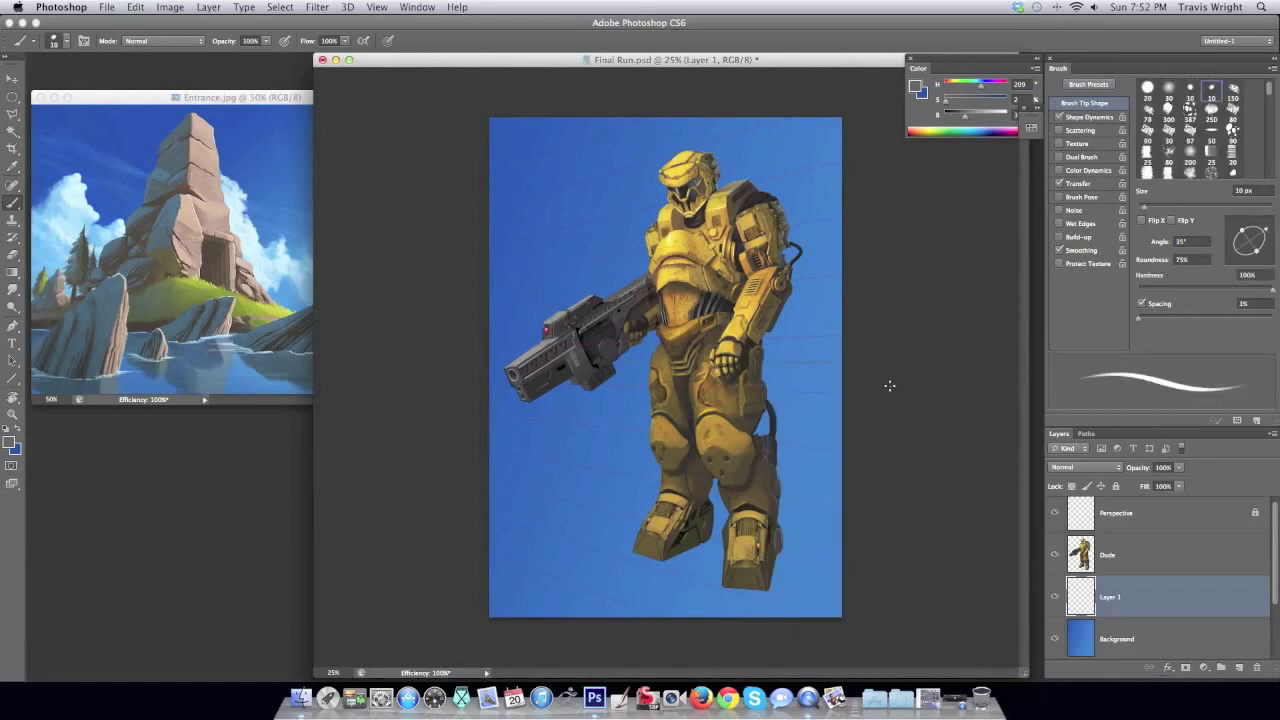
Paint a beige-grey horizon band with a 250 px brush, colour sampled from Entrance.jpg.
{"action": "key", "text": "v"}
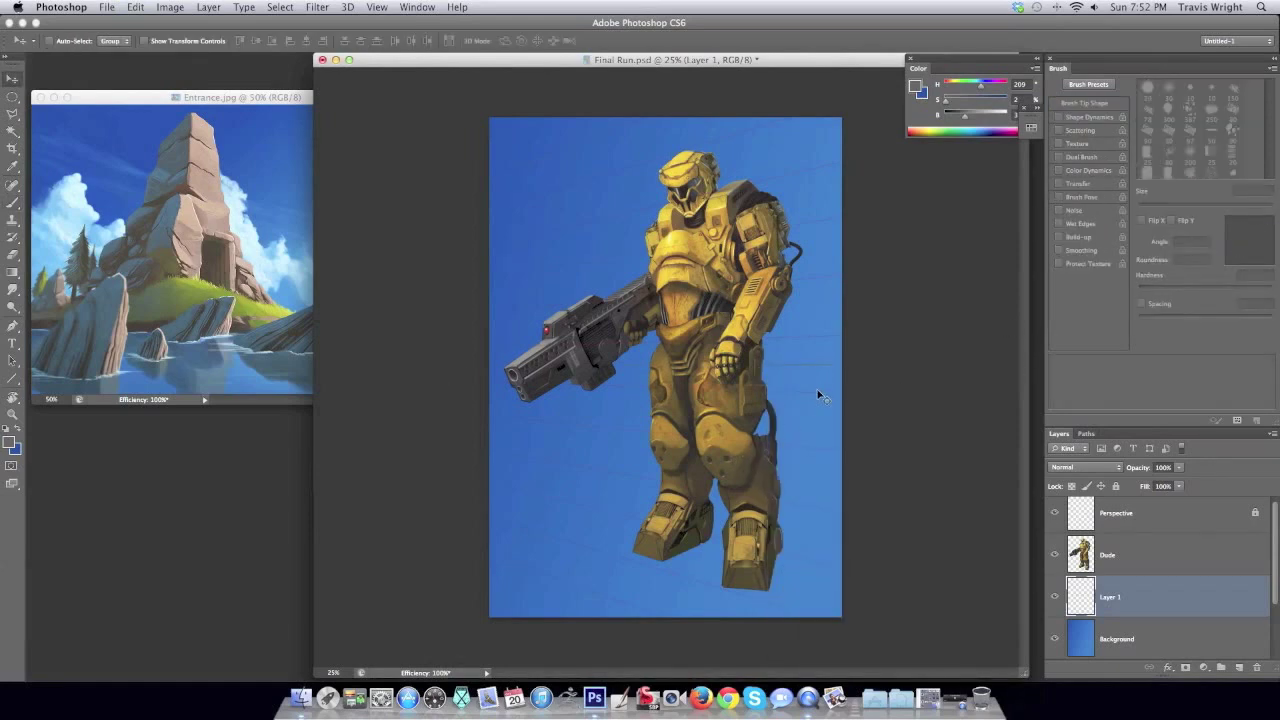
{"action": "key", "text": "b"}
{"action": "right_click", "coordinate": [641, 399]}
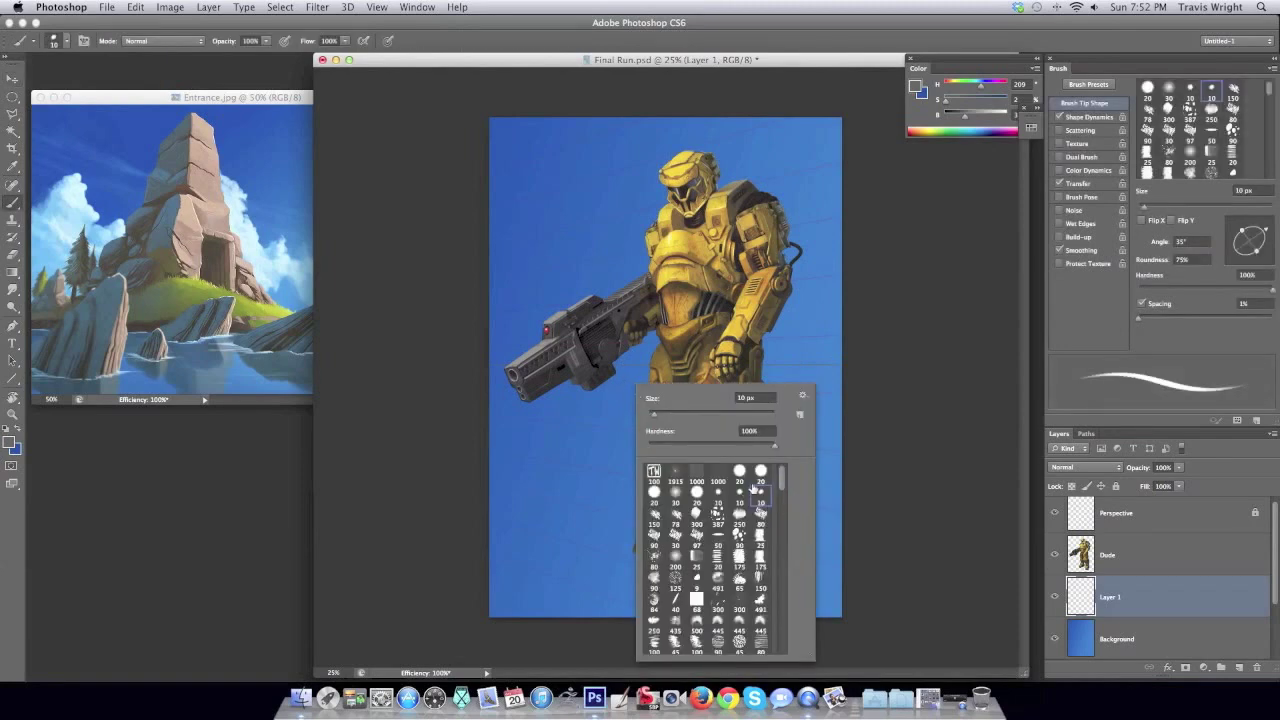
{"action": "left_click", "coordinate": [739, 513]}
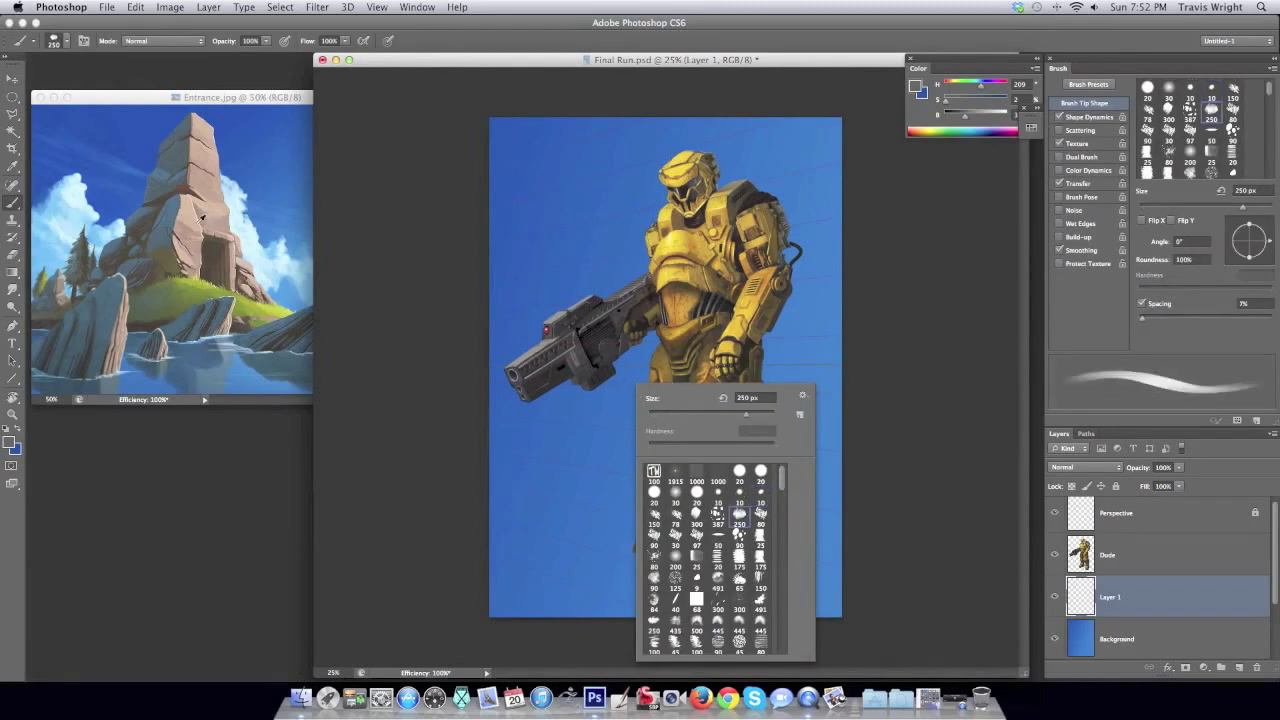
{"action": "left_click", "coordinate": [200, 217], "text": "alt"}
{"action": "left_click_drag", "start_coordinate": [572, 408], "coordinate": [572, 447]}
{"action": "left_click_drag", "start_coordinate": [502, 378], "coordinate": [857, 368]}
Add a Black & White adjustment layer and place it below the Perspective layer.
{"action": "left_click", "coordinate": [1110, 512]}
{"action": "left_click", "coordinate": [1205, 667]}
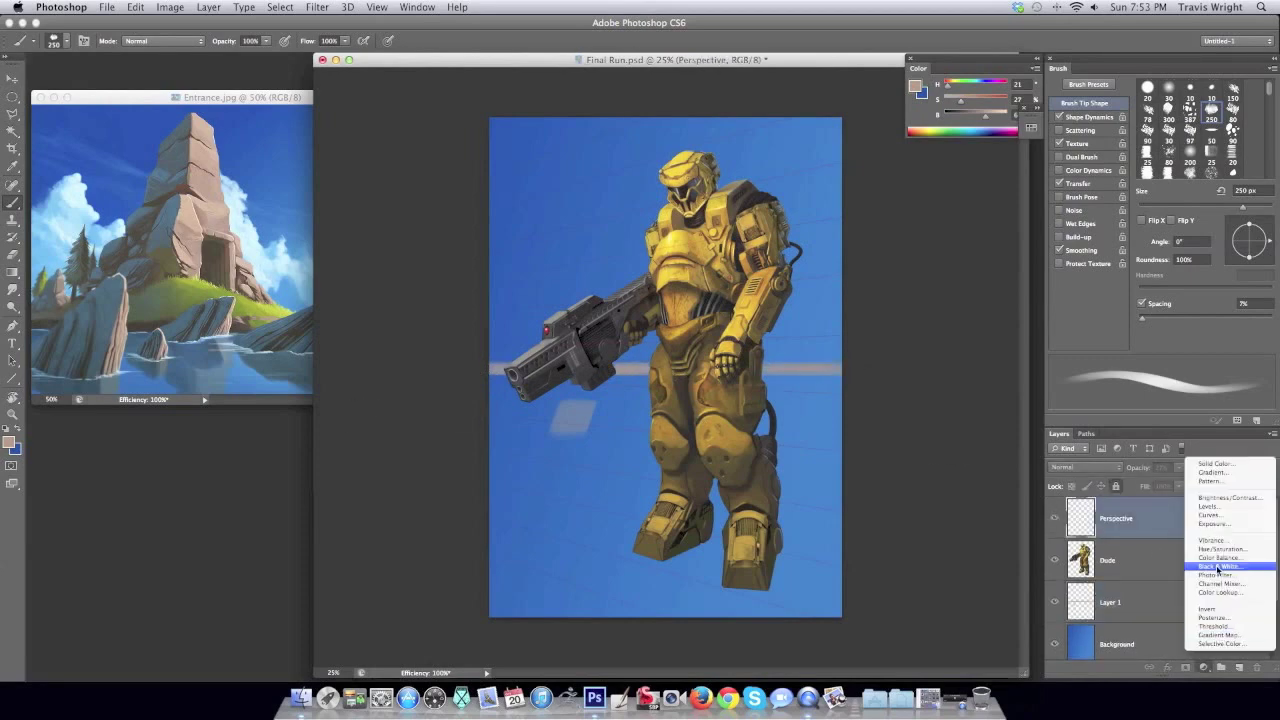
{"action": "left_click", "coordinate": [1217, 567]}
{"action": "left_click", "coordinate": [878, 249]}
{"action": "left_click_drag", "start_coordinate": [1155, 520], "coordinate": [1148, 578]}
Paint wide light strokes across the floor on Layer 1, then hide Black & White 1.
{"action": "left_click", "coordinate": [1110, 644]}
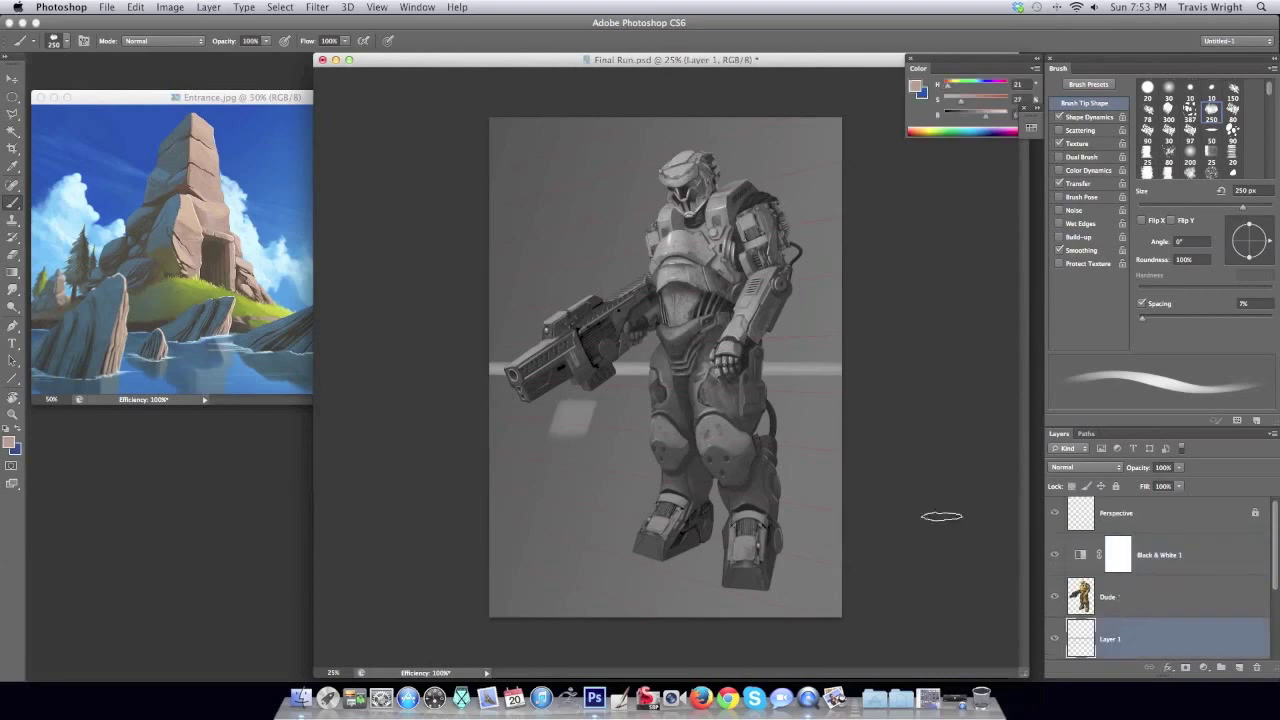
{"action": "right_click", "coordinate": [606, 402]}
{"action": "mouse_move", "coordinate": [506, 420]}
{"action": "left_mouse_down"}
{"action": "mouse_move", "coordinate": [829, 434]}
{"action": "mouse_move", "coordinate": [457, 491]}
{"action": "mouse_move", "coordinate": [840, 500]}
{"action": "mouse_move", "coordinate": [515, 557]}
{"action": "mouse_move", "coordinate": [508, 580]}
{"action": "mouse_move", "coordinate": [900, 563]}
{"action": "left_mouse_up"}
{"action": "right_click", "coordinate": [957, 551]}
{"action": "left_click_drag", "start_coordinate": [880, 432], "coordinate": [857, 436]}
{"action": "key", "text": "Return"}
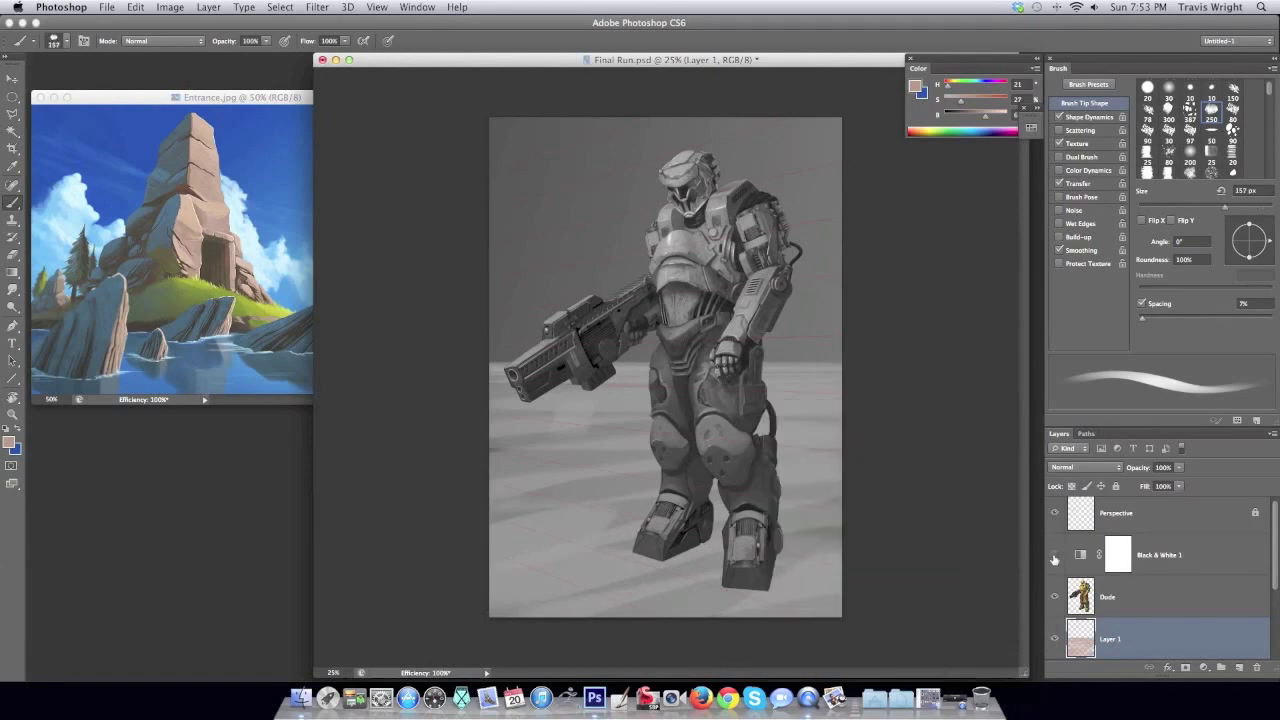
{"action": "left_click", "coordinate": [1054, 554]}
Cover the bluish floor streaks with warm tan using an enlarged textured brush.
{"action": "right_click", "coordinate": [899, 402]}
{"action": "left_click", "coordinate": [821, 508]}
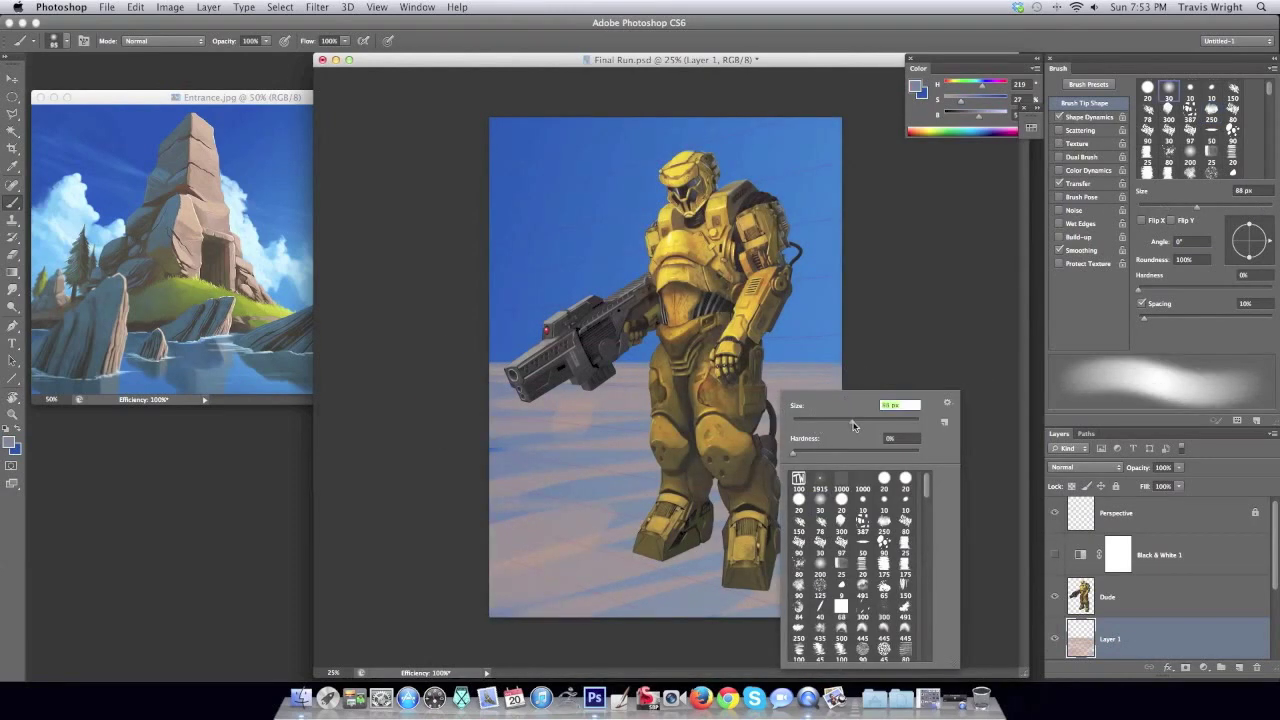
{"action": "key", "text": "Return"}
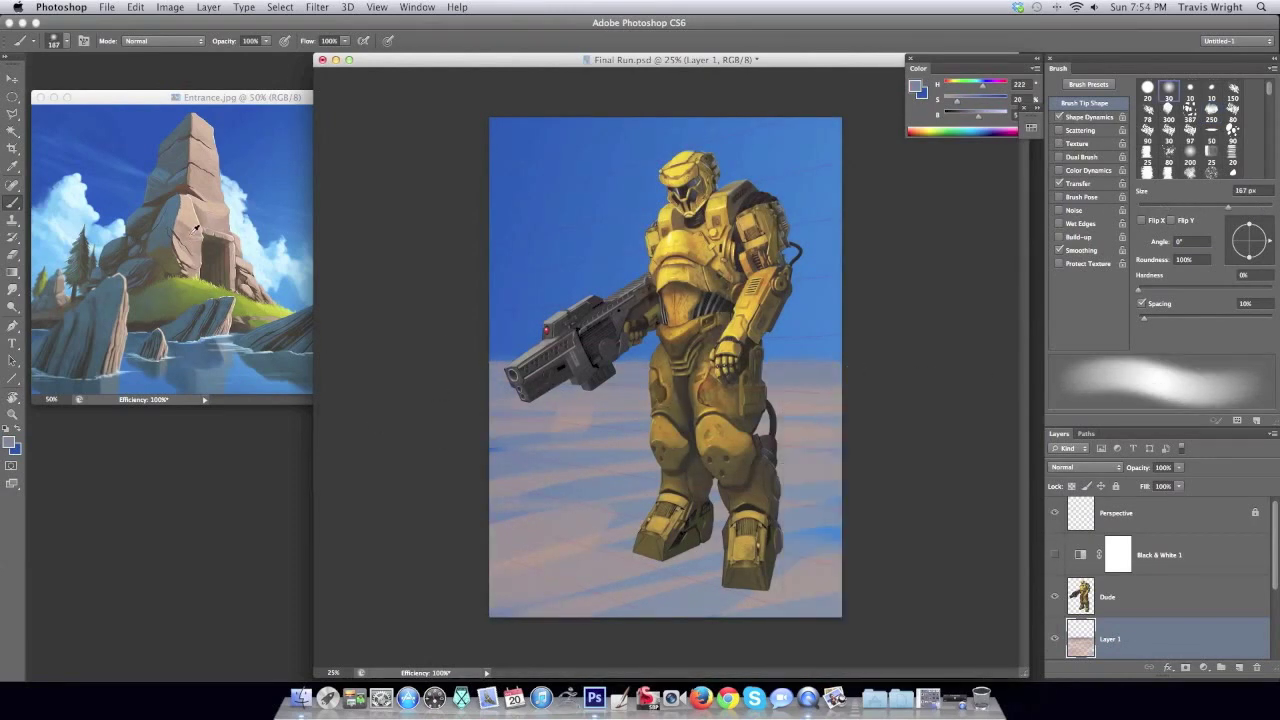
{"action": "right_click", "coordinate": [632, 405]}
{"action": "left_click", "coordinate": [668, 598]}
{"action": "left_click", "coordinate": [646, 598]}
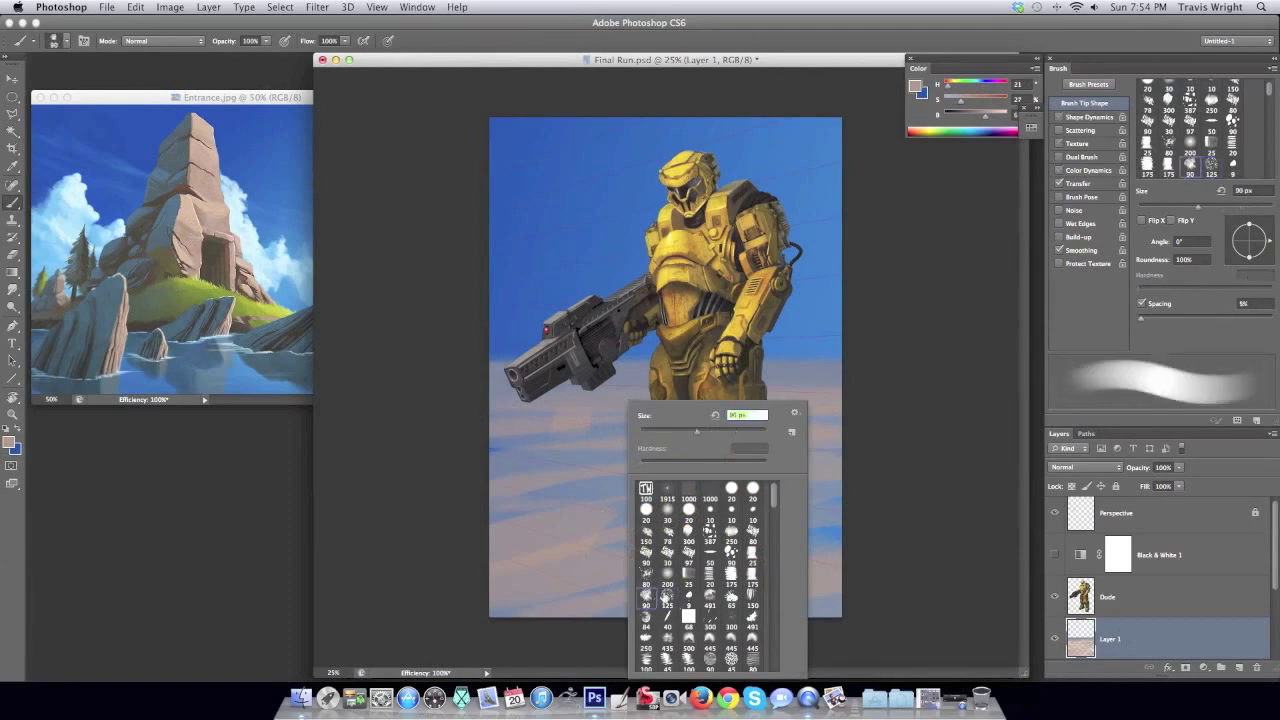
{"action": "key", "text": "Return"}
{"action": "mouse_move", "coordinate": [503, 580]}
{"action": "left_mouse_down"}
{"action": "mouse_move", "coordinate": [729, 614]}
{"action": "mouse_move", "coordinate": [523, 591]}
{"action": "left_mouse_up"}
{"action": "right_click", "coordinate": [597, 418]}
{"action": "key", "text": "Return"}
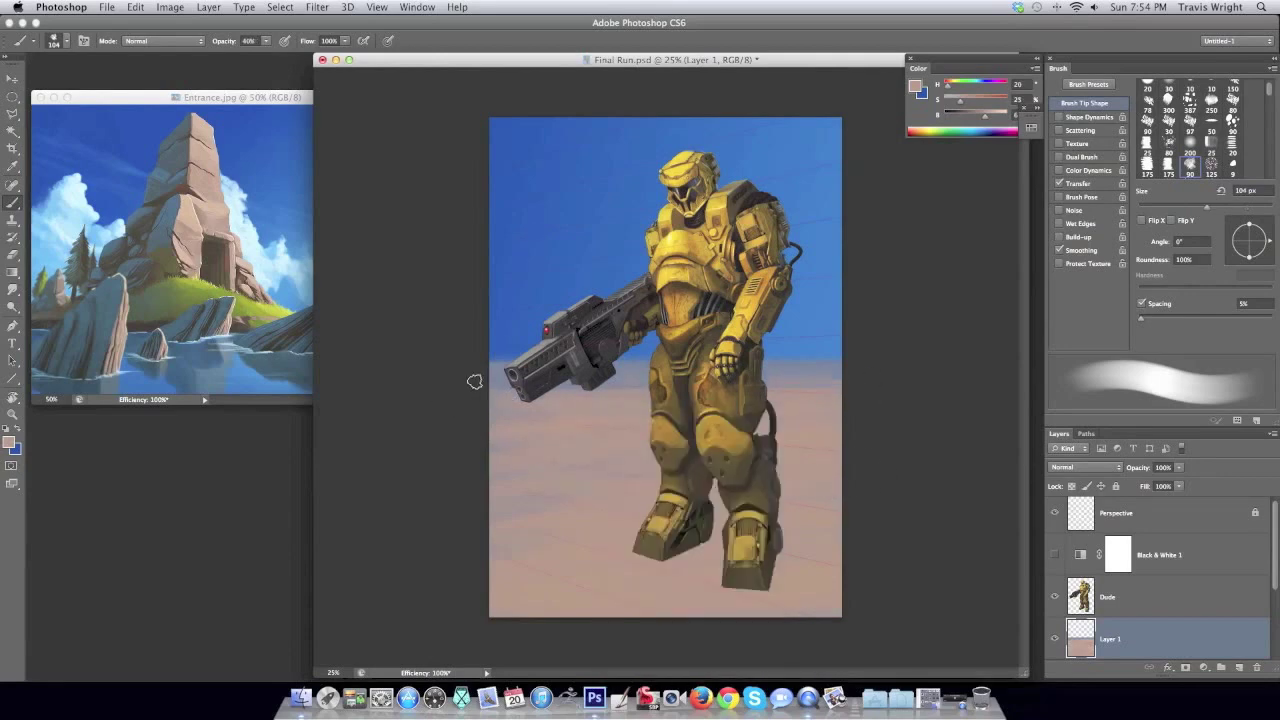
Flip the canvas horizontally to check the ground, then select the Background layer.
{"action": "key", "text": "ctrl+shift+h"}
{"action": "key", "text": "ctrl+shift+h"}
{"action": "scroll", "coordinate": [1273, 578], "scroll_direction": "down", "scroll_amount": 3}
{"action": "left_click", "coordinate": [1150, 603]}
On new Layer 2, paint light clouds right of the mech with a 289 px cloud brush at 30%.
{"action": "key", "text": "ctrl+shift+n"}
{"action": "key", "text": "Return"}
{"action": "right_click", "coordinate": [750, 320]}
{"action": "key", "text": "Return"}
{"action": "right_click", "coordinate": [788, 336]}
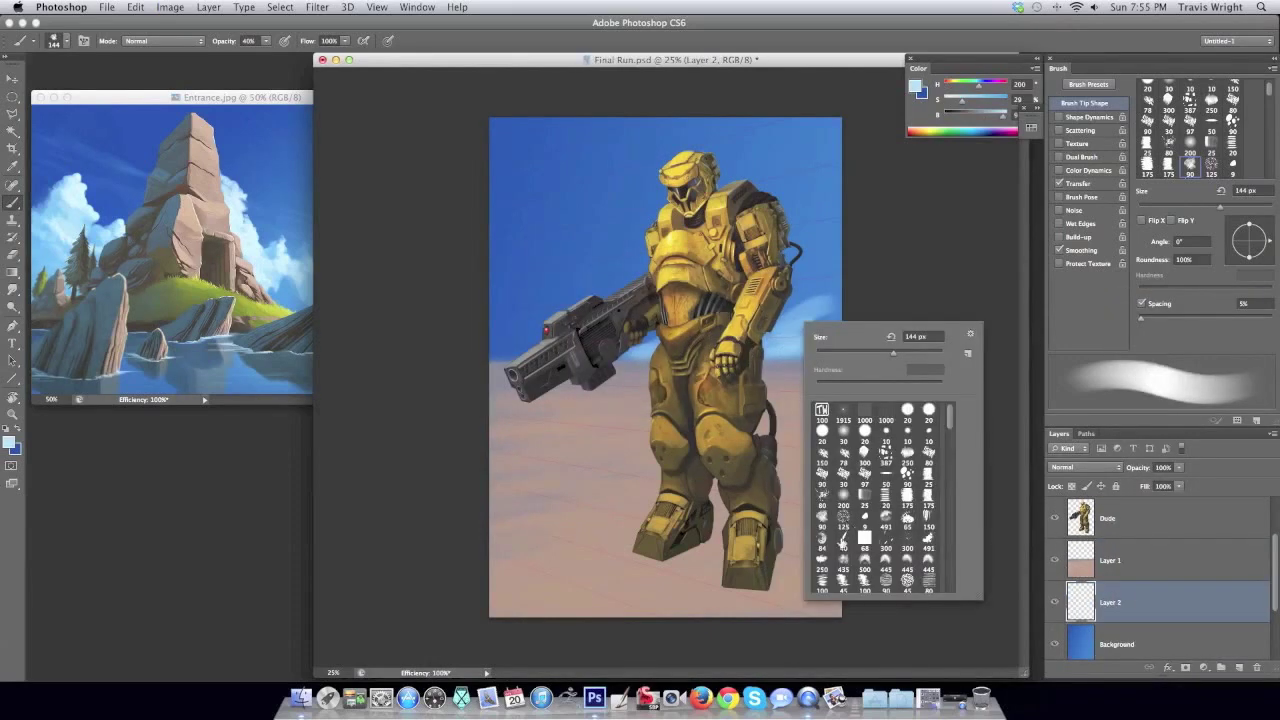
{"action": "left_click", "coordinate": [844, 538]}
{"action": "right_click", "coordinate": [810, 300]}
{"action": "key", "text": "Return"}
{"action": "key", "text": "3"}
{"action": "left_click_drag", "start_coordinate": [770, 325], "coordinate": [828, 283]}
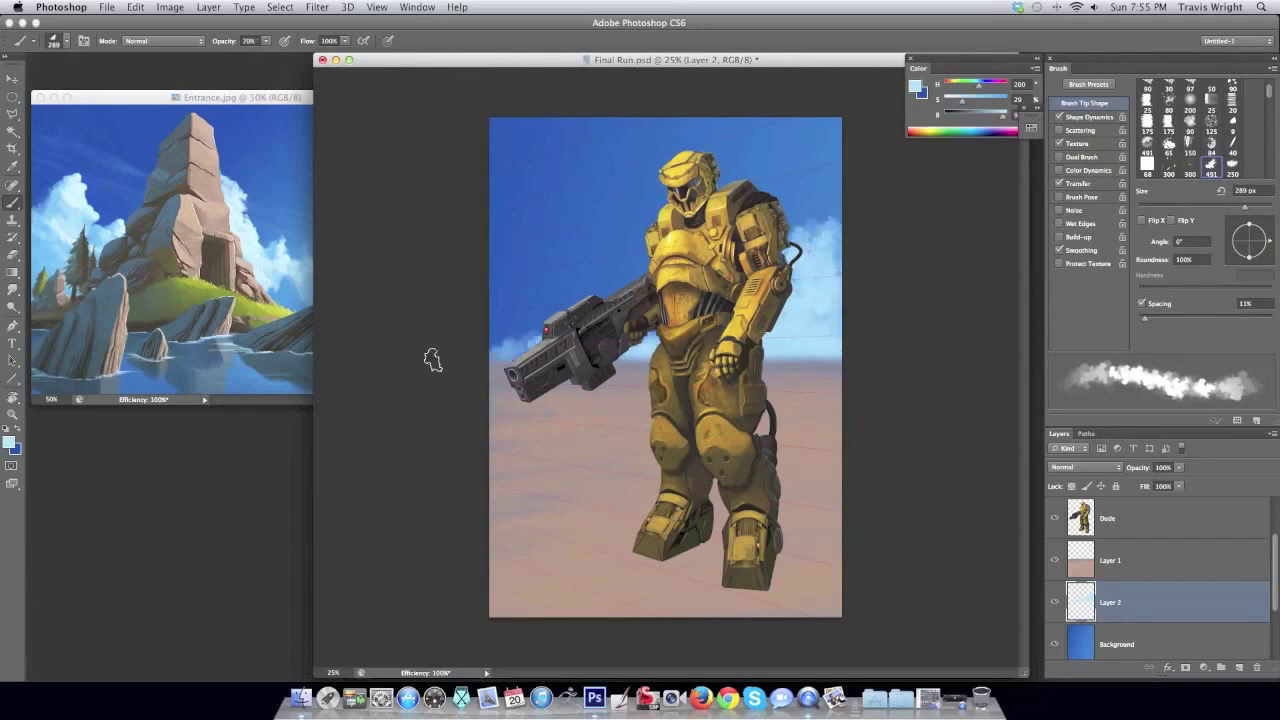
At 70% opacity, paint sampled sky-blue cloud strokes around the gun and backpack.
{"action": "key", "text": "7"}
{"action": "left_click", "coordinate": [530, 336], "text": "alt"}
{"action": "left_click_drag", "start_coordinate": [515, 340], "coordinate": [604, 300]}
{"action": "left_click_drag", "start_coordinate": [805, 225], "coordinate": [815, 170]}
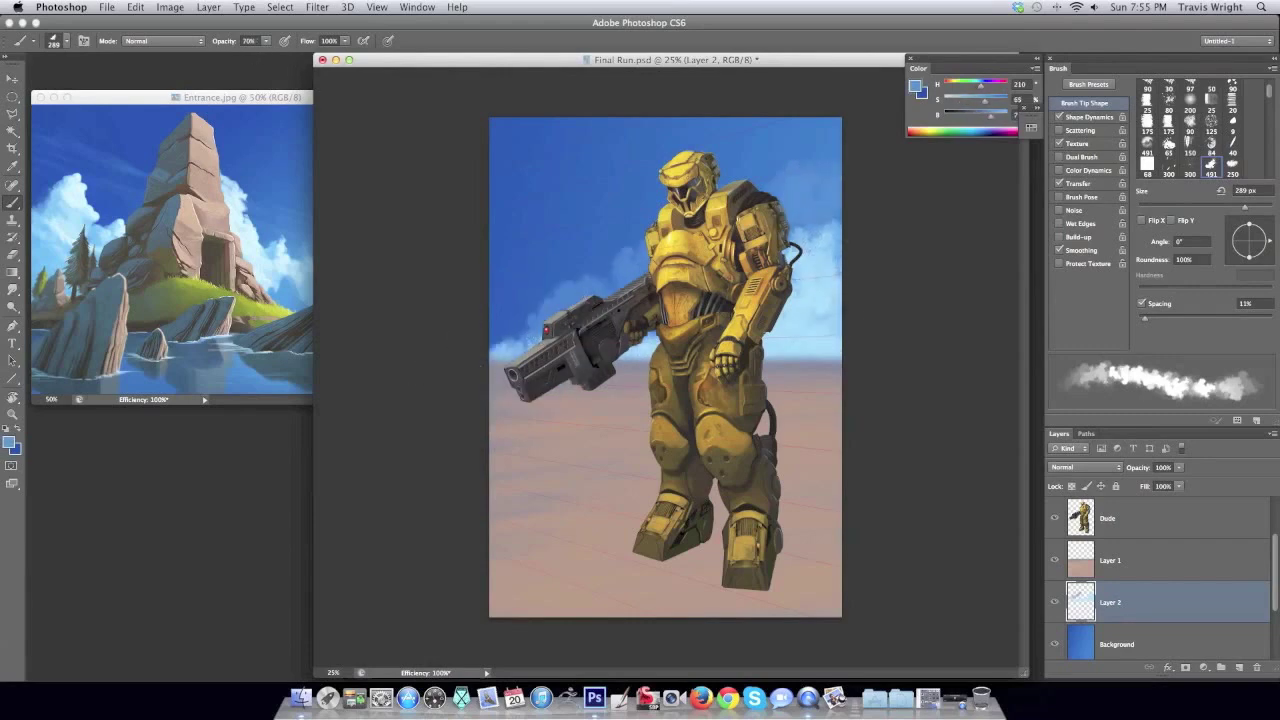
{"action": "left_click", "coordinate": [1054, 518]}
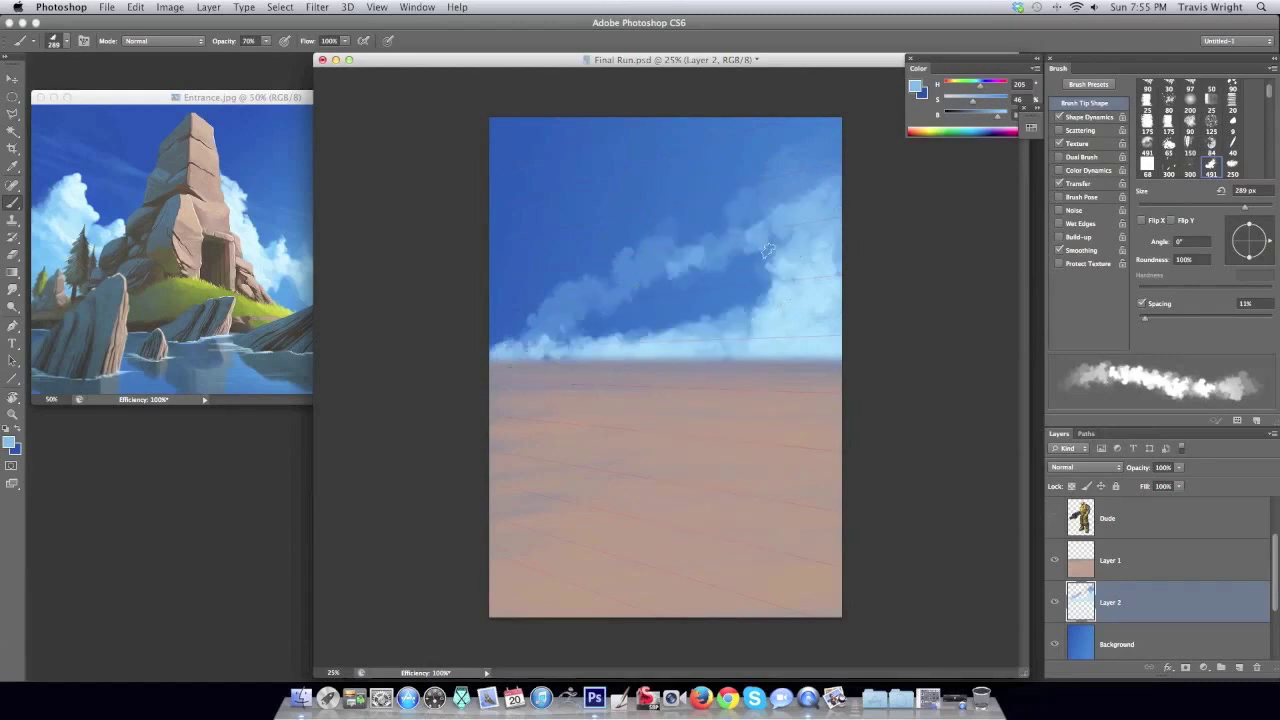
{"action": "mouse_move", "coordinate": [697, 318]}
{"action": "left_mouse_down"}
{"action": "mouse_move", "coordinate": [570, 325]}
{"action": "mouse_move", "coordinate": [740, 275]}
{"action": "left_mouse_up"}
{"action": "left_click", "coordinate": [768, 310], "text": "alt"}
{"action": "mouse_move", "coordinate": [760, 330]}
{"action": "left_mouse_down"}
{"action": "mouse_move", "coordinate": [730, 268]}
{"action": "mouse_move", "coordinate": [678, 290]}
{"action": "left_mouse_up"}
With a 184 px brush at 100% opacity, paint bright clouds in the upper-right sky.
{"action": "right_click", "coordinate": [728, 296]}
{"action": "left_click_drag", "start_coordinate": [850, 312], "coordinate": [792, 314]}
{"action": "key", "text": "Return"}
{"action": "key", "text": "4"}
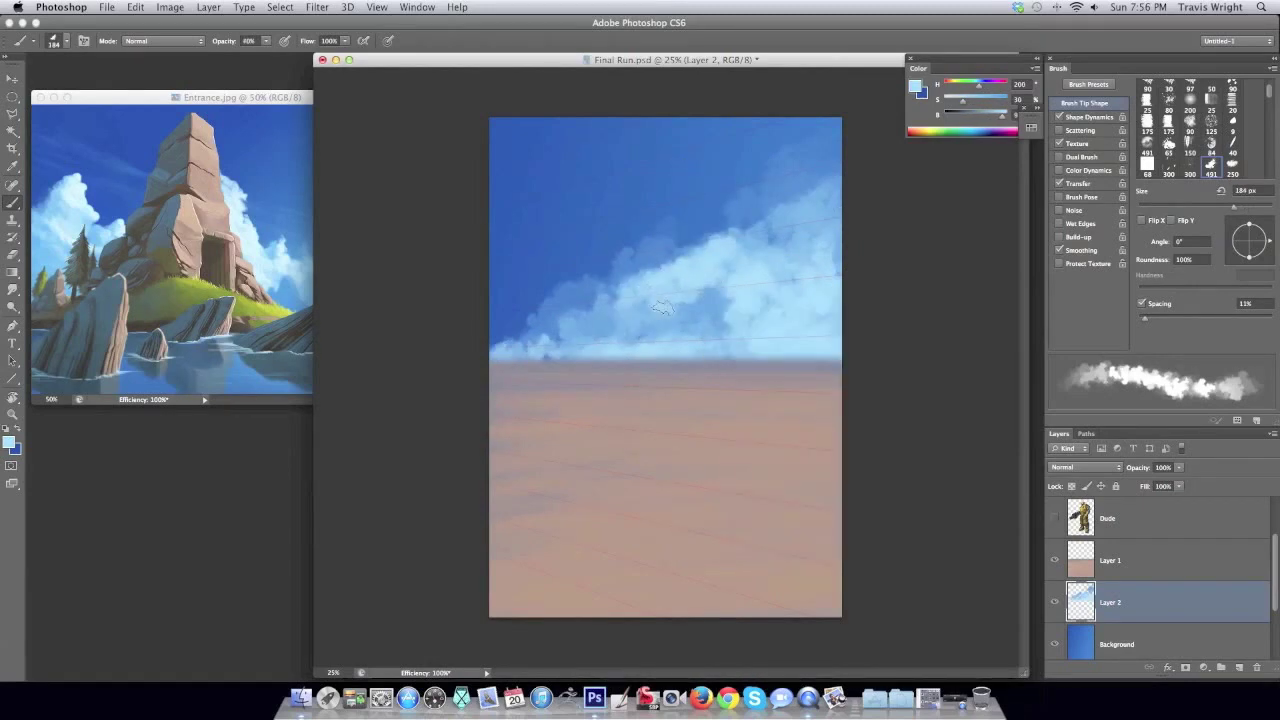
{"action": "key", "text": "0"}
{"action": "left_click_drag", "start_coordinate": [635, 295], "coordinate": [800, 205]}
{"action": "mouse_move", "coordinate": [740, 262]}
{"action": "left_mouse_down"}
{"action": "mouse_move", "coordinate": [770, 230]}
{"action": "mouse_move", "coordinate": [760, 205]}
{"action": "left_mouse_up"}
{"action": "mouse_move", "coordinate": [790, 250]}
{"action": "left_mouse_down"}
{"action": "mouse_move", "coordinate": [846, 224]}
{"action": "mouse_move", "coordinate": [810, 262]}
{"action": "left_mouse_up"}
Paint pale blue clouds behind the gun, toward the left edge and beside the helmet.
{"action": "left_click", "coordinate": [812, 247], "text": "alt"}
{"action": "mouse_move", "coordinate": [640, 285]}
{"action": "left_mouse_down"}
{"action": "mouse_move", "coordinate": [655, 205]}
{"action": "mouse_move", "coordinate": [510, 345]}
{"action": "left_mouse_up"}
{"action": "left_click", "coordinate": [505, 335], "text": "alt"}
{"action": "left_click_drag", "start_coordinate": [540, 295], "coordinate": [495, 340]}
{"action": "left_click_drag", "start_coordinate": [558, 250], "coordinate": [568, 285]}
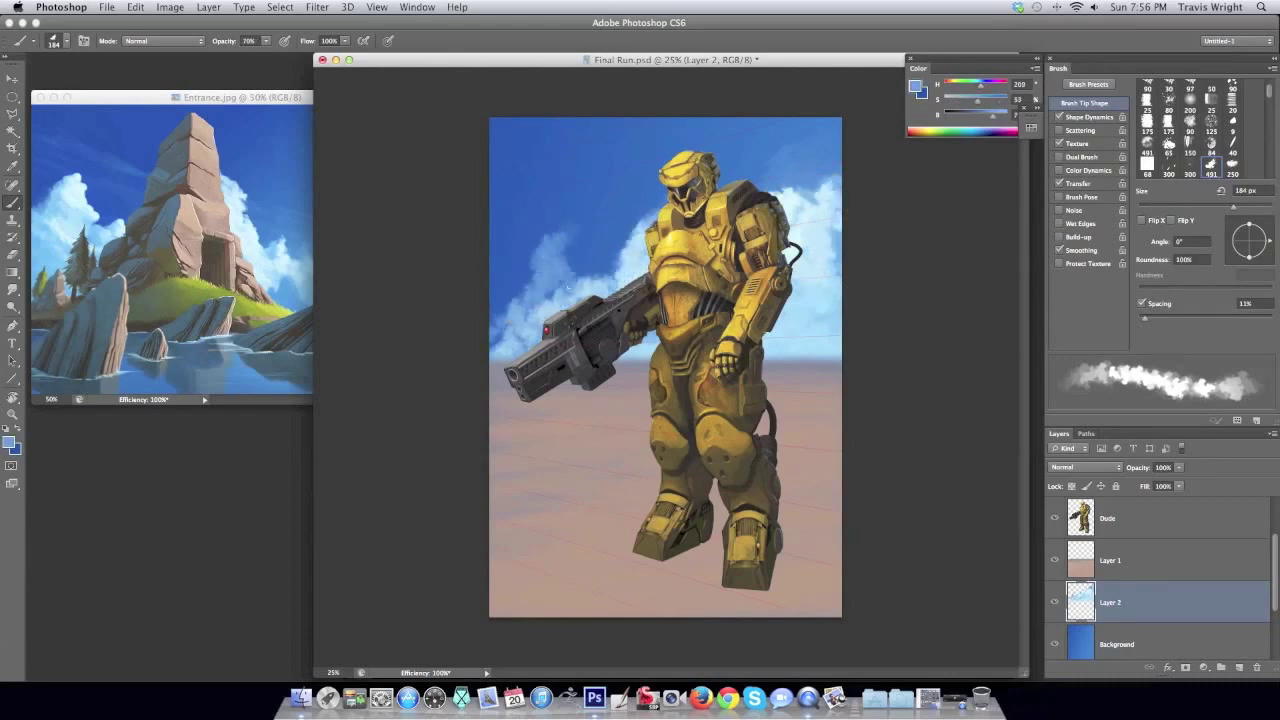
{"action": "left_click_drag", "start_coordinate": [634, 259], "coordinate": [560, 300]}
{"action": "left_click", "coordinate": [614, 236], "text": "alt"}
{"action": "left_click_drag", "start_coordinate": [640, 210], "coordinate": [662, 175]}
{"action": "key", "text": "ctrl+shift+h"}
{"action": "key", "text": "ctrl+shift+h"}
Pick a paler blue, paint grey smoke right of the shoulder, and shrink the brush to 97 px.
{"action": "left_click", "coordinate": [9, 443]}
{"action": "left_click", "coordinate": [240, 425]}
{"action": "left_click", "coordinate": [528, 414]}
{"action": "mouse_move", "coordinate": [770, 335]}
{"action": "left_mouse_down"}
{"action": "mouse_move", "coordinate": [820, 300]}
{"action": "mouse_move", "coordinate": [820, 350]}
{"action": "left_mouse_up"}
{"action": "left_click", "coordinate": [815, 340], "text": "alt"}
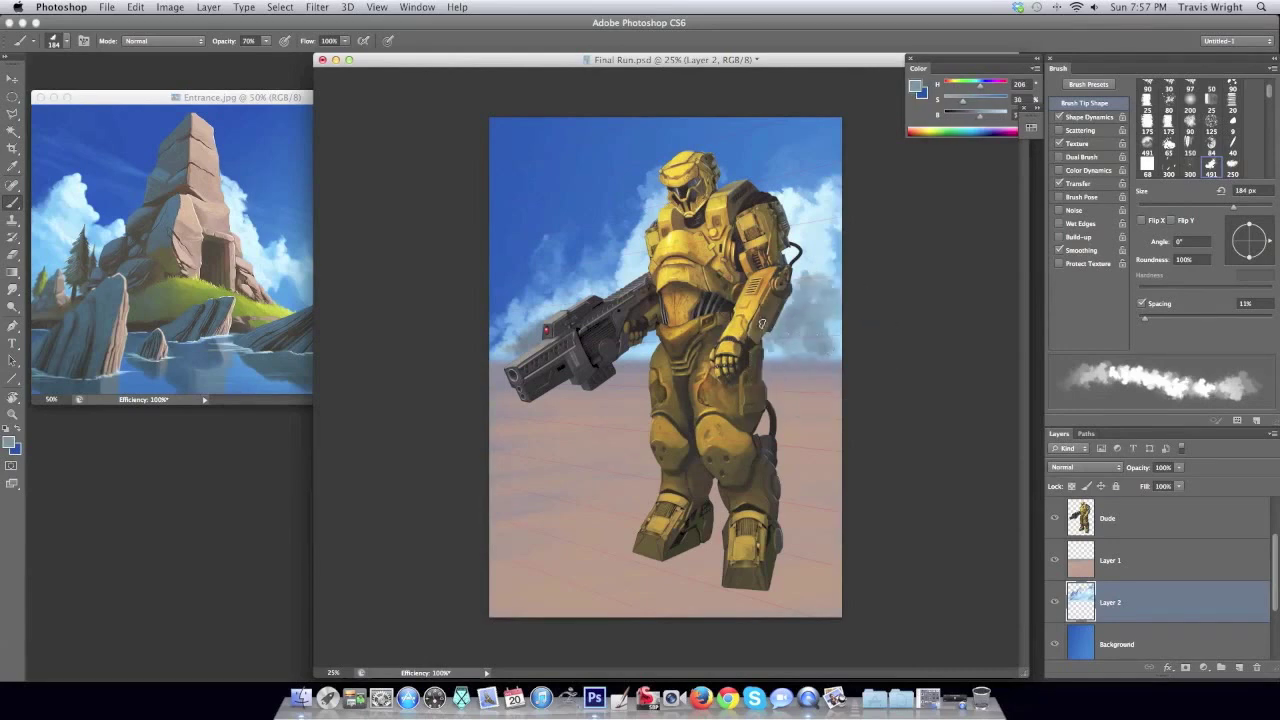
{"action": "left_click", "coordinate": [784, 345], "text": "alt"}
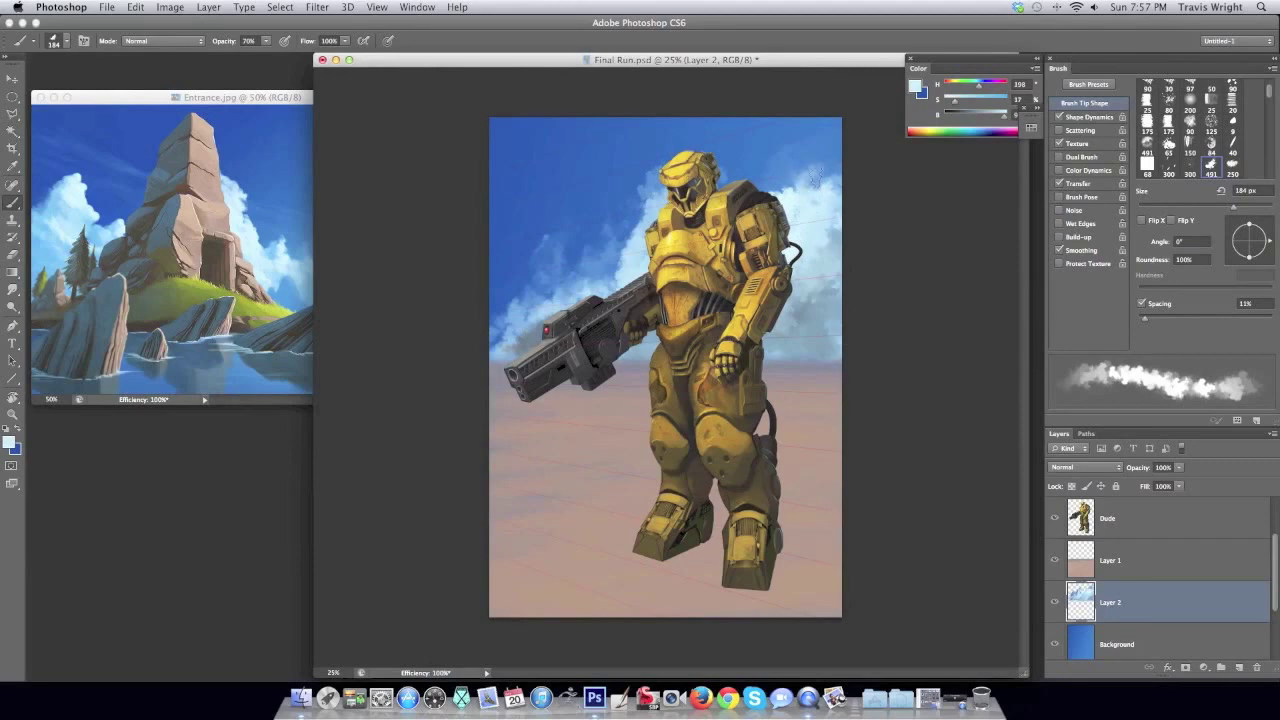
{"action": "left_click", "coordinate": [784, 155], "text": "alt"}
{"action": "right_click", "coordinate": [820, 216]}
{"action": "left_click_drag", "start_coordinate": [885, 244], "coordinate": [862, 244]}
{"action": "key", "text": "Return"}
{"action": "left_click", "coordinate": [745, 160], "text": "alt"}
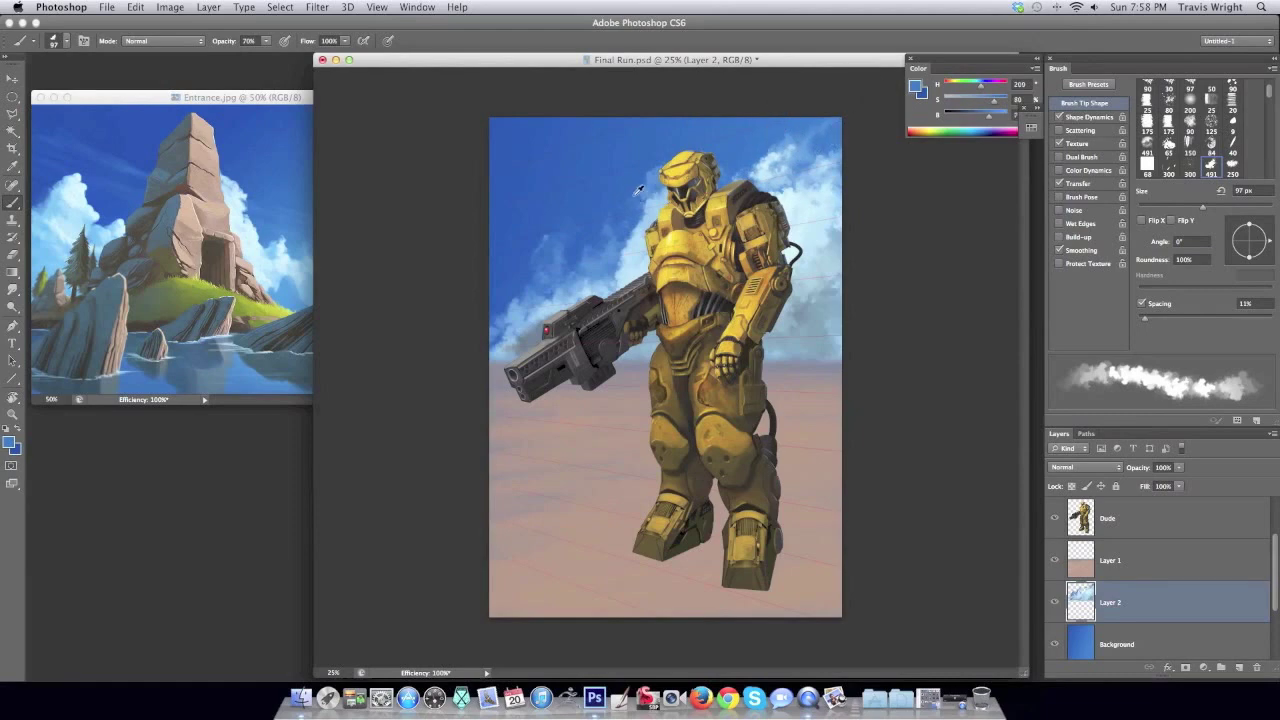
Paint a light wispy cloud streak near the top of the sky.
{"action": "key", "text": "super+shift+h"}
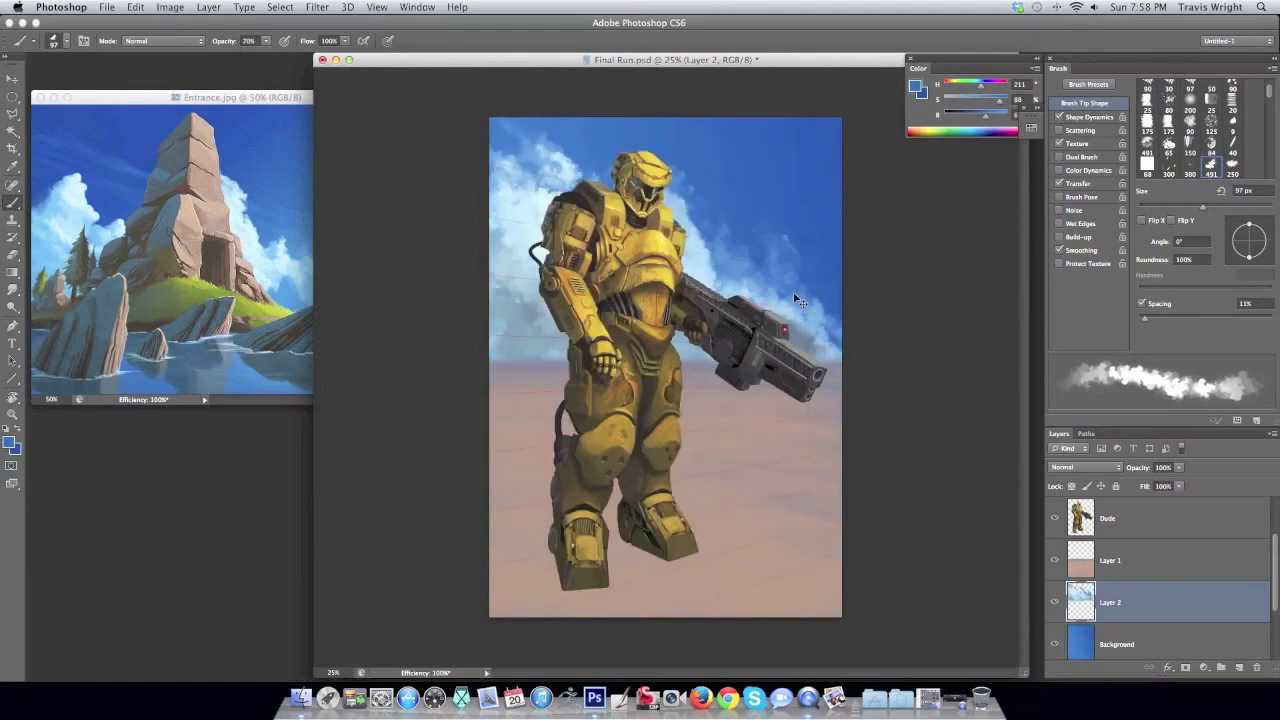
{"action": "key", "text": "super+shift+h"}
{"action": "left_click", "coordinate": [628, 172], "text": "alt"}
{"action": "left_click", "coordinate": [607, 171], "text": "alt"}
{"action": "left_click_drag", "start_coordinate": [612, 172], "coordinate": [568, 184]}
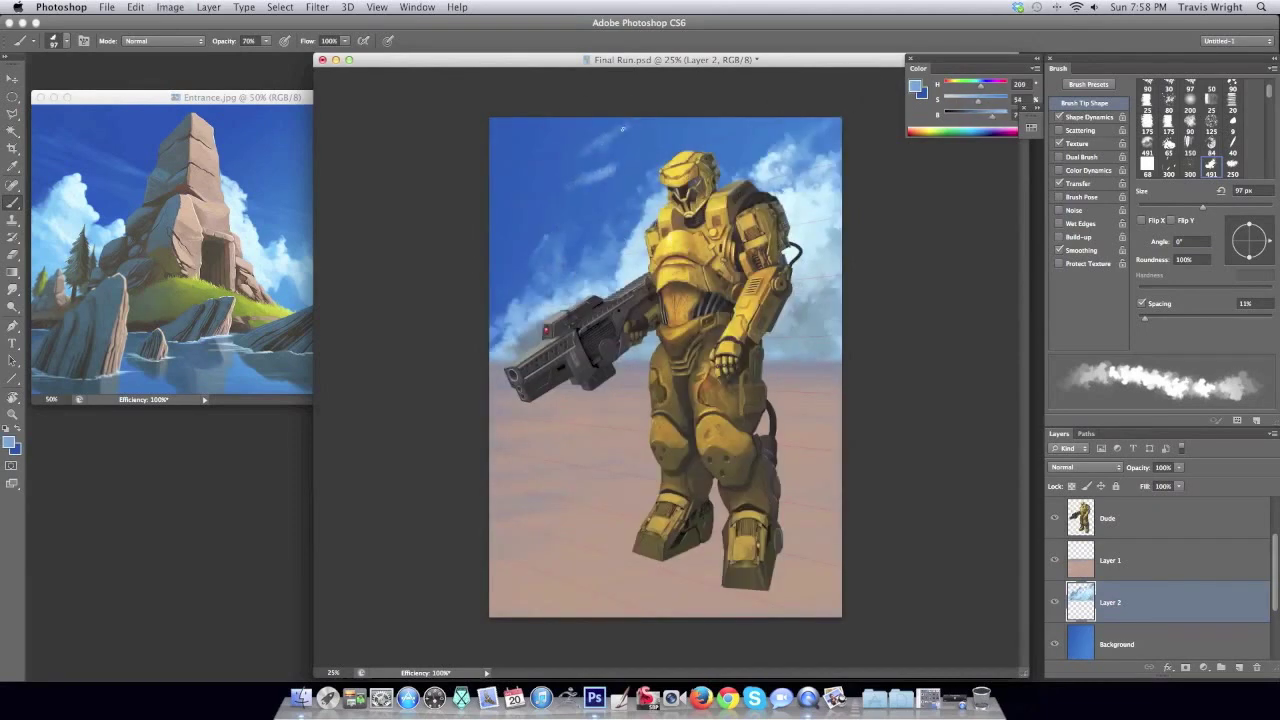
Smudge the cloud streaks with the Smudge tool, sizing it from 74 px down to 34 px.
{"action": "key", "text": "r"}
{"action": "right_click", "coordinate": [527, 183]}
{"action": "key", "text": "Return"}
{"action": "mouse_move", "coordinate": [700, 196]}
{"action": "left_mouse_down"}
{"action": "mouse_move", "coordinate": [670, 196]}
{"action": "mouse_move", "coordinate": [668, 182]}
{"action": "left_mouse_up"}
{"action": "right_click", "coordinate": [625, 165]}
{"action": "key", "text": "Return"}
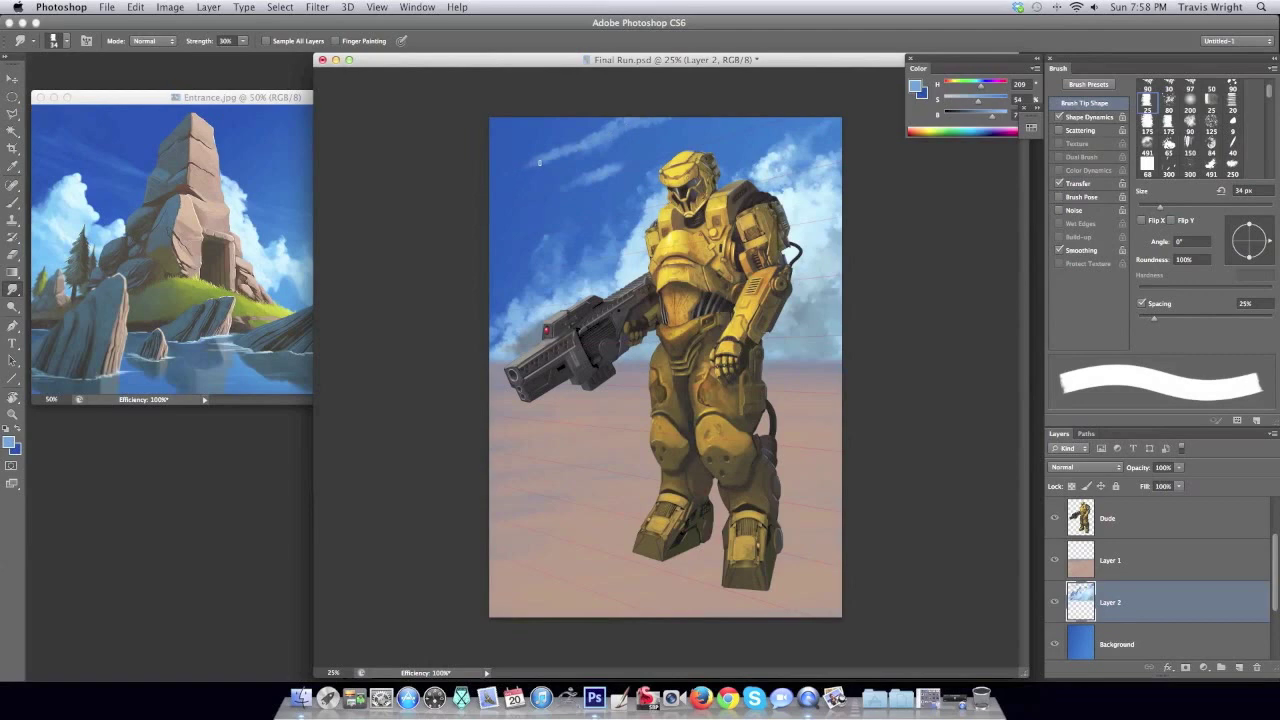
Blend the clouds by alternating a 99 px Smudge tool with the textured brush.
{"action": "right_click", "coordinate": [616, 288]}
{"action": "left_click_drag", "start_coordinate": [700, 222], "coordinate": [740, 222]}
{"action": "key", "text": "Return"}
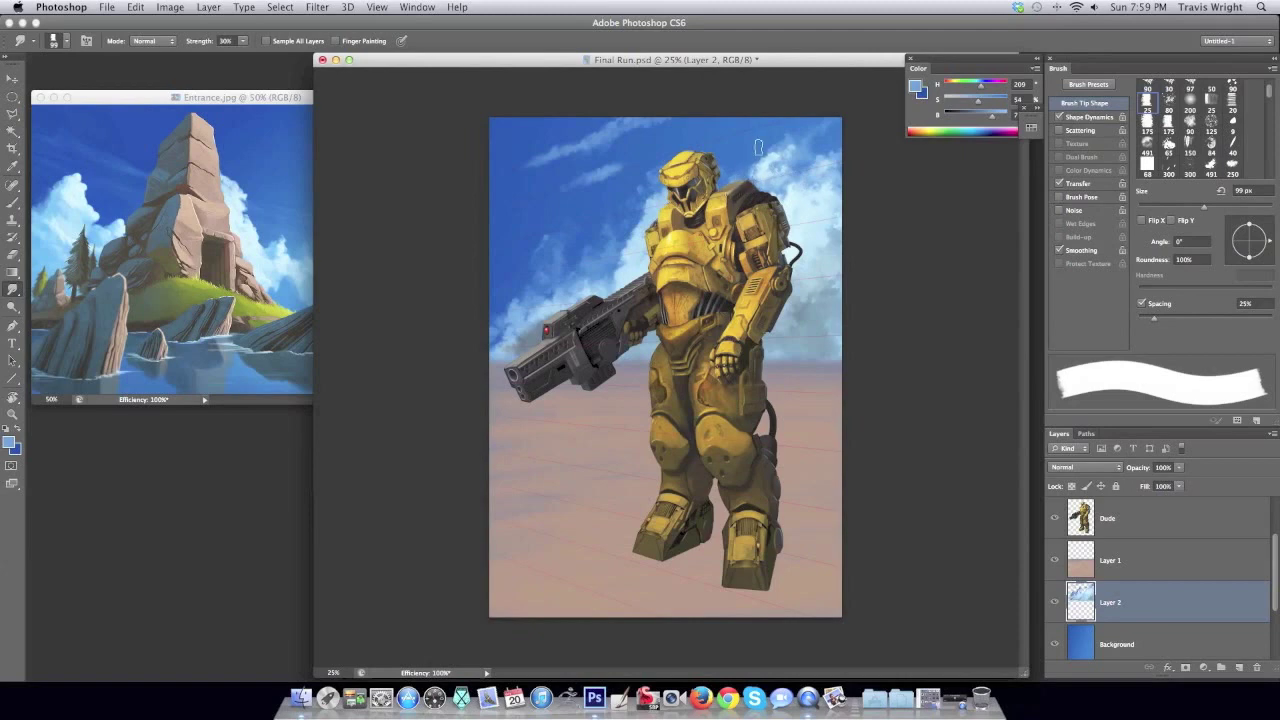
{"action": "key", "text": "b"}
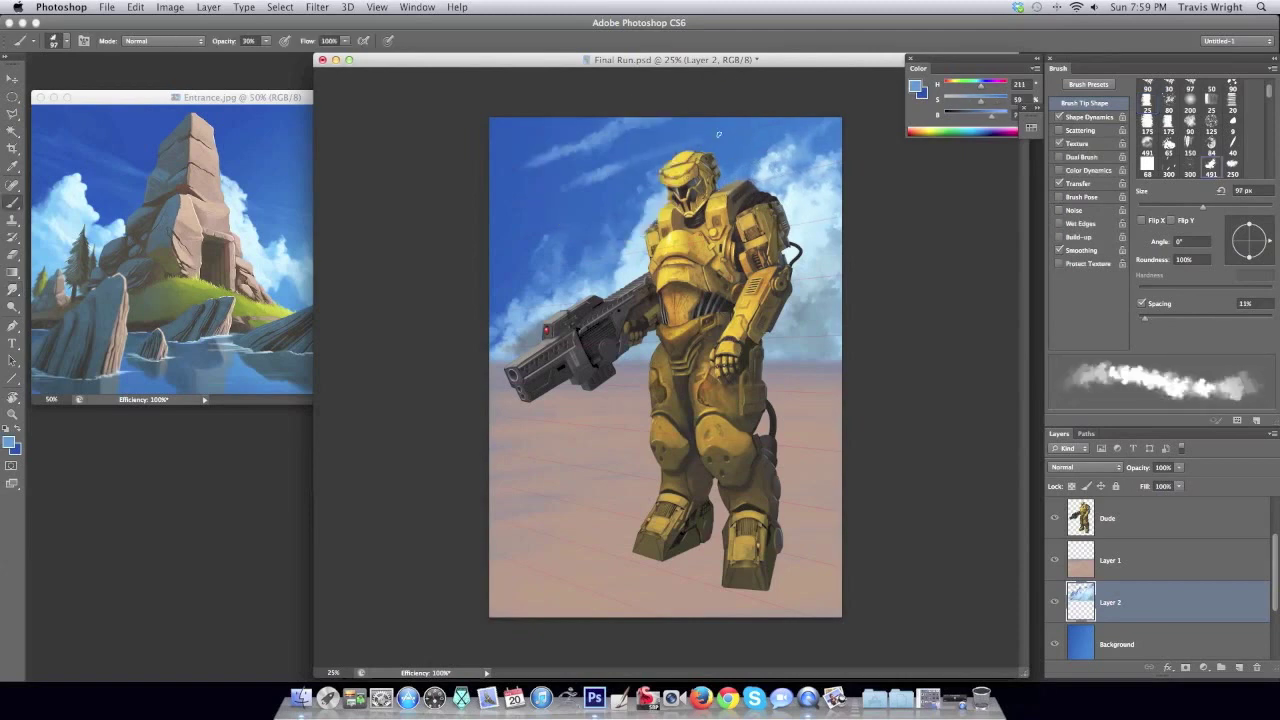
{"action": "key", "text": "r"}
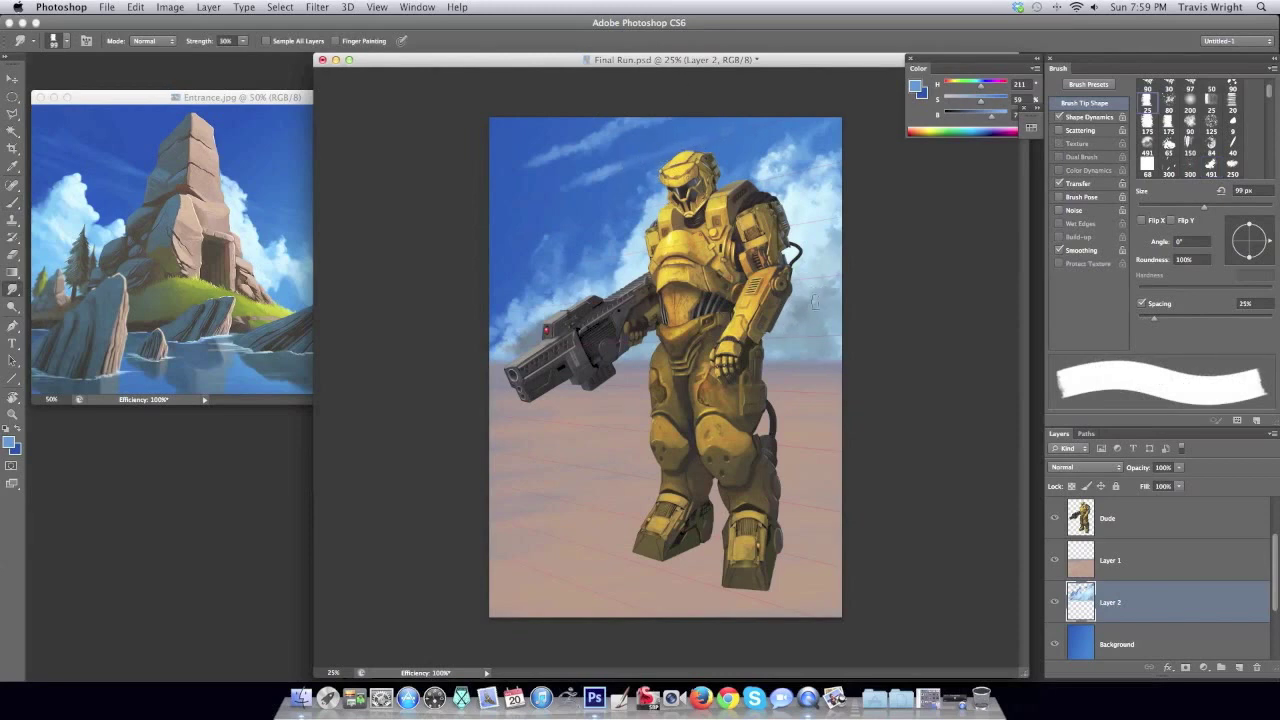
{"action": "key", "text": "b"}
Set up a 28 px soft round brush with a light blue foreground colour.
{"action": "right_click", "coordinate": [810, 242]}
{"action": "left_click", "coordinate": [905, 326]}
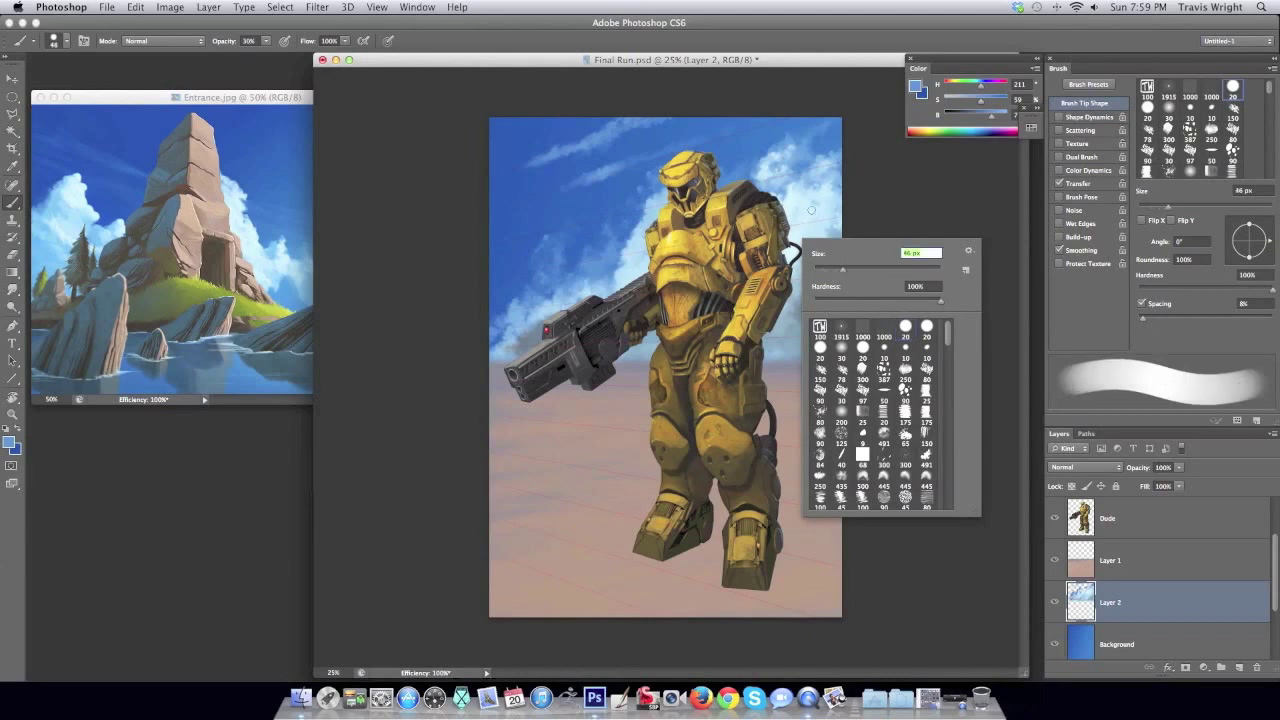
{"action": "left_click", "coordinate": [801, 227], "text": "alt"}
{"action": "left_click", "coordinate": [11, 440]}
{"action": "left_click", "coordinate": [526, 417]}
{"action": "right_click", "coordinate": [625, 276]}
{"action": "key", "text": "Return"}
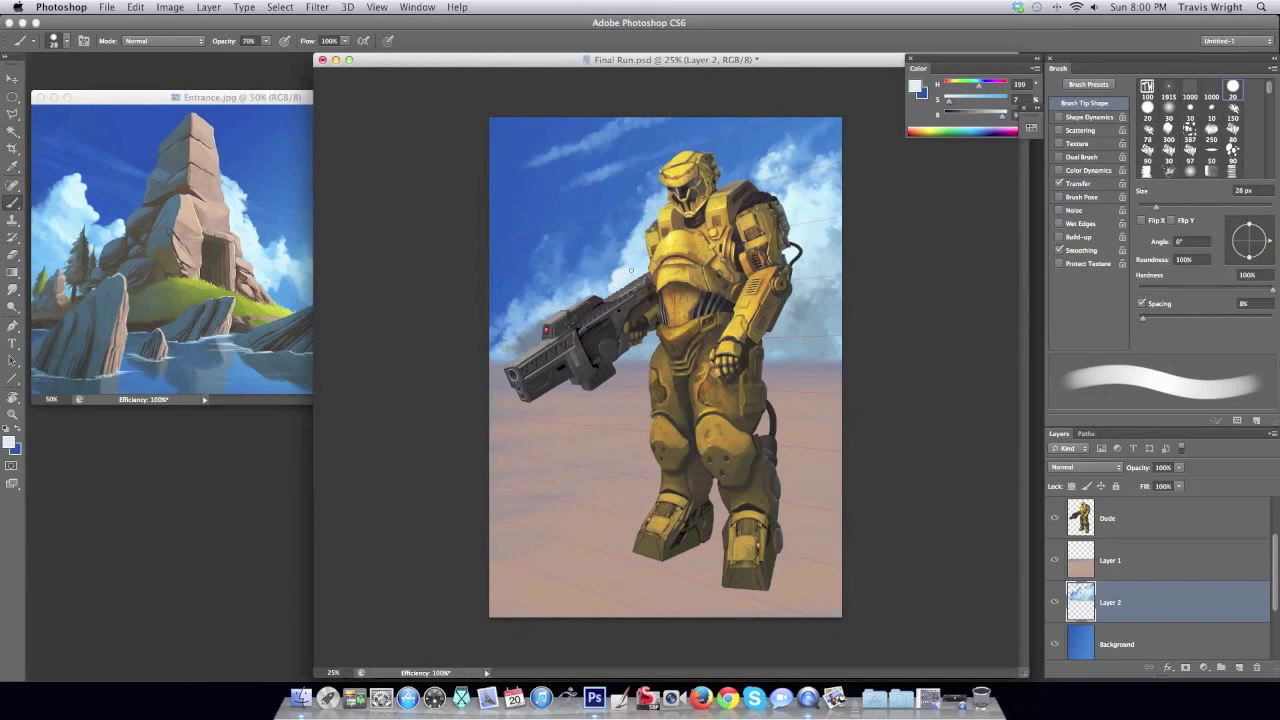
Load a fully soft round brush with a sampled, adjusted sky colour.
{"action": "right_click", "coordinate": [628, 244]}
{"action": "left_click", "coordinate": [680, 362]}
{"action": "left_click", "coordinate": [617, 272], "text": "alt"}
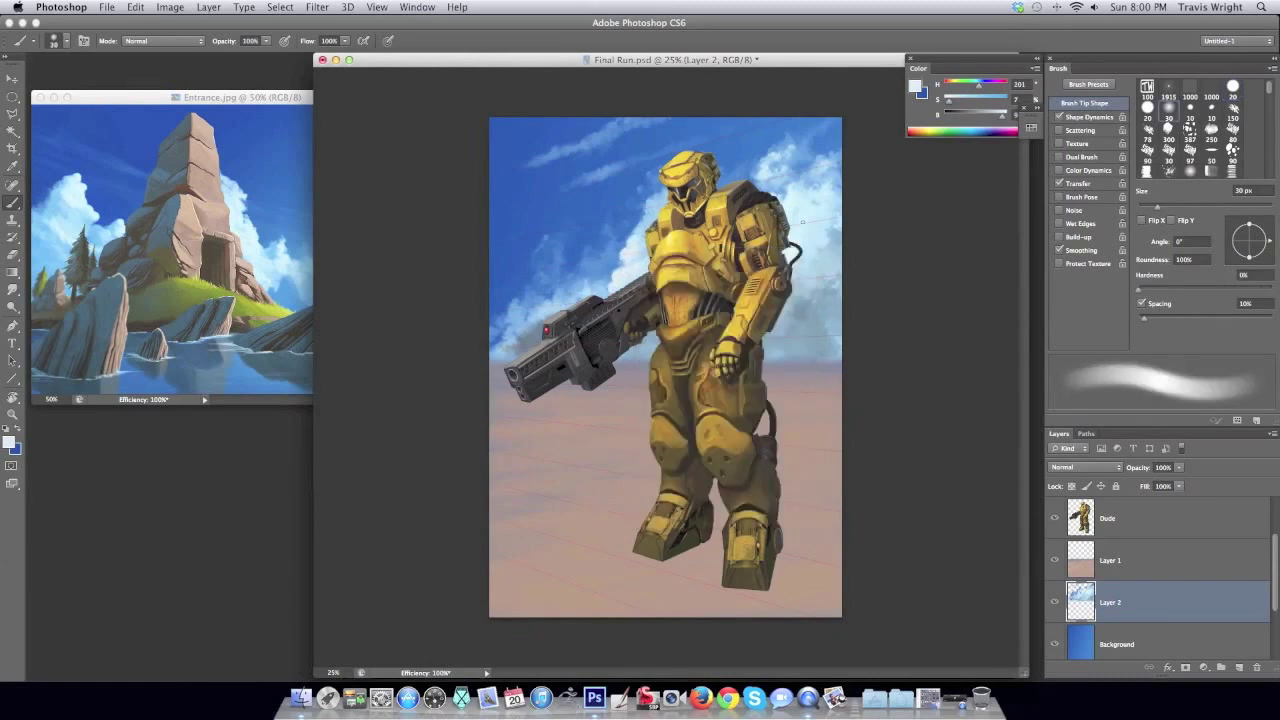
{"action": "left_click", "coordinate": [915, 88]}
{"action": "left_click", "coordinate": [529, 423]}
{"action": "key", "text": "r"}
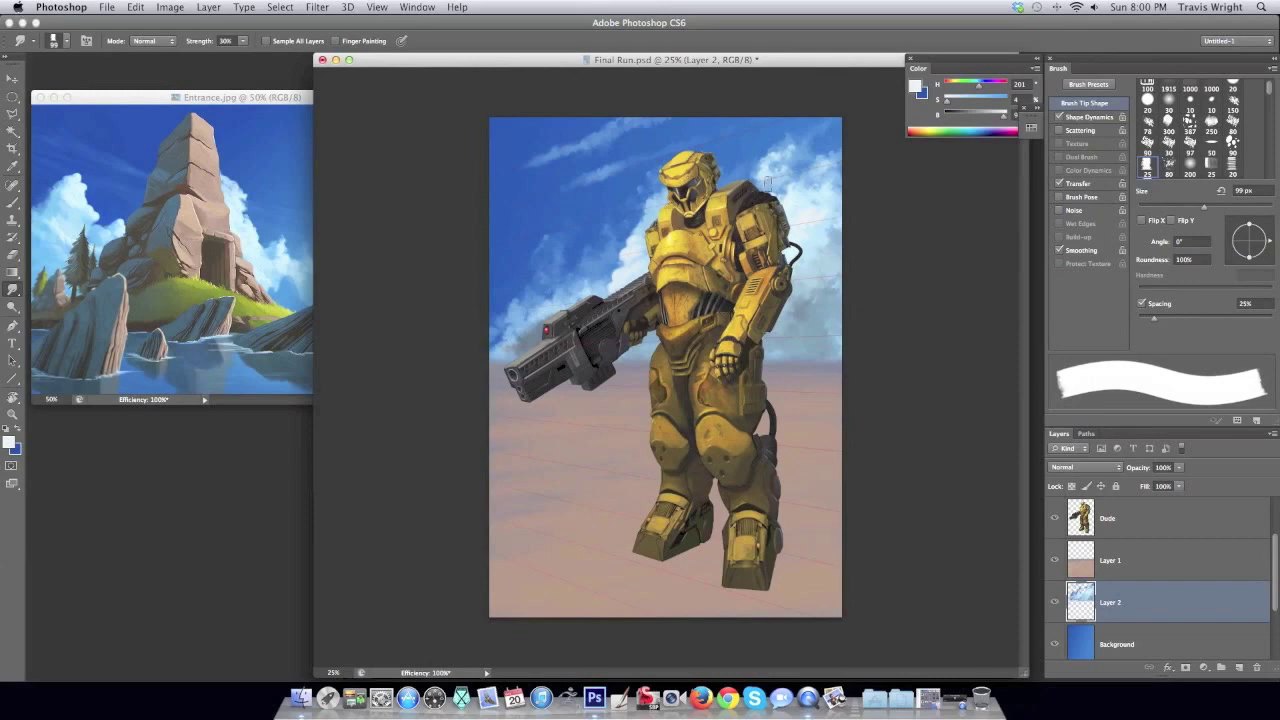
Add an empty Layer 3 above Layer 1 and load the cloudy brush tip.
{"action": "right_click", "coordinate": [1110, 560]}
{"action": "left_click", "coordinate": [1150, 300]}
{"action": "key", "text": "b"}
{"action": "right_click", "coordinate": [808, 305]}
{"action": "double_click", "coordinate": [931, 521]}
{"action": "right_click", "coordinate": [790, 345]}
{"action": "key", "text": "Escape"}
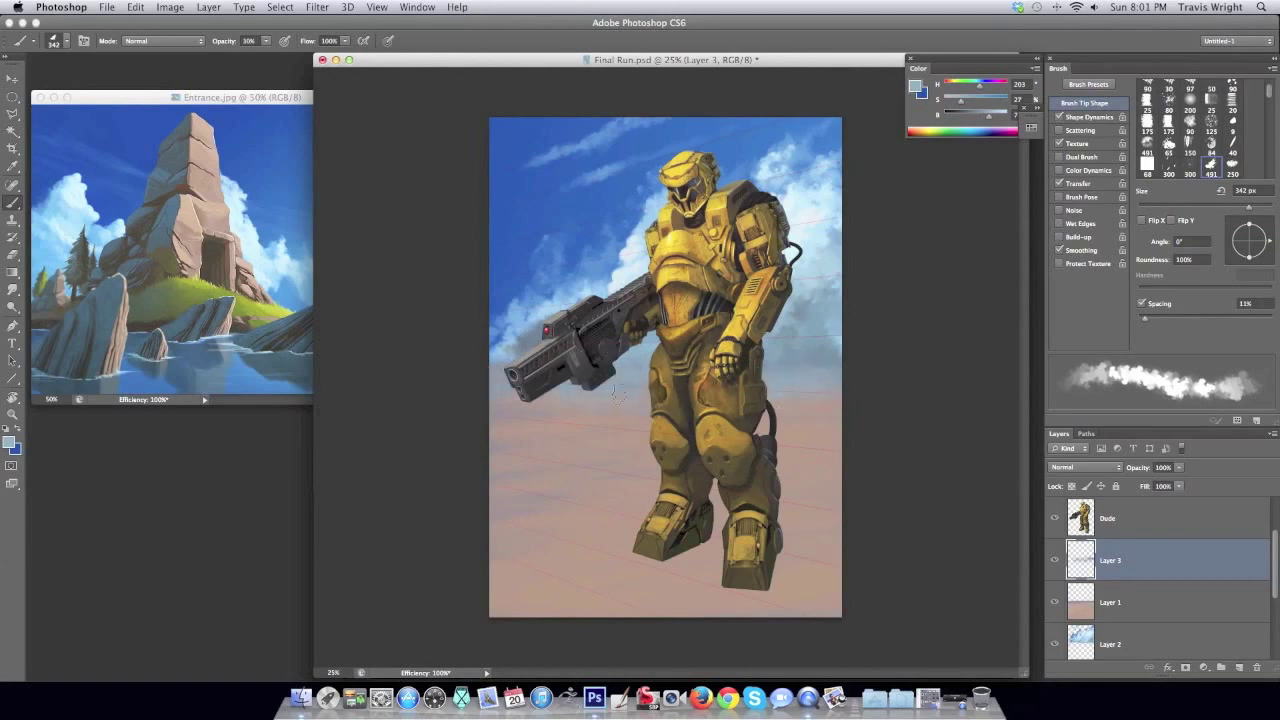
Check the painting's values by mirroring it and toggling Black & White 1 on and off.
{"action": "key", "text": "ctrl+shift+h"}
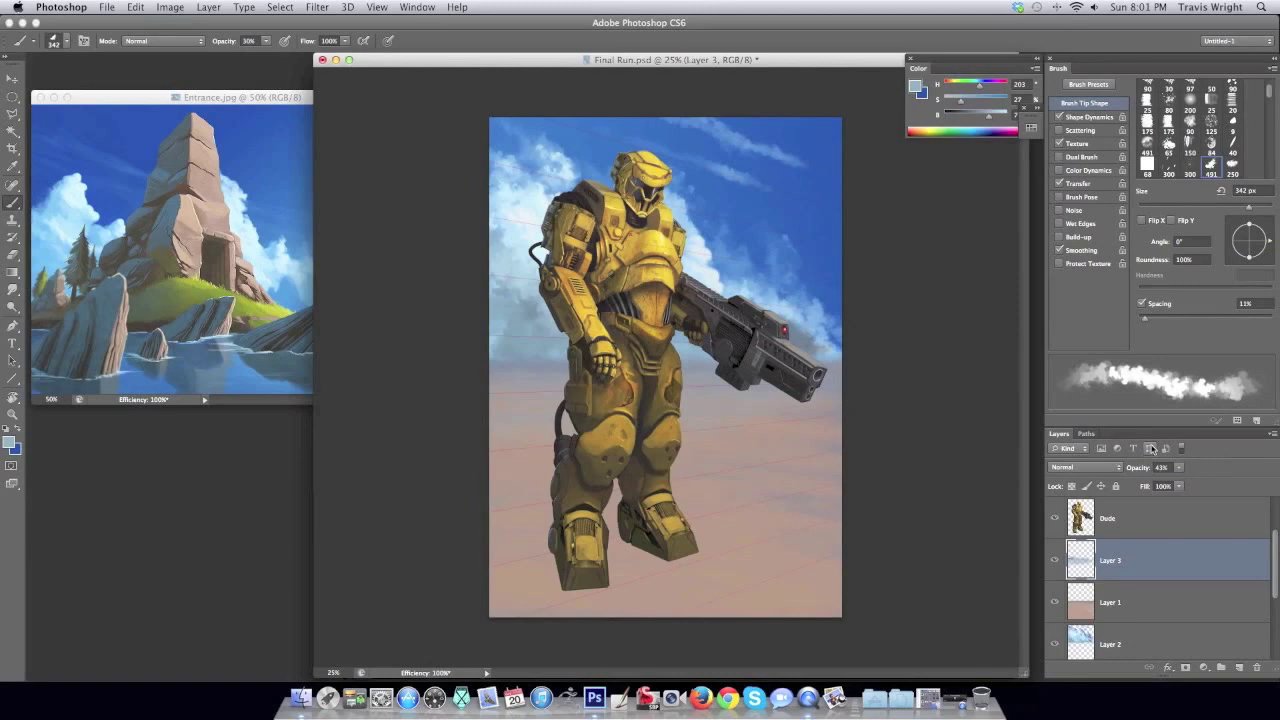
{"action": "scroll", "coordinate": [1276, 563], "scroll_direction": "up", "scroll_amount": 2}
{"action": "left_click", "coordinate": [1055, 560]}
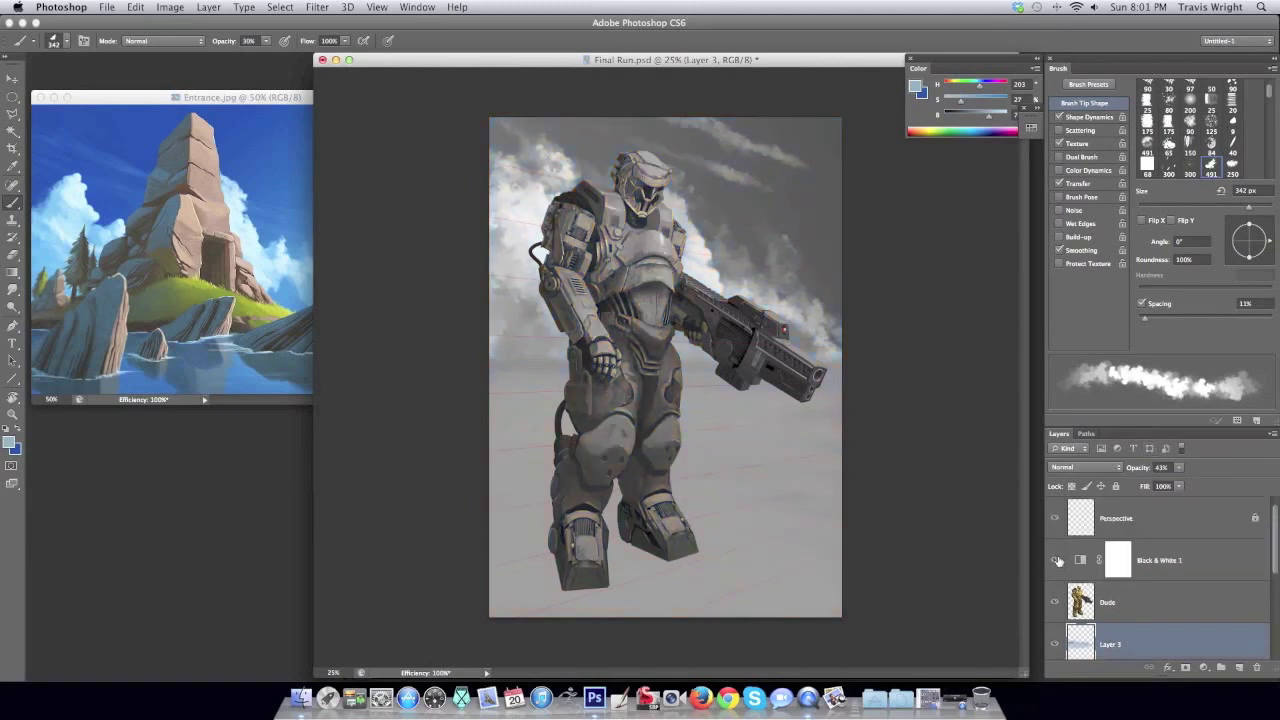
{"action": "left_click", "coordinate": [1059, 560]}
{"action": "key", "text": "ctrl+shift+h"}
{"action": "key", "text": "alt+bracketleft"}
{"action": "key", "text": "alt+bracketleft"}
{"action": "left_click", "coordinate": [632, 265], "text": "alt"}
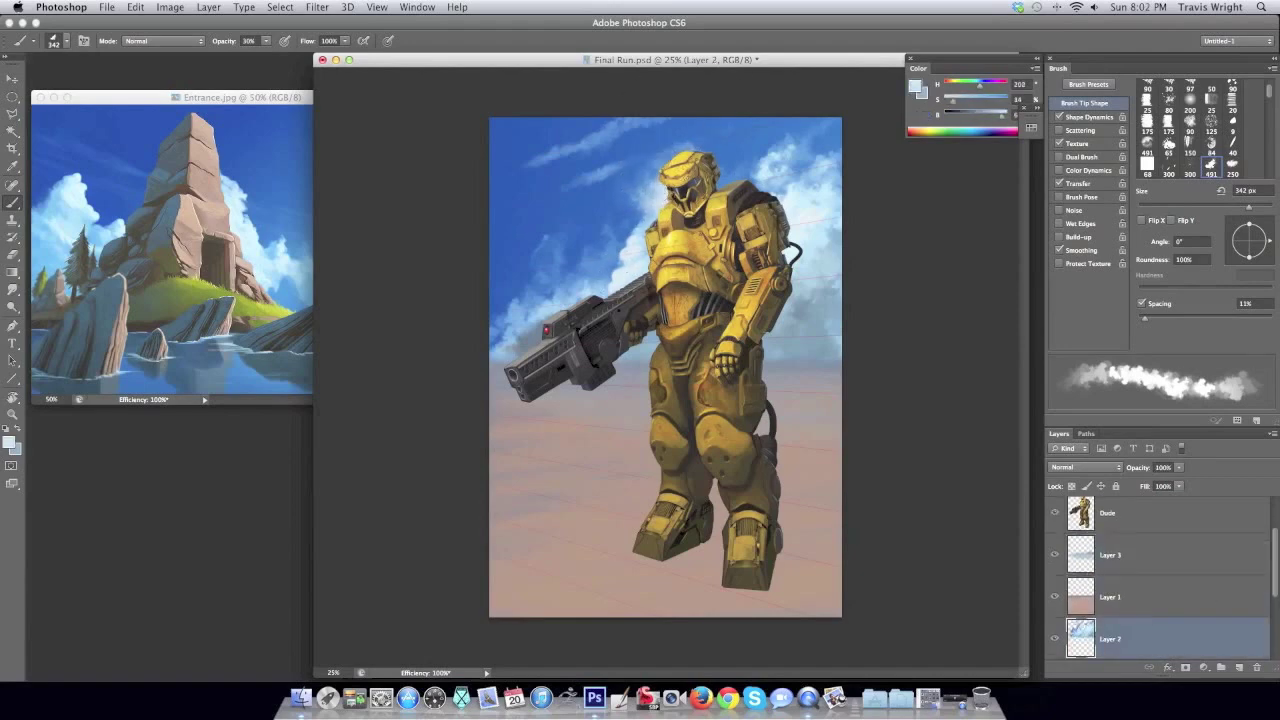
{"action": "left_click_drag", "start_coordinate": [1274, 553], "coordinate": [1274, 515]}
{"action": "left_click", "coordinate": [1054, 560]}
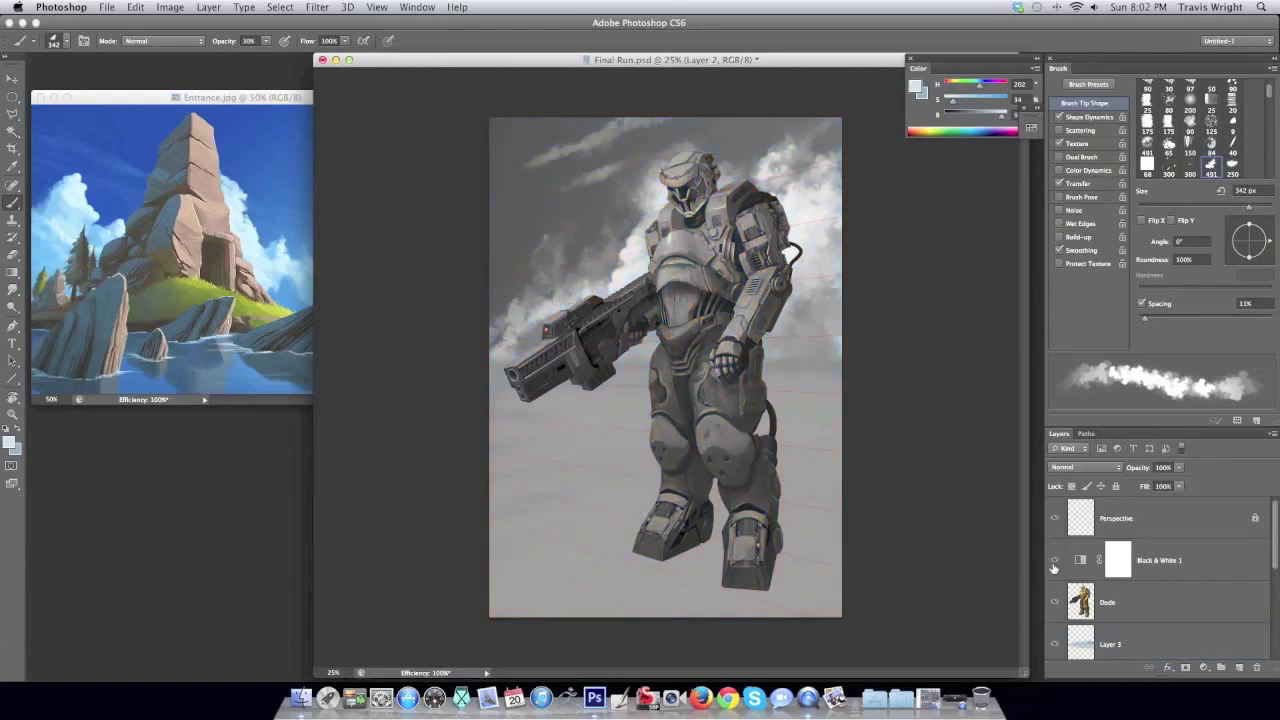
{"action": "left_click", "coordinate": [1054, 560]}
Open the reference photo Hashima 1.jpg via File > Open.
{"action": "left_click", "coordinate": [106, 7]}
{"action": "left_click", "coordinate": [120, 45]}
{"action": "double_click", "coordinate": [591, 225]}
Place the Hashima ruins photo into Final Run.psd as Layer 4 and stretch it to fit the canvas.
{"action": "key", "text": "v"}
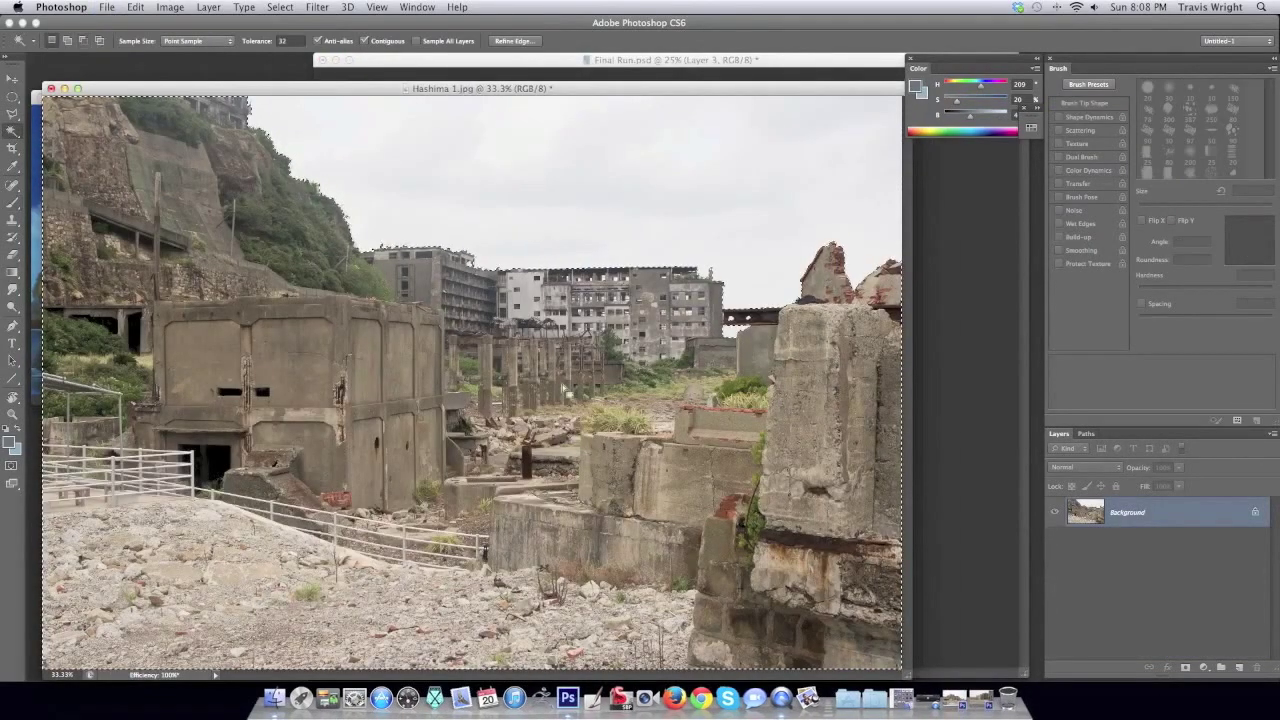
{"action": "left_click_drag", "start_coordinate": [591, 225], "coordinate": [620, 330]}
{"action": "key", "text": "ctrl+t"}
{"action": "left_click_drag", "start_coordinate": [662, 617], "coordinate": [657, 597]}
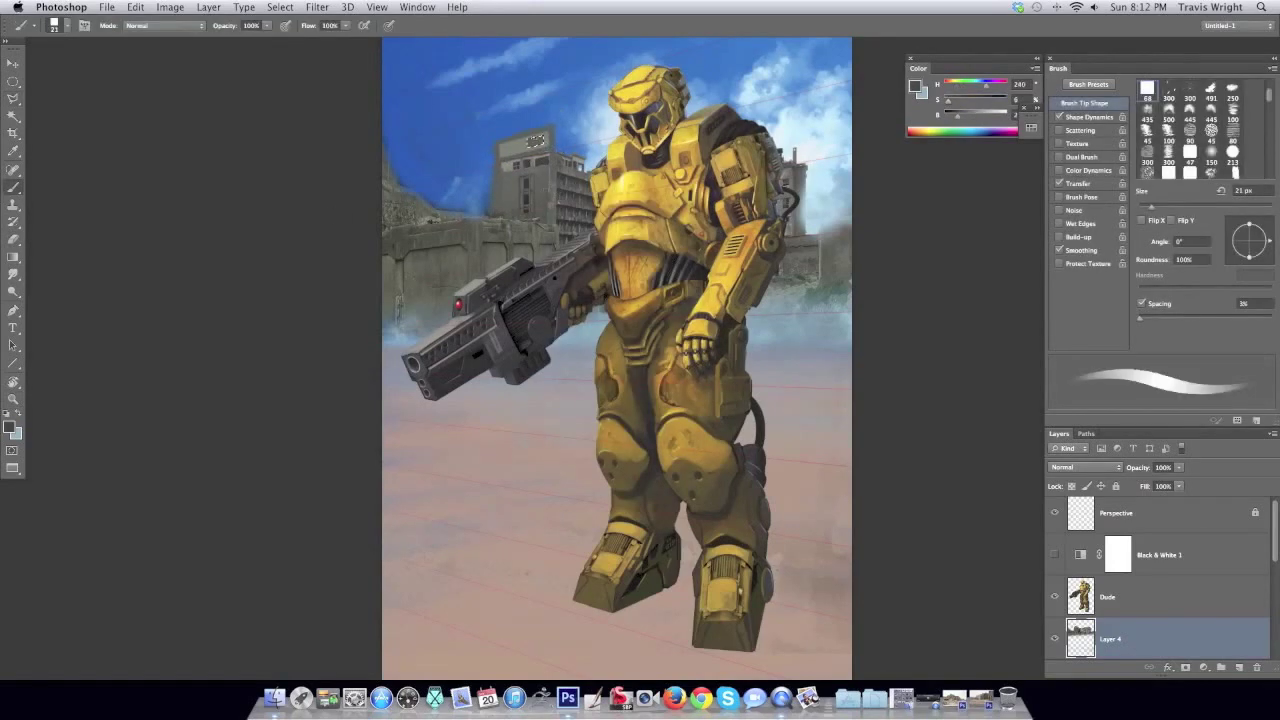
{"action": "right_click", "coordinate": [586, 174]}
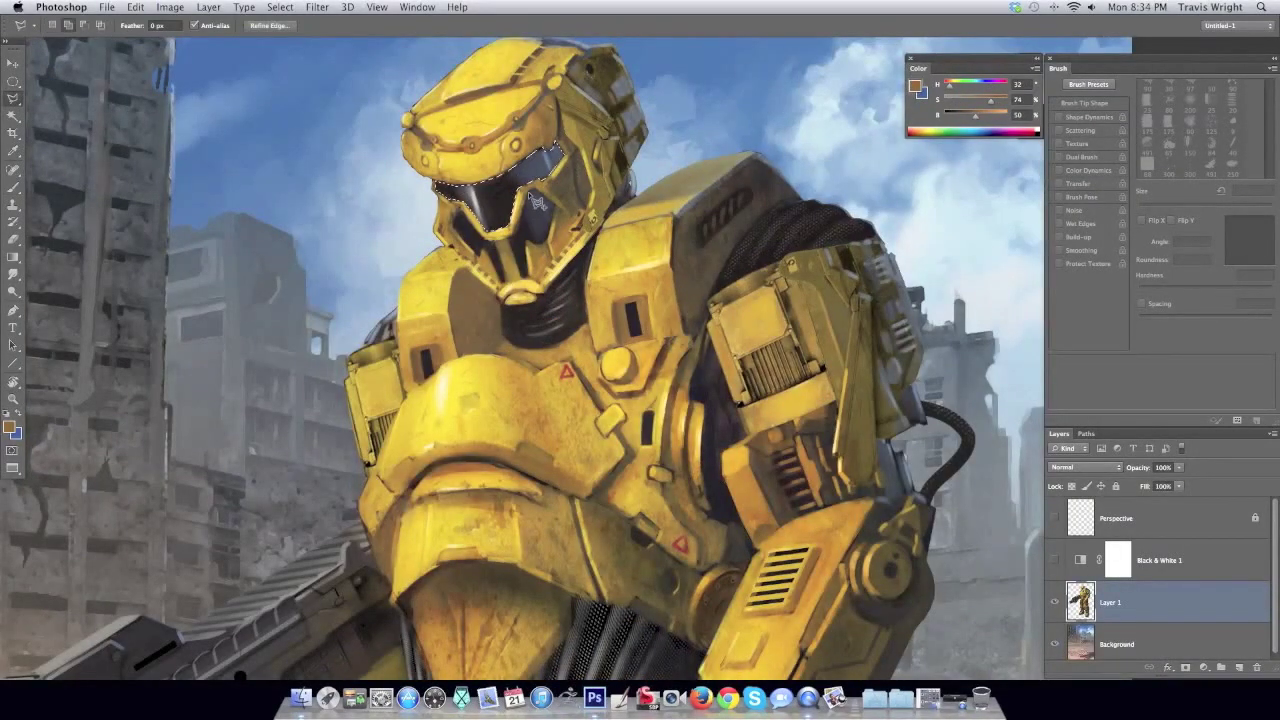
Complete the lasso selection around the mech's helmet visor.
{"action": "left_click_drag", "start_coordinate": [540, 248], "coordinate": [462, 216]}
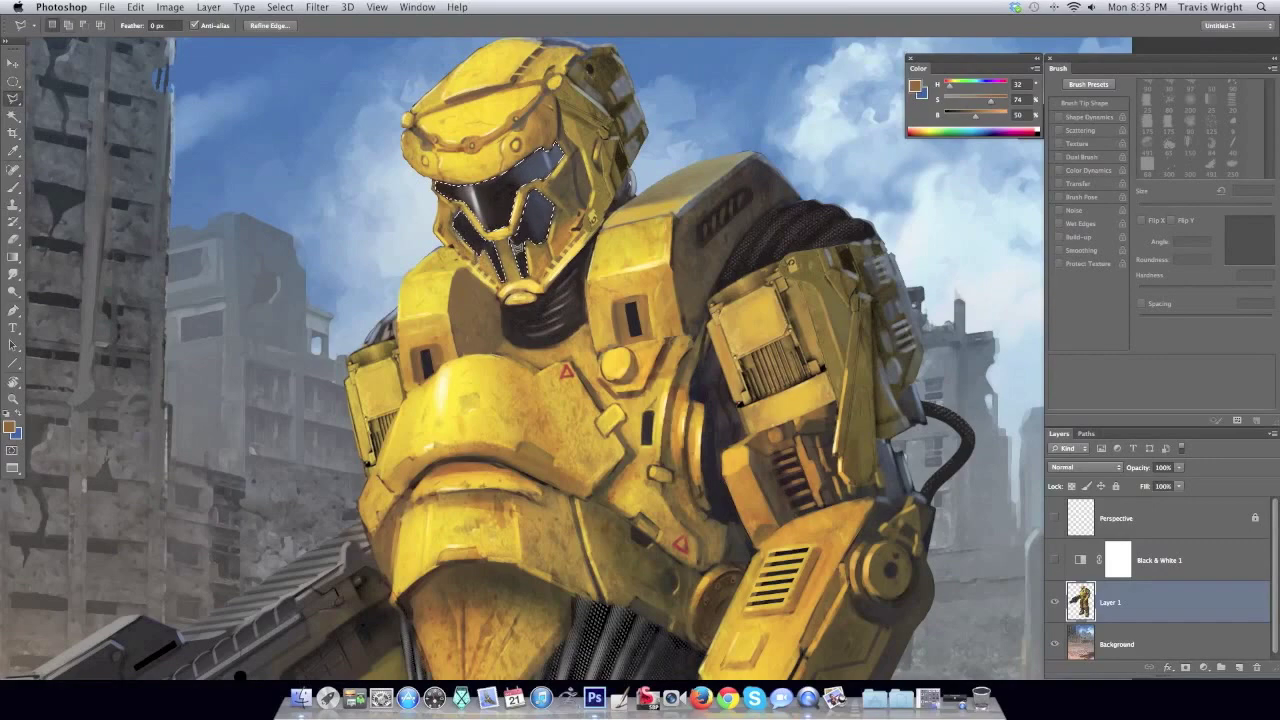